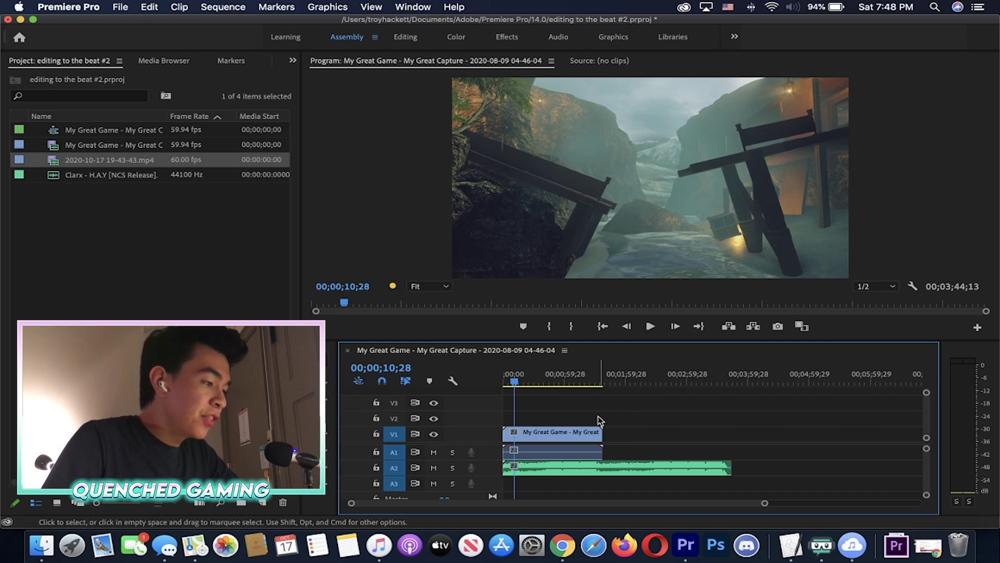
# Mute audio tracks A1 and A2
pyautogui.press('=')
pyautogui.press('=')
pyautogui.click(434, 457)
pyautogui.click(433, 467)
pyautogui.press('-')
pyautogui.press('-')
pyautogui.press('-')
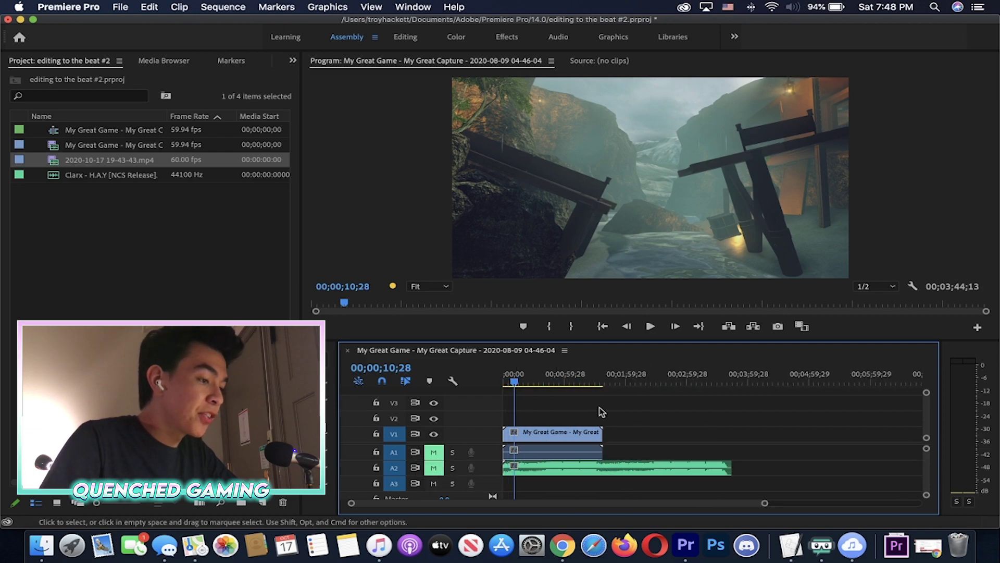
# Trim the start of the gameplay clip on V1 to 00;00;16;03
pyautogui.press('=')
pyautogui.press('=')
pyautogui.press('=')
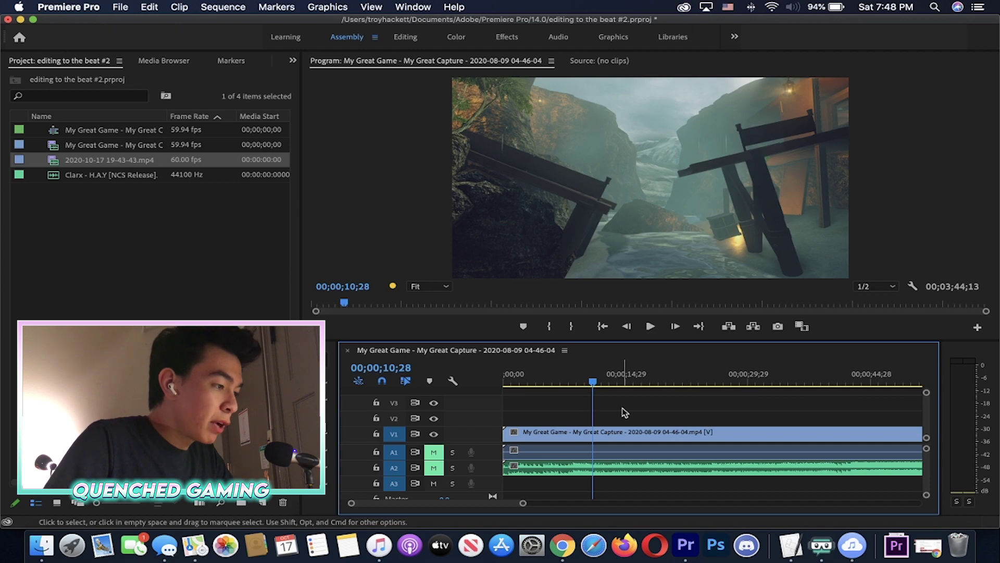
pyautogui.press('-')
pyautogui.click(582, 433)
pyautogui.press('=')
pyautogui.moveTo(559, 385)
pyautogui.mouseDown()
pyautogui.moveTo(641, 380)
pyautogui.moveTo(635, 367)
pyautogui.moveTo(569, 373)
pyautogui.mouseUp()
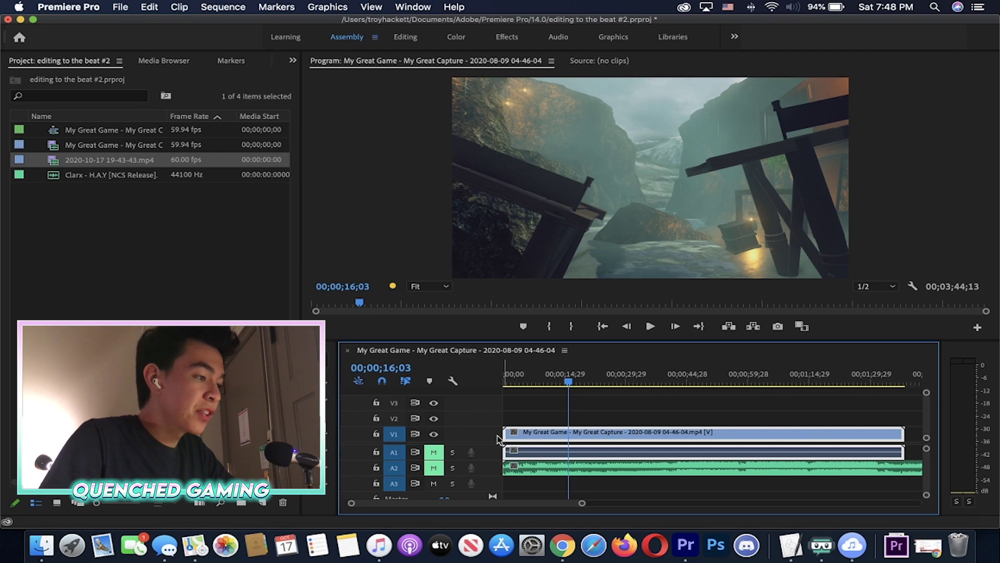
pyautogui.moveTo(505, 432); pyautogui.dragTo(569, 430)
pyautogui.press('=')
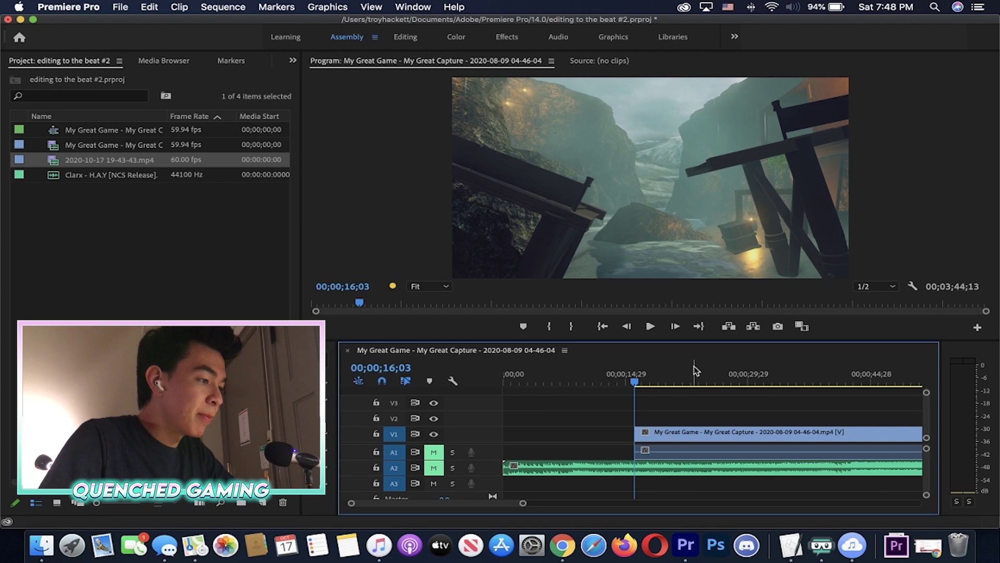
# Return the playhead to the start of the sequence and unmute audio tracks A1 and A2
pyautogui.click(693, 370)
pyautogui.press('-')
pyautogui.press('-')
pyautogui.press('=')
pyautogui.press('=')
pyautogui.moveTo(539, 372); pyautogui.dragTo(503, 372)
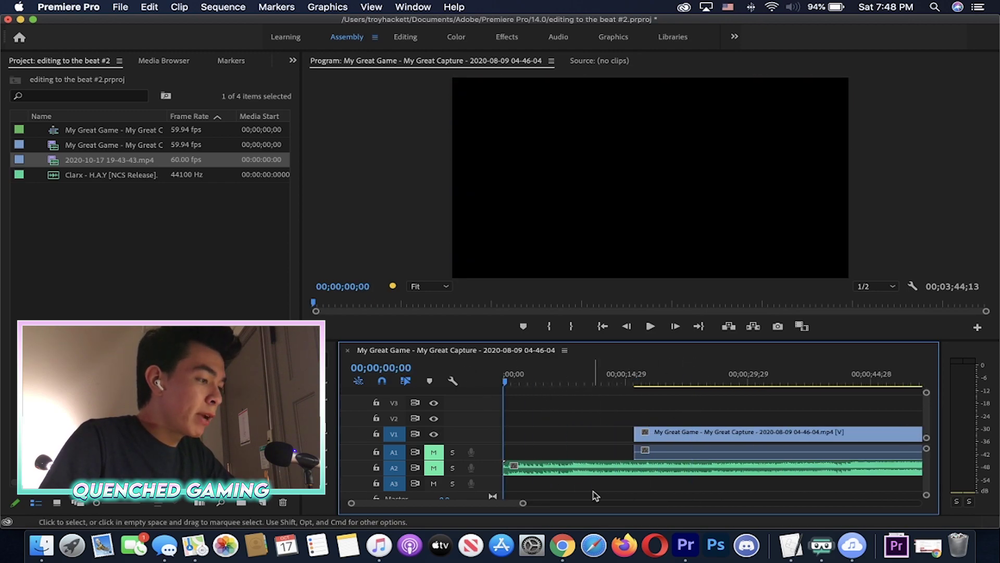
pyautogui.click(576, 474)
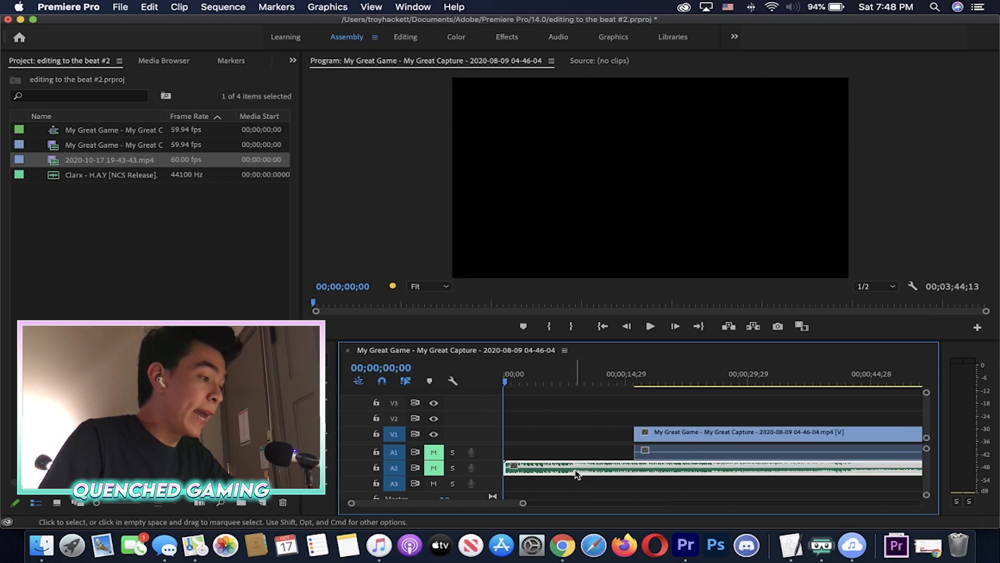
pyautogui.click(435, 452)
pyautogui.click(433, 467)
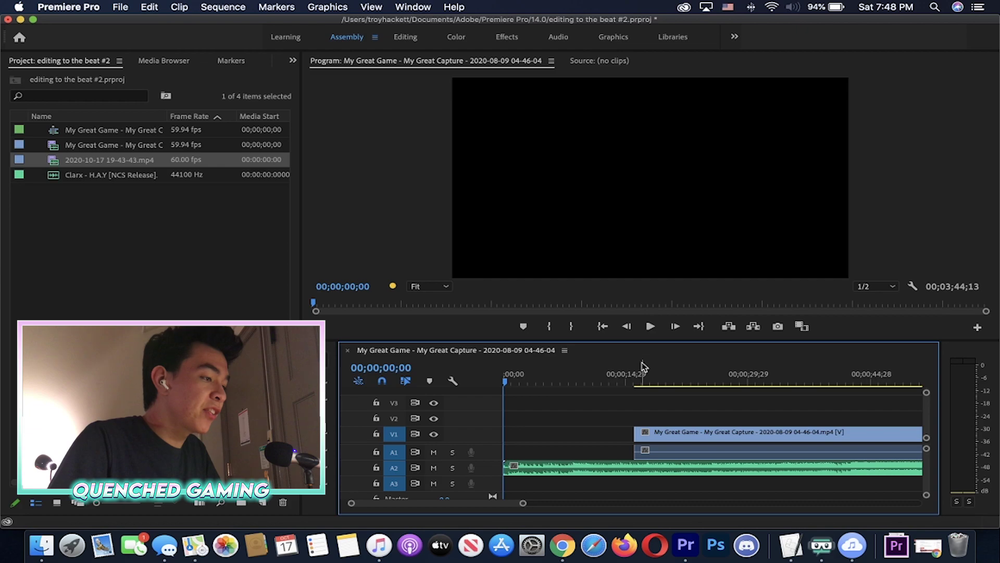
# Play the opening of the music, then place the playhead near the drop at about 00;00;08;23
pyautogui.click(652, 326)
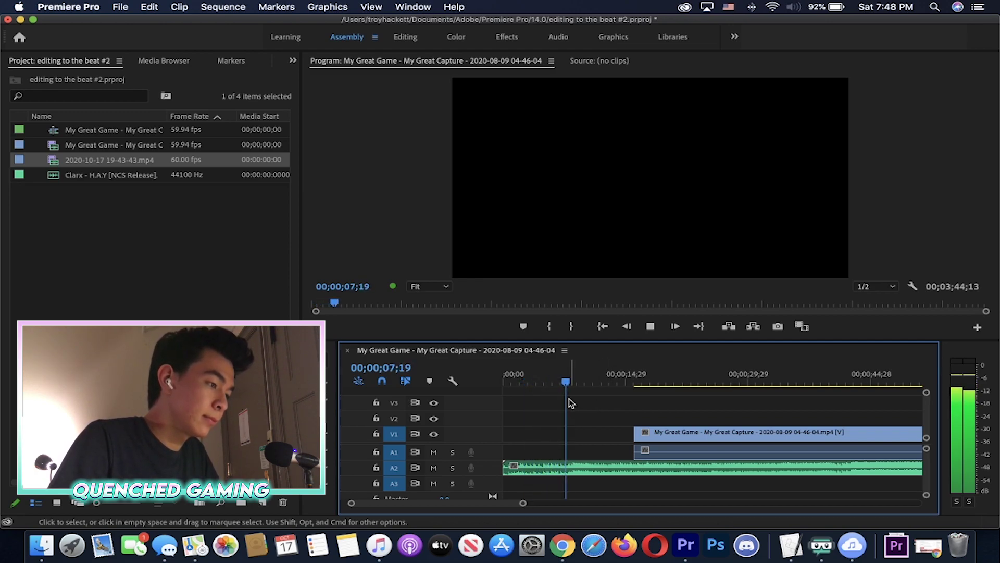
pyautogui.press('space')
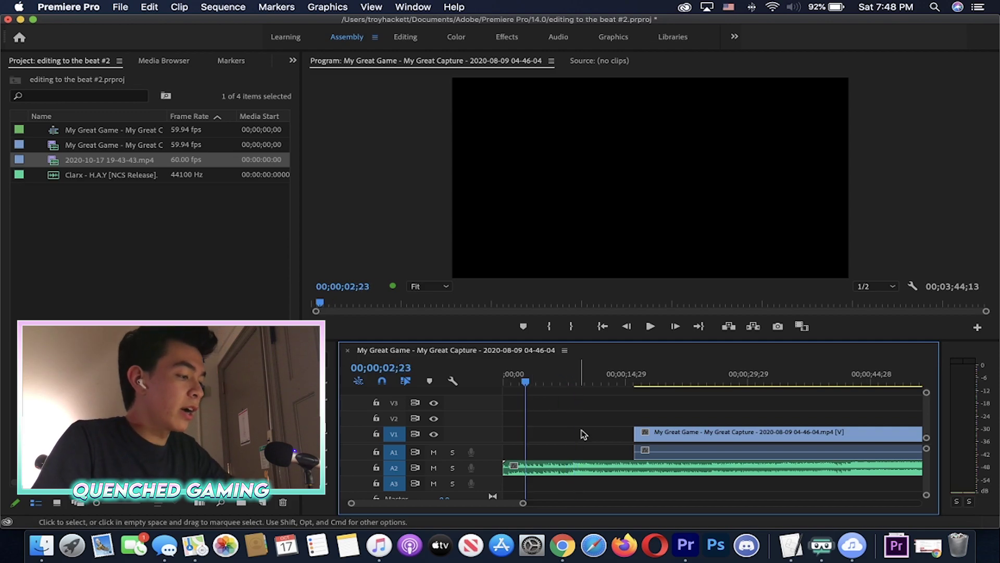
pyautogui.press('=')
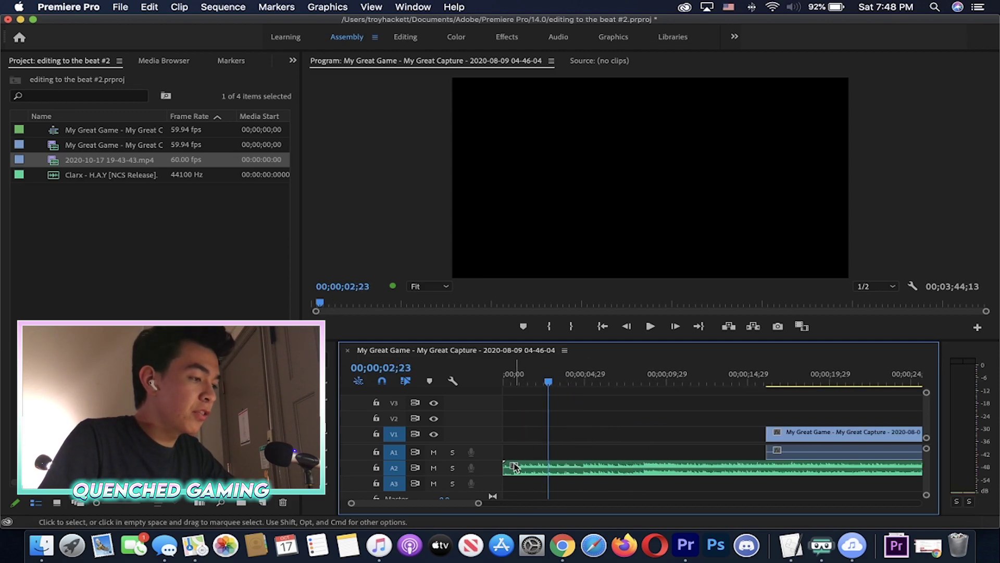
pyautogui.click(647, 383)
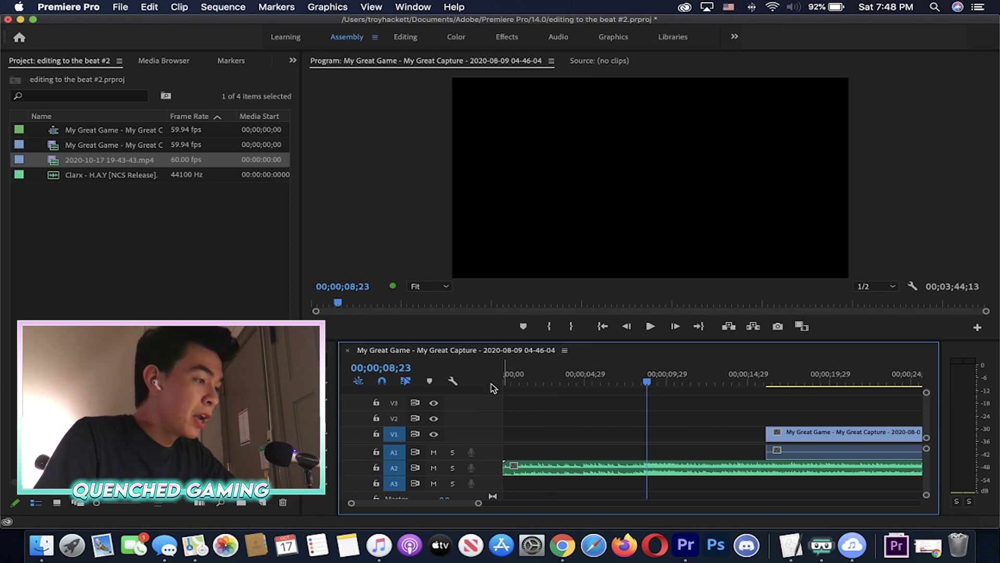
# Locate the first beat of the music in the waveform and add a marker at 00;00;00;20
pyautogui.click(516, 383)
pyautogui.press('=')
pyautogui.press('=')
pyautogui.click(522, 382)
pyautogui.click(646, 328)
pyautogui.click(542, 382)
pyautogui.press('=')
pyautogui.press('=')
pyautogui.moveTo(595, 372); pyautogui.dragTo(686, 363)
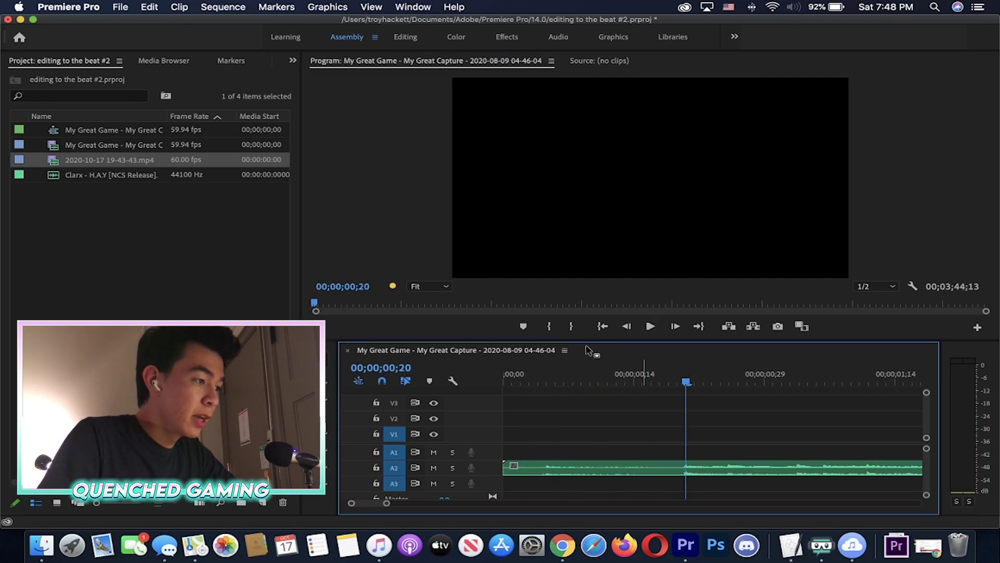
pyautogui.click(523, 326)
# Play the music from the first marker and add a second beat marker at 00;00;01;22
pyautogui.press('-')
pyautogui.press('-')
pyautogui.press('-')
pyautogui.press('=')
pyautogui.press('=')
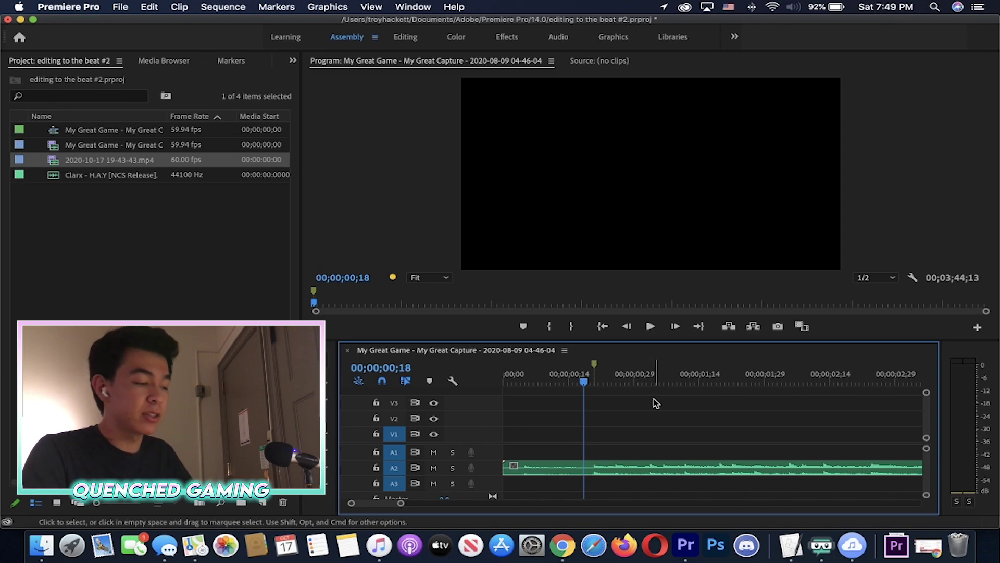
pyautogui.press('-')
pyautogui.press('-')
pyautogui.press('=')
pyautogui.press('=')
pyautogui.press('=')
pyautogui.click(650, 326)
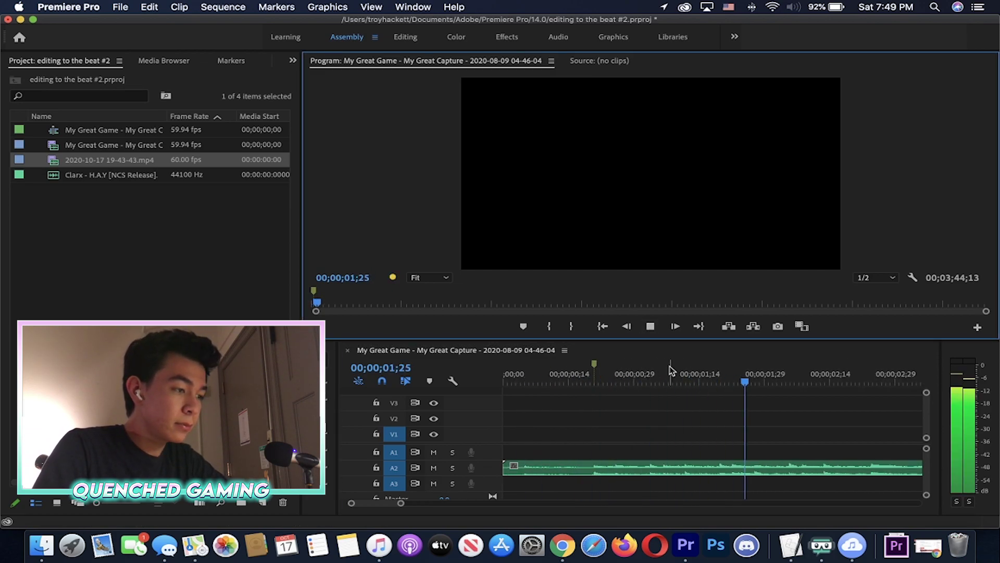
pyautogui.moveTo(687, 371); pyautogui.dragTo(735, 372)
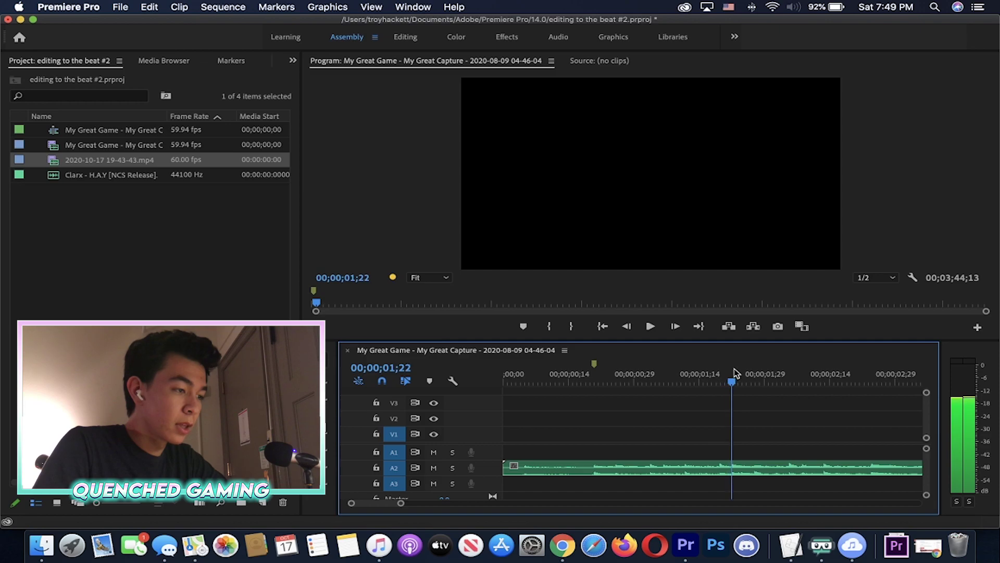
pyautogui.press('-')
pyautogui.press('-')
pyautogui.press('-')
pyautogui.press('=')
pyautogui.press('=')
pyautogui.click(524, 327)
# Play on from 00;00;01;04 and add markers on the following beats of the music up to about 5 seconds
pyautogui.click(676, 406)
pyautogui.click(580, 381)
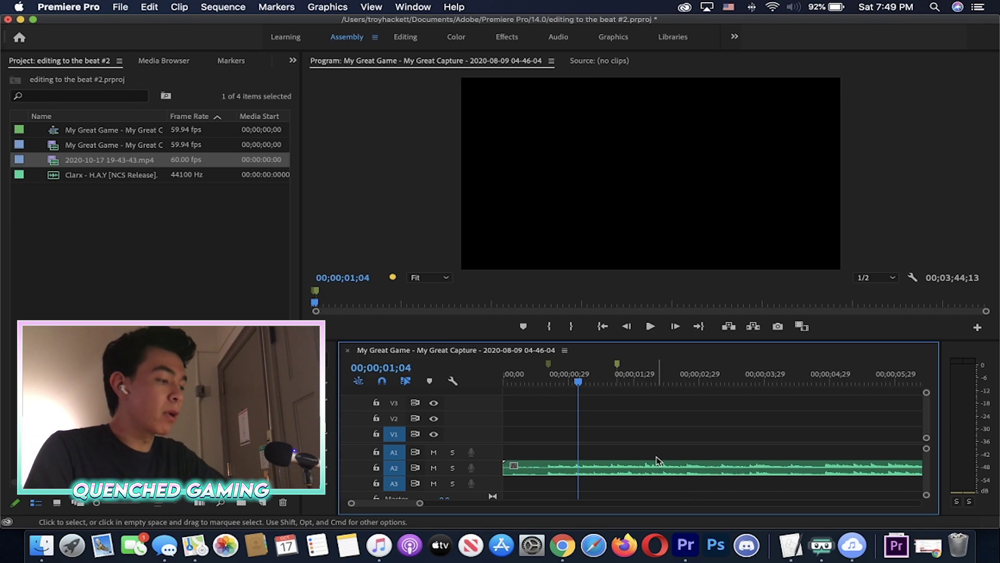
pyautogui.press('space')
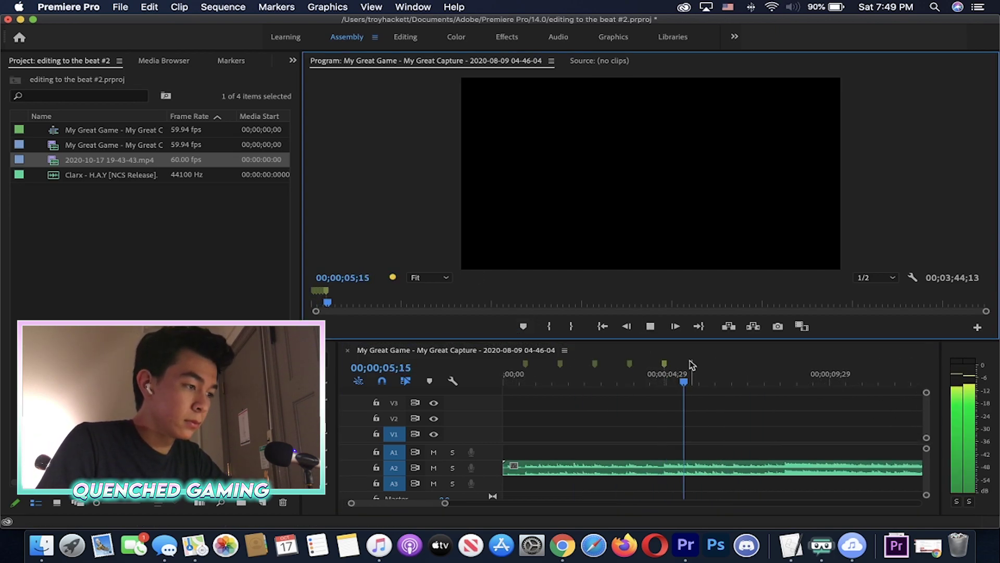
pyautogui.press('=')
pyautogui.press('m')
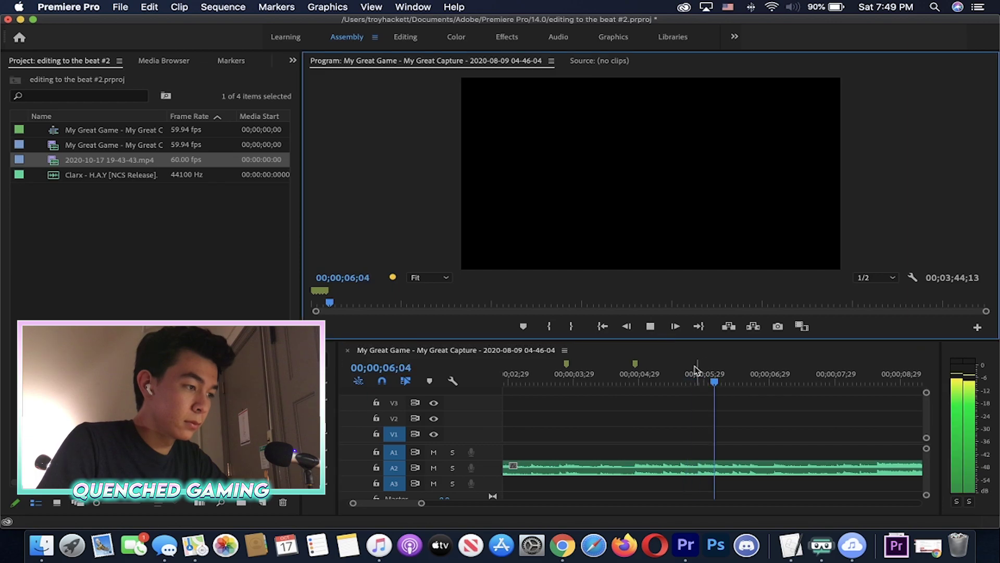
# Add markers on the next two beats of the music, at about 6 and 7 seconds
pyautogui.press('space')
pyautogui.click(523, 326)
pyautogui.click(765, 375)
pyautogui.press('space')
pyautogui.press('space')
pyautogui.click(523, 326)
# Add the last beat markers leading into the music's drop, ending with one at 00;00;08;19
pyautogui.click(788, 374)
pyautogui.press('=')
pyautogui.press('=')
pyautogui.press('space')
pyautogui.press('space')
pyautogui.click(523, 327)
pyautogui.click(789, 402)
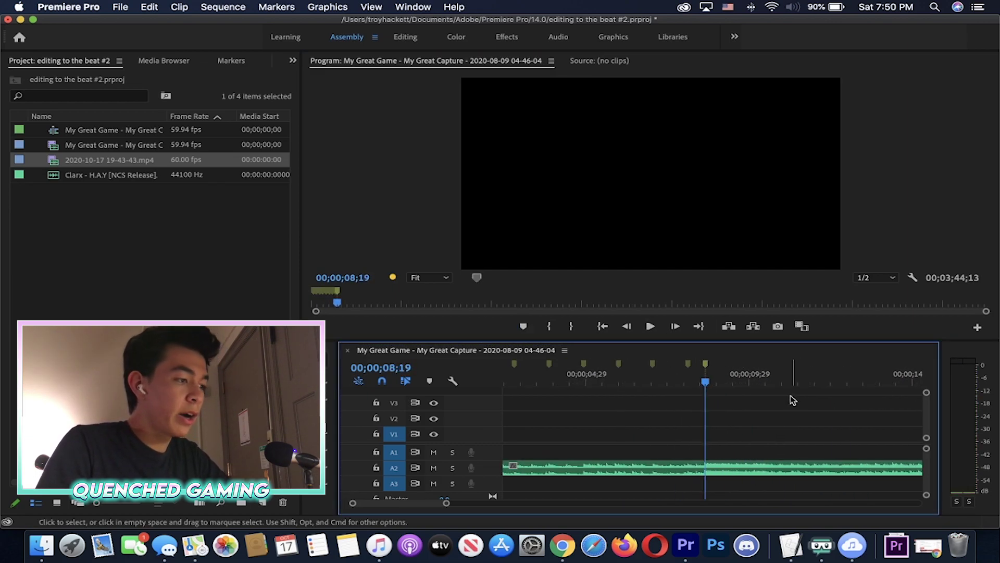
# Play the music from the start through the drop to check the markers against the beats, ending on the last marker
pyautogui.press('-')
pyautogui.press('-')
pyautogui.press('-')
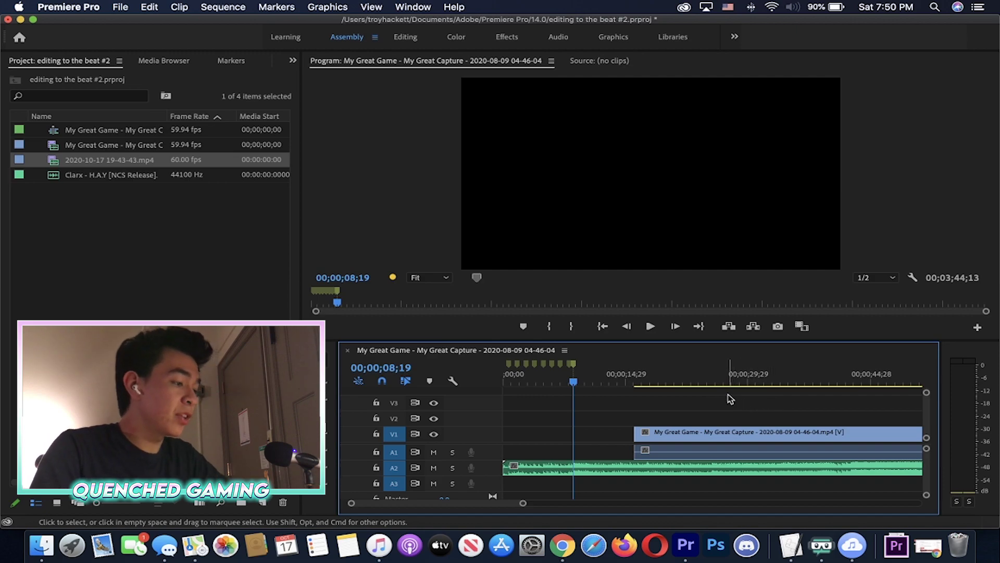
pyautogui.press('=')
pyautogui.moveTo(645, 382); pyautogui.dragTo(501, 384)
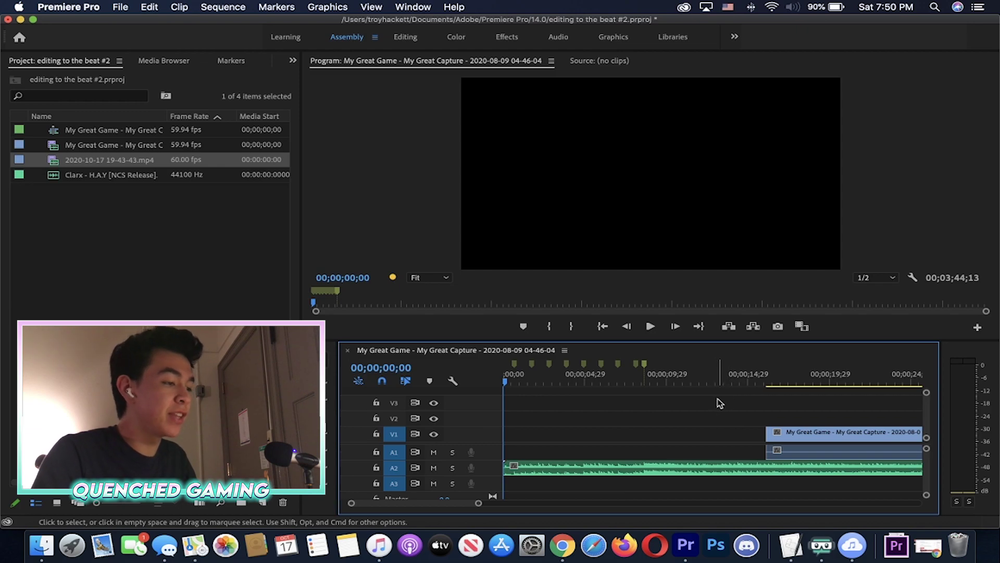
pyautogui.click(649, 332)
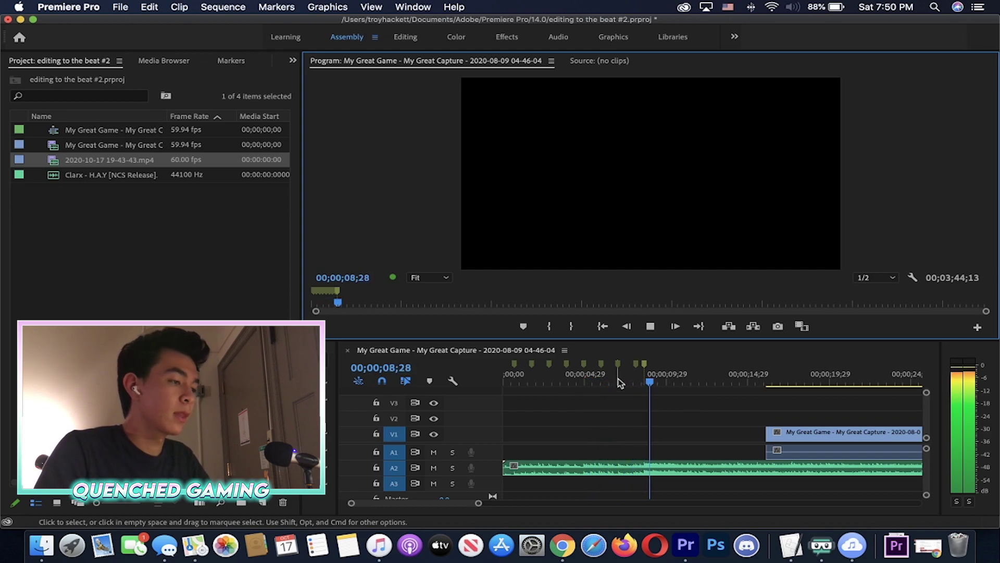
pyautogui.click(656, 382)
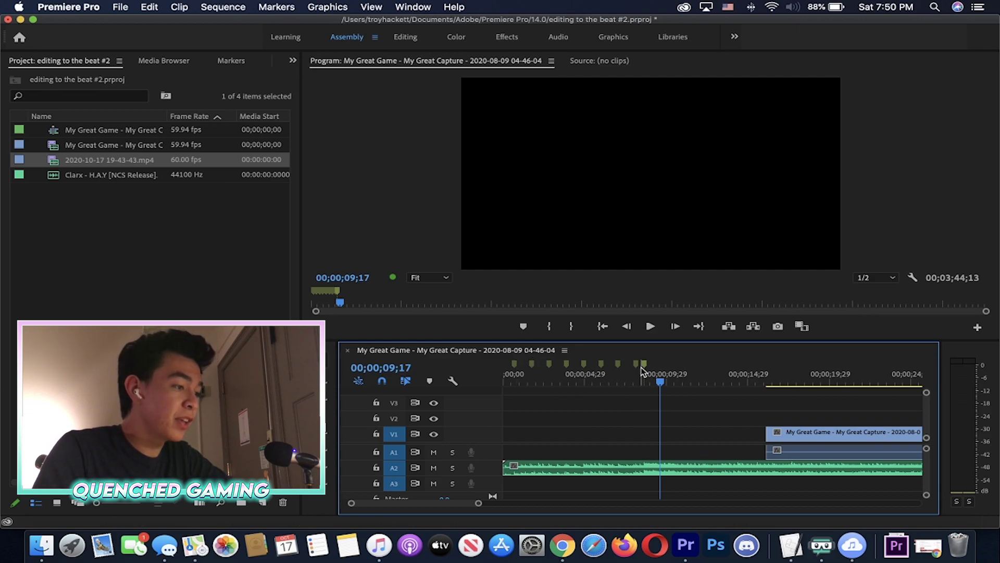
pyautogui.press('=')
pyautogui.press('=')
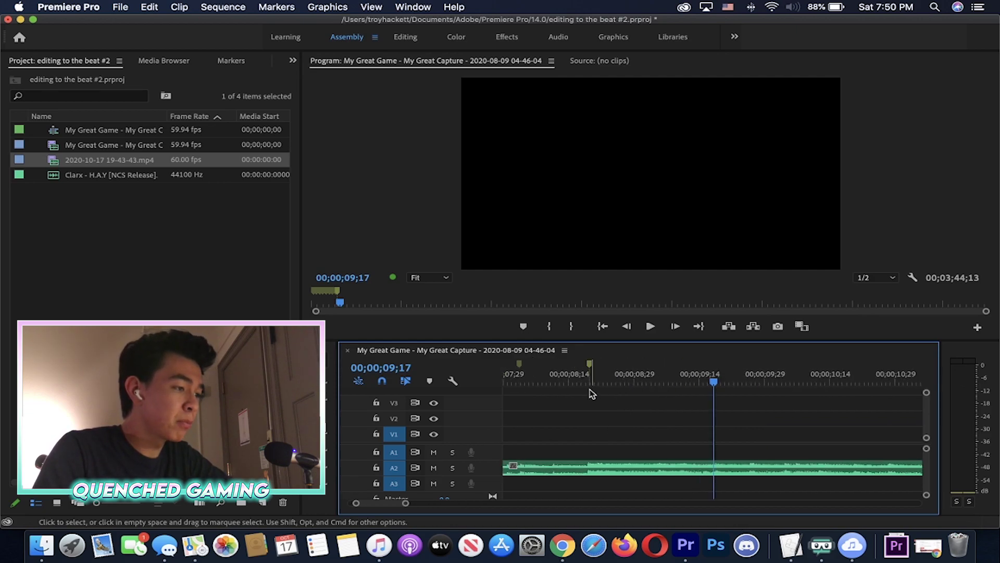
pyautogui.click(591, 379)
pyautogui.press('\\')
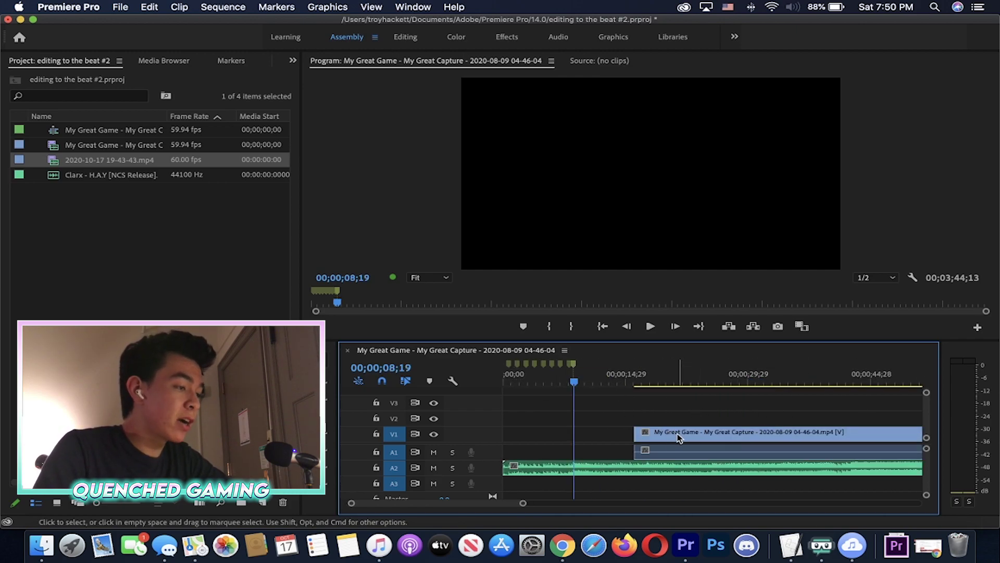
# Move the gameplay clip on V1 to the start of the sequence and return the playhead there
pyautogui.moveTo(678, 437); pyautogui.dragTo(548, 437)
pyautogui.click(504, 380)
pyautogui.press('=')
pyautogui.moveTo(504, 380); pyautogui.dragTo(501, 379)
pyautogui.press('=')
pyautogui.press('=')
# Delete the gameplay clip's own audio from track A1, keeping its video
pyautogui.keyDown('shift'); pyautogui.click(611, 436); pyautogui.keyUp('shift')
pyautogui.click(583, 456)
pyautogui.press('Delete')
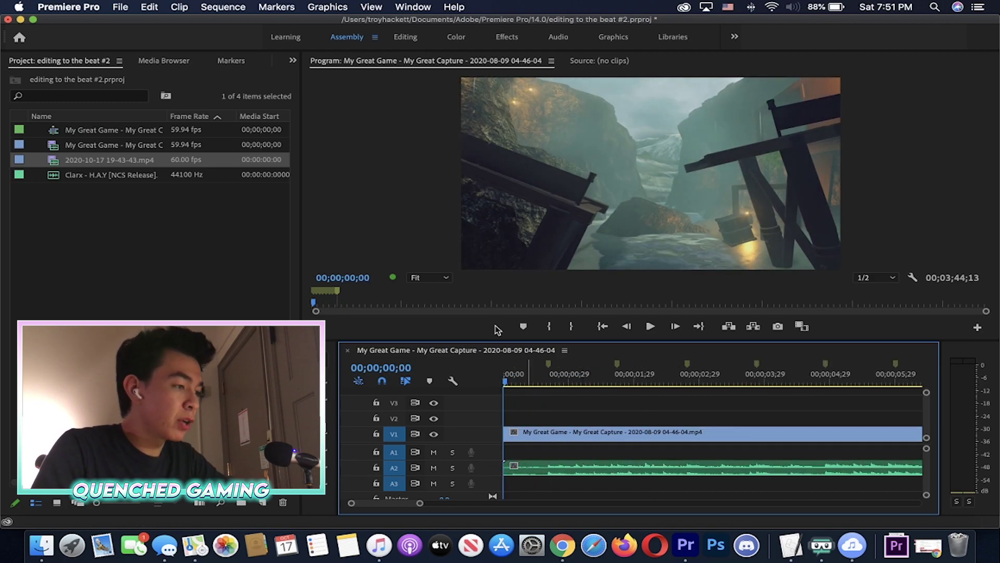
# Place the playhead on the first beat marker at 00;00;00;20 and switch to the Editing workspace
pyautogui.click(555, 380)
pyautogui.press('=')
pyautogui.press('=')
pyautogui.press('=')
pyautogui.click(661, 381)
pyautogui.press('-')
pyautogui.press('-')
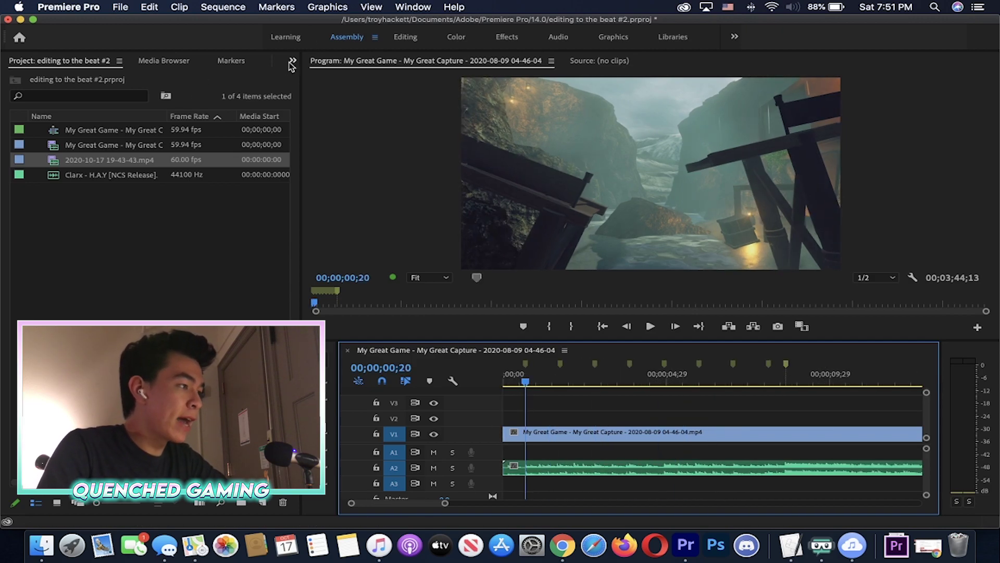
pyautogui.click(292, 63)
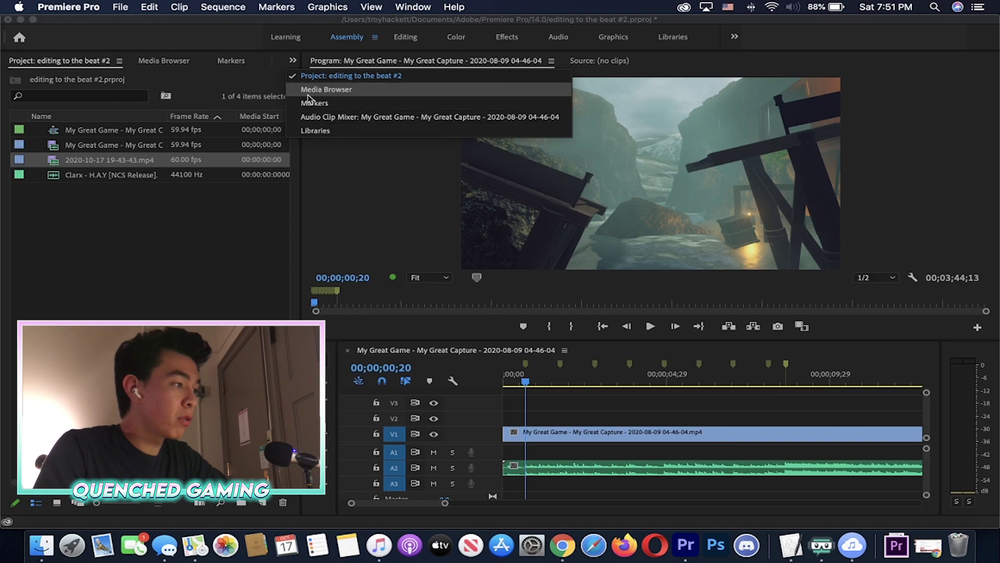
pyautogui.click(405, 37)
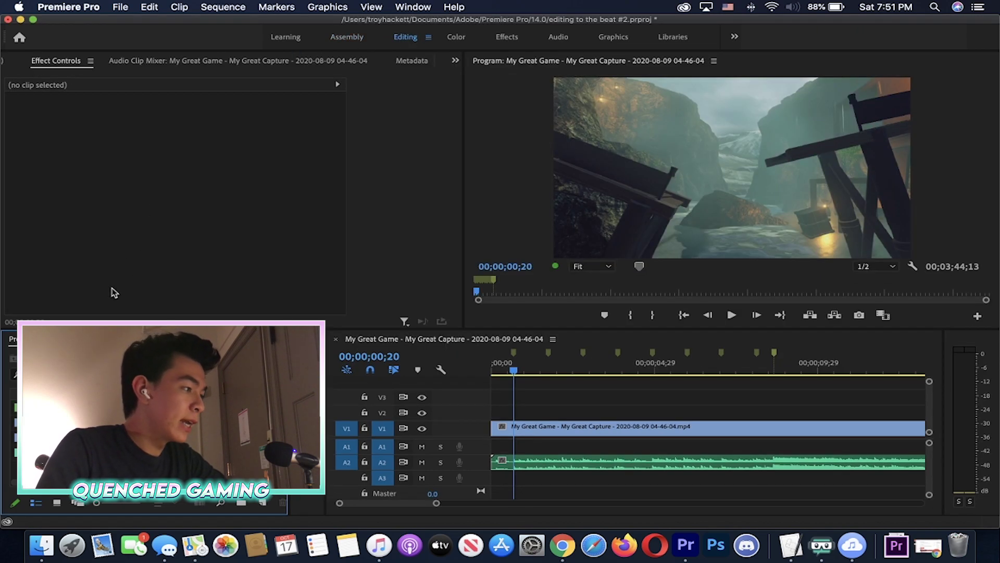
# Add a two-line text title reading "Quenched Gaming" and "Presents" over the gameplay at the first marker
pyautogui.click(665, 139)
pyautogui.write('Quen')
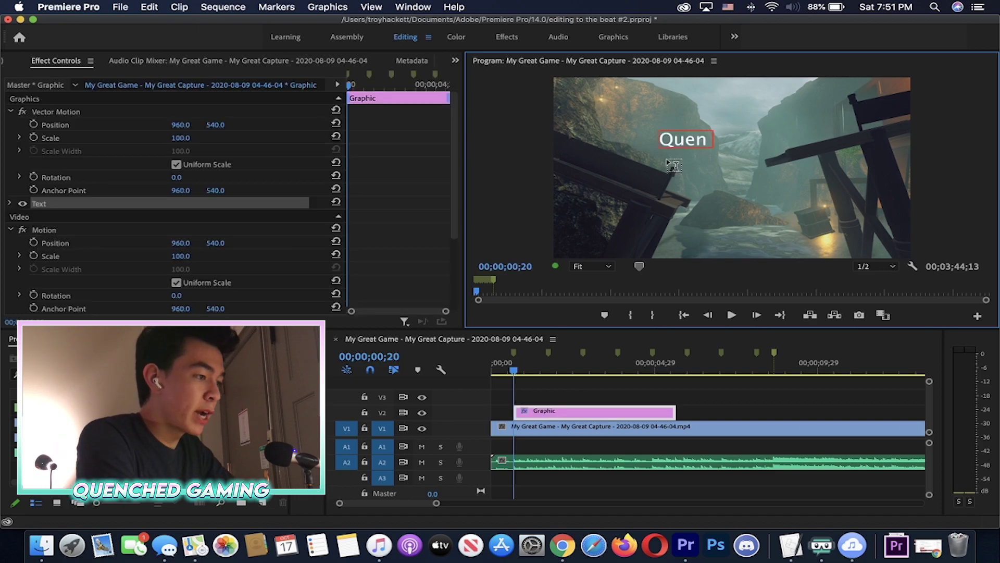
pyautogui.write('ched Gaming')
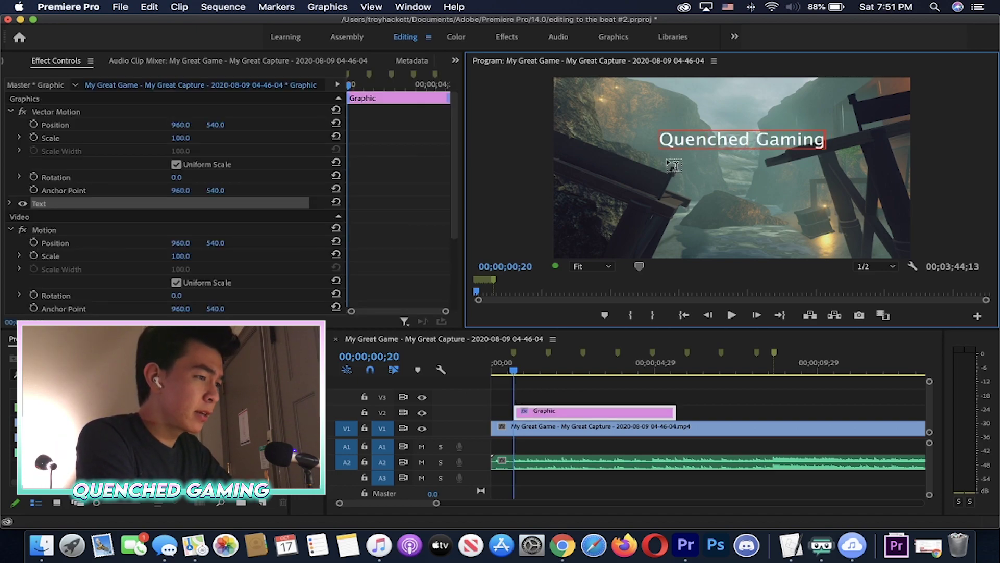
pyautogui.press('Return')
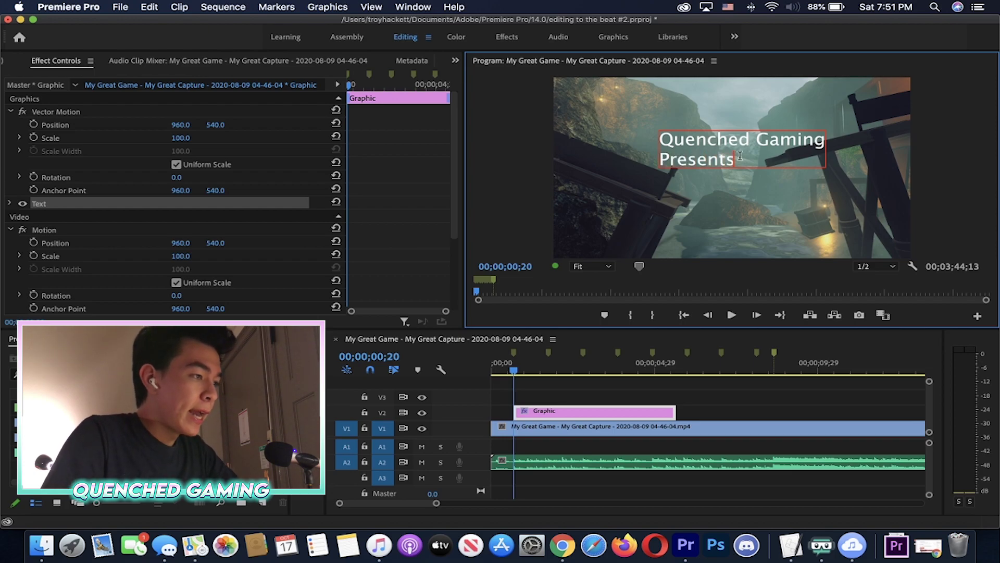
pyautogui.press('Escape')
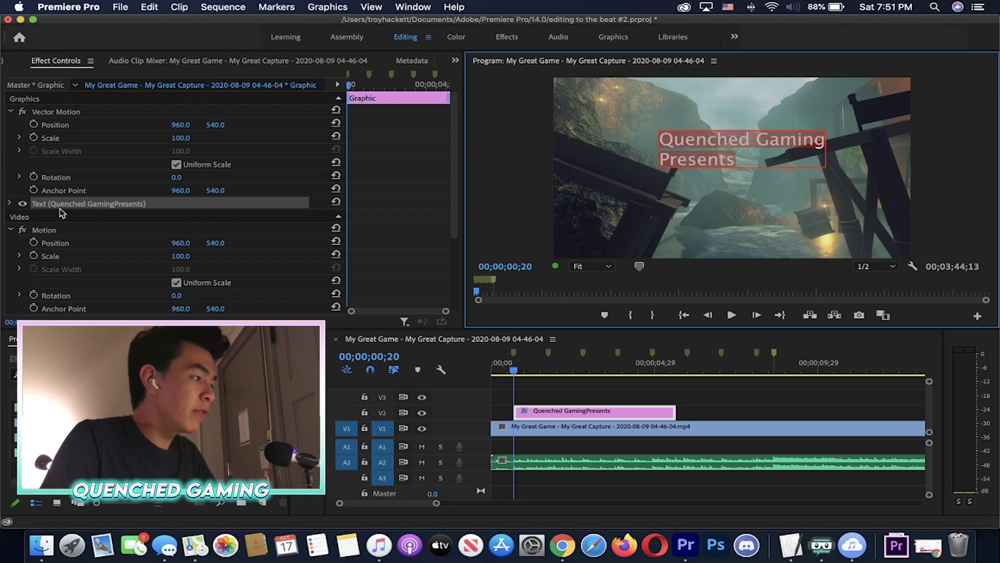
# Give the "Quenched Gaming Presents" title text a black stroke with a width of 10
pyautogui.click(9, 203)
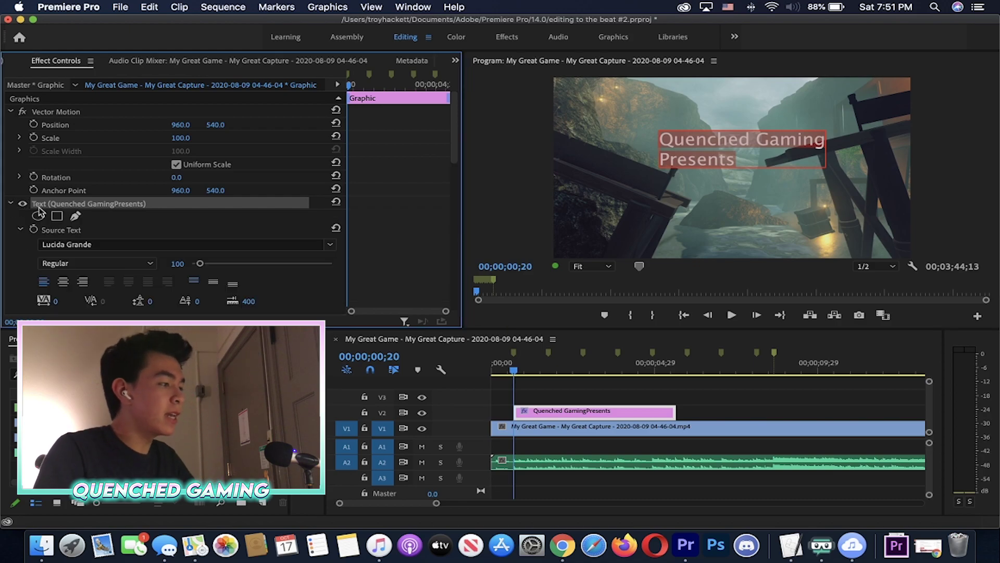
pyautogui.scroll(-5, 116, 220)
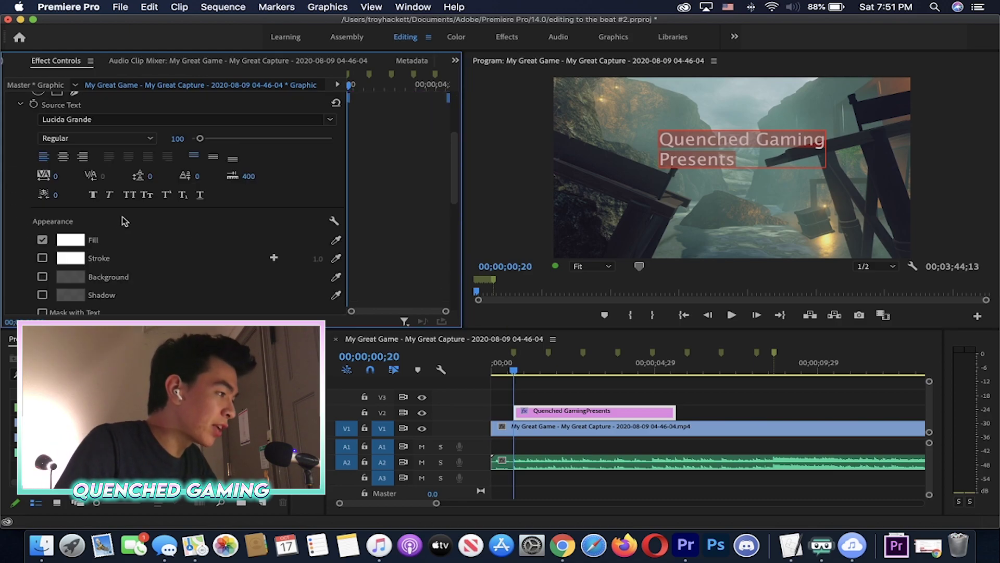
pyautogui.click(42, 258)
pyautogui.click(70, 257)
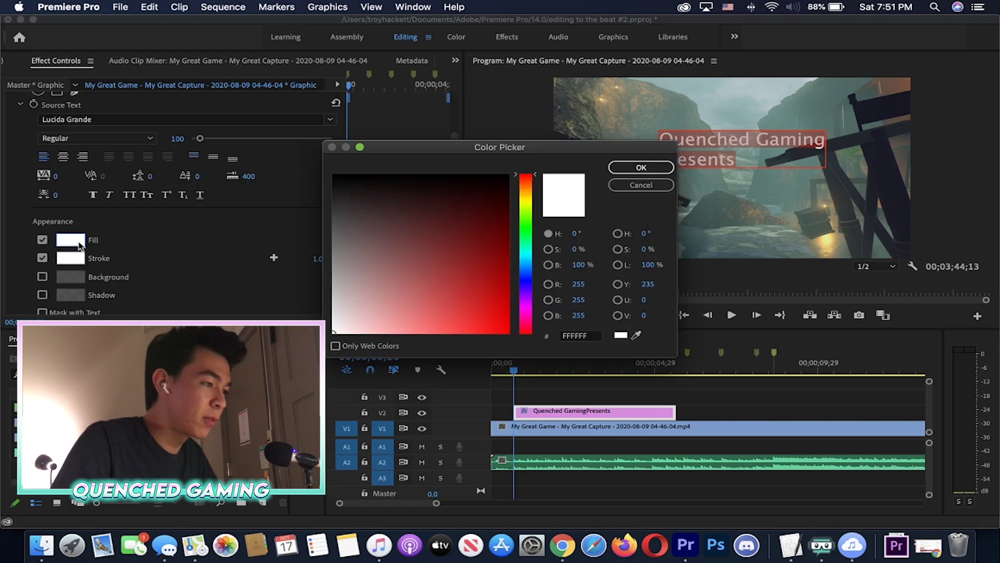
pyautogui.click(628, 186)
pyautogui.click(70, 258)
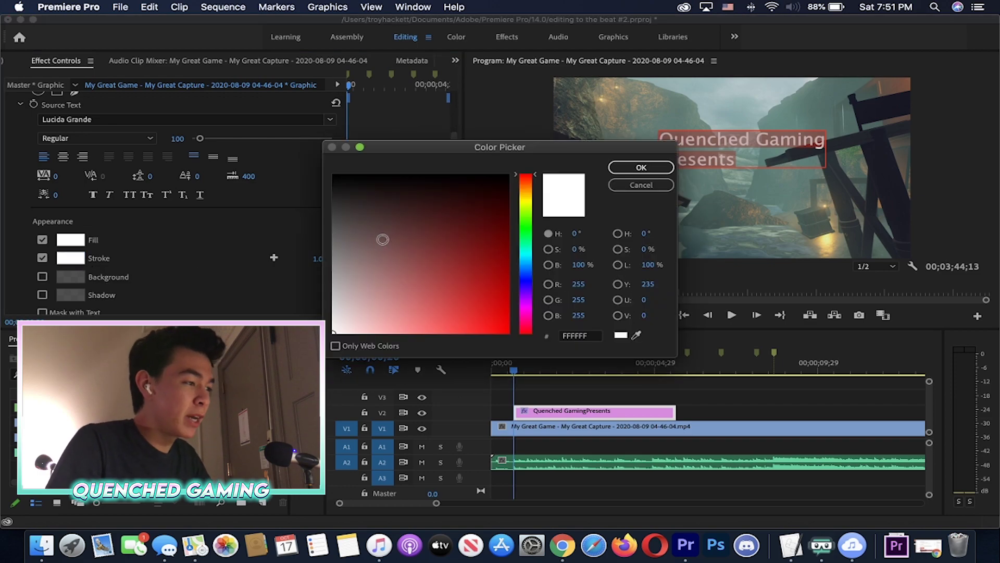
pyautogui.moveTo(380, 237); pyautogui.dragTo(429, 171)
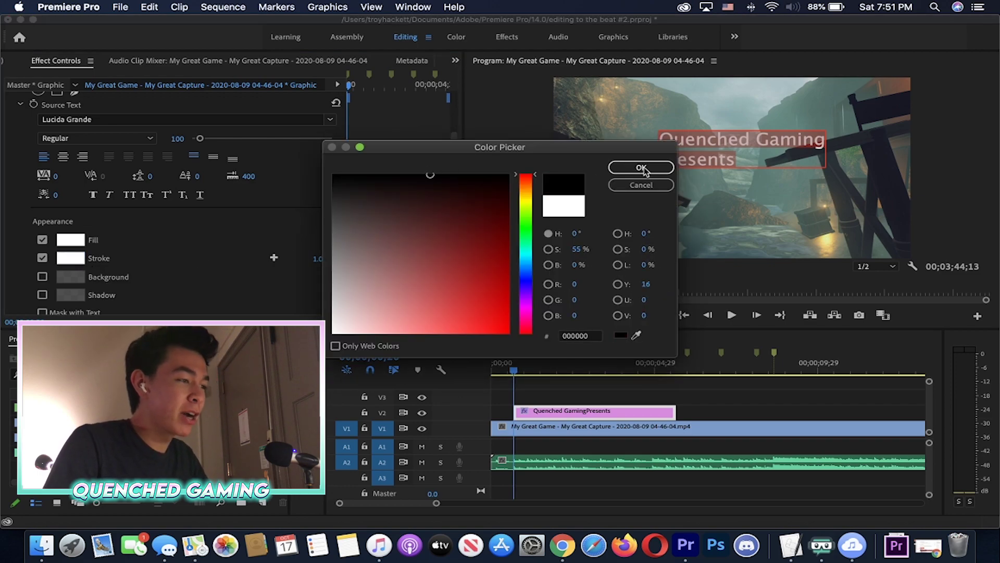
pyautogui.click(642, 168)
pyautogui.click(318, 259)
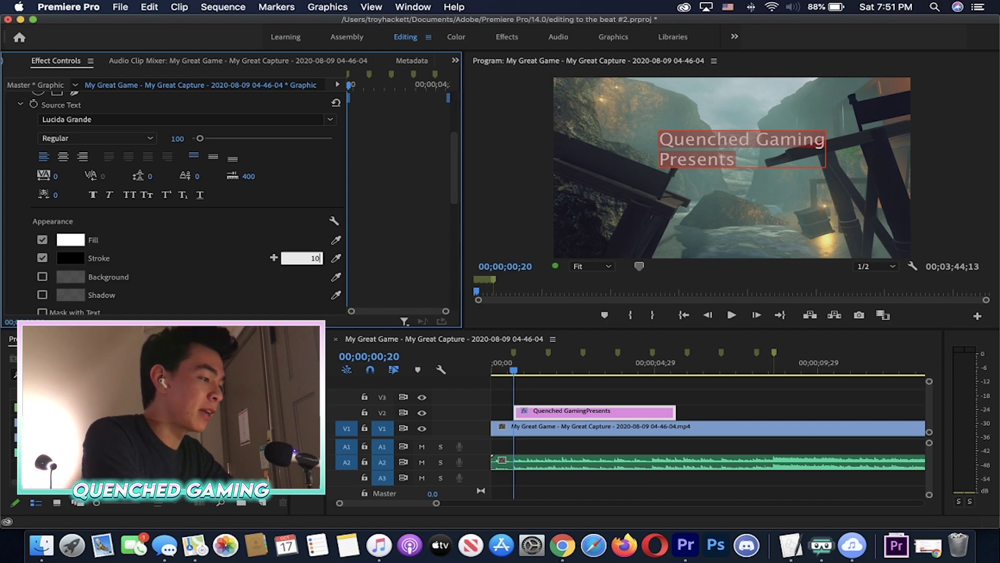
pyautogui.press('Return')
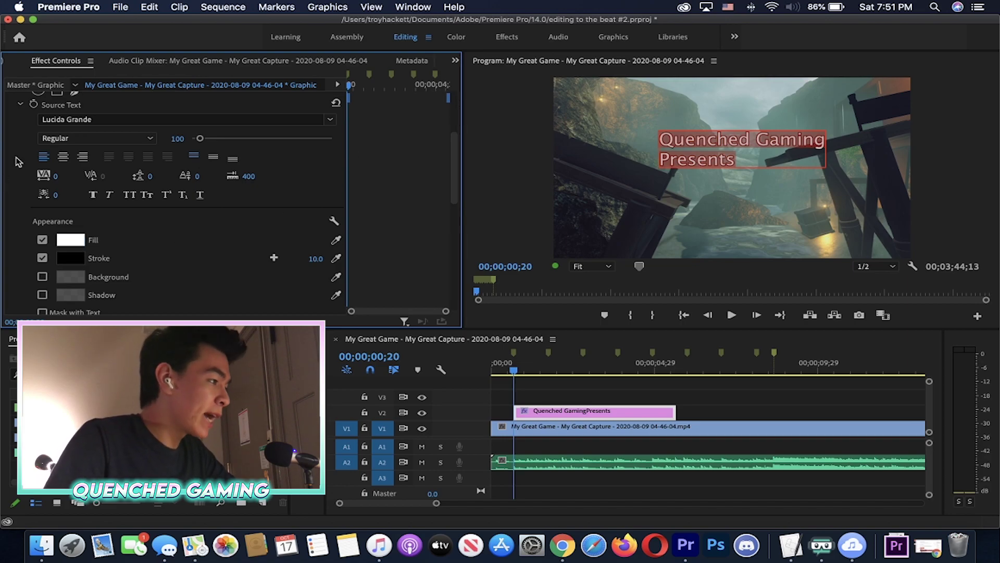
# Change the title's font to LEMON MILK Medium and reselect the title clip on V2
pyautogui.click(110, 120)
pyautogui.write('lemon')
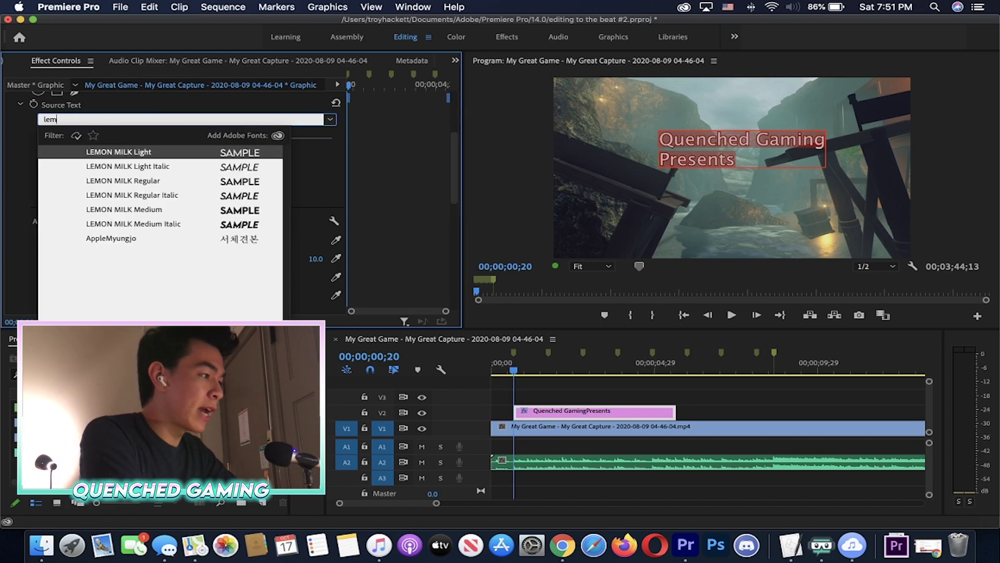
pyautogui.click(130, 215)
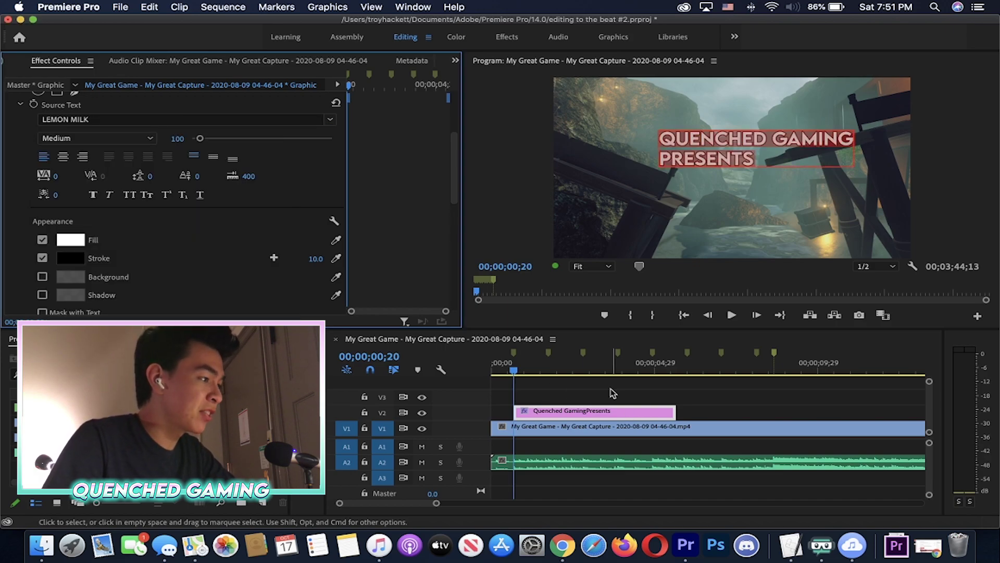
pyautogui.click(568, 394)
pyautogui.click(568, 412)
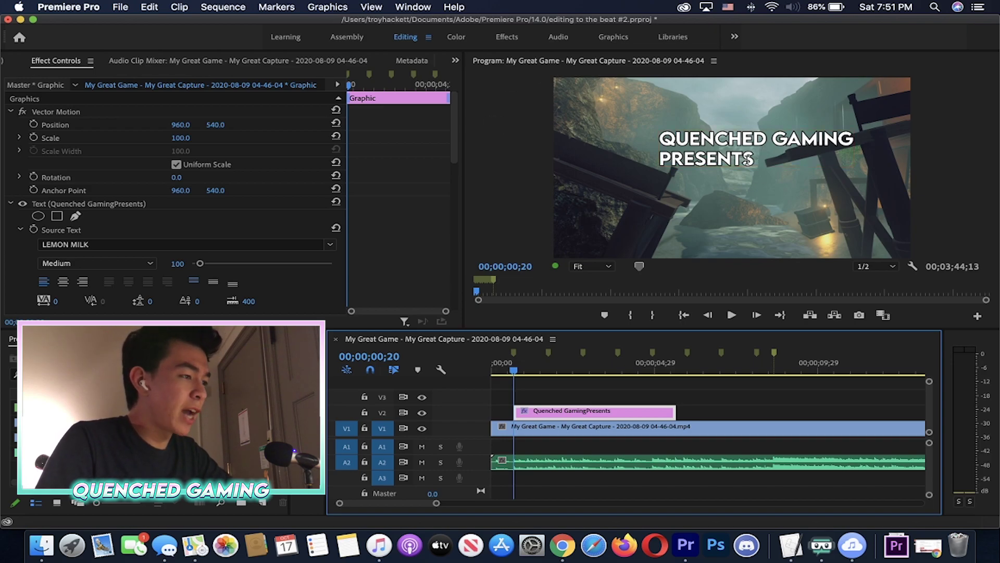
# Set the stroke width of the whole title text to 12 and center-align its two lines
pyautogui.click(751, 158)
pyautogui.moveTo(773, 161); pyautogui.dragTo(617, 134)
pyautogui.scroll(-6, 11, 271)
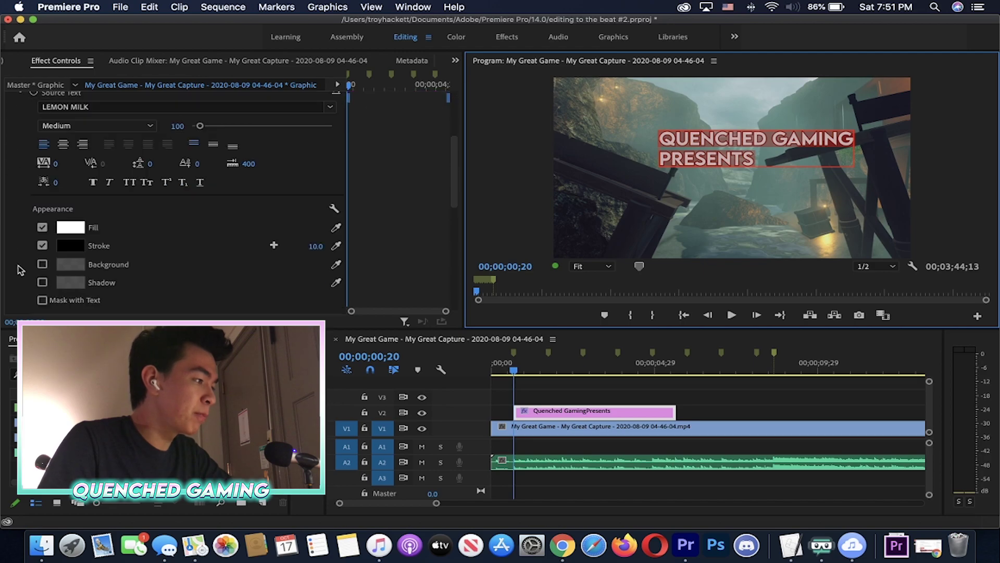
pyautogui.click(315, 221)
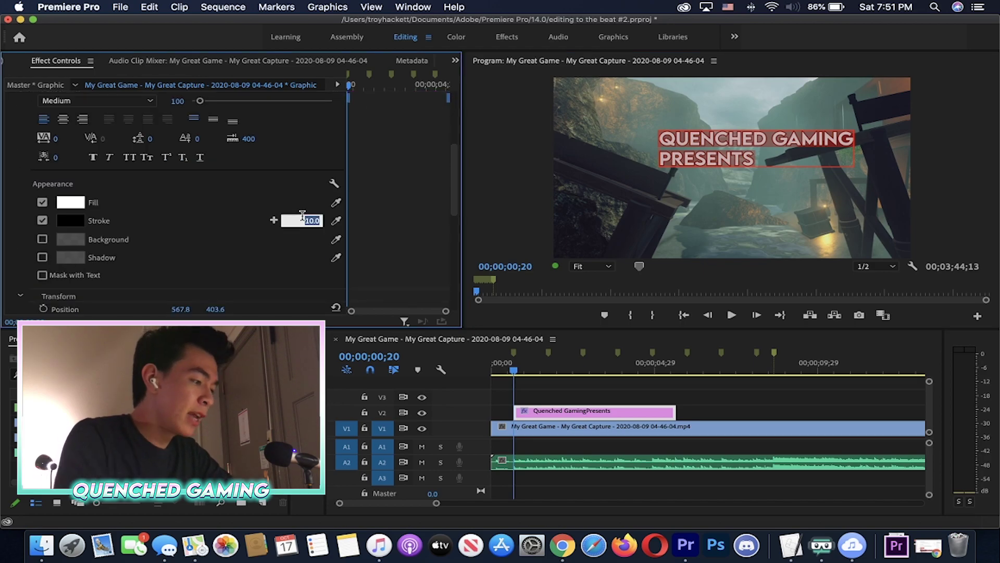
pyautogui.write('12')
pyautogui.press('Return')
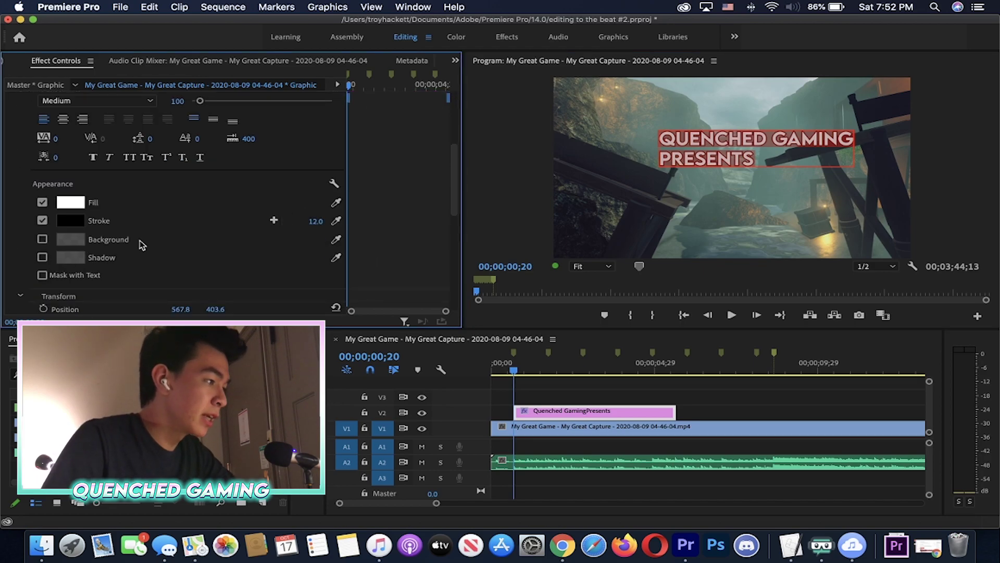
pyautogui.scroll(1, 83, 172)
pyautogui.click(63, 144)
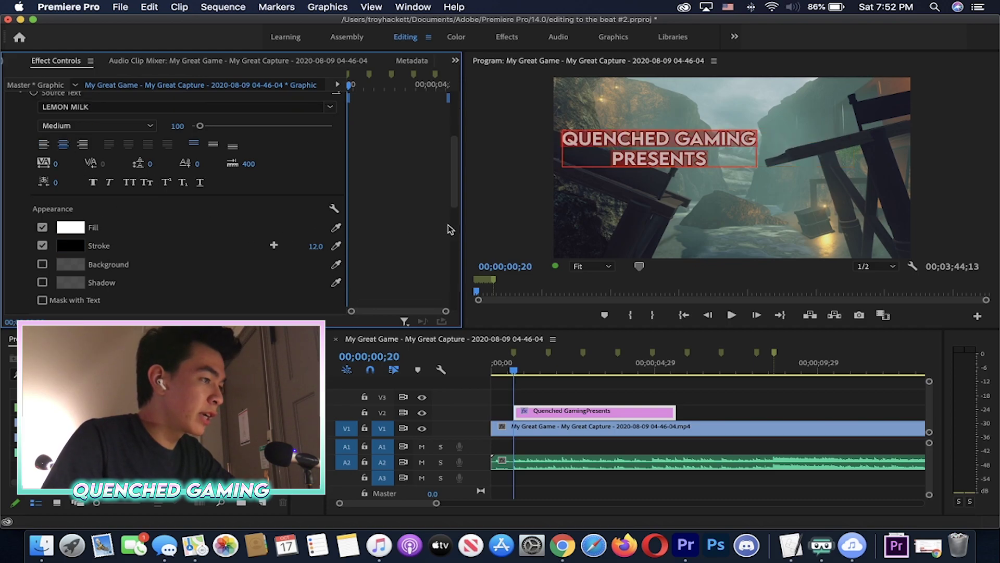
# Switch to the Graphics workspace, enlarge the title to font size 163 and center it horizontally and vertically in the frame
pyautogui.click(630, 37)
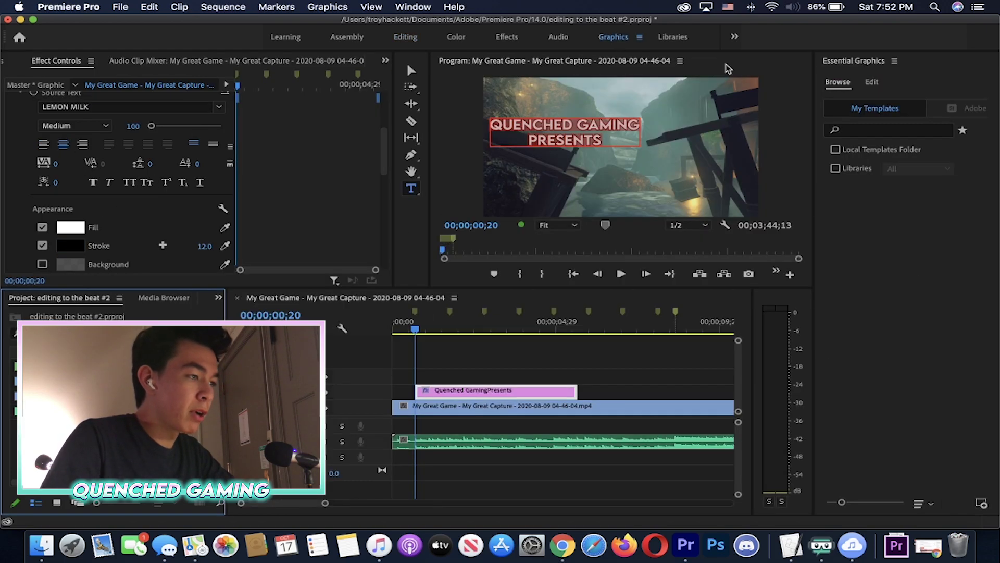
pyautogui.click(871, 82)
pyautogui.click(835, 214)
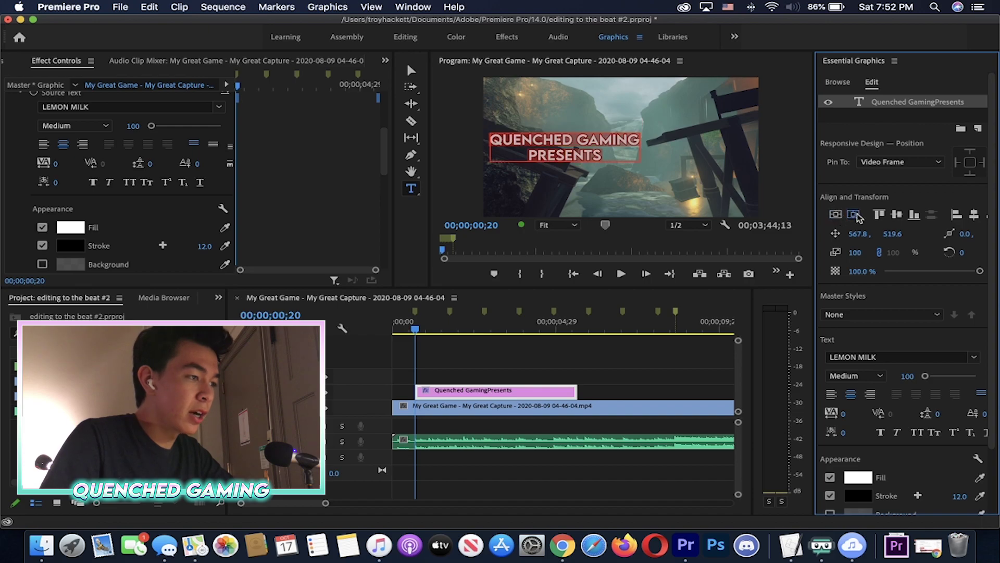
pyautogui.click(853, 214)
pyautogui.moveTo(926, 376)
pyautogui.mouseDown()
pyautogui.moveTo(939, 377)
pyautogui.moveTo(927, 380)
pyautogui.mouseUp()
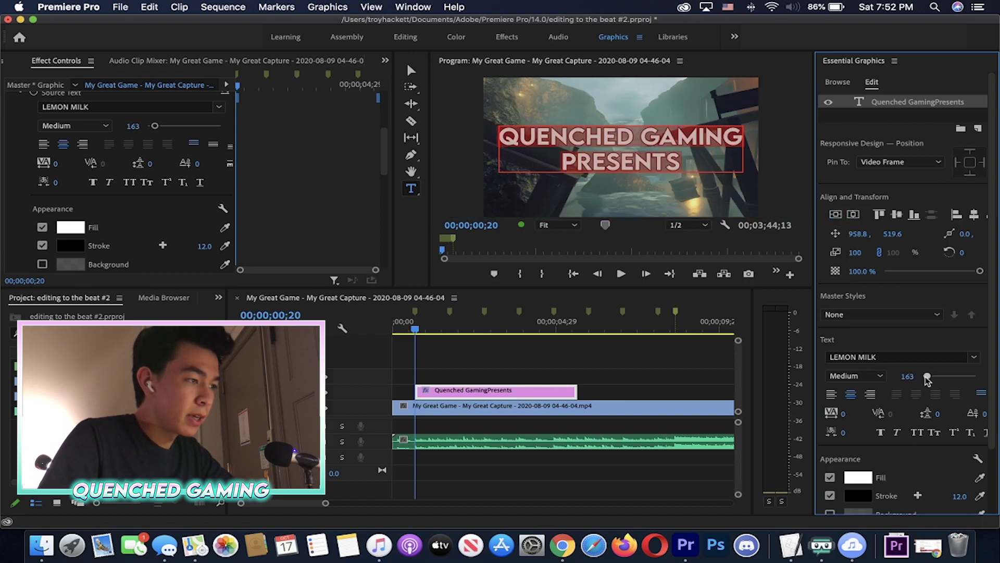
pyautogui.click(835, 215)
pyautogui.click(853, 214)
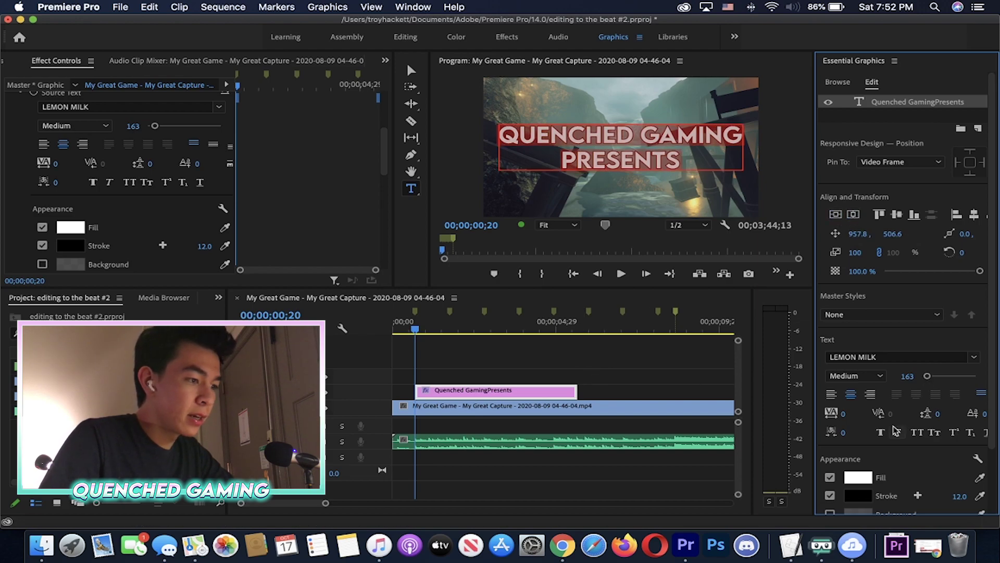
# Set the title's stroke width to 18 and add a shadow with a distance of 11
pyautogui.moveTo(963, 502); pyautogui.dragTo(968, 500)
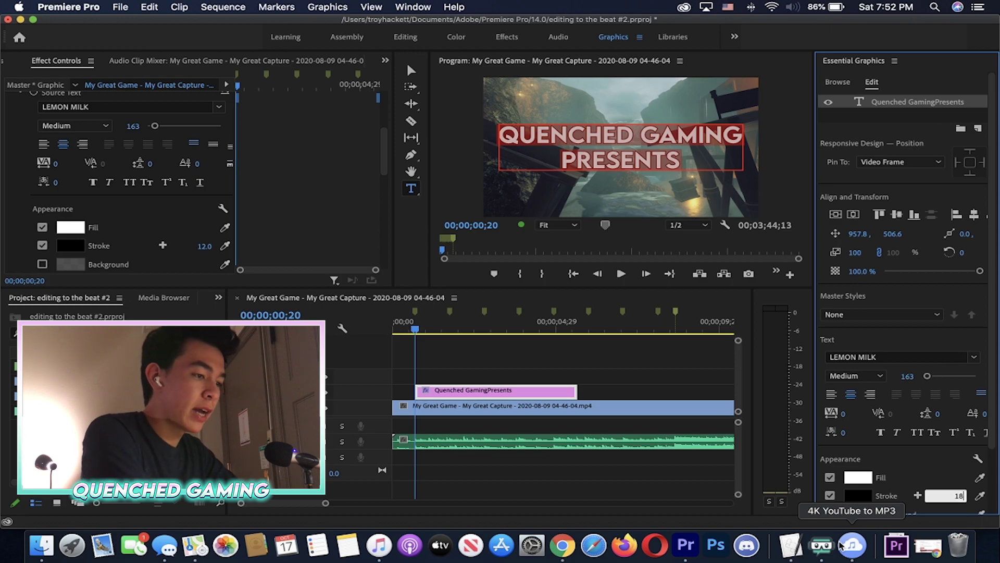
pyautogui.scroll(-3, 912, 504)
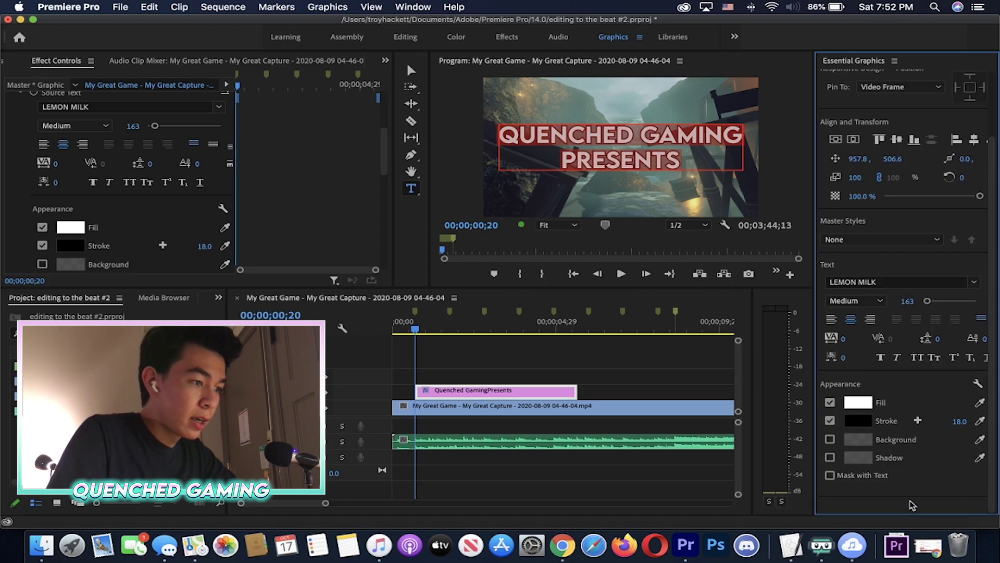
pyautogui.click(830, 457)
pyautogui.scroll(-2, 886, 458)
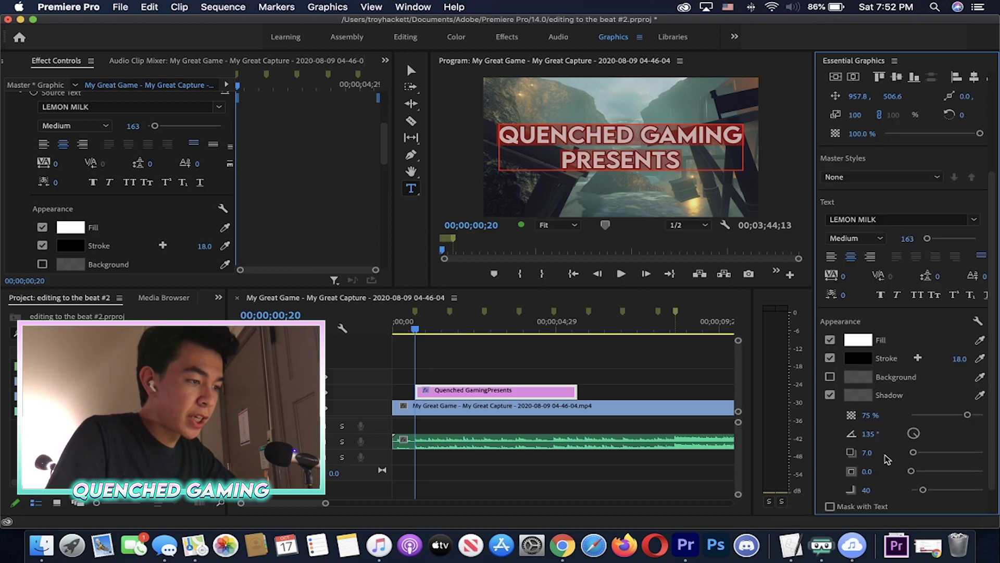
pyautogui.moveTo(914, 457); pyautogui.dragTo(917, 457)
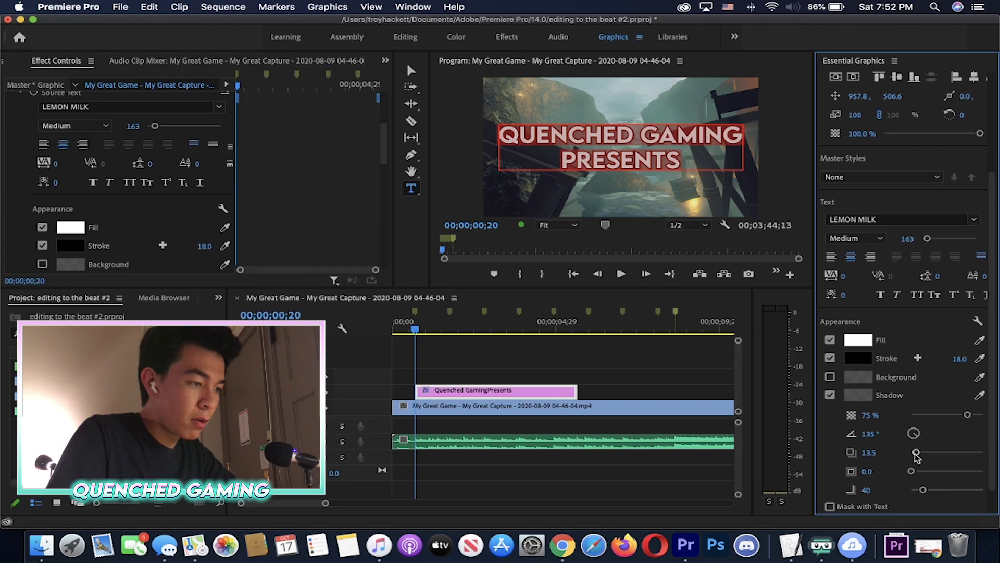
pyautogui.click(880, 452)
pyautogui.write('11')
pyautogui.press('Return')
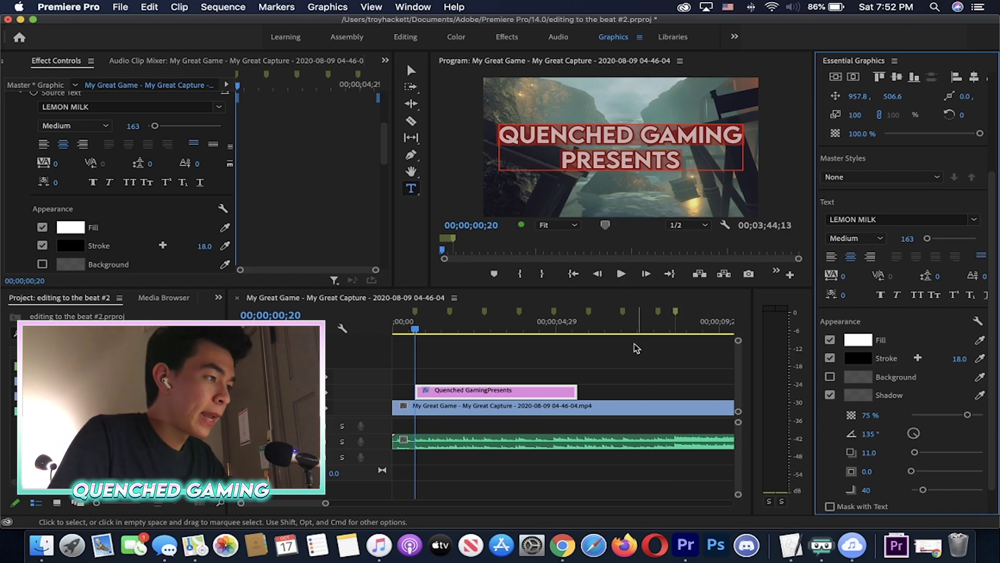
pyautogui.click(596, 369)
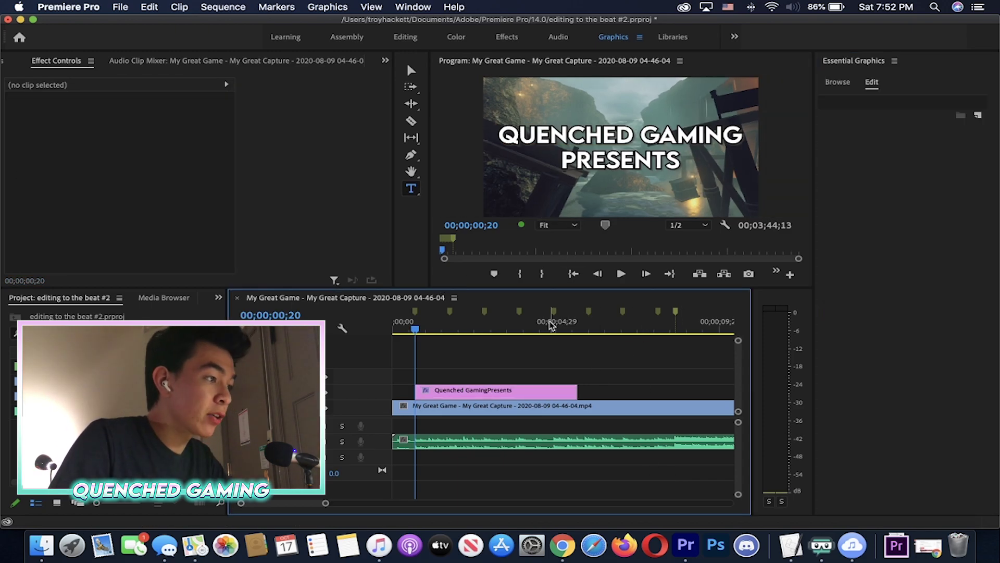
# Split the title clip with the Razor tool at the second beat marker, 00;00;01;22
pyautogui.press('=')
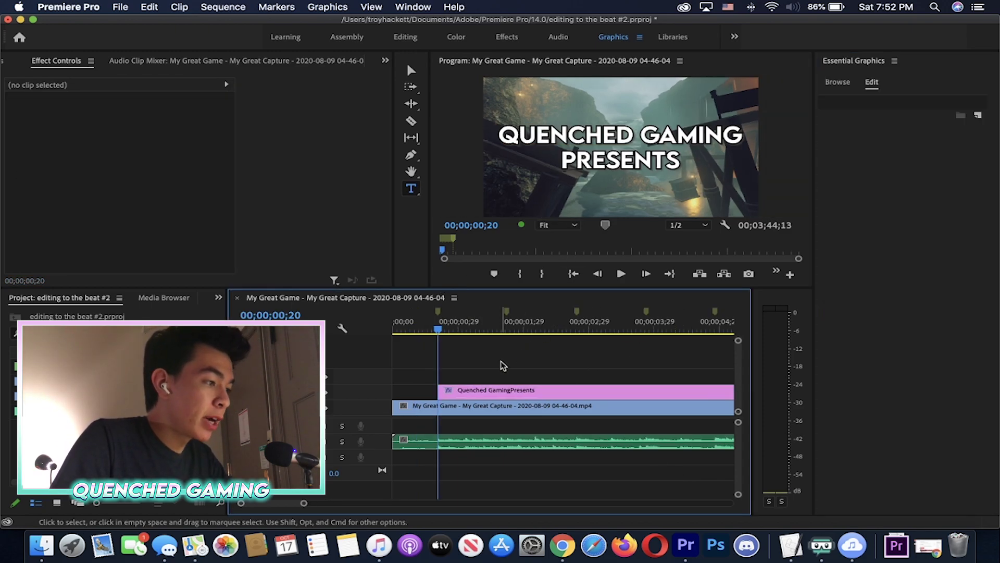
pyautogui.click(625, 333)
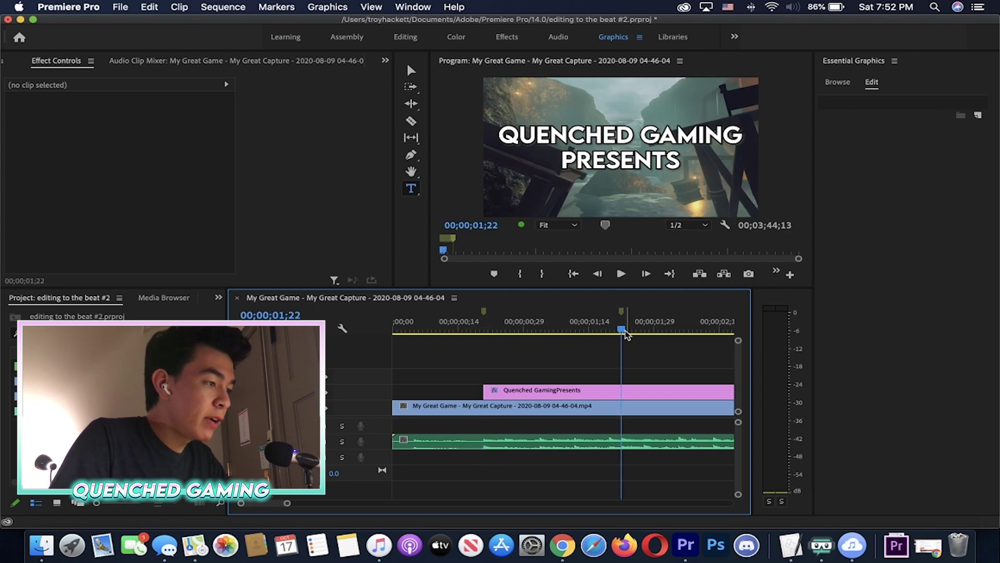
pyautogui.press('-')
pyautogui.press('-')
pyautogui.click(417, 120)
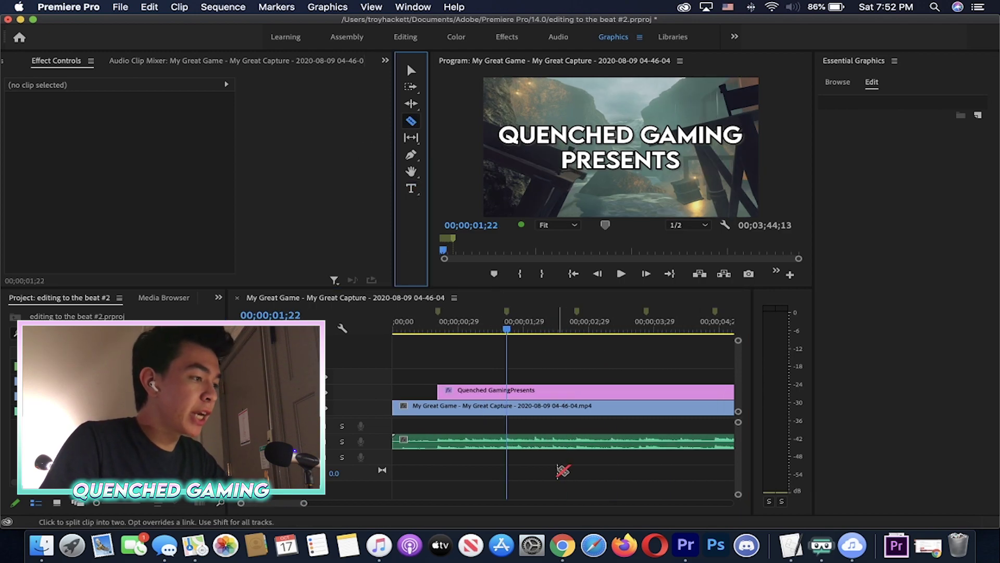
pyautogui.click(507, 392)
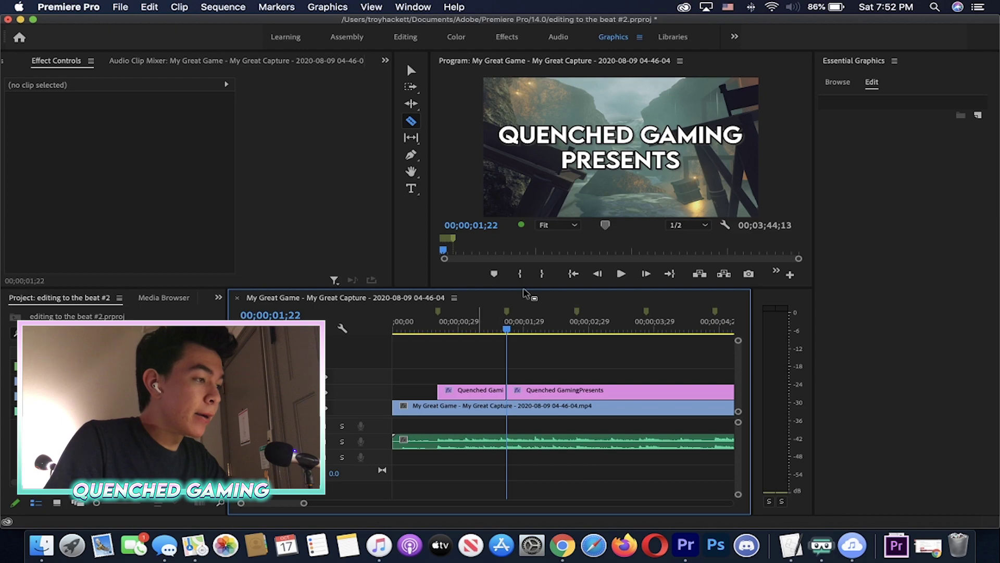
# Replace the second title clip's text with "A halo 5" and "montage" on two lines, using the Type tool
pyautogui.click(412, 191)
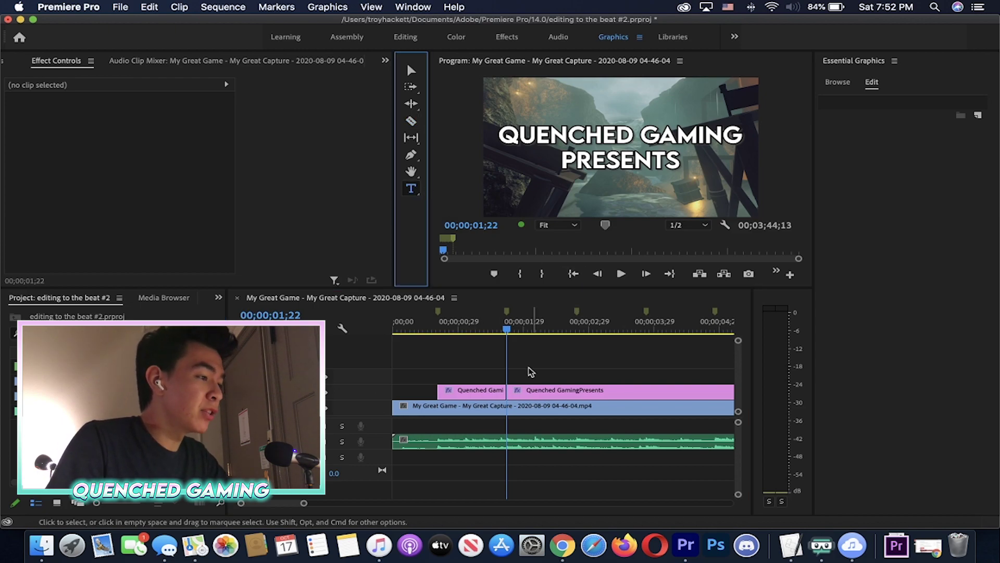
pyautogui.click(532, 330)
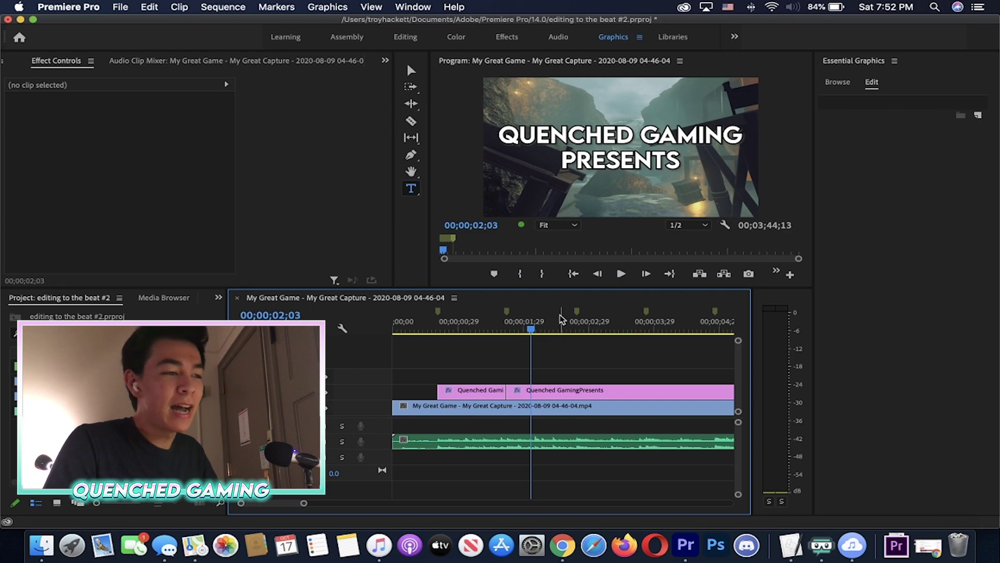
pyautogui.click(567, 392)
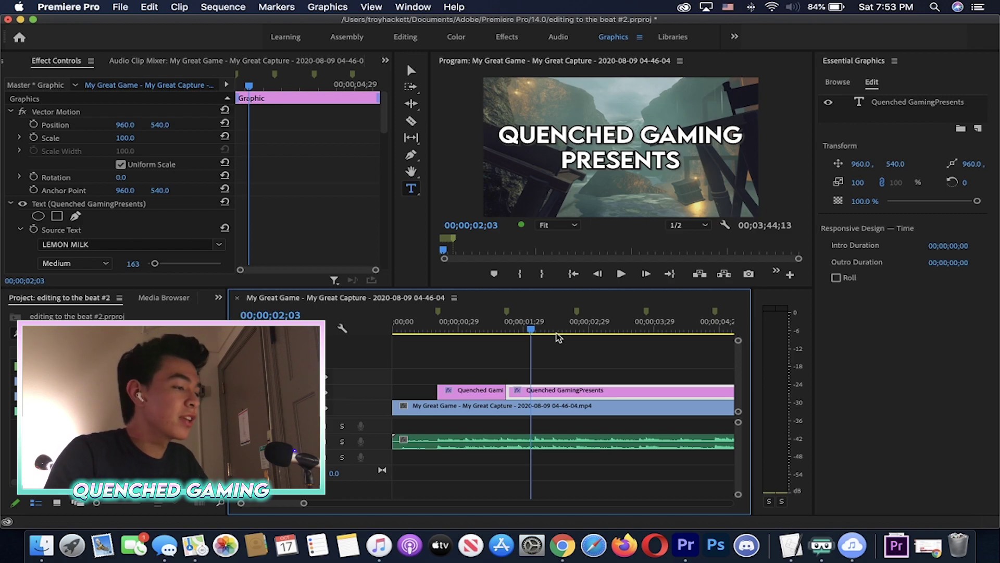
pyautogui.moveTo(538, 326); pyautogui.dragTo(554, 327)
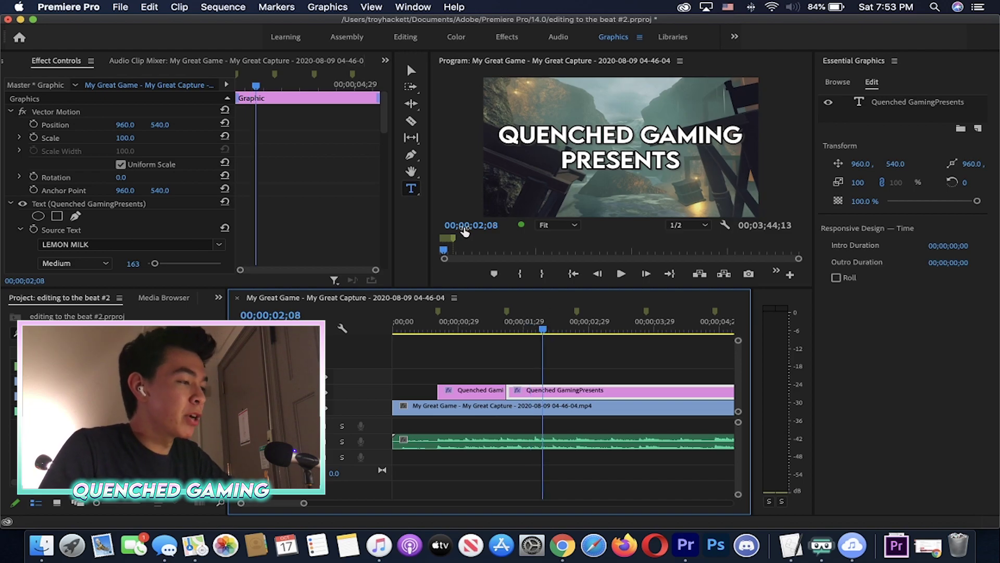
pyautogui.click(531, 325)
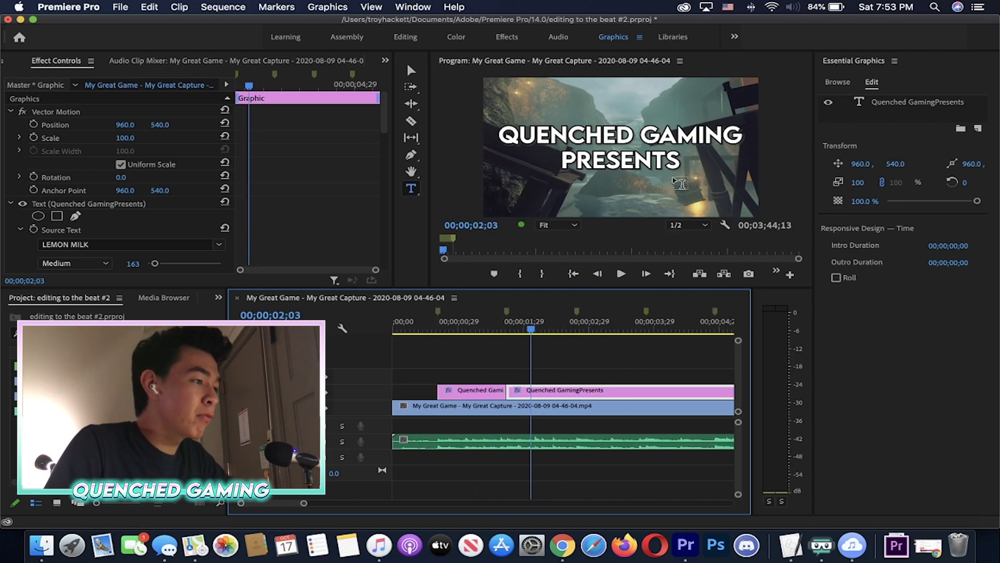
pyautogui.moveTo(680, 153); pyautogui.dragTo(492, 121)
pyautogui.write('A halo 5')
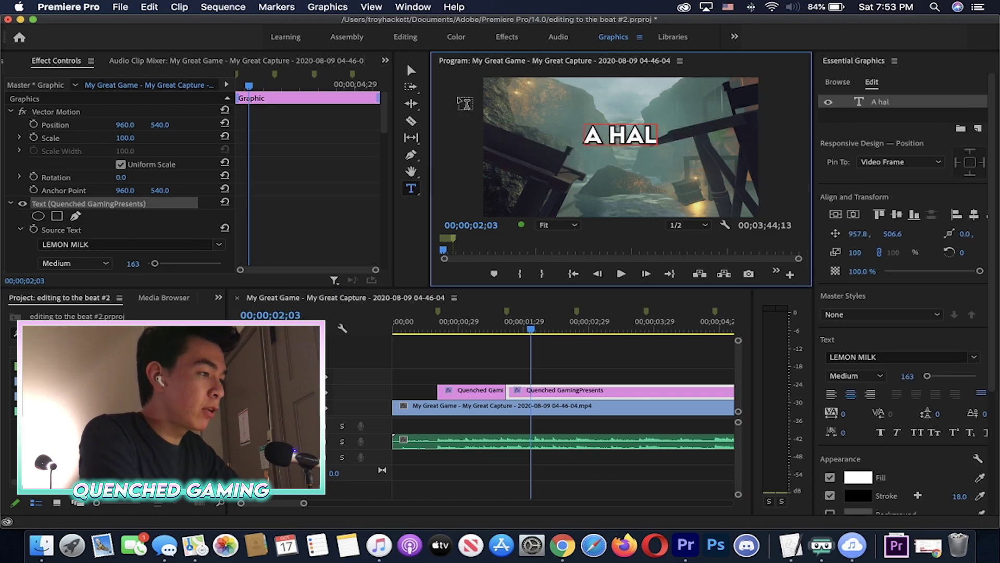
pyautogui.write('motn')
pyautogui.press('BackSpace')
pyautogui.press('BackSpace')
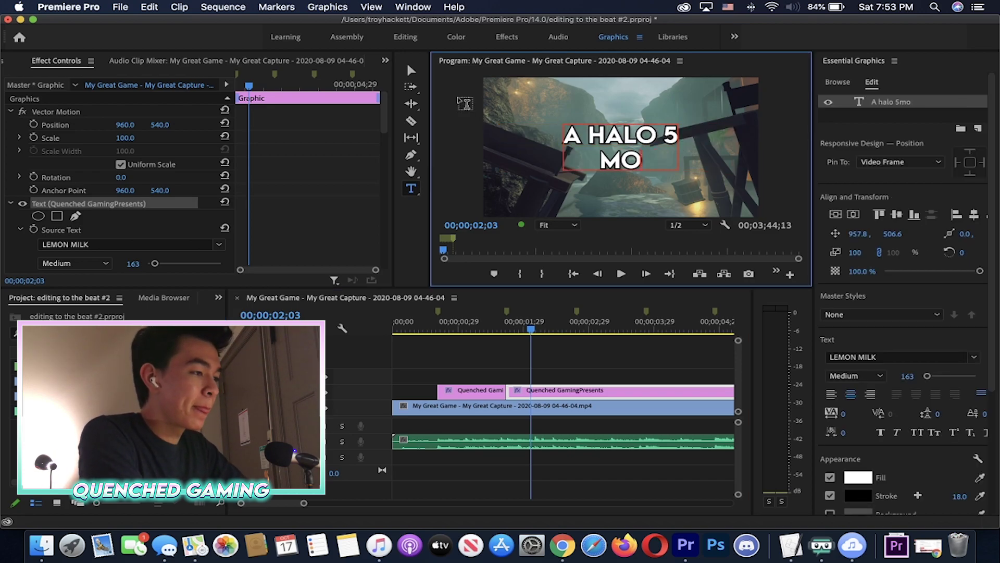
pyautogui.write('ntage')
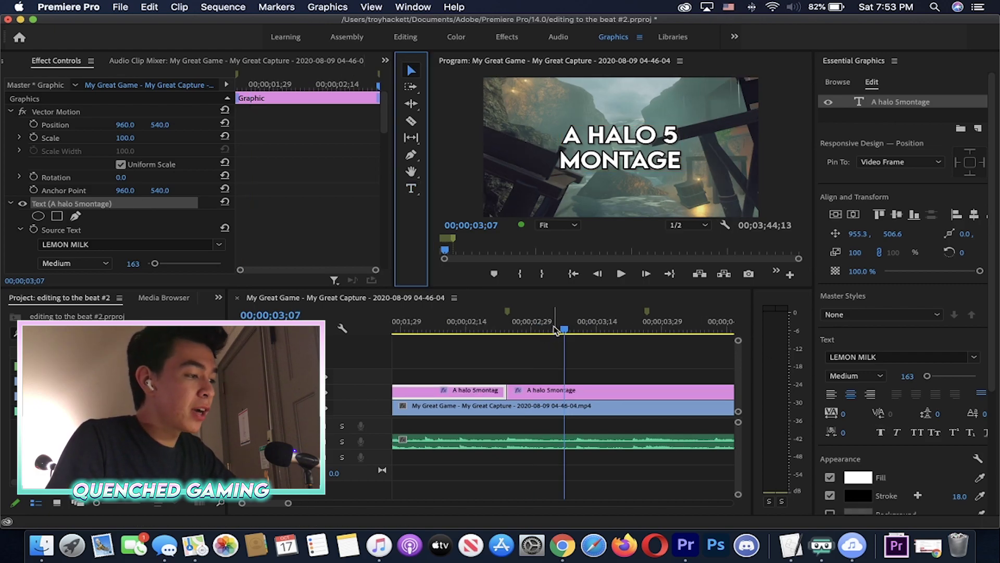
pyautogui.click(551, 328)
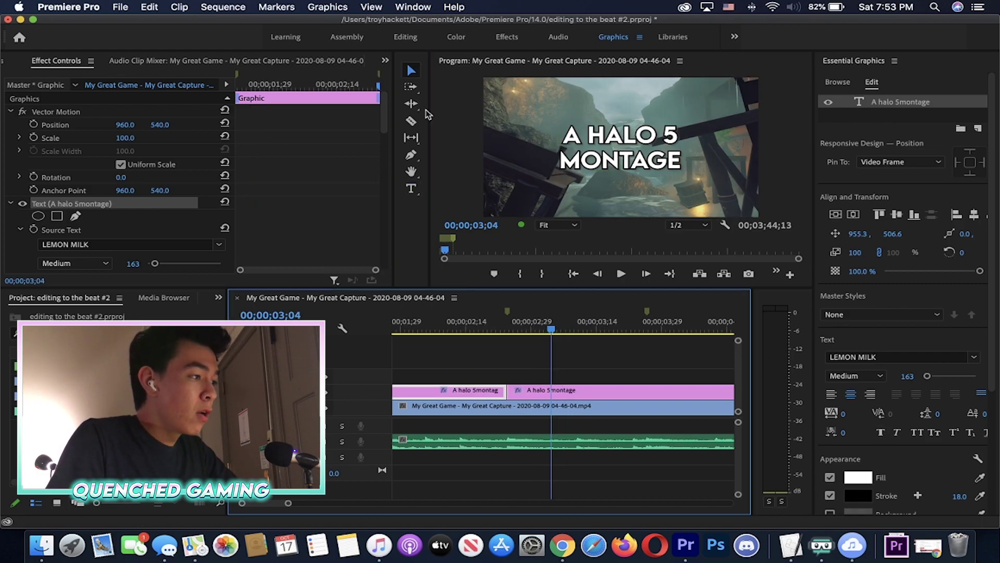
pyautogui.click(411, 121)
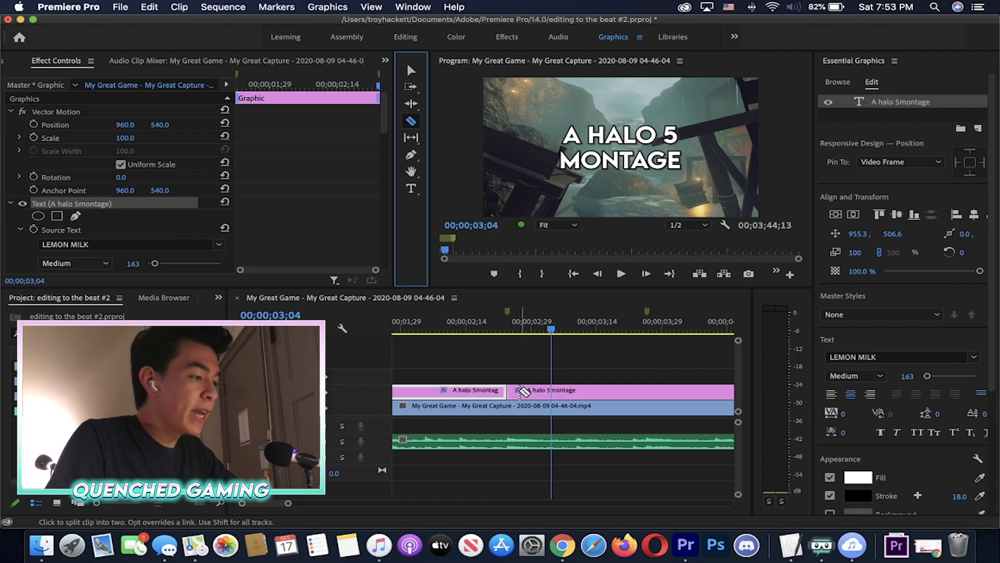
pyautogui.press('-')
pyautogui.press('-')
pyautogui.press('-')
pyautogui.press('=')
pyautogui.press('=')
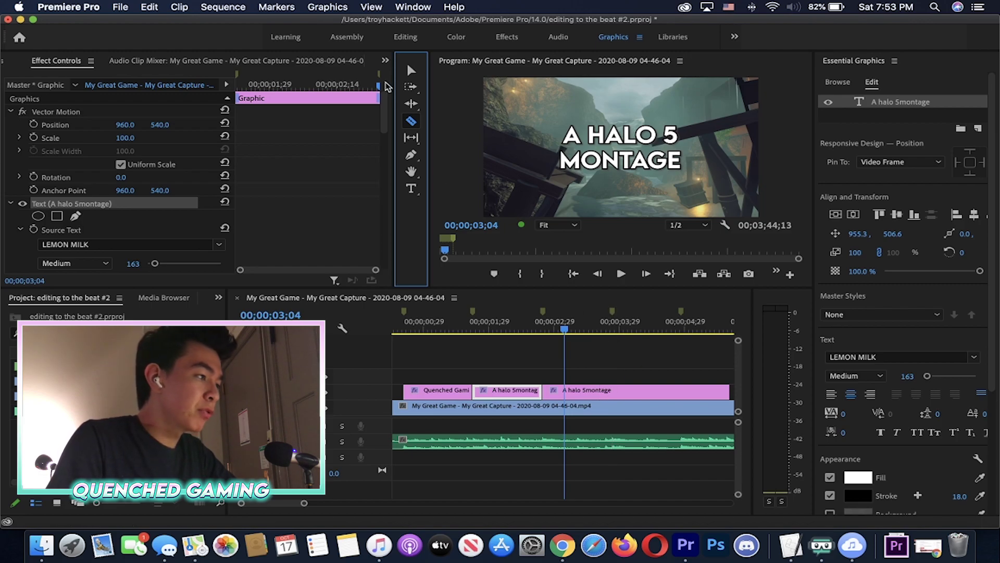
pyautogui.click(414, 67)
pyautogui.click(581, 391)
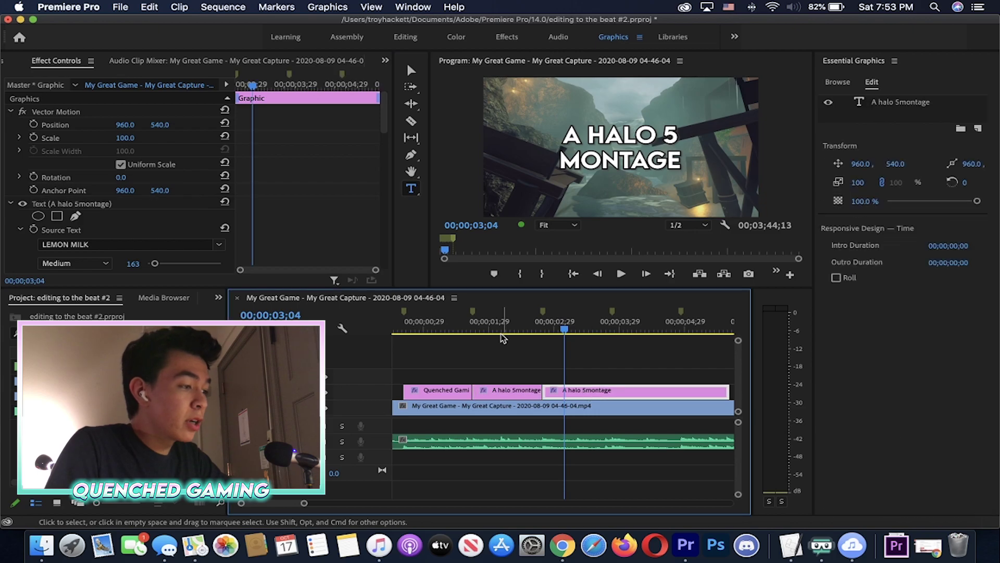
pyautogui.click(503, 327)
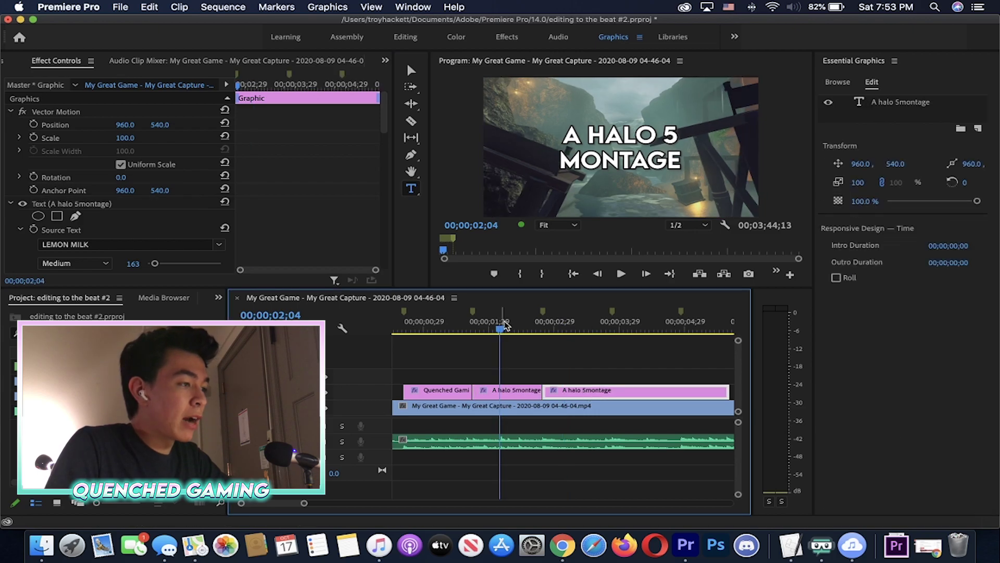
# Replace the third title clip's text with "Get Ready" and "in..." on two lines
pyautogui.click(580, 328)
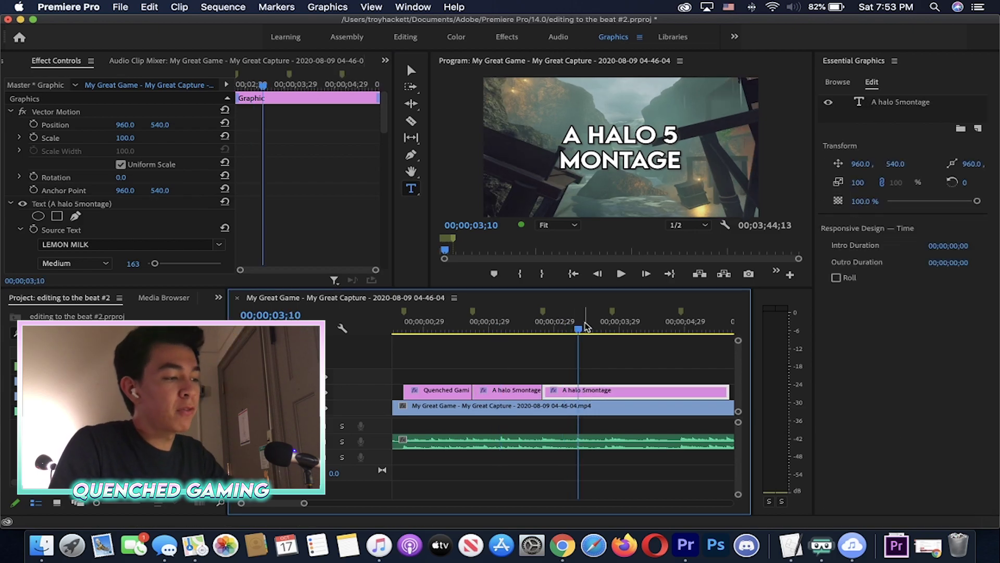
pyautogui.click(618, 353)
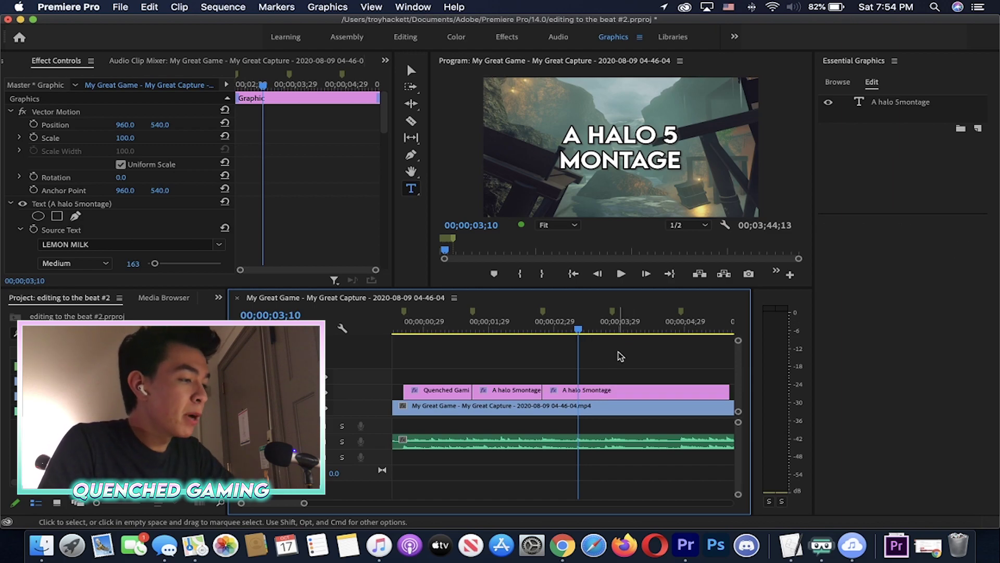
pyautogui.press('-')
pyautogui.press('-')
pyautogui.press('-')
pyautogui.press('=')
pyautogui.press('=')
pyautogui.press('=')
pyautogui.click(411, 122)
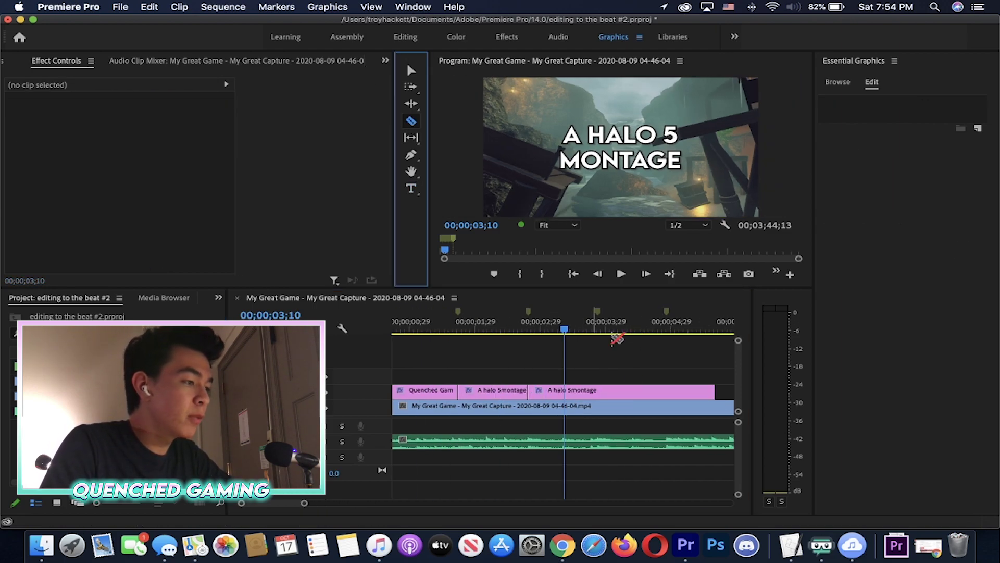
pyautogui.press('t')
pyautogui.click(621, 394)
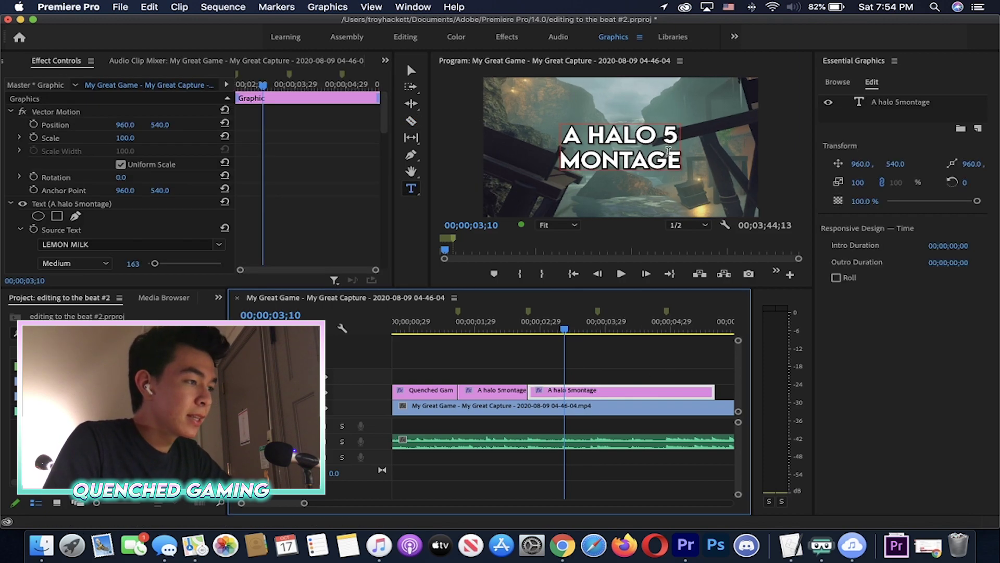
pyautogui.moveTo(680, 160); pyautogui.dragTo(501, 92)
pyautogui.write('GE')
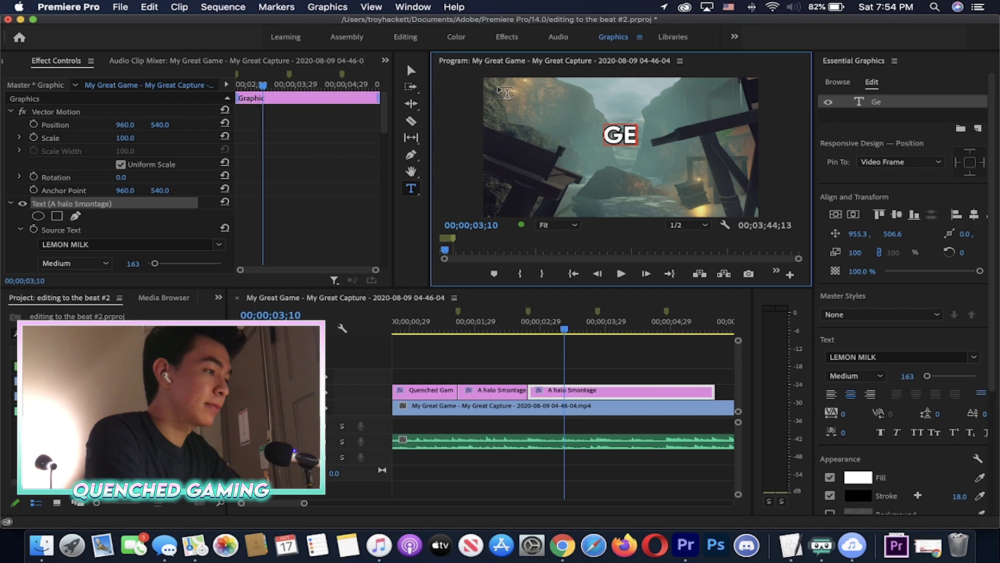
pyautogui.write('T RE')
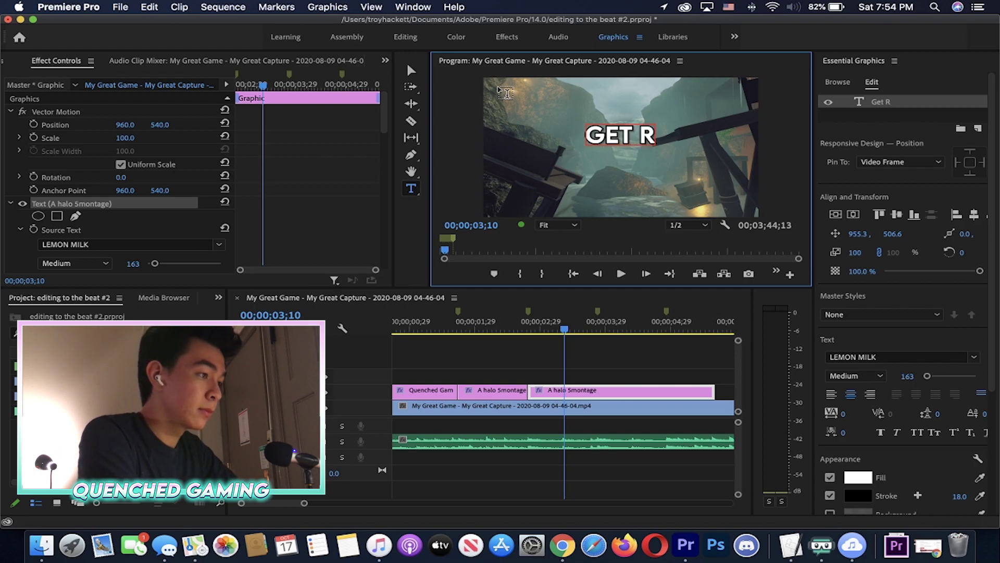
pyautogui.write('a')
pyautogui.write('d')
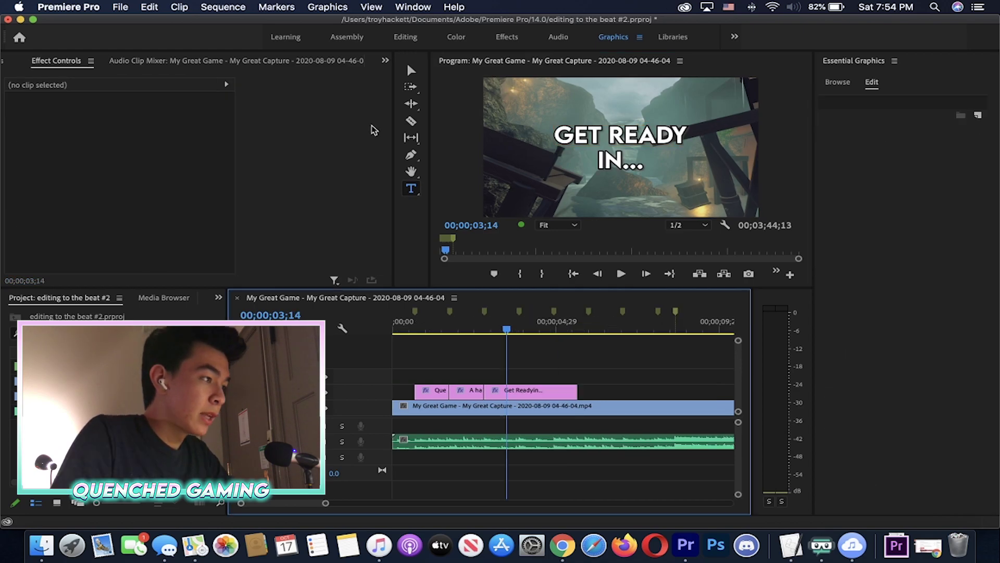
# Split the "Get Ready in..." title clip with the Razor tool at the fourth beat marker
pyautogui.press('-')
pyautogui.click(412, 122)
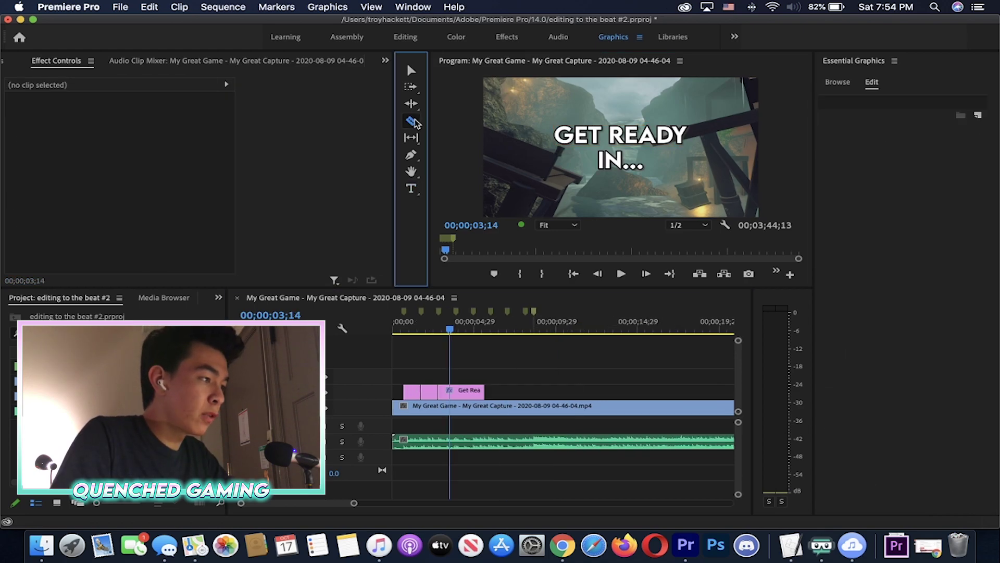
pyautogui.press('=')
pyautogui.press('=')
pyautogui.press('=')
pyautogui.click(617, 391)
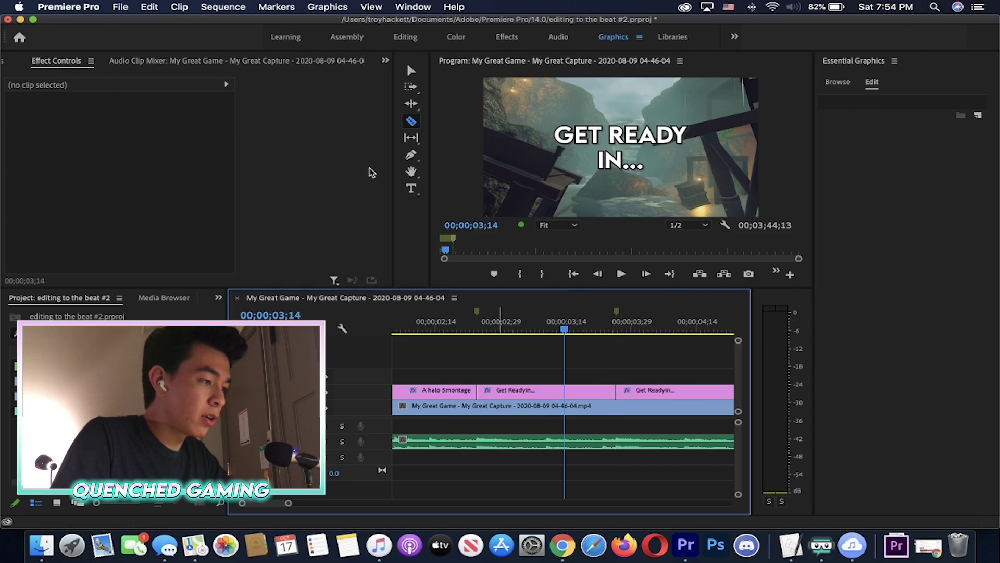
# Replace the text of the title clip that starts at the fourth beat marker with the countdown number "5"
pyautogui.click(411, 190)
pyautogui.press('-')
pyautogui.press('-')
pyautogui.click(559, 326)
pyautogui.press('=')
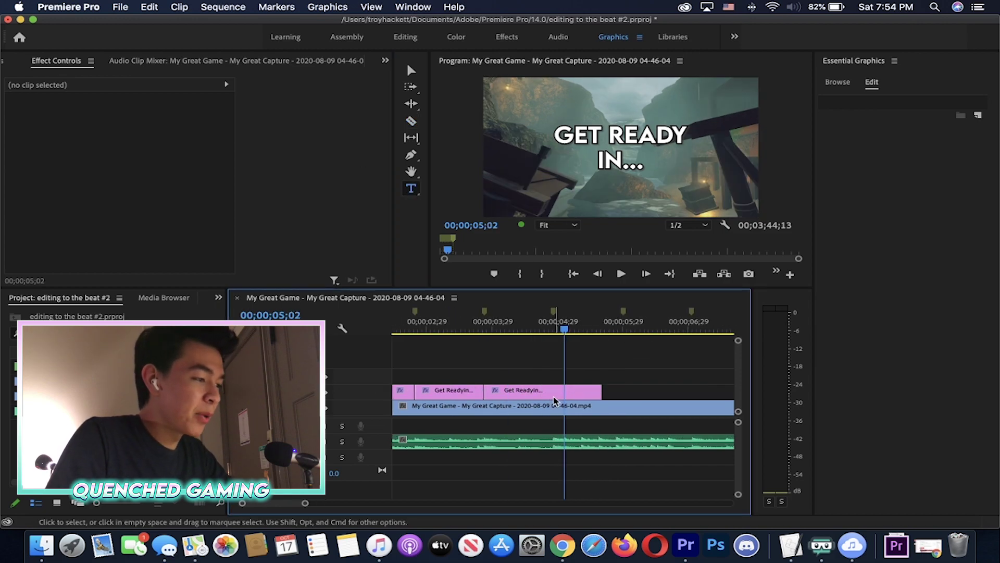
pyautogui.click(555, 400)
pyautogui.click(636, 147)
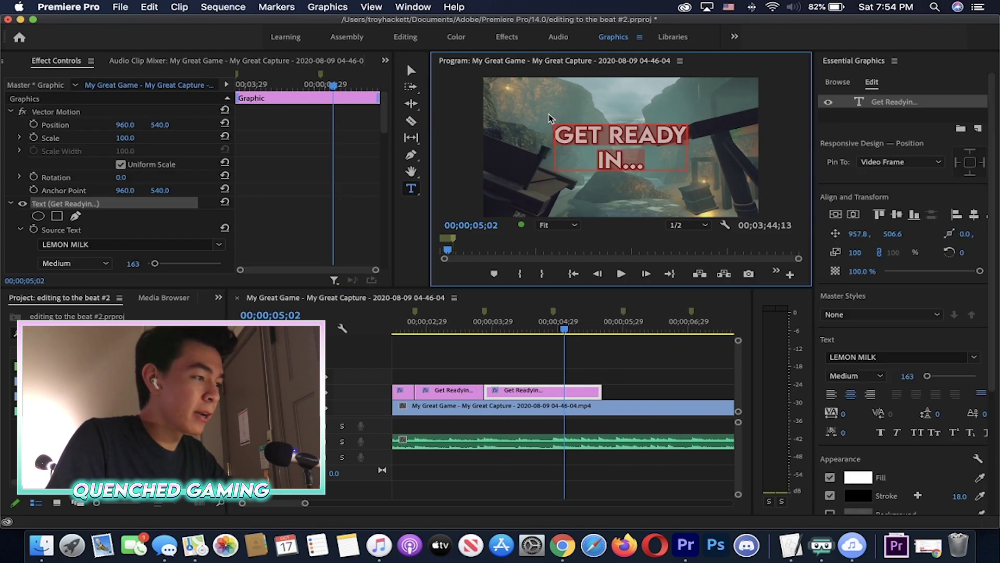
pyautogui.write('5')
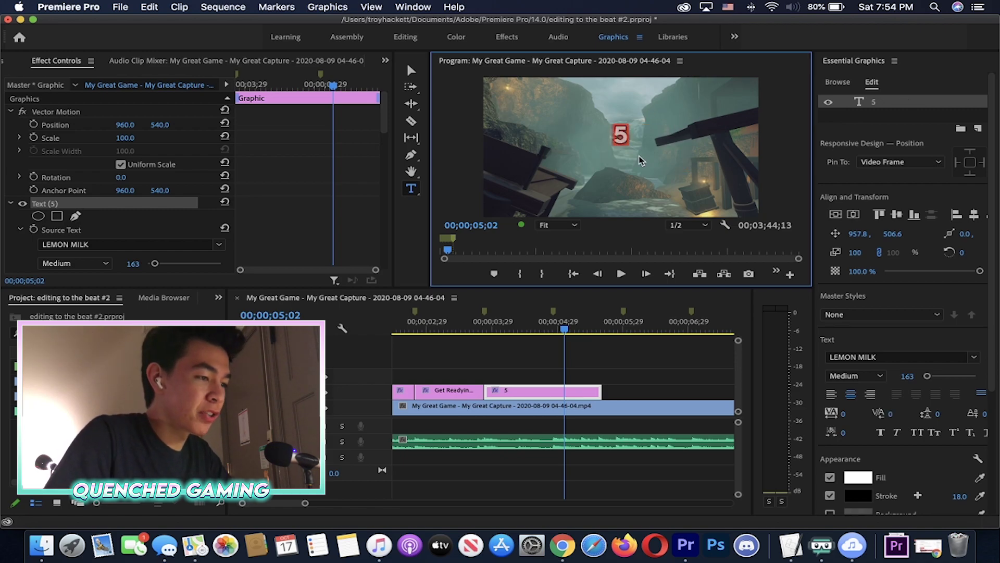
# Enlarge the countdown number "5" to font size 730, set its stroke width to 26 and center it vertically in the frame
pyautogui.moveTo(941, 376); pyautogui.dragTo(947, 377)
pyautogui.click(962, 496)
pyautogui.write('2')
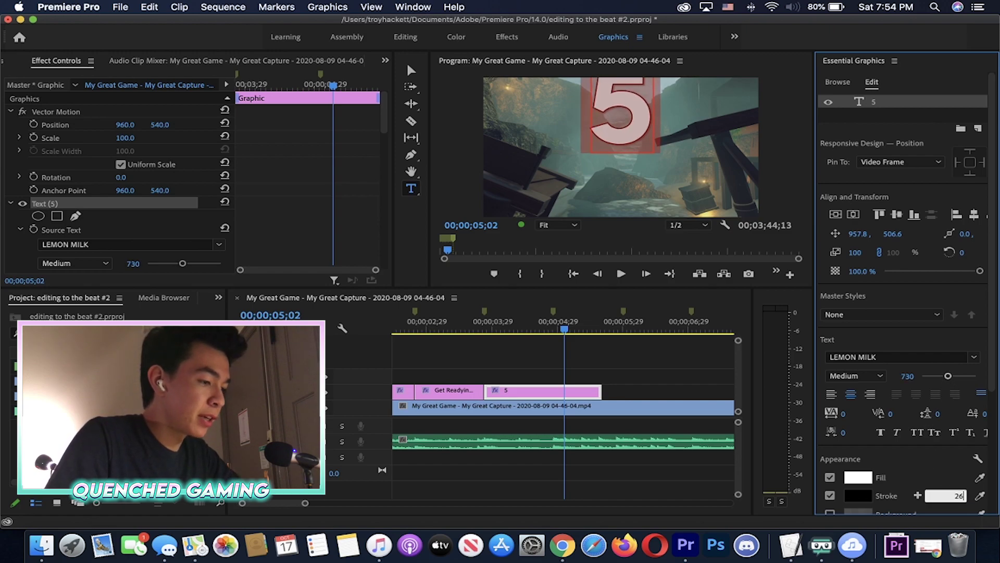
pyautogui.write('6')
pyautogui.press('Return')
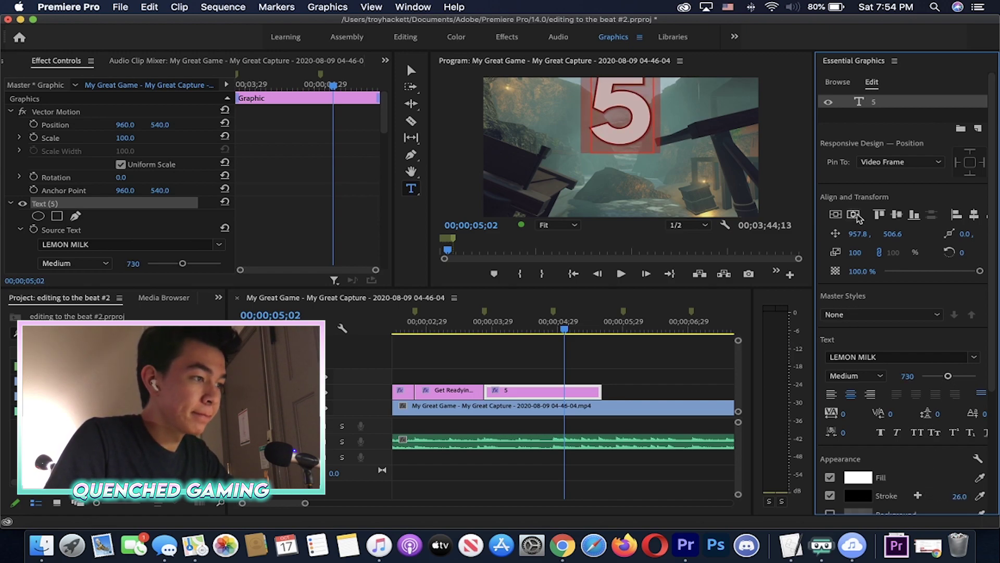
pyautogui.click(855, 215)
pyautogui.click(653, 393)
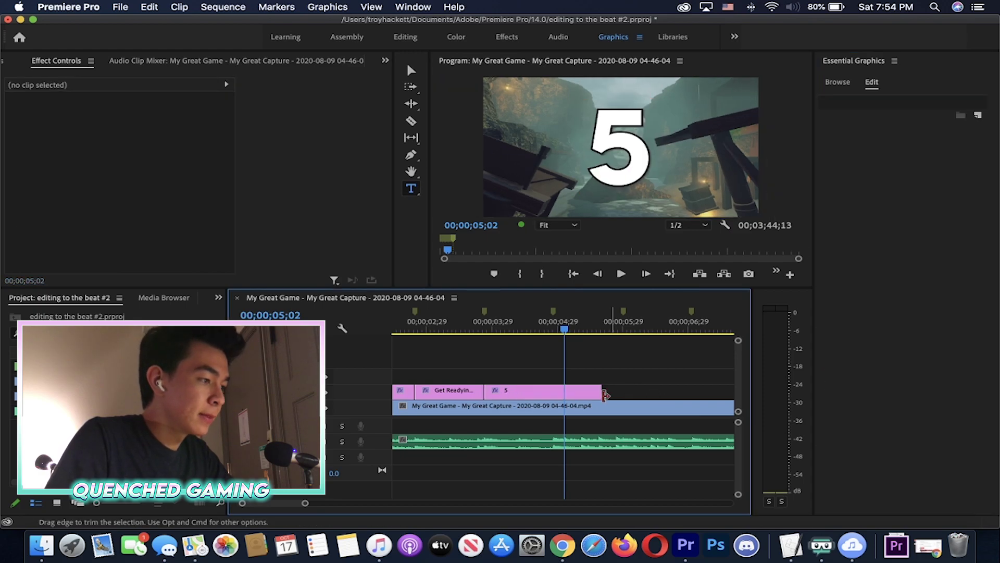
# Extend the "5" title clip to the last marker and split it with the Razor tool at every beat marker in between
pyautogui.press('-')
pyautogui.moveTo(577, 394); pyautogui.dragTo(672, 388)
pyautogui.click(411, 120)
pyautogui.click(607, 325)
pyautogui.click(567, 391)
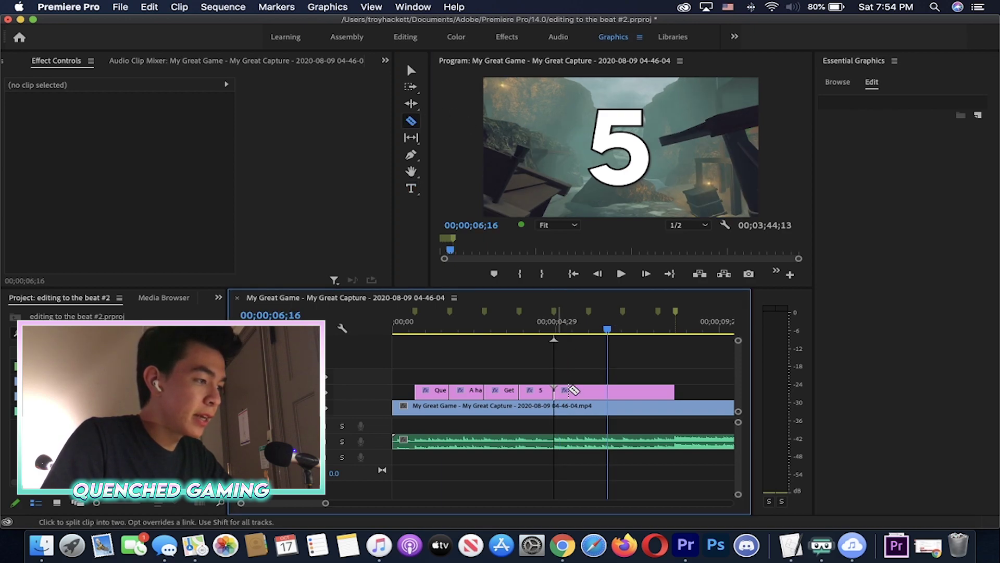
pyautogui.click(590, 391)
pyautogui.click(623, 389)
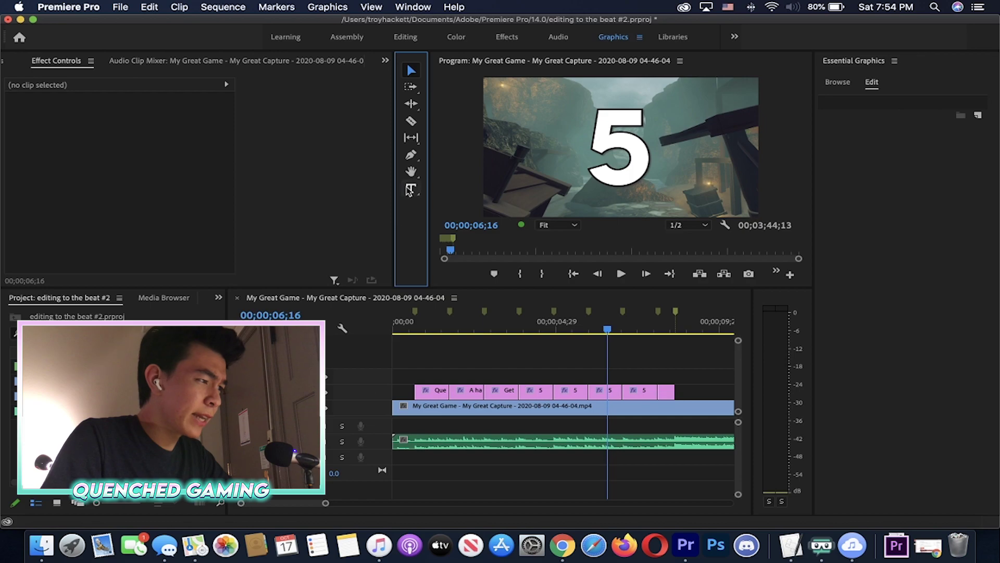
# Change the number in the second countdown clip to "4" with the Type tool
pyautogui.click(411, 188)
pyautogui.moveTo(542, 330); pyautogui.dragTo(572, 331)
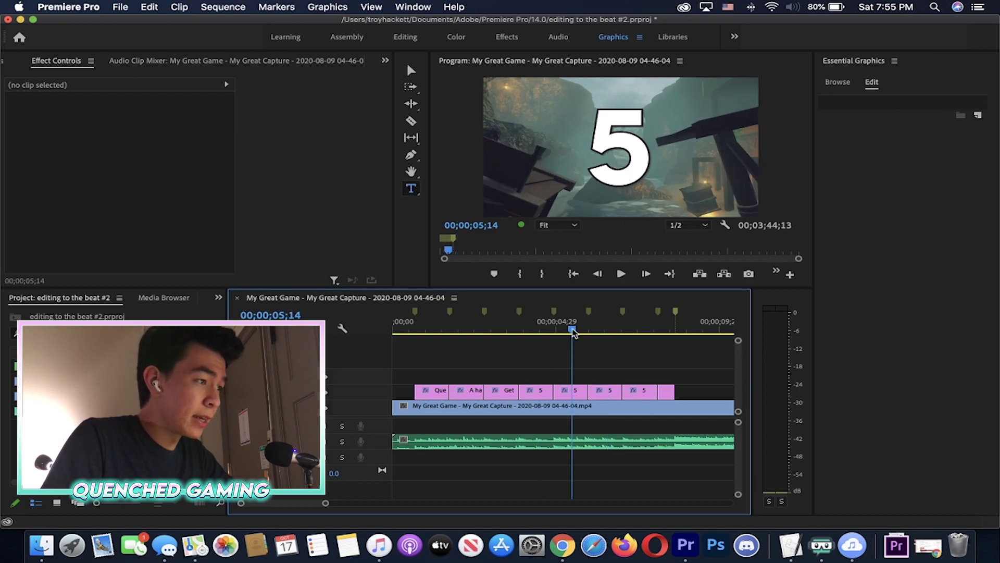
pyautogui.doubleClick(633, 154)
pyautogui.write('4')
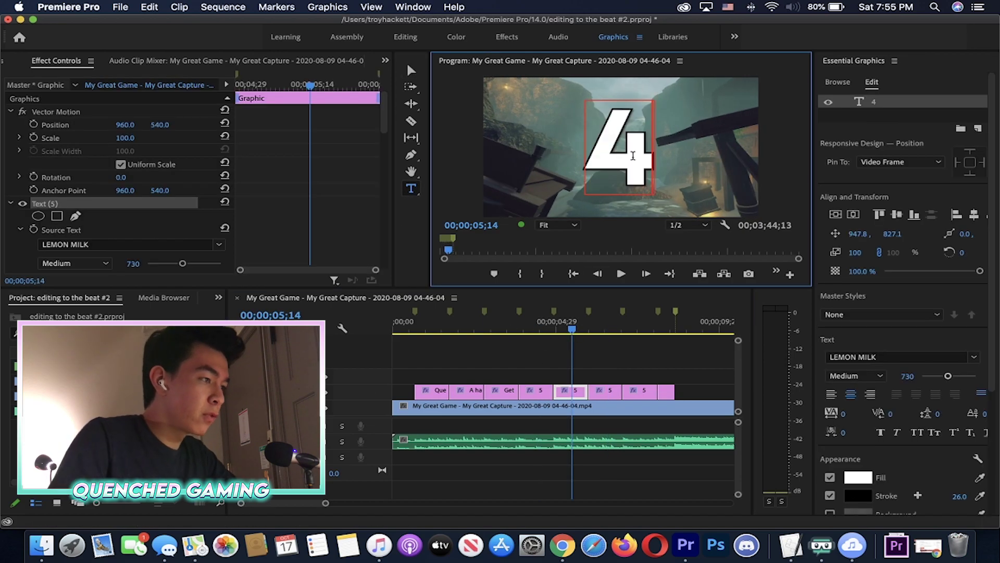
# Change the number in the third countdown clip to "3"
pyautogui.click(605, 328)
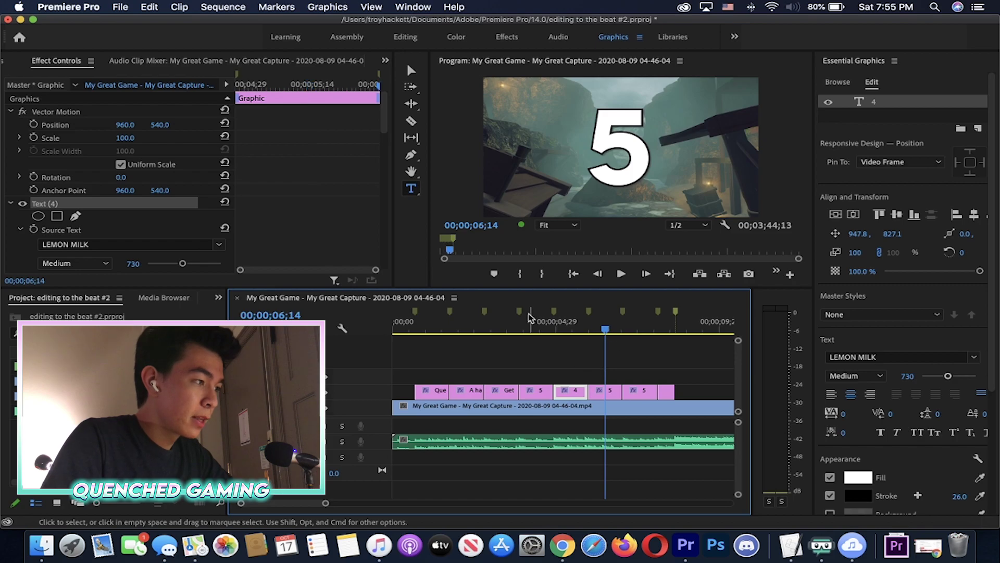
pyautogui.click(595, 391)
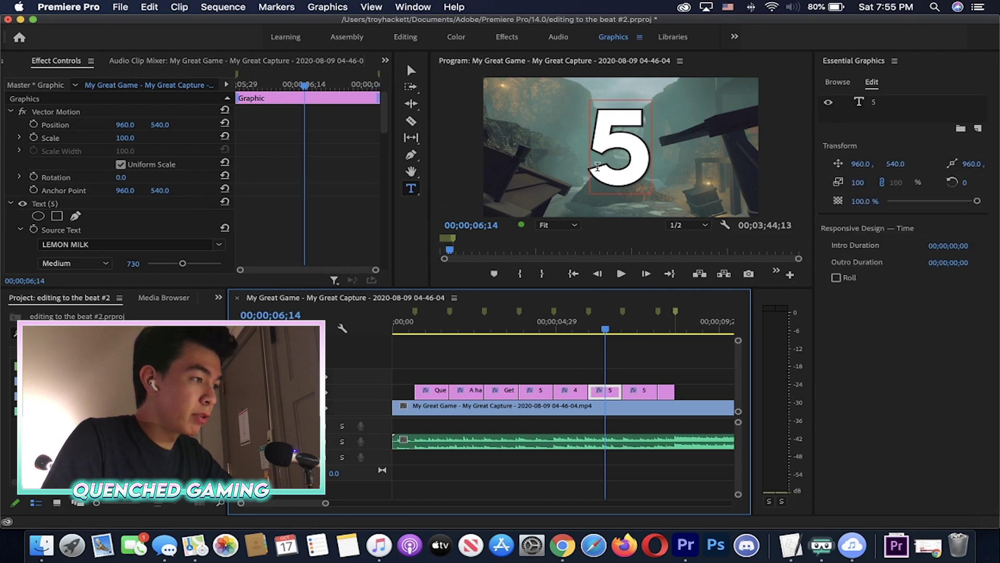
pyautogui.doubleClick(632, 159)
pyautogui.write('3')
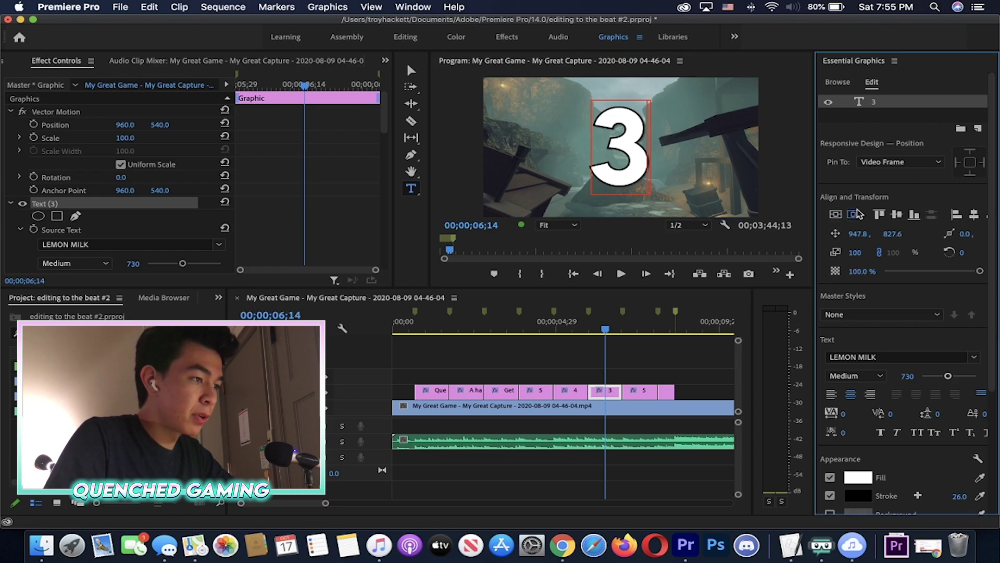
# Center the number in the "4" countdown clip within the frame
pyautogui.click(585, 338)
pyautogui.click(571, 335)
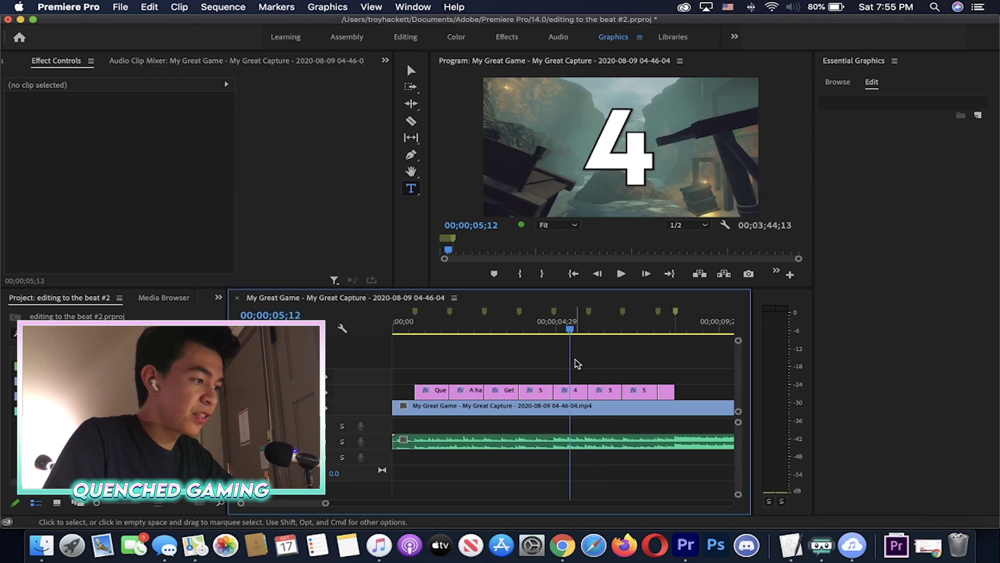
pyautogui.click(577, 398)
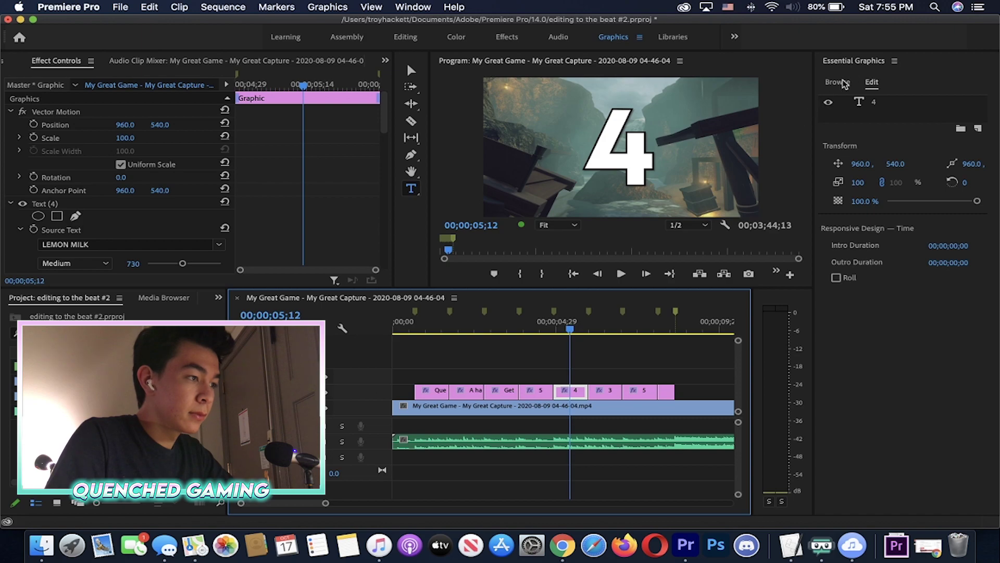
pyautogui.click(605, 144)
pyautogui.click(837, 215)
# Change the numbers in the fourth and fifth countdown clips to "2" and "1"
pyautogui.click(644, 330)
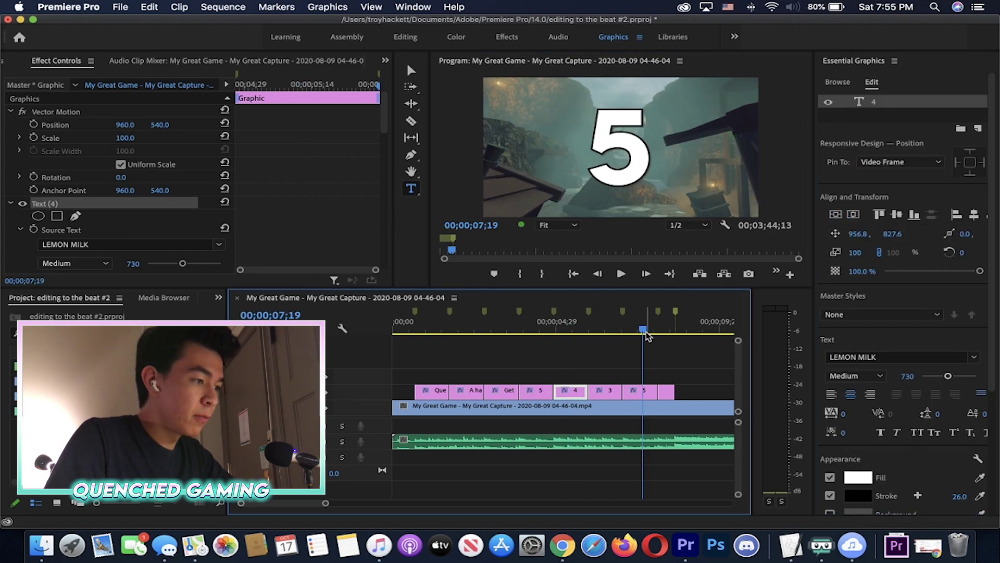
pyautogui.press('=')
pyautogui.click(565, 396)
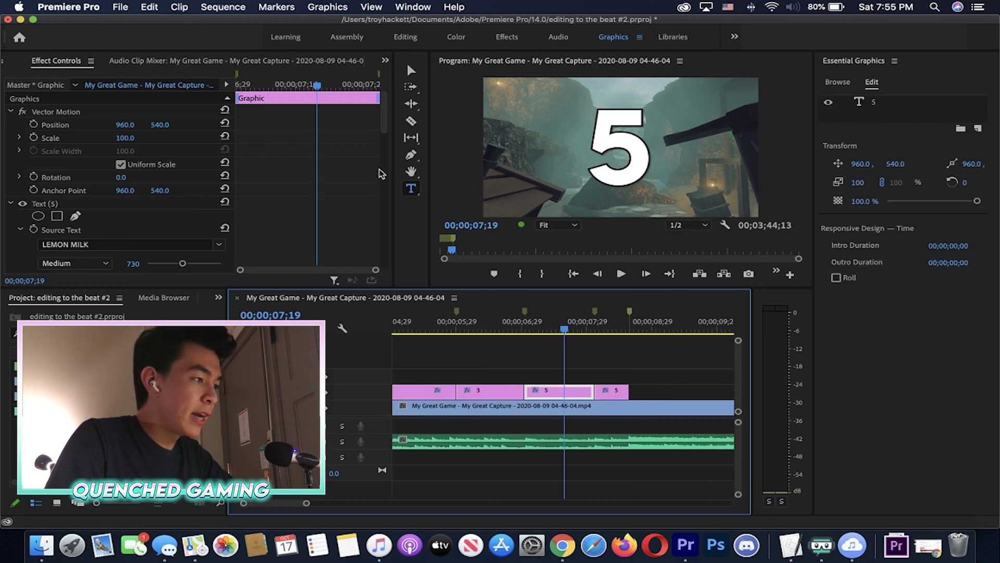
pyautogui.click(644, 130)
pyautogui.press('BackSpace')
pyautogui.write('2')
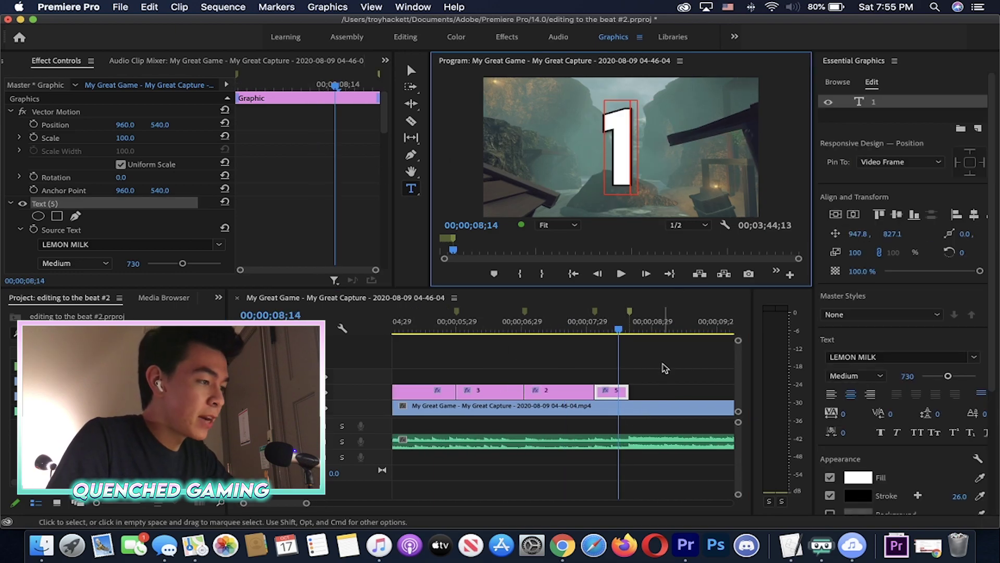
pyautogui.click(643, 353)
# Split the background gameplay clip with the Razor tool at the last beat marker, where the countdown ends
pyautogui.press('-')
pyautogui.press('-')
pyautogui.press('-')
pyautogui.press('=')
pyautogui.press('=')
pyautogui.press('-')
pyautogui.moveTo(430, 326); pyautogui.dragTo(540, 327)
pyautogui.press('-')
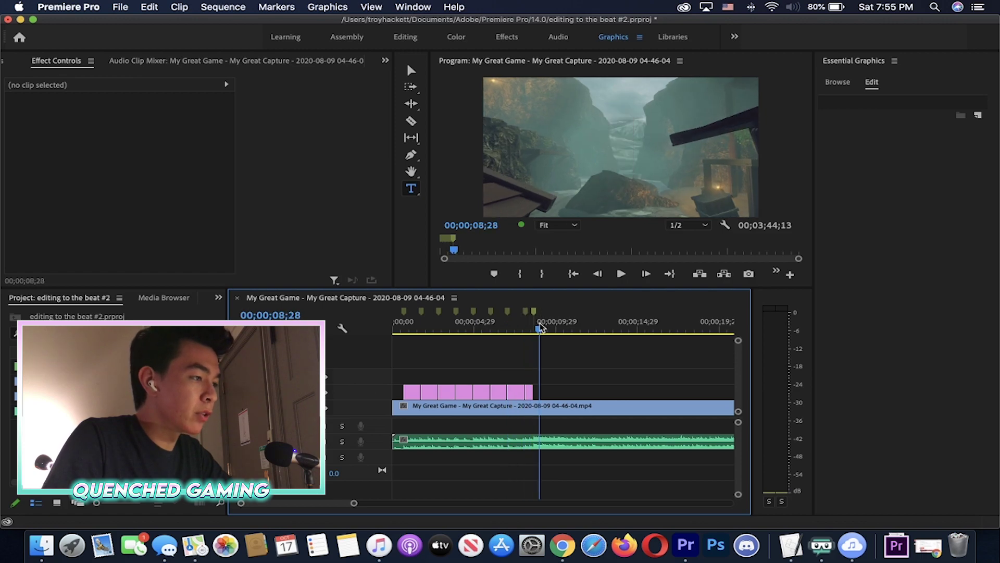
pyautogui.press('=')
pyautogui.press('=')
pyautogui.press('=')
pyautogui.press('=')
pyautogui.click(411, 120)
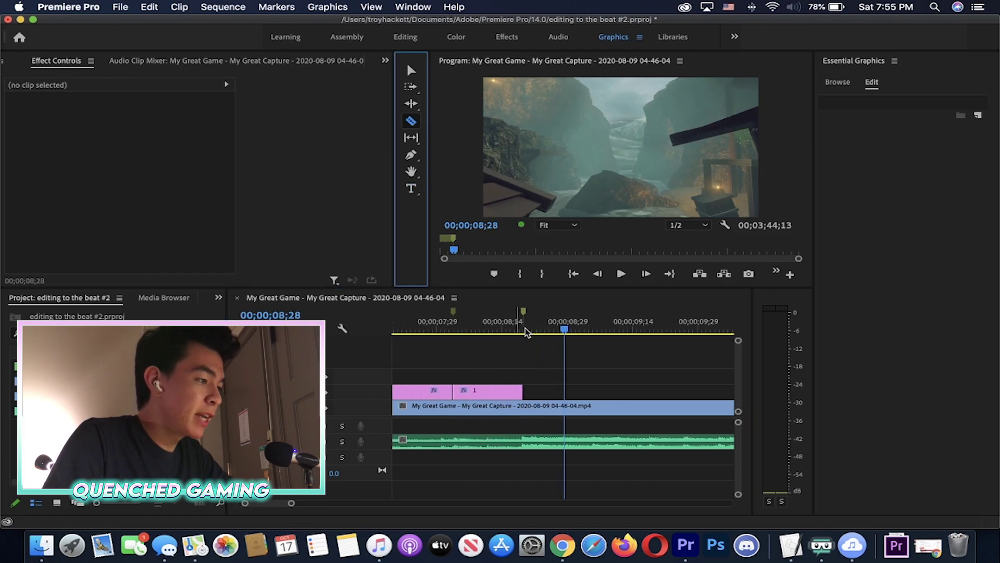
pyautogui.click(522, 407)
pyautogui.click(411, 70)
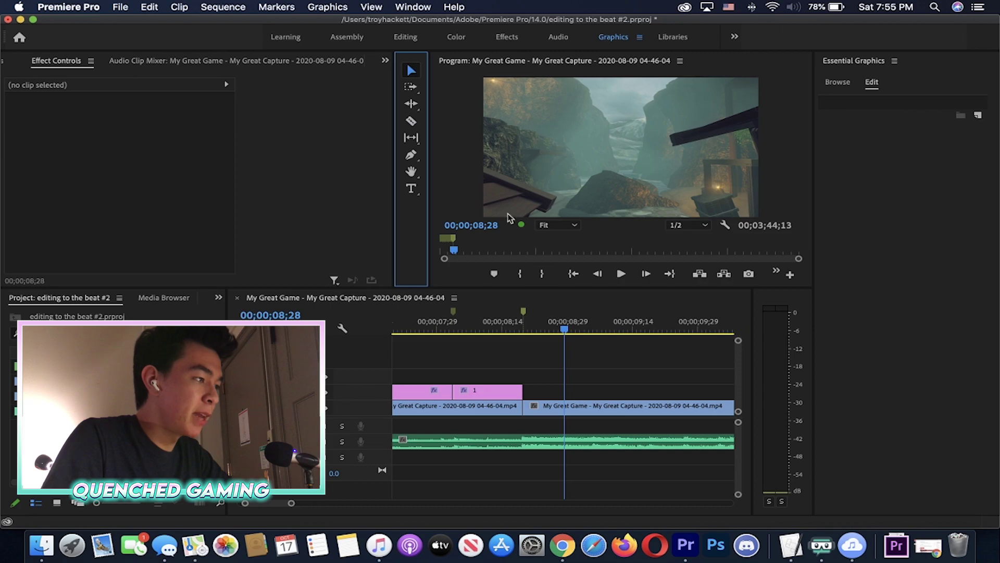
# Delete the part of the background gameplay clip that follows the last beat marker
pyautogui.click(572, 406)
pyautogui.press('-')
pyautogui.press('-')
pyautogui.press('-')
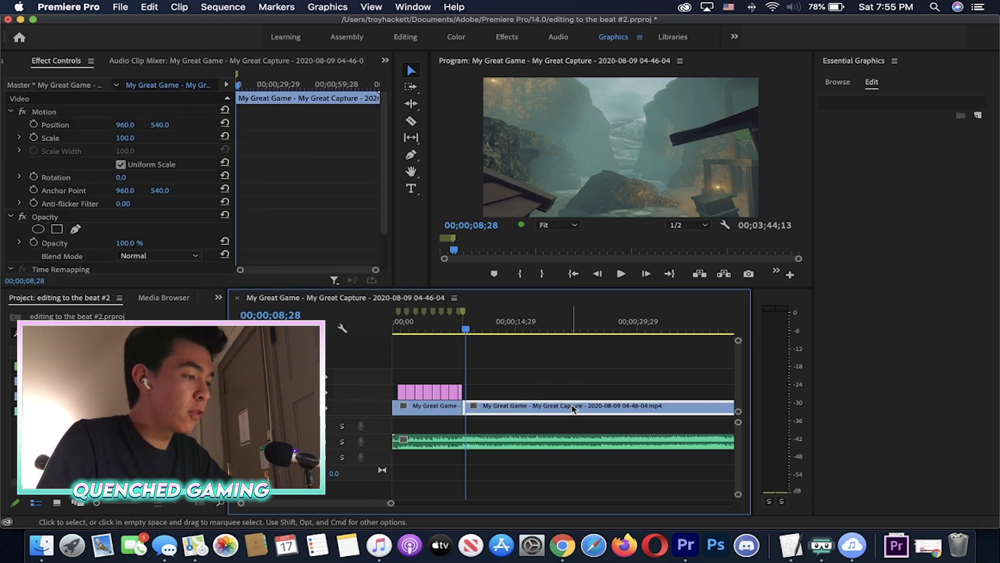
pyautogui.press('-')
pyautogui.press('-')
pyautogui.press('-')
pyautogui.press('Delete')
pyautogui.press('=')
pyautogui.press('=')
pyautogui.press('=')
pyautogui.press('=')
pyautogui.click(41, 544)
pyautogui.click(125, 134)
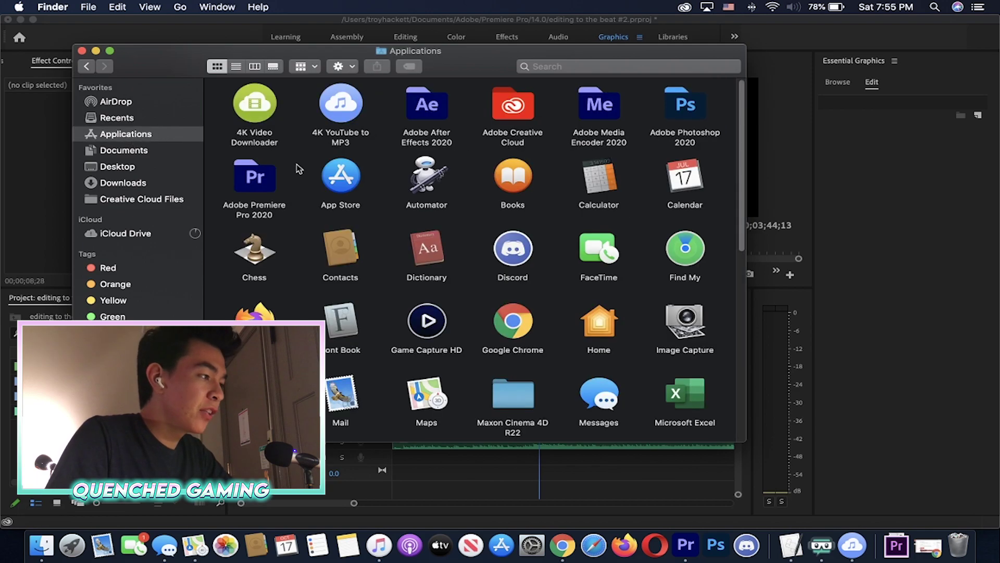
pyautogui.click(135, 166)
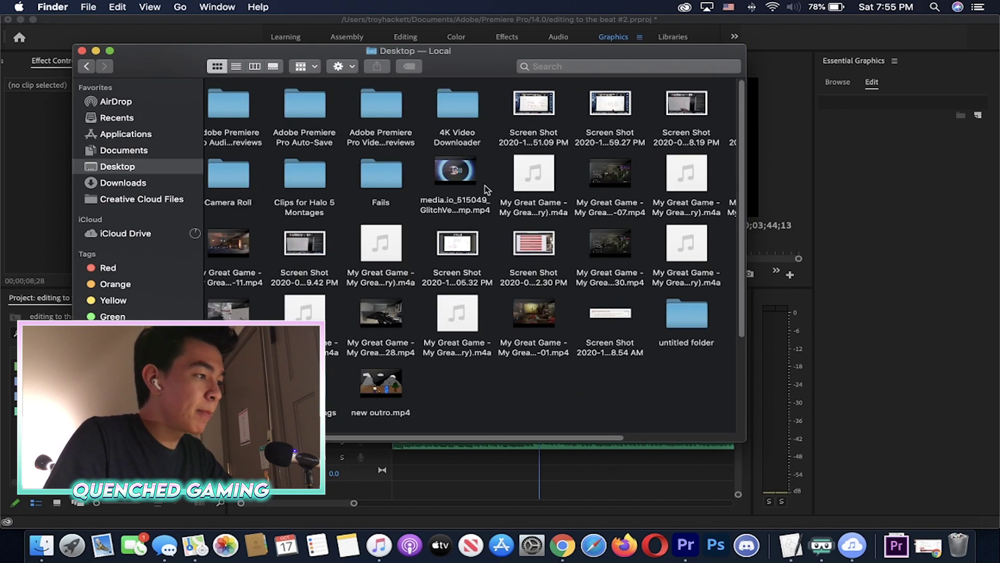
pyautogui.moveTo(545, 435); pyautogui.dragTo(638, 435)
pyautogui.doubleClick(709, 97)
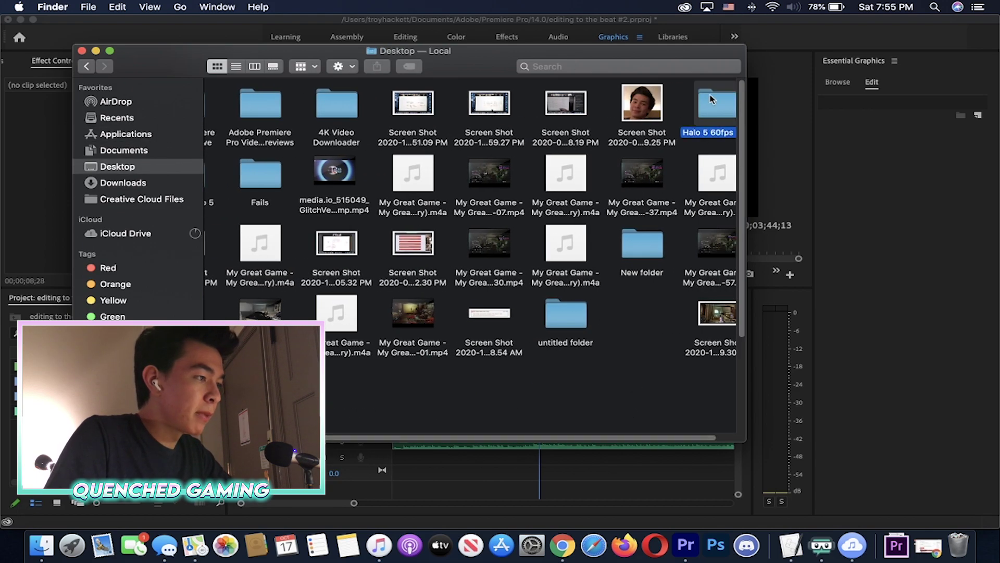
pyautogui.moveTo(438, 77); pyautogui.dragTo(539, 403)
pyautogui.click(574, 382)
# Scrub through the added Halo gameplay clip, trim its start and butt it against the end of the countdown at the last marker
pyautogui.press('=')
pyautogui.moveTo(581, 327); pyautogui.dragTo(671, 317)
pyautogui.press('-')
pyautogui.press('-')
pyautogui.press('=')
pyautogui.moveTo(565, 322); pyautogui.dragTo(671, 305)
pyautogui.press('-')
pyautogui.press('=')
pyautogui.moveTo(590, 321); pyautogui.dragTo(616, 319)
pyautogui.press('-')
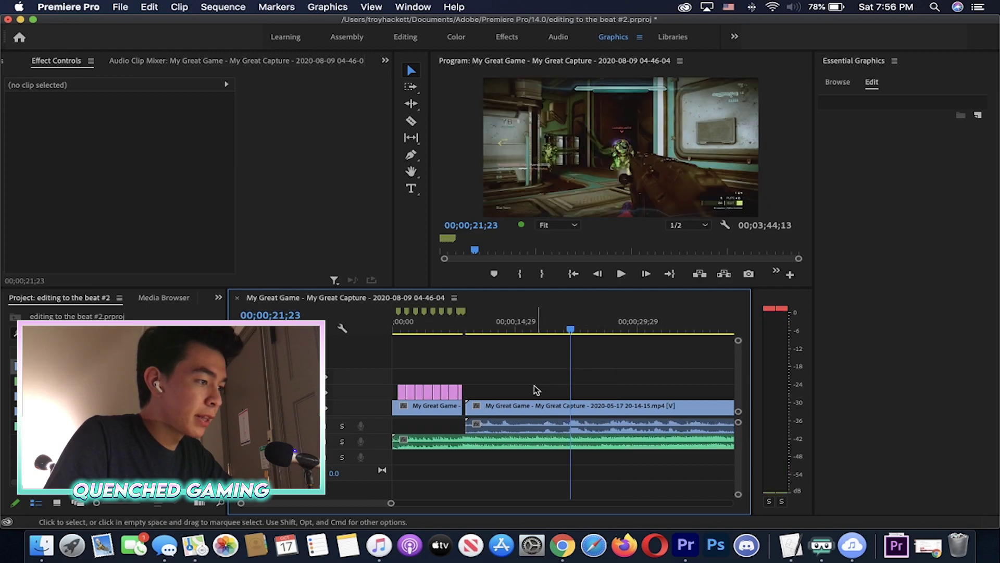
pyautogui.moveTo(467, 409)
pyautogui.mouseDown()
pyautogui.moveTo(577, 396)
pyautogui.moveTo(594, 410)
pyautogui.moveTo(485, 409)
pyautogui.mouseUp()
pyautogui.click(499, 359)
# Lower the audio gain of the added Halo gameplay clip
pyautogui.press('-')
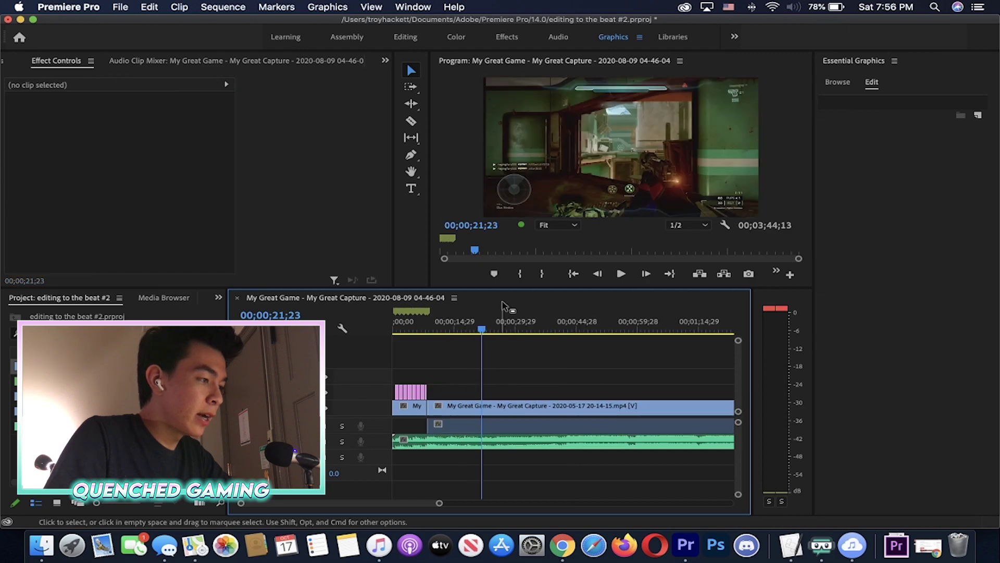
pyautogui.press('=')
pyautogui.click(414, 322)
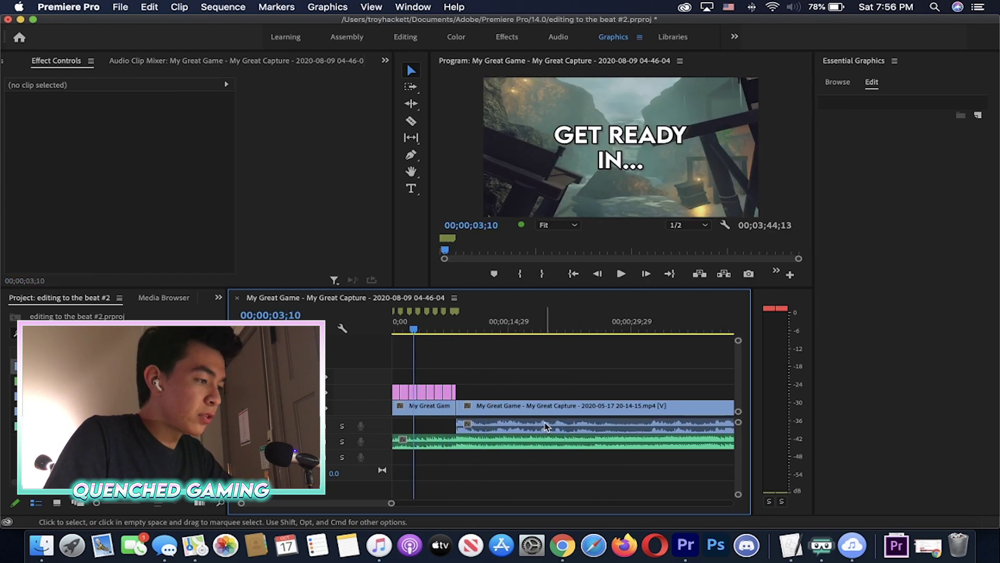
pyautogui.rightClick(546, 427)
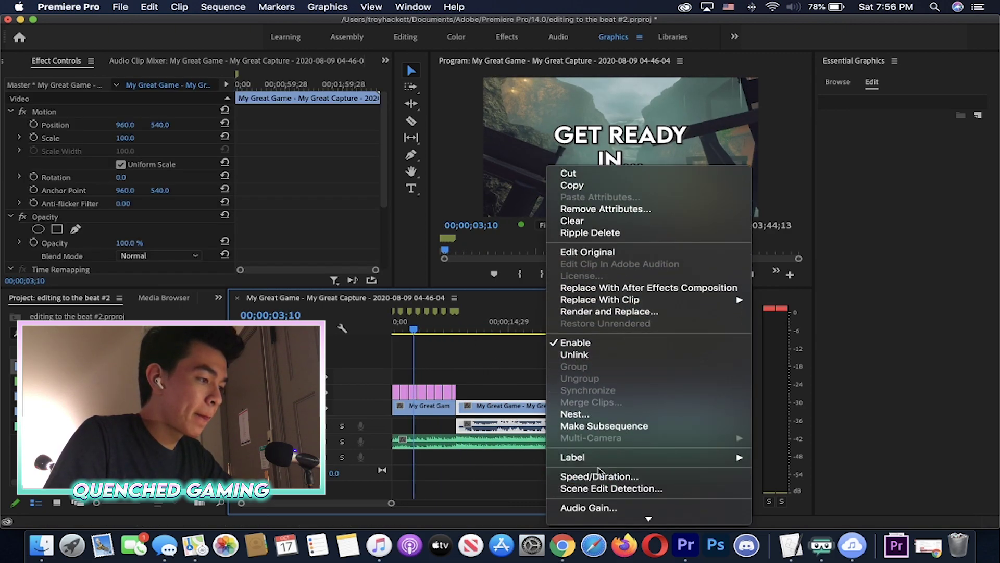
pyautogui.click(594, 508)
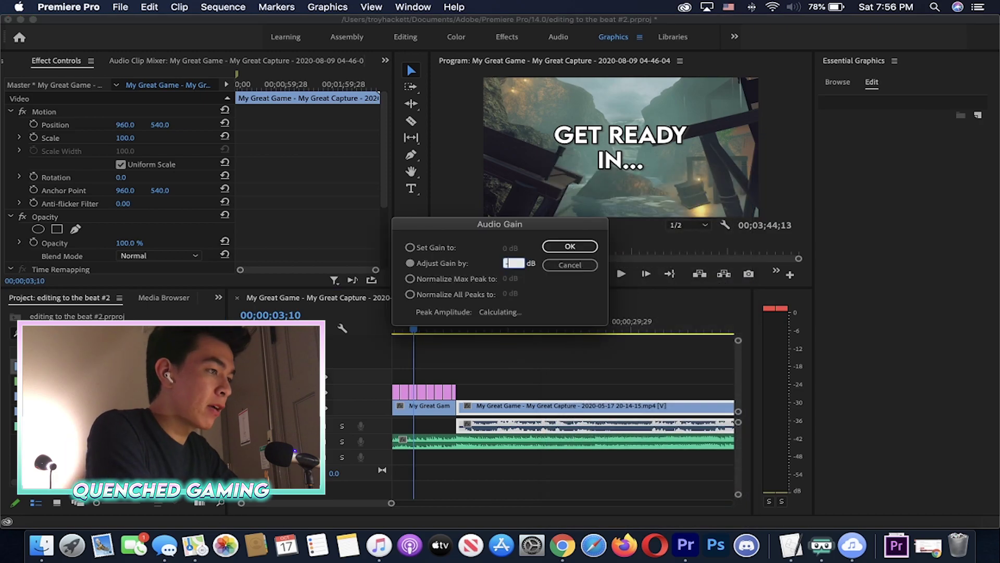
pyautogui.press('Return')
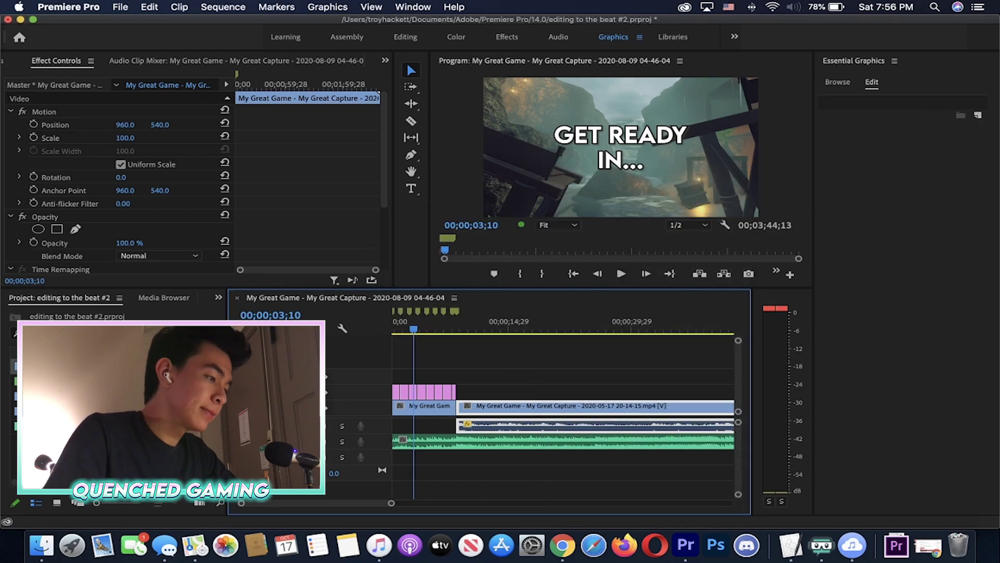
# Play the sequence from the beginning through the countdown into the gameplay clip to check its timing against the music
pyautogui.press('=')
pyautogui.press('=')
pyautogui.press('=')
pyautogui.press('Home')
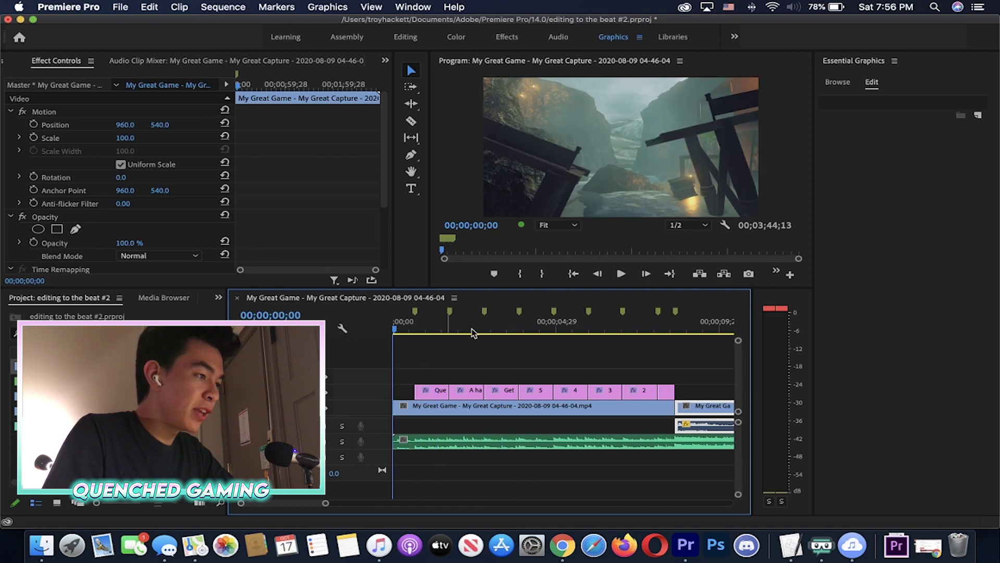
pyautogui.press('-')
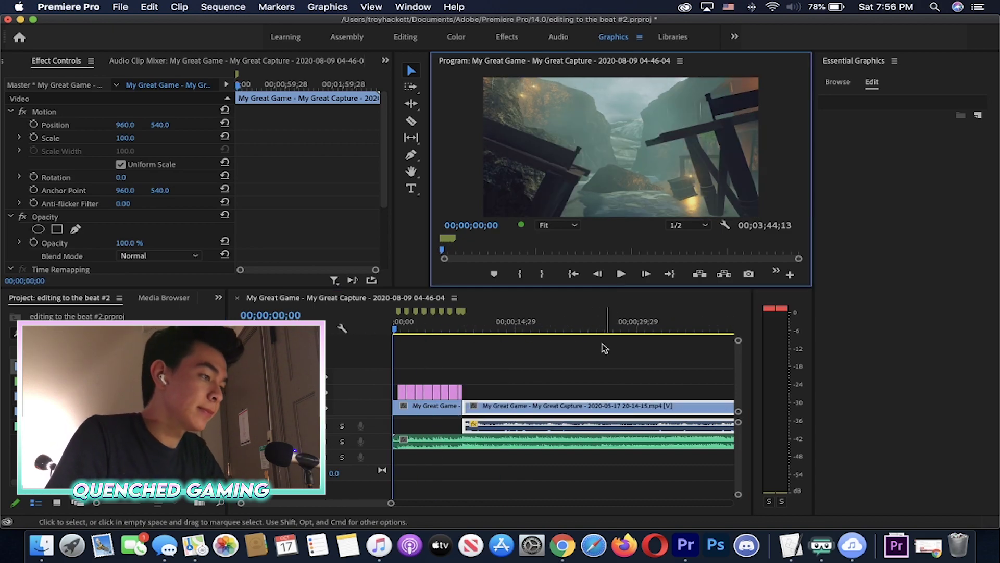
pyautogui.click(621, 273)
pyautogui.click(557, 356)
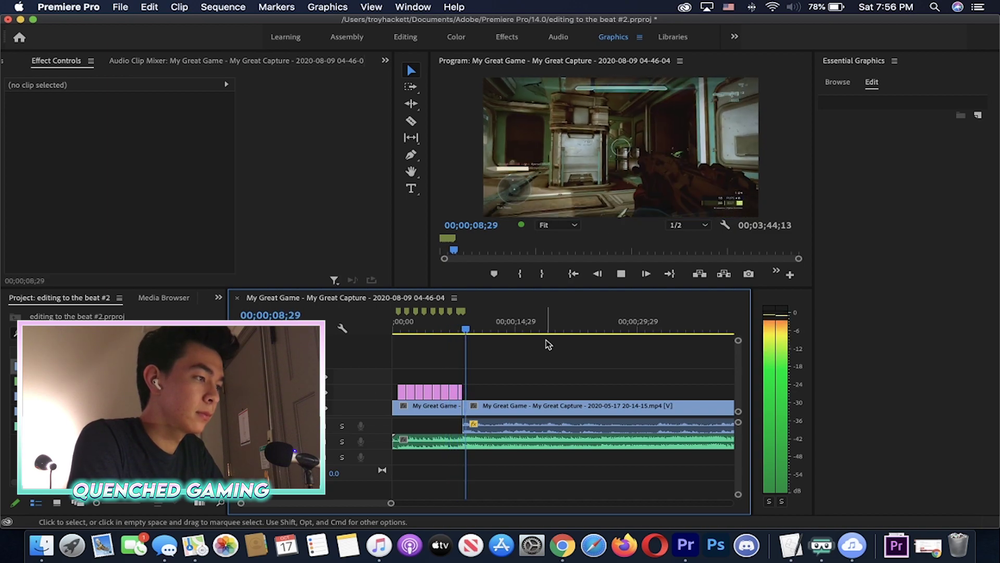
pyautogui.click(621, 275)
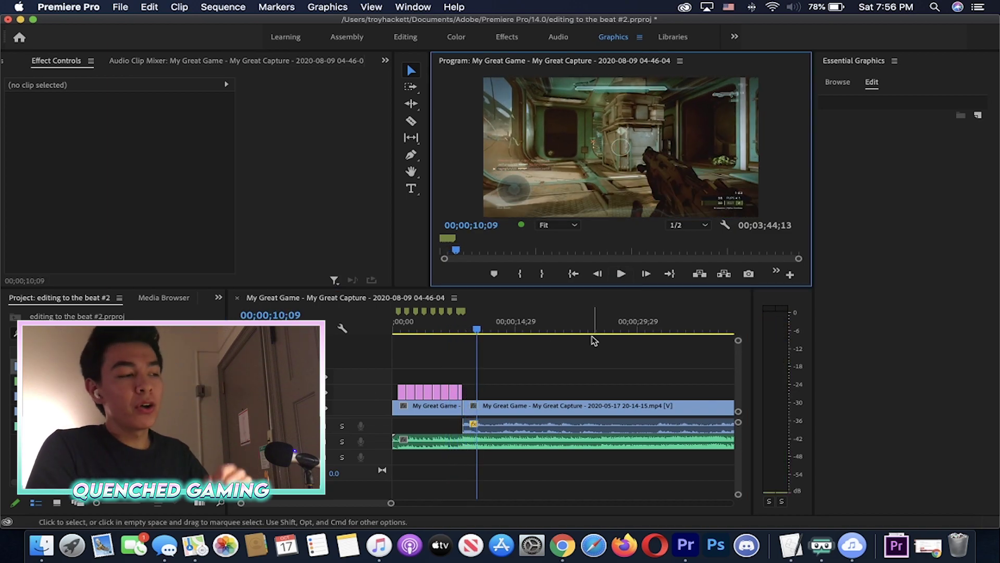
pyautogui.click(585, 361)
pyautogui.press('=')
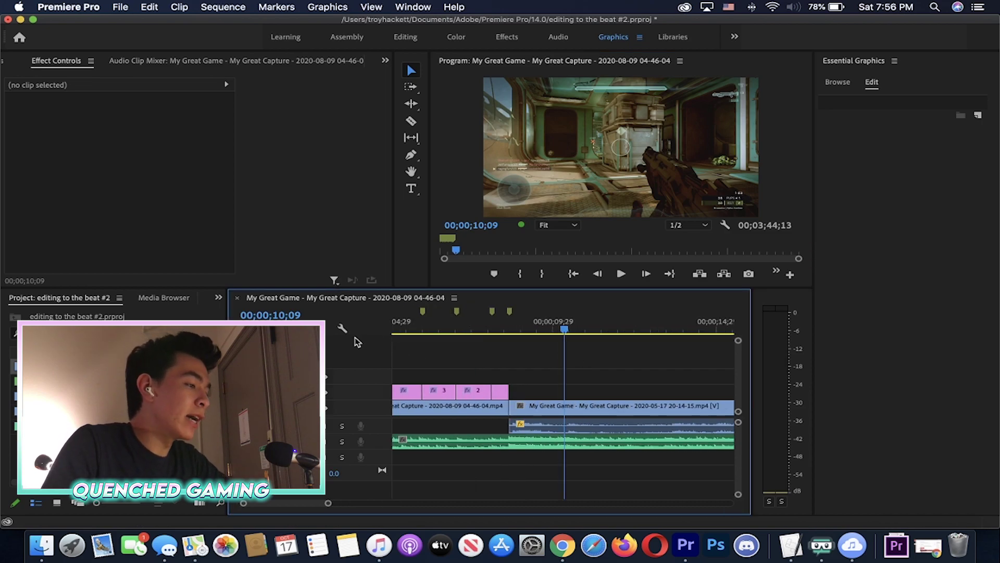
pyautogui.press('-')
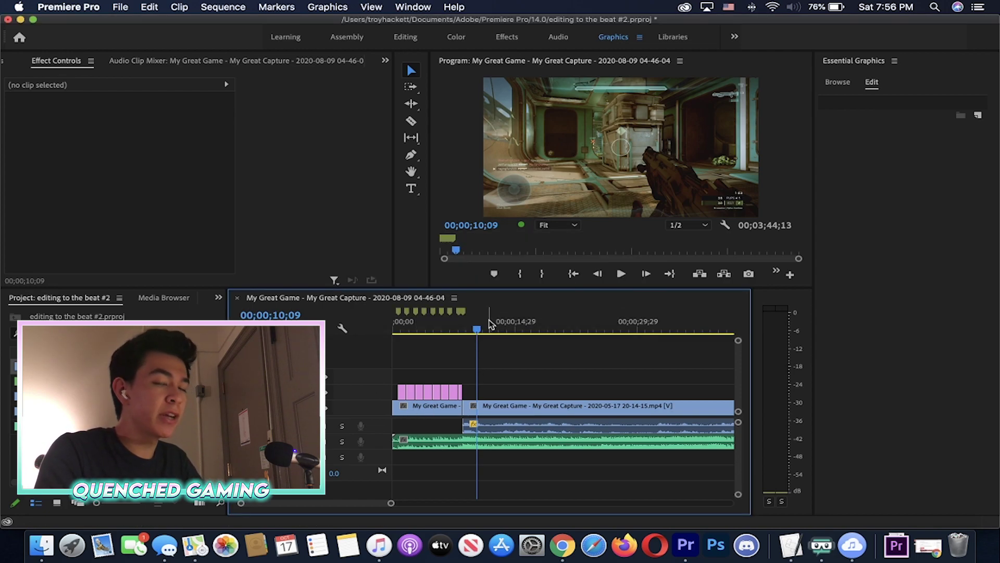
# Split the background gameplay clip with the Razor tool at the beat marker where the "5" title starts
pyautogui.click(427, 330)
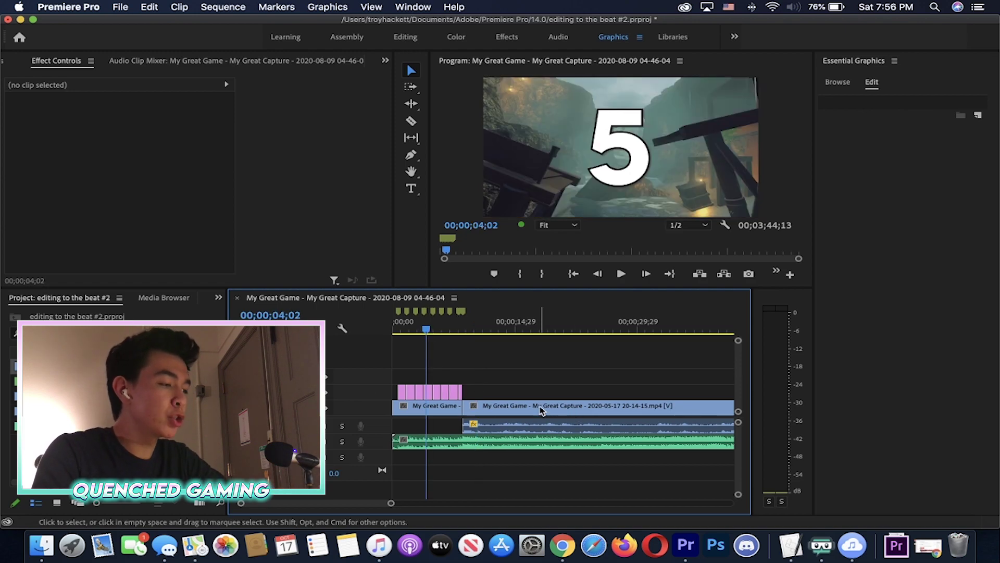
pyautogui.press('=')
pyautogui.press('=')
pyautogui.press('=')
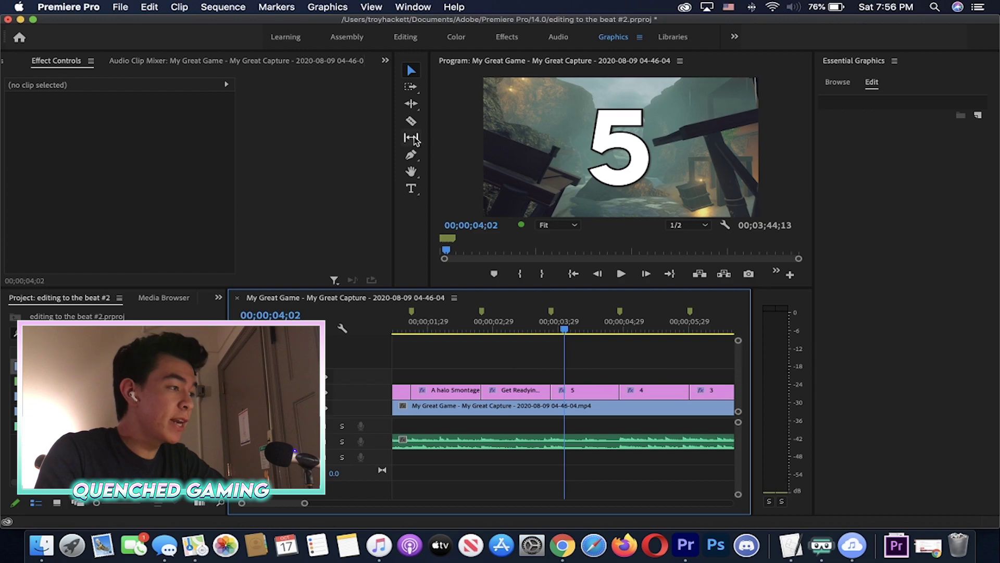
pyautogui.click(411, 124)
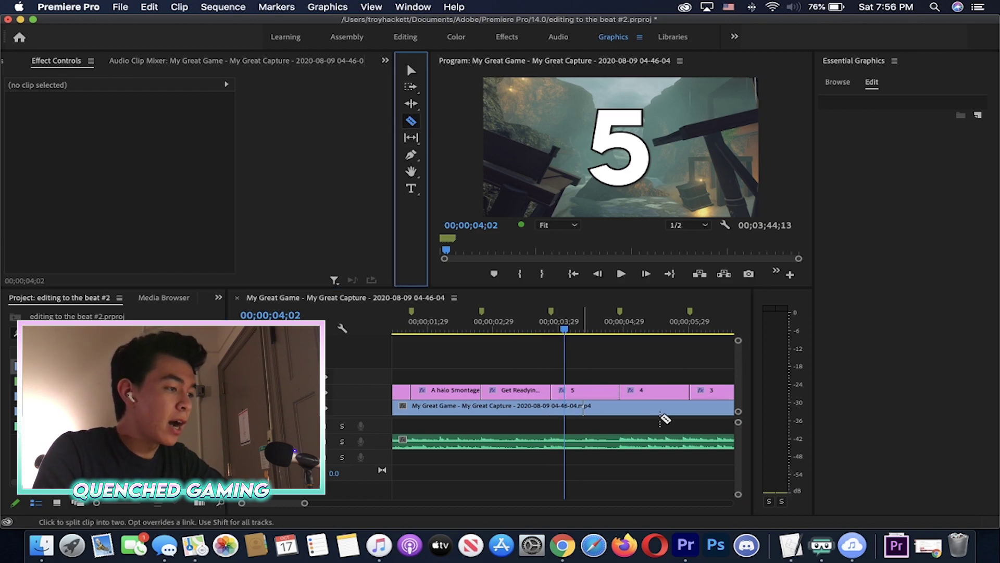
pyautogui.press('-')
pyautogui.press('-')
pyautogui.press('-')
pyautogui.press('=')
pyautogui.press('=')
pyautogui.press('=')
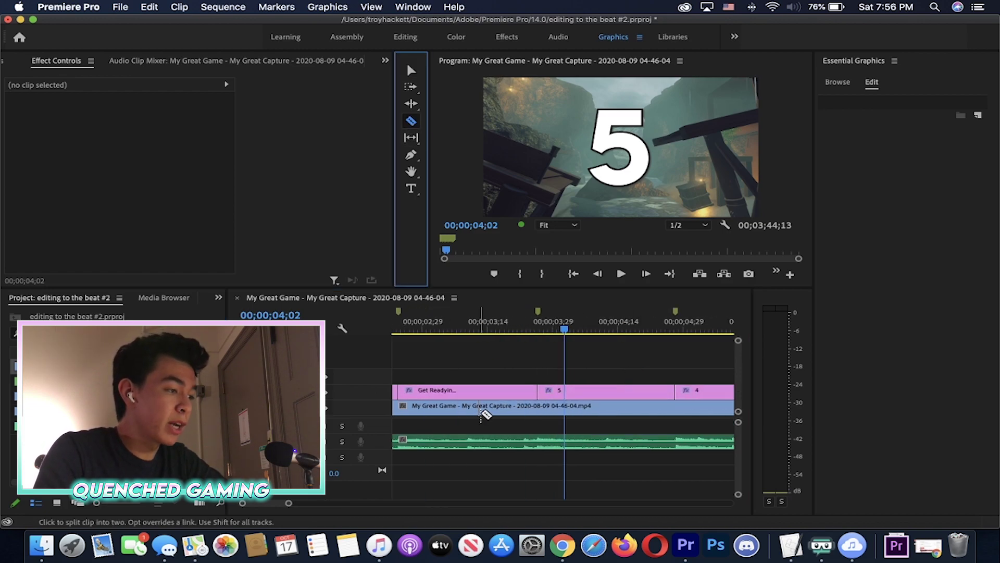
pyautogui.click(536, 408)
# Split the background gameplay clip at the beat markers where the "4" and "3" titles start
pyautogui.press('-')
pyautogui.click(616, 406)
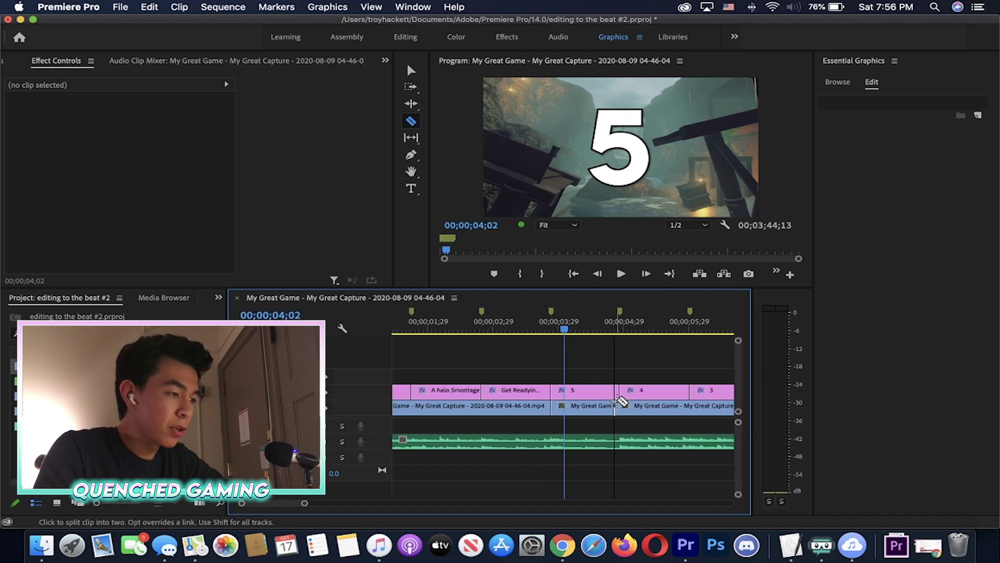
pyautogui.click(632, 323)
pyautogui.press('=')
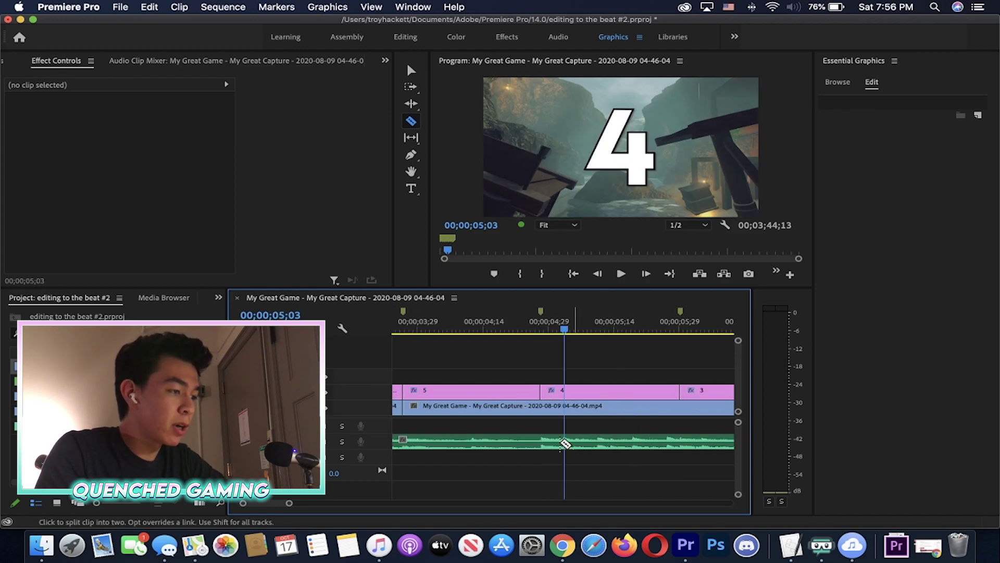
pyautogui.click(541, 408)
pyautogui.press('-')
pyautogui.click(621, 409)
# Split the background gameplay clip at the beat markers where the "2" and "1" titles start
pyautogui.press('-')
pyautogui.click(632, 322)
pyautogui.press('=')
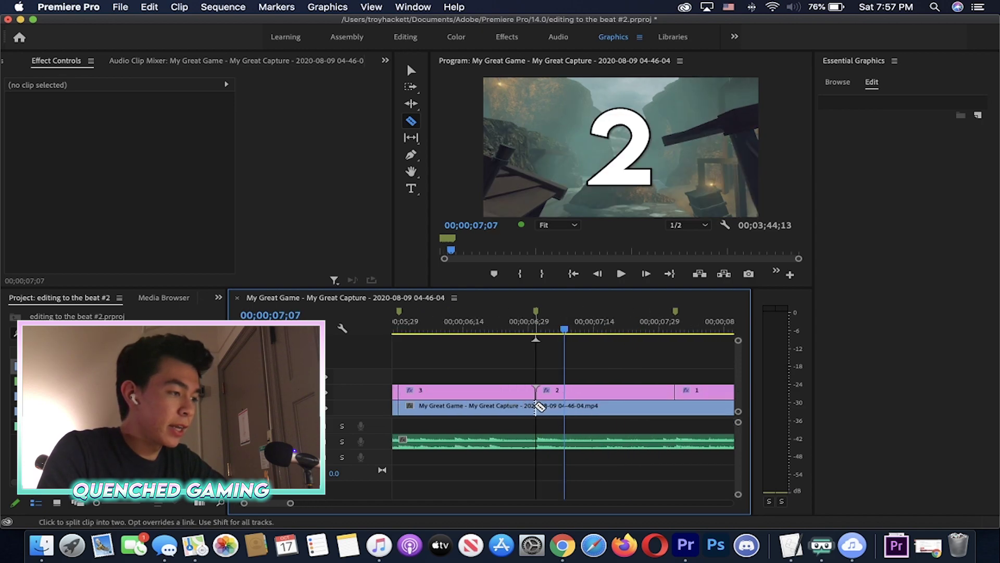
pyautogui.click(535, 406)
pyautogui.click(675, 406)
pyautogui.press('-')
pyautogui.press('-')
pyautogui.press('-')
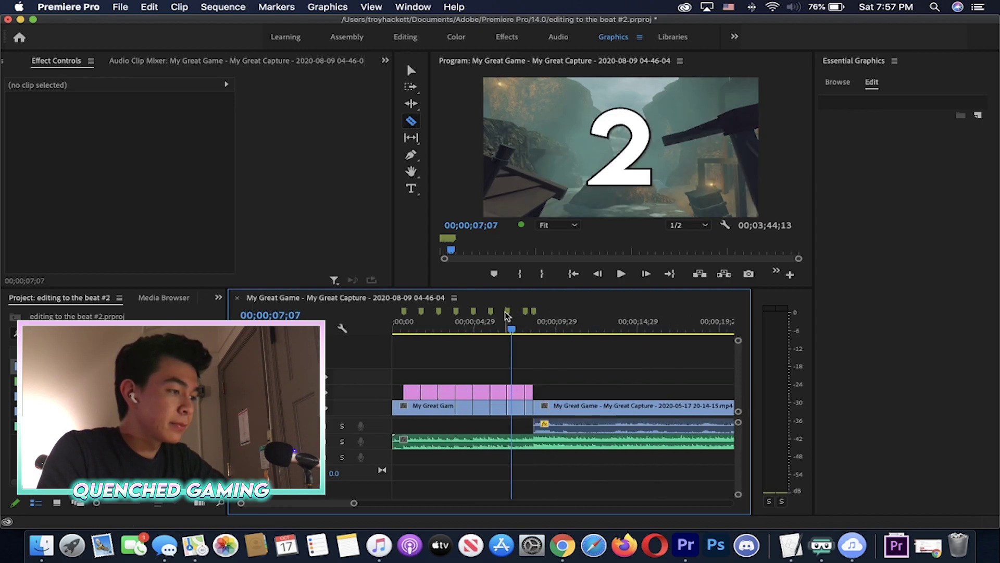
# Add a 0% opacity keyframe to the "5" title at its start on the beat marker
pyautogui.click(484, 319)
pyautogui.press('=')
pyautogui.press('=')
pyautogui.press('=')
pyautogui.click(478, 321)
pyautogui.press('-')
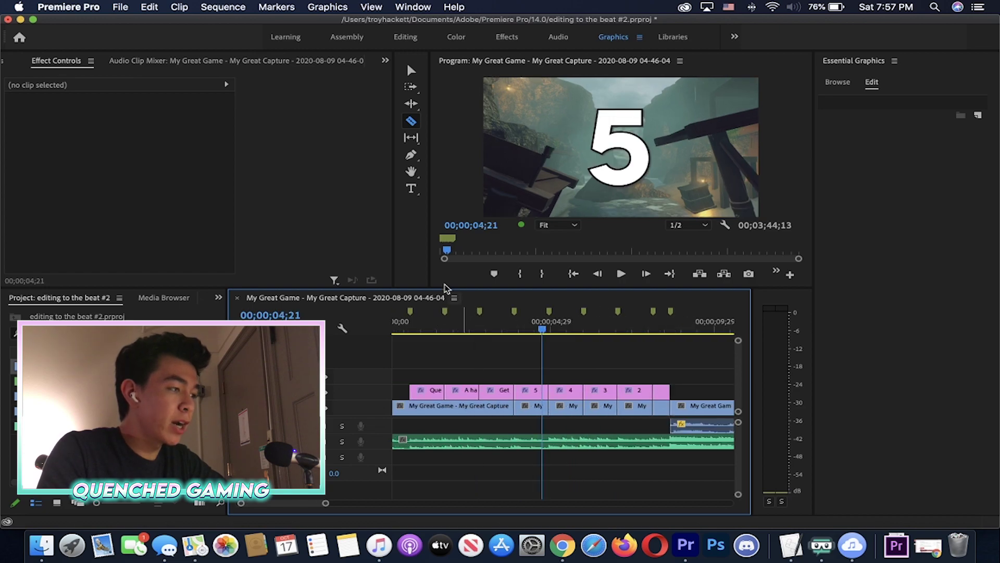
pyautogui.press('v')
pyautogui.click(516, 328)
pyautogui.press('=')
pyautogui.press('=')
pyautogui.press('=')
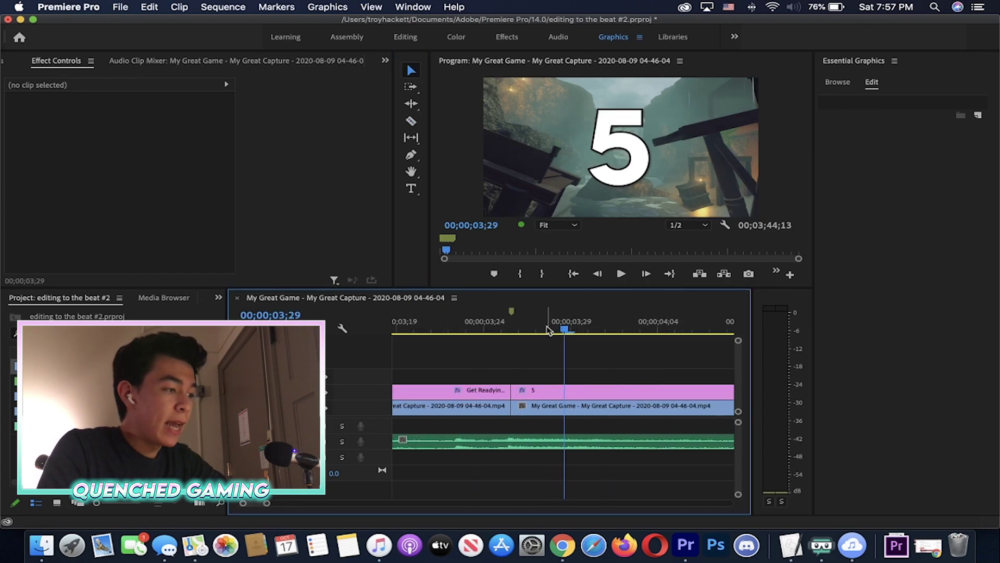
pyautogui.click(517, 327)
pyautogui.click(573, 390)
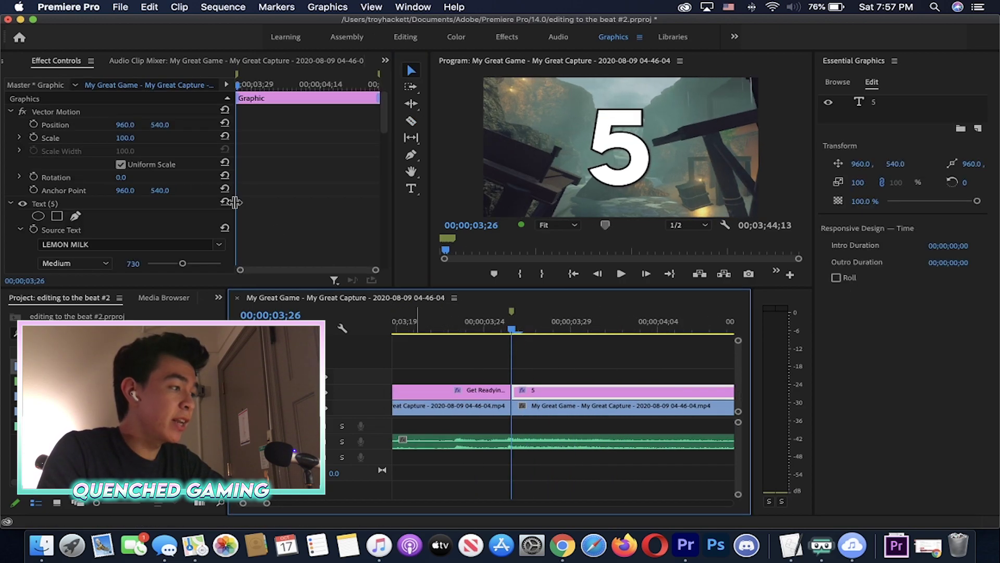
pyautogui.scroll(-5, 169, 206)
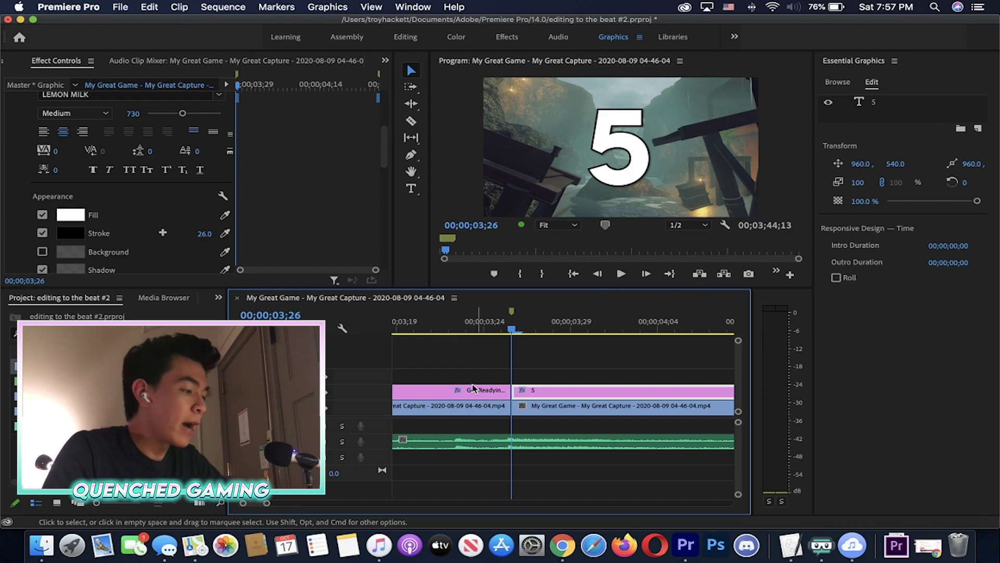
pyautogui.scroll(5, 138, 198)
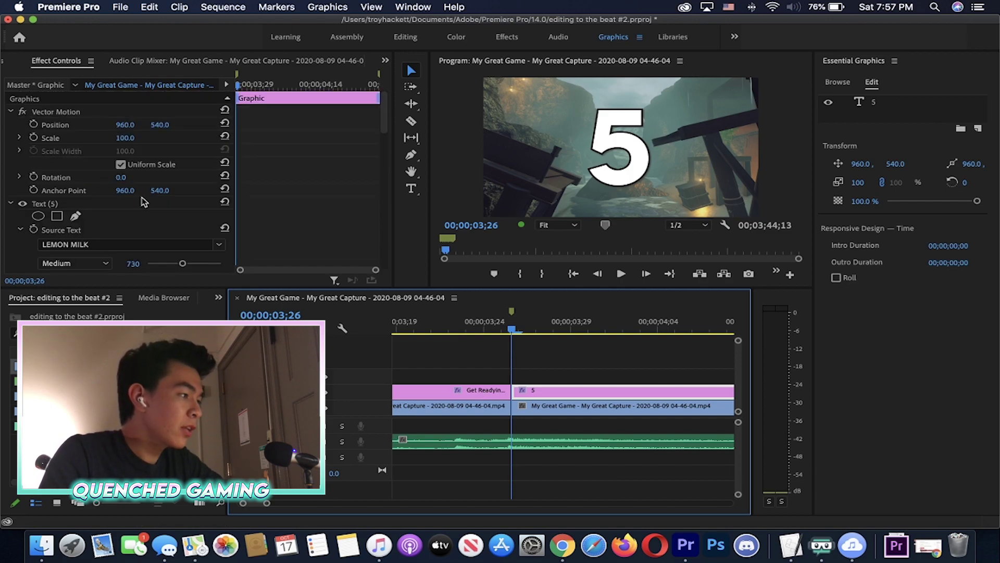
pyautogui.scroll(-15, 144, 202)
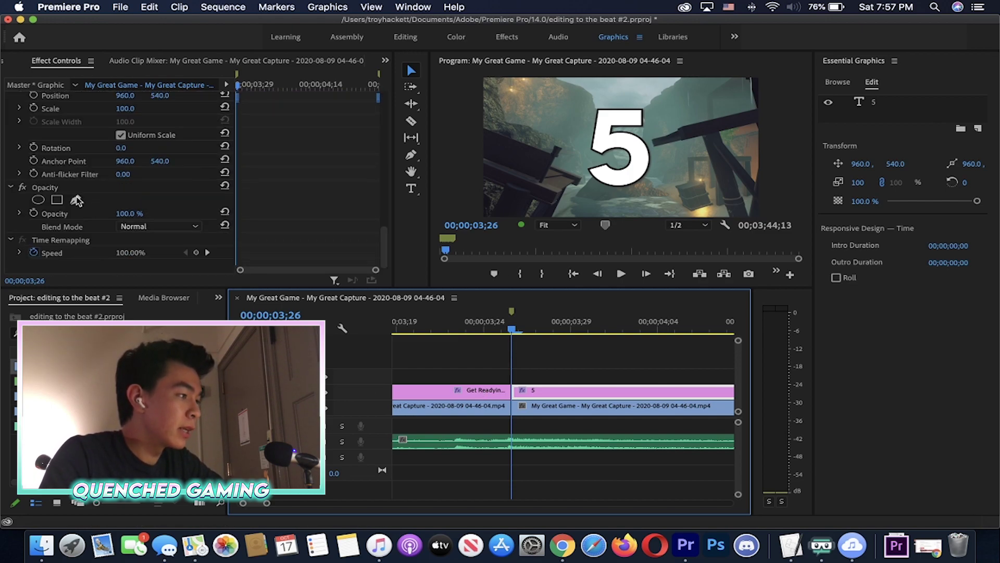
pyautogui.click(125, 213)
pyautogui.write('0')
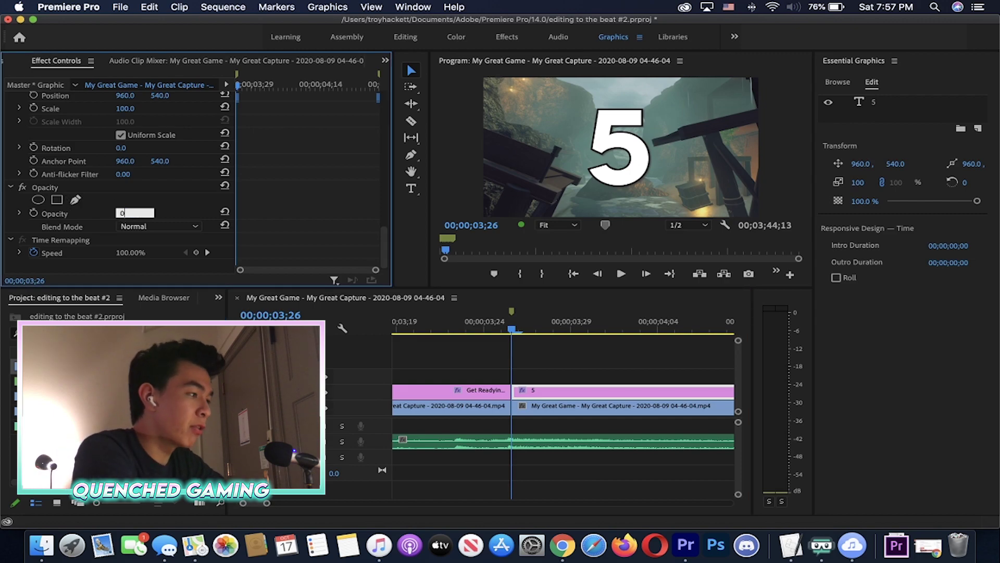
pyautogui.press('Return')
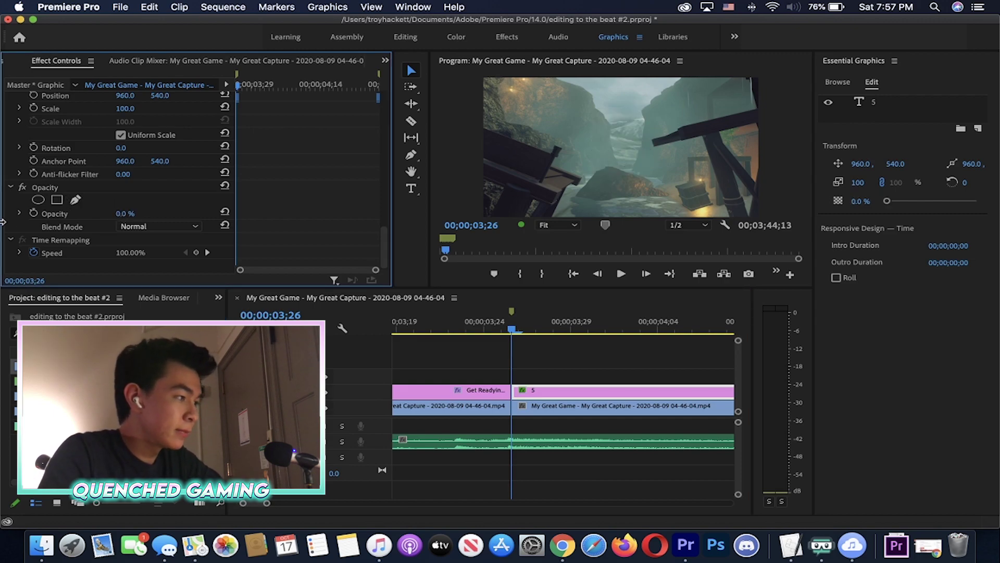
pyautogui.click(33, 213)
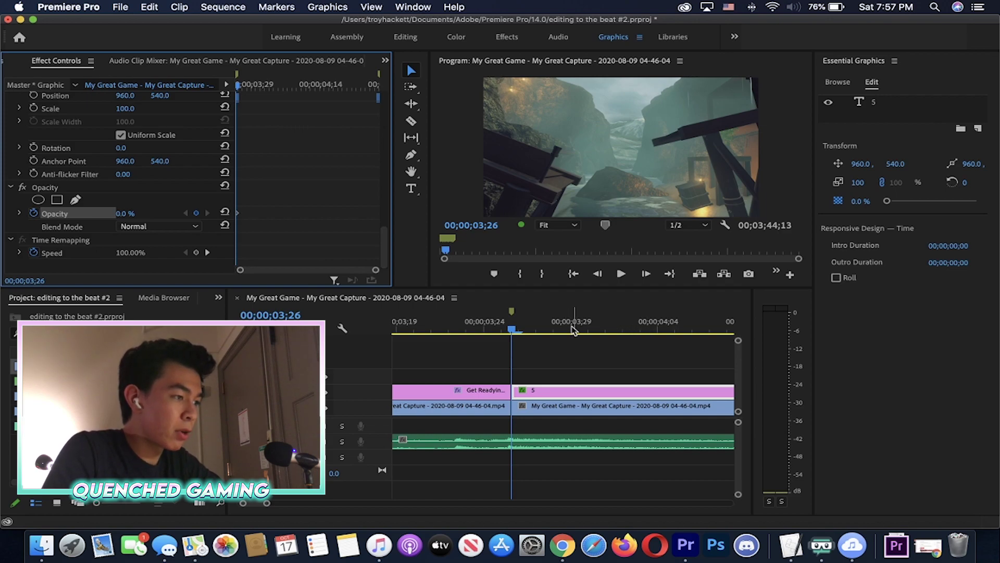
# Add a 100% opacity keyframe to the "5" title at 00;00;04;10 so that it fades in
pyautogui.click(661, 346)
pyautogui.press('-')
pyautogui.click(660, 328)
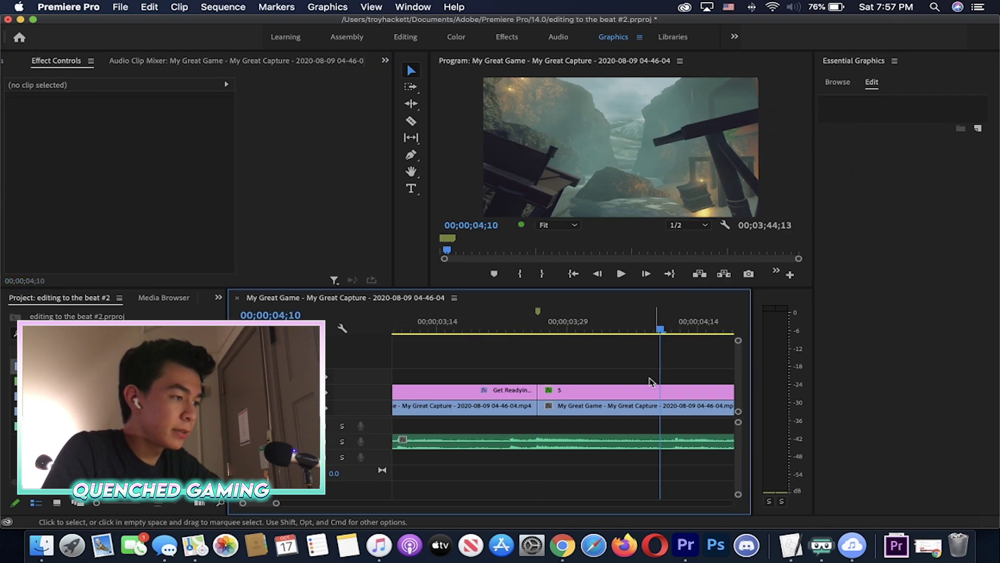
pyautogui.click(645, 386)
pyautogui.scroll(-10, 102, 216)
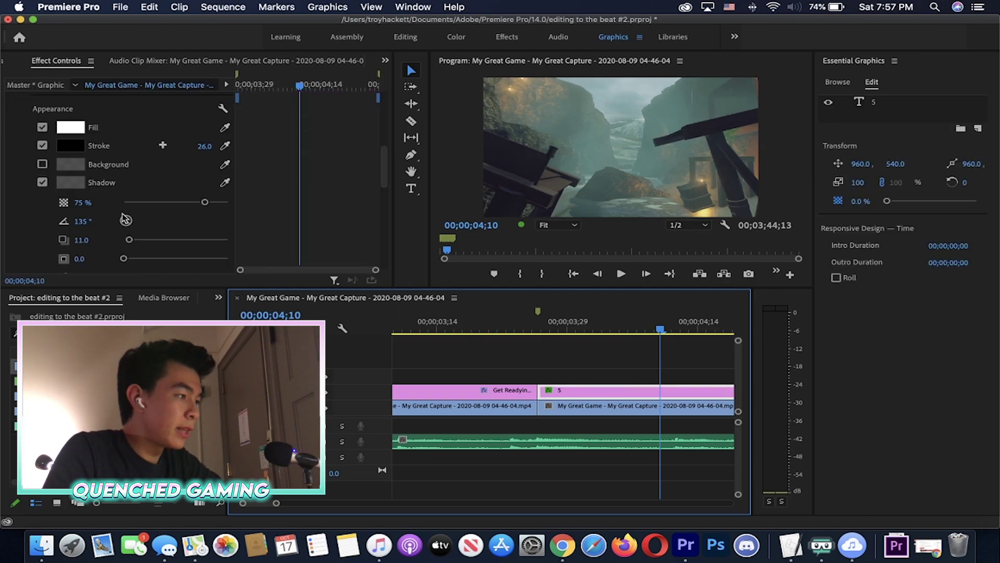
pyautogui.scroll(-2, 102, 217)
pyautogui.click(134, 226)
pyautogui.write('1')
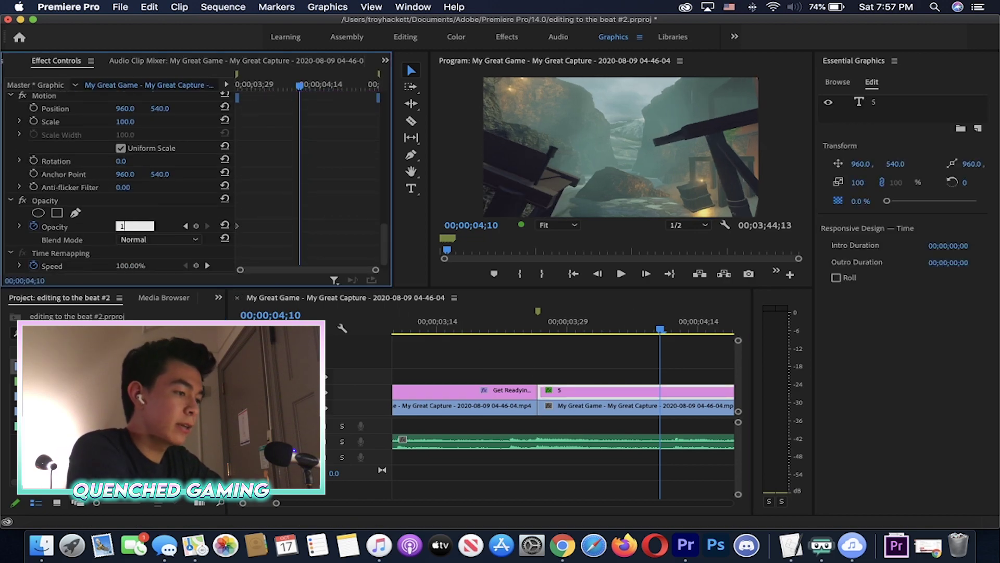
pyautogui.write('00')
pyautogui.press('Return')
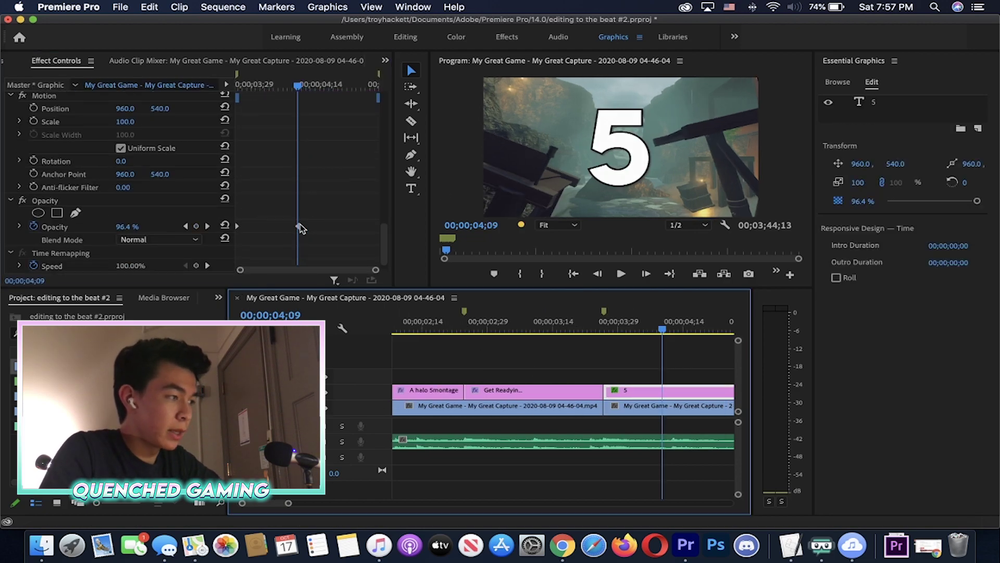
# Move the "5" title's 100% opacity keyframe to 00;00;04;13 and copy its opacity keyframes
pyautogui.moveTo(299, 226); pyautogui.dragTo(314, 226)
pyautogui.moveTo(307, 85); pyautogui.dragTo(319, 83)
pyautogui.scroll(5, 328, 104)
pyautogui.click(298, 87)
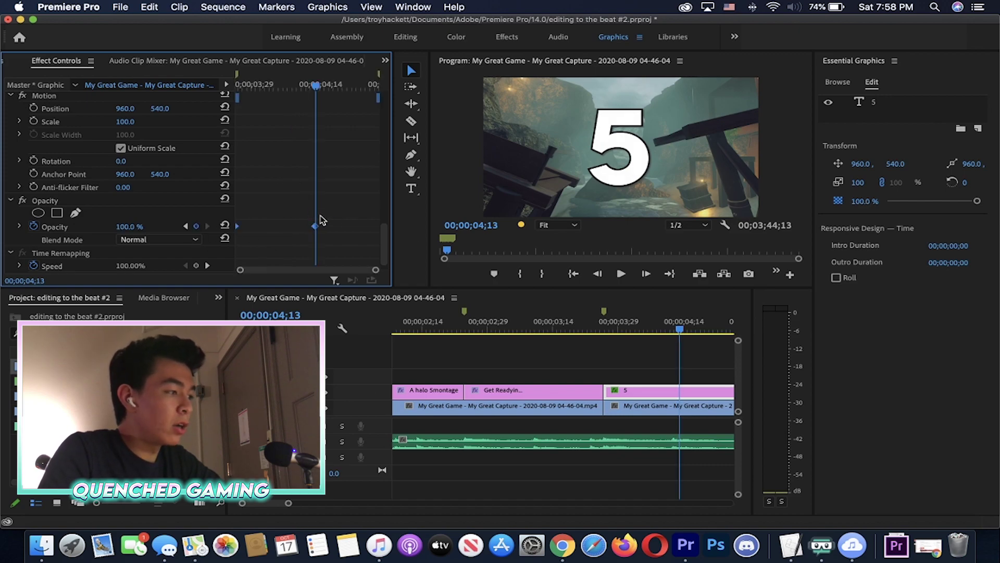
pyautogui.rightClick(316, 227)
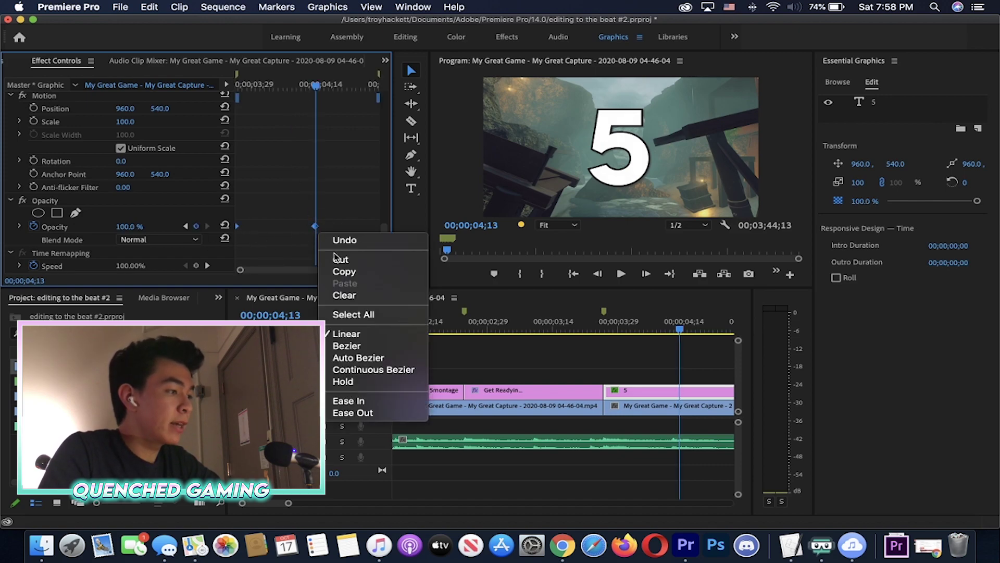
pyautogui.click(335, 271)
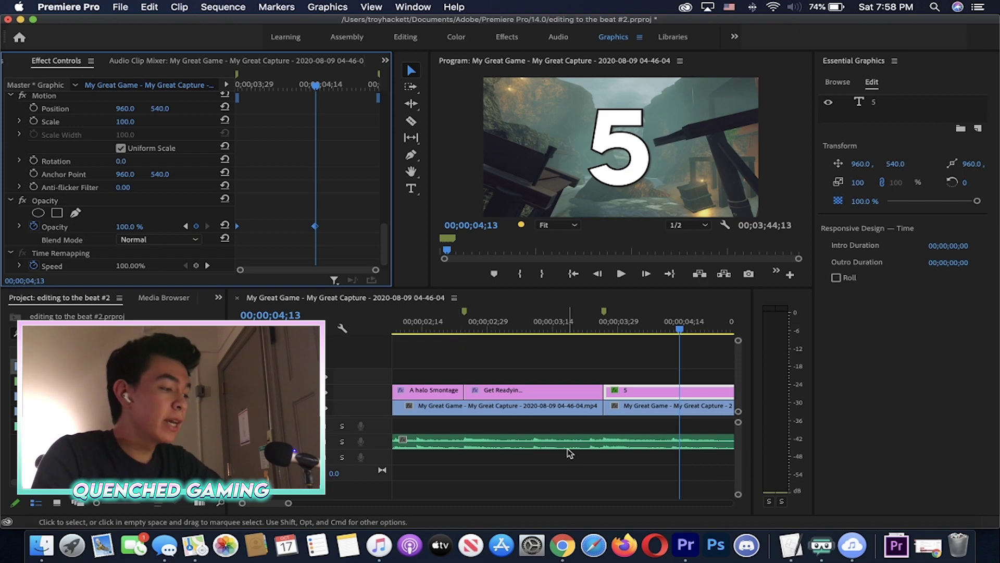
# Paste the copied opacity keyframes onto the "4" title, starting at its beat marker
pyautogui.click(636, 368)
pyautogui.press('-')
pyautogui.press('-')
pyautogui.press('=')
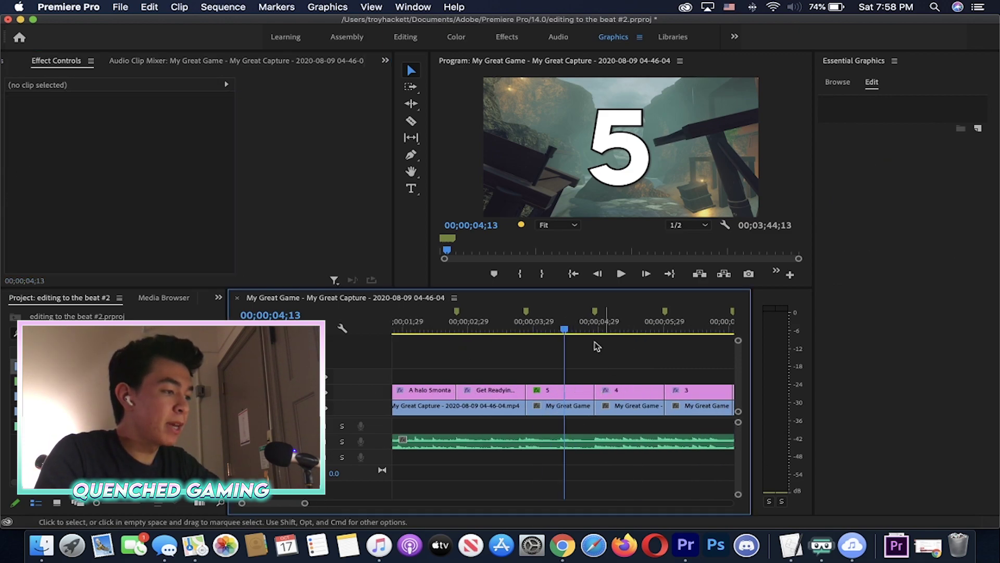
pyautogui.click(599, 333)
pyautogui.press('=')
pyautogui.press('=')
pyautogui.click(549, 329)
pyautogui.press('-')
pyautogui.press('-')
pyautogui.click(594, 392)
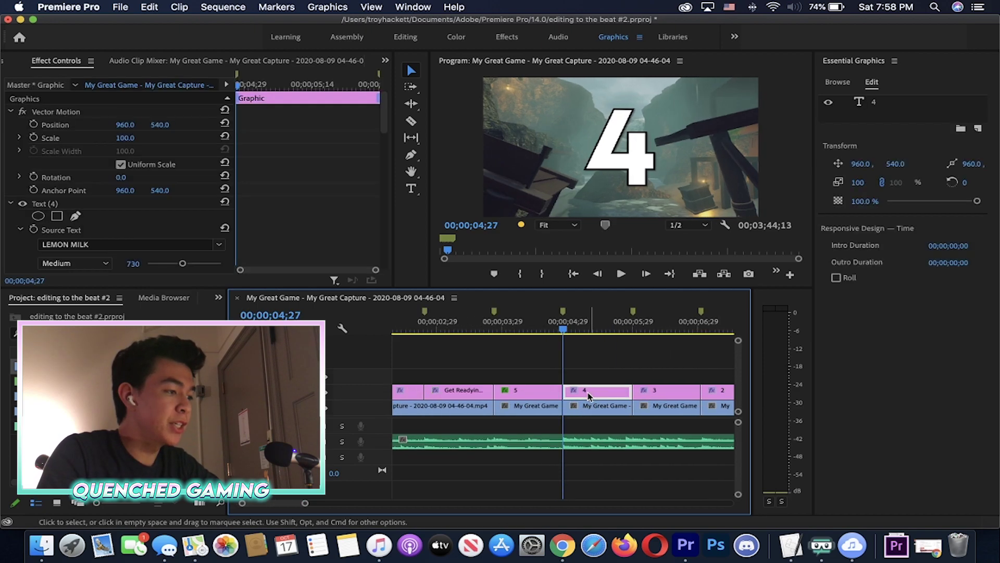
pyautogui.scroll(-6, 304, 203)
pyautogui.scroll(5, 302, 206)
pyautogui.scroll(-3, 303, 214)
pyautogui.scroll(5, 302, 218)
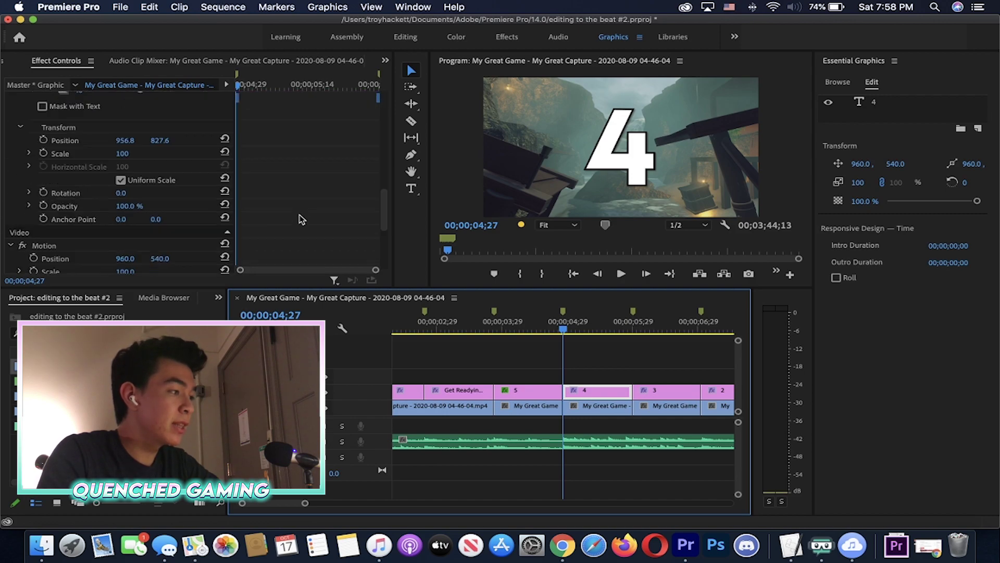
pyautogui.click(280, 243)
pyautogui.rightClick(253, 241)
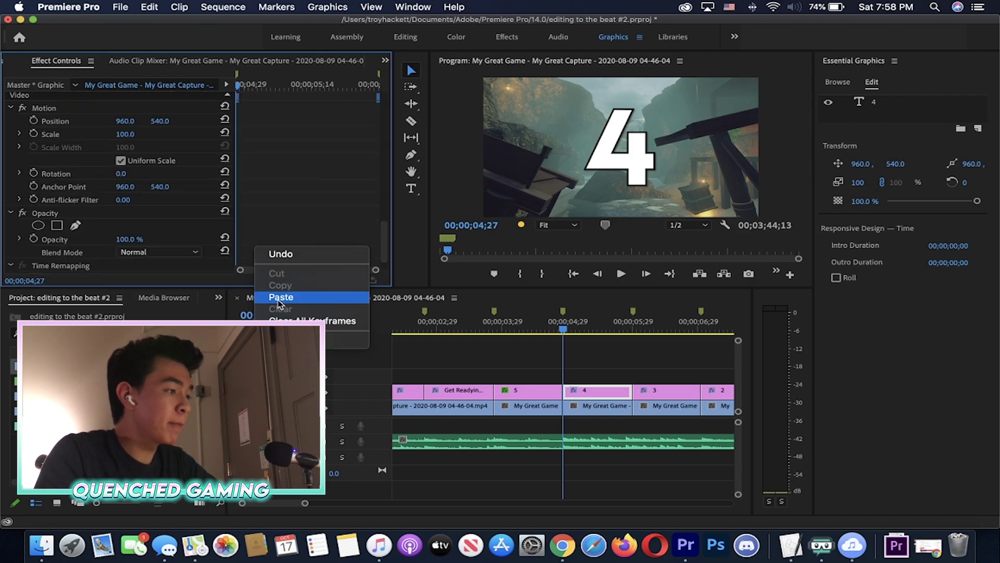
pyautogui.click(284, 220)
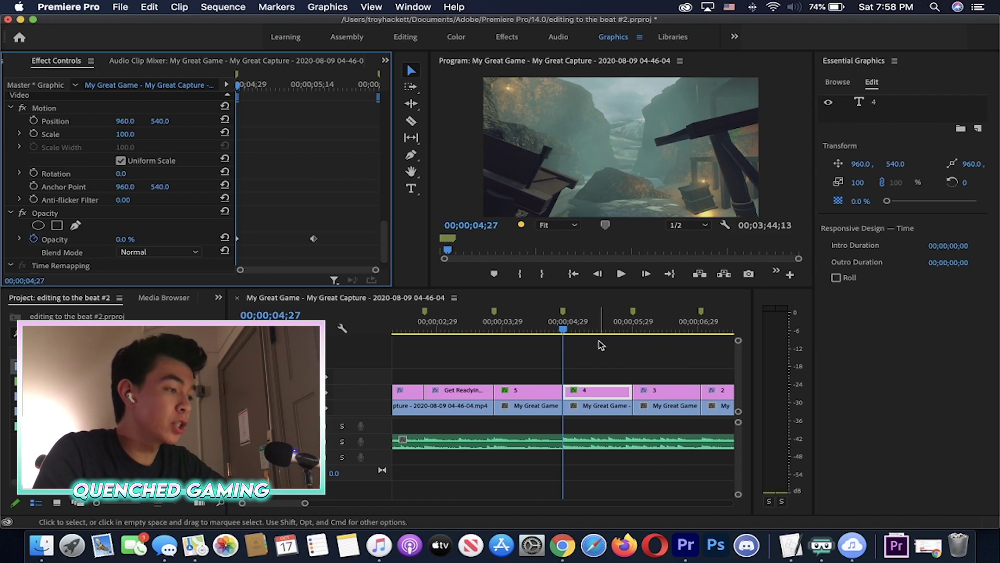
# Paste the copied opacity keyframes onto the "3" title, starting at its beat marker
pyautogui.click(615, 351)
pyautogui.click(634, 321)
pyautogui.press('=')
pyautogui.press('=')
pyautogui.press('=')
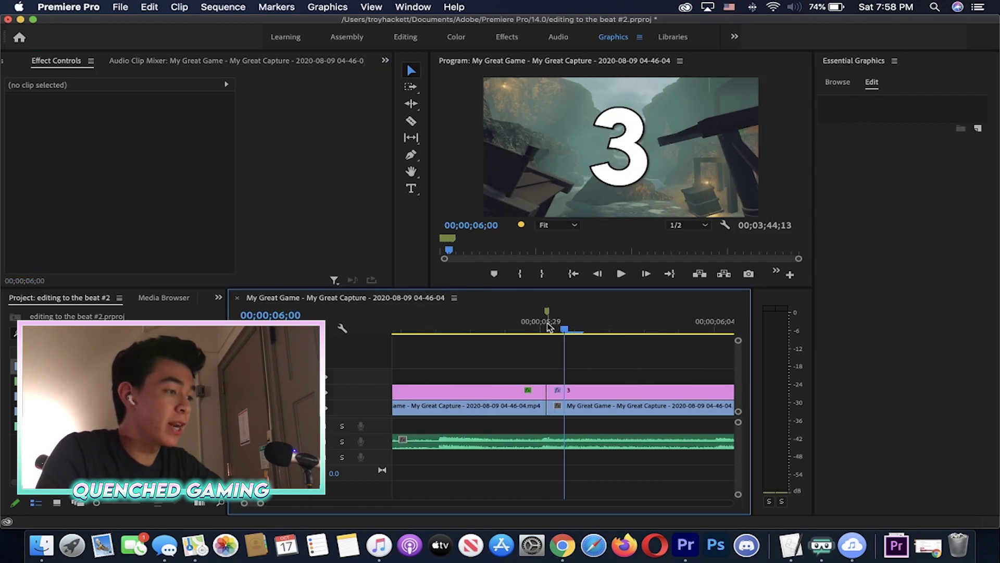
pyautogui.press('-')
pyautogui.press('-')
pyautogui.press('-')
pyautogui.click(599, 390)
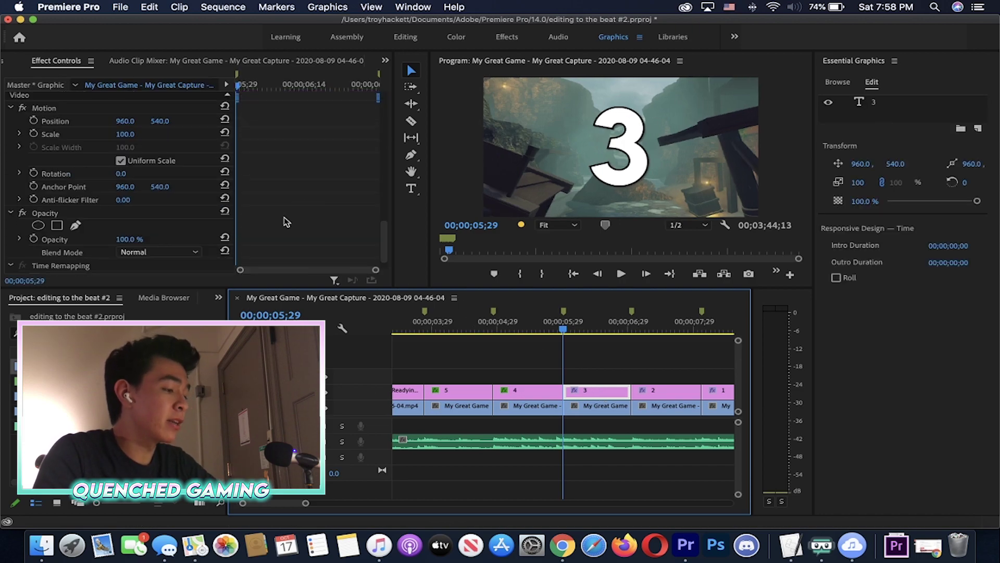
pyautogui.scroll(-2, 318, 224)
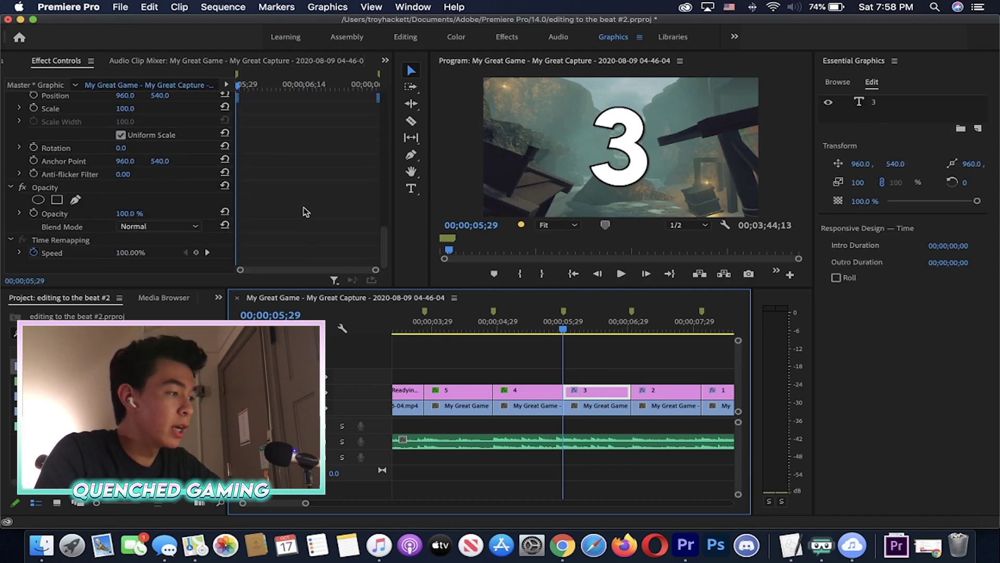
pyautogui.click(270, 230)
pyautogui.press('super+v')
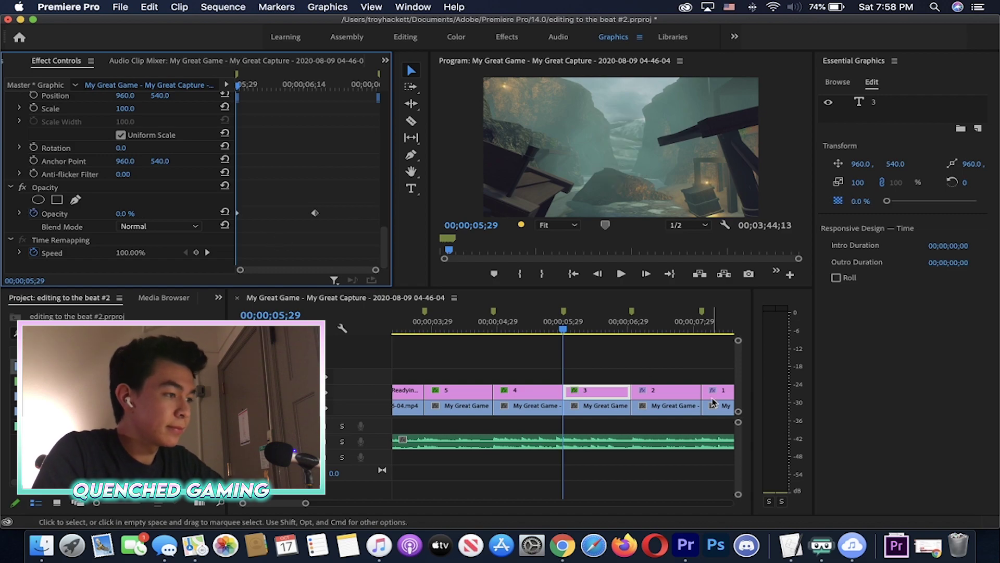
# Paste the copied opacity keyframes onto the "2" title, starting at its beat marker
pyautogui.click(630, 328)
pyautogui.press('=')
pyautogui.press('=')
pyautogui.press('=')
pyautogui.press('=')
pyautogui.press('=')
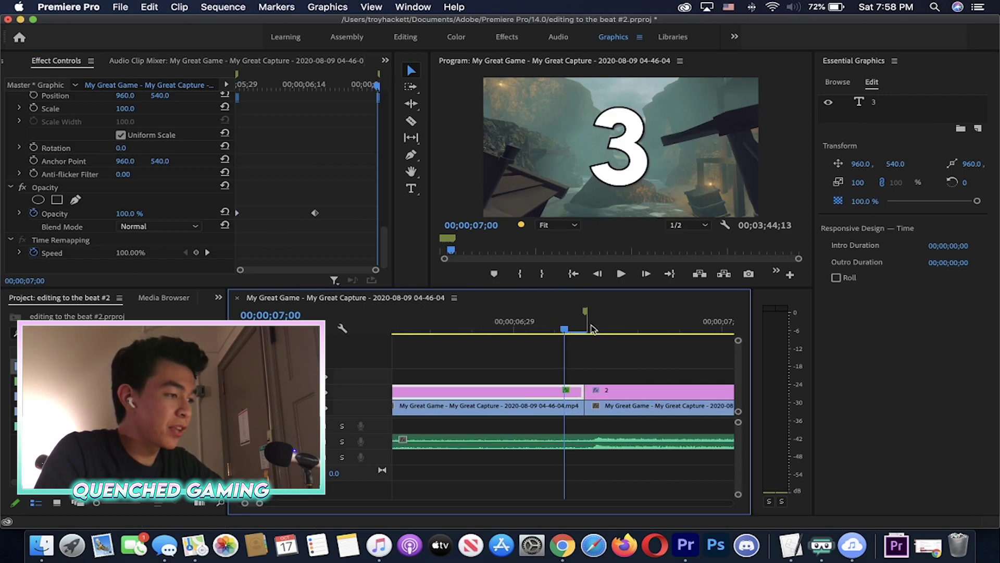
pyautogui.click(588, 327)
pyautogui.press('-')
pyautogui.press('-')
pyautogui.press('-')
pyautogui.click(602, 391)
pyautogui.scroll(-5, 297, 203)
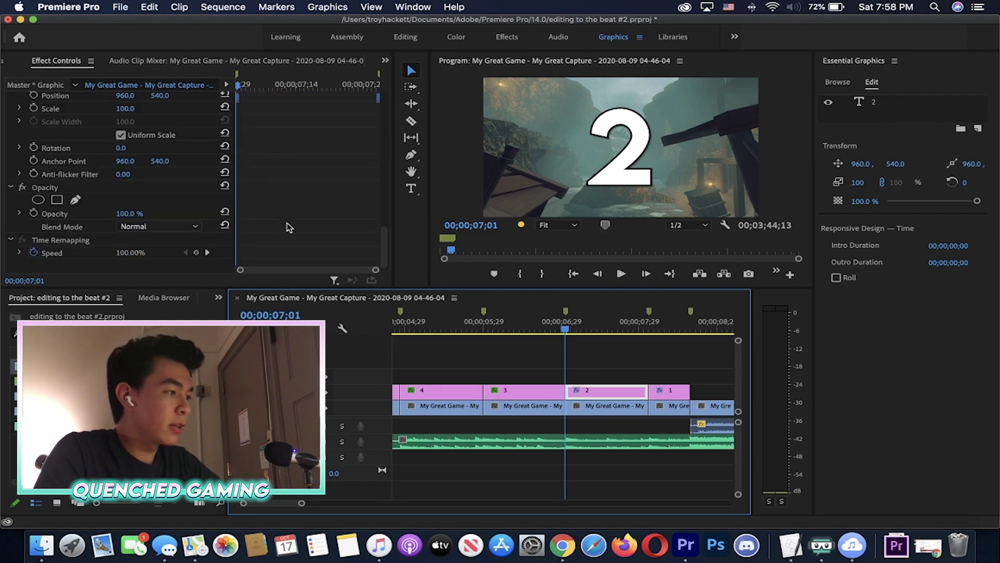
pyautogui.click(301, 241)
pyautogui.press('super+v')
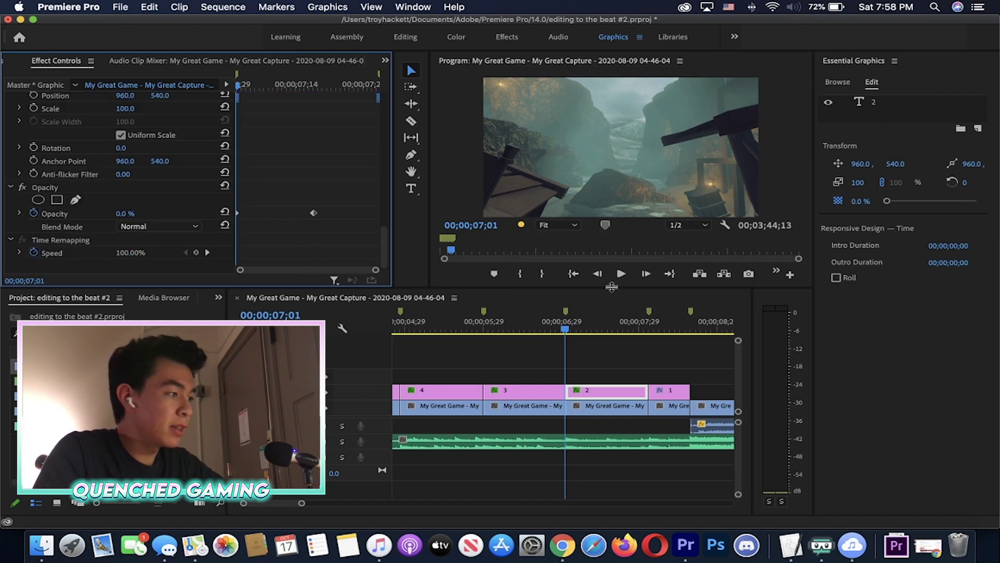
# Paste the copied opacity keyframes onto the "1" title, starting at its beat marker
pyautogui.click(650, 328)
pyautogui.press('=')
pyautogui.press('=')
pyautogui.press('=')
pyautogui.press('=')
pyautogui.click(628, 329)
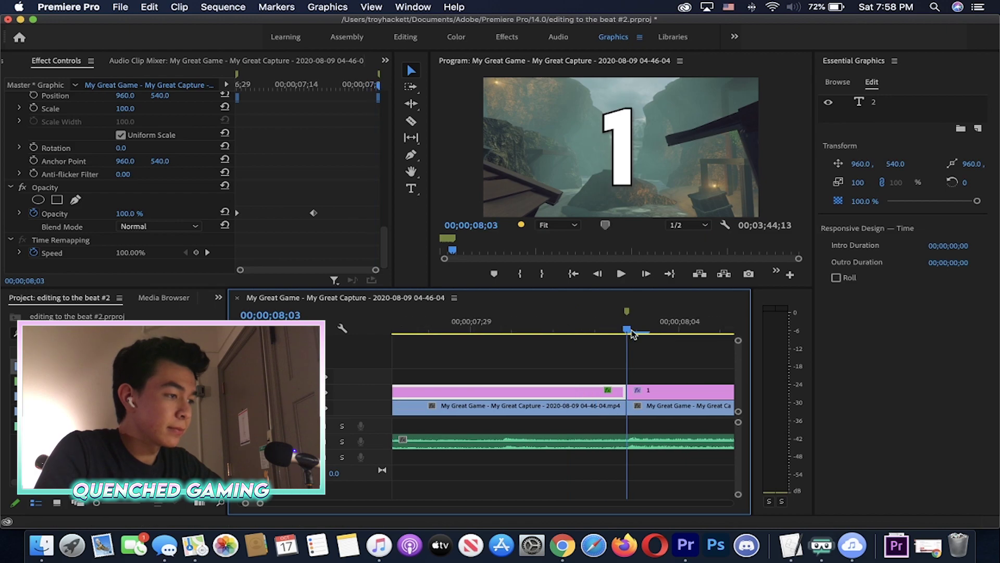
pyautogui.press('-')
pyautogui.press('-')
pyautogui.press('-')
pyautogui.click(593, 403)
pyautogui.click(636, 390)
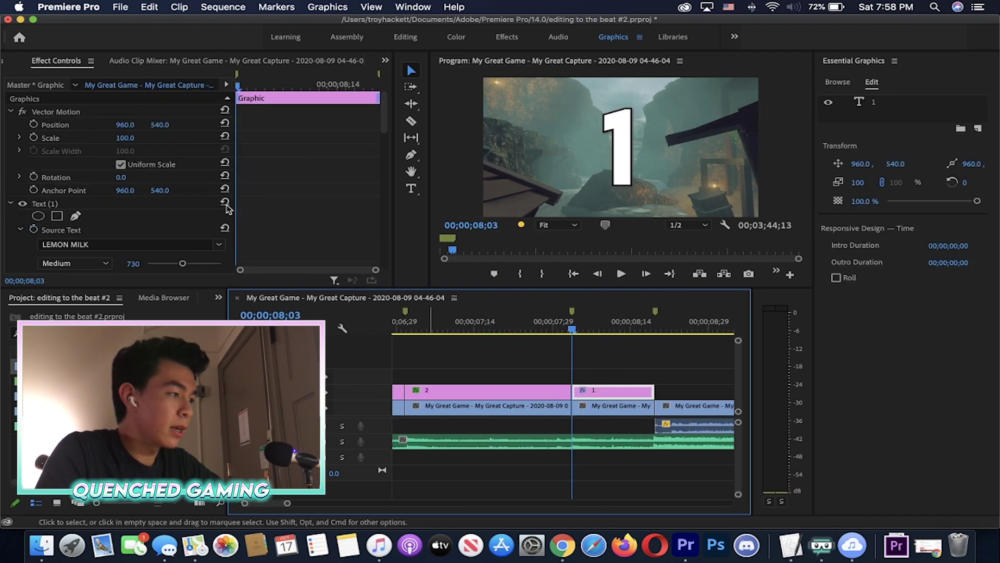
pyautogui.scroll(-5, 281, 211)
pyautogui.click(261, 235)
pyautogui.press('super+v')
pyautogui.moveTo(628, 324); pyautogui.dragTo(665, 328)
pyautogui.press('-')
pyautogui.press('-')
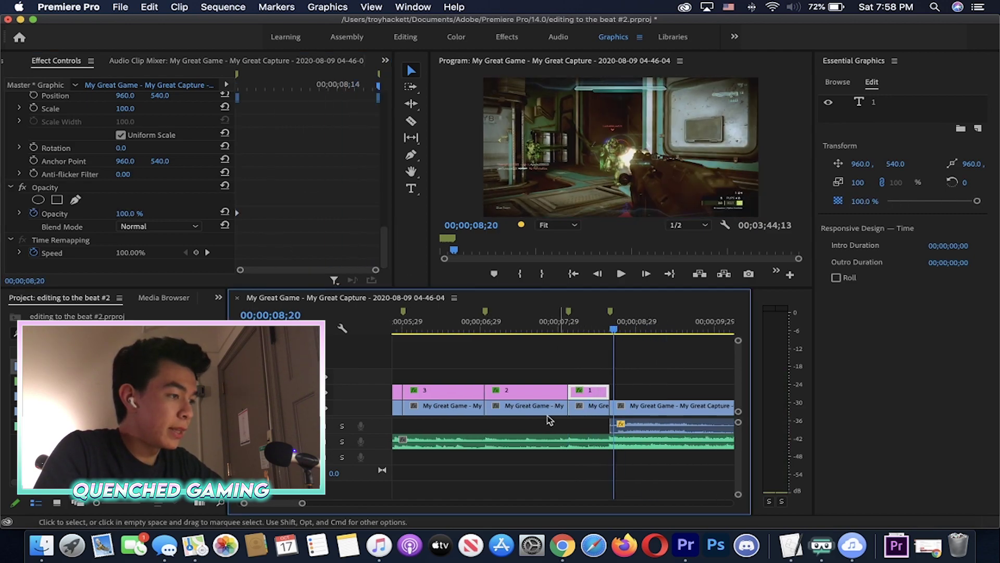
# Add a 0% opacity keyframe to the background clip beneath the "5" title, at its start marker at 00;00;03;26
pyautogui.click(422, 327)
pyautogui.press('=')
pyautogui.press('=')
pyautogui.press('=')
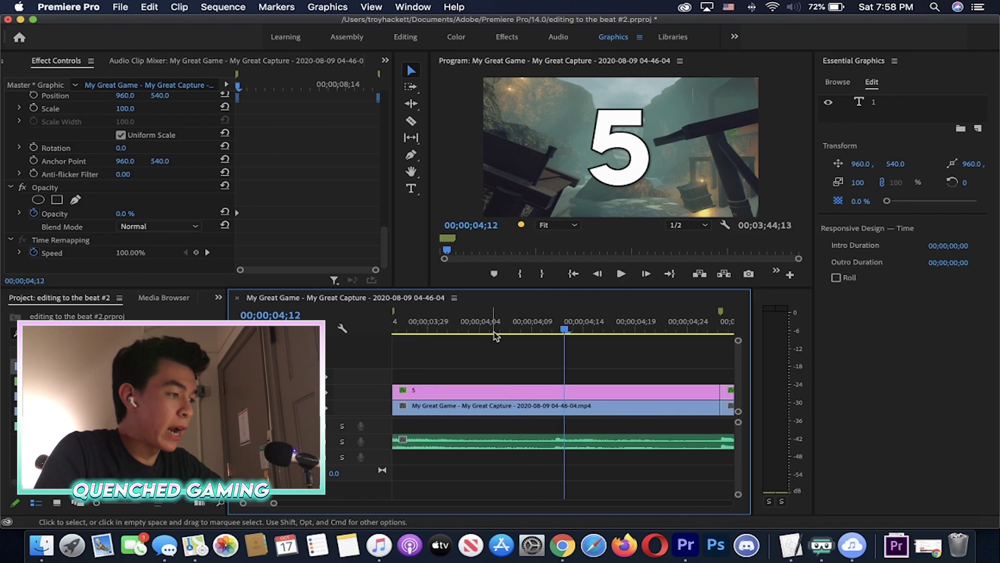
pyautogui.press('-')
pyautogui.press('-')
pyautogui.moveTo(464, 330); pyautogui.dragTo(445, 331)
pyautogui.press('=')
pyautogui.press('-')
pyautogui.press('-')
pyautogui.press('-')
pyautogui.press('=')
pyautogui.click(548, 322)
pyautogui.press('=')
pyautogui.press('=')
pyautogui.press('=')
pyautogui.press('=')
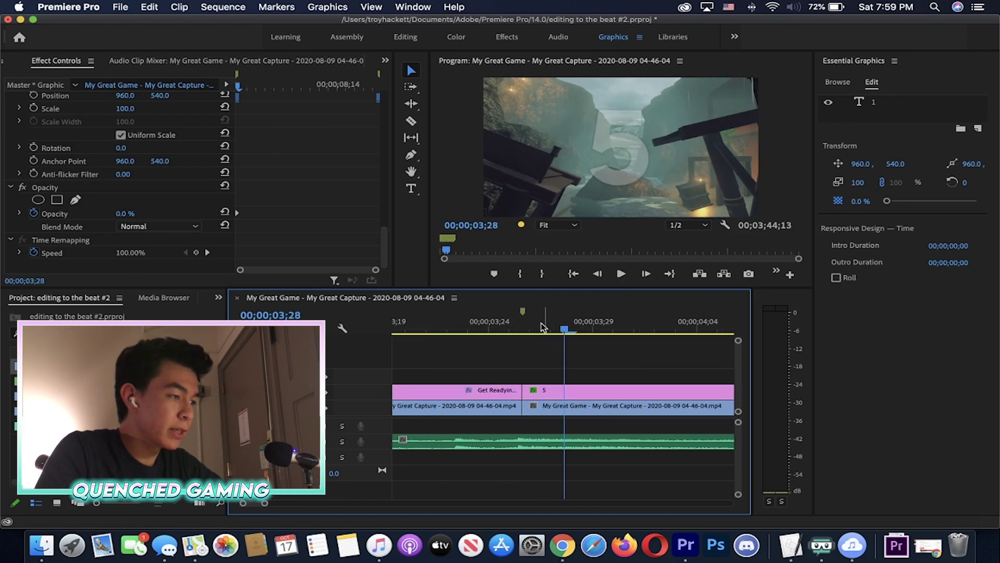
pyautogui.click(526, 327)
pyautogui.press('-')
pyautogui.press('-')
pyautogui.click(570, 412)
pyautogui.press('=')
pyautogui.press('=')
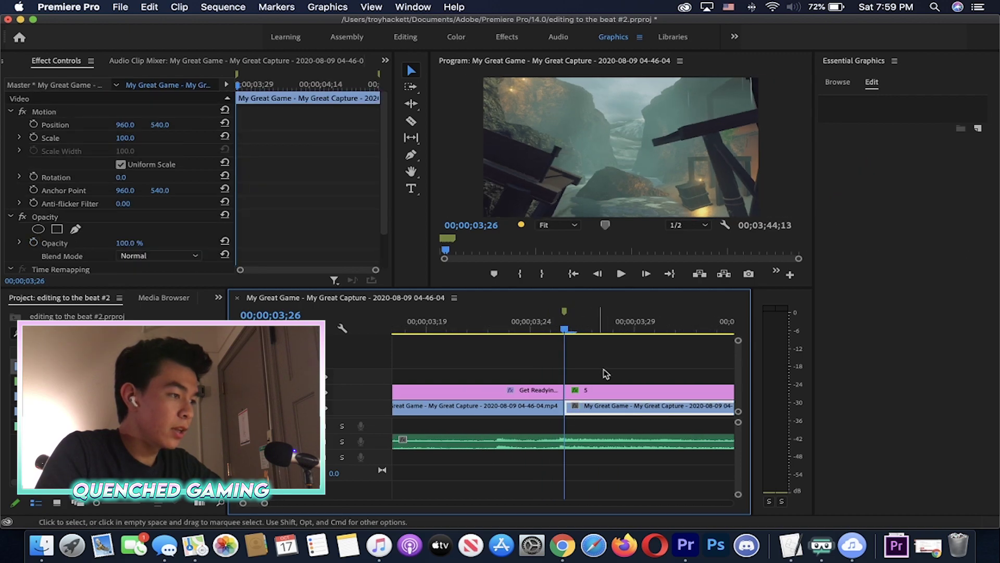
pyautogui.press('-')
pyautogui.press('-')
pyautogui.scroll(-3, 310, 182)
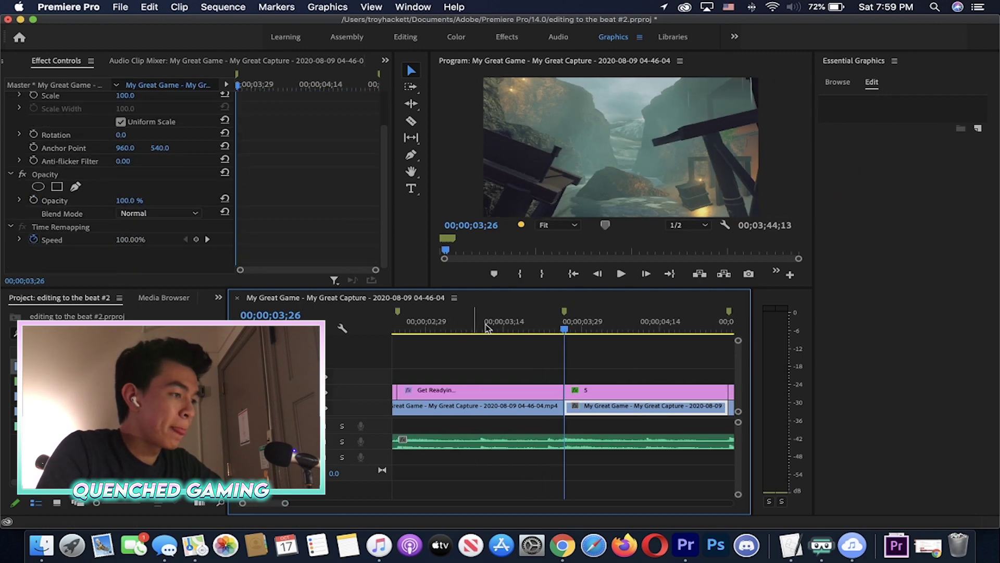
pyautogui.click(33, 201)
pyautogui.click(130, 202)
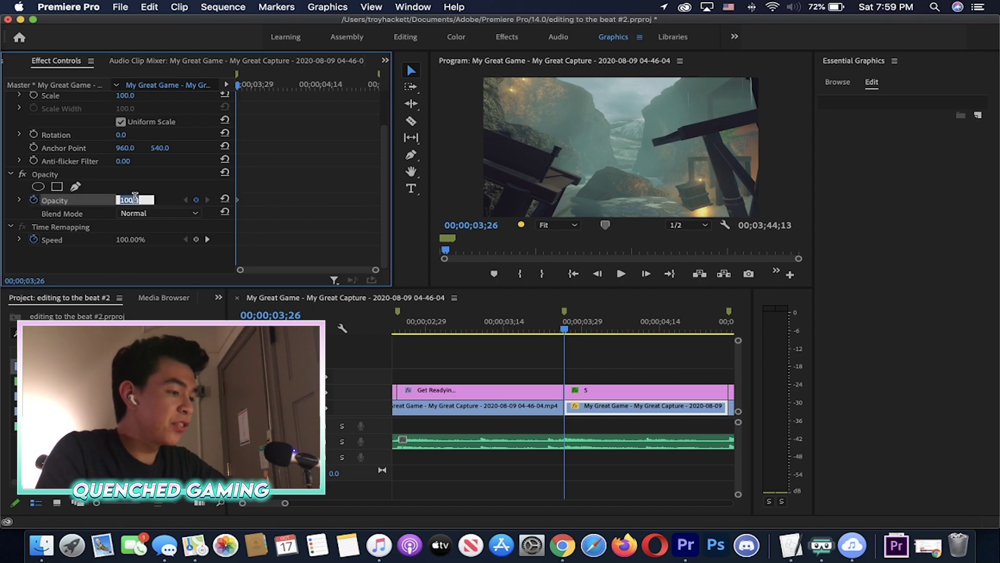
pyautogui.write('0')
# Add a 100% opacity keyframe to the "5" background clip at 00;00;04;13, aligned with the title's full-opacity keyframe
pyautogui.click(604, 388)
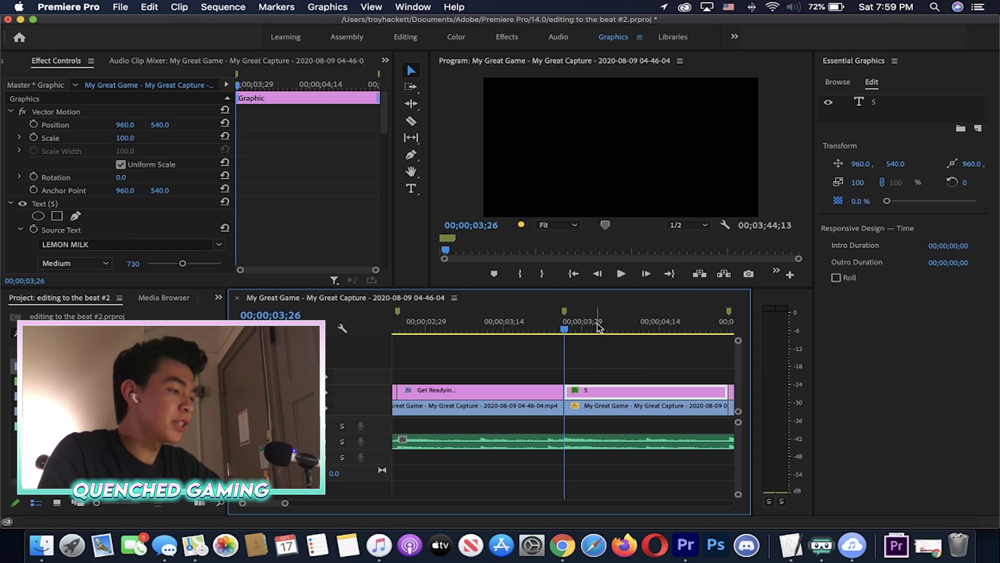
pyautogui.click(597, 326)
pyautogui.scroll(-10, 379, 231)
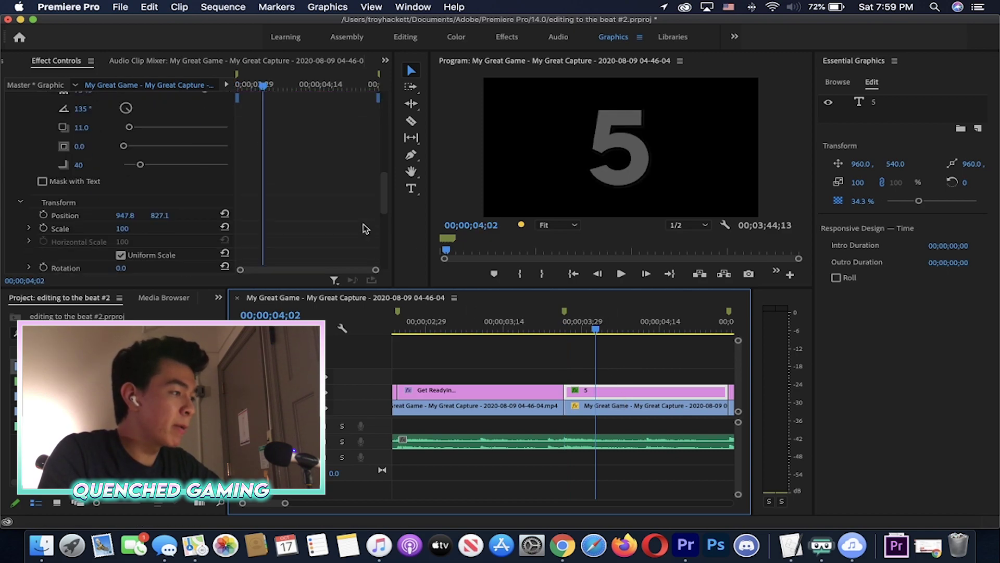
pyautogui.moveTo(637, 330); pyautogui.dragTo(656, 329)
pyautogui.click(322, 198)
pyautogui.press('=')
pyautogui.press('=')
pyautogui.press('=')
pyautogui.scroll(-5, 337, 229)
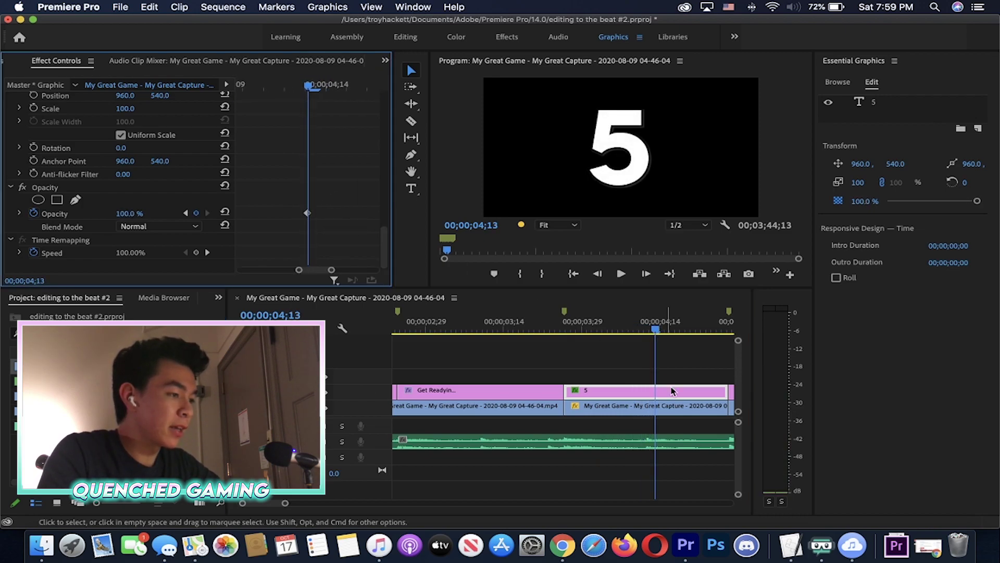
pyautogui.click(646, 410)
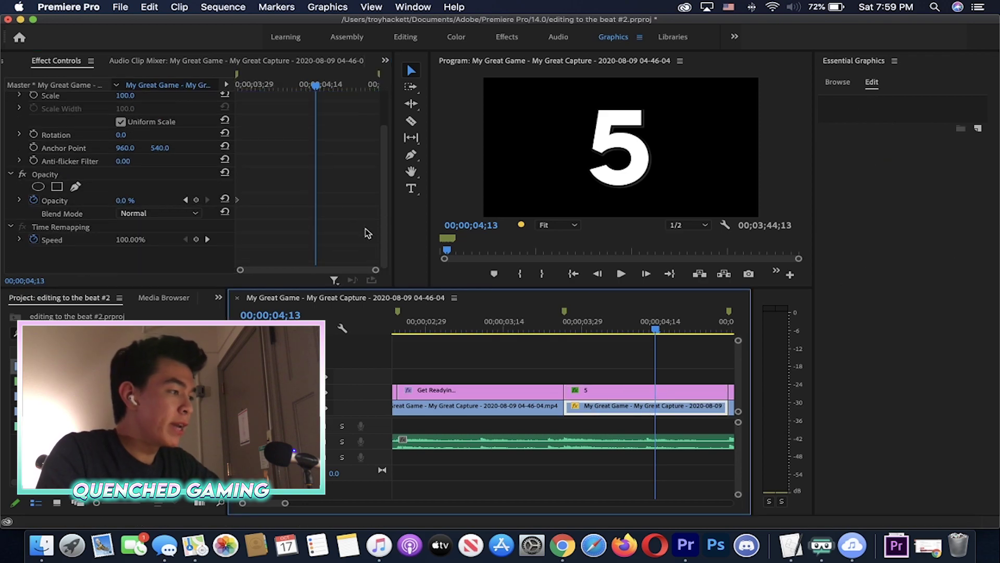
pyautogui.click(136, 199)
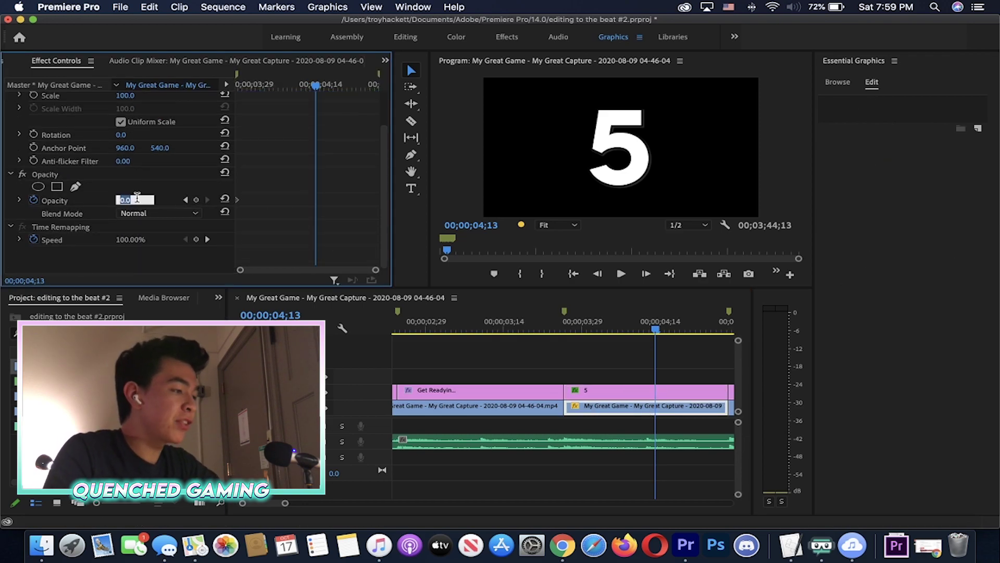
pyautogui.press('Return')
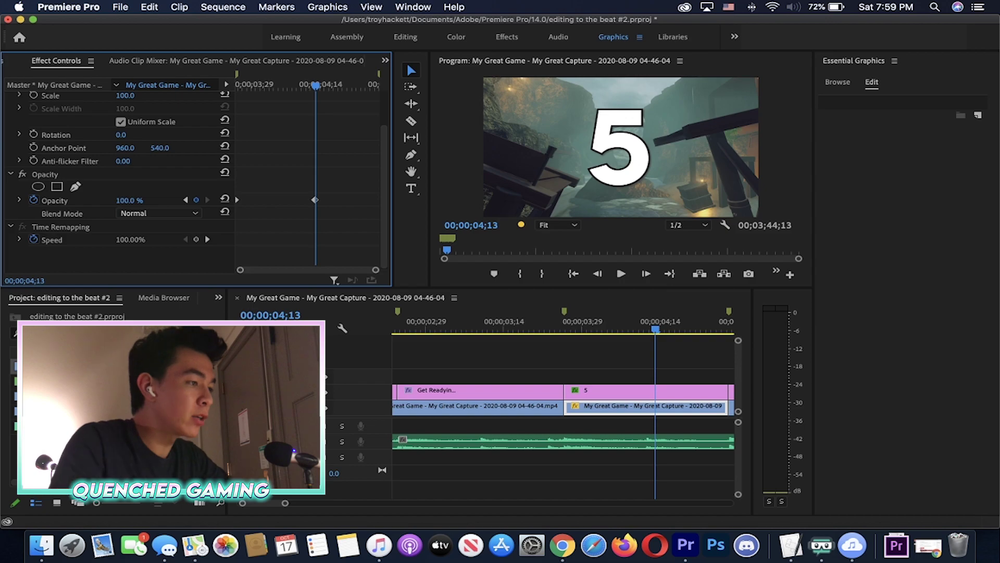
# Copy both opacity keyframes of the background clip beneath the "5" title
pyautogui.click(595, 348)
pyautogui.press('-')
pyautogui.click(551, 413)
pyautogui.scroll(-3, 291, 157)
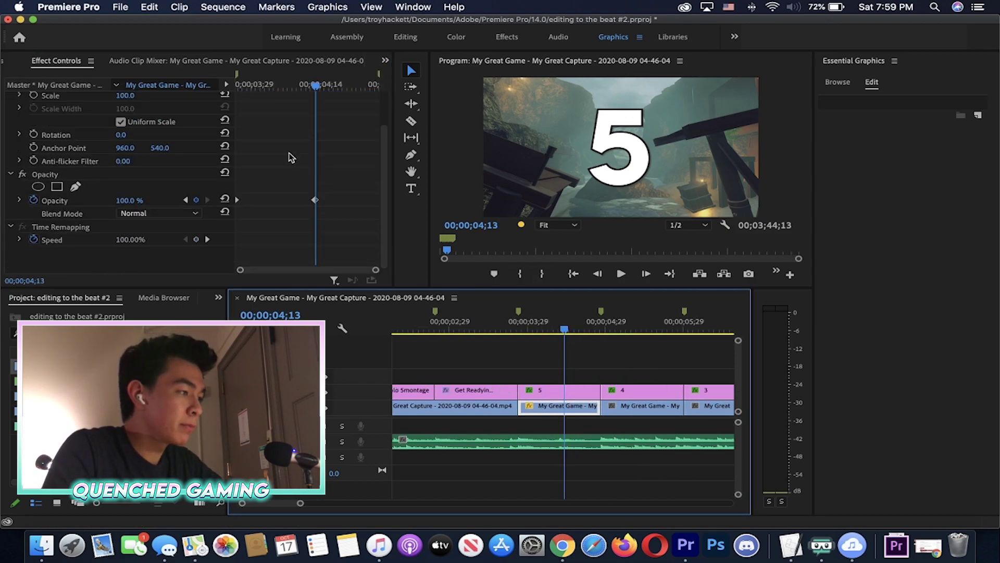
pyautogui.moveTo(344, 193); pyautogui.dragTo(124, 247)
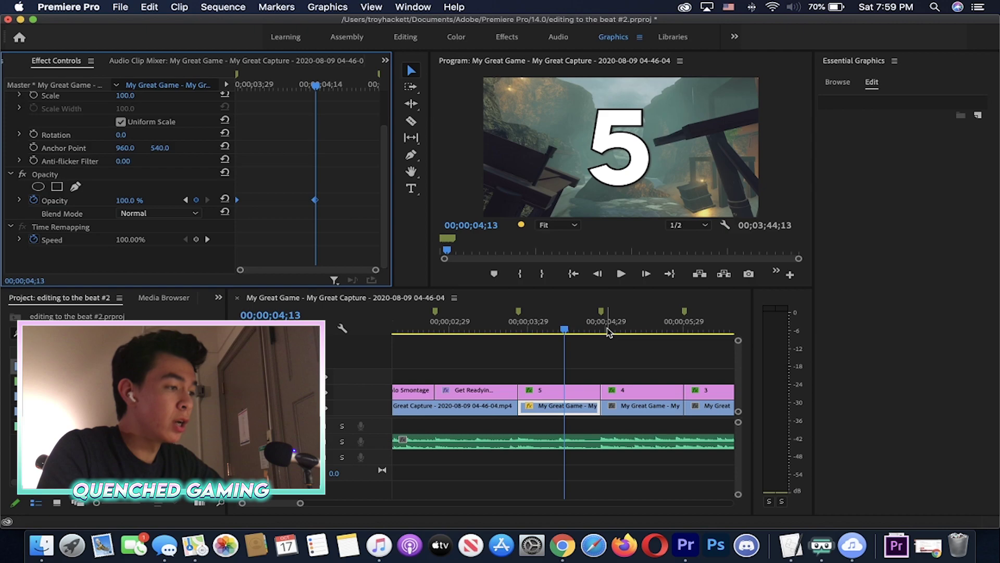
# Paste the copied opacity keyframes onto the background clip beneath the "4" title, starting at its beat marker
pyautogui.click(603, 329)
pyautogui.press('=')
pyautogui.press('=')
pyautogui.press('=')
pyautogui.click(548, 330)
pyautogui.press('-')
pyautogui.click(597, 412)
pyautogui.press('super+v')
# Paste the copied opacity keyframes onto the background clip beneath the "3" title, starting at 00;00;05;29
pyautogui.press('-')
pyautogui.press('-')
pyautogui.click(591, 326)
pyautogui.press('-')
pyautogui.click(608, 324)
pyautogui.press('=')
pyautogui.press('=')
pyautogui.press('=')
pyautogui.press('=')
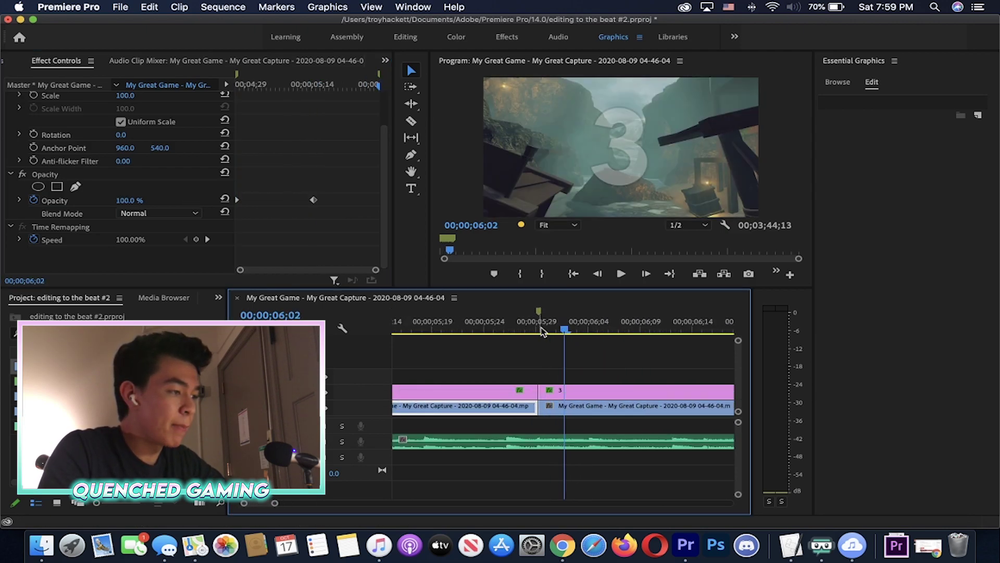
pyautogui.click(521, 327)
pyautogui.press('-')
pyautogui.click(577, 413)
pyautogui.scroll(-2, 297, 217)
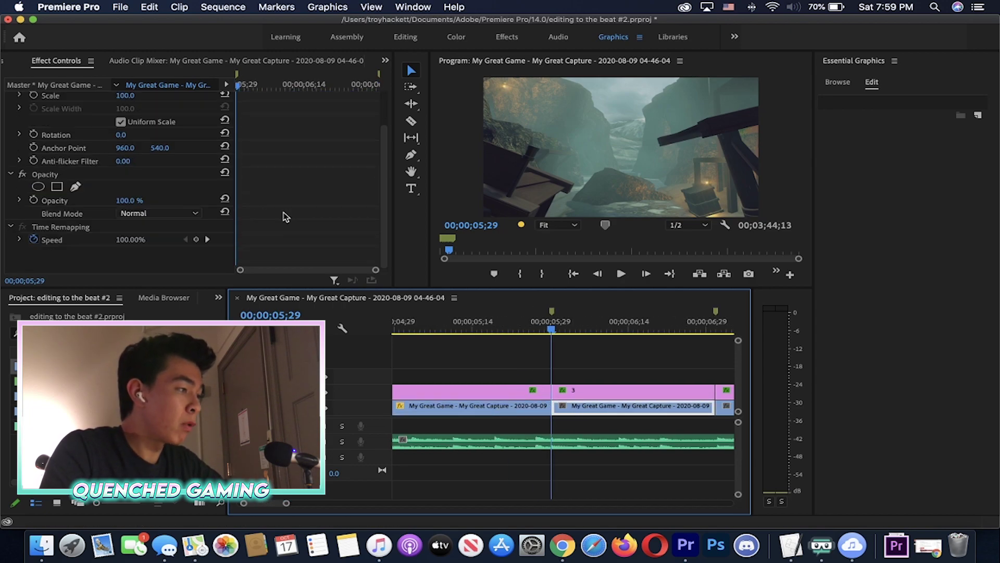
pyautogui.rightClick(259, 245)
pyautogui.click(283, 297)
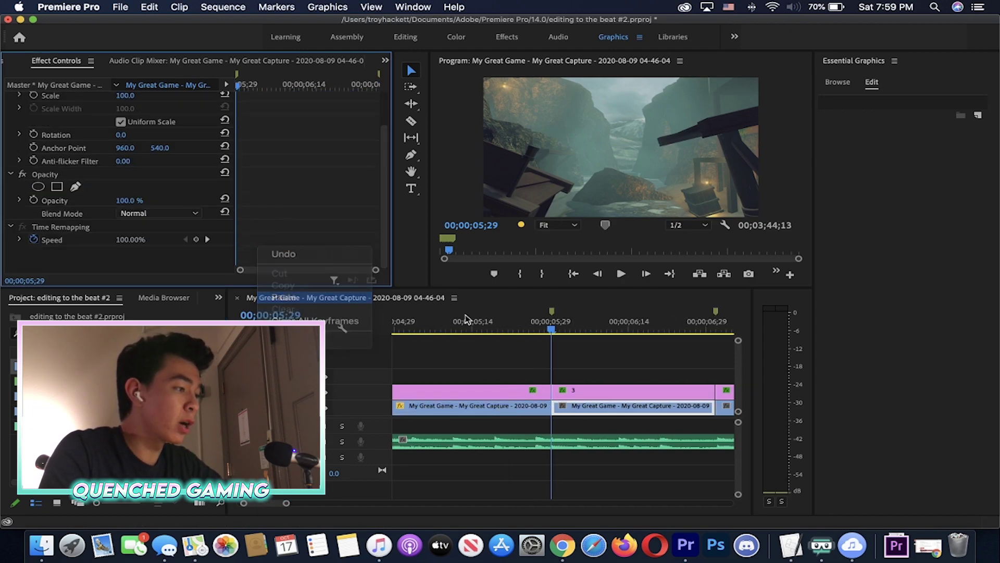
# Paste the copied opacity keyframes onto the background clip beneath the "2" title, starting at 00;00;07;01
pyautogui.click(577, 365)
pyautogui.press('-')
pyautogui.click(629, 329)
pyautogui.press('=')
pyautogui.press('=')
pyautogui.click(629, 328)
pyautogui.press('-')
pyautogui.press('-')
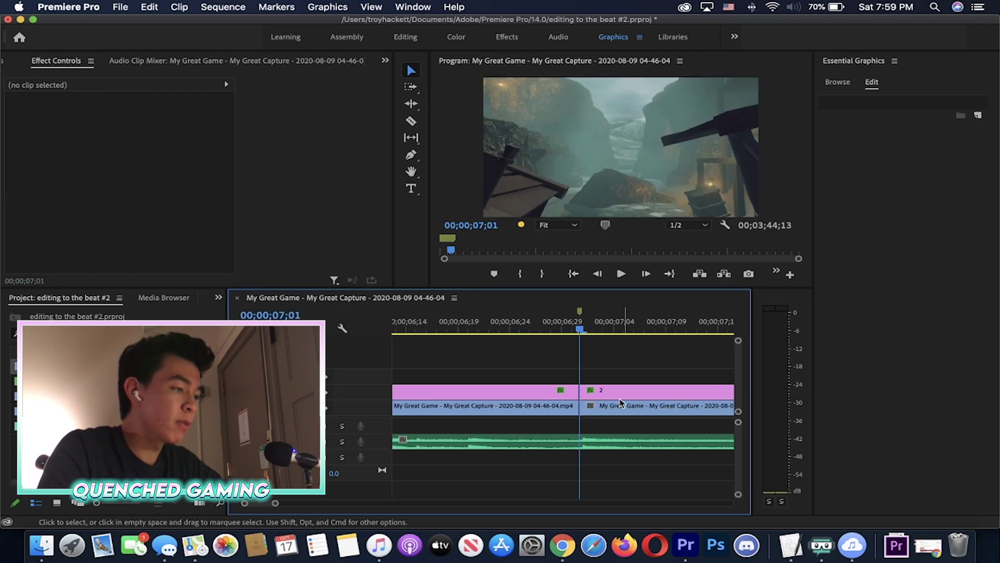
pyautogui.click(608, 407)
pyautogui.click(620, 357)
pyautogui.press('=')
pyautogui.press('=')
pyautogui.press('=')
pyautogui.click(606, 410)
pyautogui.click(284, 208)
pyautogui.scroll(-3, 284, 208)
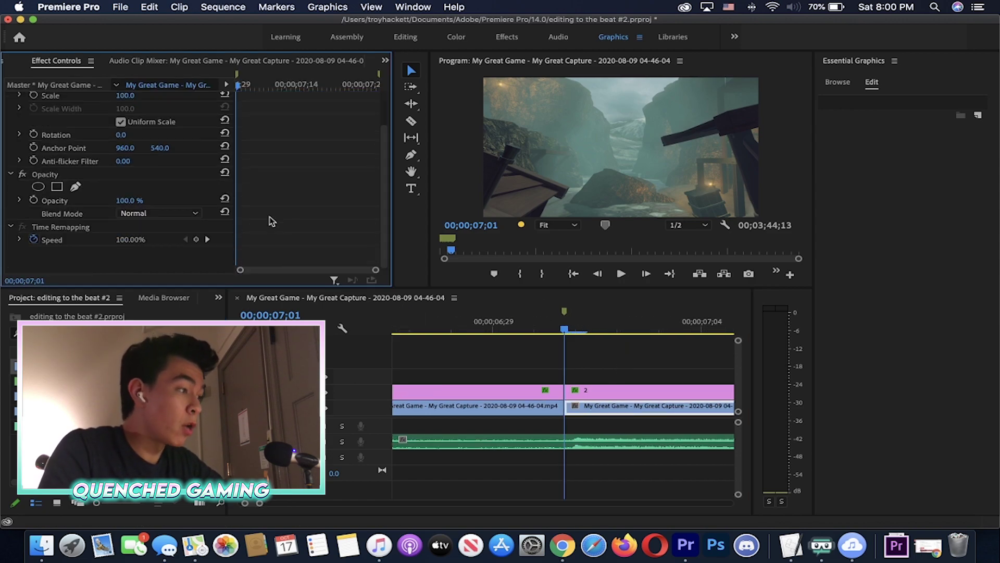
pyautogui.press('super+v')
# Paste the copied opacity keyframes onto the background clip beneath the "1" title, starting at 00;00;08;03
pyautogui.click(620, 329)
pyautogui.press('-')
pyautogui.press('-')
pyautogui.click(651, 328)
pyautogui.press('=')
pyautogui.press('=')
pyautogui.press('=')
pyautogui.click(540, 329)
pyautogui.moveTo(537, 330); pyautogui.dragTo(533, 331)
pyautogui.press('-')
pyautogui.press('-')
pyautogui.press('-')
pyautogui.click(598, 408)
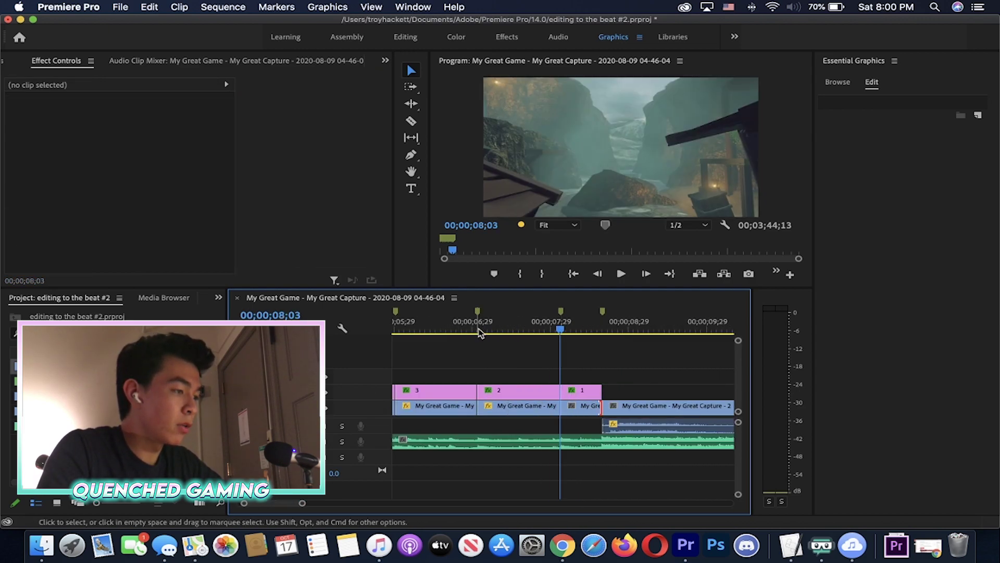
pyautogui.click(577, 414)
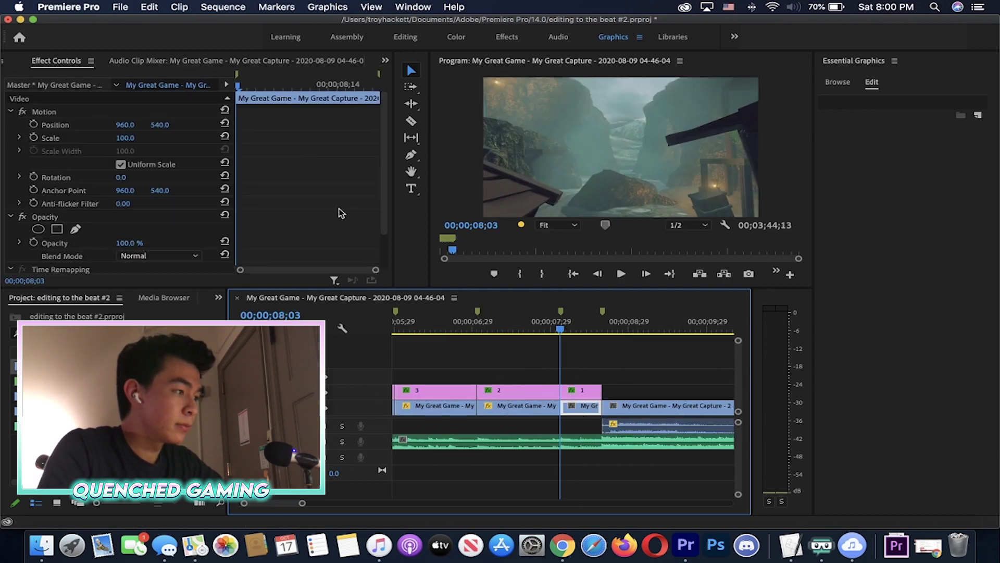
pyautogui.click(264, 219)
pyautogui.rightClick(279, 241)
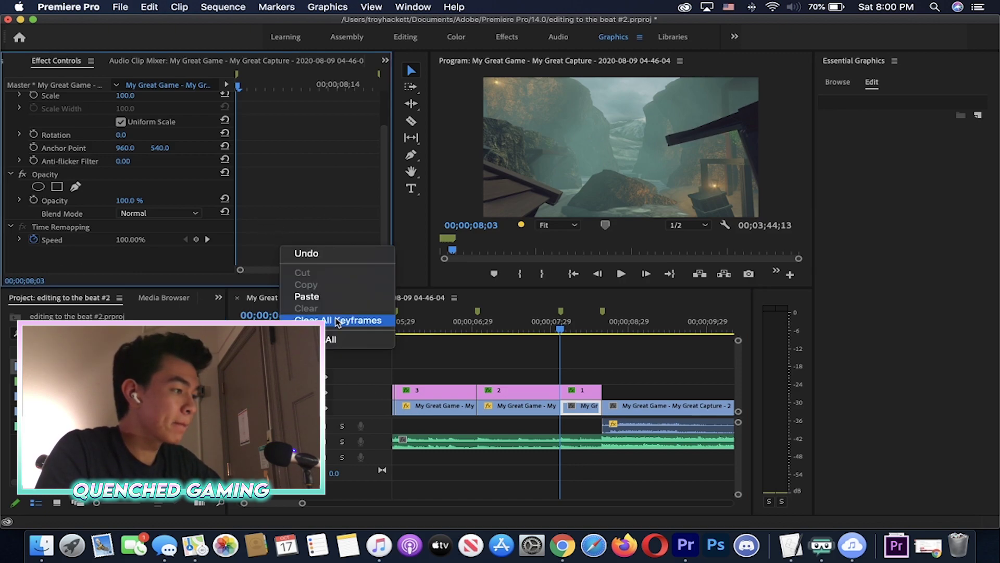
pyautogui.click(323, 297)
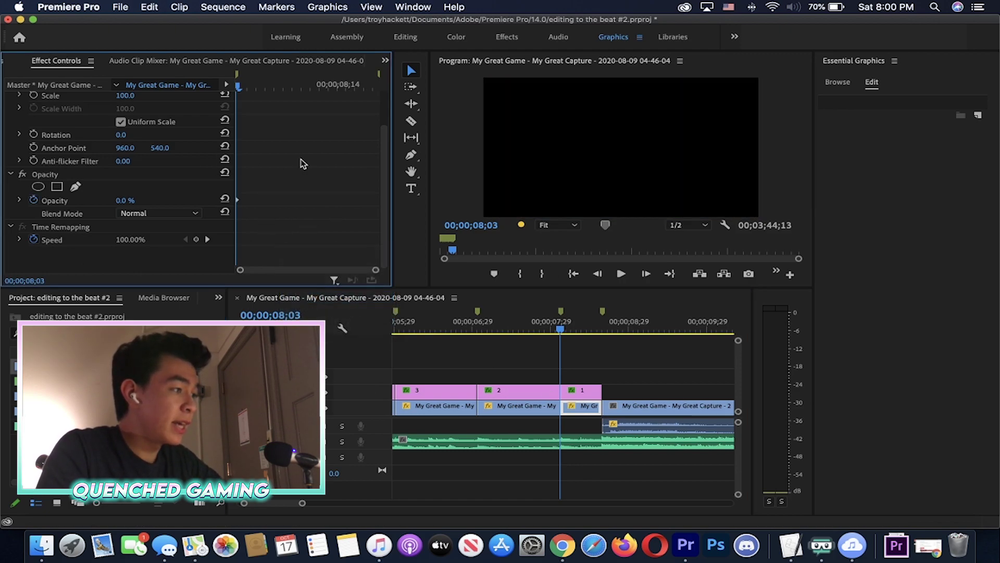
# Nest all the background clips beneath the intro and countdown titles into a single sequence with the default name
pyautogui.click(544, 327)
pyautogui.press('-')
pyautogui.press('-')
pyautogui.press('-')
pyautogui.press('=')
pyautogui.moveTo(435, 427); pyautogui.dragTo(557, 408)
pyautogui.rightClick(415, 410)
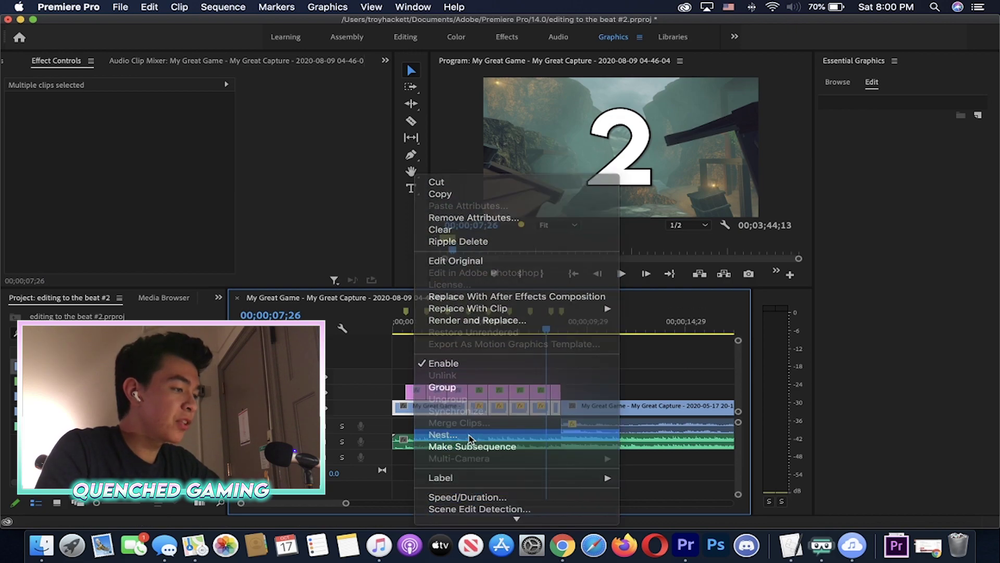
pyautogui.click(459, 435)
pyautogui.click(531, 286)
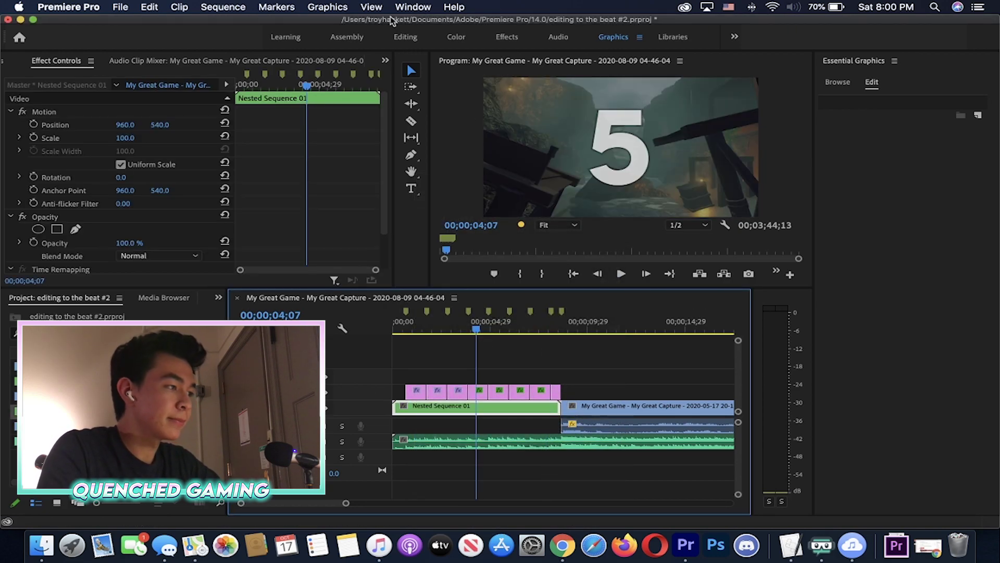
# Set the nested background sequence's Lumetri creative saturation to 30 and return to the Editing workspace
pyautogui.click(469, 39)
pyautogui.click(974, 342)
pyautogui.write('30')
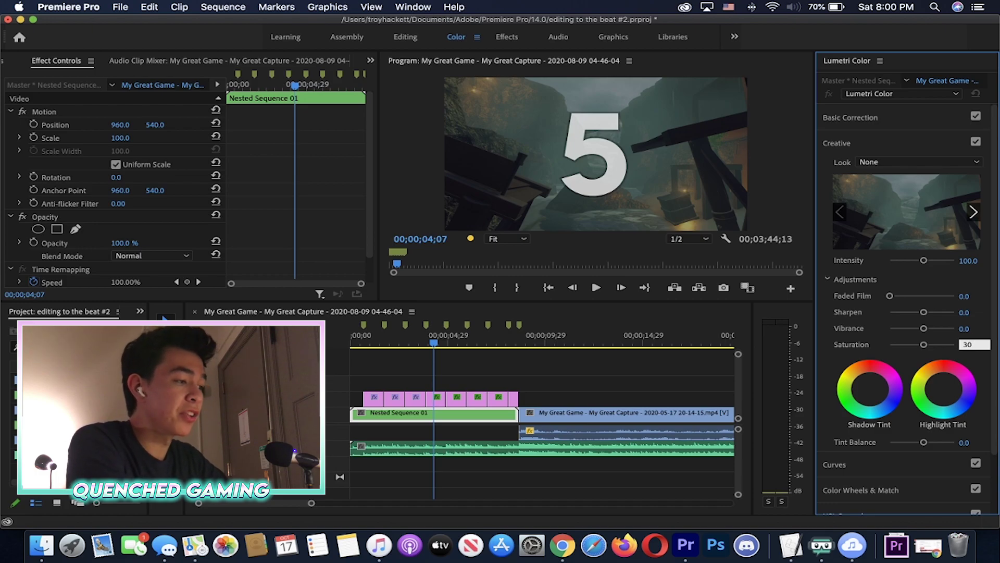
pyautogui.press('Return')
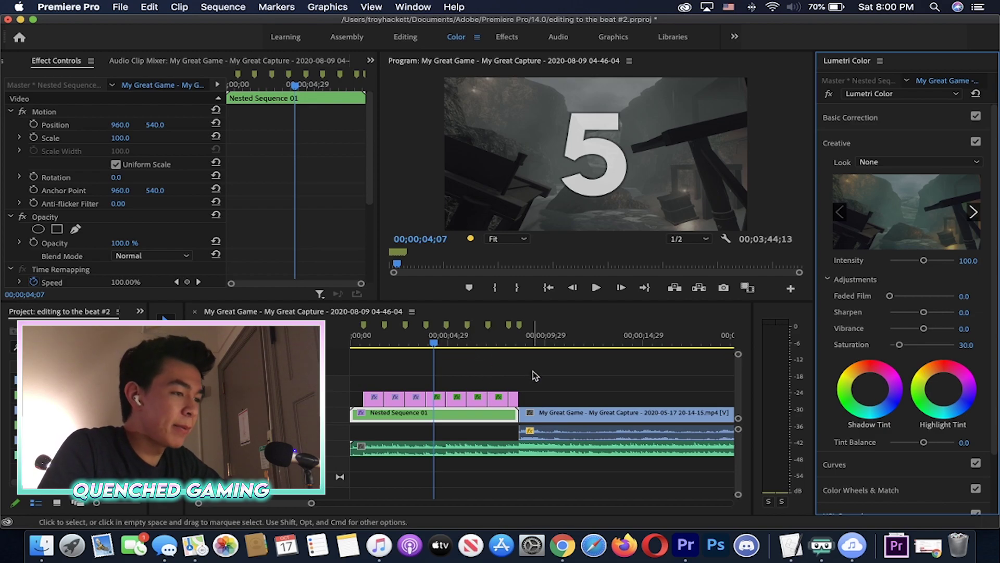
pyautogui.click(406, 38)
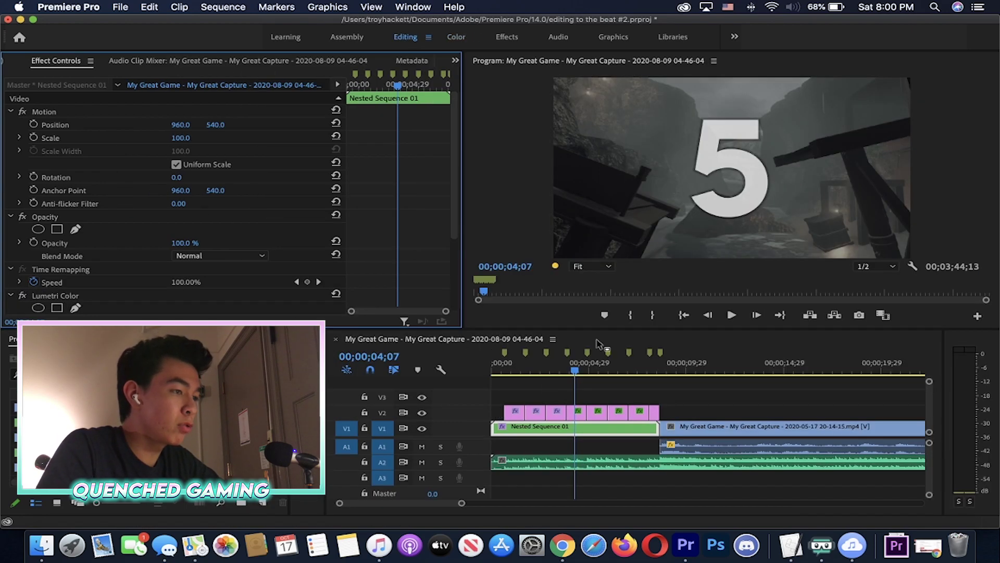
# Play the montage from the beginning through the countdown into the first gameplay clip to check the fades
pyautogui.moveTo(524, 360); pyautogui.dragTo(473, 366)
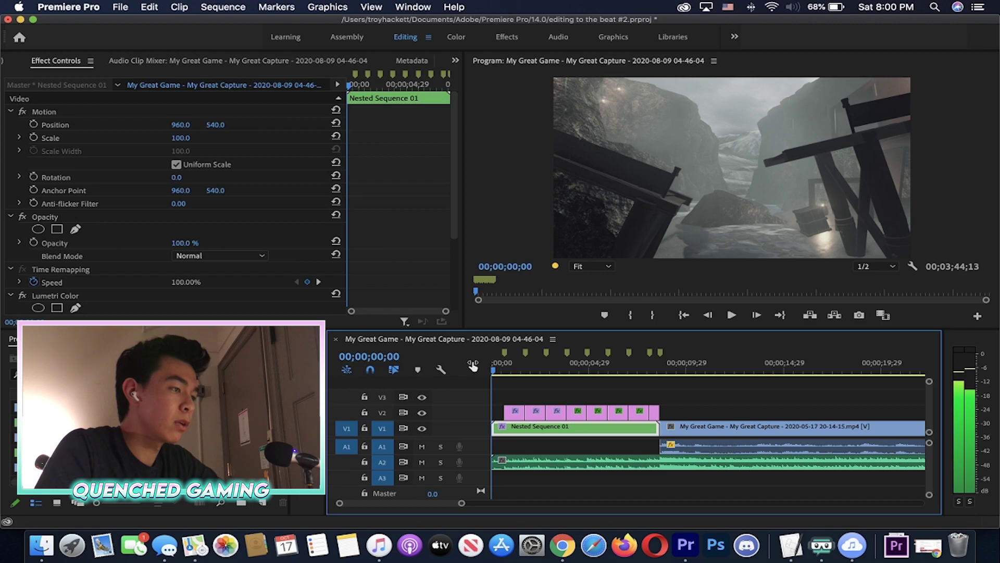
pyautogui.click(728, 395)
pyautogui.press('-')
pyautogui.press('-')
pyautogui.click(732, 316)
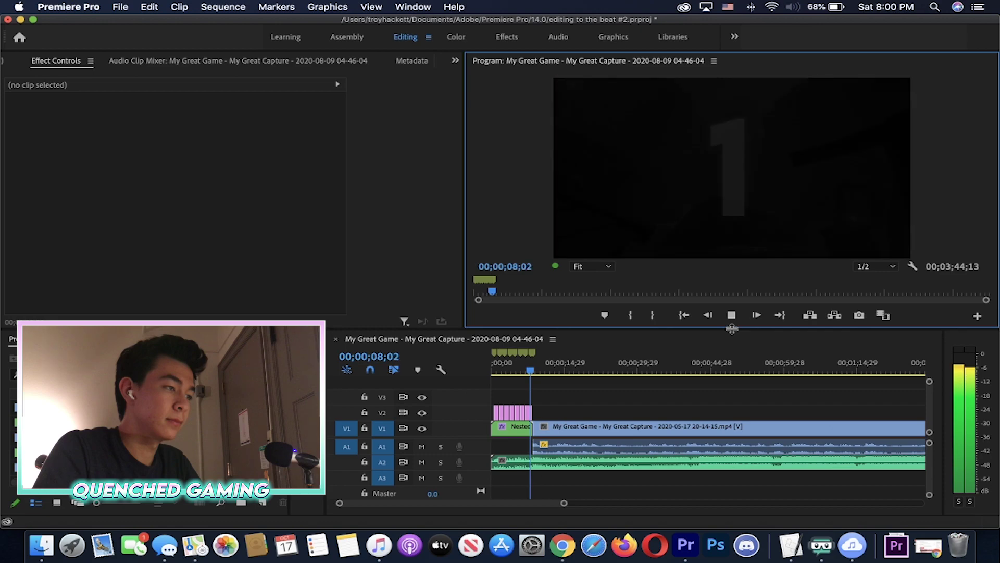
pyautogui.click(728, 316)
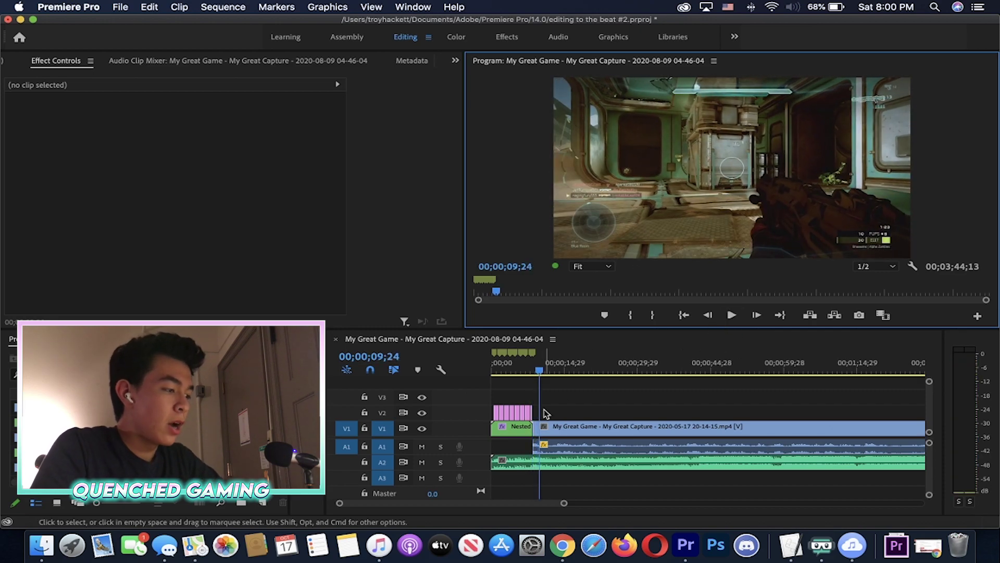
pyautogui.click(589, 399)
pyautogui.press('=')
pyautogui.press('=')
pyautogui.click(590, 362)
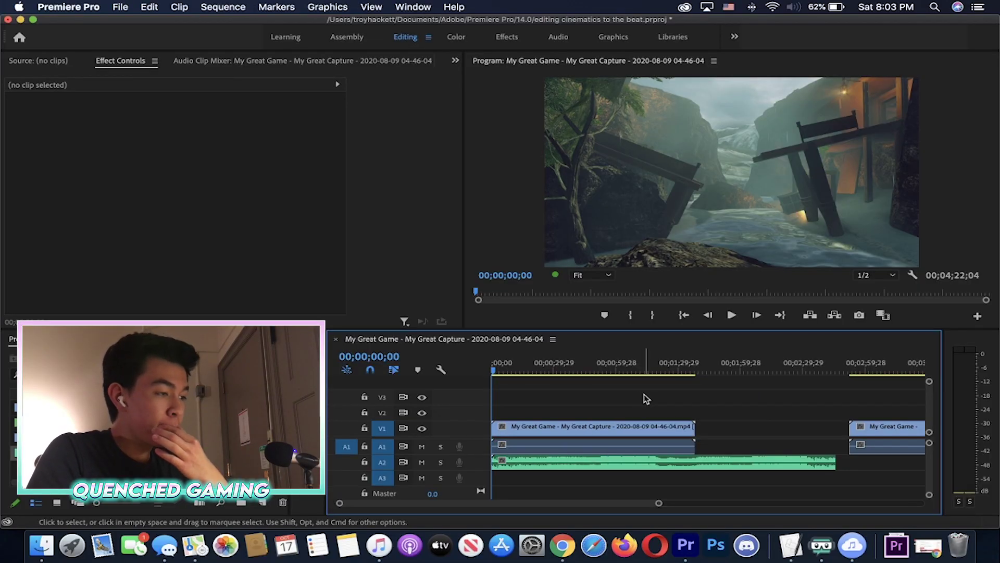
# Move the second cinematic clip on V1 directly against the end of the first, closing the gap between them
pyautogui.moveTo(862, 433); pyautogui.dragTo(713, 430)
pyautogui.click(726, 391)
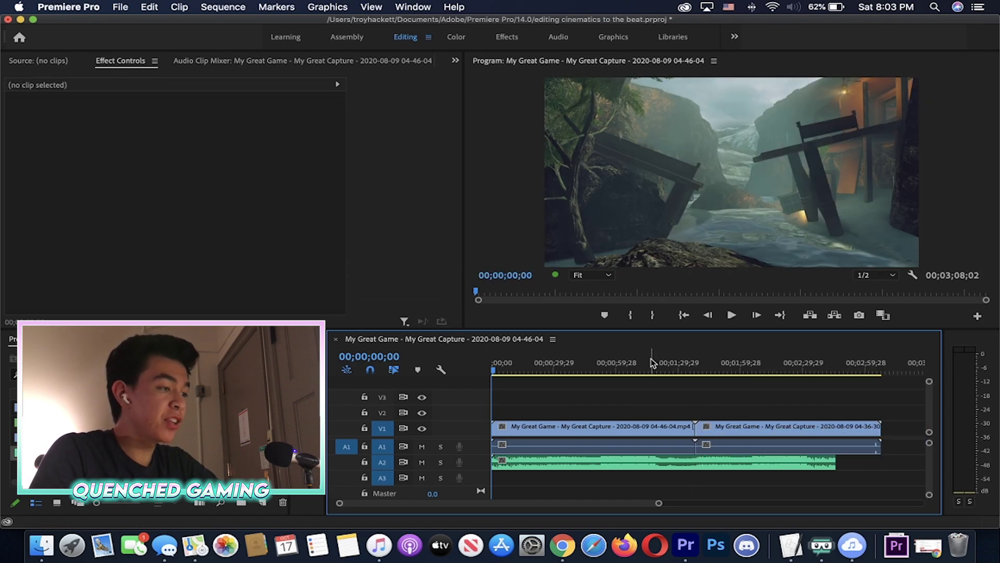
# Examine the two cinematic clips and the music track by moving the playhead through the sequence
pyautogui.click(655, 360)
pyautogui.click(740, 365)
pyautogui.press('-')
pyautogui.press('-')
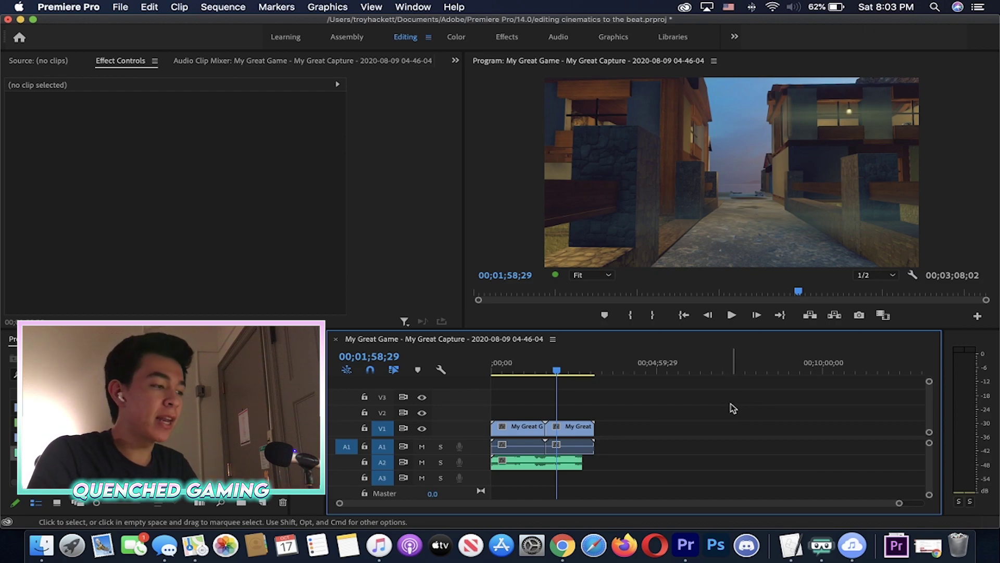
pyautogui.press('=')
pyautogui.press('=')
pyautogui.press('-')
pyautogui.click(628, 462)
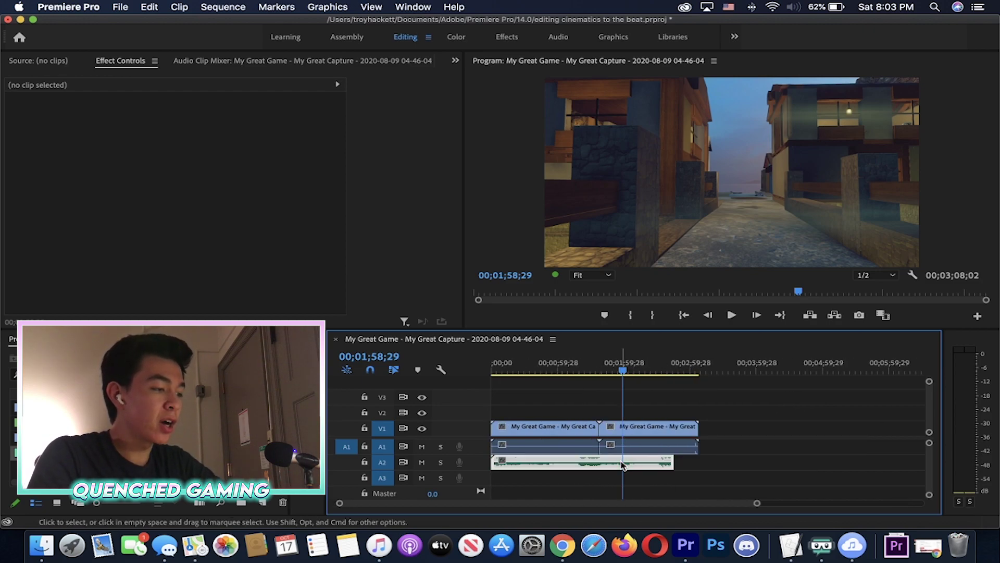
pyautogui.click(562, 360)
pyautogui.press('=')
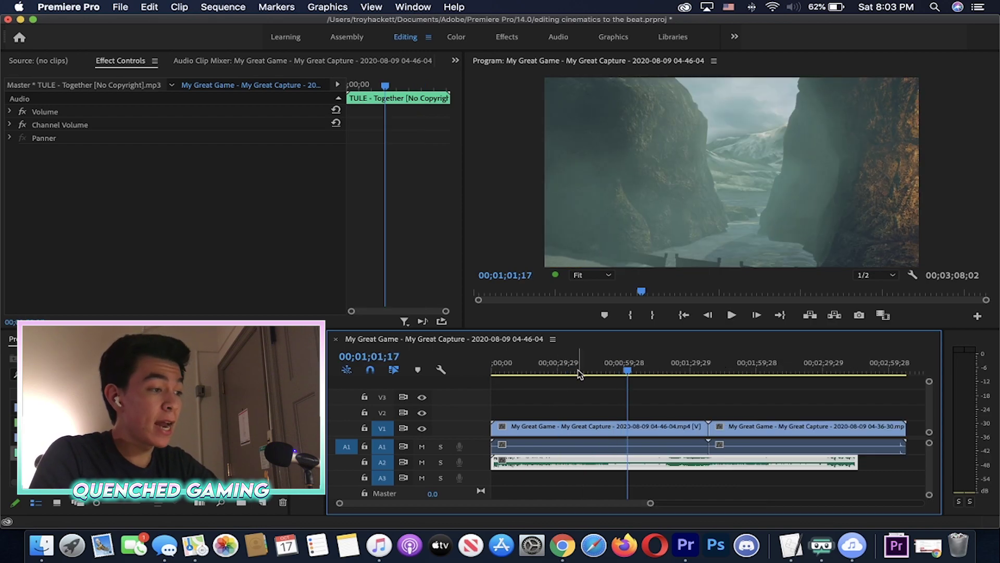
# Delete both cinematic clips' game audio from A1, keeping their video on V1 and the music on A2
pyautogui.click(539, 364)
pyautogui.click(620, 415)
pyautogui.press('-')
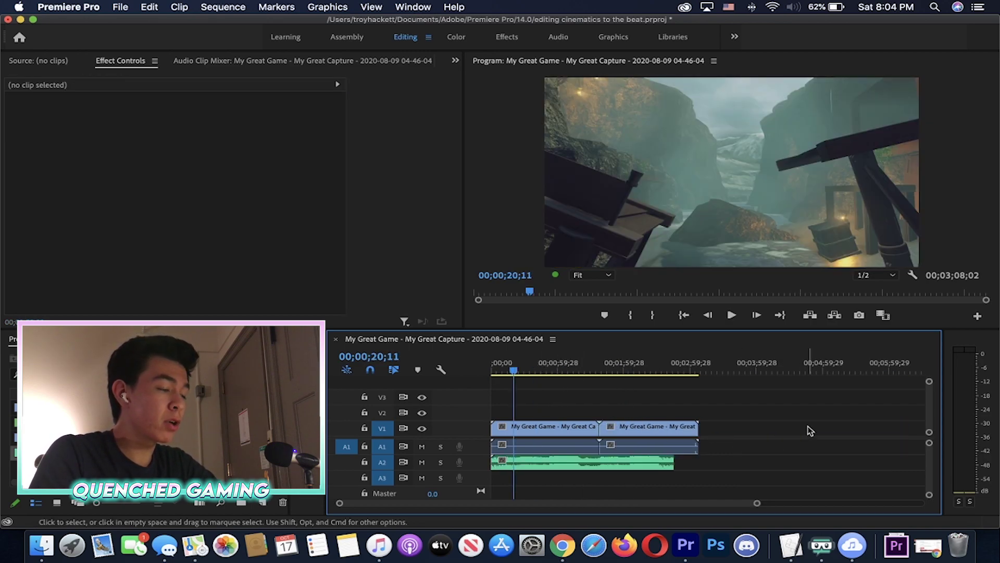
pyautogui.moveTo(731, 450); pyautogui.dragTo(583, 451)
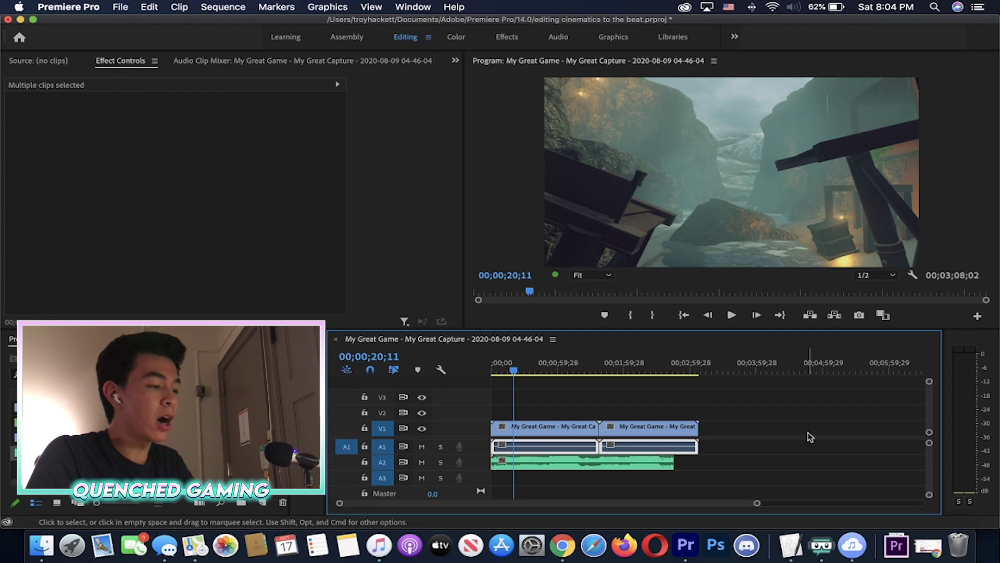
pyautogui.press('Delete')
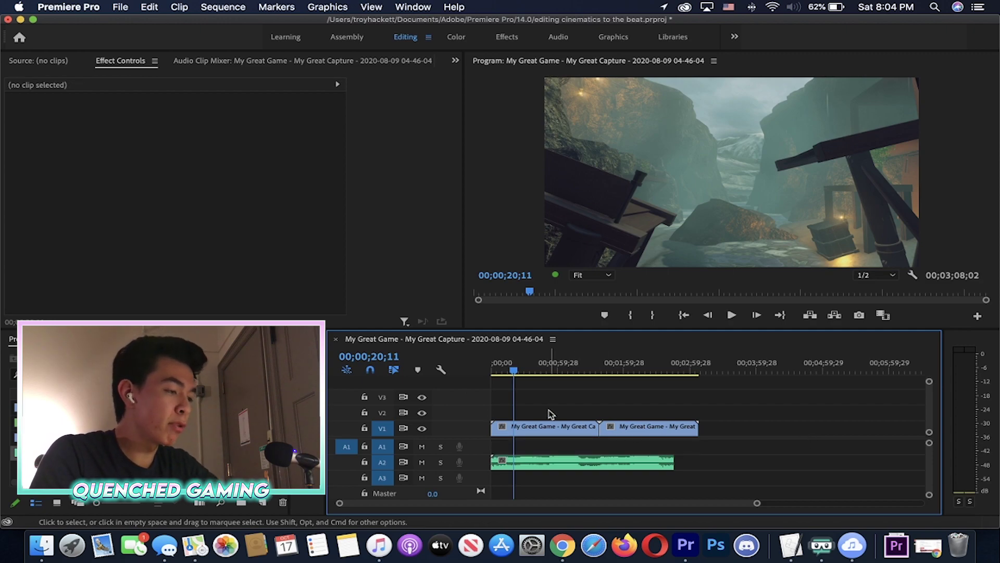
# Play the sequence from the beginning to listen to the opening of the music track
pyautogui.press('=')
pyautogui.press('=')
pyautogui.press('Home')
pyautogui.press('=')
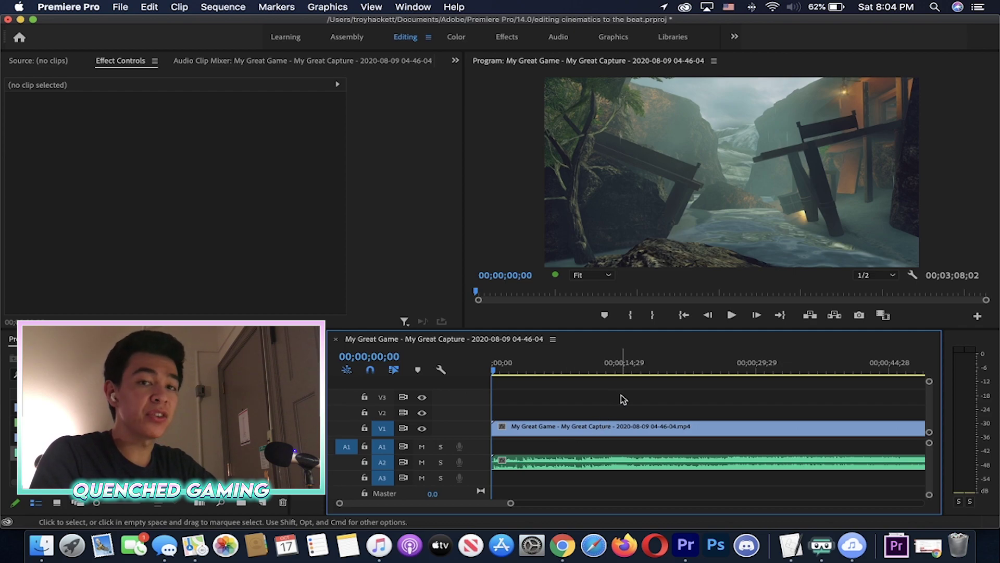
pyautogui.press('space')
pyautogui.press('=')
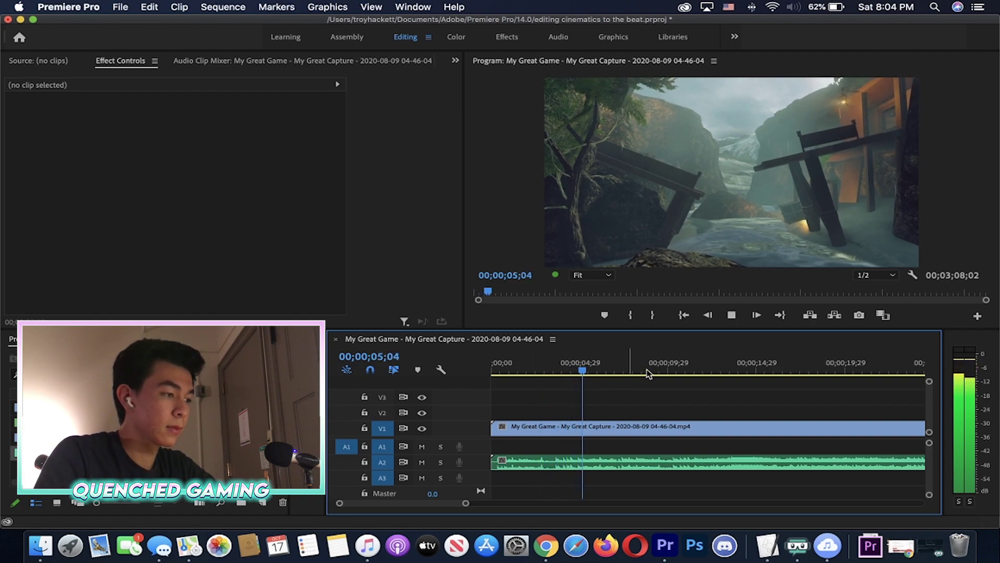
pyautogui.click(732, 315)
pyautogui.click(680, 399)
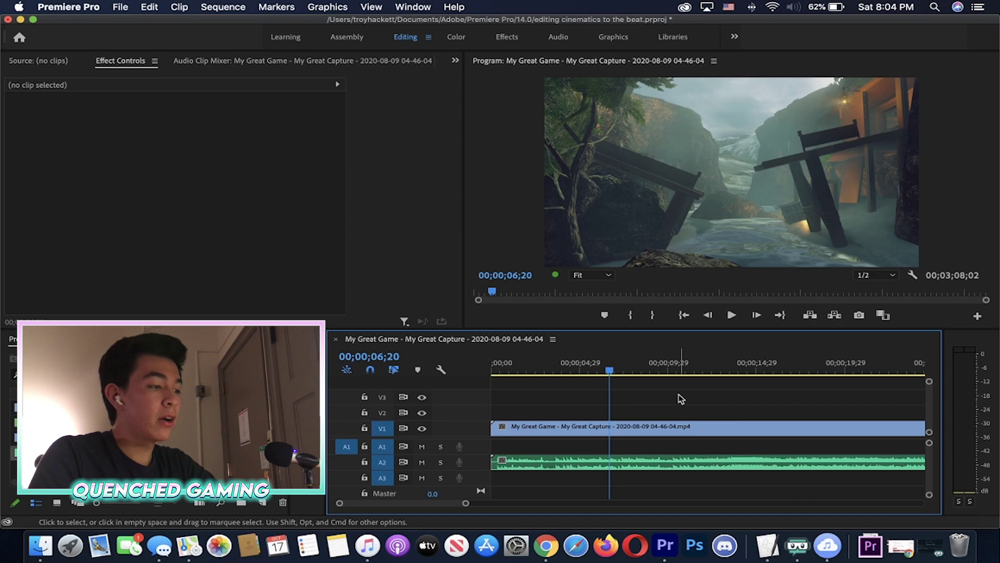
# Trim the still opening off the first cinematic clip on V1 and start it on the music's first beat at 00;00;00;10
pyautogui.click(543, 368)
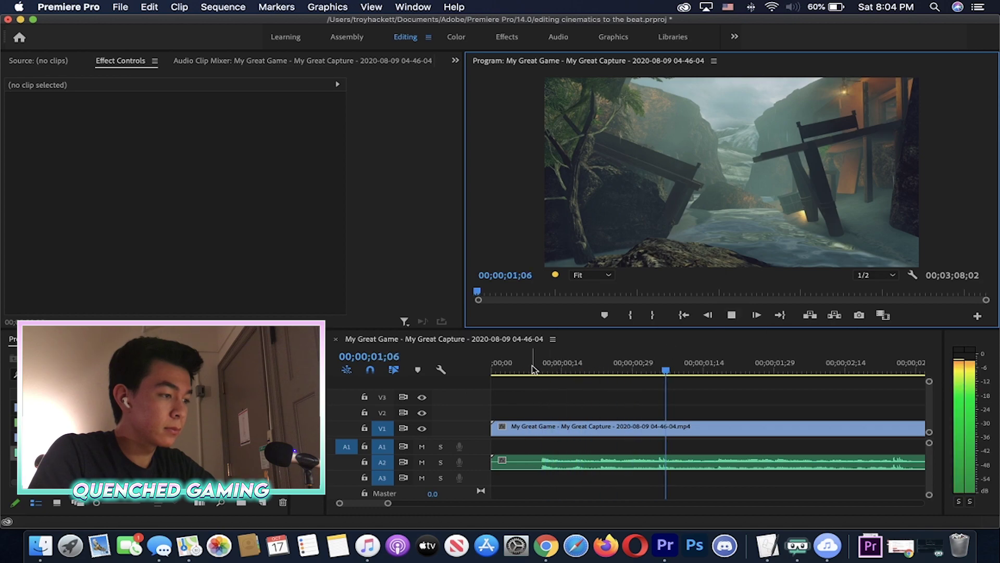
pyautogui.click(535, 366)
pyautogui.moveTo(538, 368); pyautogui.dragTo(543, 367)
pyautogui.moveTo(497, 427); pyautogui.dragTo(532, 432)
pyautogui.press('-')
pyautogui.press('-')
pyautogui.click(583, 389)
pyautogui.press('=')
pyautogui.press('=')
# Play from just before the first clip and add a sequence marker on the beat at 00;00;01;05
pyautogui.click(524, 360)
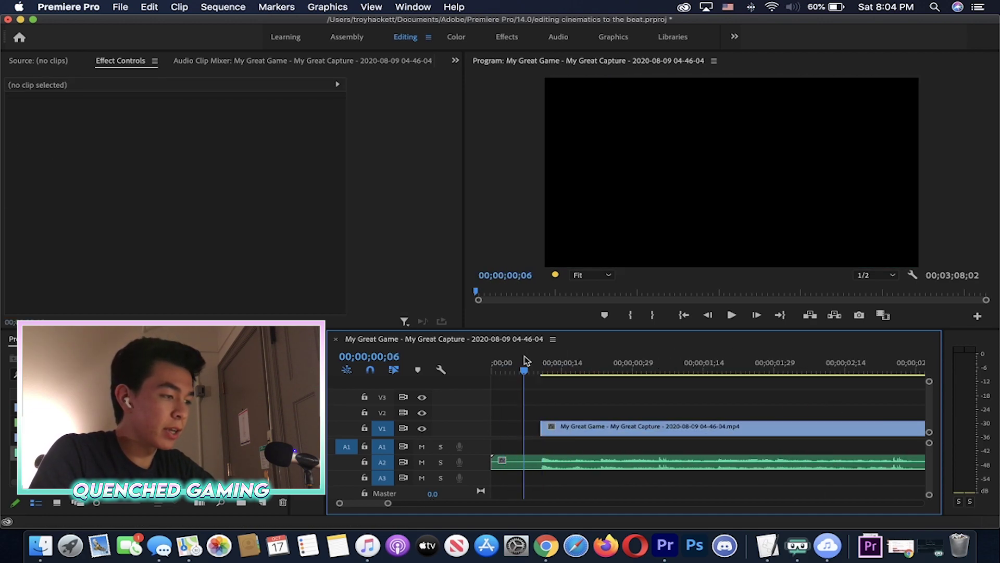
pyautogui.click(730, 315)
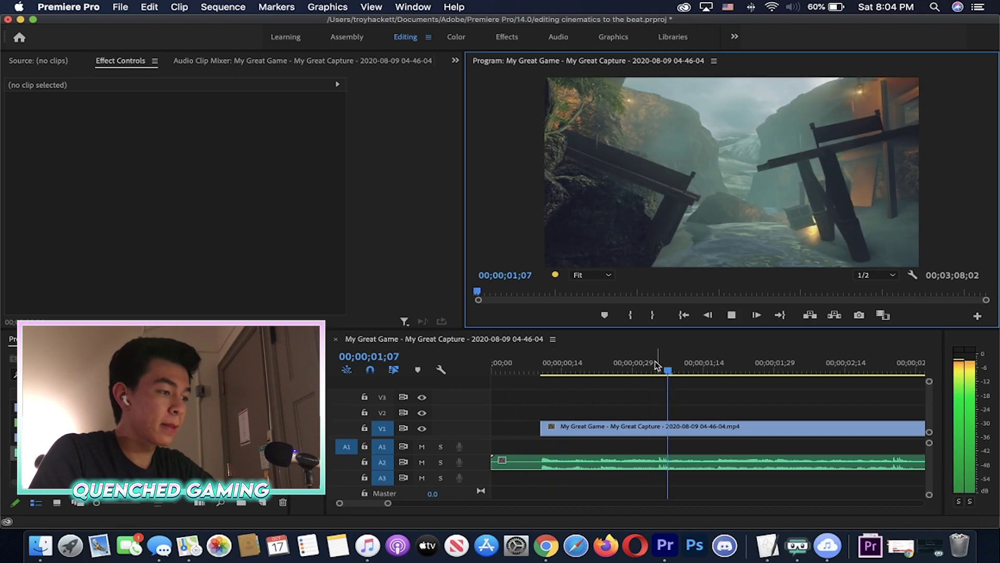
pyautogui.click(656, 364)
pyautogui.moveTo(656, 363); pyautogui.dragTo(662, 361)
pyautogui.click(604, 315)
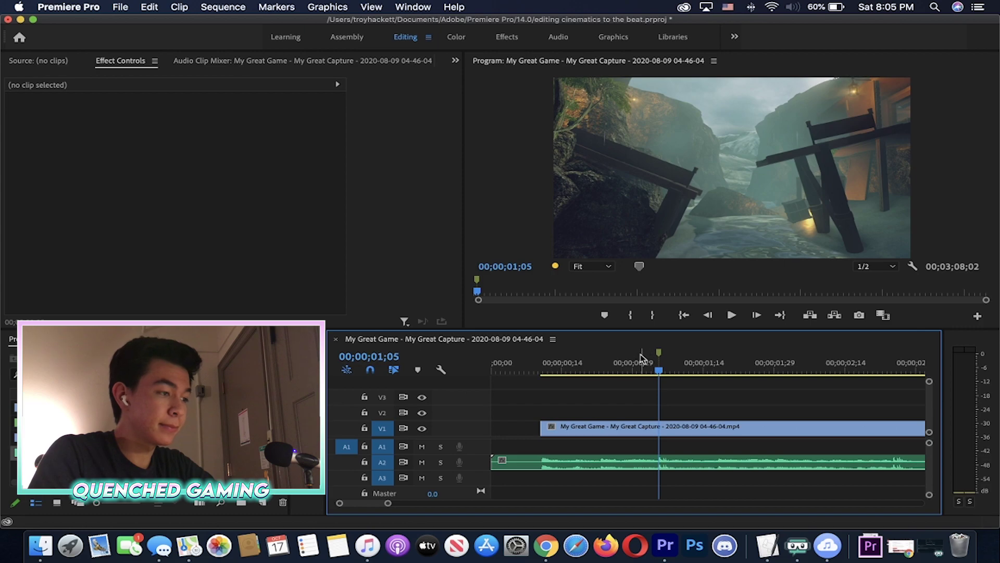
# Continue playback and add another sequence marker on the beat at 00;00;02;24
pyautogui.click(732, 315)
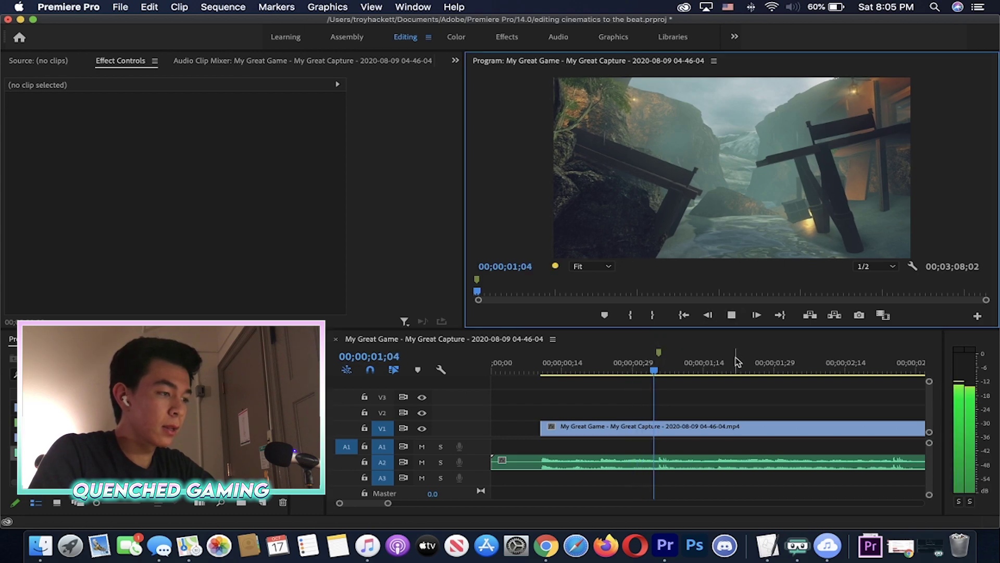
pyautogui.press('-')
pyautogui.press('=')
pyautogui.moveTo(721, 369); pyautogui.dragTo(750, 360)
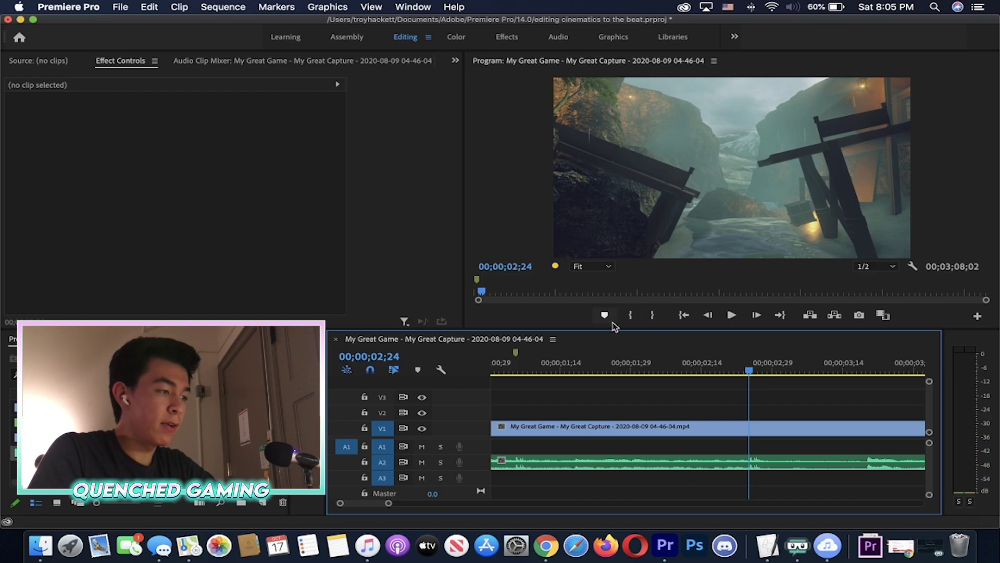
pyautogui.click(605, 315)
pyautogui.click(708, 398)
pyautogui.press('-')
pyautogui.press('-')
pyautogui.press('-')
pyautogui.press('-')
pyautogui.press('-')
pyautogui.press('=')
pyautogui.press('=')
pyautogui.press('=')
pyautogui.press('=')
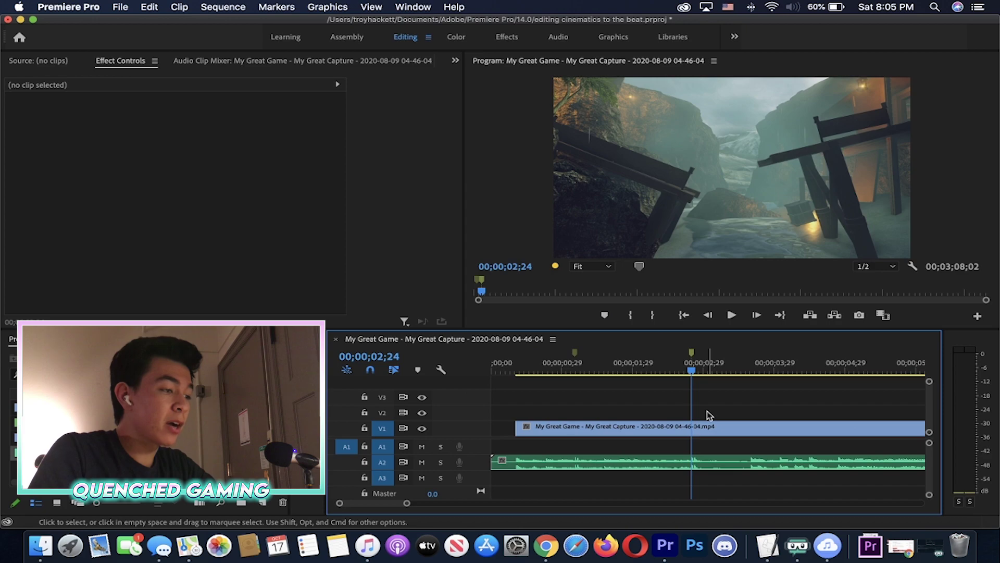
# Move the second cinematic clip from V1 to V2 above the first clip, starting at the first beat marker
pyautogui.press('-')
pyautogui.press('-')
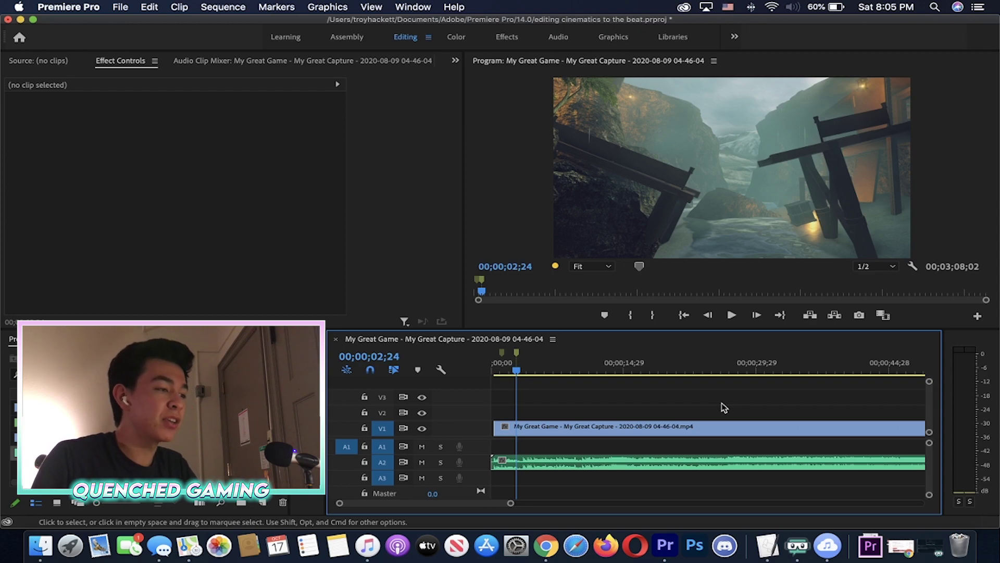
pyautogui.press('\\')
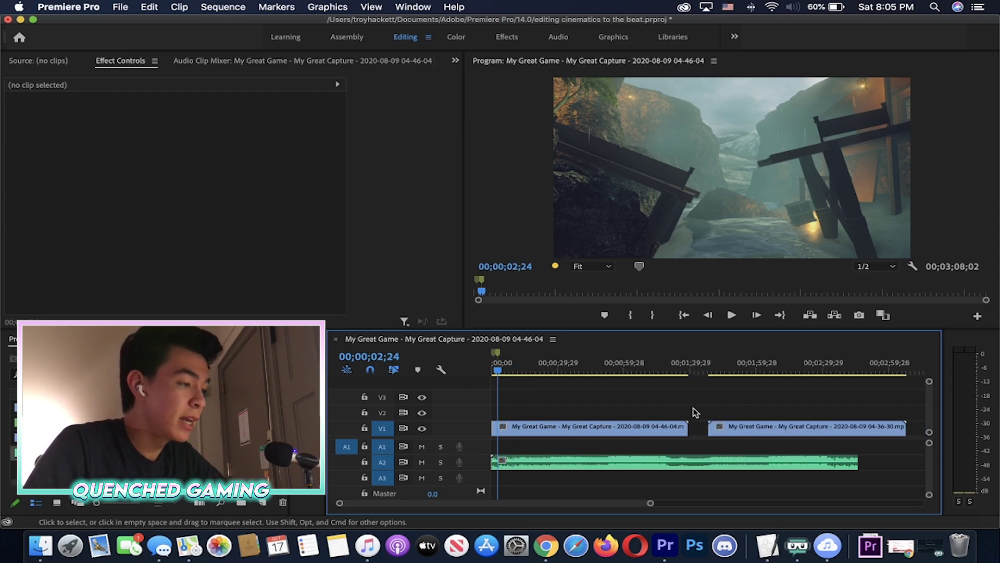
pyautogui.click(777, 427)
pyautogui.moveTo(682, 415); pyautogui.dragTo(569, 419)
pyautogui.press('\\')
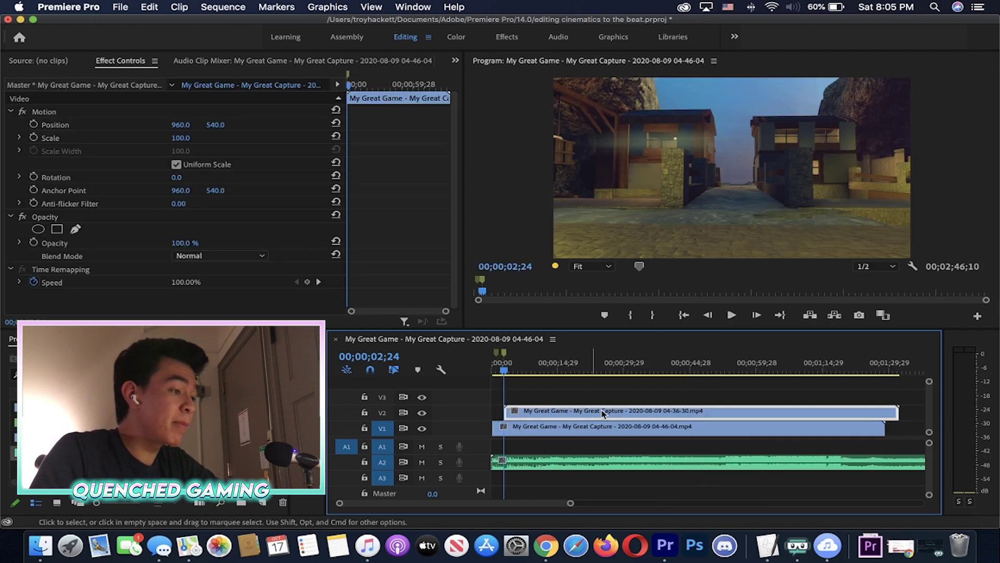
pyautogui.moveTo(664, 412); pyautogui.dragTo(551, 417)
# Play the sequence from the beginning to check the switch to the second clip at the first marker
pyautogui.press('Home')
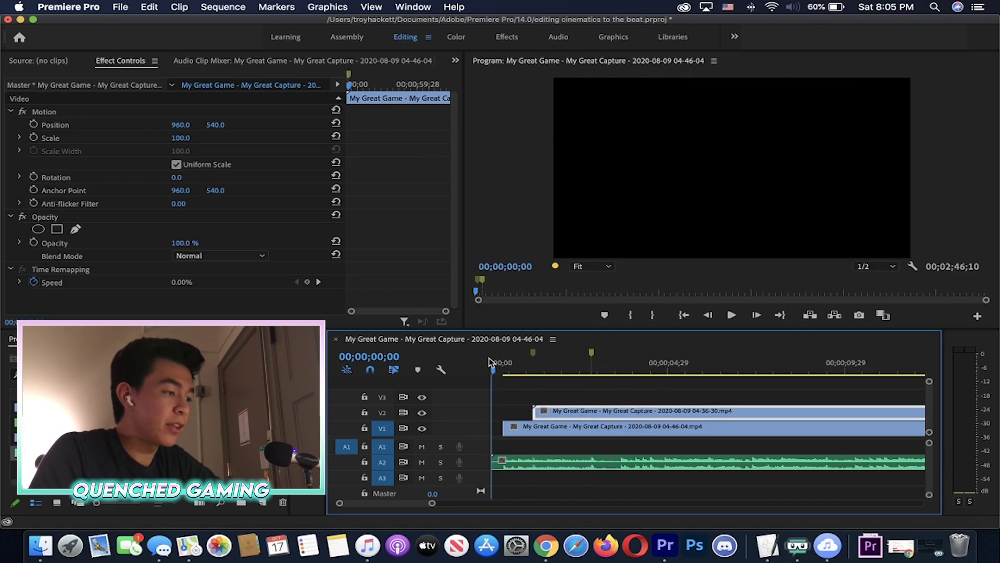
pyautogui.press('=')
pyautogui.click(731, 315)
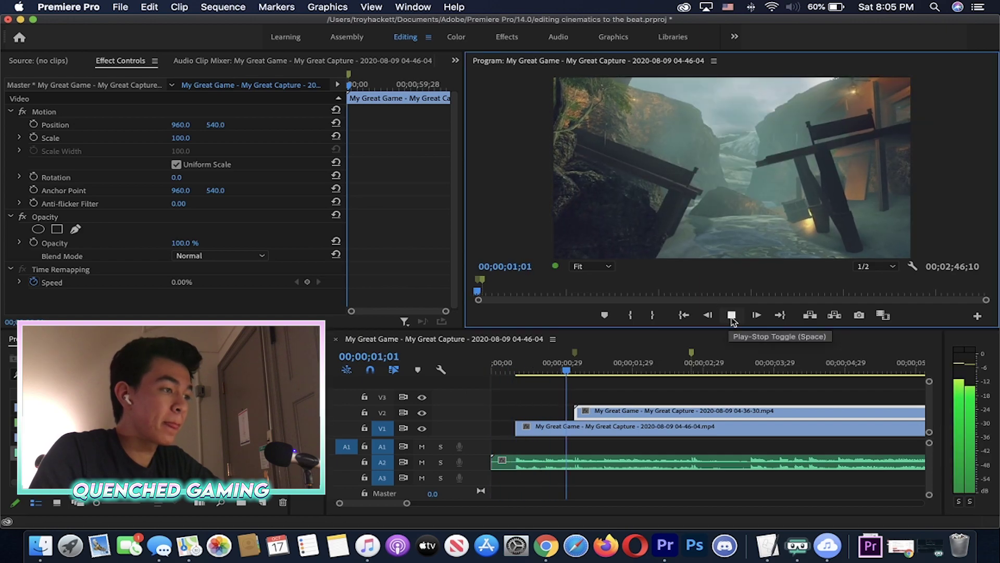
pyautogui.click(646, 369)
pyautogui.press('-')
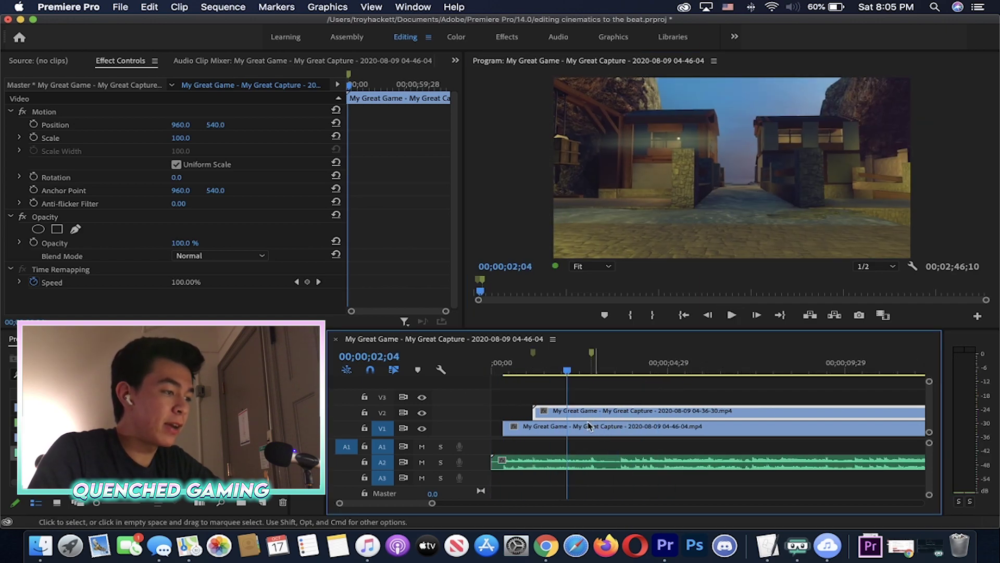
# Slide the V2 clip past both markers and check the first clip from its start to just beyond the first marker
pyautogui.moveTo(535, 411); pyautogui.dragTo(731, 414)
pyautogui.click(533, 363)
pyautogui.press('=')
pyautogui.press('=')
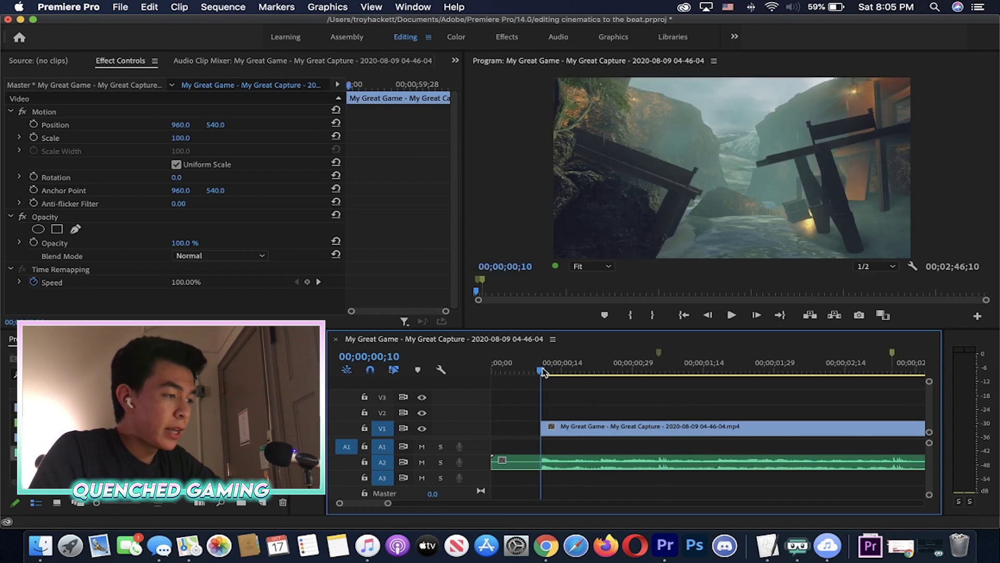
pyautogui.click(560, 369)
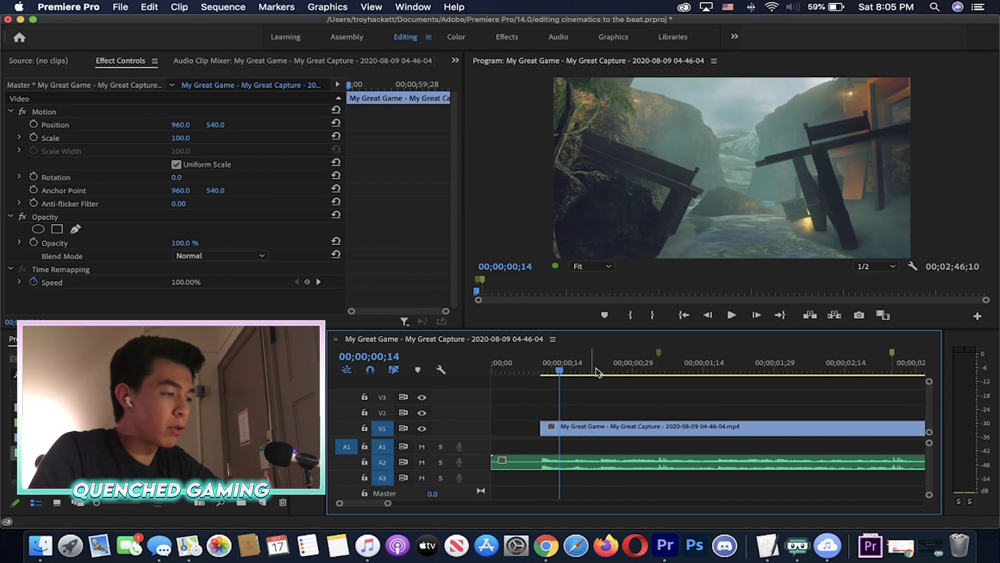
pyautogui.click(658, 354)
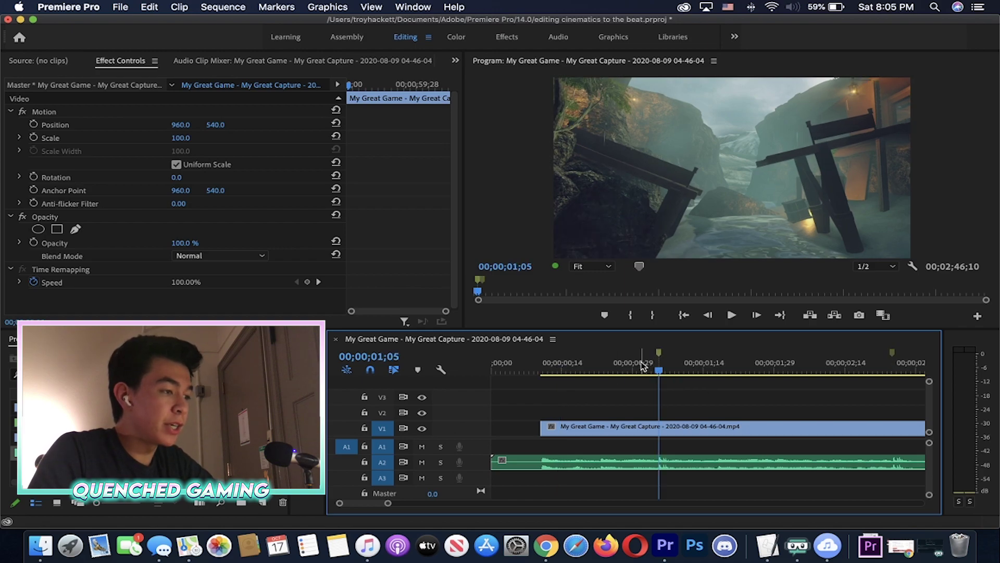
pyautogui.click(678, 365)
pyautogui.press('-')
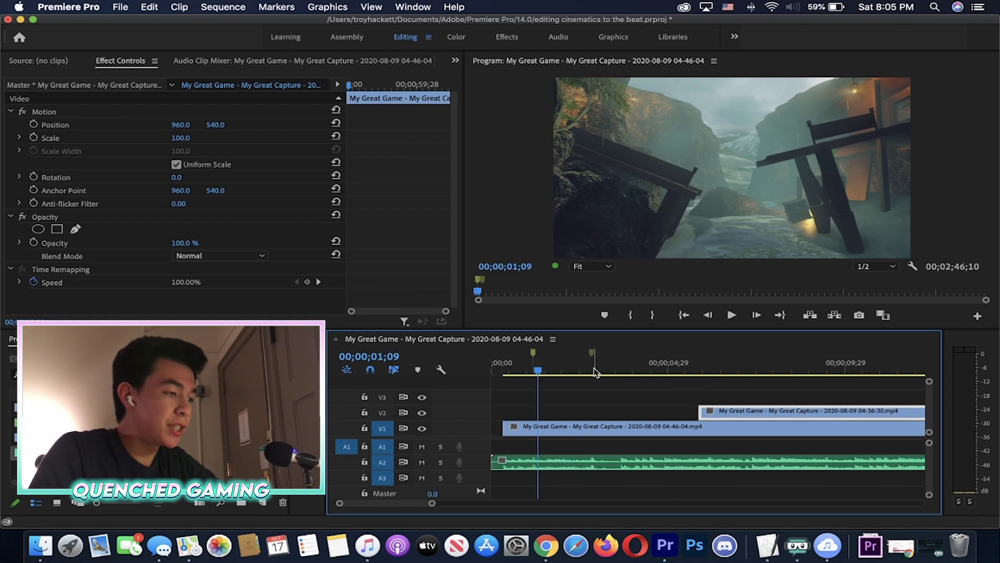
# Move the second cinematic clip on V2 so that it starts at the second beat marker, 00;00;02;24
pyautogui.click(593, 367)
pyautogui.press('=')
pyautogui.press('=')
pyautogui.press('=')
pyautogui.press('=')
pyautogui.press('=')
pyautogui.moveTo(709, 368); pyautogui.dragTo(670, 369)
pyautogui.press('-')
pyautogui.press('-')
pyautogui.moveTo(793, 415); pyautogui.dragTo(685, 419)
# Examine the first clip between its start and the first beat marker by moving the playhead through it
pyautogui.click(538, 367)
pyautogui.press('=')
pyautogui.press('=')
pyautogui.press('-')
pyautogui.click(550, 370)
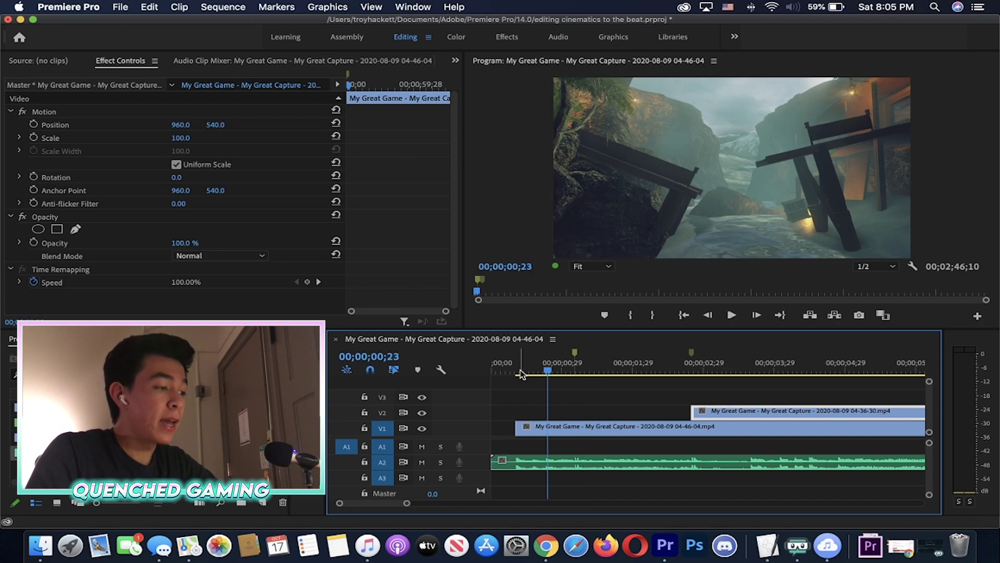
pyautogui.click(517, 371)
pyautogui.click(572, 371)
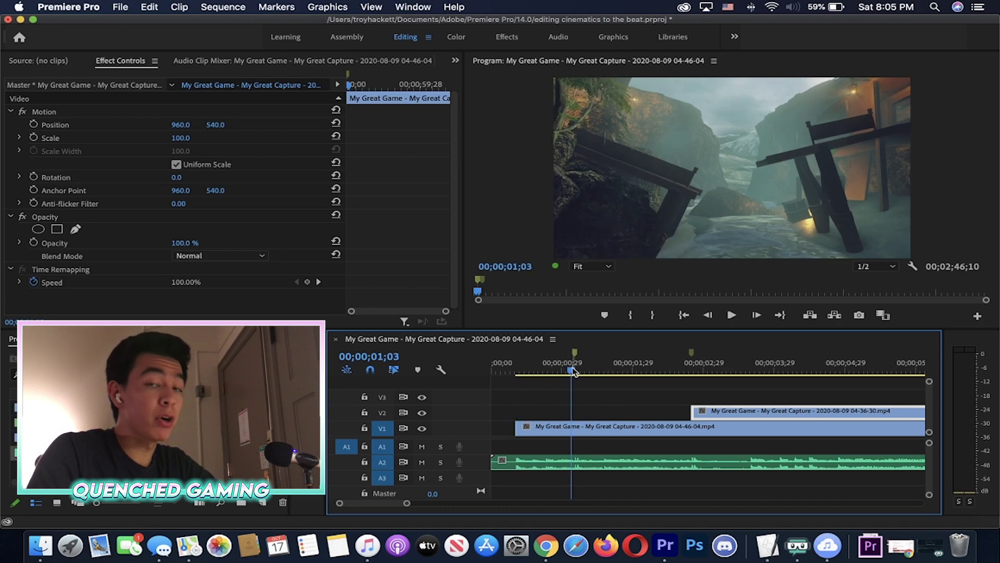
pyautogui.click(307, 410)
pyautogui.click(585, 384)
pyautogui.press('=')
pyautogui.press('=')
pyautogui.press('=')
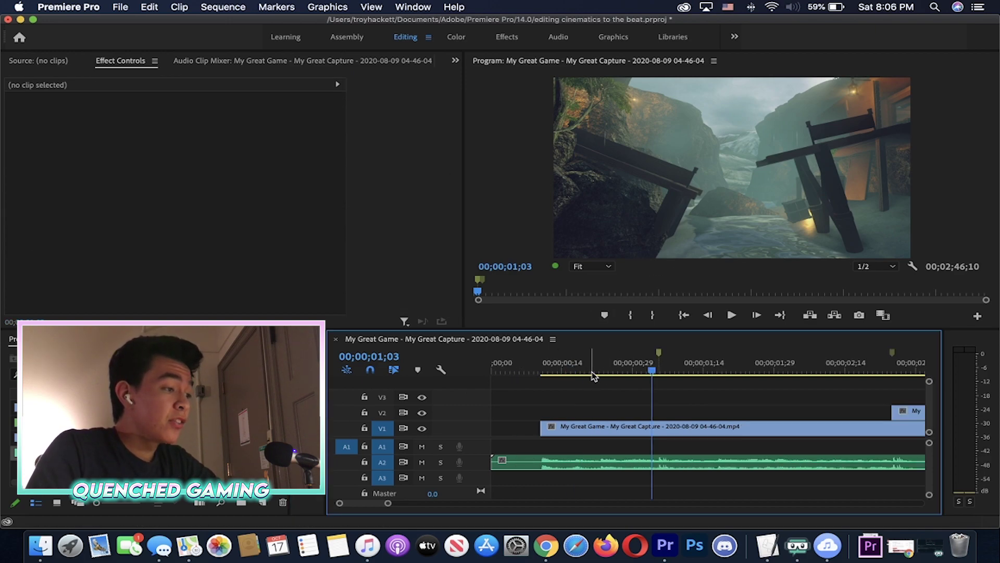
pyautogui.click(738, 372)
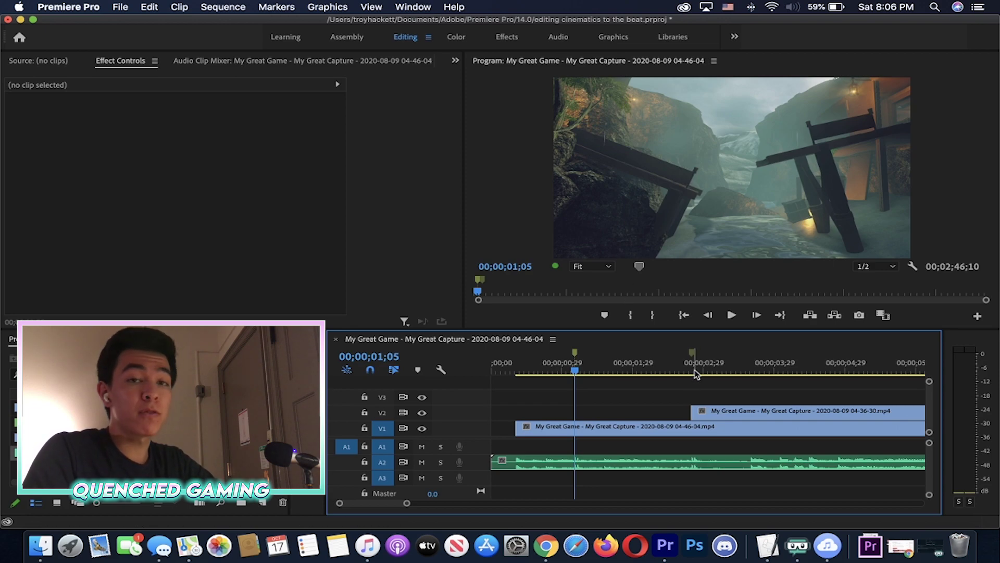
# Examine how the V2 clip's start lines up with the second marker, and return the playhead to the first marker
pyautogui.click(695, 373)
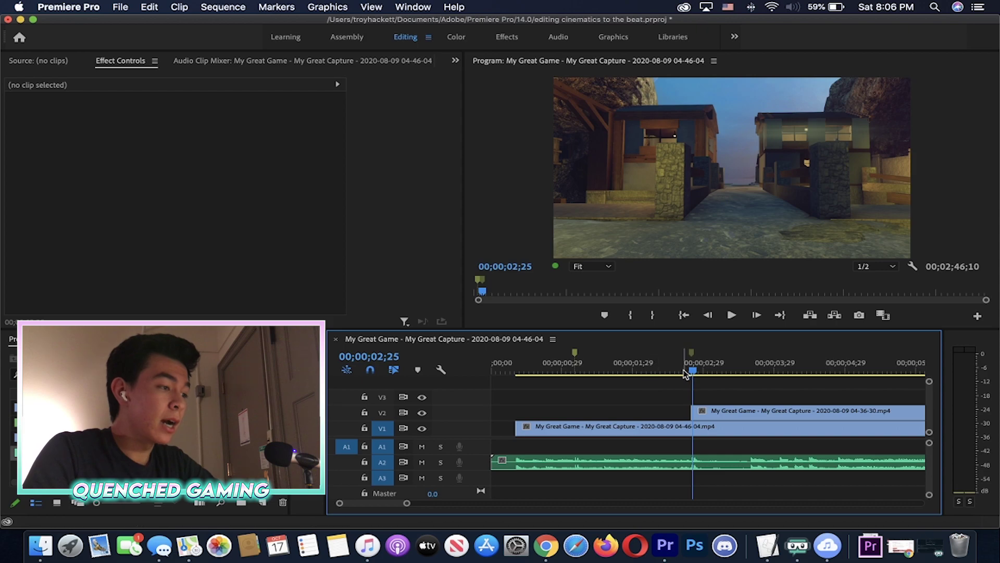
pyautogui.press('=')
pyautogui.press('=')
pyautogui.press('=')
pyautogui.click(690, 370)
pyautogui.press('-')
pyautogui.press('-')
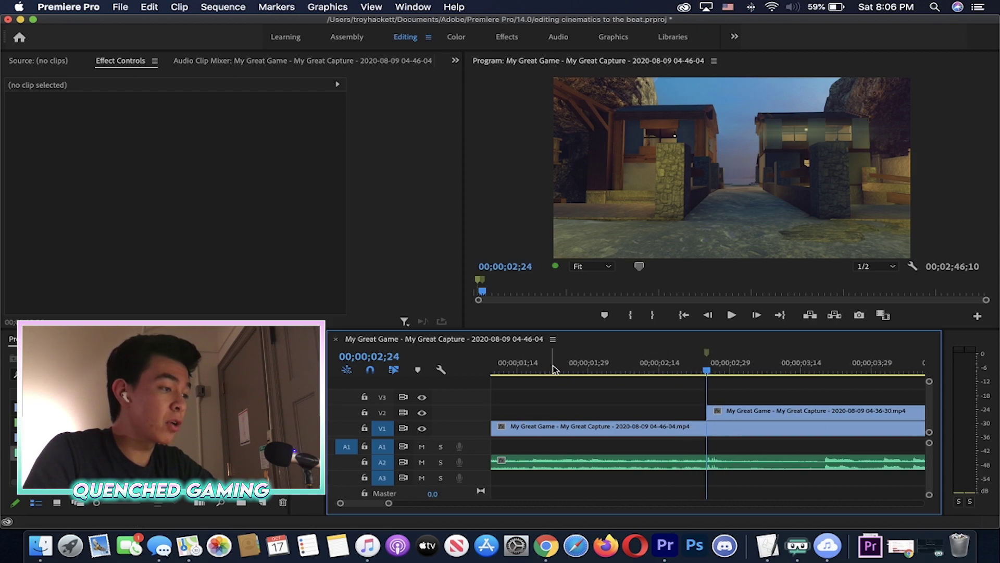
pyautogui.press('-')
pyautogui.click(553, 370)
pyautogui.press('=')
pyautogui.click(545, 370)
pyautogui.click(679, 367)
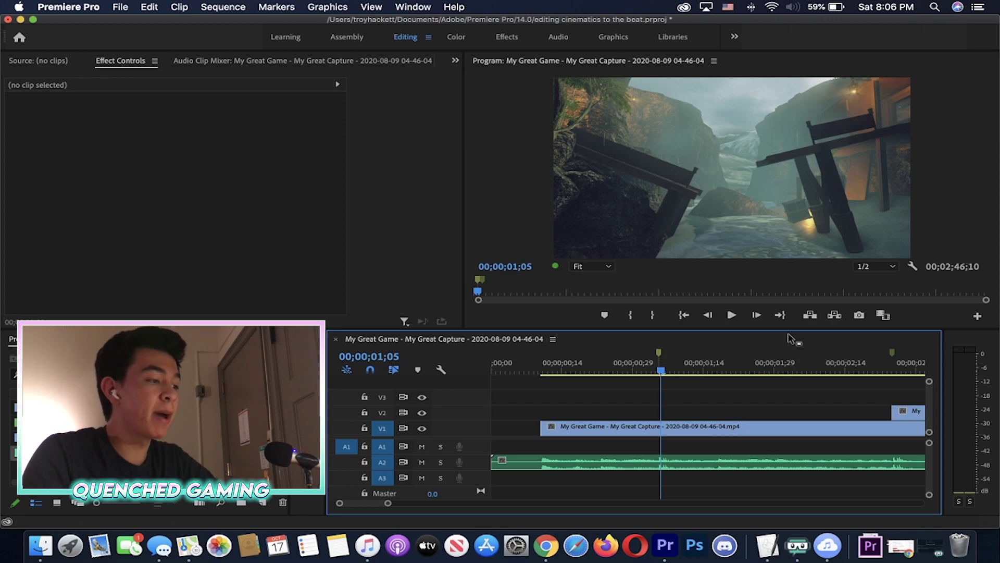
# Compare the first clip's start, the first beat marker and the stretch before the second marker against the music
pyautogui.click(671, 411)
pyautogui.press('-')
pyautogui.press('-')
pyautogui.press('=')
pyautogui.press('=')
pyautogui.click(538, 371)
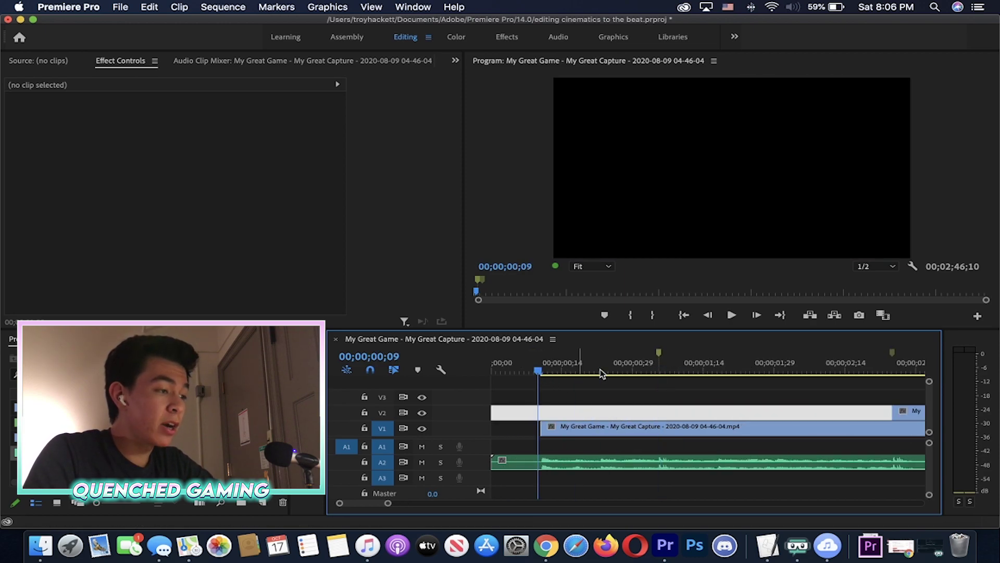
pyautogui.click(654, 373)
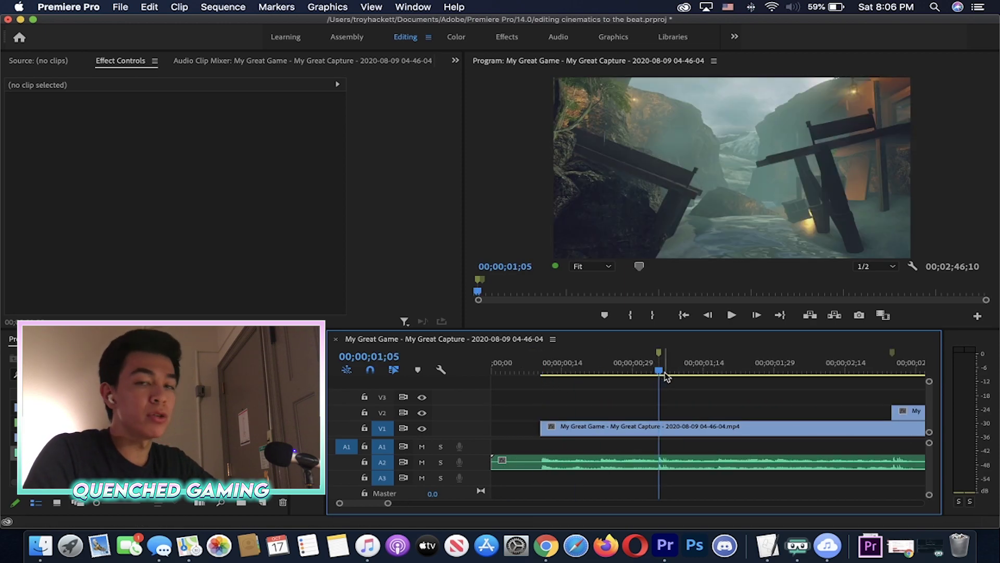
pyautogui.press('-')
pyautogui.press('-')
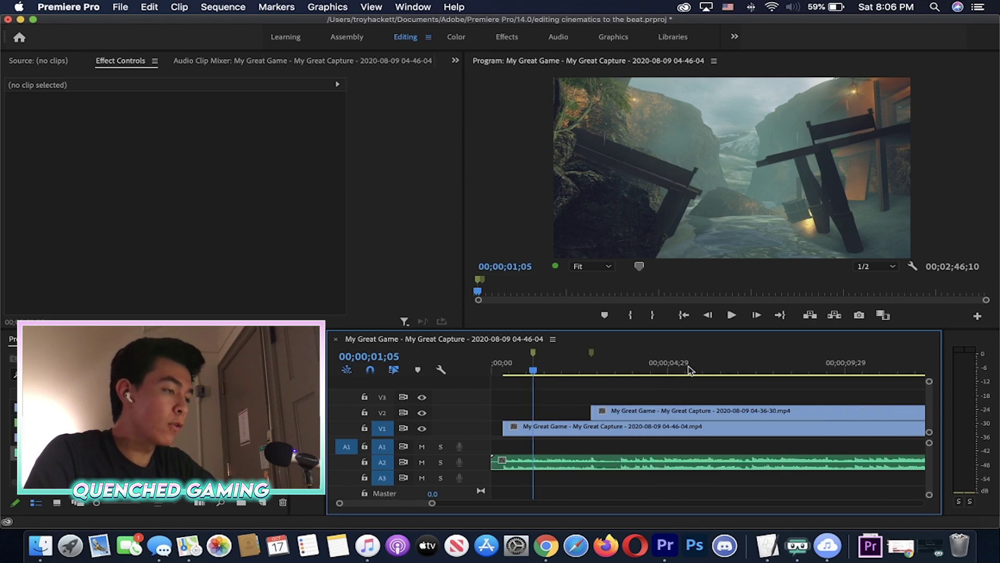
pyautogui.press('=')
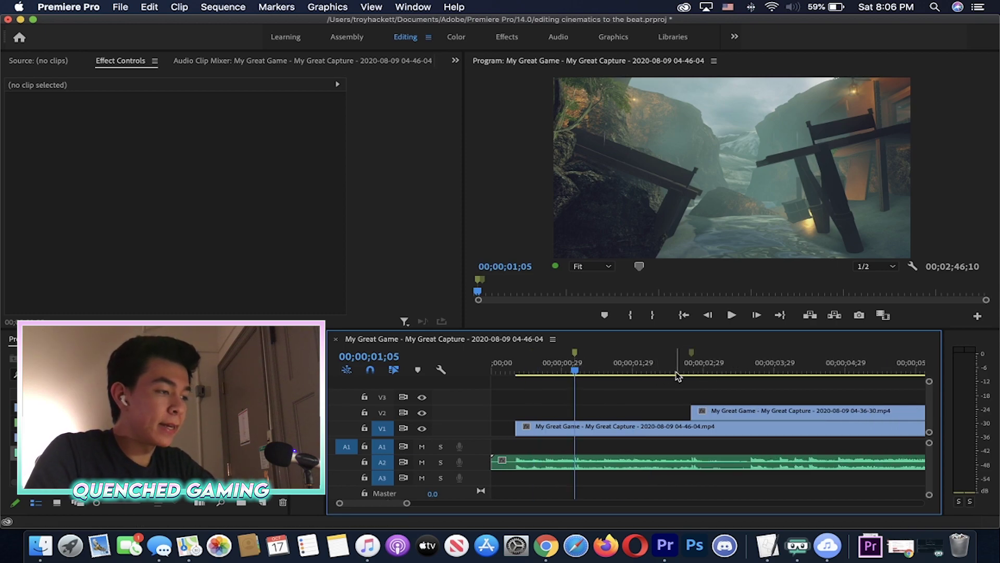
pyautogui.click(676, 372)
pyautogui.click(583, 371)
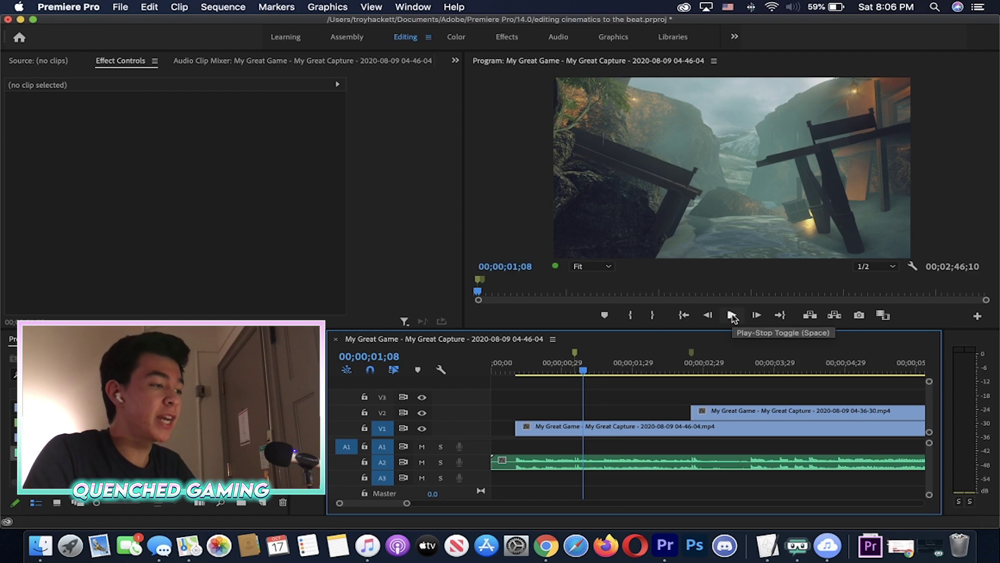
# Play the sequence from the first beat marker past the start of the V2 clip to review the cut
pyautogui.click(732, 316)
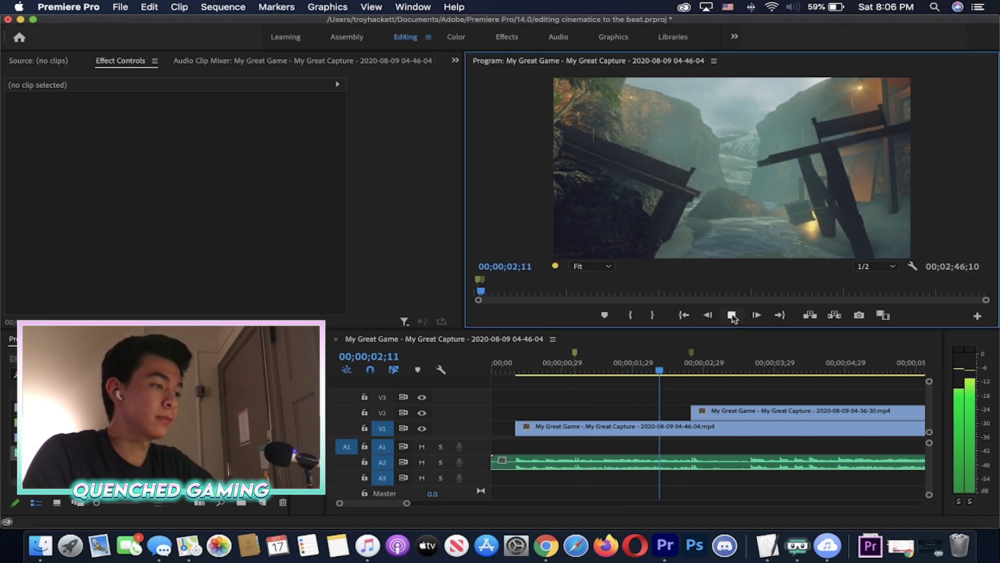
pyautogui.click(728, 356)
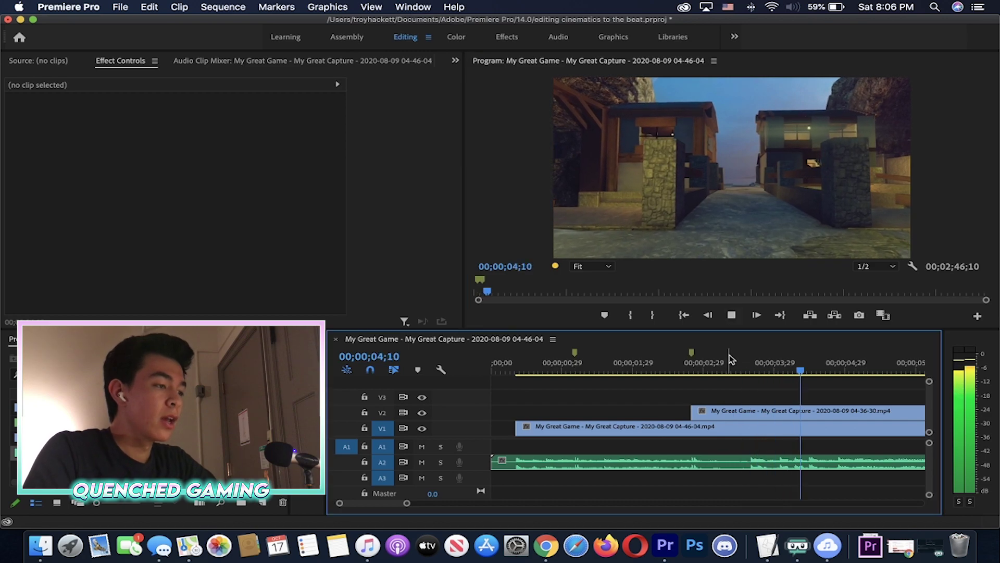
pyautogui.press('space')
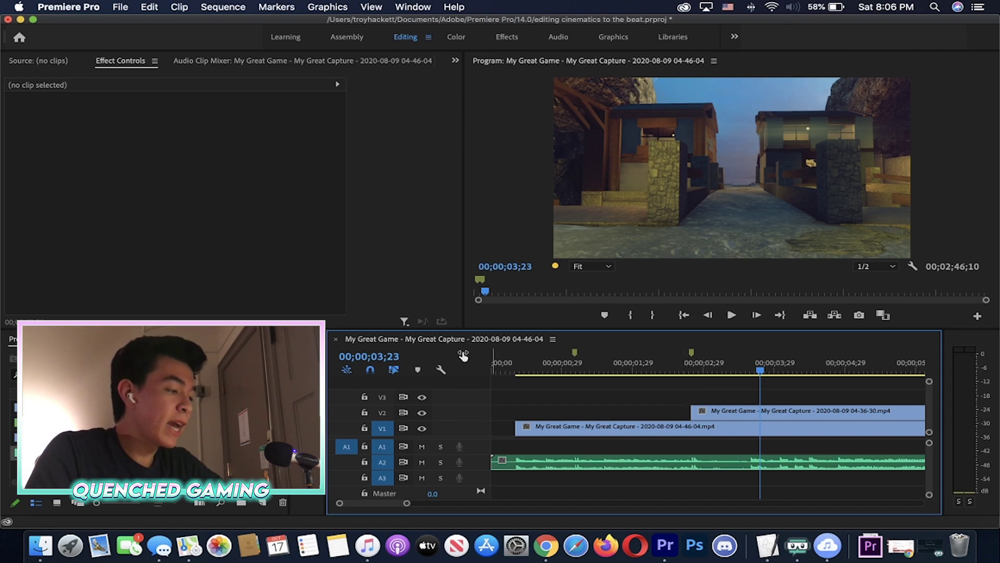
# Split the V1 clip at the second beat marker and again at about 00;00;15;00
pyautogui.press('c')
pyautogui.scroll(5, 575, 429)
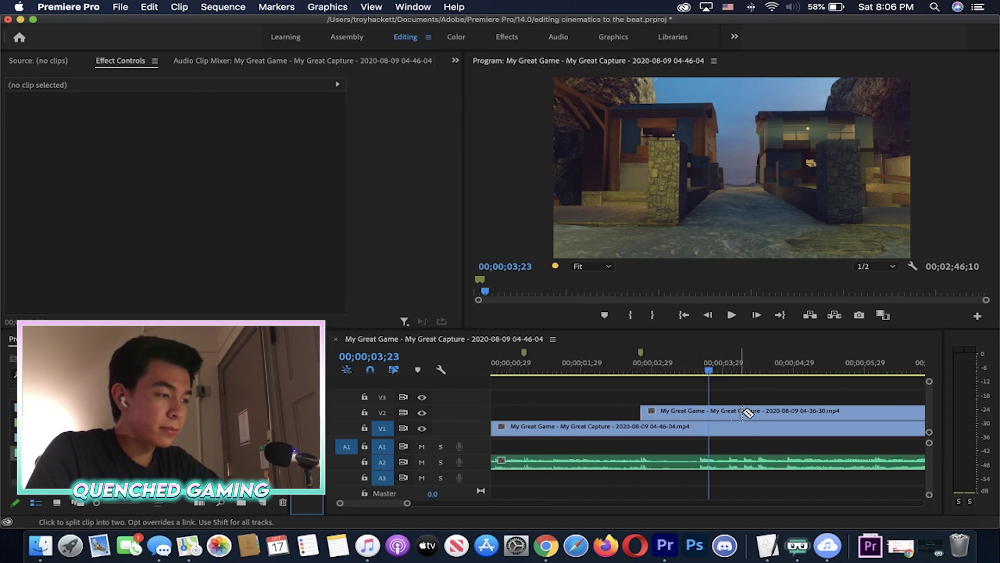
pyautogui.click(573, 429)
pyautogui.scroll(-6, 599, 424)
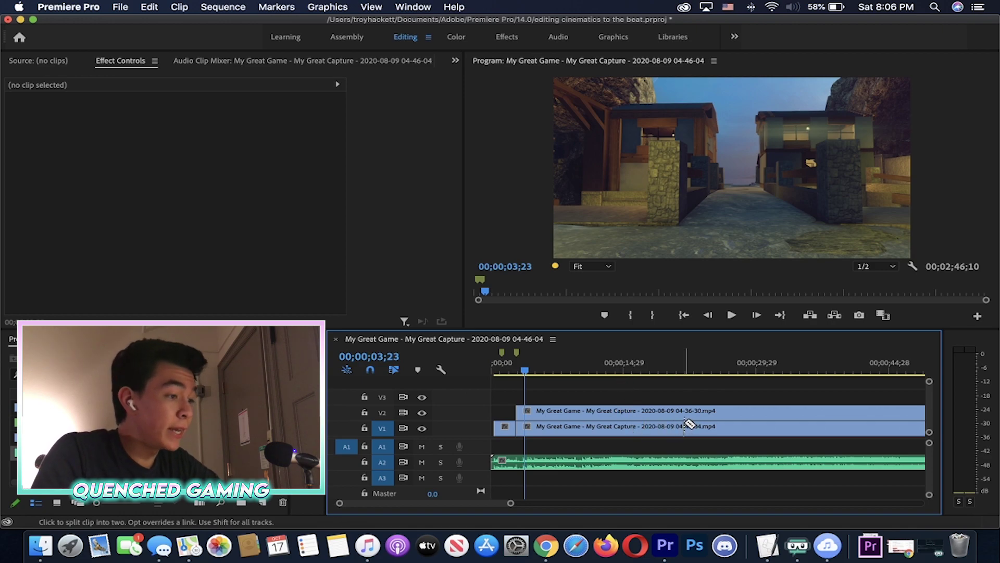
pyautogui.click(627, 426)
# Split the V2 clip in line with the second V1 cut, and park both V2 pieces at about 56 seconds
pyautogui.press('=')
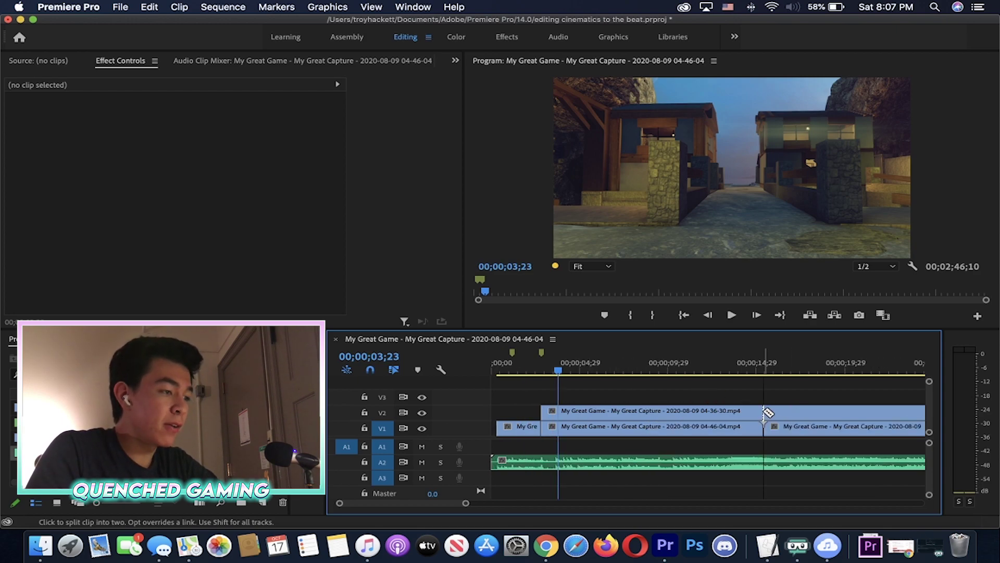
pyautogui.click(764, 412)
pyautogui.press('v')
pyautogui.press('-')
pyautogui.press('-')
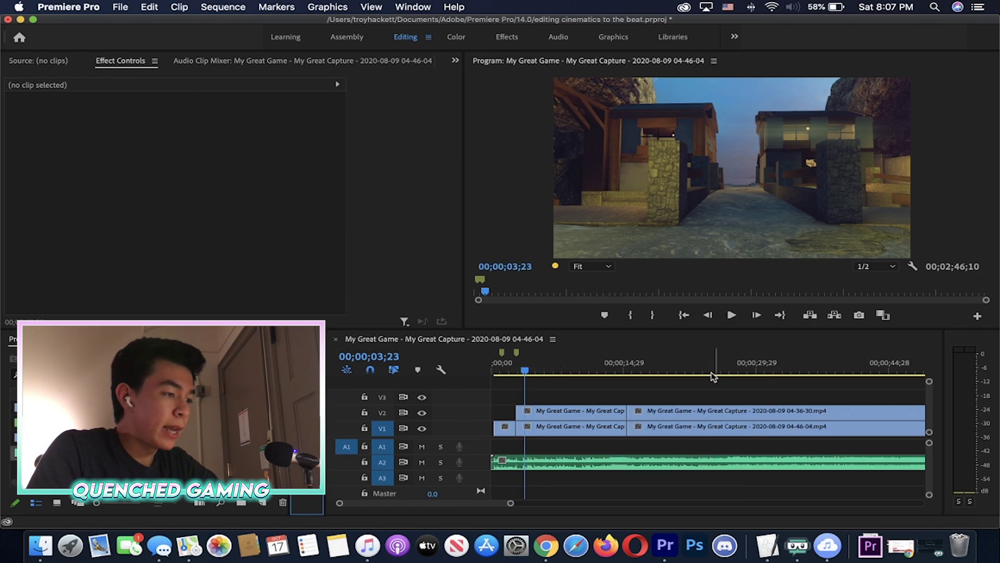
pyautogui.moveTo(536, 396); pyautogui.dragTo(806, 407)
pyautogui.click(734, 388)
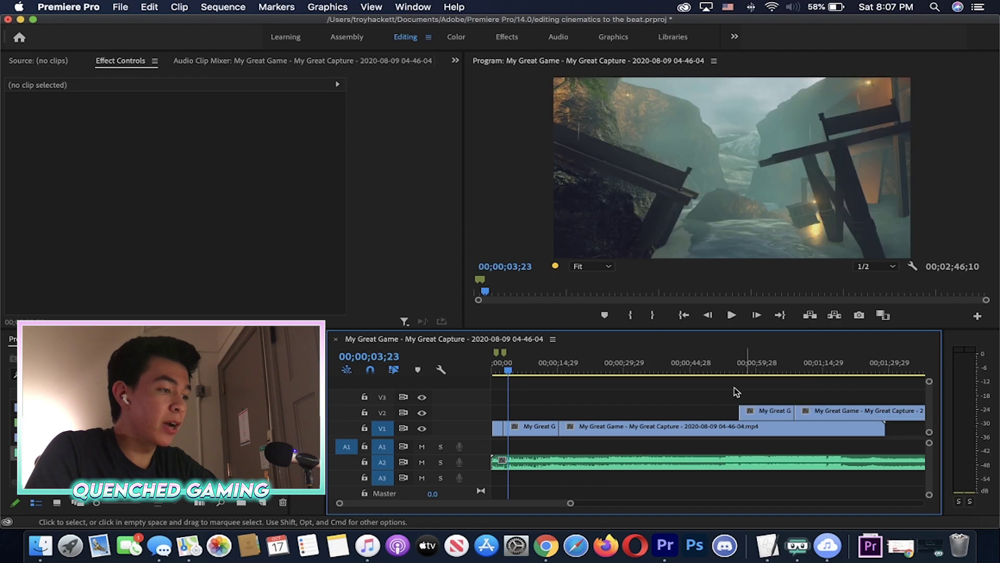
# Select the V1 piece that begins at the second beat marker and place the playhead on that marker, 00;00;02;24
pyautogui.press('=')
pyautogui.press('=')
pyautogui.press('=')
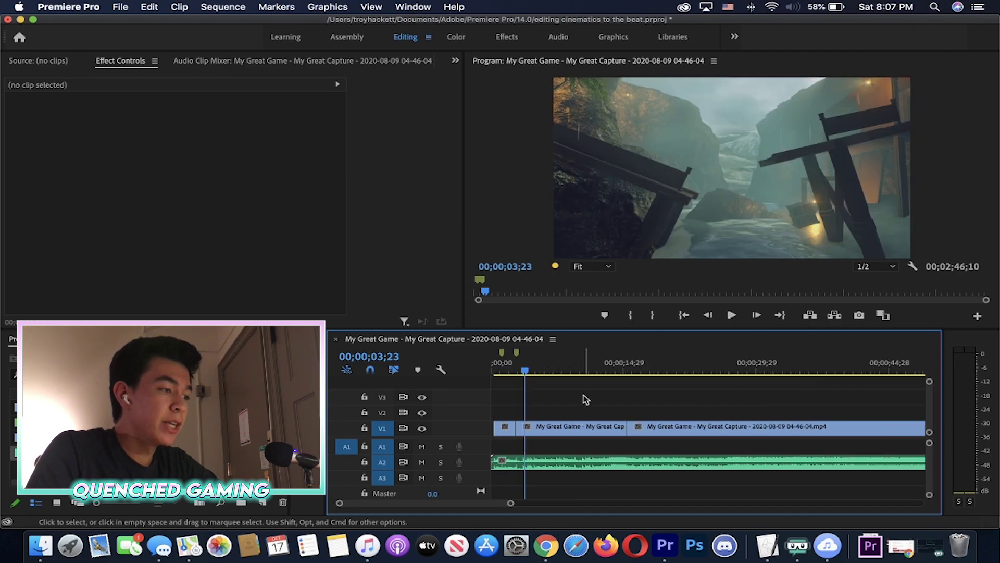
pyautogui.click(630, 428)
pyautogui.press('=')
pyautogui.press('-')
pyautogui.press('-')
pyautogui.press('-')
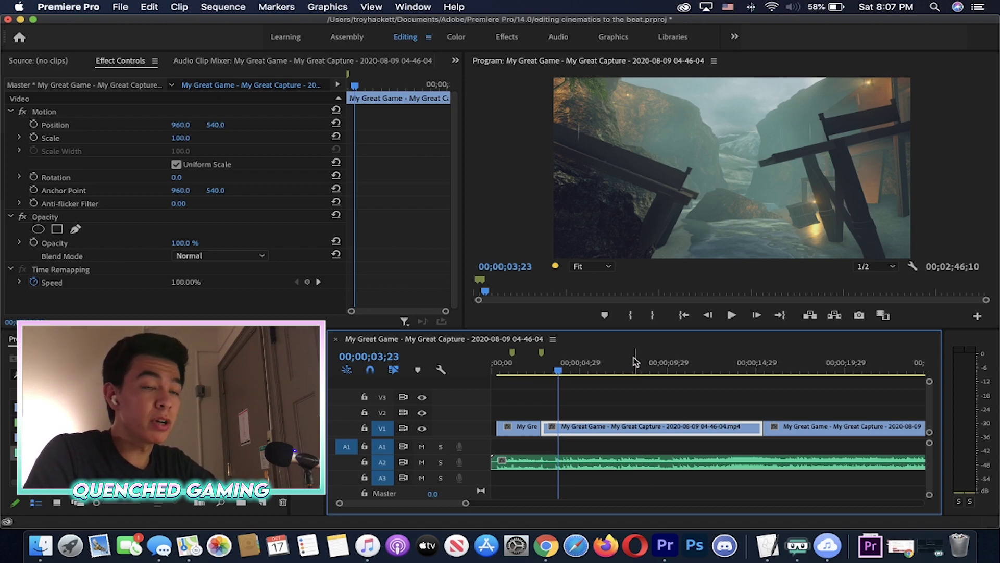
pyautogui.press('=')
pyautogui.press('=')
pyautogui.press('=')
pyautogui.click(574, 372)
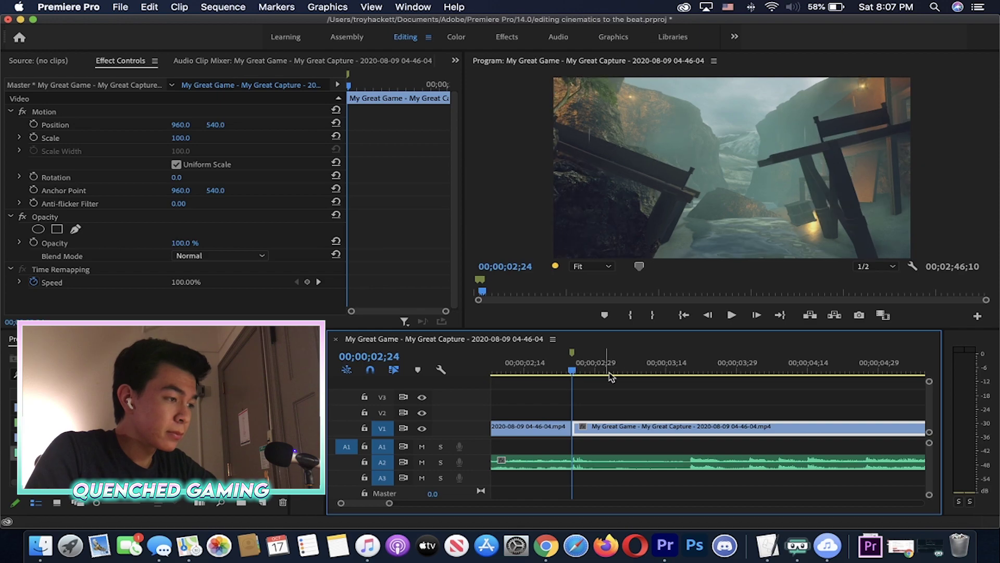
# Rate-stretch the selected V1 piece so that it starts at the second marker and ends at 00;00;02;27
pyautogui.press('r')
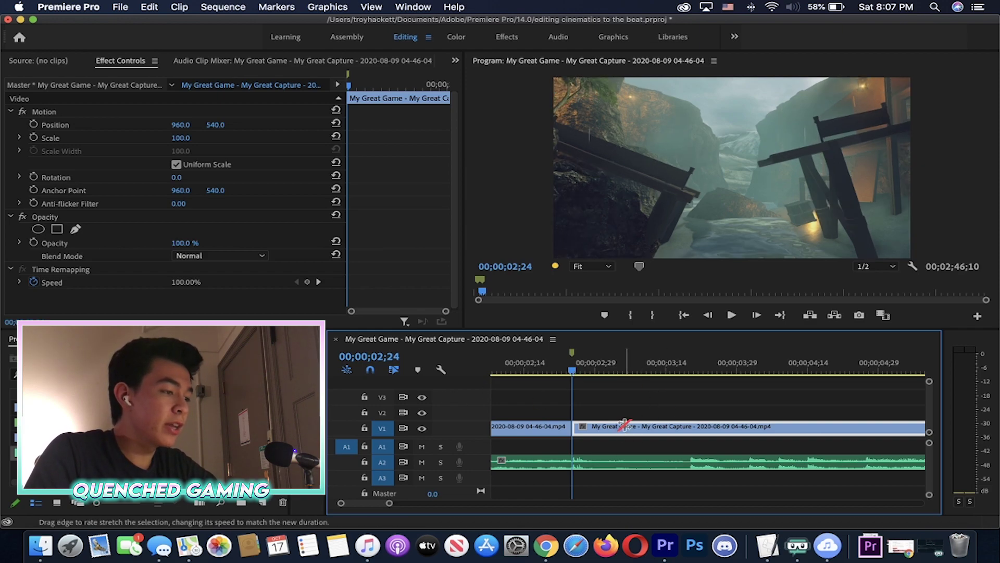
pyautogui.press('-')
pyautogui.press('-')
pyautogui.press('-')
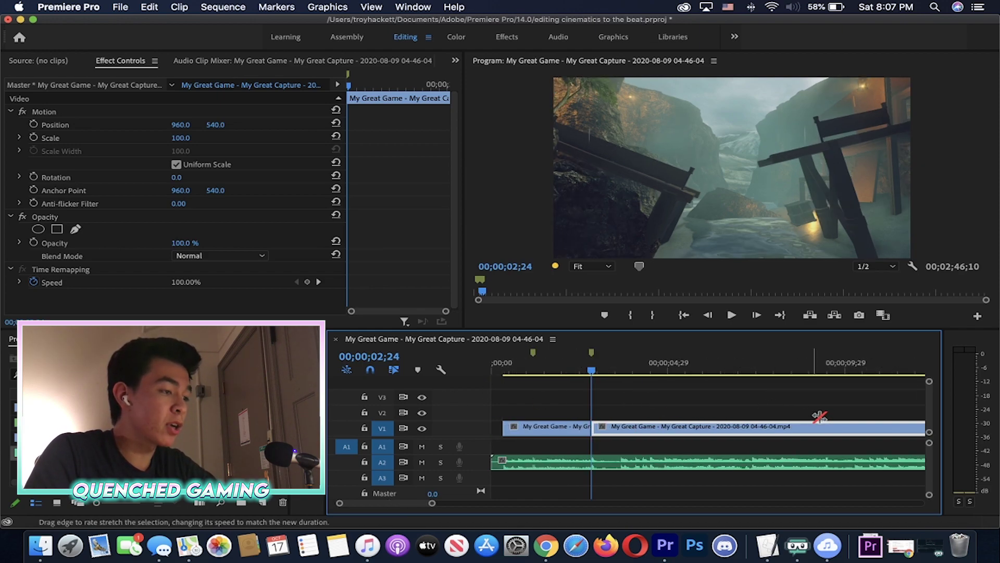
pyautogui.press('=')
pyautogui.press('=')
pyautogui.press('=')
pyautogui.press('=')
pyautogui.press('=')
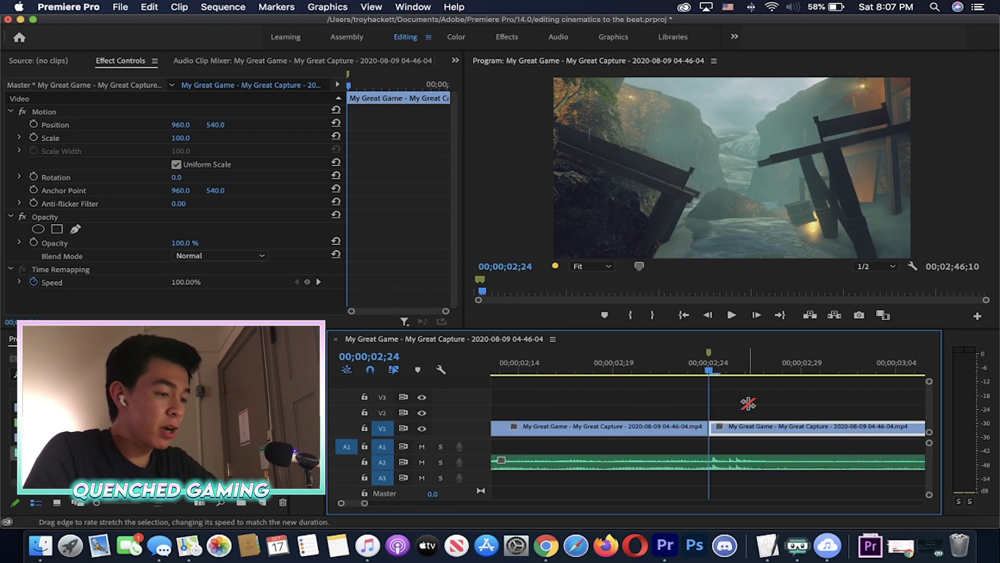
pyautogui.press('Right')
pyautogui.press('Right')
pyautogui.press('Right')
pyautogui.press('Right')
pyautogui.press('Right')
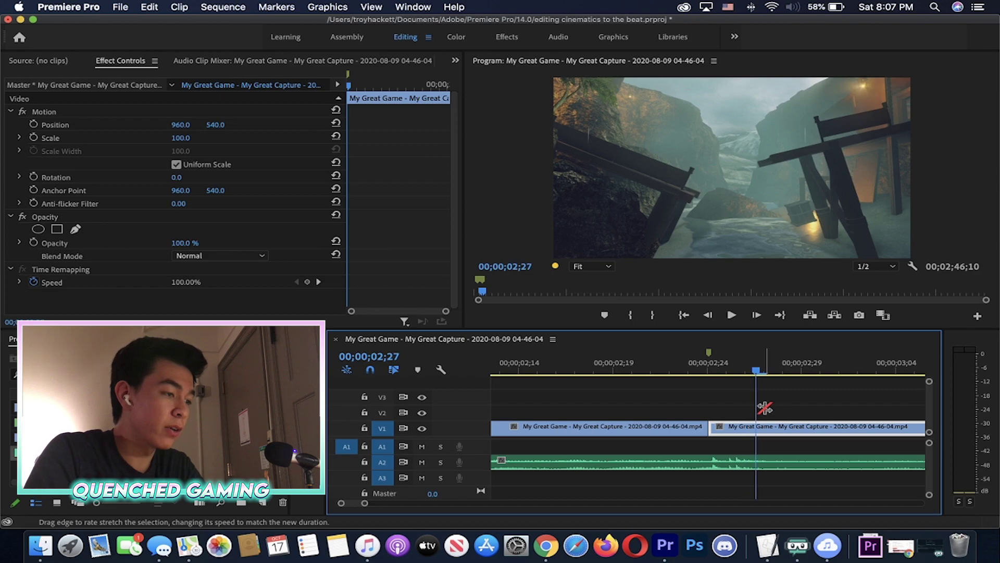
pyautogui.press('-')
pyautogui.press('-')
pyautogui.press('-')
pyautogui.press('-')
pyautogui.press('-')
pyautogui.moveTo(779, 425); pyautogui.dragTo(517, 421)
# Close the gap by moving the remaining V1 clip back against the end of the sped-up piece
pyautogui.press('-')
pyautogui.press('=')
pyautogui.press('=')
pyautogui.press('=')
pyautogui.press('-')
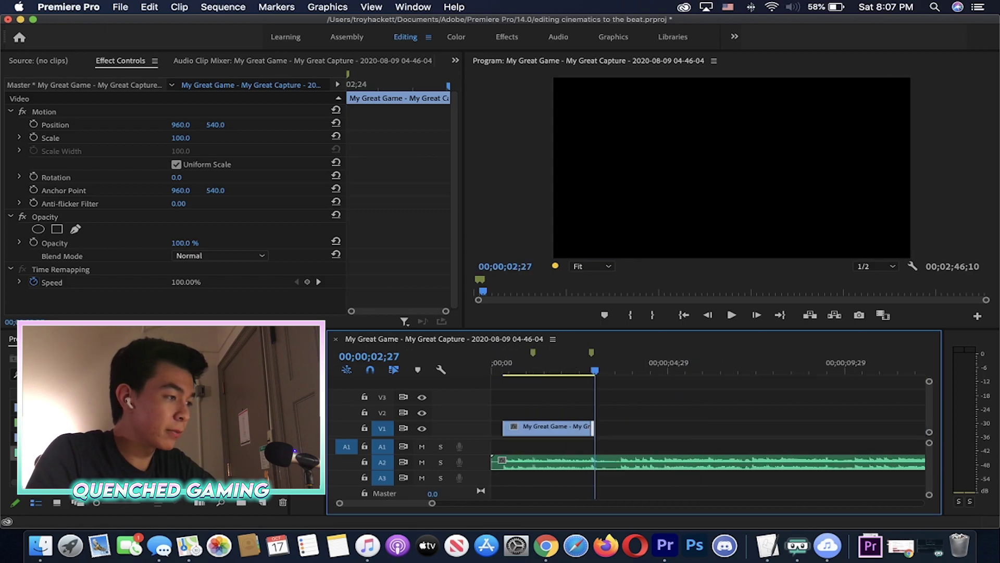
pyautogui.press('-')
pyautogui.moveTo(794, 432); pyautogui.dragTo(578, 437)
pyautogui.press('=')
pyautogui.press('=')
pyautogui.press('=')
# Play from 00;00;01;26 through the sped-up piece after the second beat marker to check it against the music
pyautogui.click(555, 361)
pyautogui.press('-')
pyautogui.press('-')
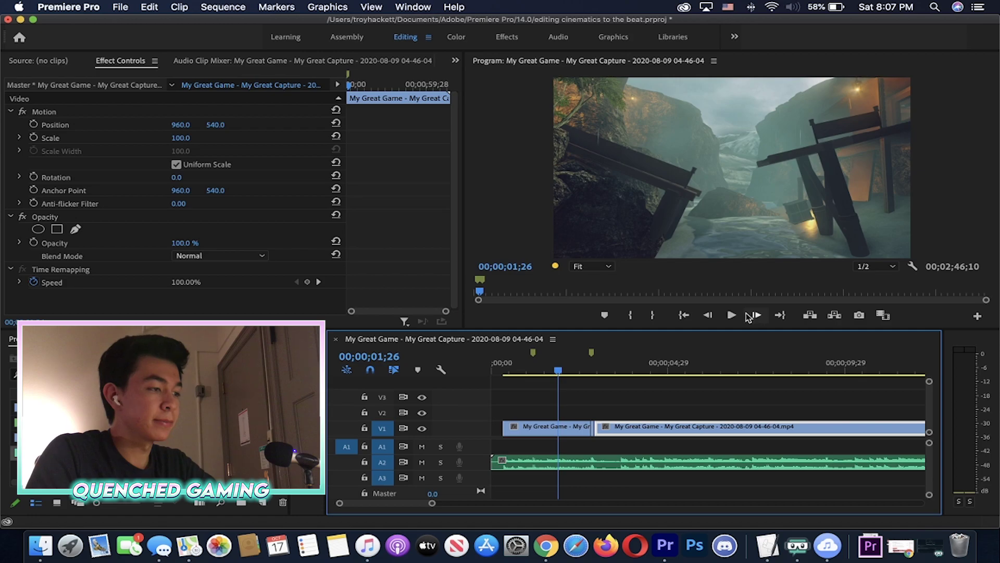
pyautogui.click(737, 315)
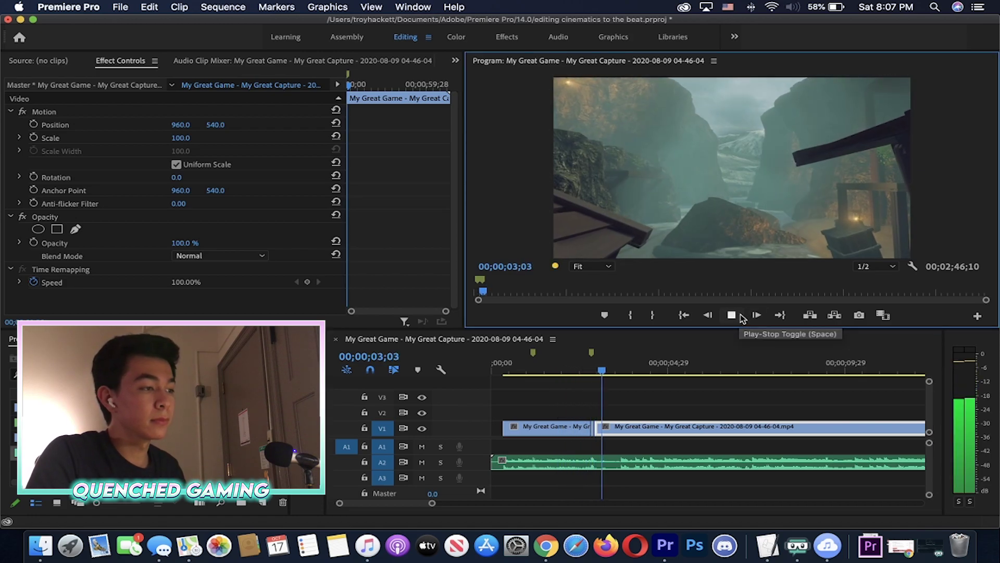
pyautogui.click(631, 359)
pyautogui.press('=')
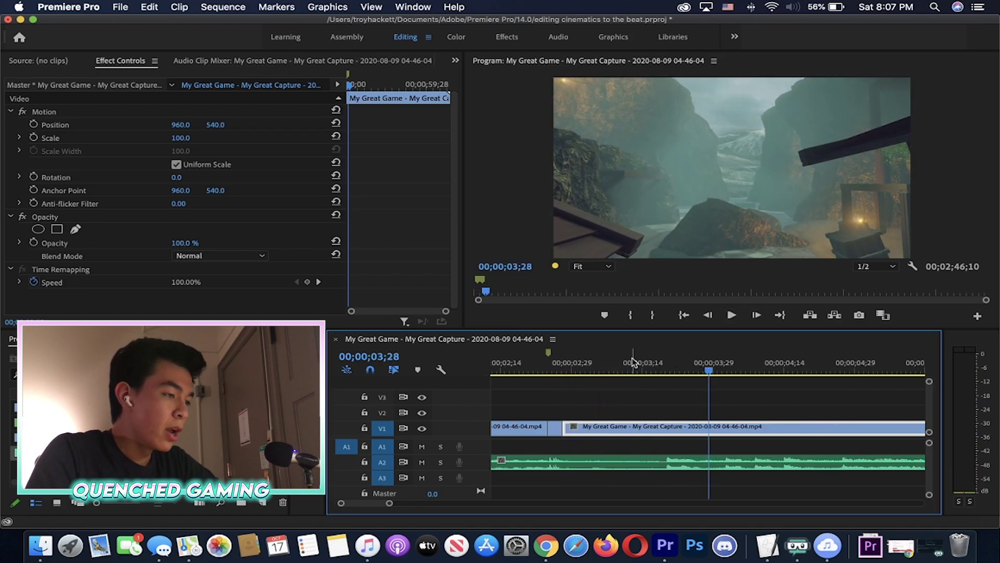
# Examine the stretch from just before the second marker up to 00;00;03;24 by moving the playhead, and clear the clip selection
pyautogui.press('-')
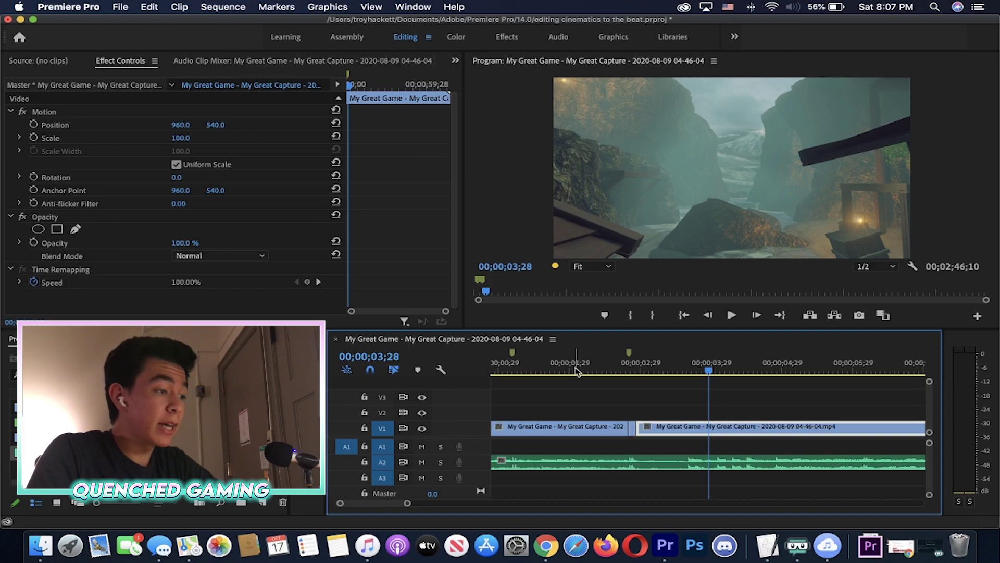
pyautogui.click(609, 369)
pyautogui.moveTo(612, 370); pyautogui.dragTo(698, 370)
pyautogui.click(668, 403)
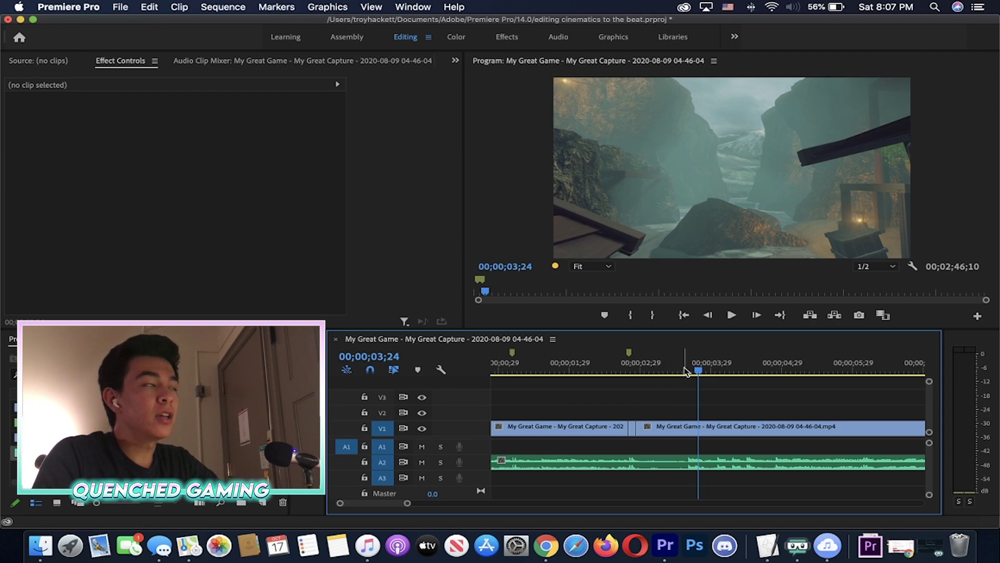
pyautogui.press('-')
pyautogui.press('-')
pyautogui.press('-')
pyautogui.press('=')
pyautogui.press('=')
pyautogui.press('=')
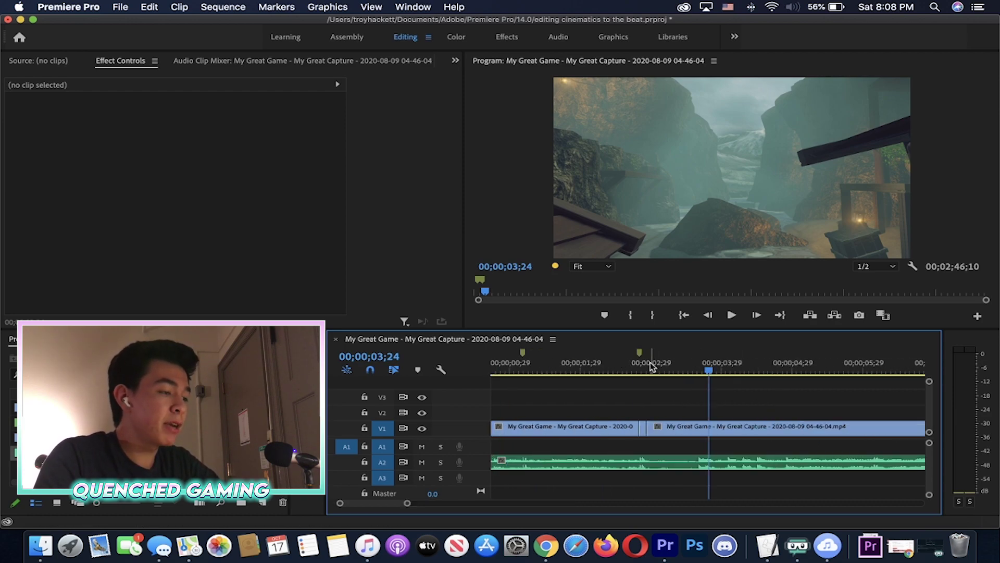
# Rate-stretch the sped-up V1 piece shorter so that it ends at 00;00;02;26
pyautogui.click(650, 367)
pyautogui.press('=')
pyautogui.press('=')
pyautogui.press('=')
pyautogui.click(695, 369)
pyautogui.press('=')
pyautogui.moveTo(697, 371); pyautogui.dragTo(671, 371)
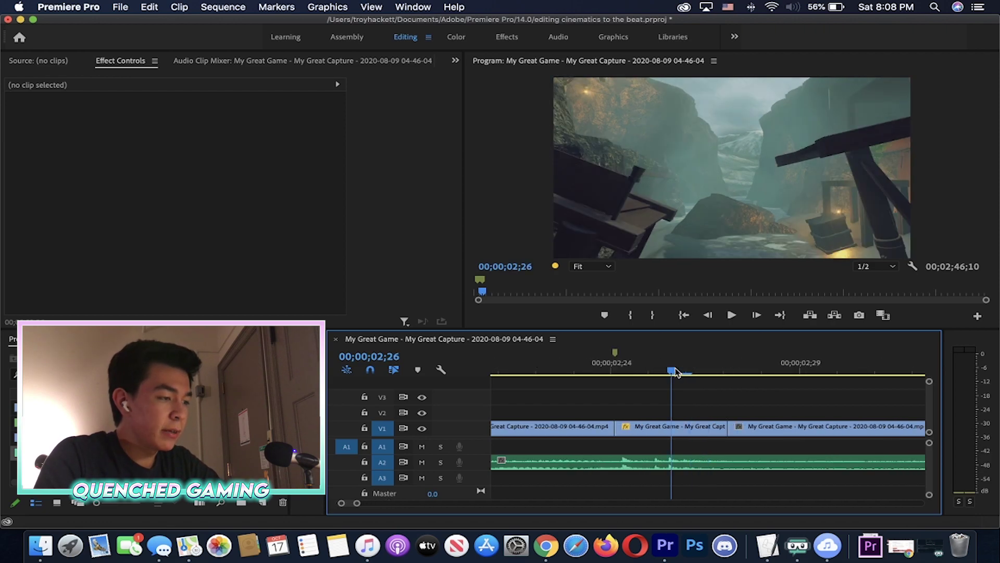
pyautogui.click(684, 435)
pyautogui.press('r')
pyautogui.moveTo(722, 425); pyautogui.dragTo(672, 424)
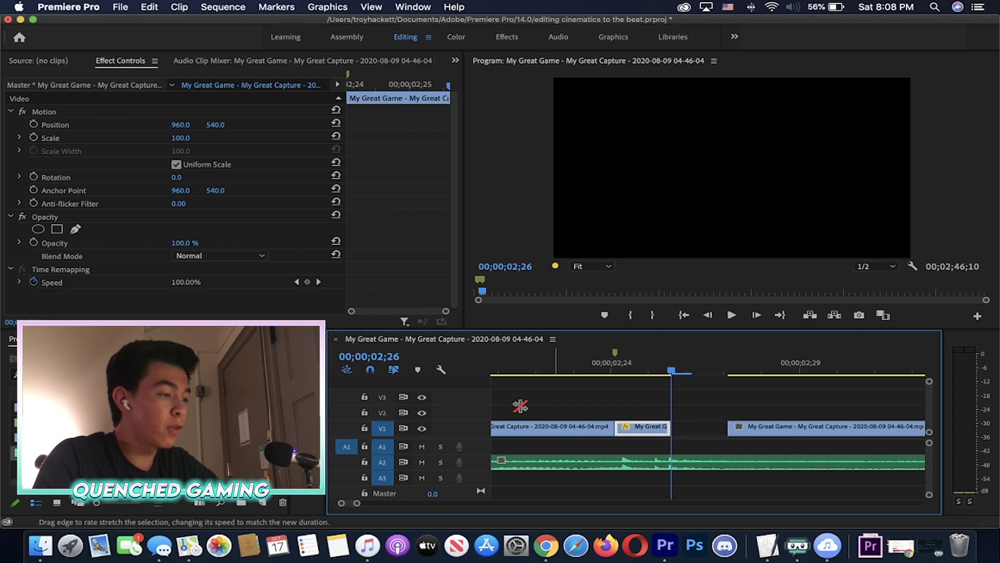
# Move both V2 pieces back together so that they start at 00;00;02;26, right after the sped-up V1 piece
pyautogui.press('-')
pyautogui.press('-')
pyautogui.press('-')
pyautogui.press('-')
pyautogui.press('-')
pyautogui.press('-')
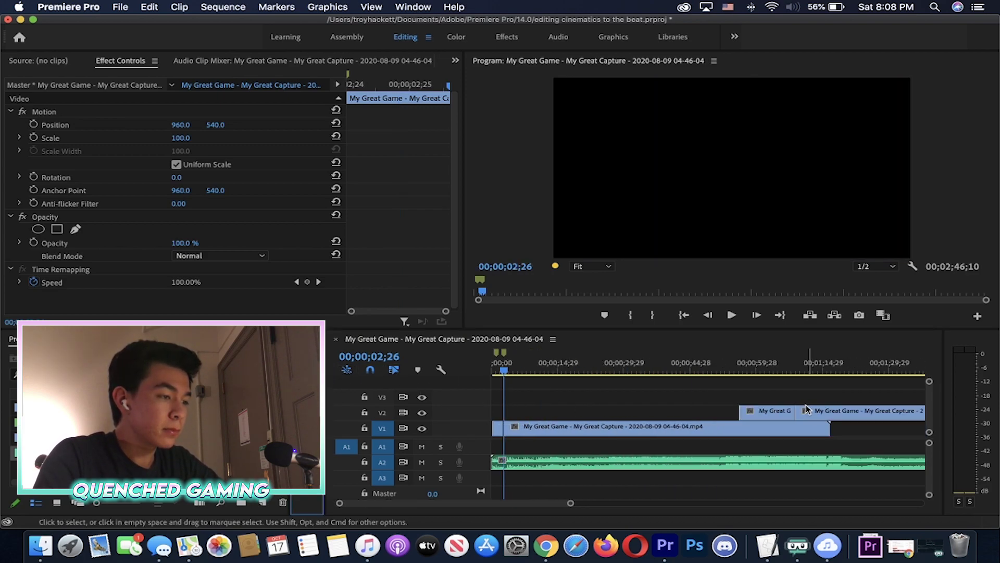
pyautogui.click(841, 407)
pyautogui.keyDown('shift'); pyautogui.click(784, 411); pyautogui.keyUp('shift')
pyautogui.moveTo(785, 411); pyautogui.dragTo(736, 416)
pyautogui.press('=')
pyautogui.press('=')
pyautogui.press('=')
pyautogui.press('=')
pyautogui.press('-')
pyautogui.press('-')
pyautogui.press('-')
pyautogui.press('-')
pyautogui.press('-')
pyautogui.click(750, 389)
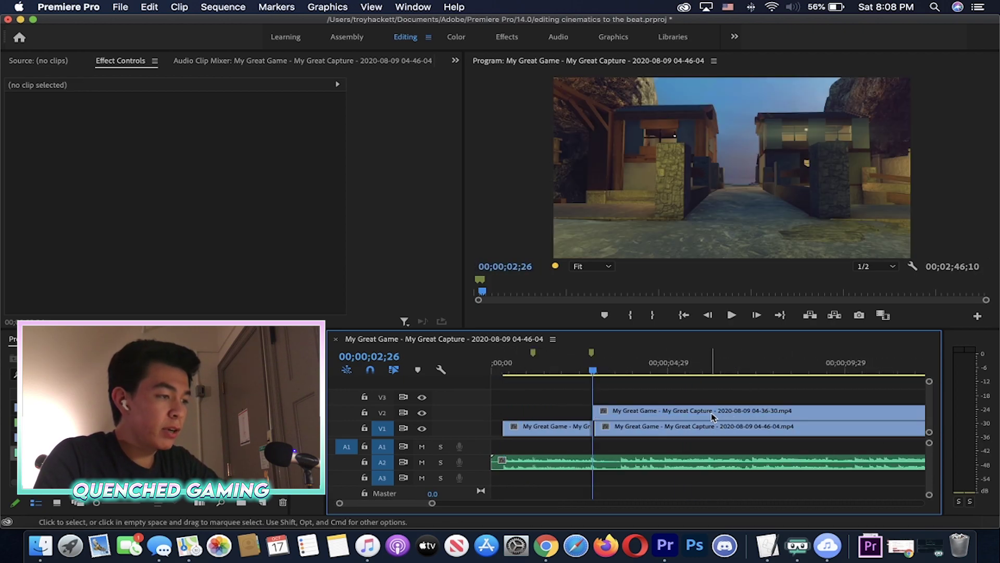
# Rate-stretch the first V2 piece down to a few frames, ending where the long V1 clip begins
pyautogui.press('-')
pyautogui.press('-')
pyautogui.press('=')
pyautogui.click(746, 414)
pyautogui.press('r')
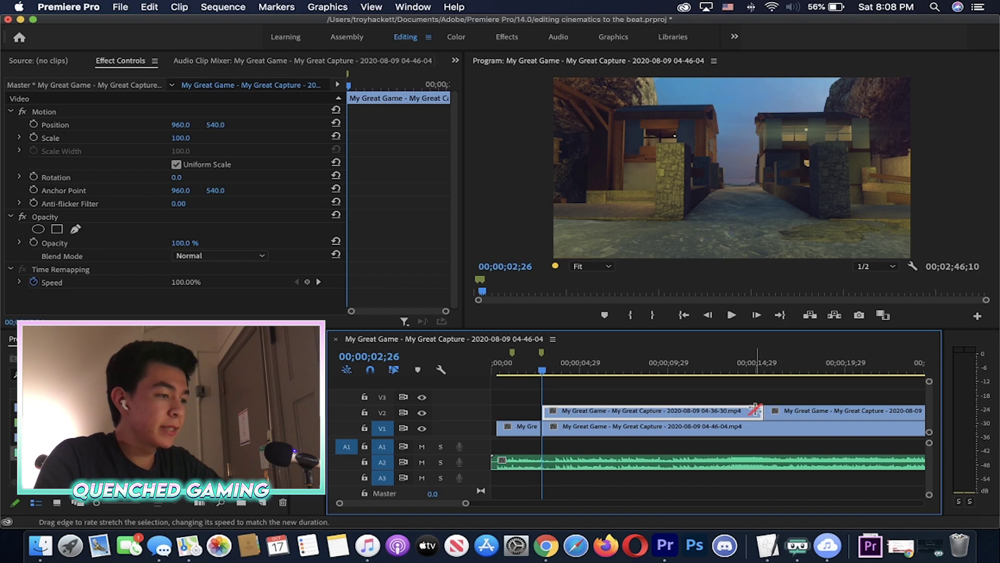
pyautogui.moveTo(761, 410); pyautogui.dragTo(542, 420)
pyautogui.press('=')
pyautogui.press('=')
pyautogui.press('=')
pyautogui.press('=')
# Move the remaining V2 clip back against the end of the shortened V2 piece
pyautogui.press('v')
pyautogui.moveTo(736, 414); pyautogui.dragTo(662, 410)
pyautogui.press('-')
pyautogui.press('-')
pyautogui.press('-')
pyautogui.press('-')
pyautogui.press('-')
pyautogui.press('-')
pyautogui.press('-')
# Move the V2 clips straight down onto V1, overwriting the leftover part of the first cinematic clip
pyautogui.press('=')
pyautogui.press('=')
pyautogui.press('=')
pyautogui.press('=')
pyautogui.press('=')
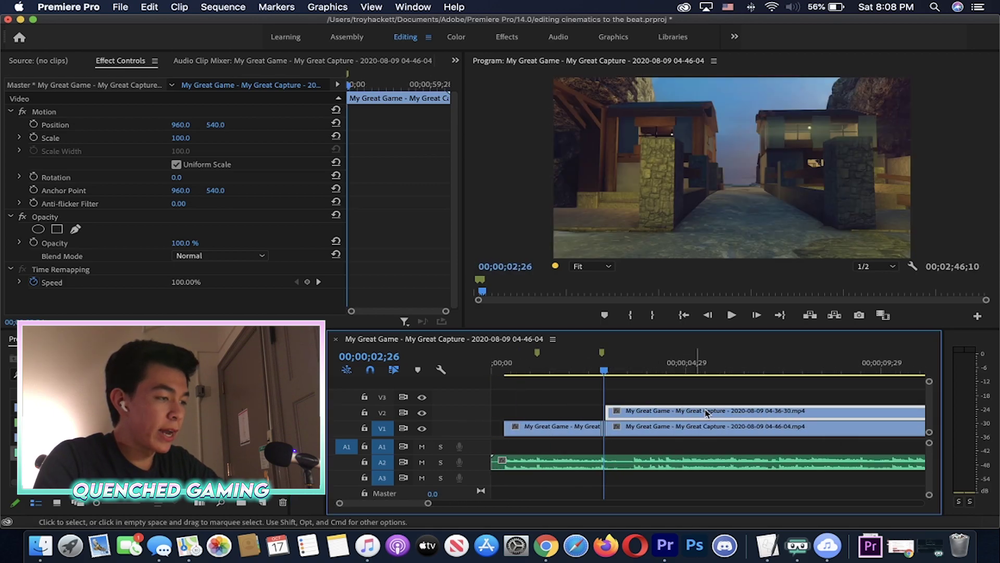
pyautogui.click(767, 365)
pyautogui.moveTo(746, 412); pyautogui.dragTo(748, 428)
pyautogui.click(664, 402)
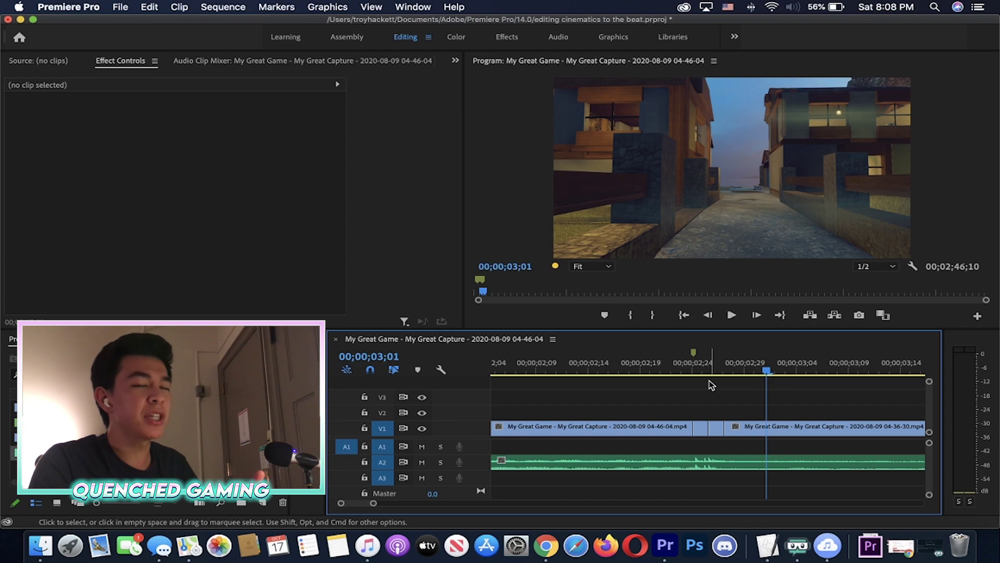
# Play from 00;00;01;27 through the fast transition between the two cinematic clips, and stop playback
pyautogui.click(627, 371)
pyautogui.press('-')
pyautogui.press('-')
pyautogui.click(634, 370)
pyautogui.press('-')
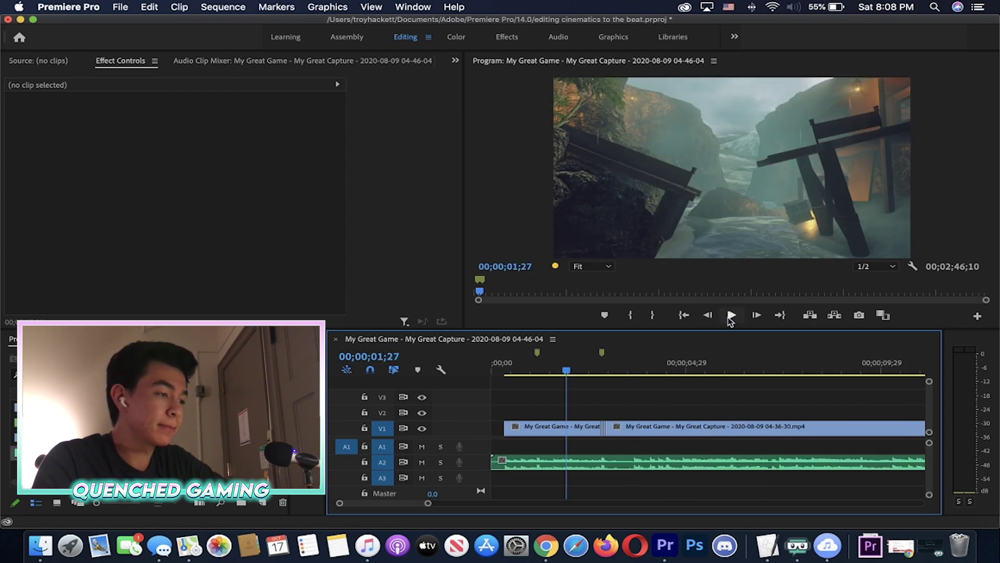
pyautogui.click(730, 318)
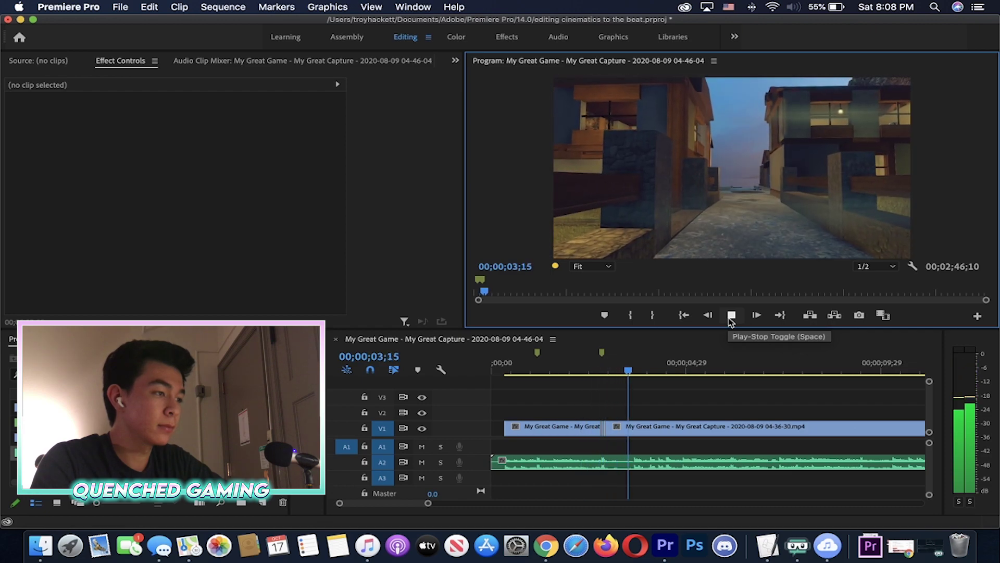
pyautogui.click(731, 314)
pyautogui.click(635, 399)
# Examine the two sped-up pieces between the cinematic clips with the playhead at 00;00;02;27 and 00;00;02;25
pyautogui.press('=')
pyautogui.press('=')
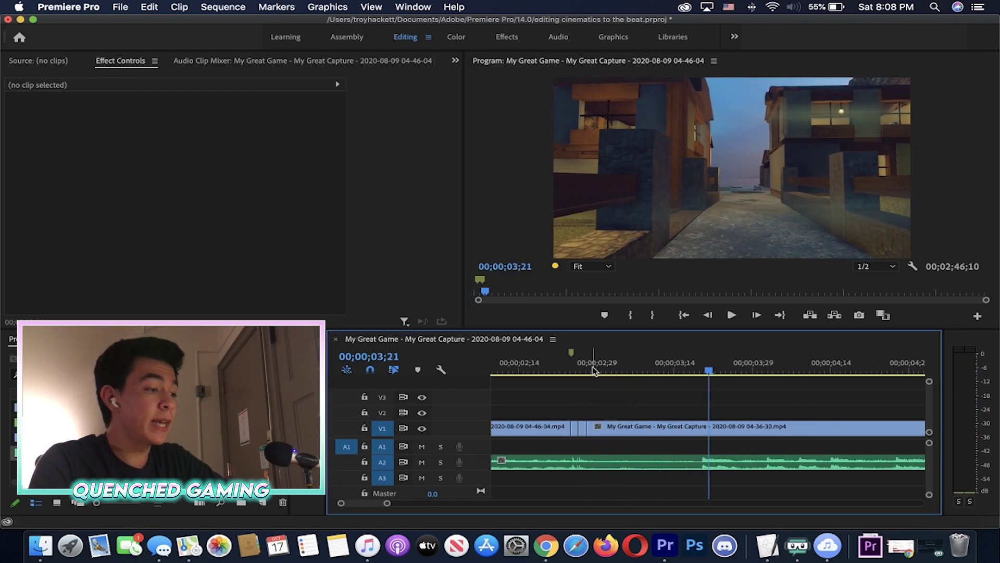
pyautogui.click(584, 367)
pyautogui.press('=')
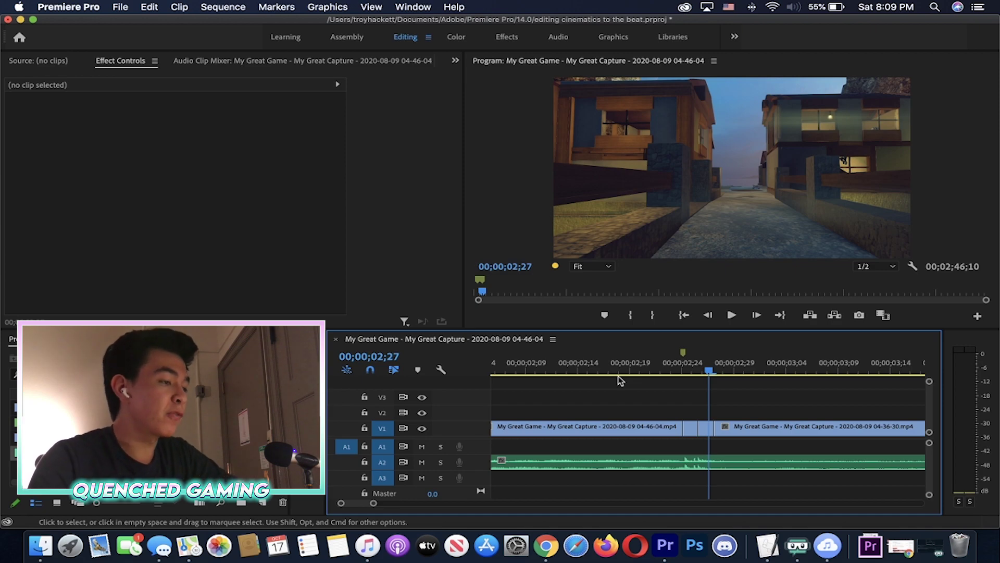
pyautogui.click(701, 369)
pyautogui.press('r')
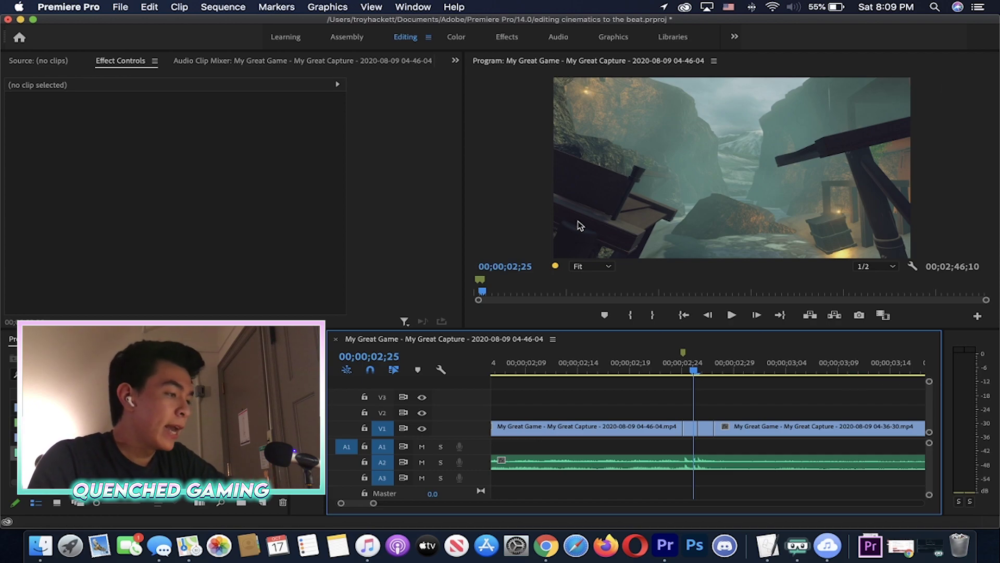
pyautogui.press('-')
pyautogui.press('-')
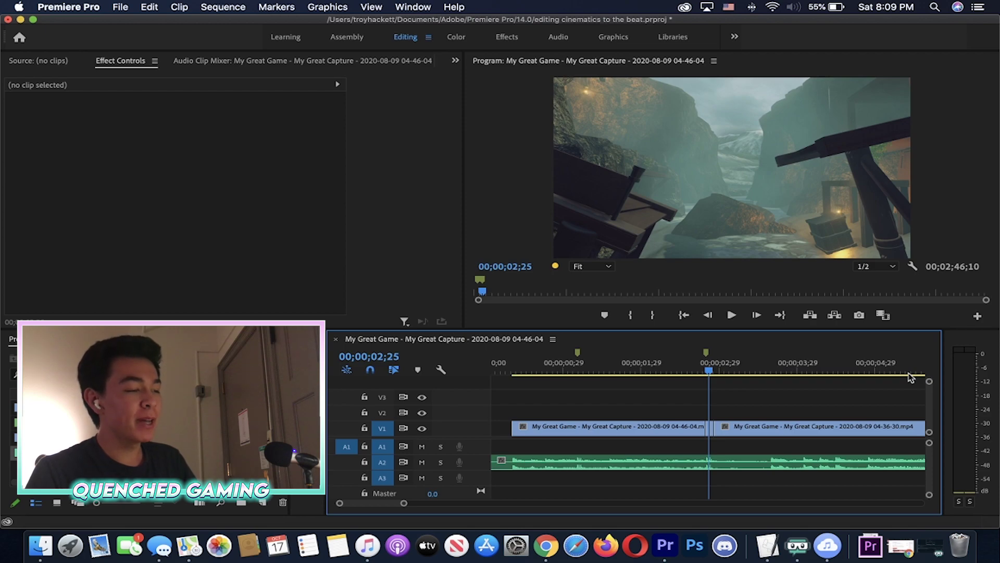
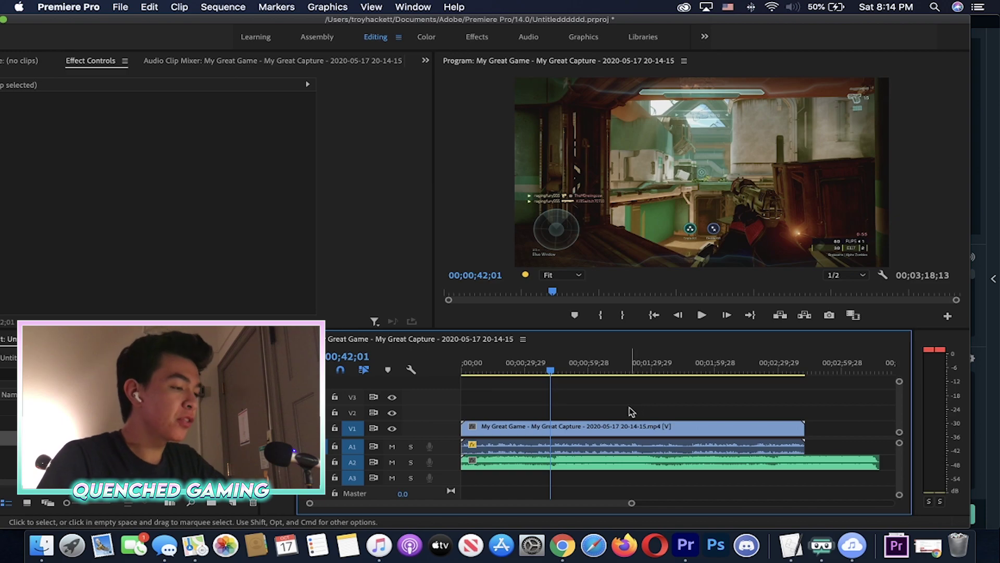
# Examine the gameplay clip on V1 and the song on A2 across the whole timeline and around 00;00;42;01
pyautogui.click(587, 430)
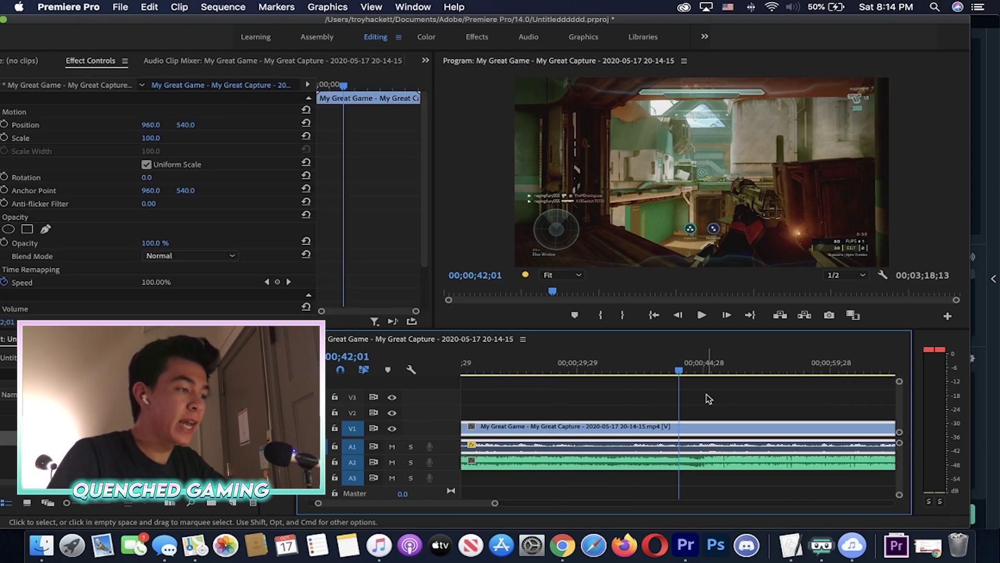
pyautogui.press('-')
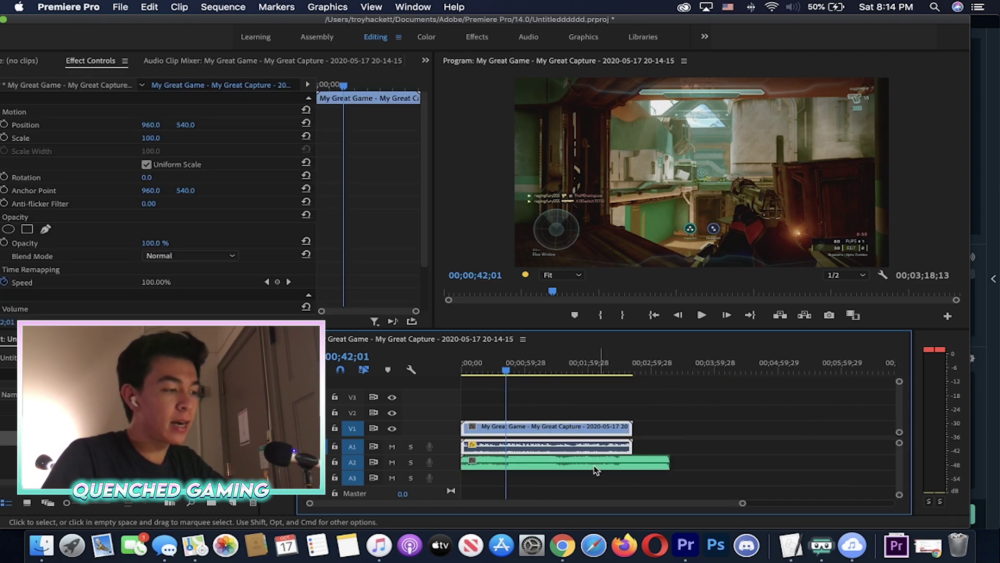
pyautogui.click(546, 463)
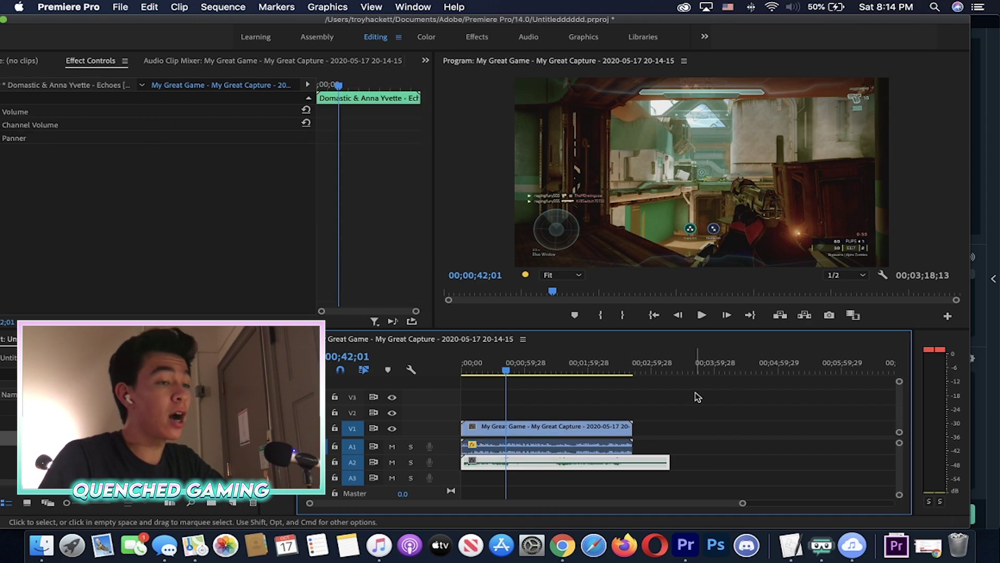
pyautogui.press('=')
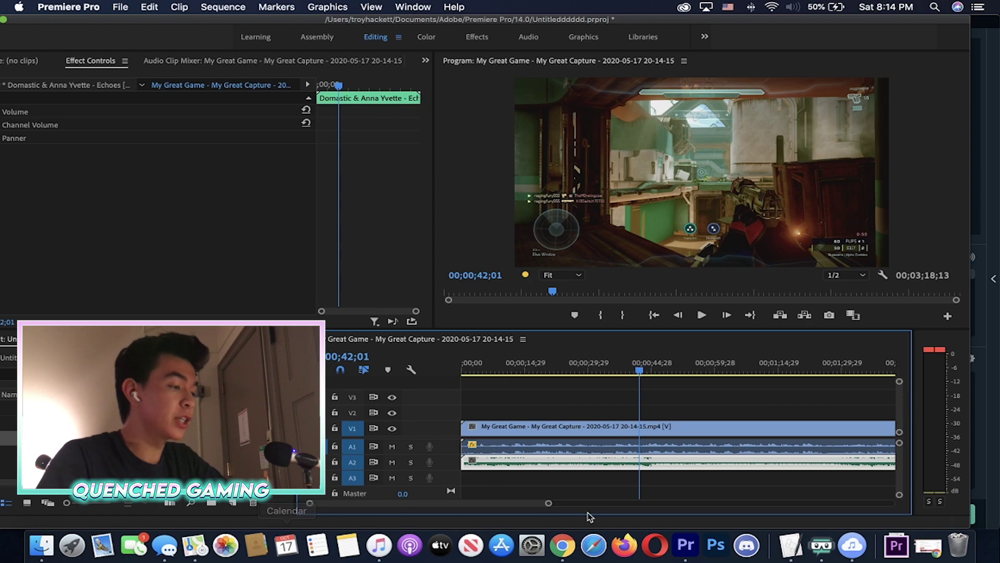
pyautogui.press('-')
pyautogui.press('-')
pyautogui.press('-')
pyautogui.press('=')
pyautogui.press('=')
pyautogui.press('=')
pyautogui.scroll(2, 749, 375)
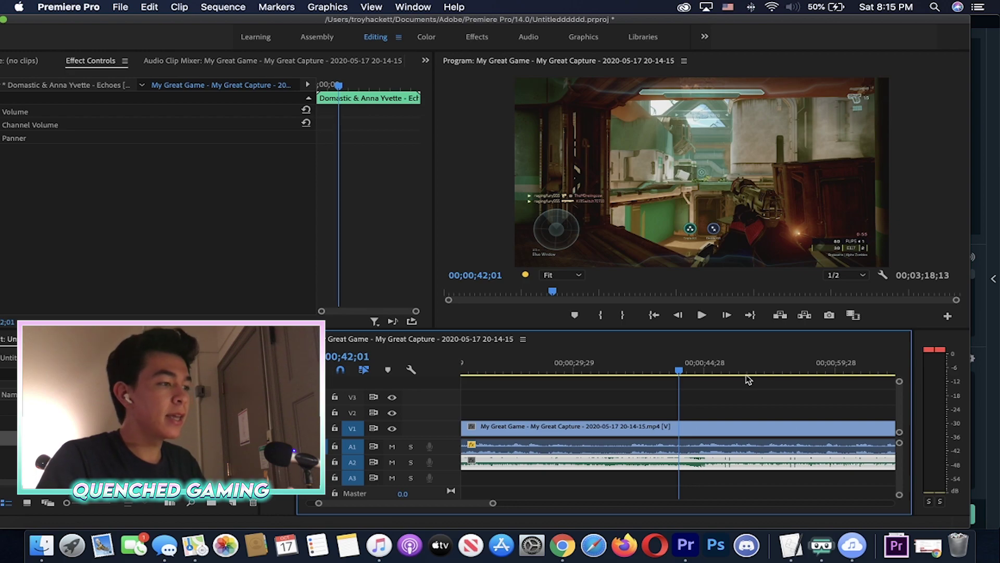
pyautogui.scroll(-2, 683, 383)
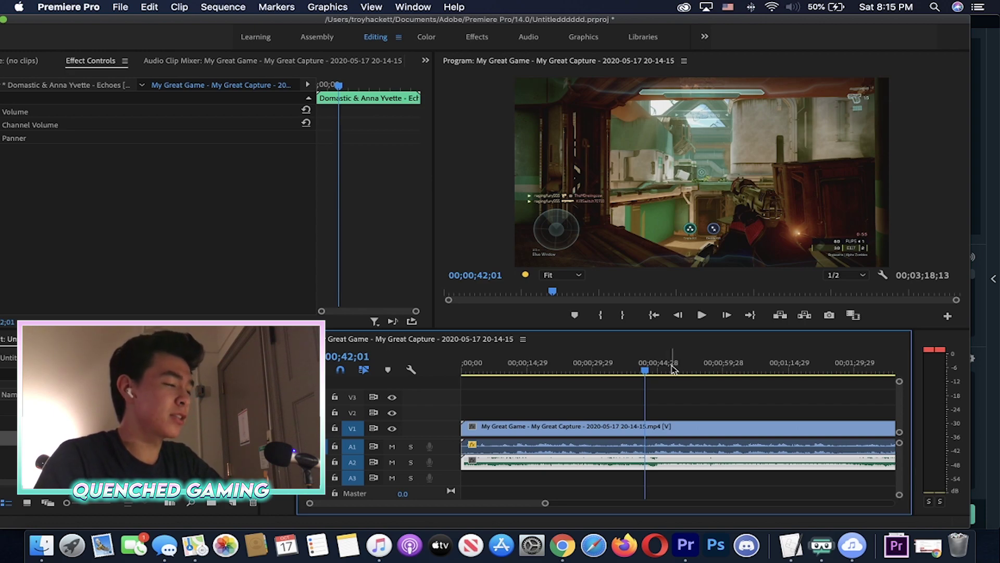
pyautogui.click(640, 405)
pyautogui.press('-')
pyautogui.press('-')
pyautogui.press('-')
pyautogui.scroll(5, 641, 410)
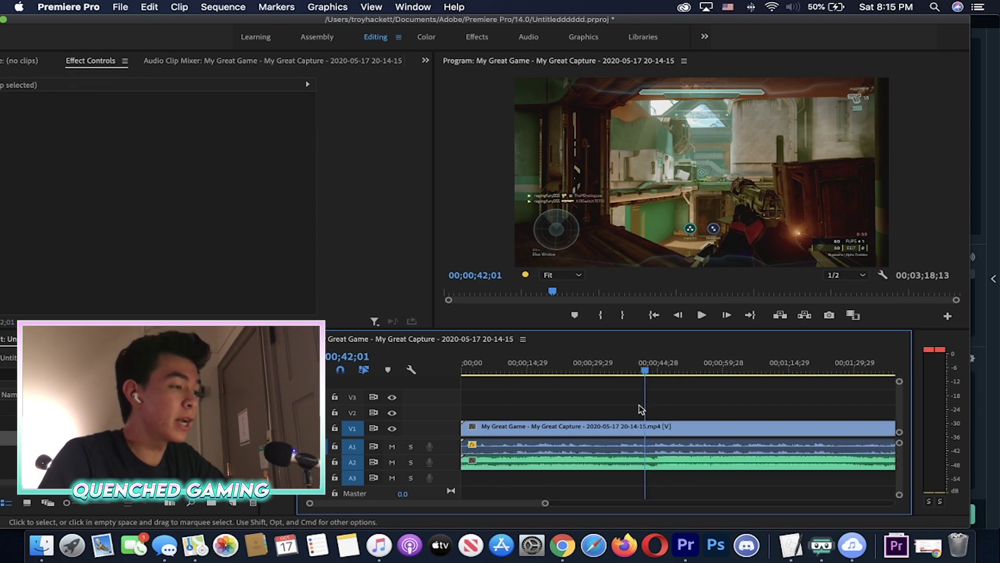
# Place the playhead at 00;00;21;09 and move the gameplay clip to start at about 00;01;35, clear of the song's build-up
pyautogui.click(557, 374)
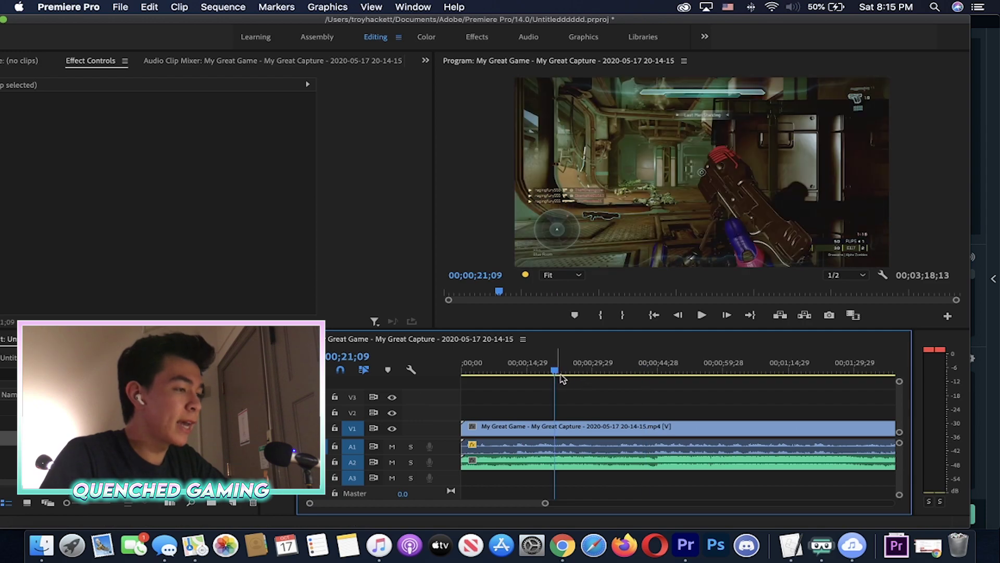
pyautogui.scroll(-4, 536, 435)
pyautogui.moveTo(536, 435); pyautogui.dragTo(640, 435)
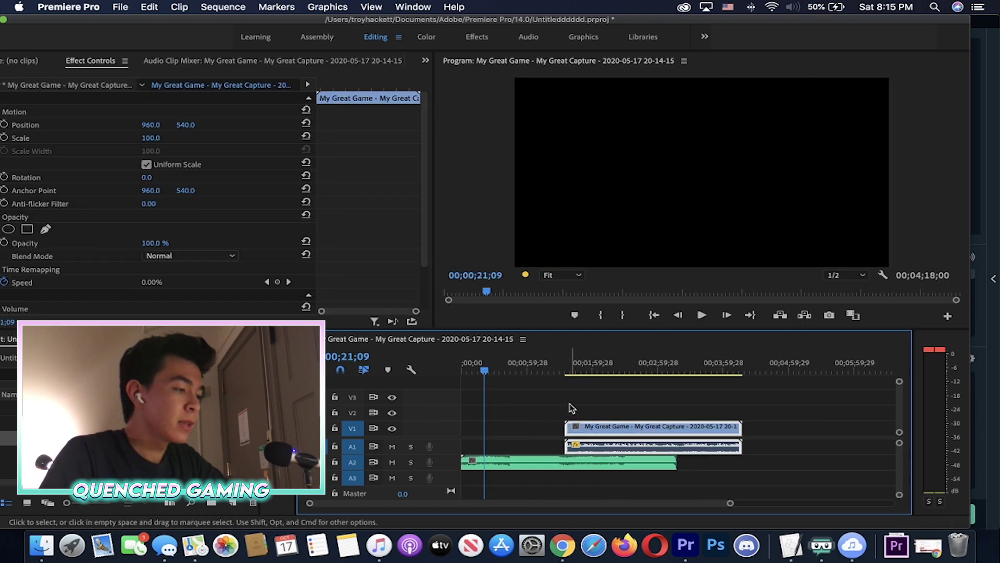
pyautogui.scroll(2, 717, 366)
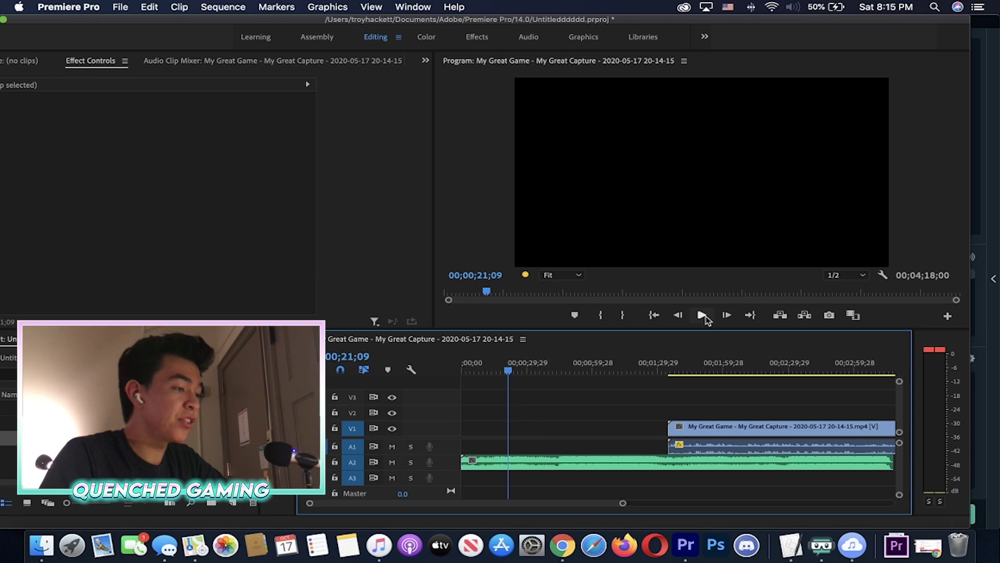
# Play the song from 00;00;21;09 through the drop and add a marker at the drop, about 00;00;45;01
pyautogui.press('=')
pyautogui.click(705, 316)
pyautogui.click(653, 420)
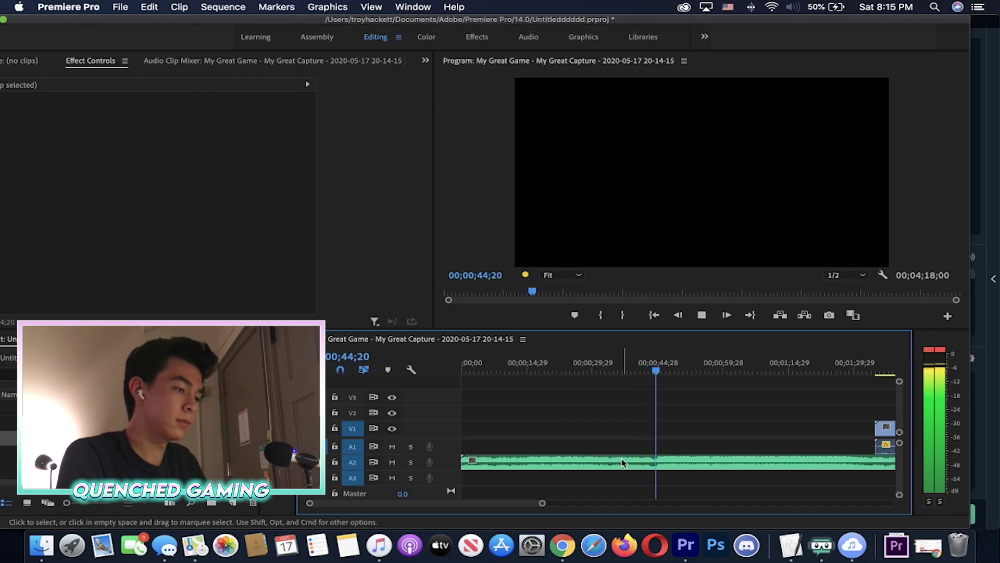
pyautogui.press('=')
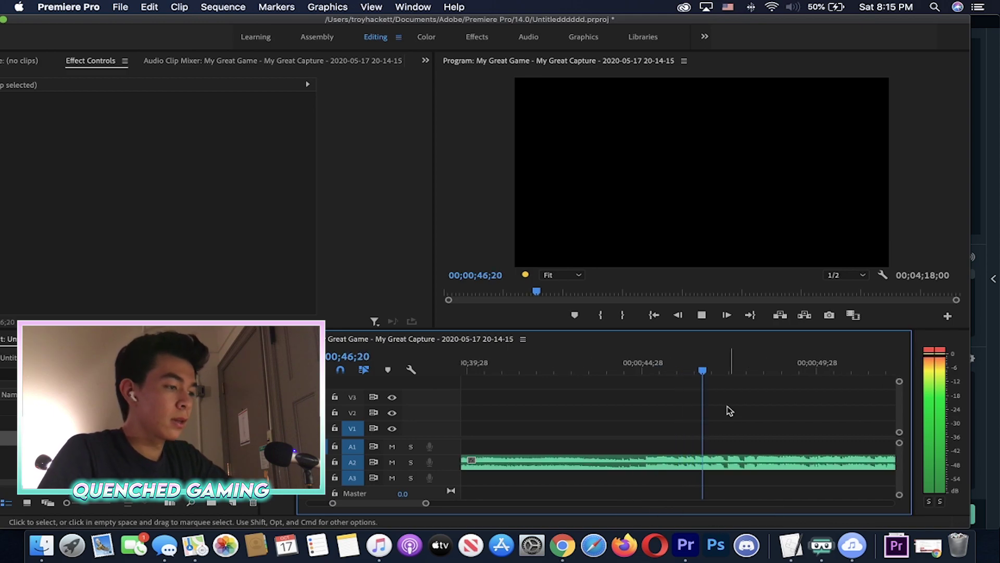
pyautogui.click(713, 368)
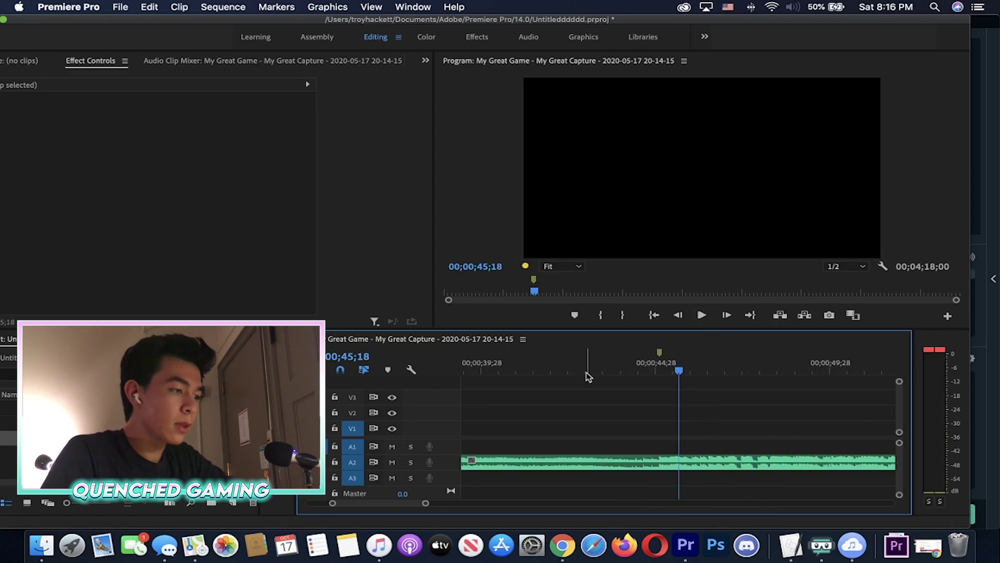
pyautogui.press('=')
pyautogui.click(636, 372)
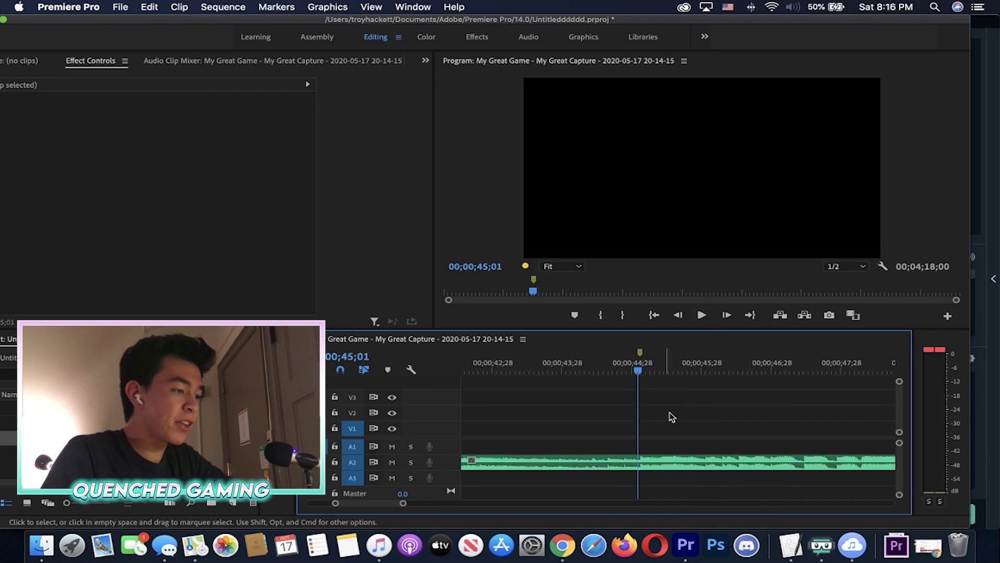
# Move the gameplay clip back to the start of the sequence above the song
pyautogui.press('-')
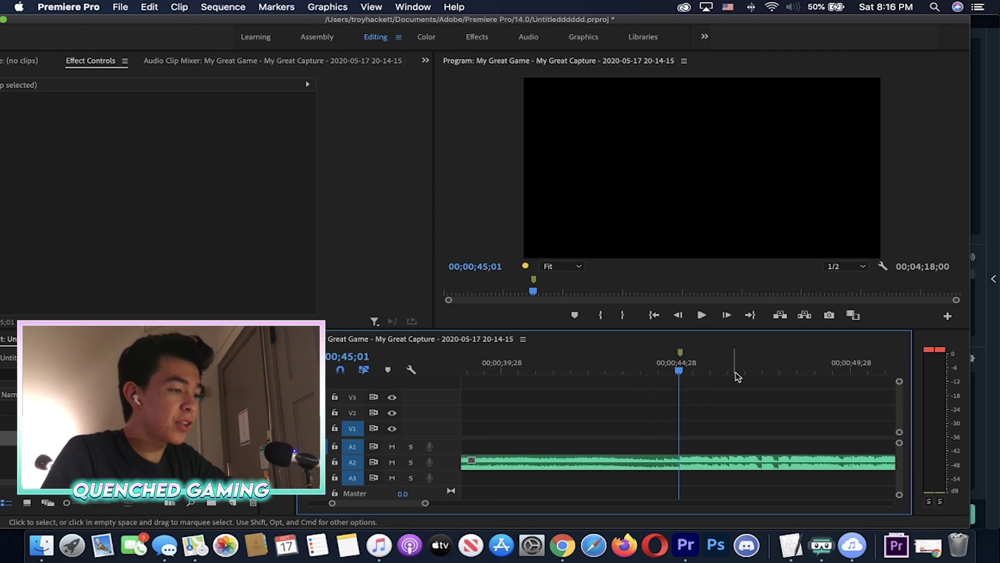
pyautogui.click(829, 371)
pyautogui.press('-')
pyautogui.press('-')
pyautogui.press('-')
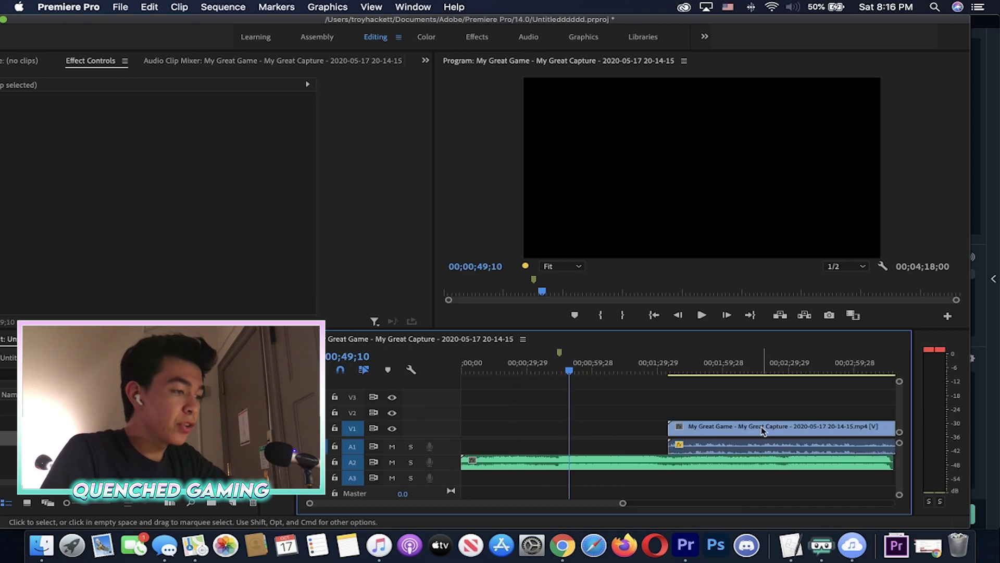
pyautogui.moveTo(762, 431); pyautogui.dragTo(555, 432)
pyautogui.click(637, 406)
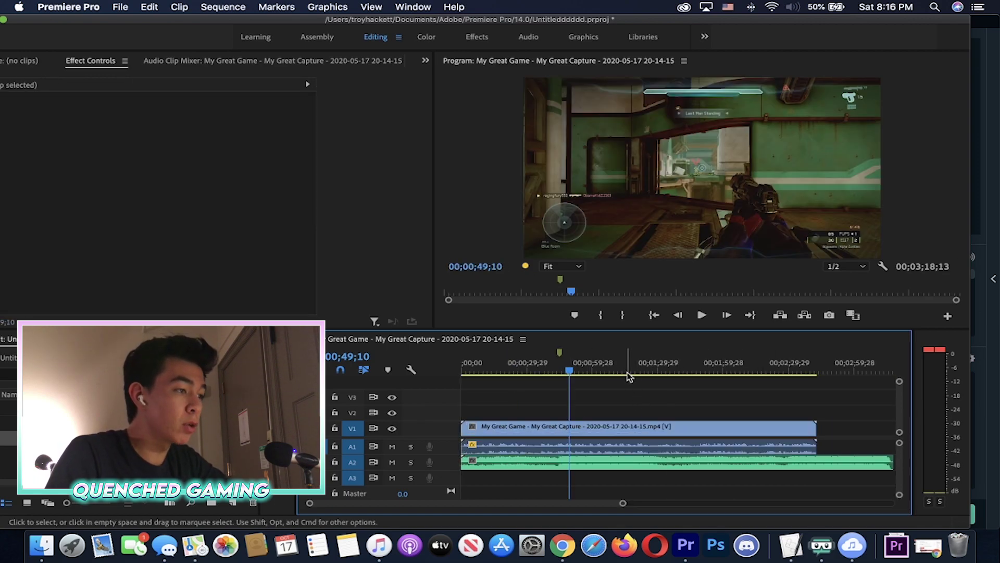
# Skim the gameplay past the marker as far as 00;01;17;11 and mute tracks A1 and A2
pyautogui.click(630, 371)
pyautogui.moveTo(656, 371); pyautogui.dragTo(707, 368)
pyautogui.press('=')
pyautogui.press('=')
pyautogui.press('-')
pyautogui.press('-')
pyautogui.press('=')
pyautogui.click(392, 462)
pyautogui.click(392, 447)
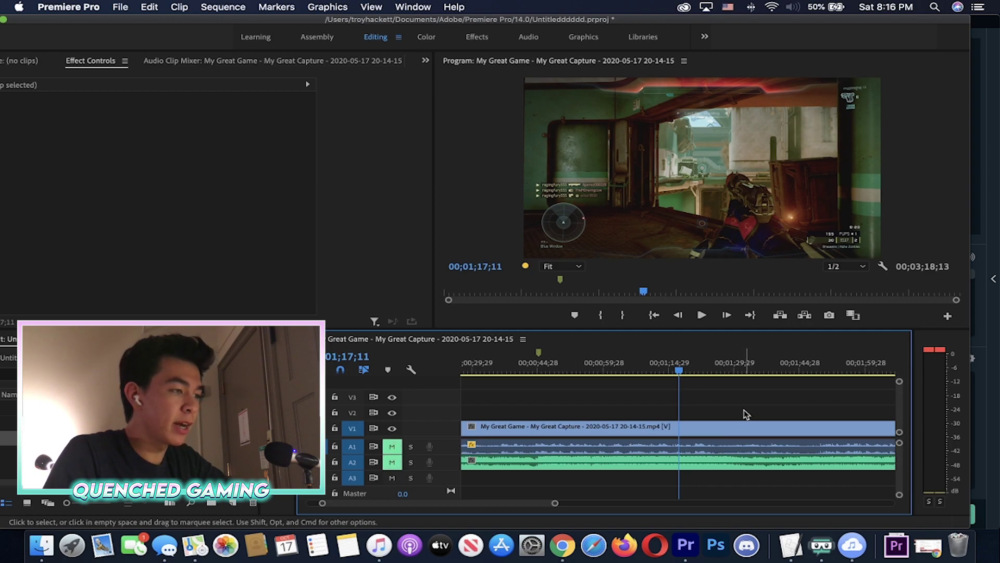
# Split the gameplay clip at 00;00;39;10 and move its second part along V1 to about 00;00;55
pyautogui.press('-')
pyautogui.moveTo(659, 371); pyautogui.dragTo(643, 372)
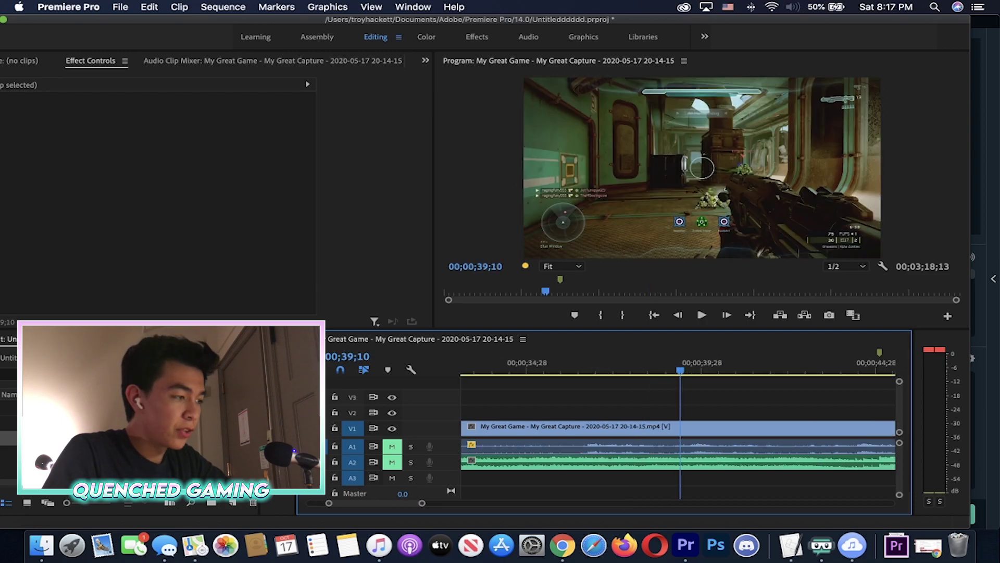
pyautogui.press('-')
pyautogui.press('-')
pyautogui.press('c')
pyautogui.click(680, 427)
pyautogui.press('-')
pyautogui.press('=')
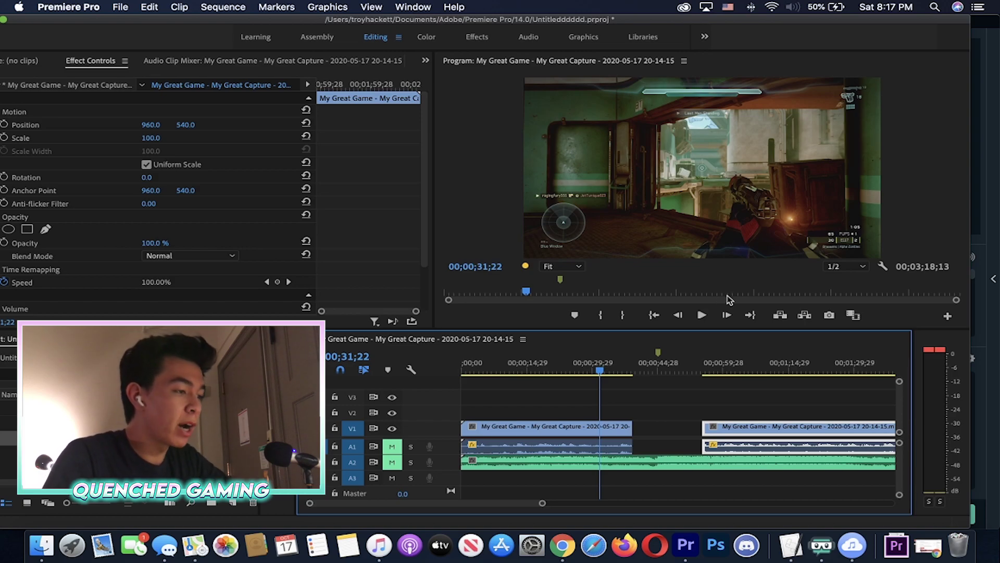
# Unmute A1 and A2, play the song leading up to the drop, and add a beat marker at 00;00;43;03
pyautogui.click(645, 363)
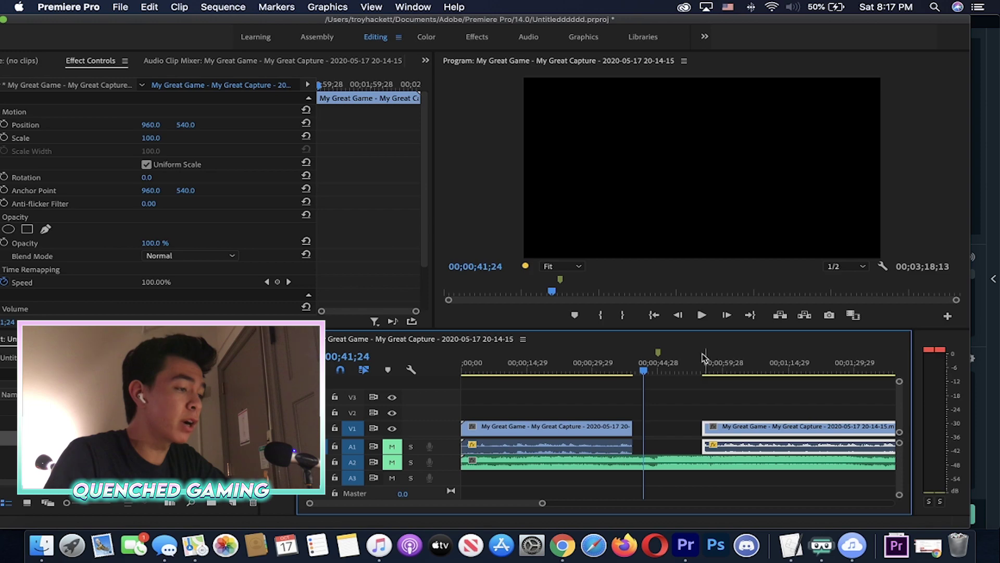
pyautogui.press('=')
pyautogui.click(617, 360)
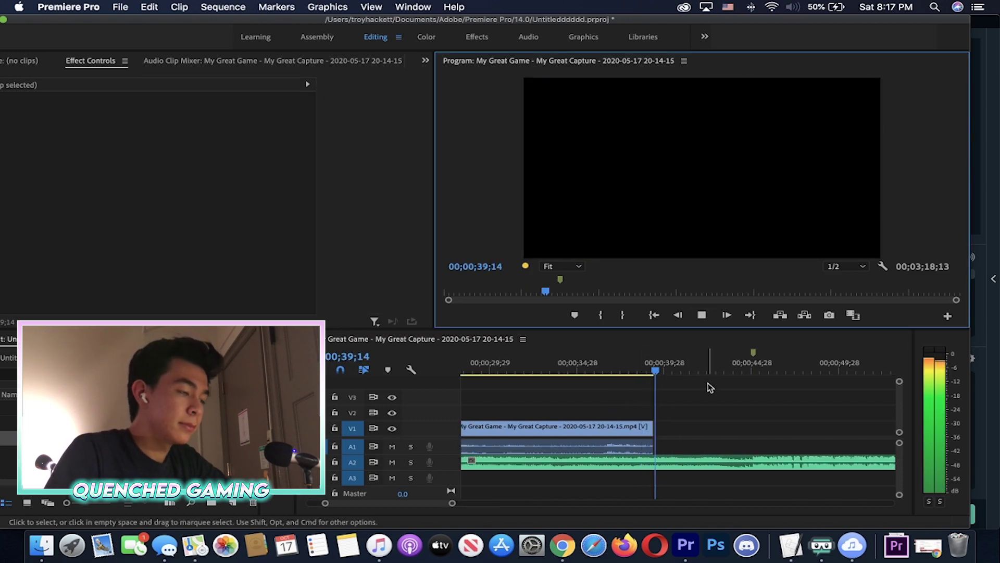
pyautogui.click(706, 388)
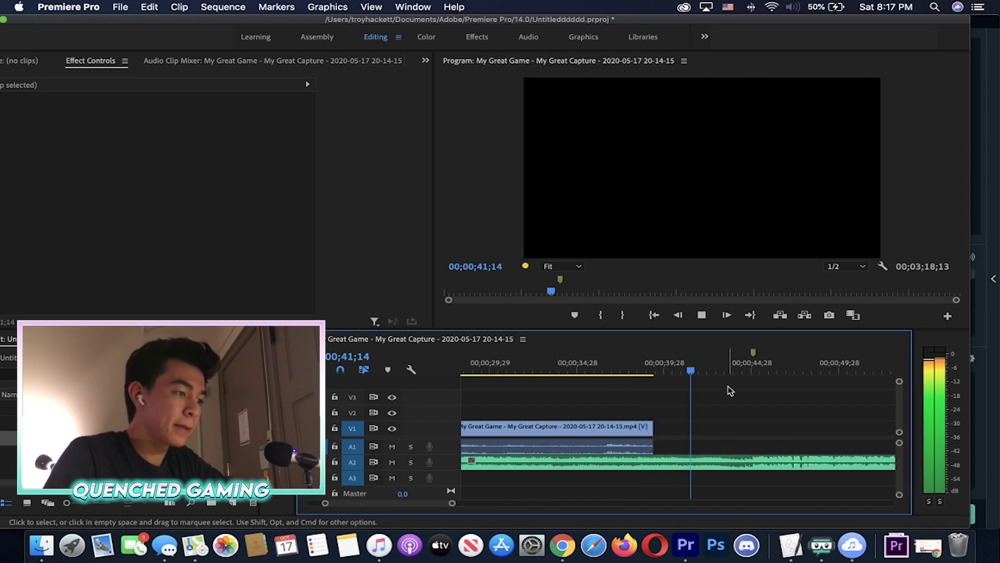
pyautogui.press('=')
pyautogui.press('=')
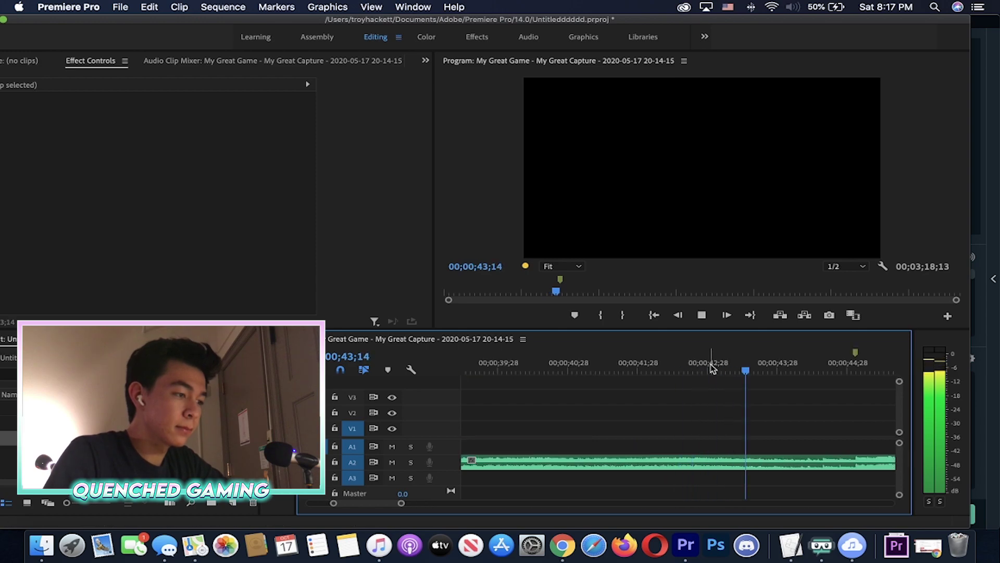
pyautogui.press('space')
pyautogui.press('-')
pyautogui.click(580, 318)
# Start the second gameplay part at the 00;00;43;03 marker and split it at 00;00;43;10
pyautogui.press('super+v')
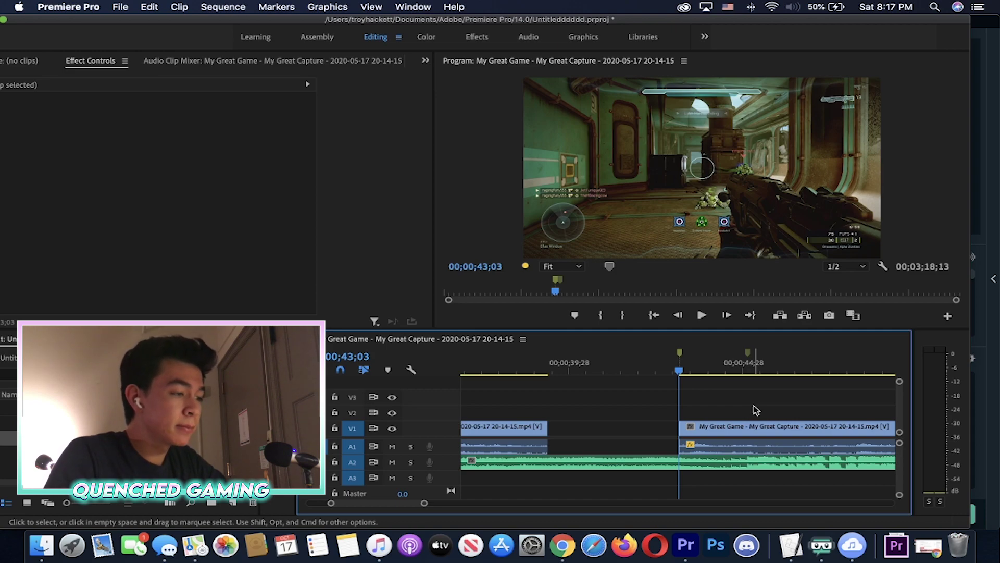
pyautogui.click(277, 381)
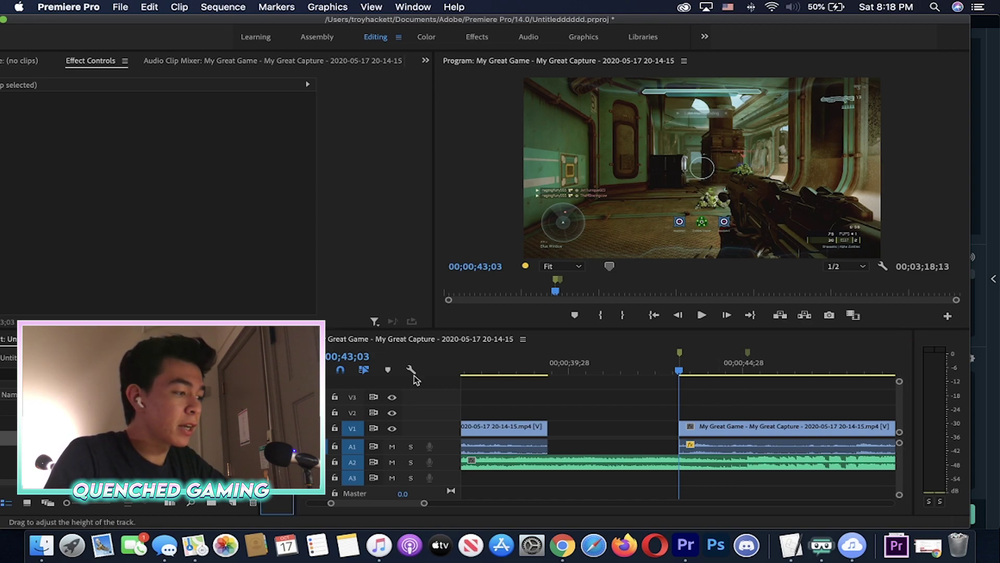
pyautogui.moveTo(683, 374)
pyautogui.mouseDown()
pyautogui.moveTo(693, 373)
pyautogui.moveTo(668, 378)
pyautogui.mouseUp()
pyautogui.press('=')
pyautogui.press('c')
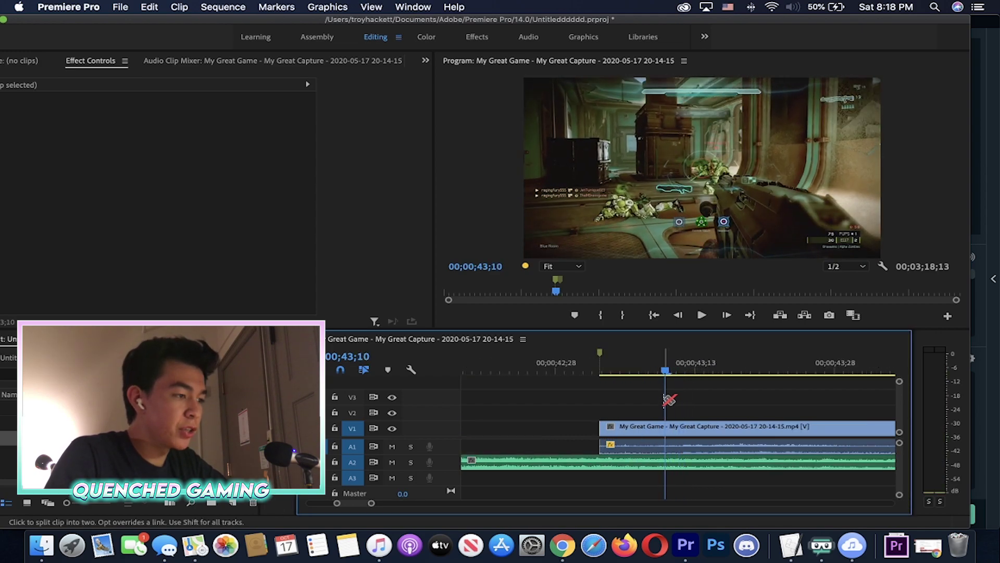
pyautogui.click(669, 427)
# Move the gameplay after the 00;00;43;10 cut so that it starts at the drop marker near 00;00;45;01
pyautogui.press('v')
pyautogui.press('-')
pyautogui.press('-')
pyautogui.press('-')
pyautogui.press('-')
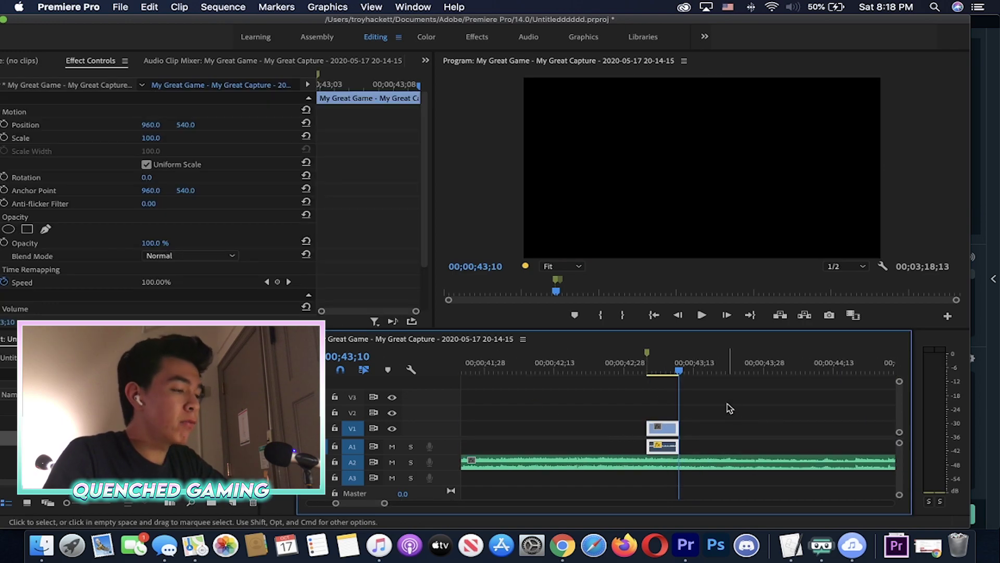
pyautogui.press('-')
pyautogui.press('-')
pyautogui.press('-')
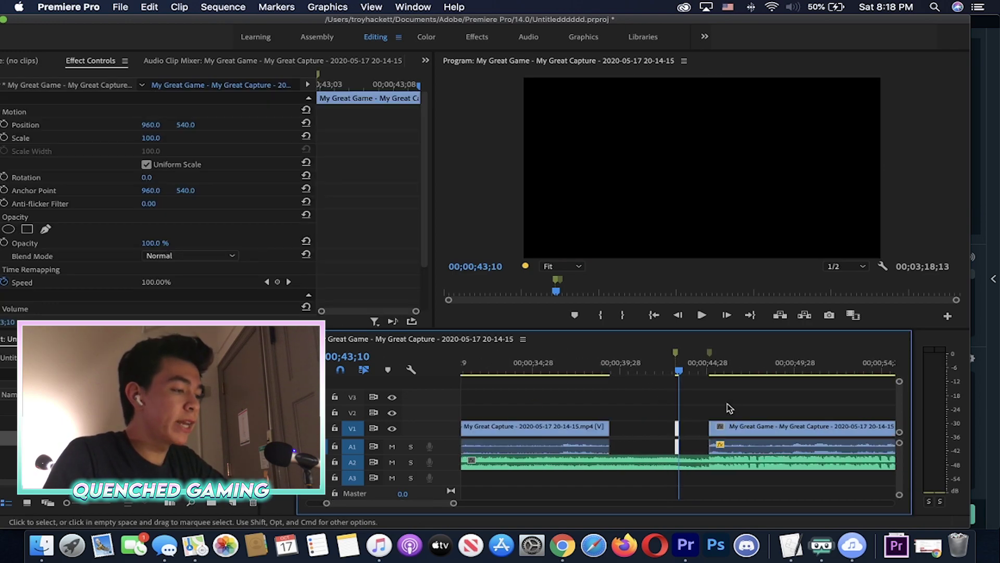
# Rate-stretch the short piece at 00;00;43;03 until its end meets the clip at the drop marker
pyautogui.press('=')
pyautogui.press('=')
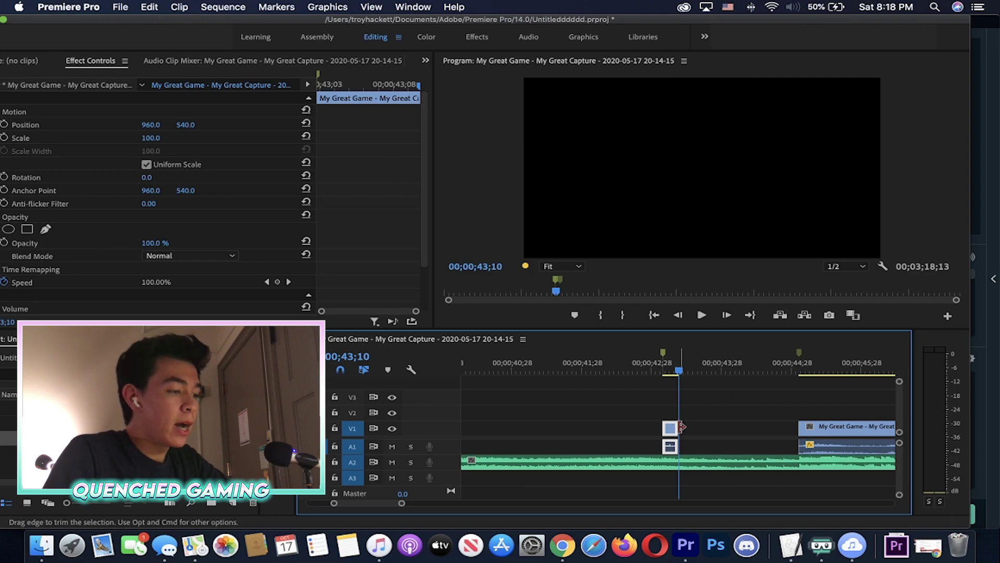
pyautogui.press('=')
pyautogui.press('=')
pyautogui.press('r')
pyautogui.moveTo(679, 427); pyautogui.dragTo(840, 430)
pyautogui.press('-')
pyautogui.press('-')
pyautogui.moveTo(718, 429); pyautogui.dragTo(797, 426)
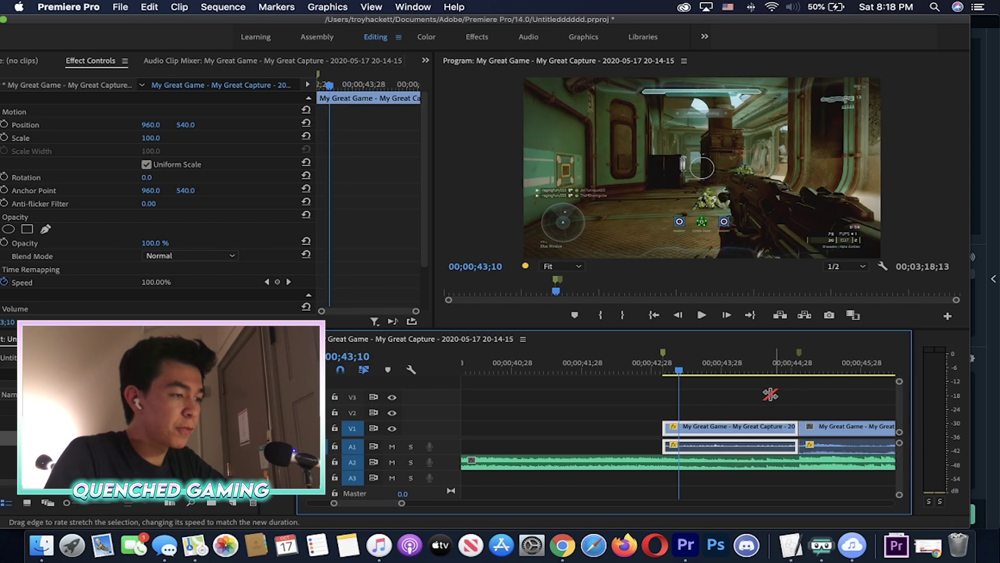
# Set the time interpolation of the slowed clip between the two markers to Optical Flow and scrub through it
pyautogui.click(758, 368)
pyautogui.rightClick(748, 428)
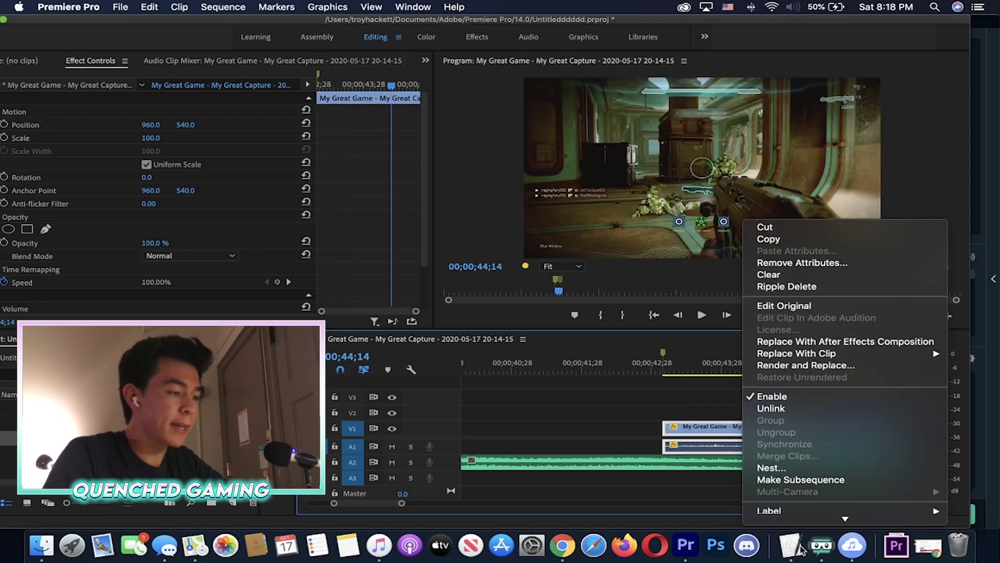
pyautogui.click(796, 436)
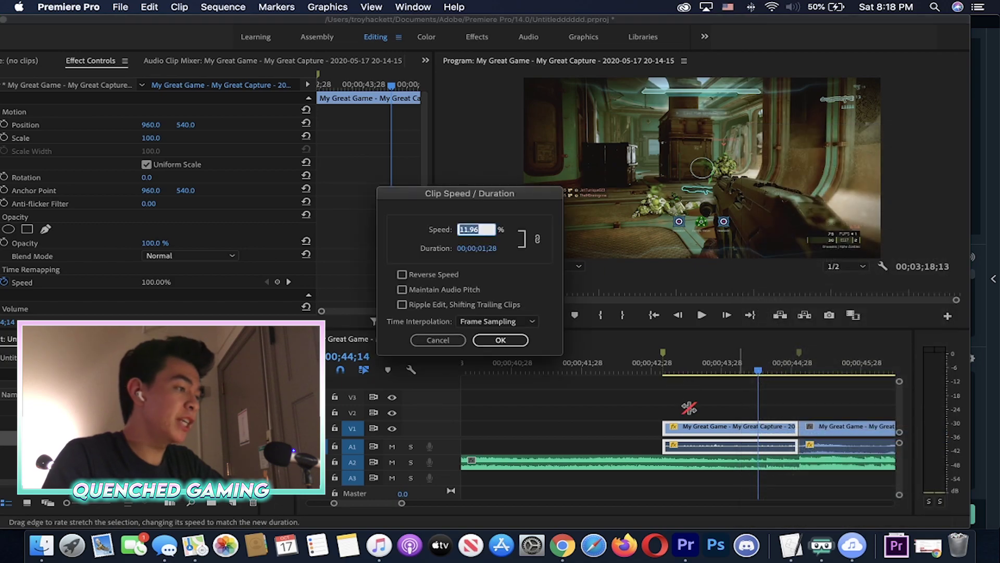
pyautogui.click(530, 321)
pyautogui.click(510, 360)
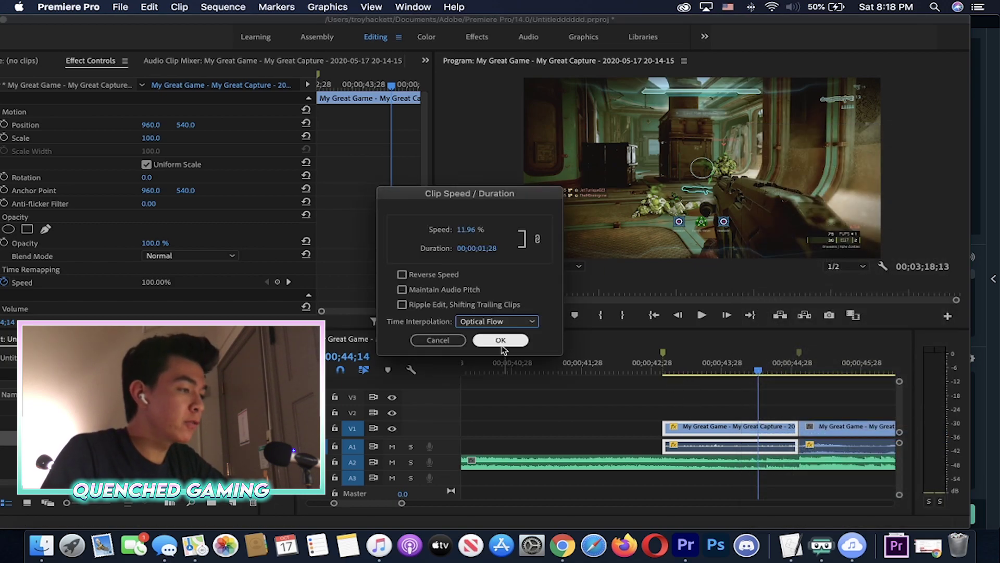
pyautogui.click(502, 340)
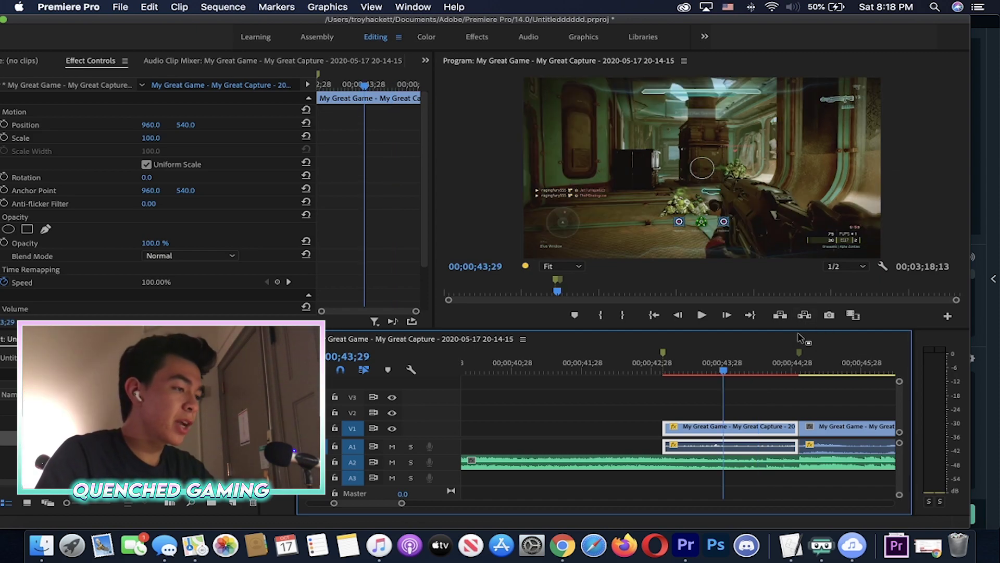
pyautogui.click(735, 368)
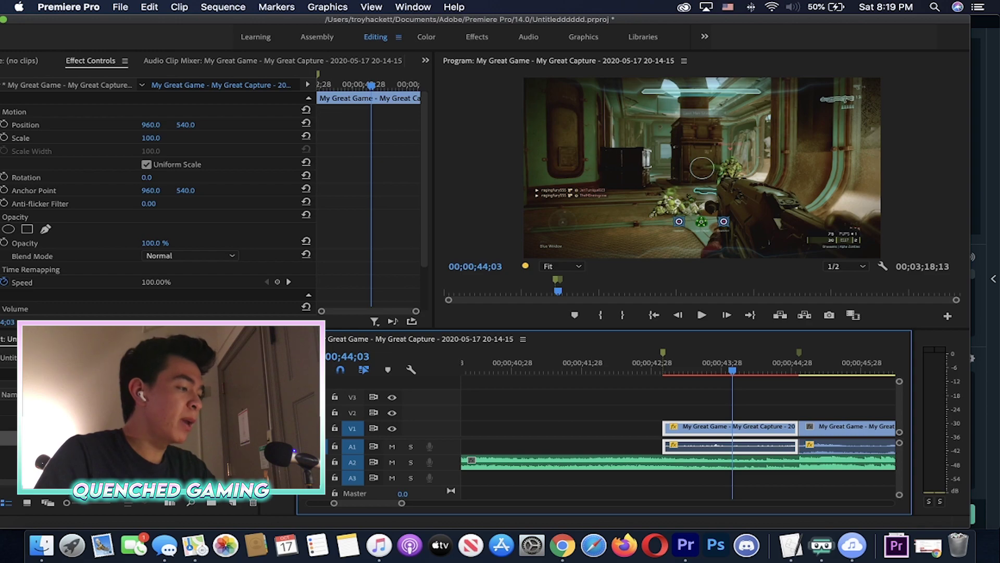
pyautogui.click(779, 407)
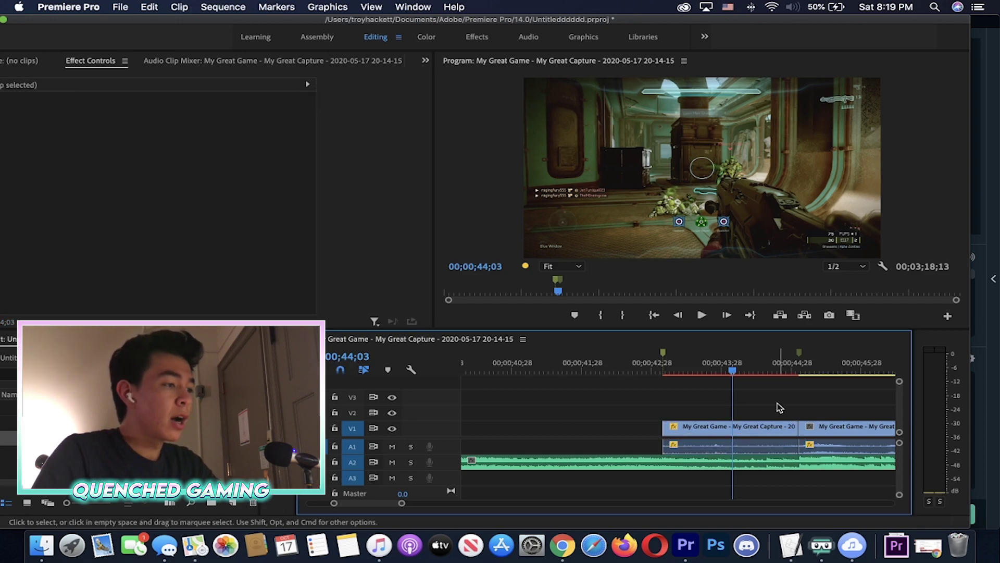
# Move the preceding gameplay clip to close the gap, so that it ends where the slow-motion clip starts at the 00;00;43;03 marker
pyautogui.press('-')
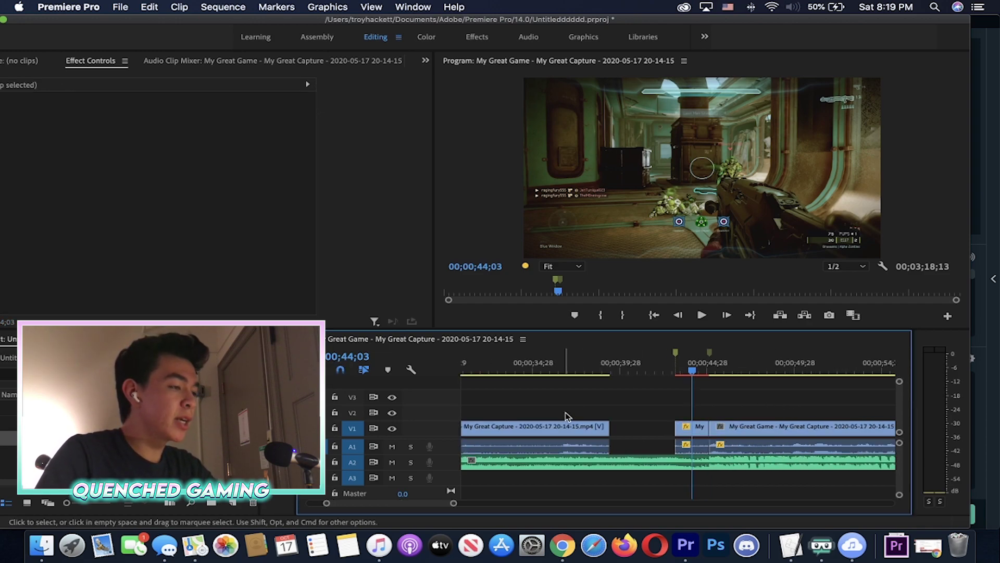
pyautogui.press('=')
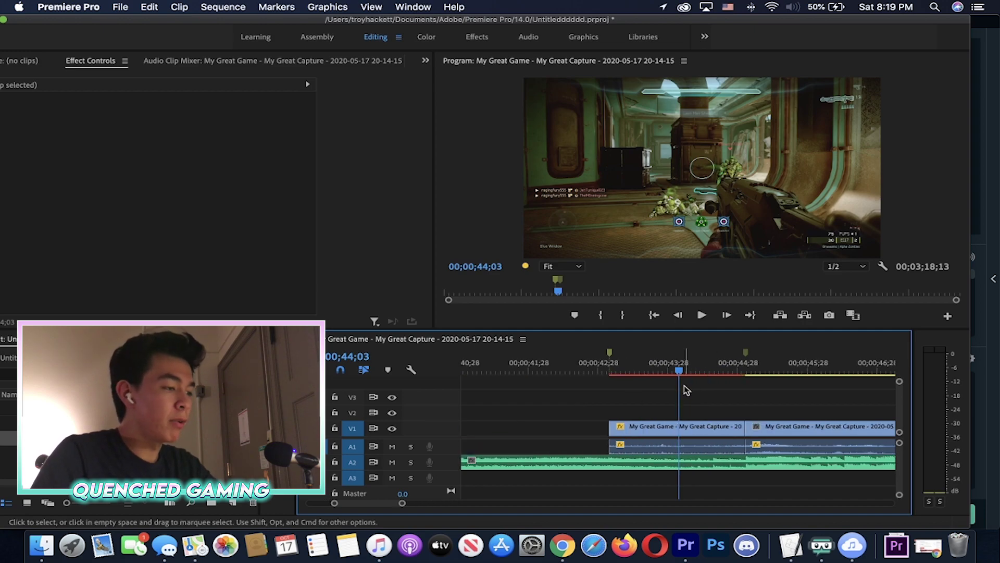
pyautogui.click(668, 371)
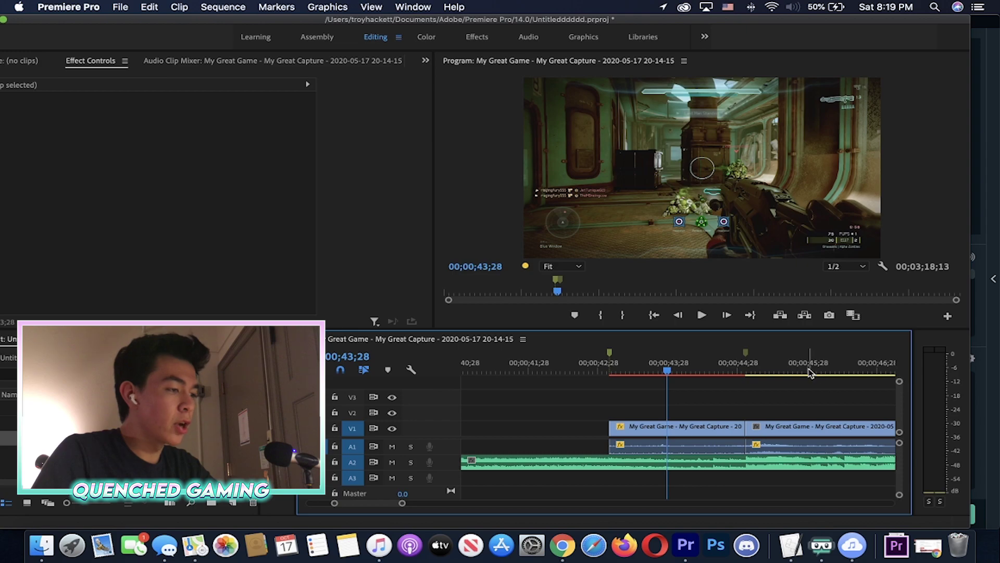
pyautogui.click(795, 369)
pyautogui.press('-')
pyautogui.press('-')
pyautogui.press('-')
pyautogui.press('-')
pyautogui.press('-')
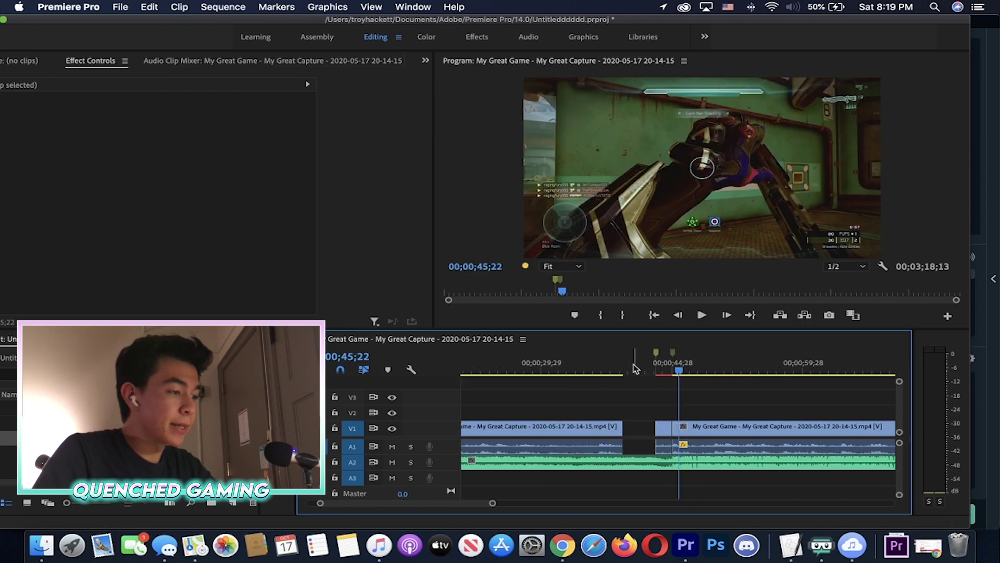
pyautogui.press('-')
pyautogui.moveTo(584, 430); pyautogui.dragTo(611, 429)
pyautogui.press('=')
pyautogui.press('=')
pyautogui.press('=')
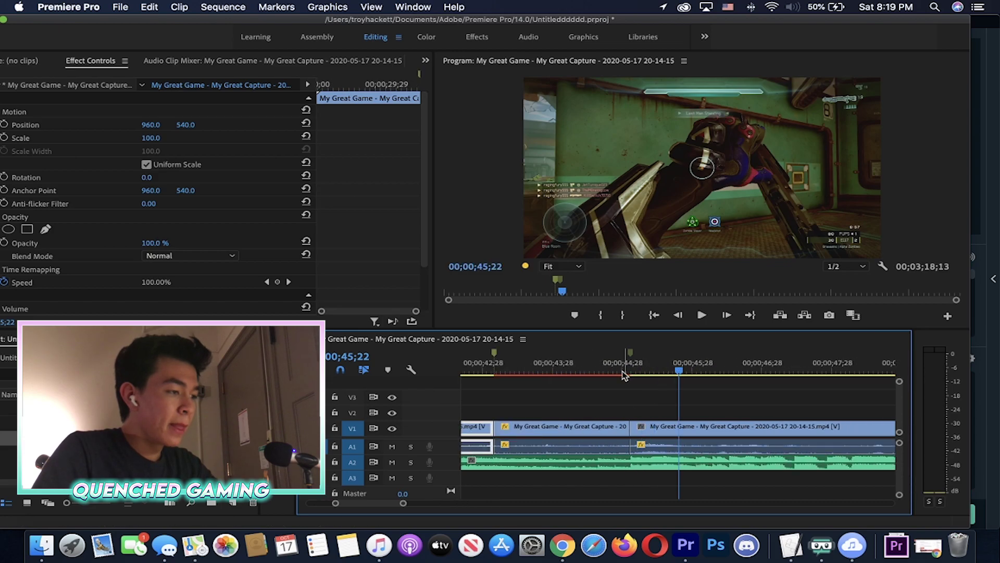
# Examine the join between the preceding gameplay and the slow-motion clip at the 00;00;43;03 marker
pyautogui.click(493, 373)
pyautogui.press('=')
pyautogui.press('=')
pyautogui.press('=')
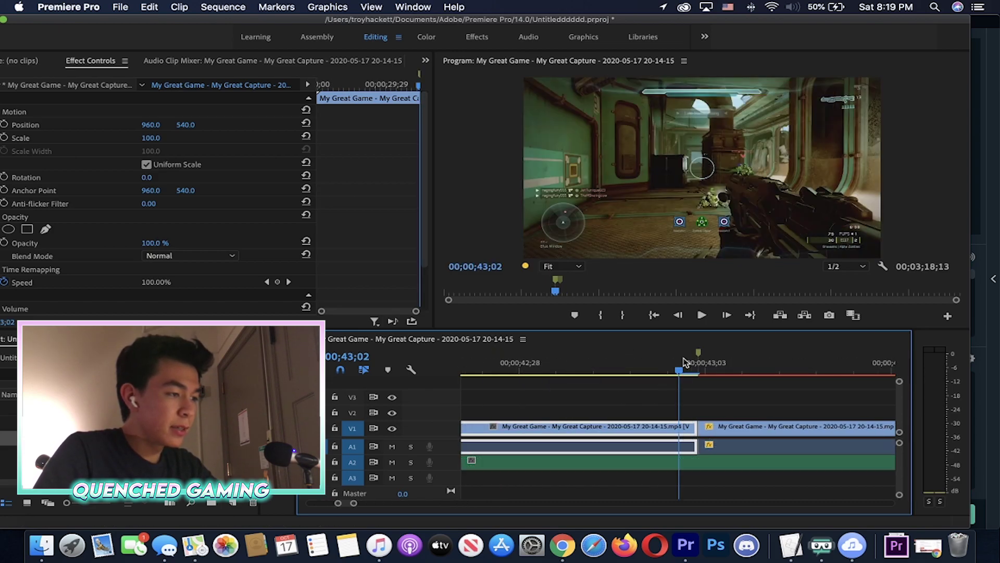
pyautogui.click(684, 363)
pyautogui.press('-')
pyautogui.press('-')
pyautogui.press('-')
pyautogui.press('-')
pyautogui.press('-')
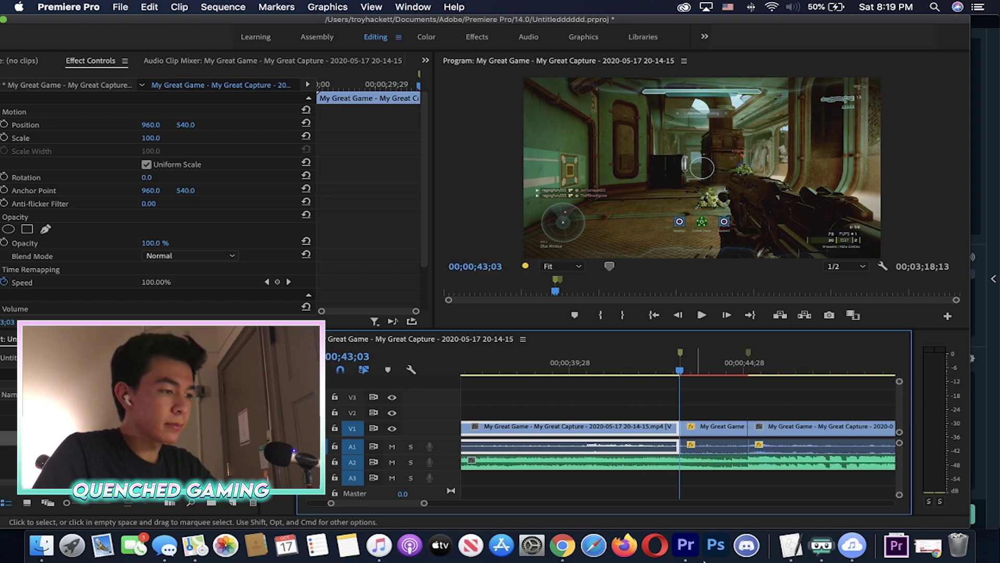
# Nest the slow-motion clip between the two markers, keeping the suggested sequence name
pyautogui.click(691, 426)
pyautogui.rightClick(736, 430)
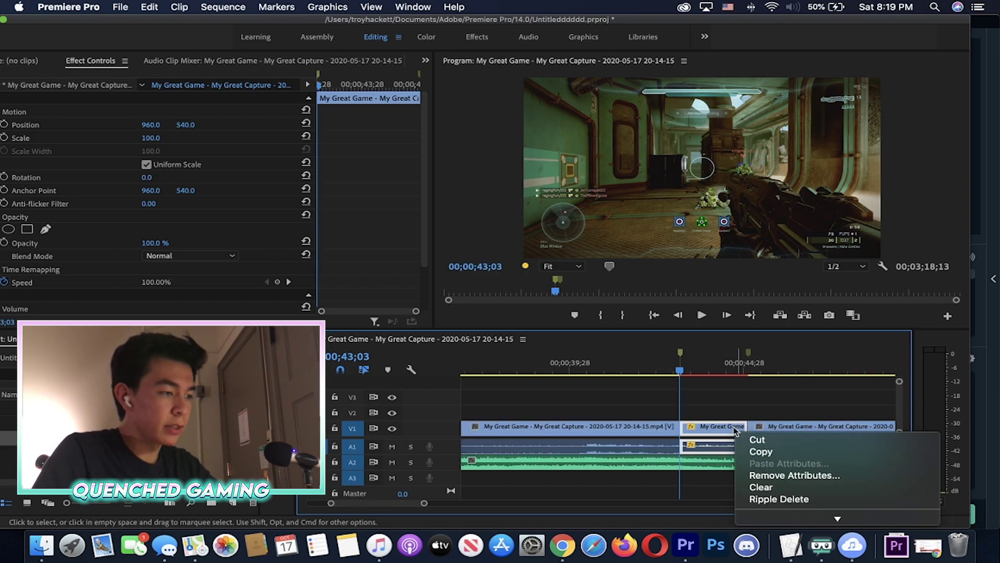
pyautogui.moveTo(771, 519)
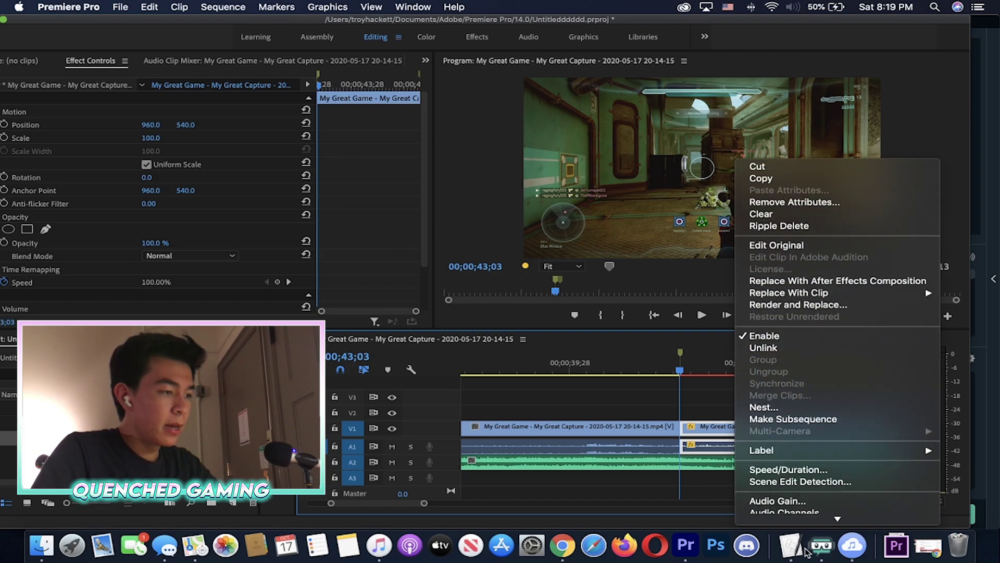
pyautogui.click(765, 371)
pyautogui.press('Return')
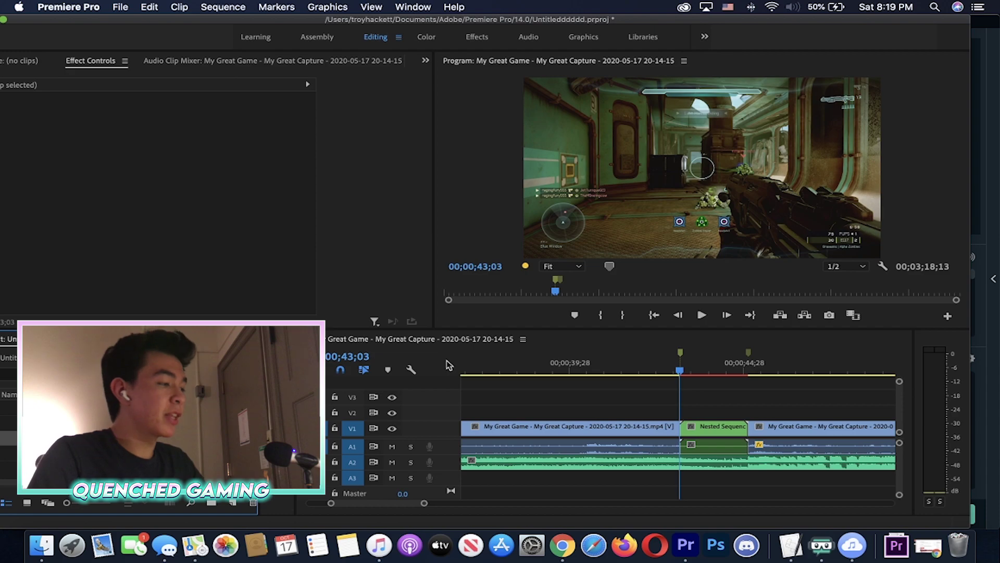
# Search the effects for Crop and apply it to the nested slow-motion sequence
pyautogui.click(249, 339)
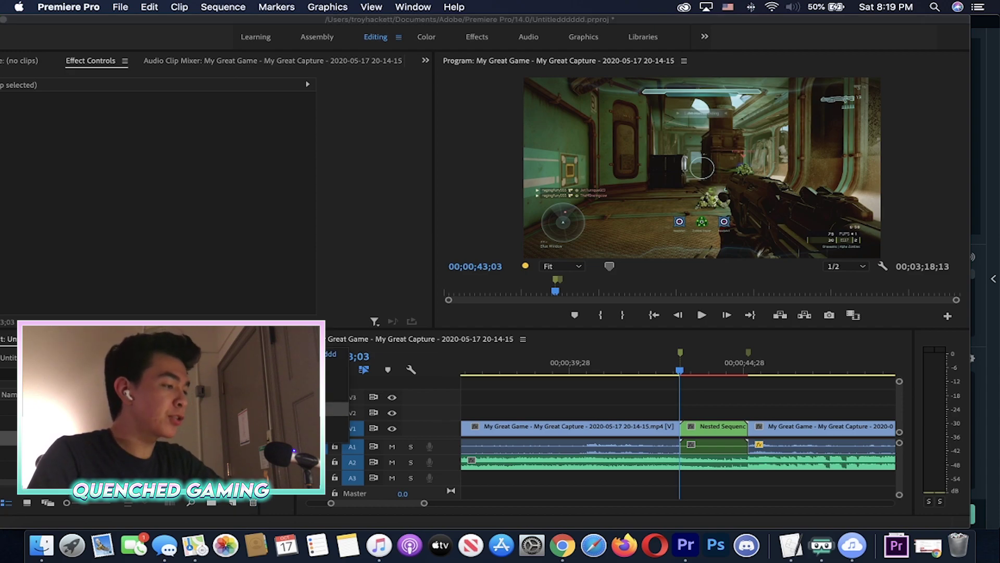
pyautogui.click(281, 409)
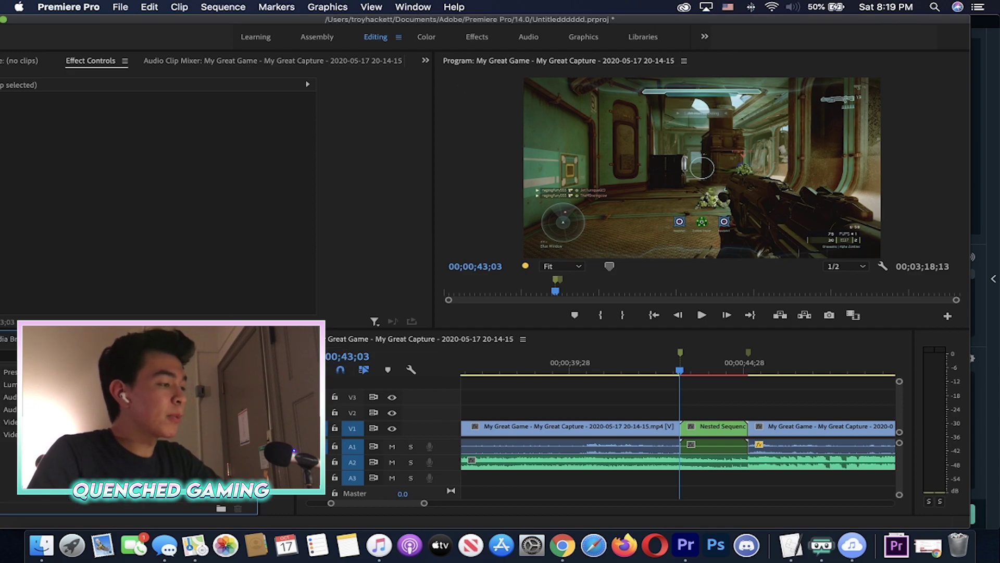
pyautogui.click(9, 356)
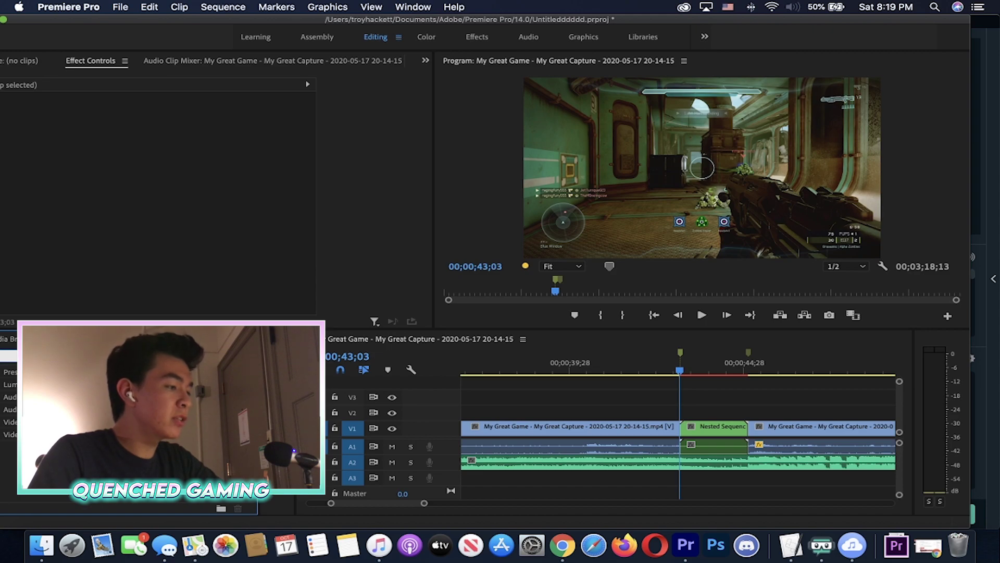
pyautogui.moveTo(259, 417); pyautogui.dragTo(288, 417)
pyautogui.click(9, 355)
pyautogui.write('cr')
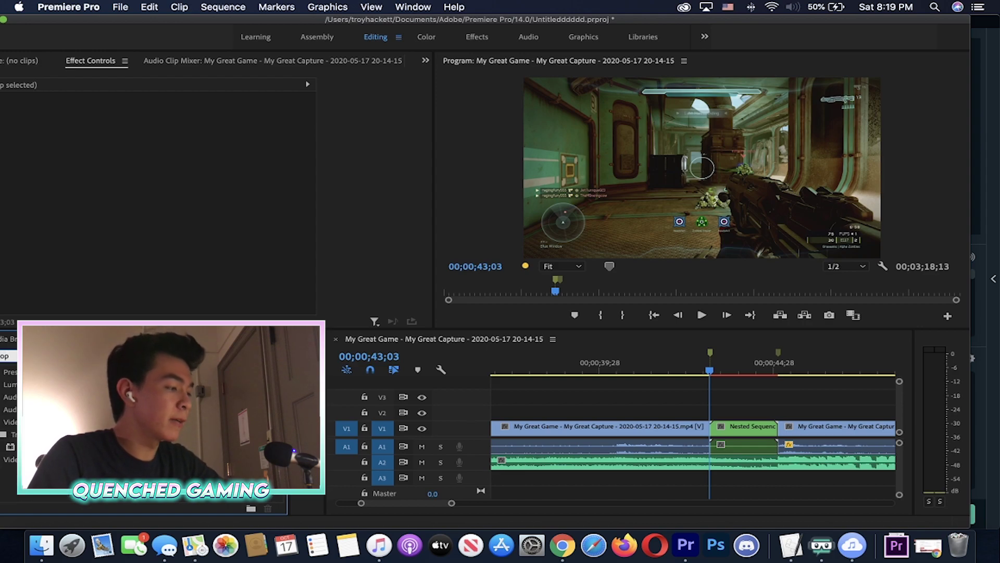
pyautogui.moveTo(21, 447); pyautogui.dragTo(733, 426)
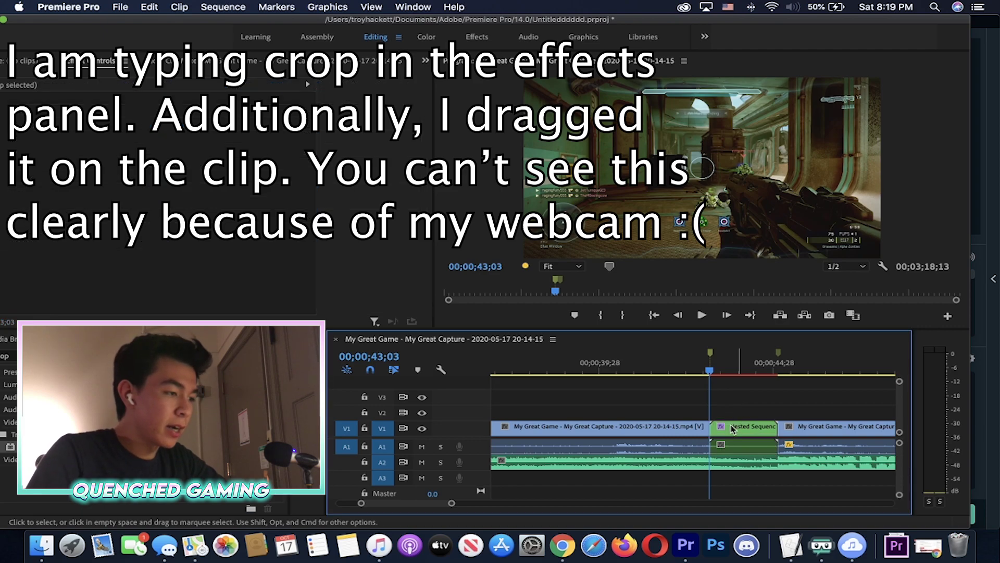
# Select the nested slow-motion sequence and bring its Crop effect settings into view
pyautogui.click(734, 427)
pyautogui.scroll(-6, 118, 242)
pyautogui.scroll(6, 119, 240)
pyautogui.scroll(-3, 119, 238)
pyautogui.scroll(-3, 119, 240)
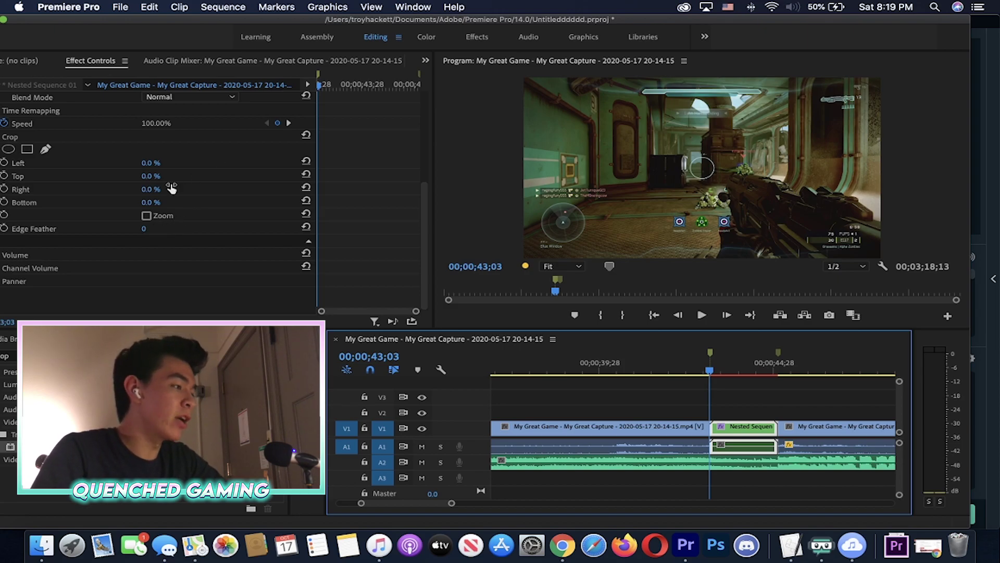
# Apply the Crop effect to the gameplay clip just before the nested sequence
pyautogui.click(552, 426)
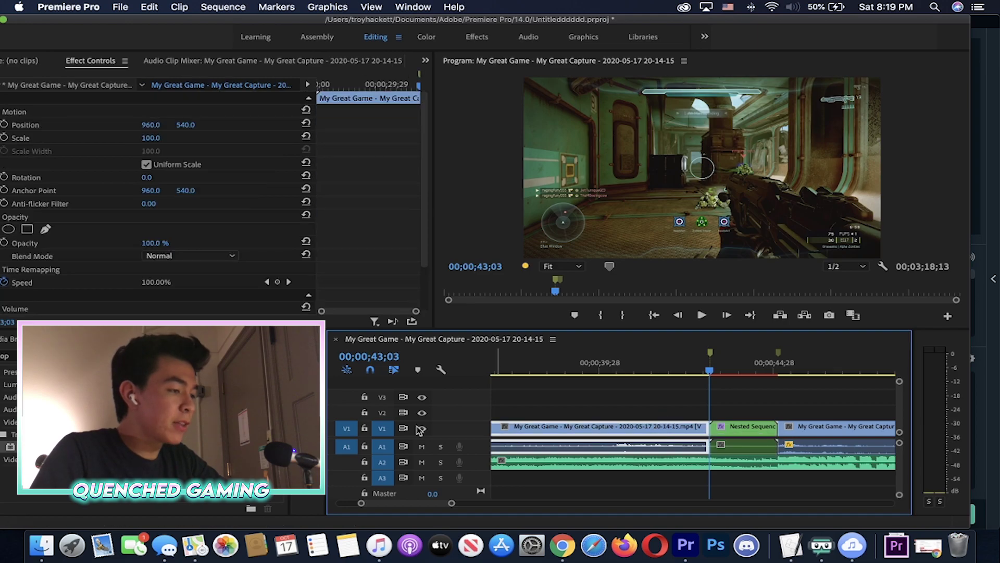
pyautogui.moveTo(31, 447); pyautogui.dragTo(626, 435)
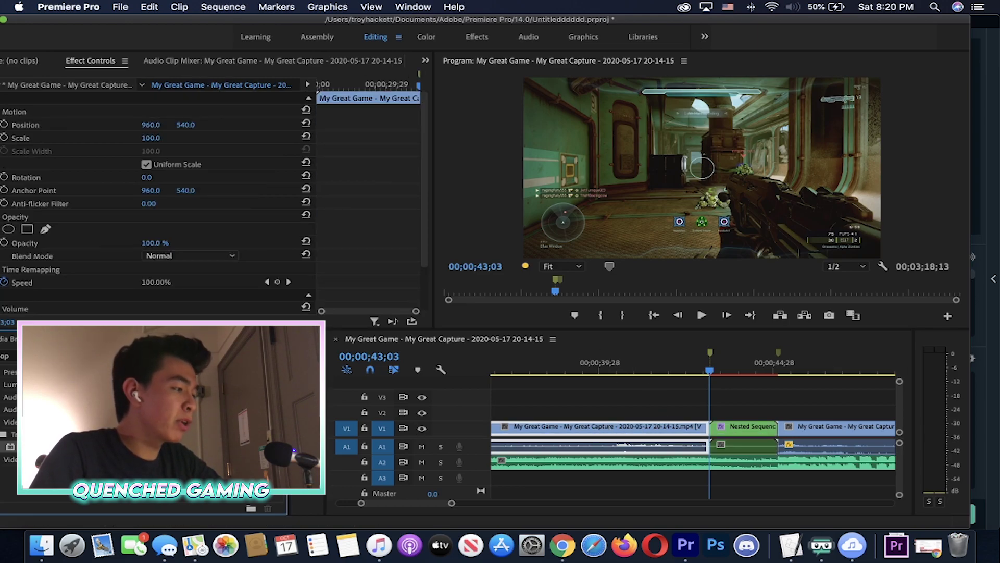
pyautogui.moveTo(358, 427); pyautogui.dragTo(502, 430)
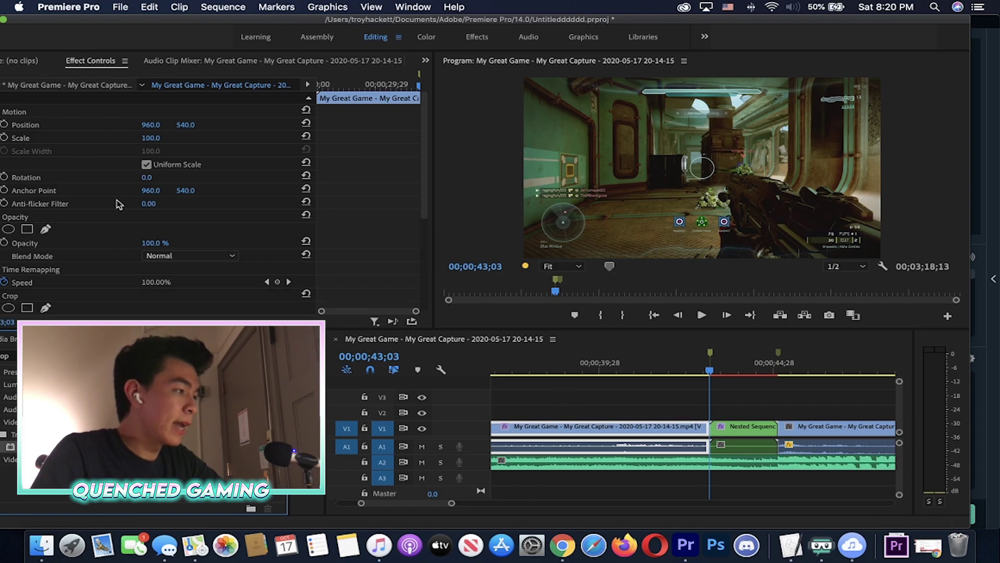
# Set the Top and Bottom crop of the clip before the nested sequence to 6.6 %
pyautogui.scroll(-5, 119, 204)
pyautogui.click(159, 174)
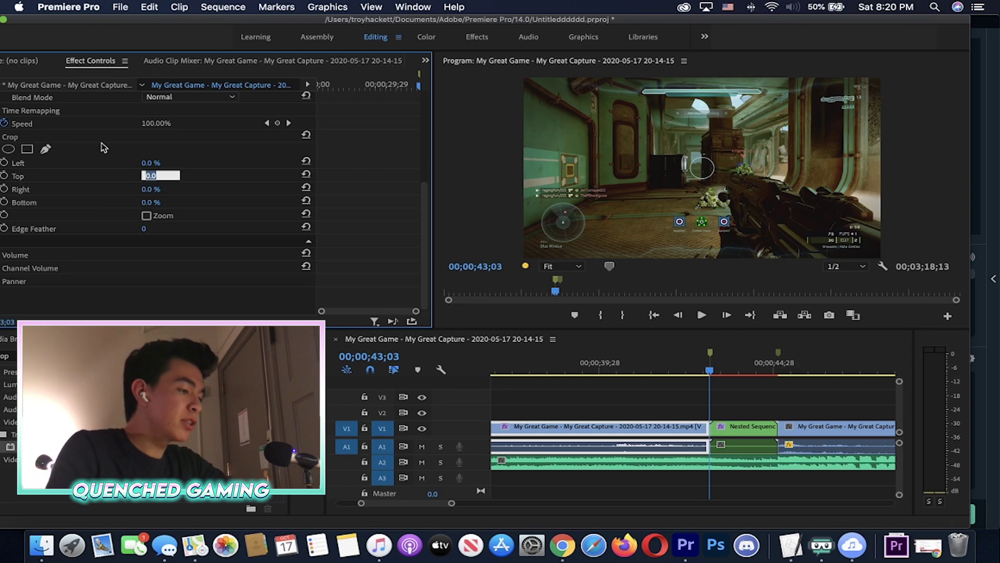
pyautogui.write('6.6')
pyautogui.press('Return')
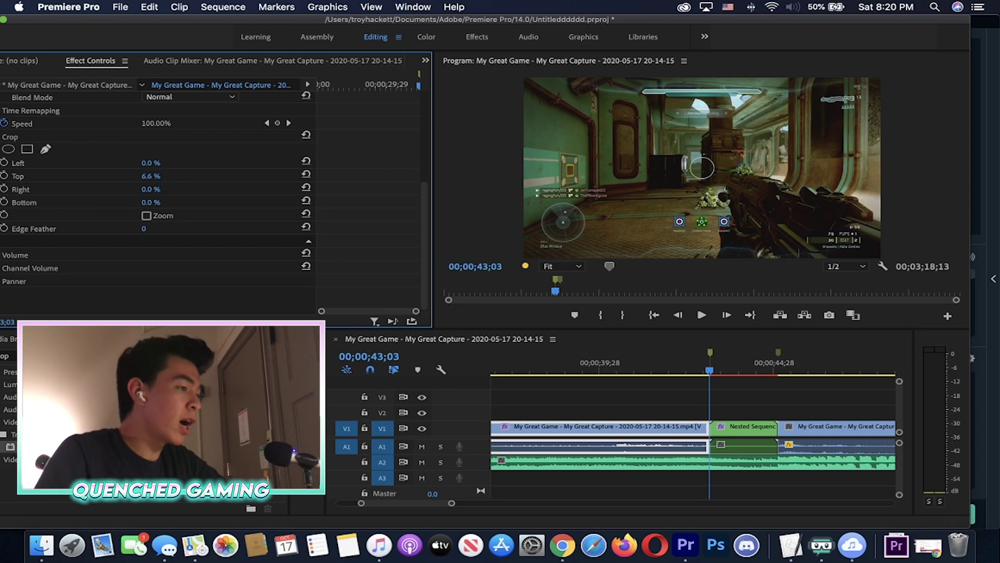
pyautogui.click(149, 202)
pyautogui.press('Return')
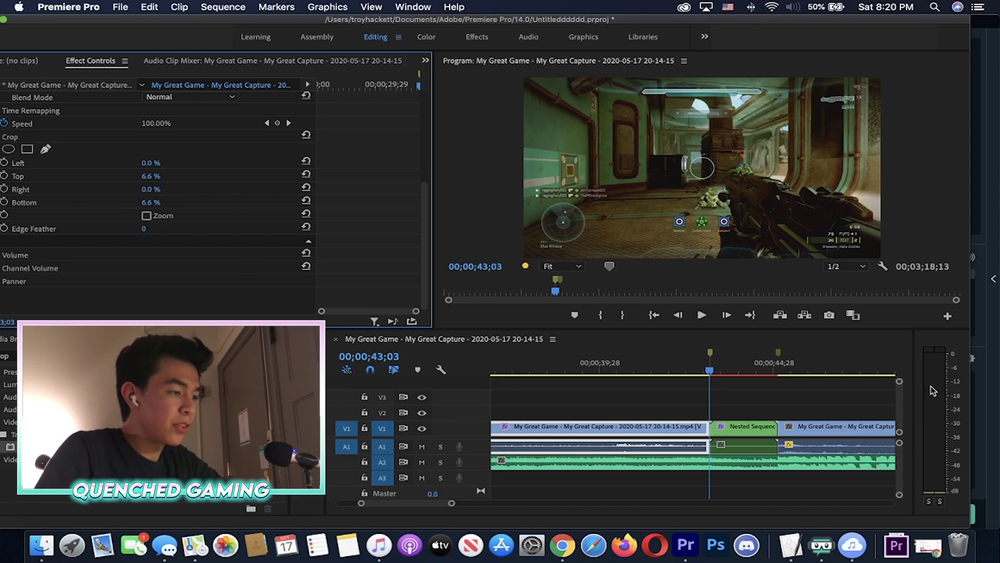
# Check the cropped clip at 00;00;41;23, and place the playhead exactly at the start of the nested sequence
pyautogui.click(664, 360)
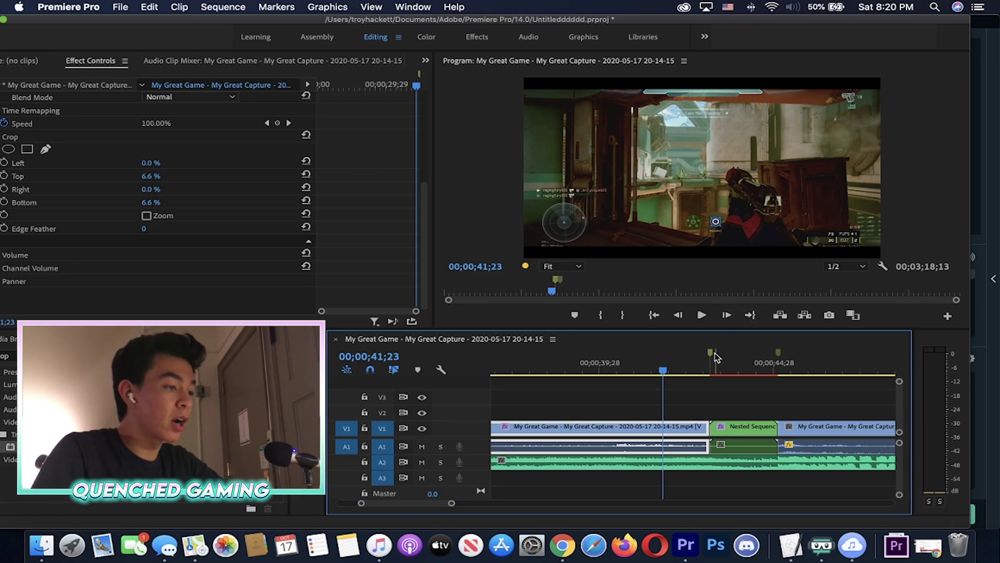
pyautogui.click(714, 370)
pyautogui.press('=')
pyautogui.press('=')
pyautogui.press('=')
pyautogui.press('=')
pyautogui.press('=')
pyautogui.click(564, 370)
pyautogui.press('-')
pyautogui.press('-')
pyautogui.press('-')
pyautogui.press('-')
# Crop the nested sequence by 6.6 % at Top and Bottom, and add keyframes for both values at its start
pyautogui.click(732, 427)
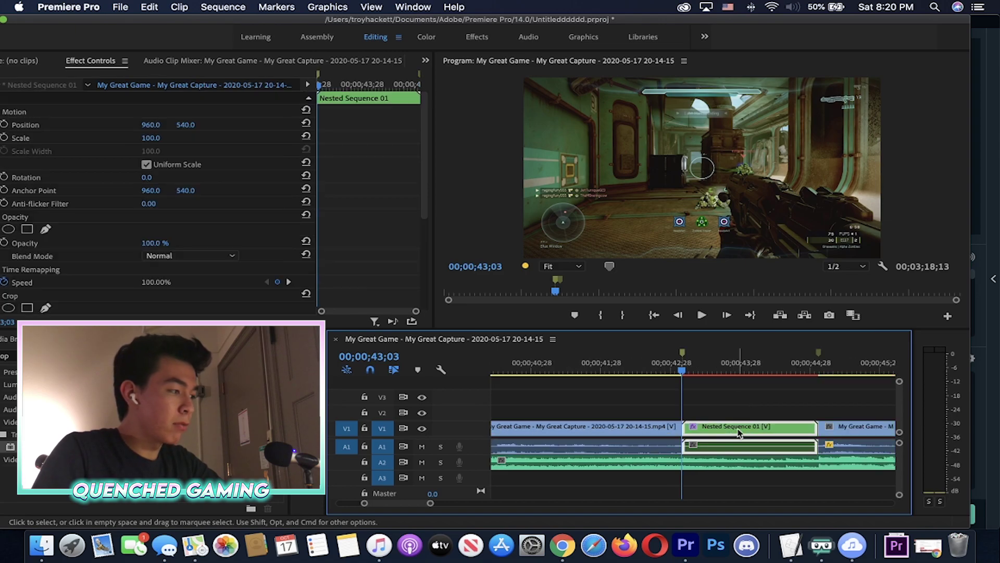
pyautogui.scroll(-6, 102, 210)
pyautogui.click(153, 177)
pyautogui.press('Return')
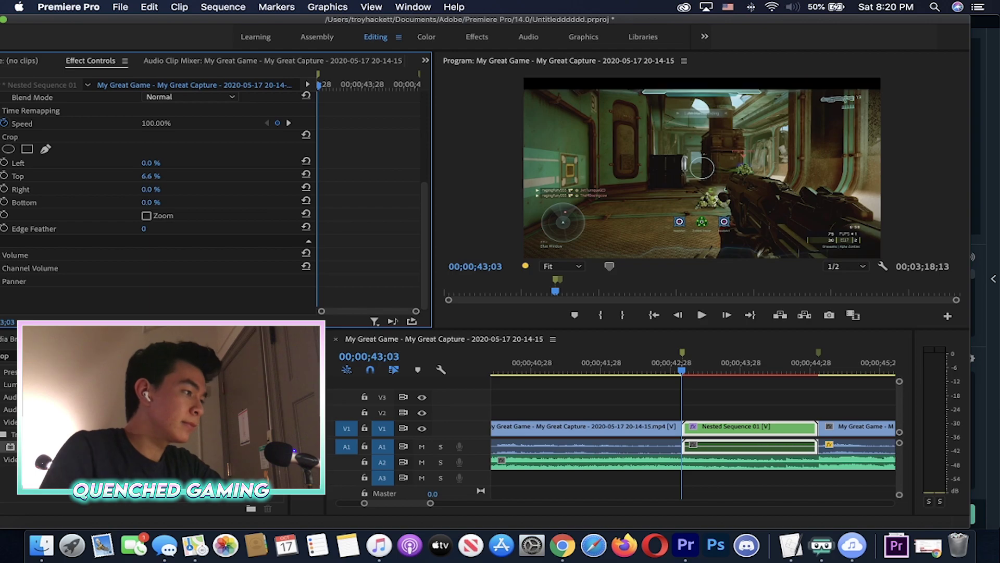
pyautogui.click(153, 203)
pyautogui.write('6.6')
pyautogui.press('Return')
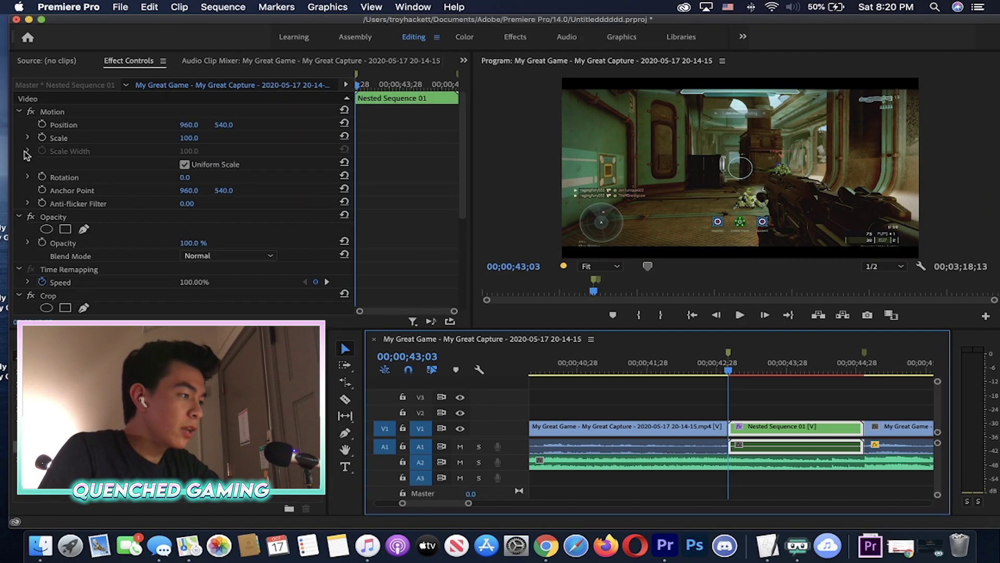
pyautogui.click(51, 176)
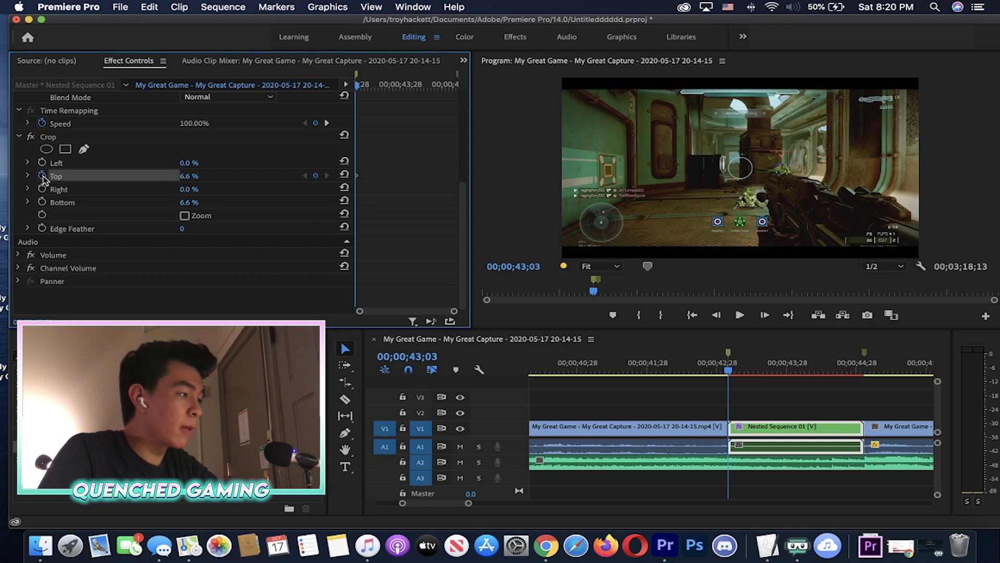
pyautogui.click(42, 202)
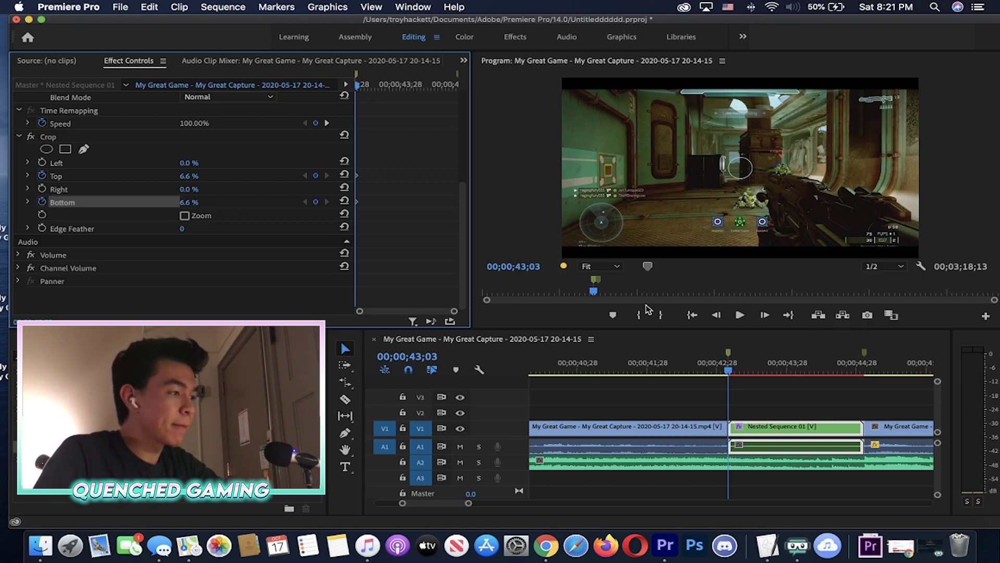
# At the end of the nested sequence, 00;00;45;01, set the Top and Bottom crop to 25 % to create the closing keyframes
pyautogui.click(861, 372)
pyautogui.press('=')
pyautogui.click(756, 372)
pyautogui.press('-')
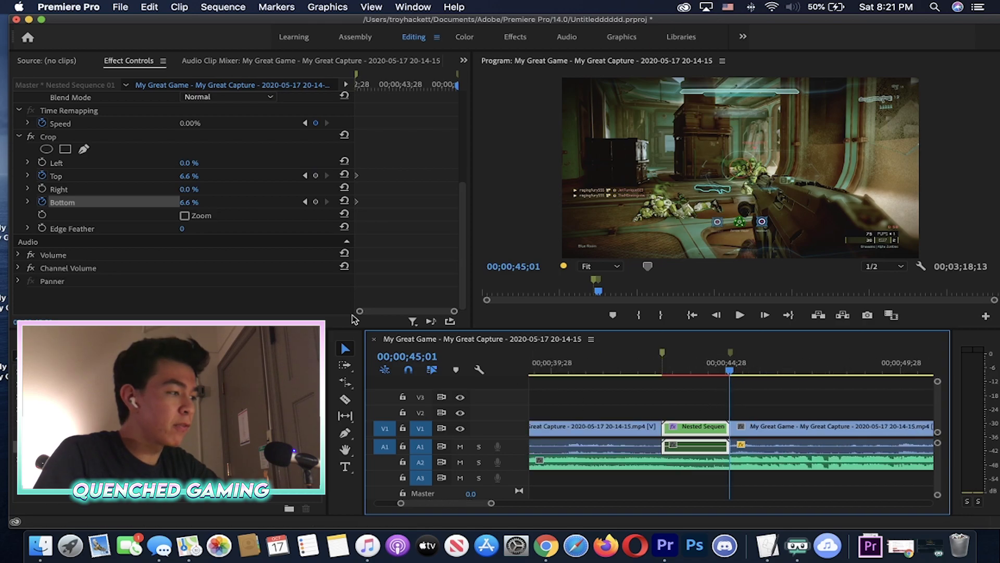
pyautogui.click(197, 175)
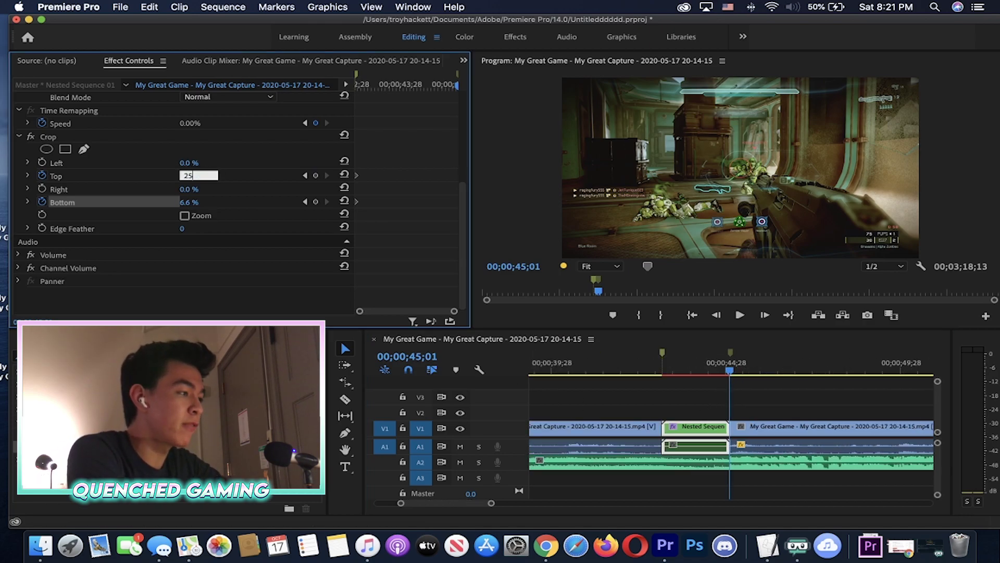
pyautogui.write('25')
pyautogui.press('Return')
pyautogui.click(189, 202)
pyautogui.write('25')
pyautogui.press('Return')
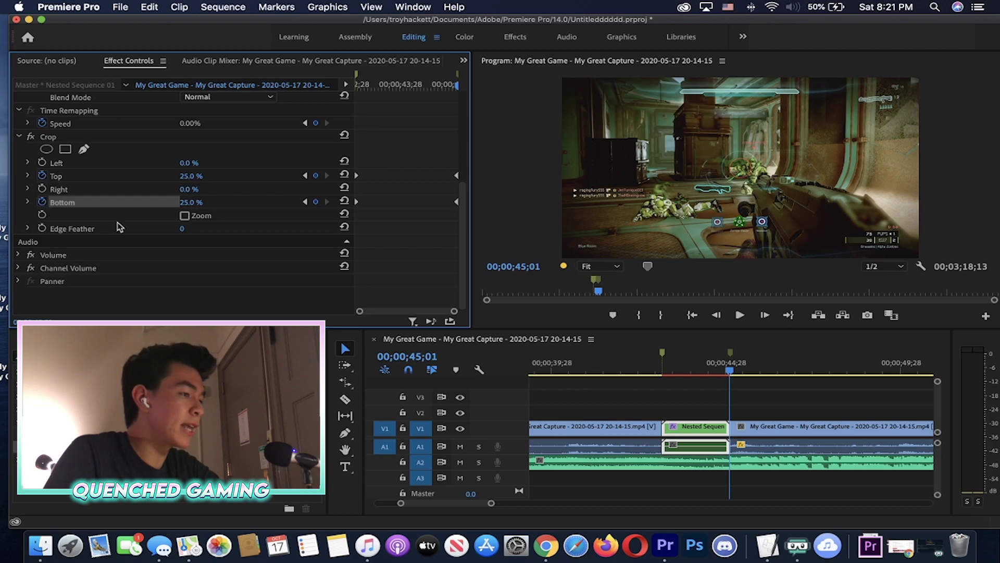
# Scrub through the nested sequence to review the animated crop bars
pyautogui.click(693, 371)
pyautogui.press('=')
pyautogui.press('=')
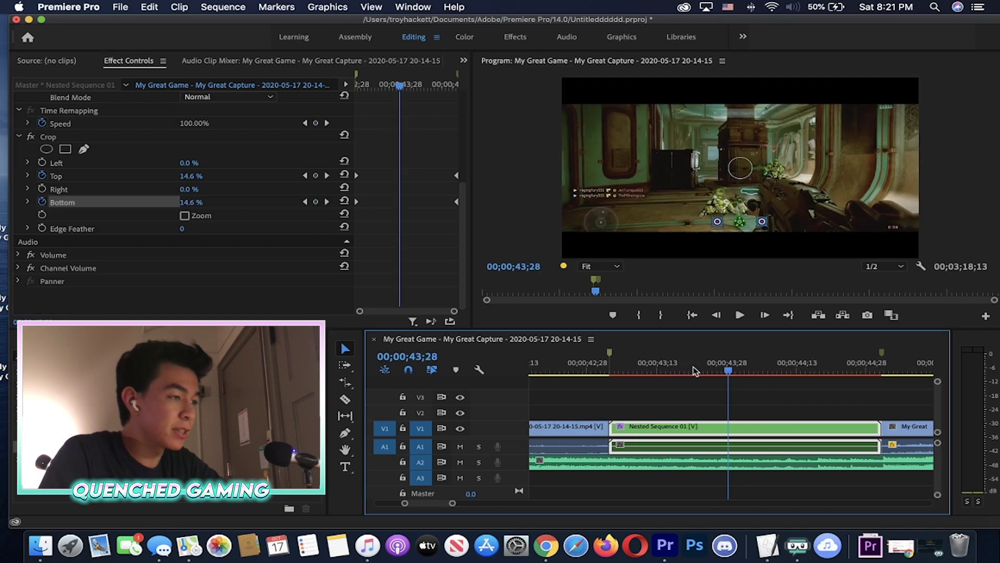
pyautogui.moveTo(740, 370); pyautogui.dragTo(898, 343)
# Place the playhead at the cut after the nested sequence and apply the Crop effect to the gameplay clip that follows
pyautogui.press('-')
pyautogui.press('-')
pyautogui.press('=')
pyautogui.press('=')
pyautogui.press('=')
pyautogui.press('=')
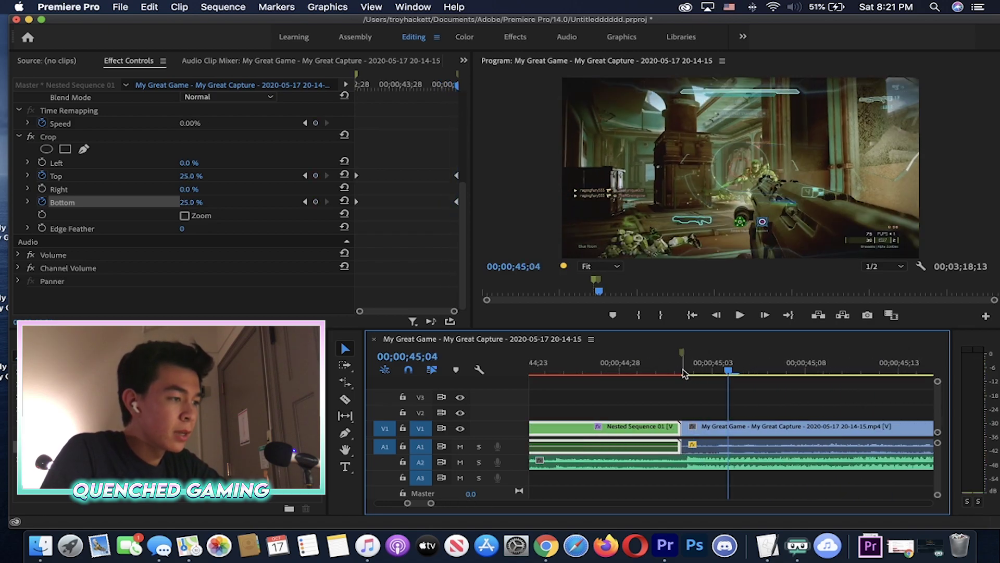
pyautogui.click(682, 370)
pyautogui.press('-')
pyautogui.press('-')
pyautogui.click(731, 426)
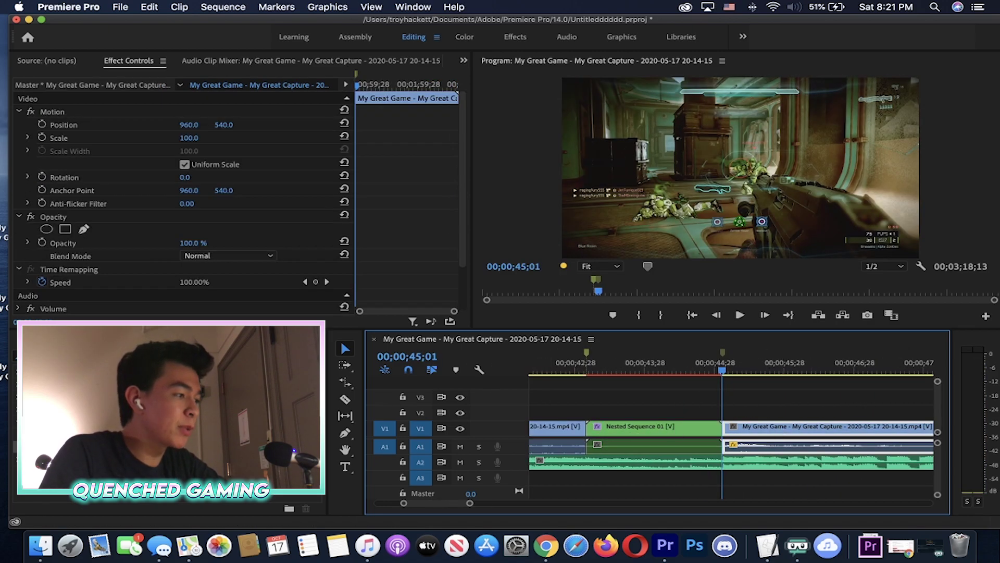
pyautogui.moveTo(62, 447); pyautogui.dragTo(782, 435)
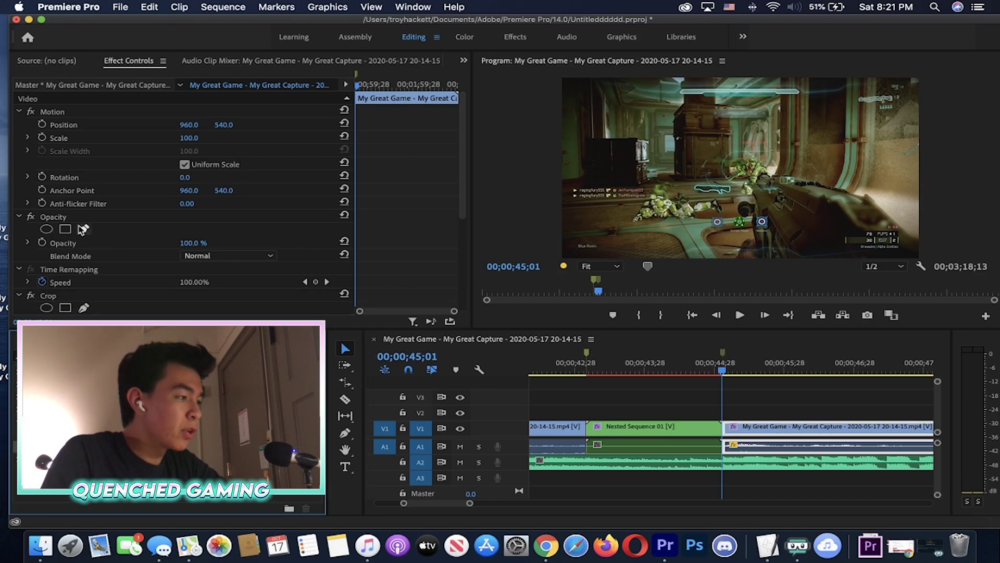
# Set the following clip's Top and Bottom crop to 25 % and add keyframes for both at the clip's start
pyautogui.scroll(-6, 83, 229)
pyautogui.click(189, 176)
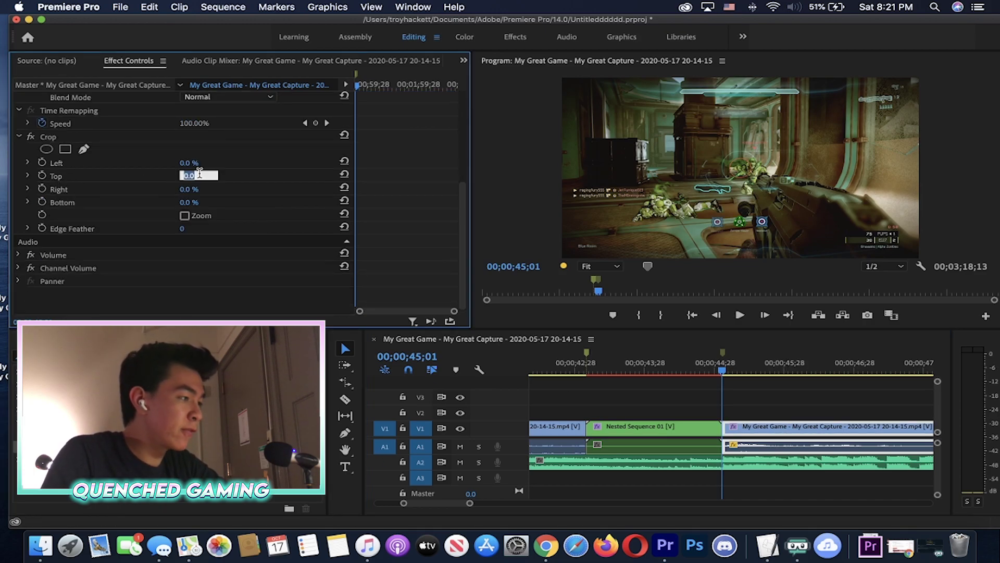
pyautogui.write('25')
pyautogui.press('Return')
pyautogui.click(194, 202)
pyautogui.write('25')
pyautogui.press('Return')
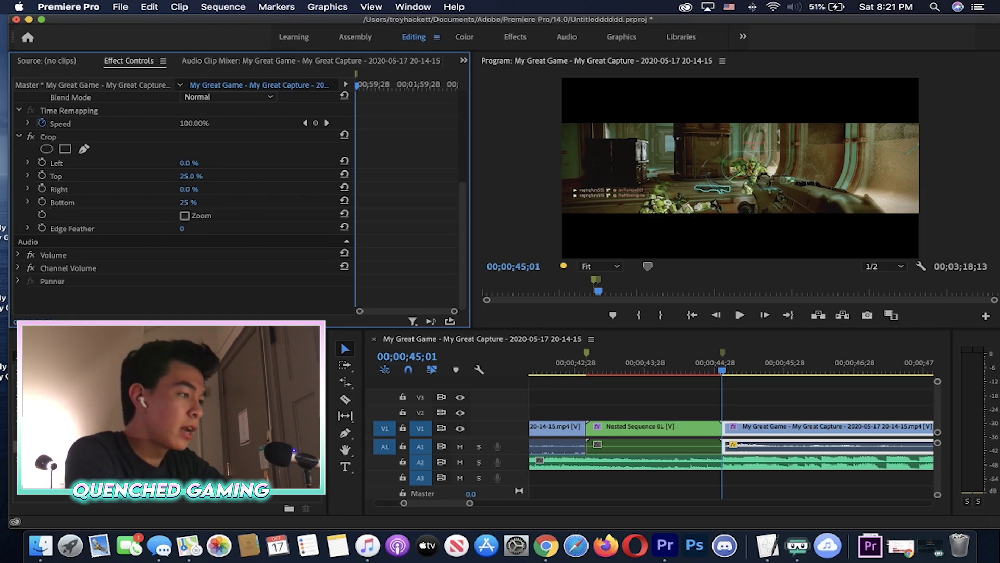
pyautogui.click(42, 202)
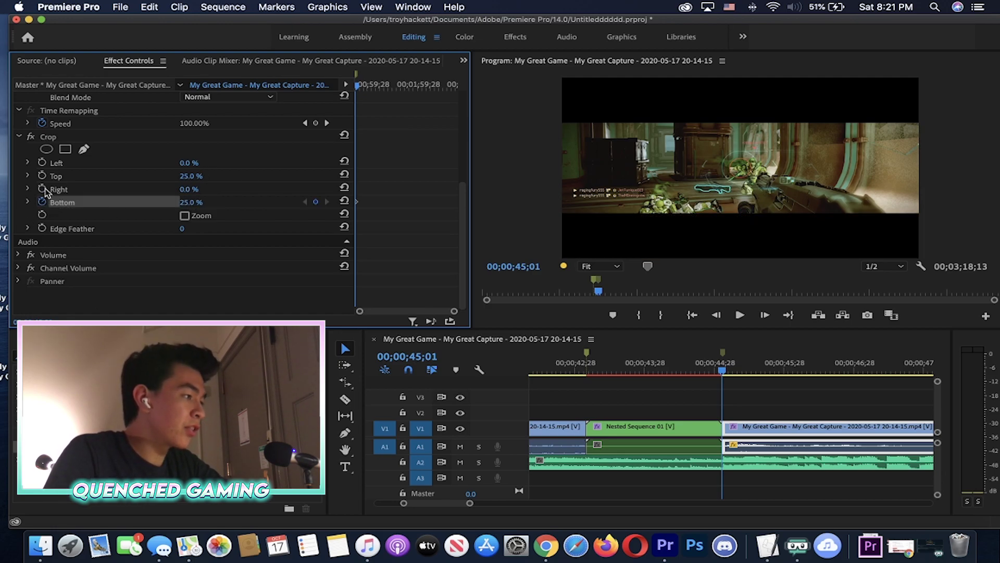
pyautogui.click(42, 176)
# Three frames into the clip after the nested sequence, at 00;00;45;04, keyframe the Top and Bottom crop at 6.6 %
pyautogui.click(756, 397)
pyautogui.press('=')
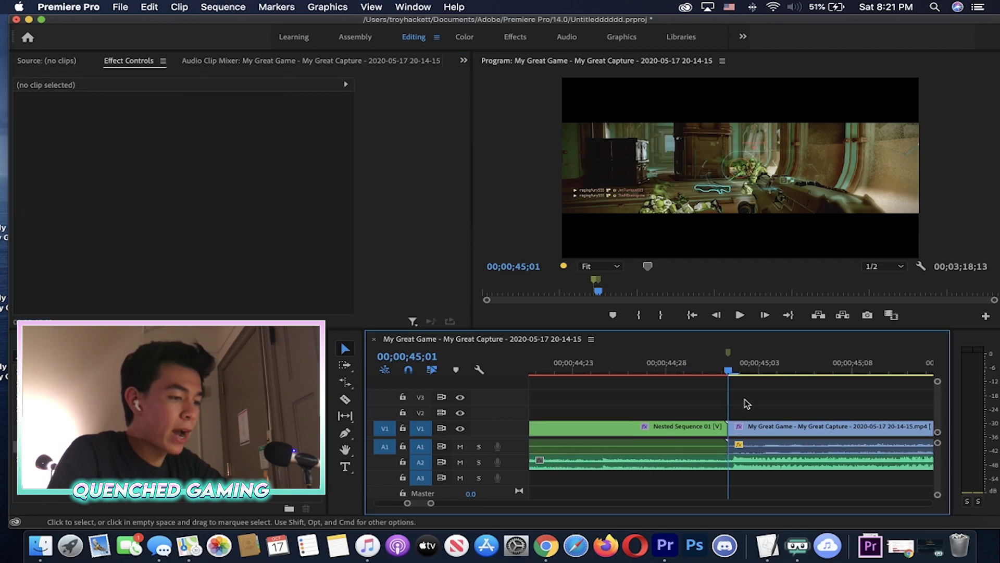
pyautogui.press('Right')
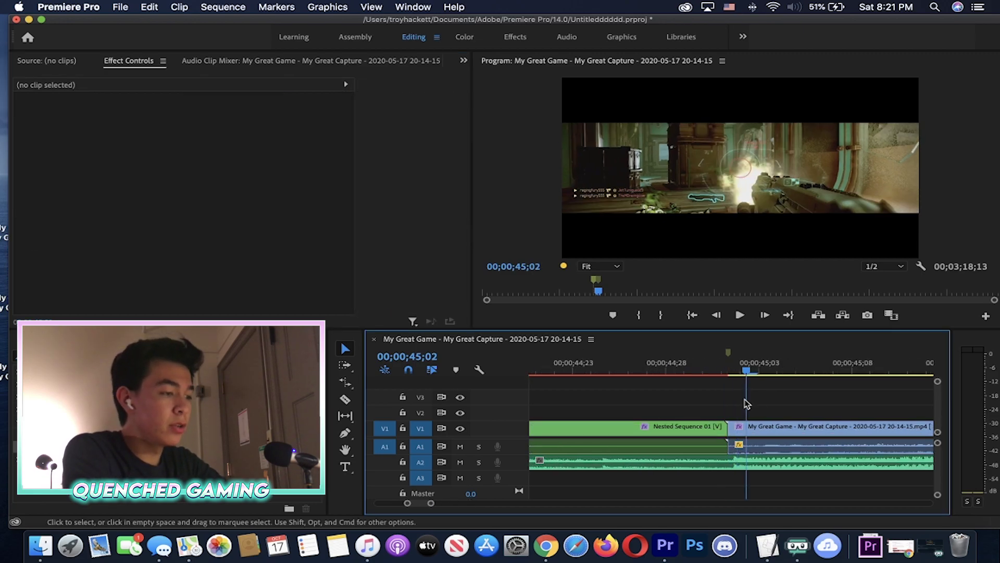
pyautogui.press('Right')
pyautogui.press('Right')
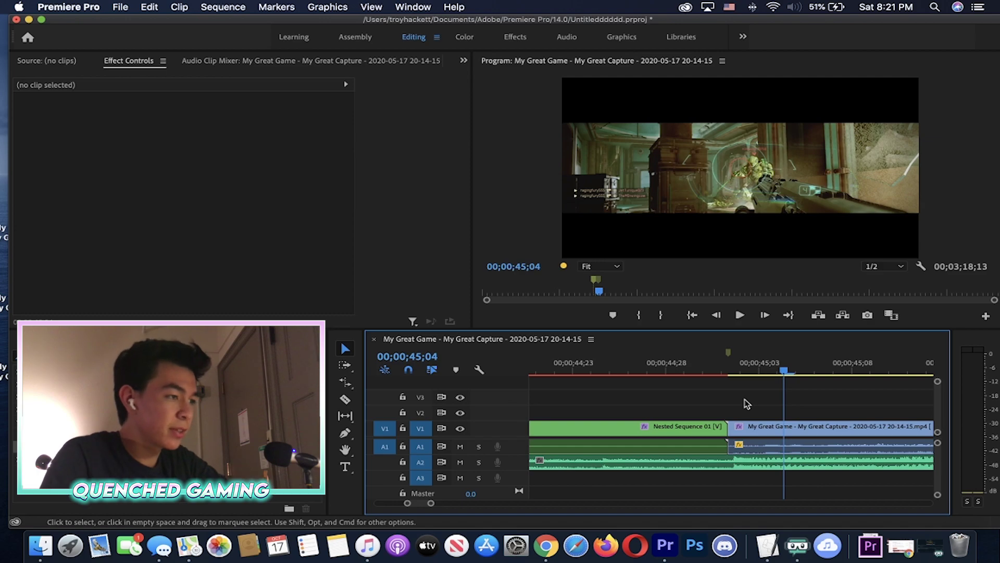
pyautogui.click(751, 427)
pyautogui.scroll(-5, 197, 208)
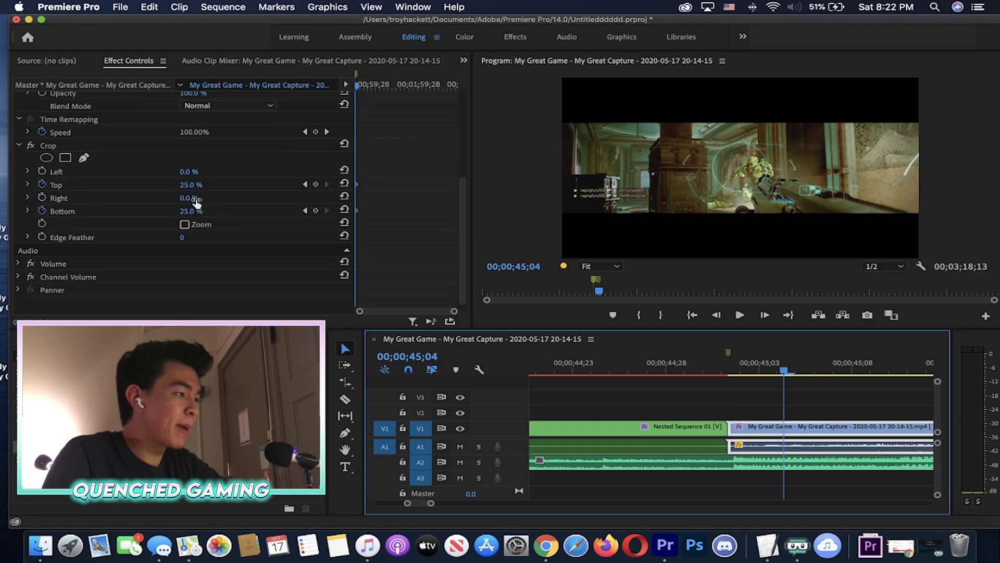
pyautogui.click(192, 184)
pyautogui.write('6.6')
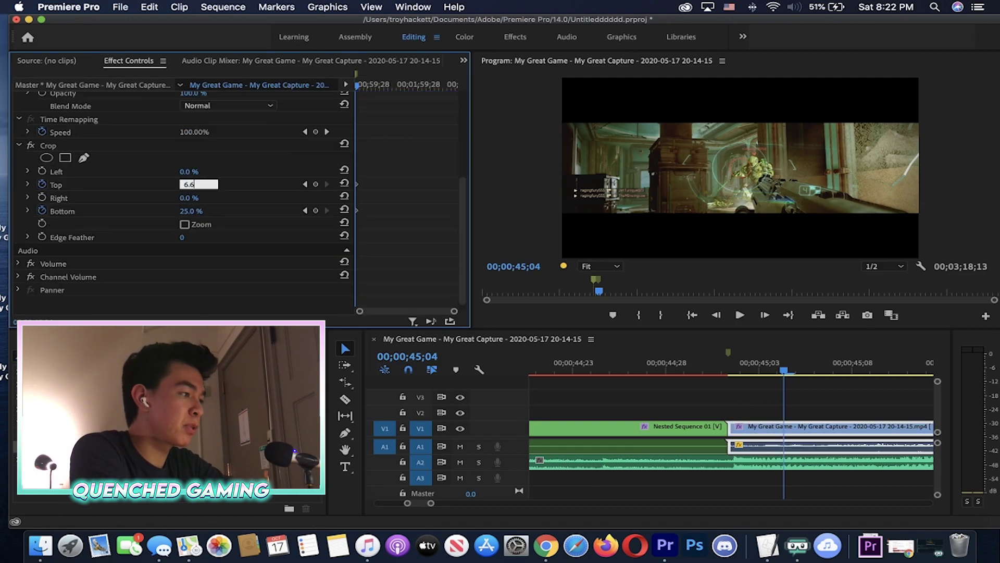
pyautogui.press('Return')
pyautogui.click(191, 211)
pyautogui.write('6.6')
pyautogui.press('Return')
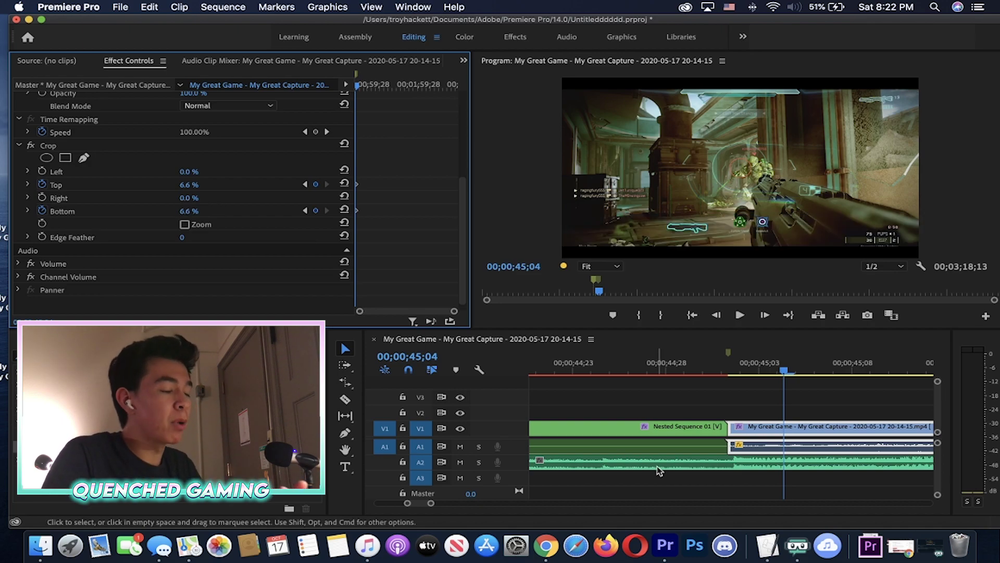
pyautogui.click(744, 388)
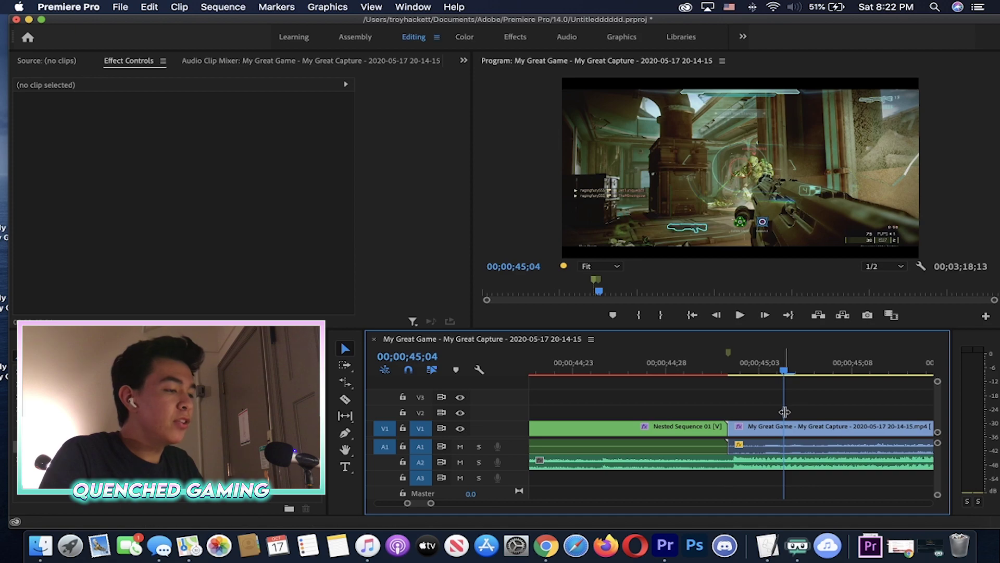
pyautogui.click(783, 428)
pyautogui.scroll(-5, 137, 232)
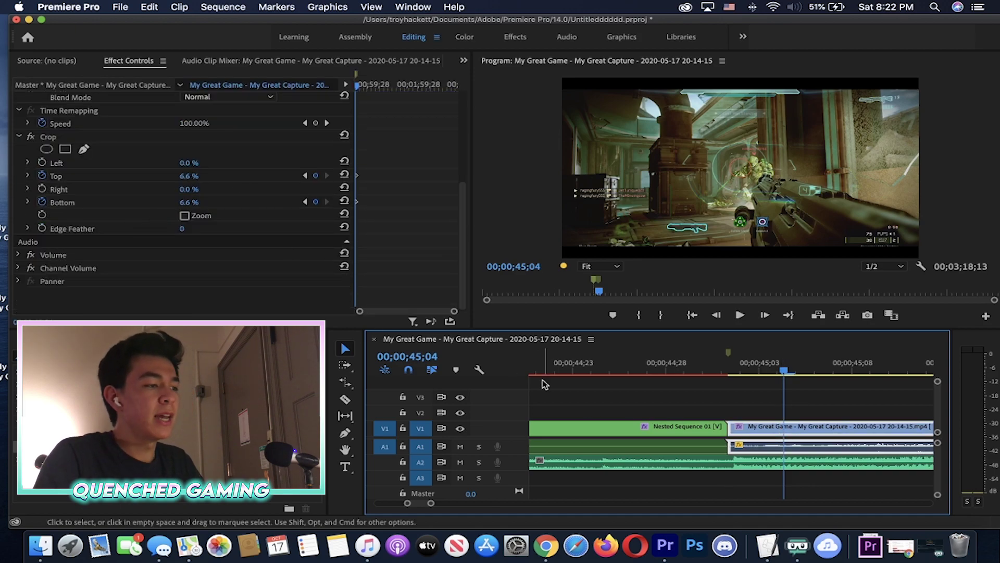
pyautogui.click(776, 391)
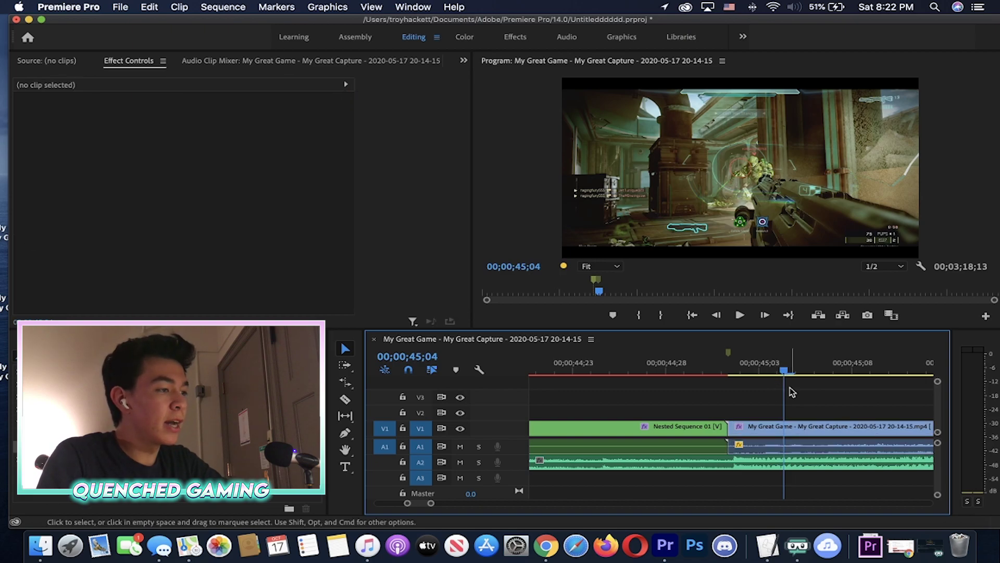
pyautogui.click(805, 425)
# Play back the timeline from before the nested sequence to review the crop bars closing and reopening
pyautogui.press('-')
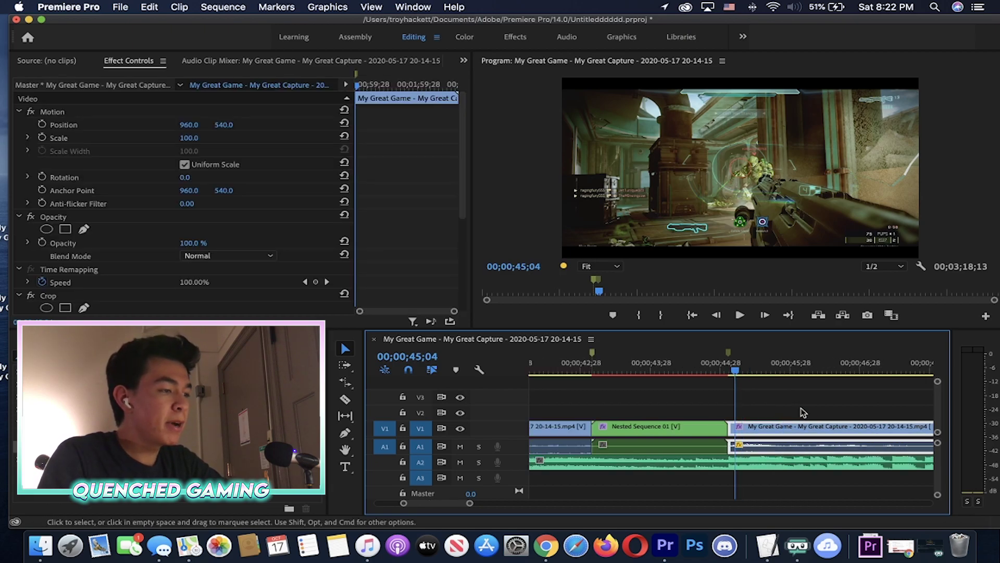
pyautogui.click(574, 362)
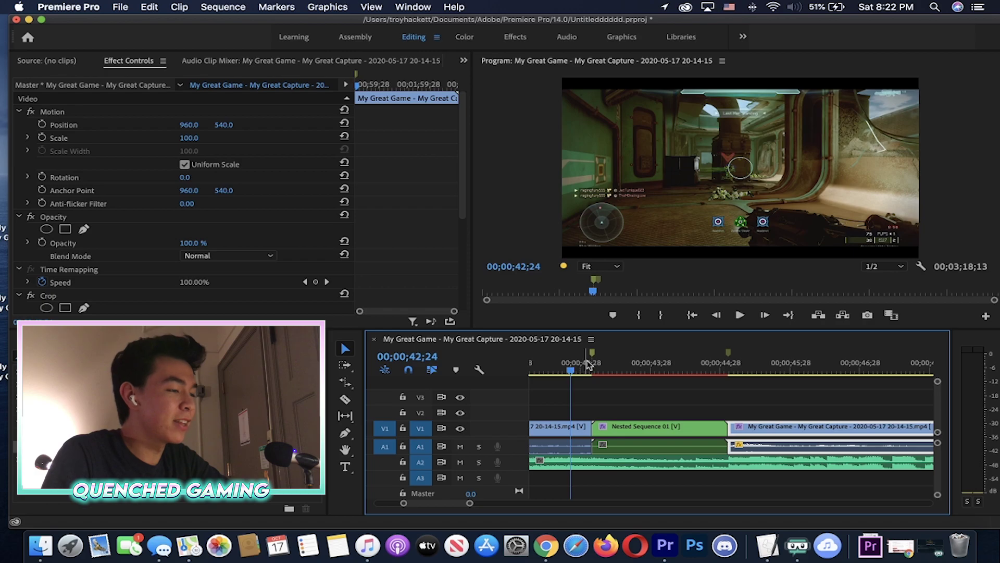
pyautogui.press('-')
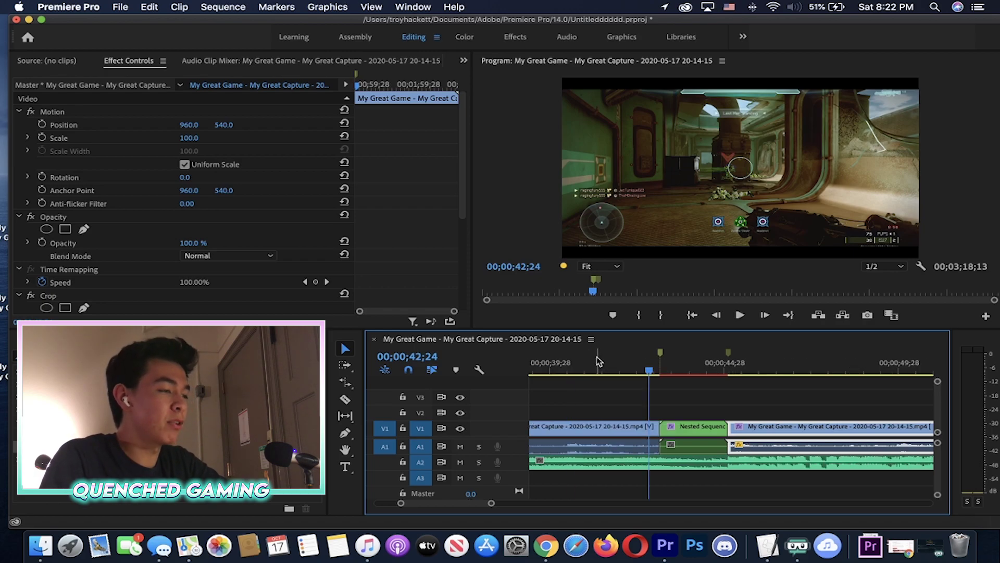
pyautogui.click(739, 314)
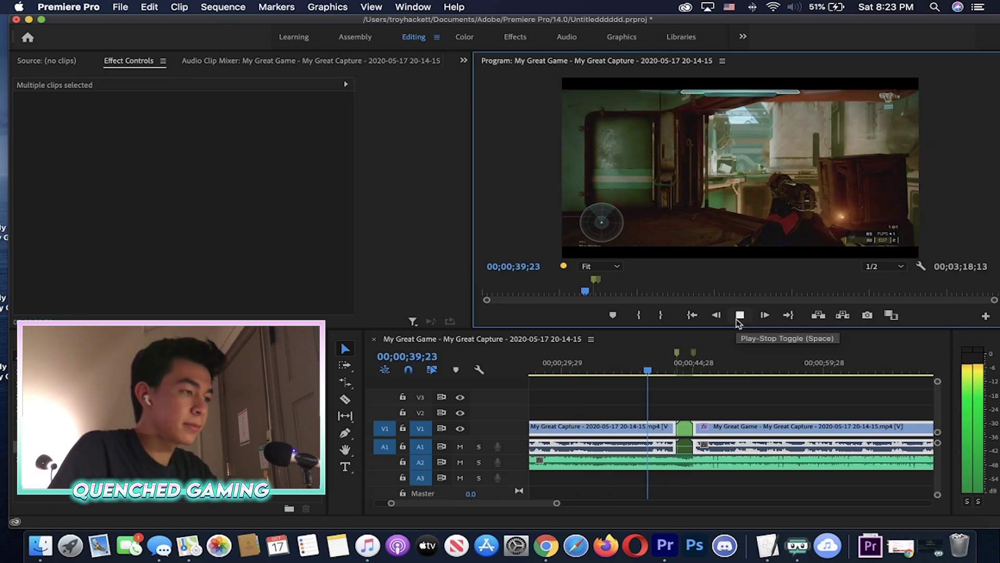
# Review the crop bar transition in an enlarged program view, restore the layout, and stop playback at 00;00;48;13
pyautogui.press('`')
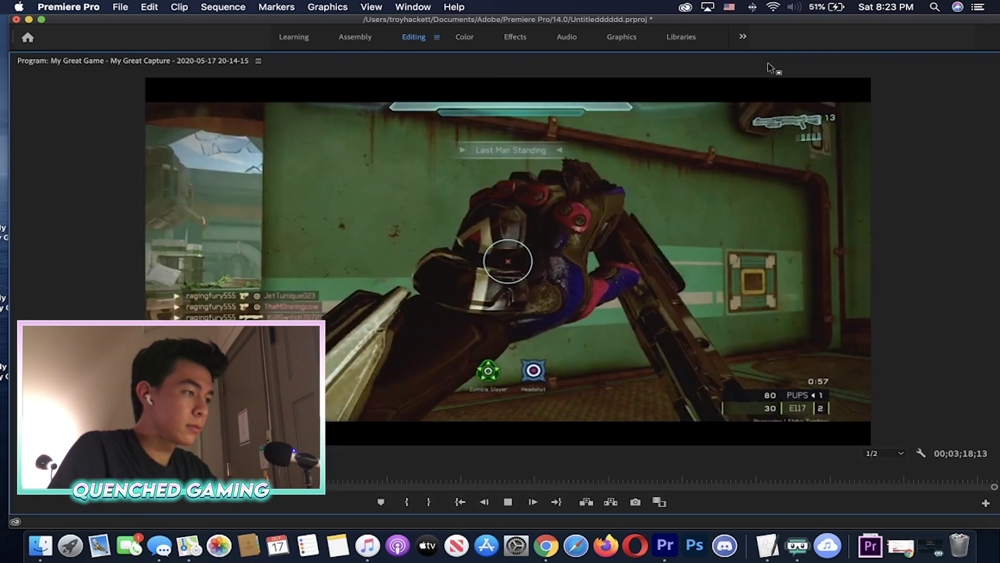
pyautogui.press('space')
pyautogui.press('`')
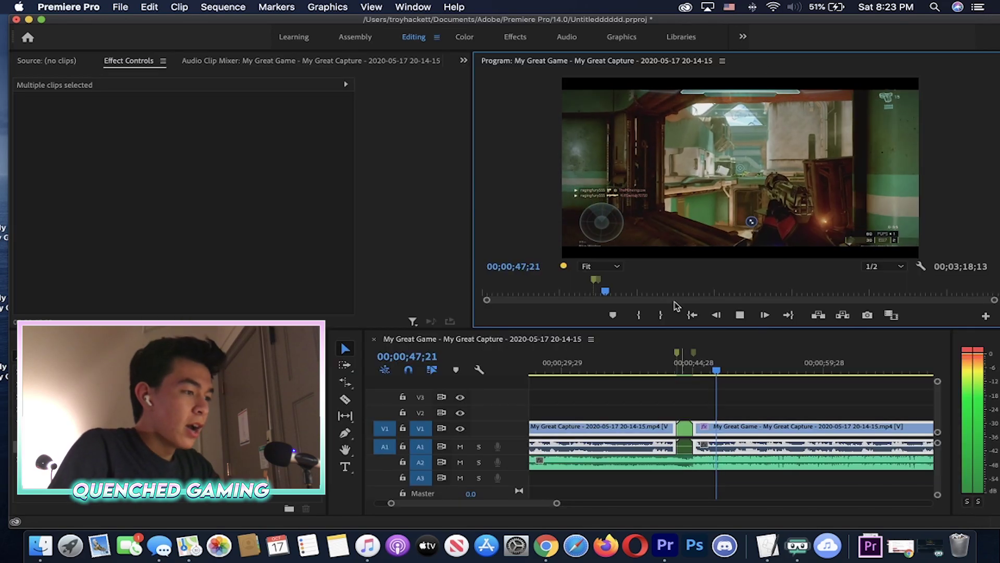
pyautogui.press('space')
pyautogui.click(710, 404)
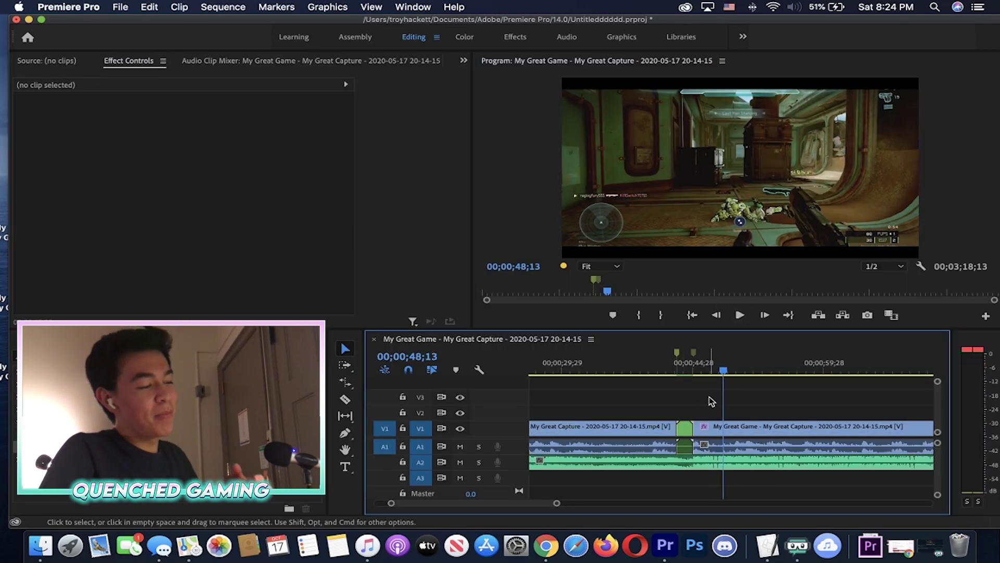
# Place the playhead on the cut after the nested sequence at 00;00;45;01 and select the gameplay clip that follows
pyautogui.press('=')
pyautogui.press('=')
pyautogui.moveTo(663, 372); pyautogui.dragTo(768, 357)
pyautogui.click(786, 359)
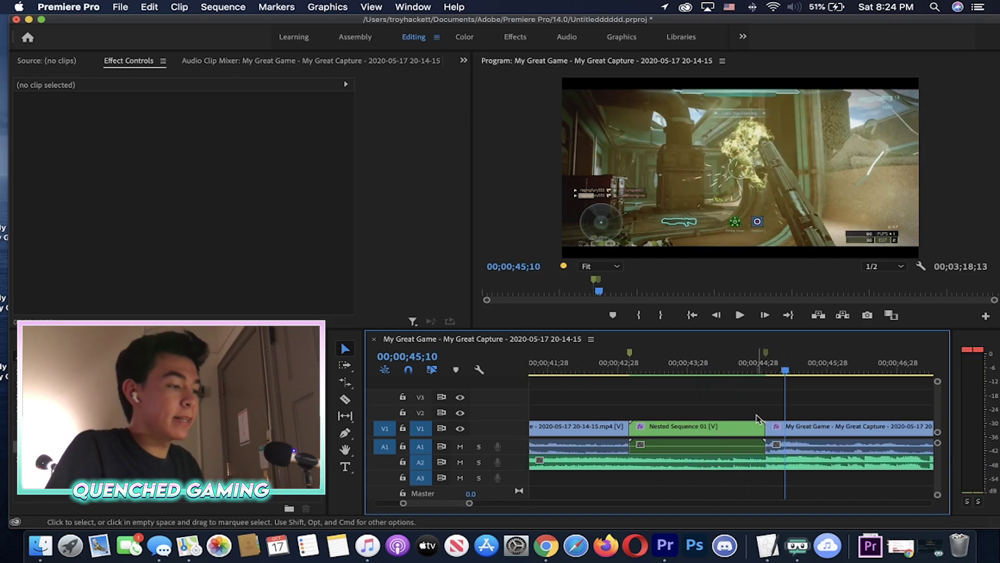
pyautogui.press('=')
pyautogui.press('=')
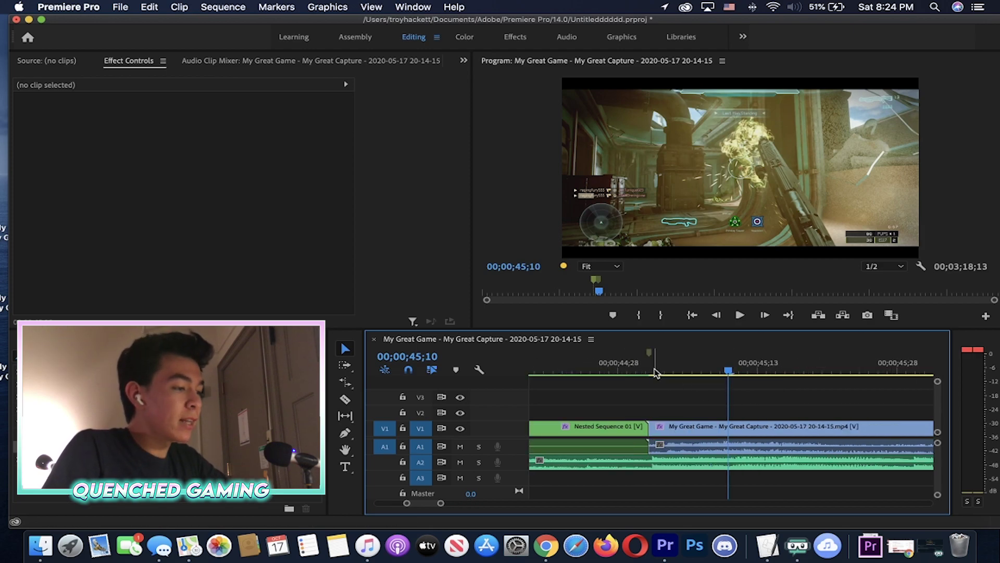
pyautogui.click(655, 372)
pyautogui.press('=')
pyautogui.press('=')
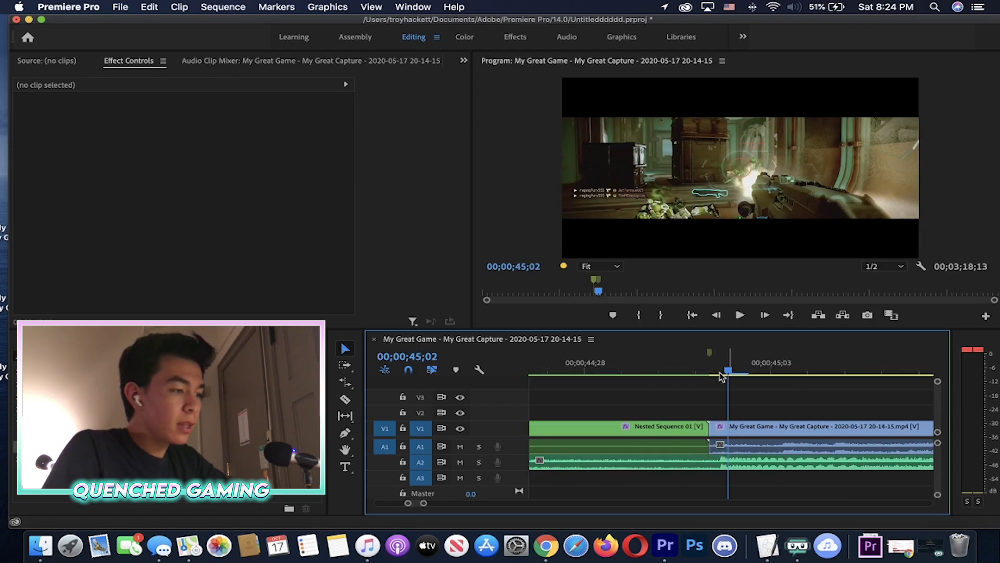
pyautogui.click(712, 373)
pyautogui.press('-')
pyautogui.press('-')
pyautogui.press('-')
pyautogui.press('-')
pyautogui.press('-')
pyautogui.click(781, 431)
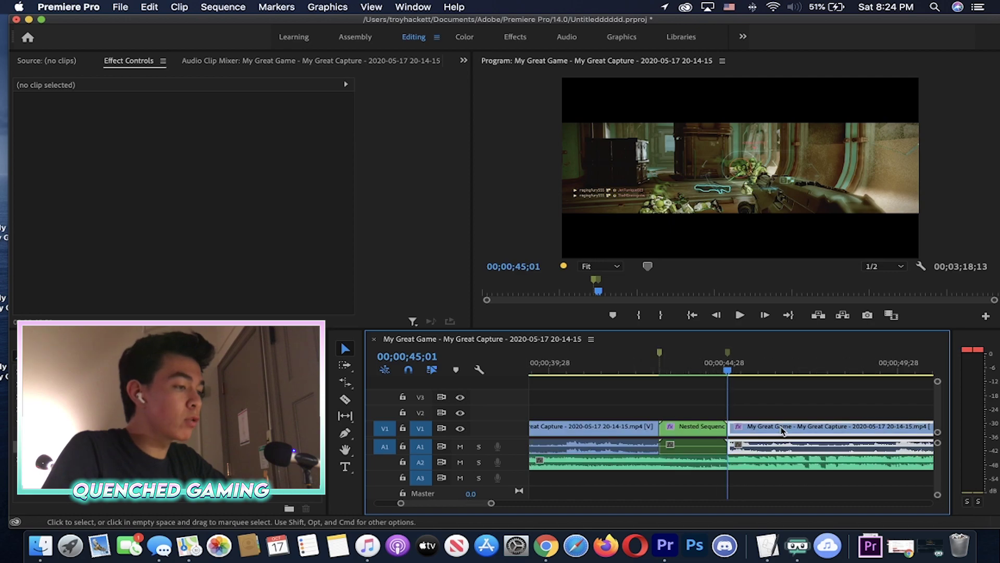
pyautogui.scroll(-5, 131, 213)
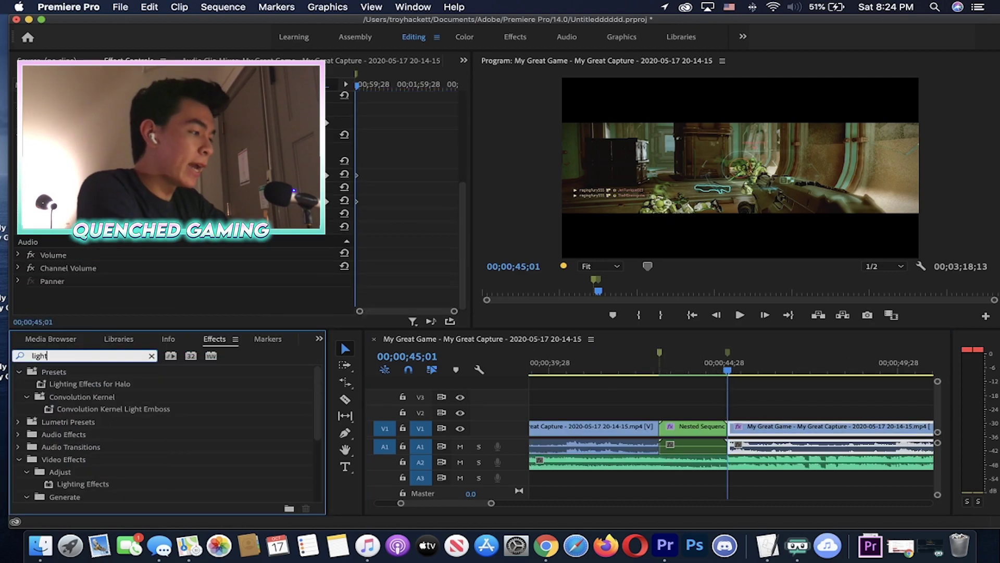
# Create an adjustment layer with the default settings and place it on V2, starting at the cut after the nested sequence
pyautogui.click(319, 339)
pyautogui.click(365, 354)
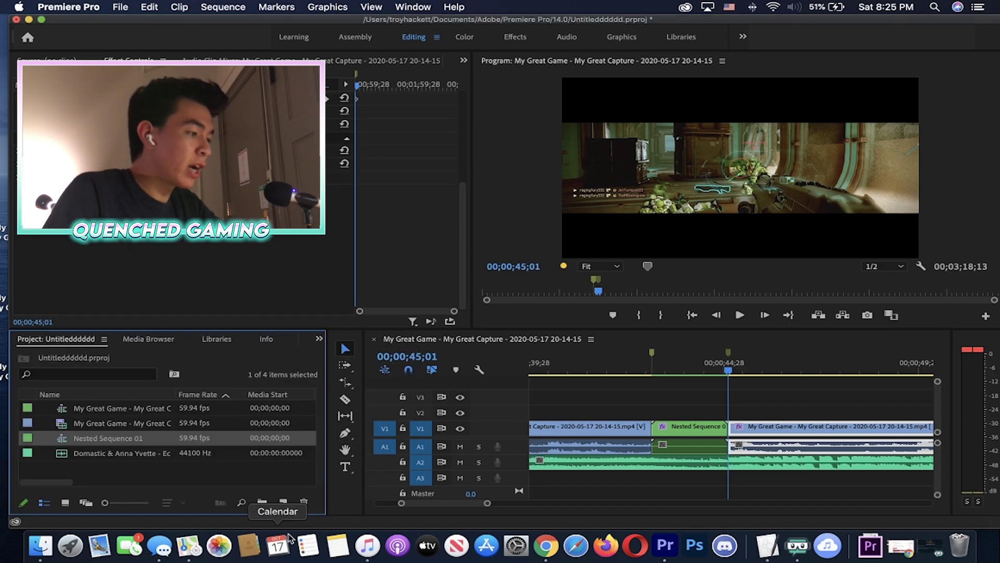
pyautogui.click(284, 504)
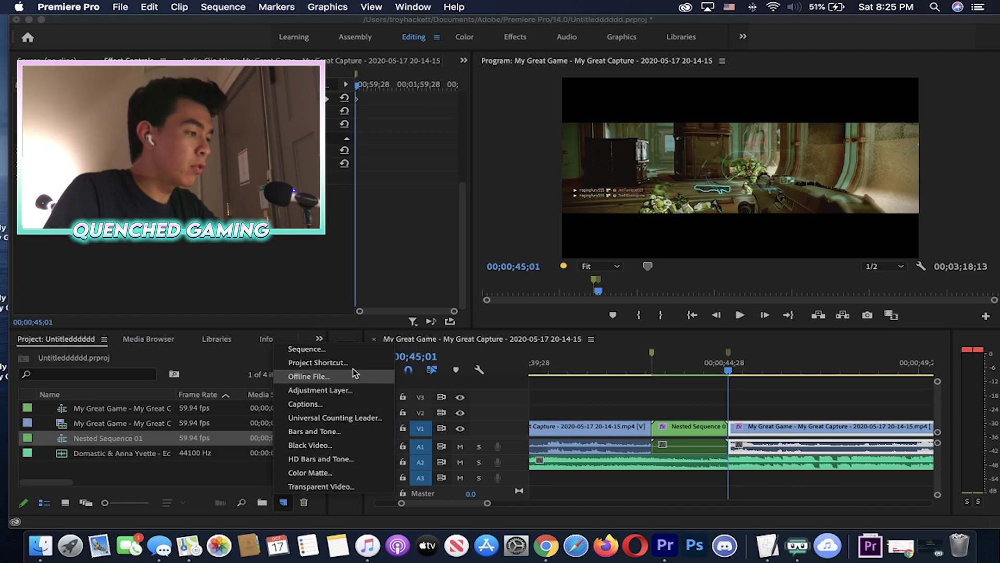
pyautogui.click(349, 390)
pyautogui.click(591, 319)
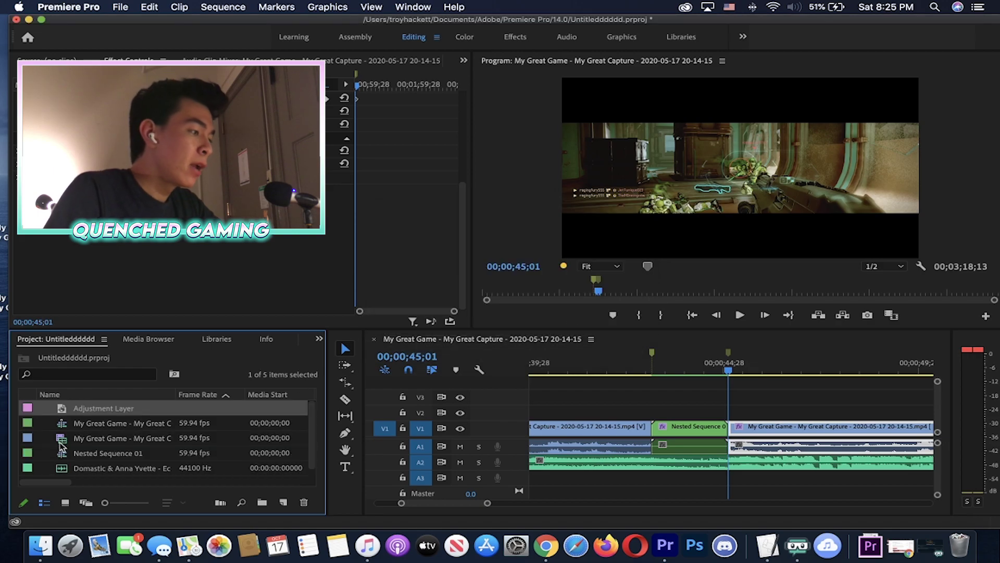
pyautogui.moveTo(86, 417); pyautogui.dragTo(732, 411)
# Apply the Lighting Effects video effect to the adjustment layer on V2
pyautogui.click(319, 339)
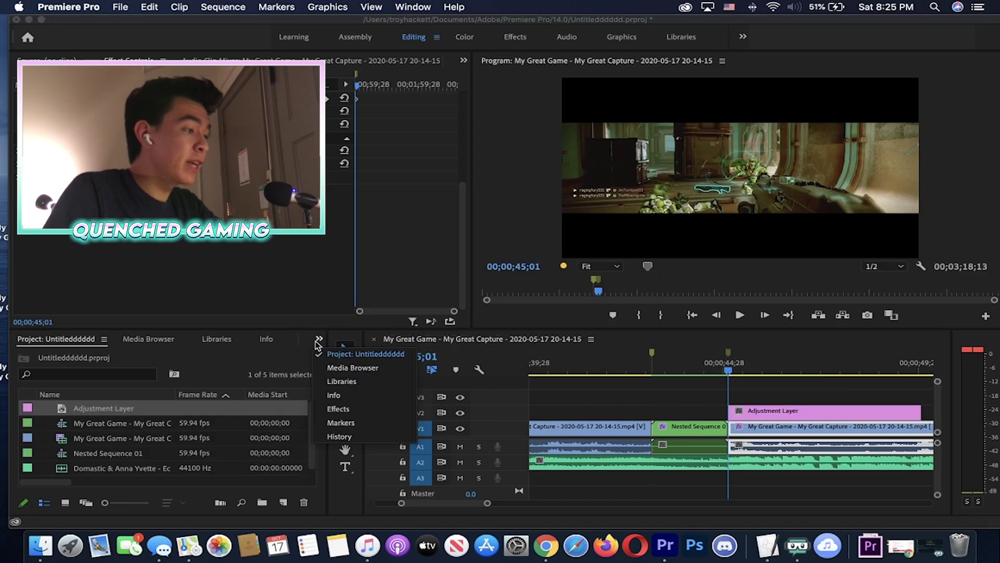
pyautogui.click(323, 408)
pyautogui.click(746, 399)
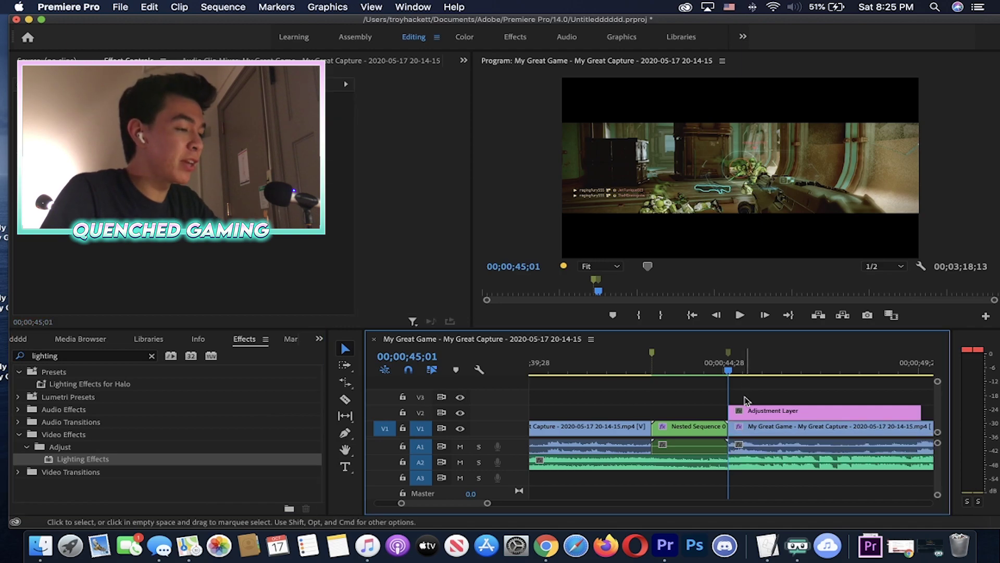
pyautogui.click(748, 410)
pyautogui.moveTo(89, 458); pyautogui.dragTo(761, 412)
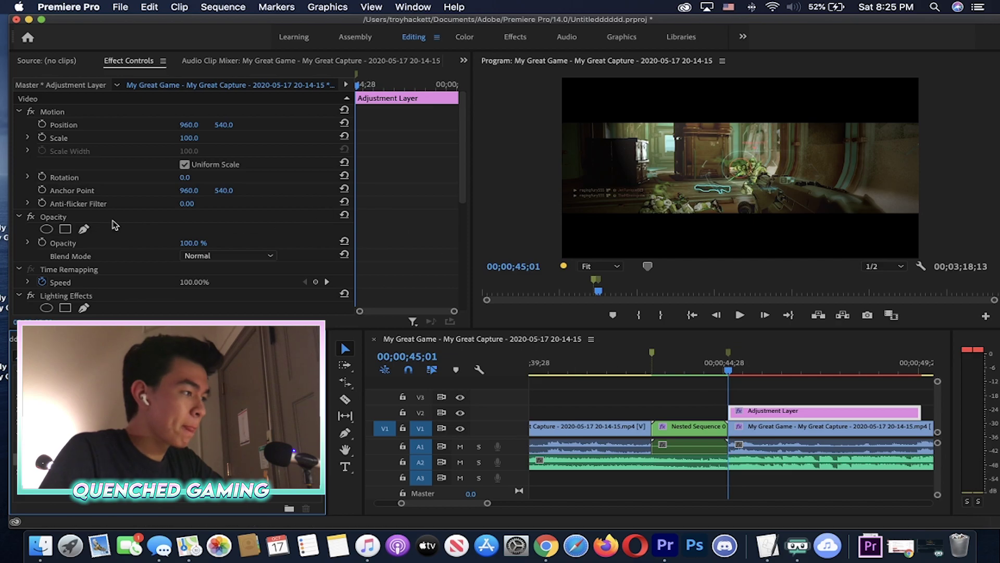
# Set Light 1 of the Lighting Effects to Omni, with a major radius of 40 and an intensity of 41
pyautogui.scroll(-5, 130, 217)
pyautogui.scroll(5, 43, 215)
pyautogui.click(29, 235)
pyautogui.scroll(-1, 179, 234)
pyautogui.click(228, 223)
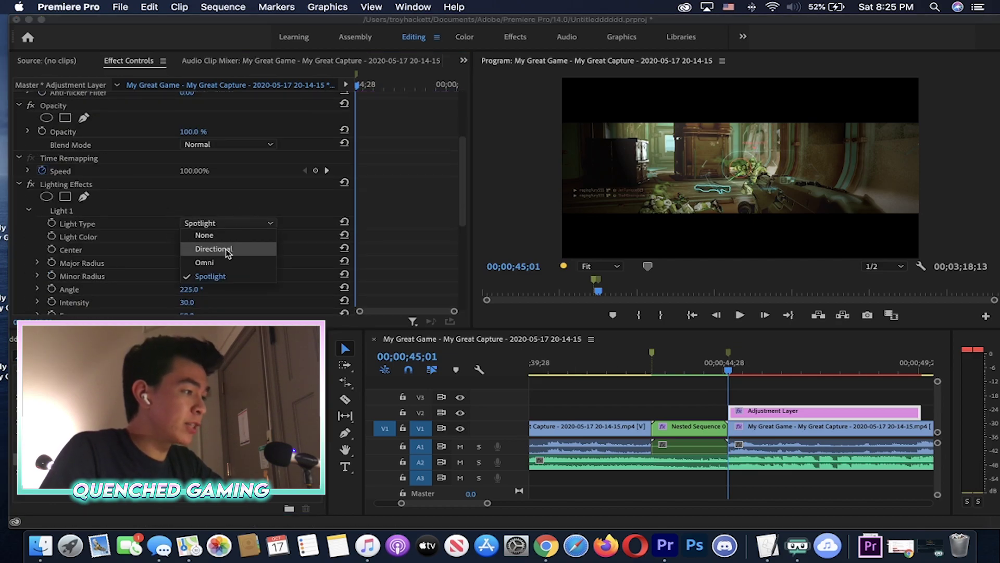
pyautogui.click(207, 262)
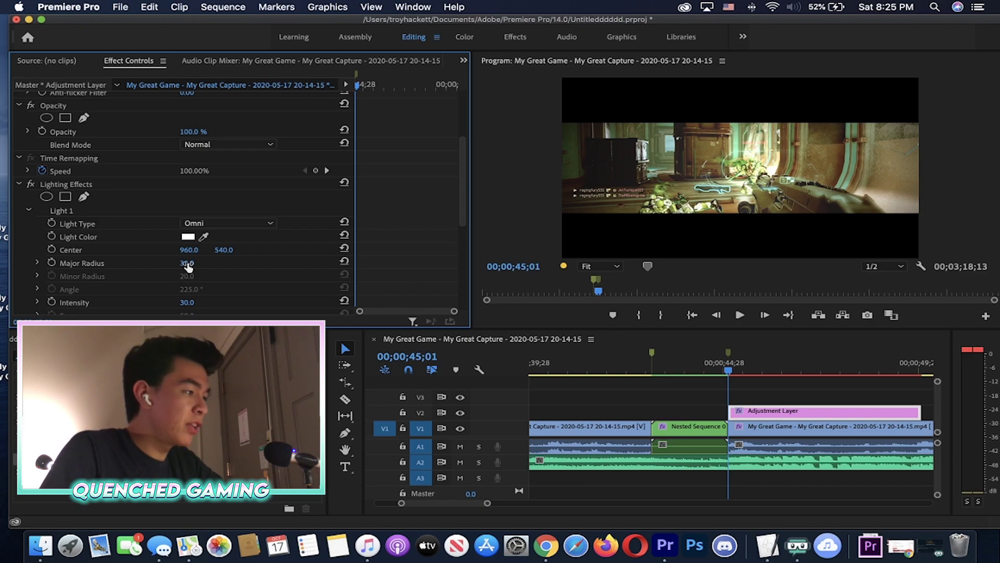
pyautogui.moveTo(187, 262); pyautogui.dragTo(192, 263)
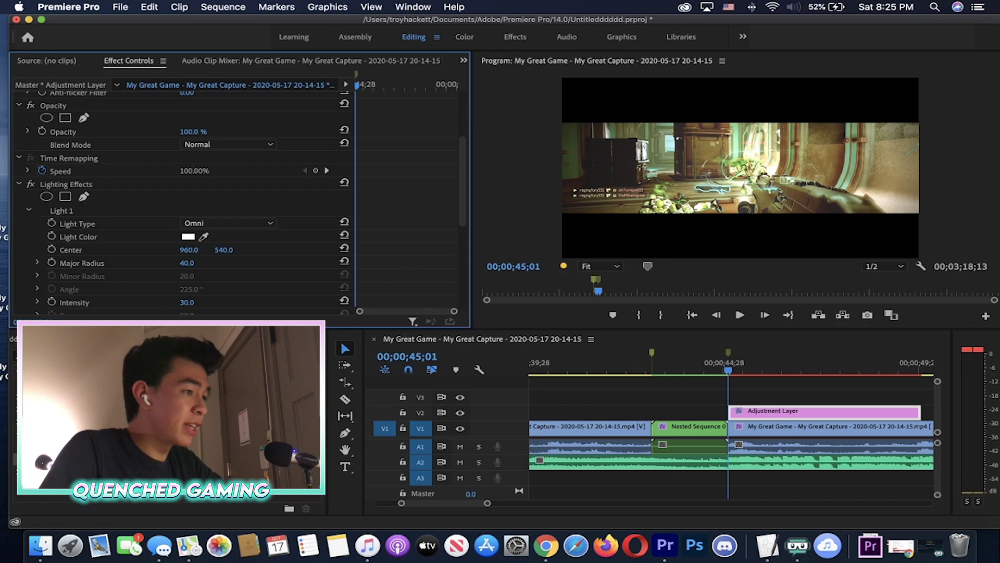
pyautogui.moveTo(186, 302)
pyautogui.mouseDown()
pyautogui.moveTo(204, 302)
pyautogui.moveTo(188, 302)
pyautogui.mouseUp()
# Change the color of Light 1 from white to a pale pink tint
pyautogui.scroll(-5, 186, 240)
pyautogui.click(190, 176)
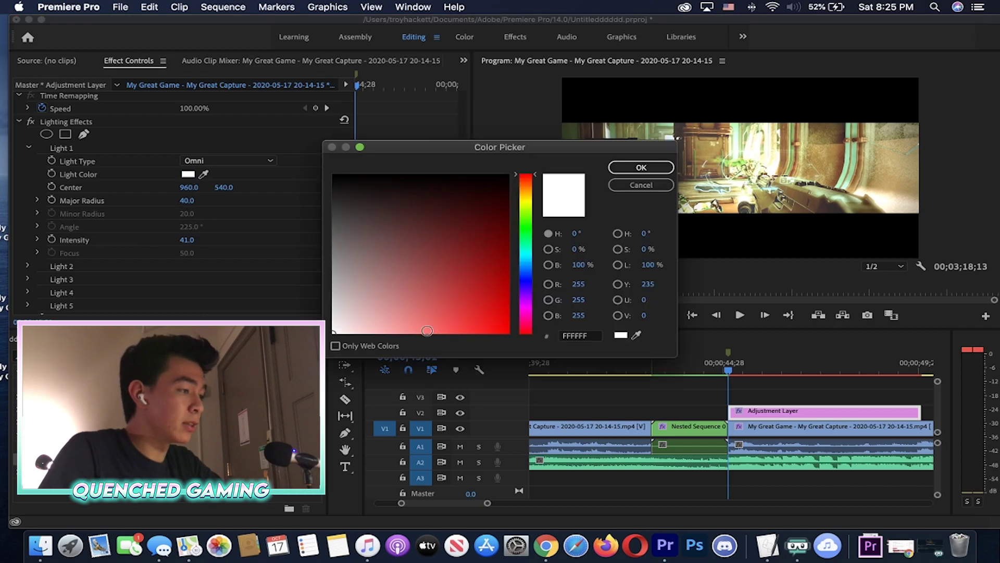
pyautogui.moveTo(349, 319); pyautogui.dragTo(365, 361)
pyautogui.click(641, 168)
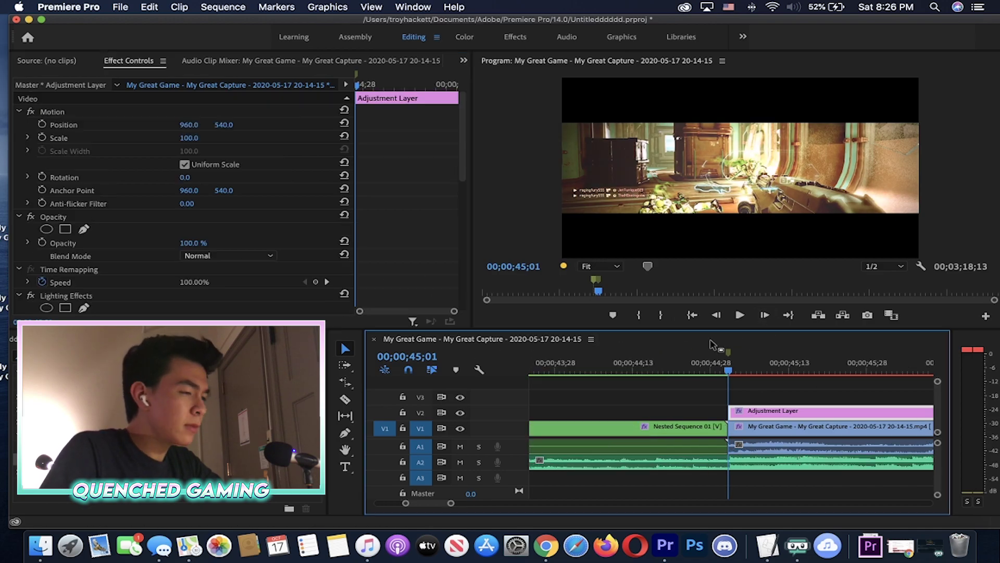
pyautogui.click(835, 395)
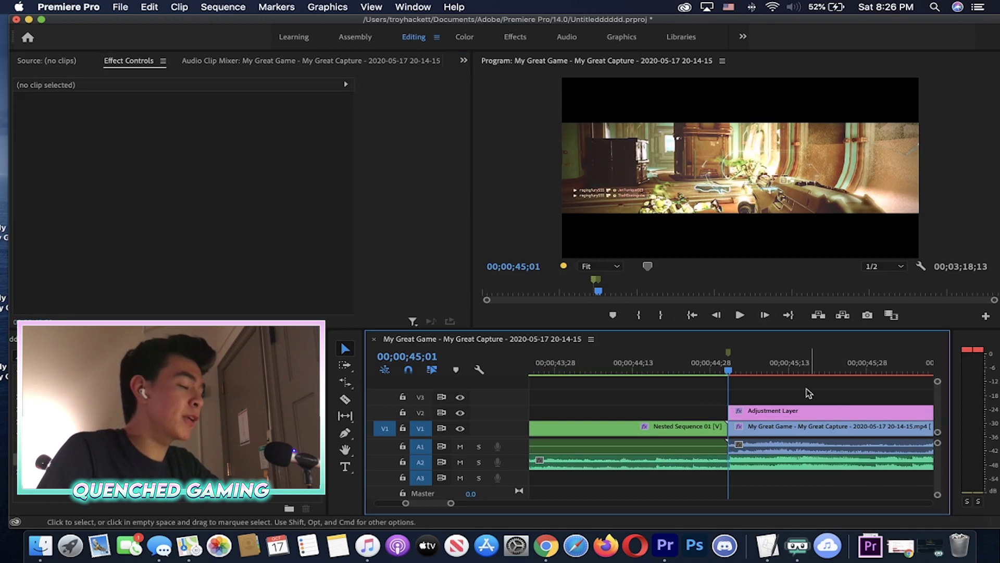
pyautogui.press('-')
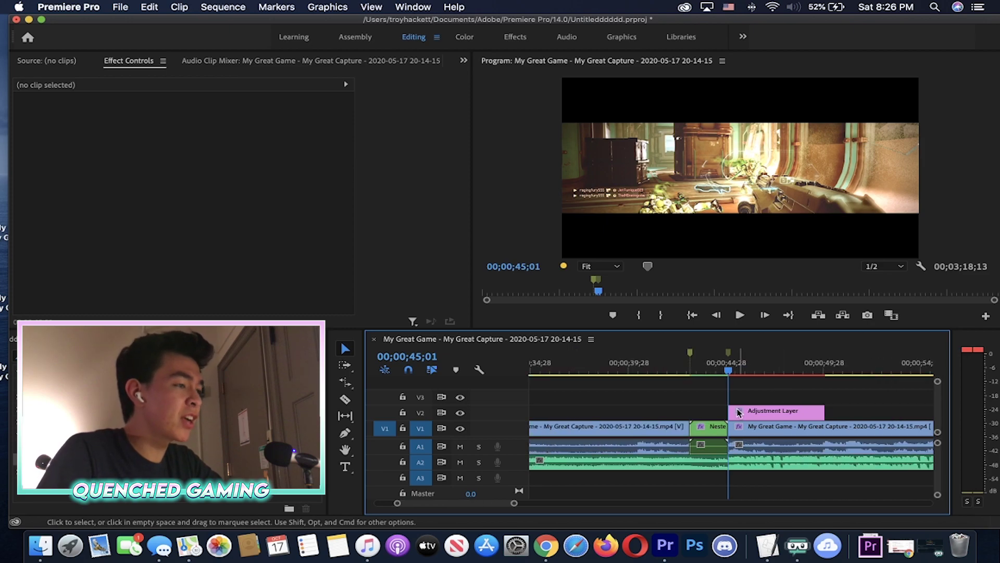
pyautogui.press('=')
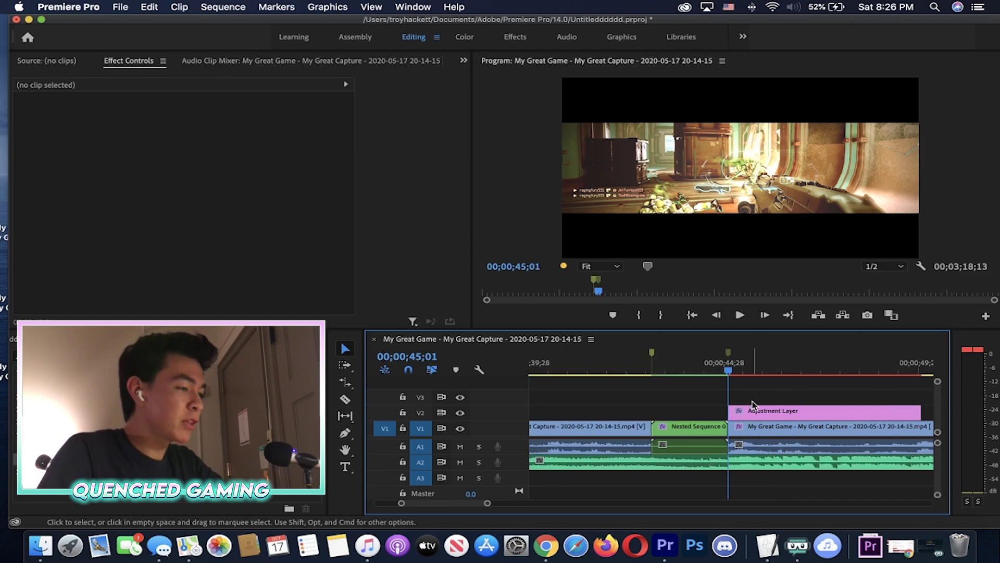
pyautogui.press('=')
pyautogui.press('=')
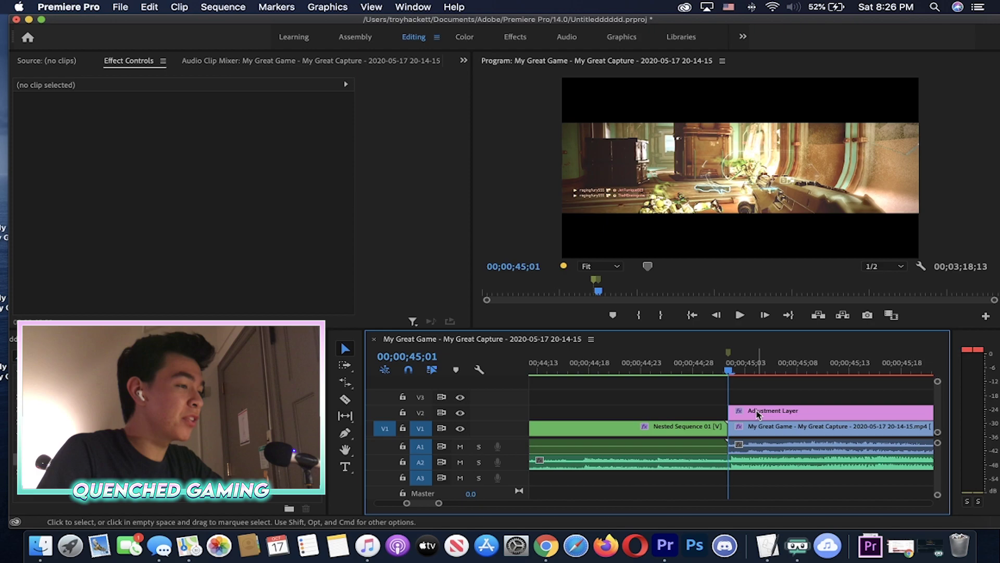
pyautogui.press('-')
pyautogui.press('-')
pyautogui.press('-')
# Set the adjustment layer's opacity to 0 % and add an opacity keyframe at its start, 00;00;45;01
pyautogui.click(753, 413)
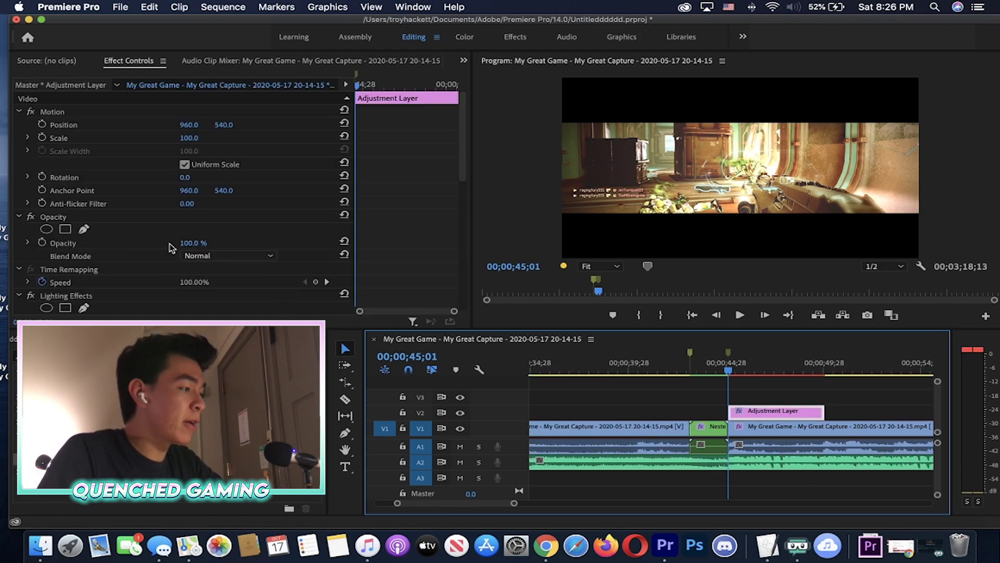
pyautogui.click(184, 240)
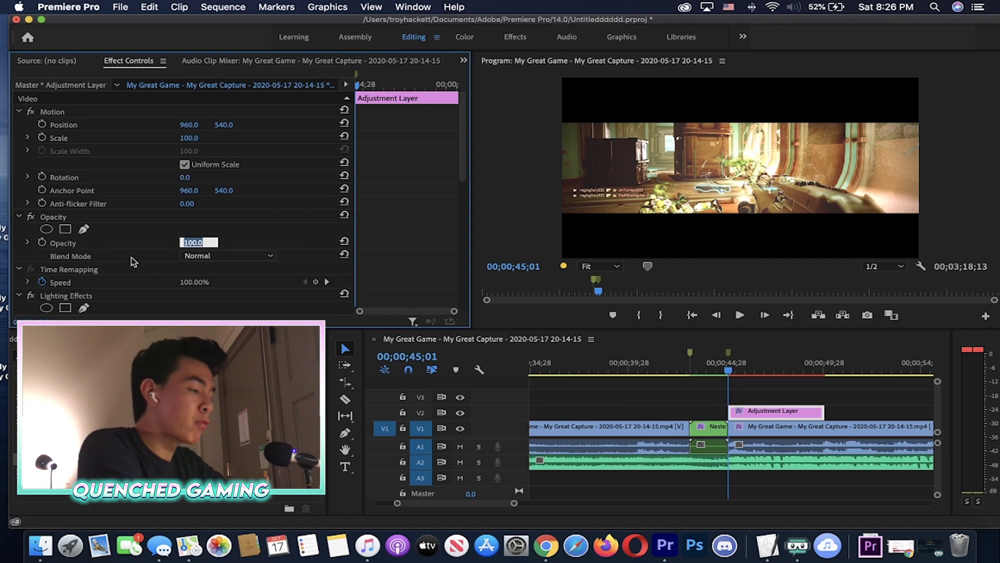
pyautogui.write('0')
pyautogui.press('Return')
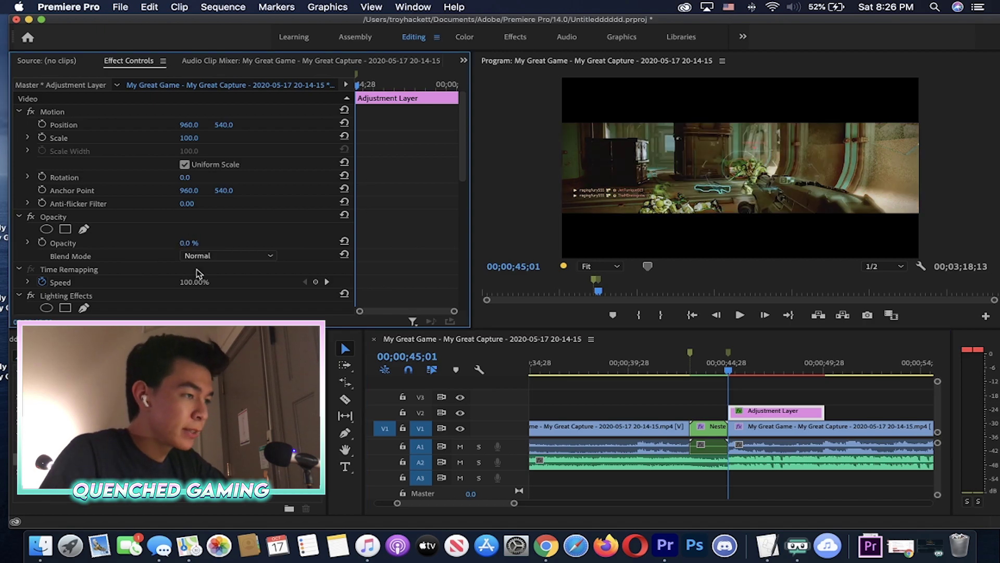
pyautogui.click(43, 243)
# Three frames into the adjustment layer, at 00;00;45;04, keyframe its opacity at 100 %
pyautogui.click(748, 398)
pyautogui.press('=')
pyautogui.press('=')
pyautogui.press('=')
pyautogui.press('=')
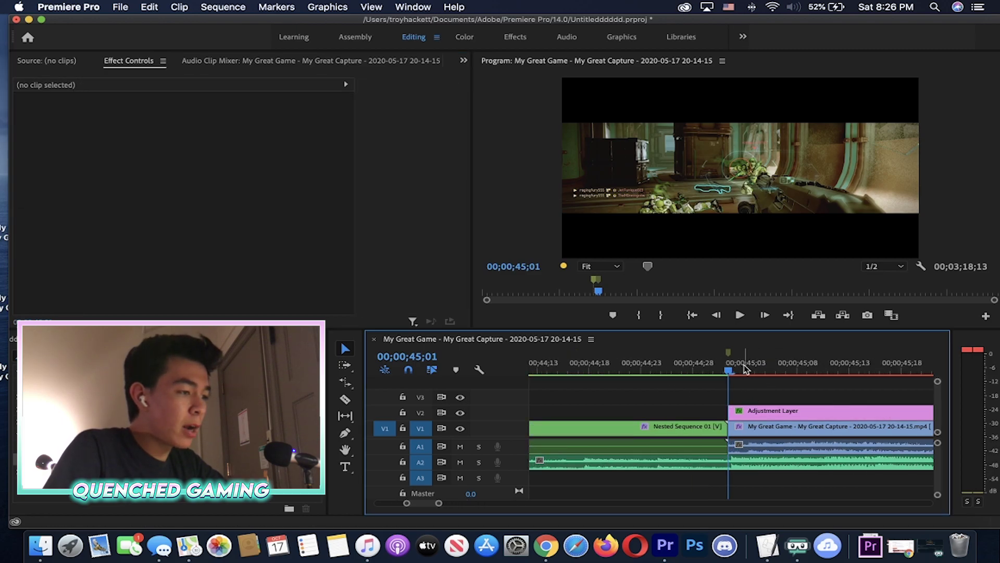
pyautogui.moveTo(739, 368); pyautogui.dragTo(754, 368)
pyautogui.click(763, 410)
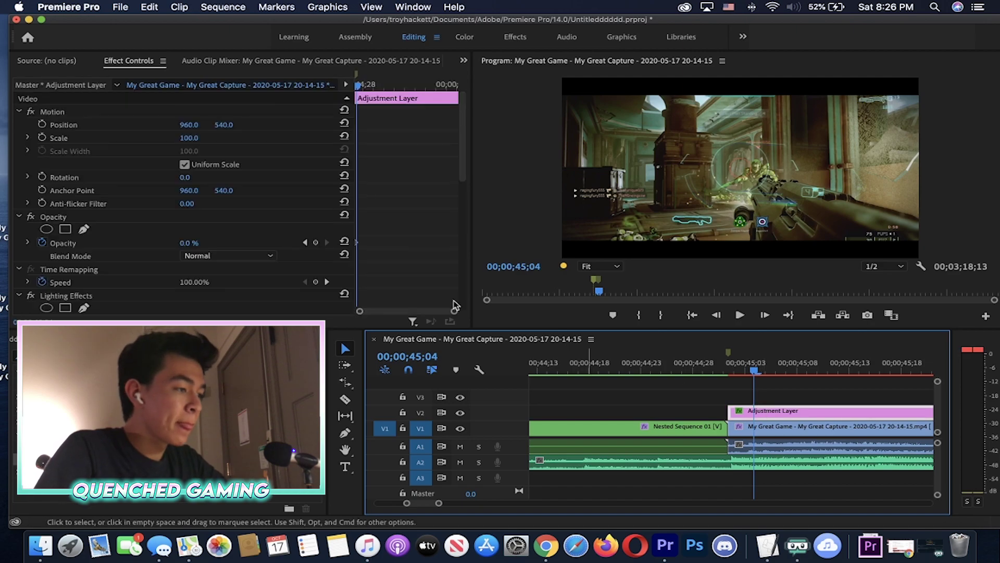
pyautogui.scroll(-2, 206, 217)
pyautogui.click(207, 214)
pyautogui.write('10')
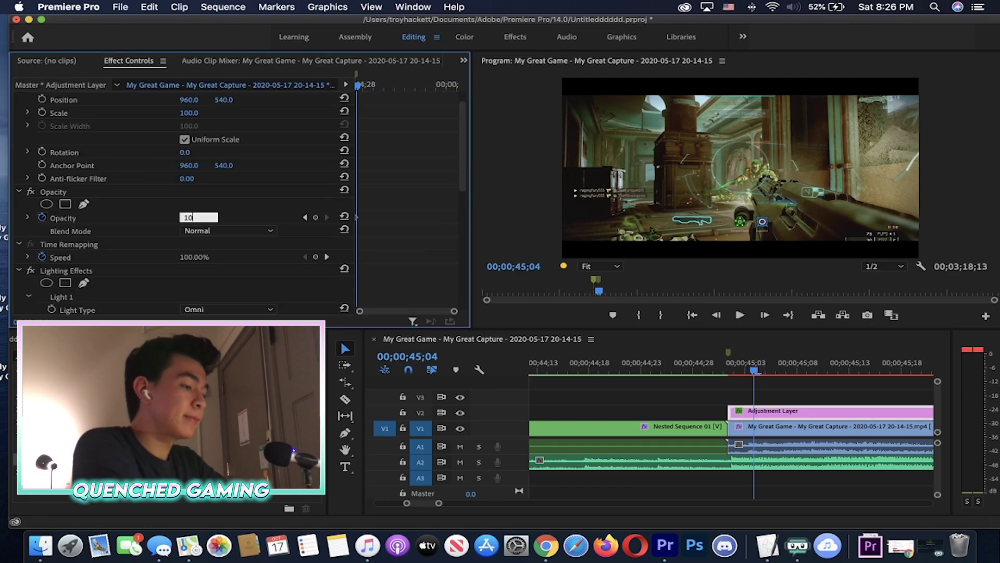
pyautogui.write('0')
pyautogui.press('Return')
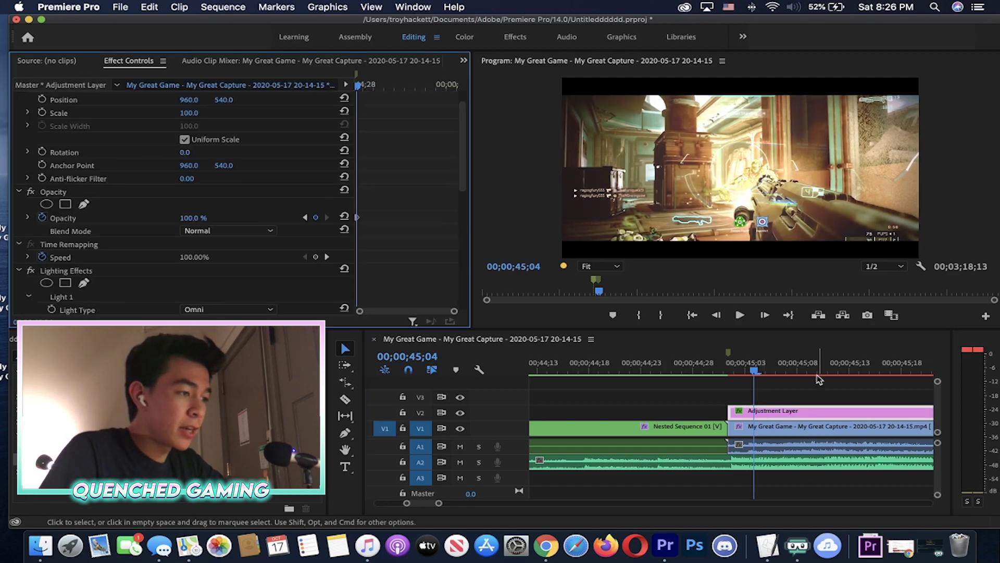
# At 00;00;47;03, add an opacity keyframe of 40 % to the adjustment layer
pyautogui.scroll(-3, 802, 378)
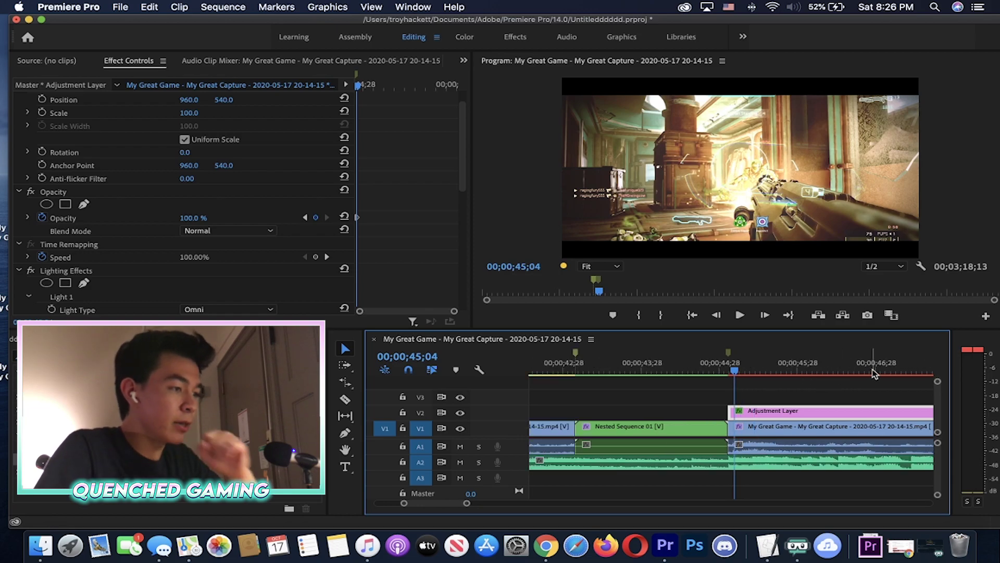
pyautogui.click(887, 373)
pyautogui.scroll(-3, 823, 409)
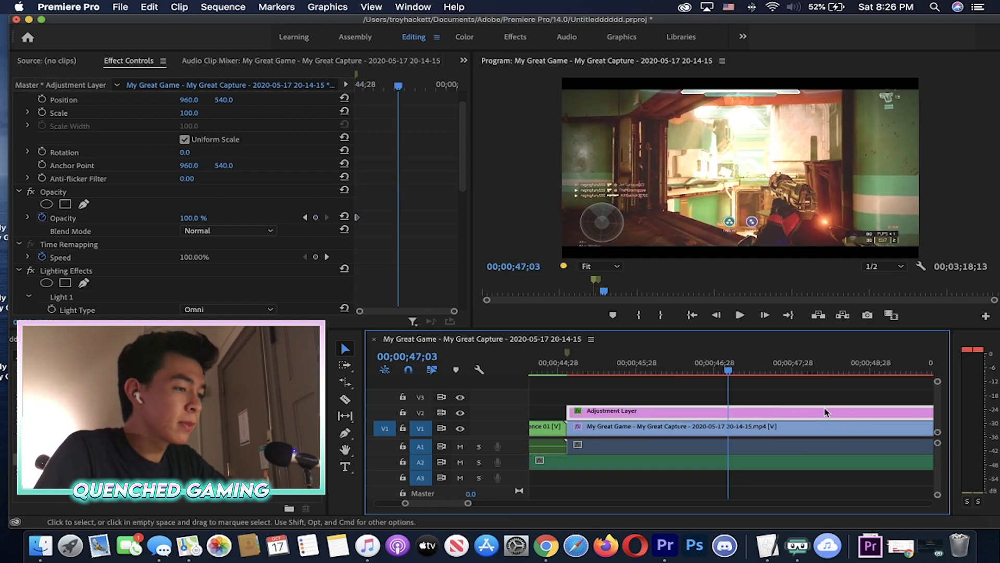
pyautogui.scroll(-6, 170, 200)
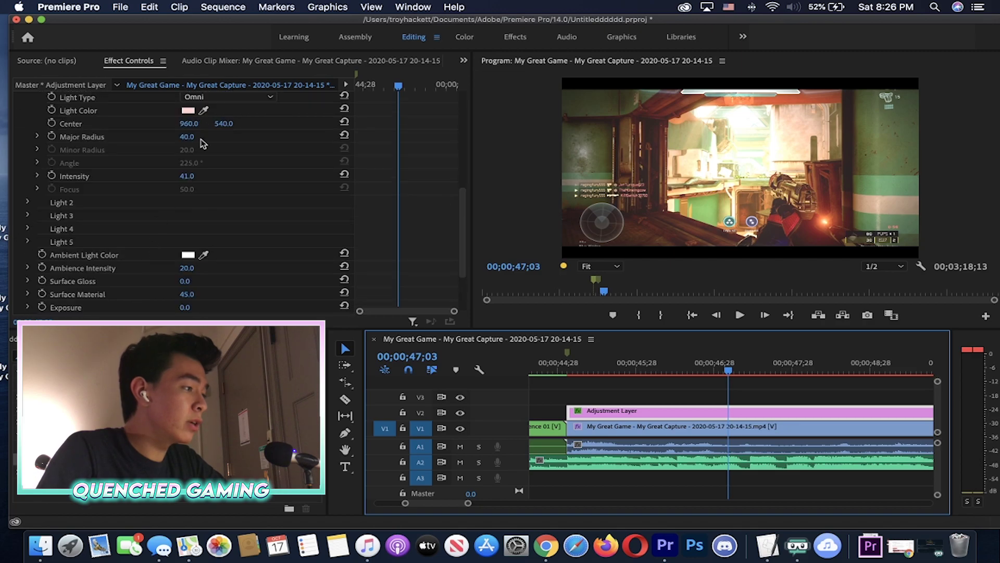
pyautogui.scroll(3, 169, 200)
pyautogui.scroll(5, 157, 237)
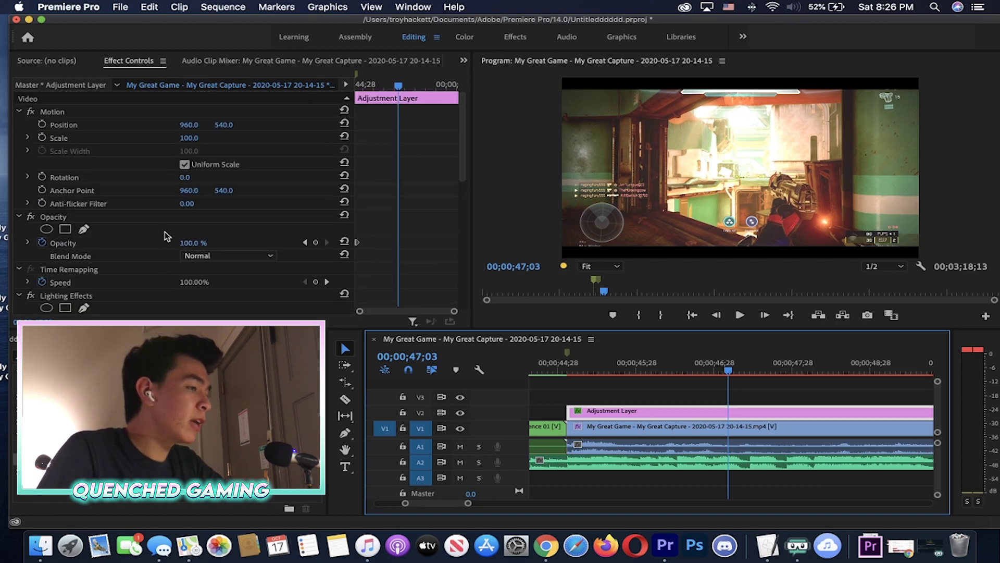
pyautogui.scroll(-5, 166, 235)
pyautogui.scroll(4, 166, 235)
pyautogui.click(196, 216)
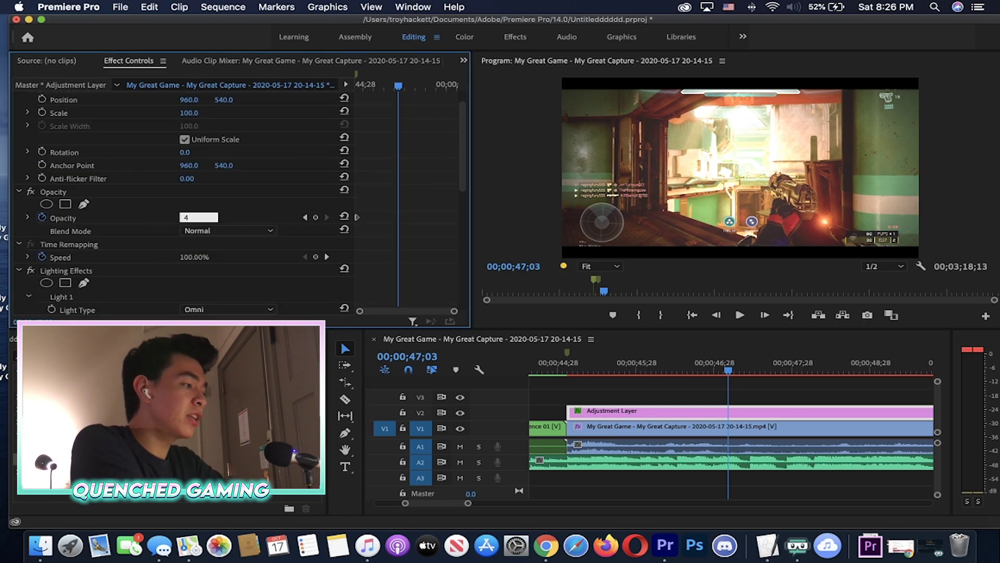
pyautogui.press('Return')
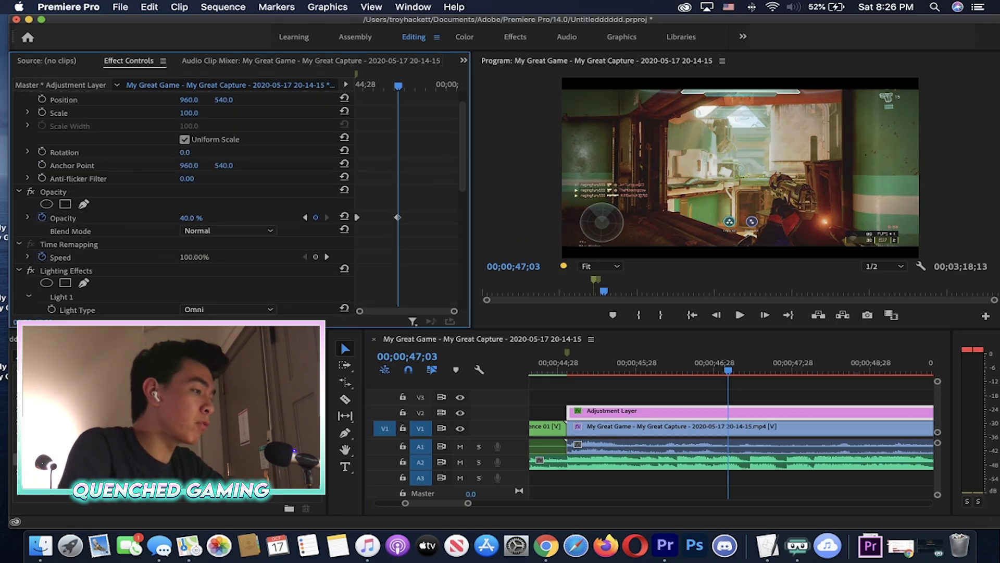
# Play back the lighting flash in an enlarged program monitor, then restore the normal workspace layout
pyautogui.click(774, 401)
pyautogui.press('-')
pyautogui.press('-')
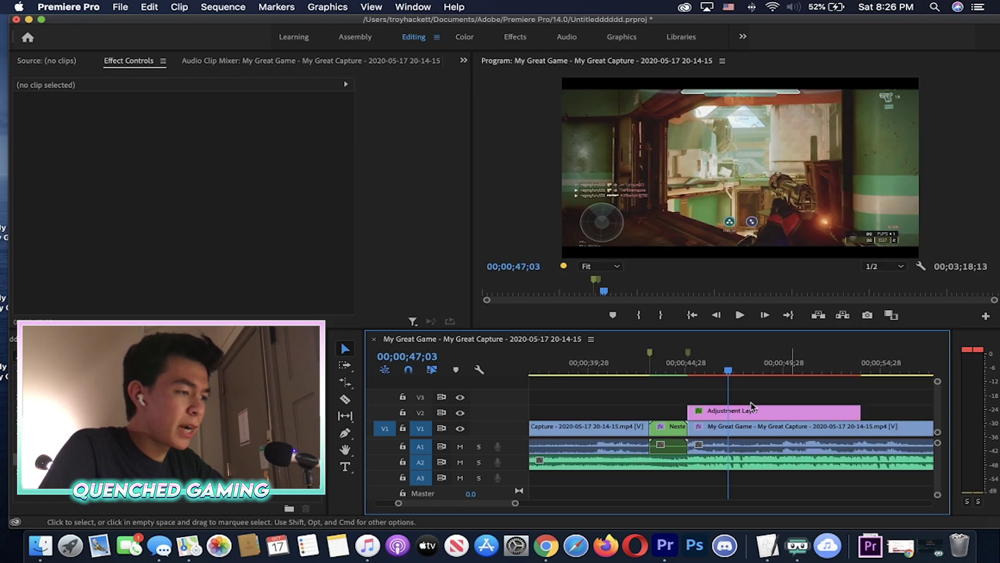
pyautogui.press('=')
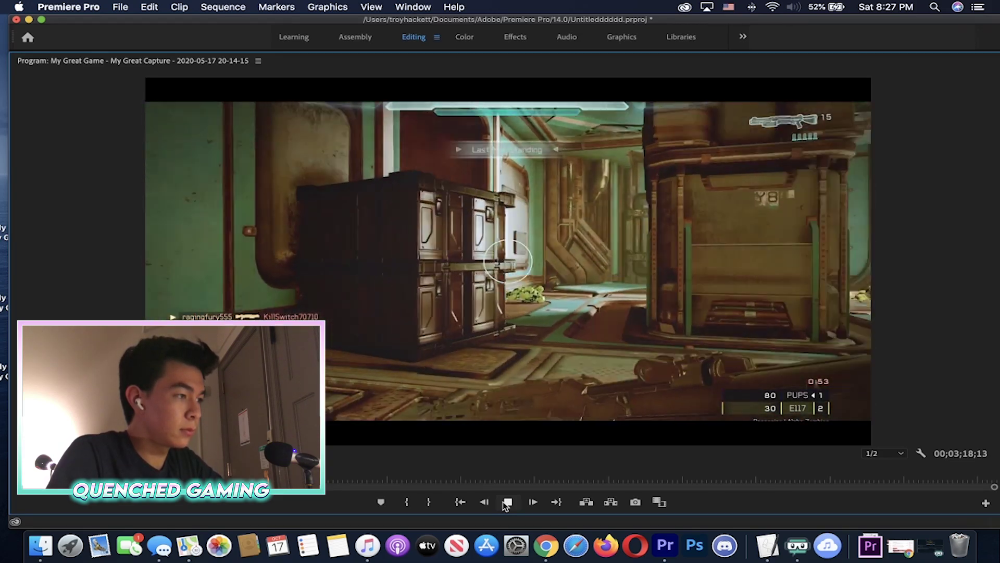
pyautogui.click(506, 504)
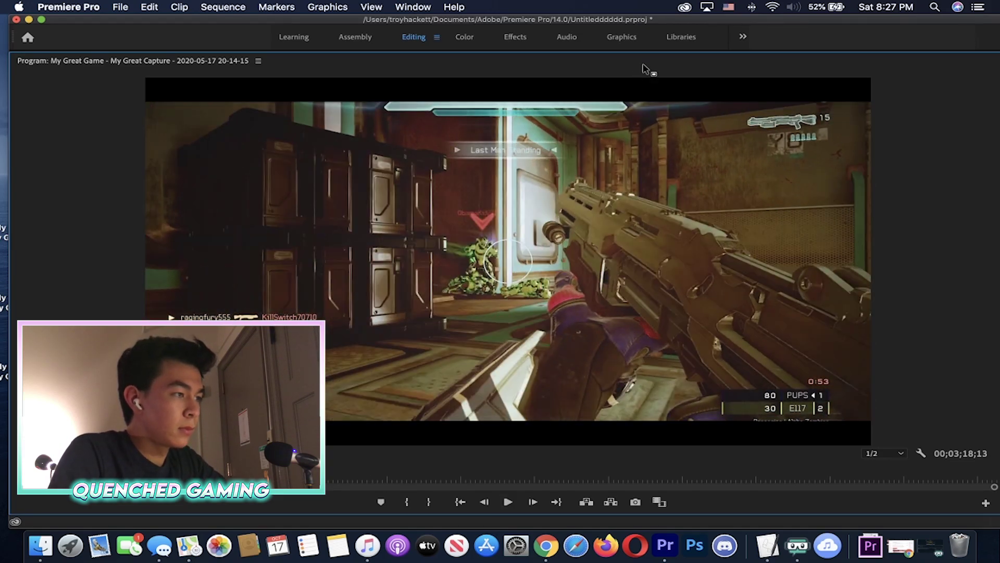
pyautogui.press('`')
# With the adjustment layer selected and the playhead at 00;00;45;14, raise the intensity of Light 1 in Lighting Effects to 71
pyautogui.click(724, 386)
pyautogui.press('-')
pyautogui.press('-')
pyautogui.click(661, 367)
pyautogui.press('=')
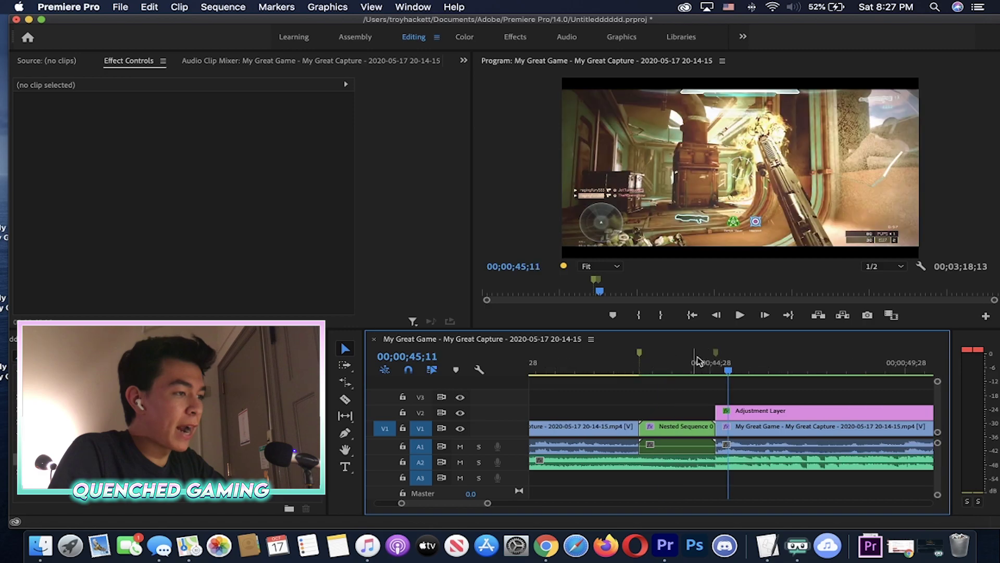
pyautogui.press('=')
pyautogui.moveTo(625, 368); pyautogui.dragTo(764, 348)
pyautogui.click(629, 367)
pyautogui.press('Left')
pyautogui.click(661, 414)
pyautogui.scroll(-3, 116, 225)
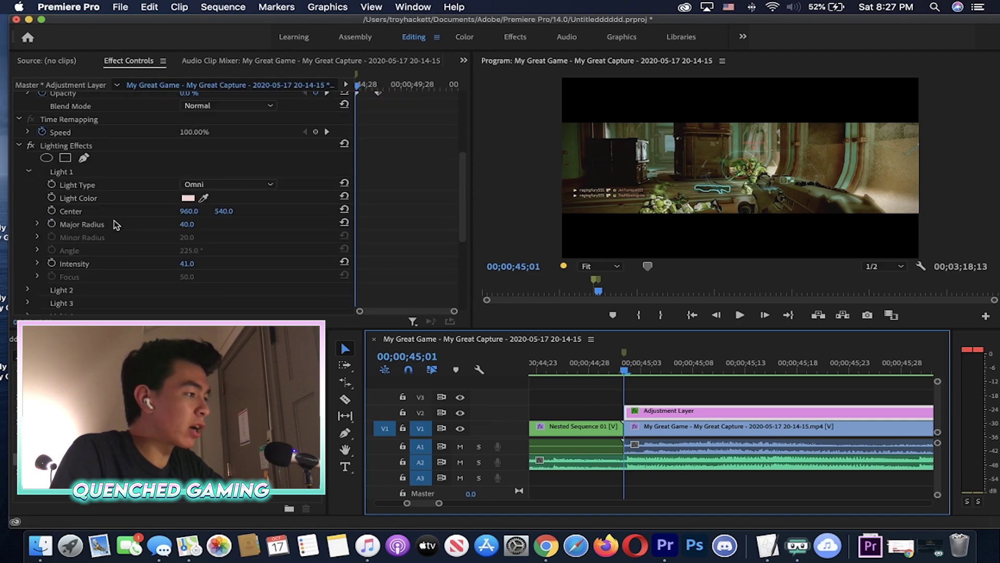
pyautogui.click(702, 368)
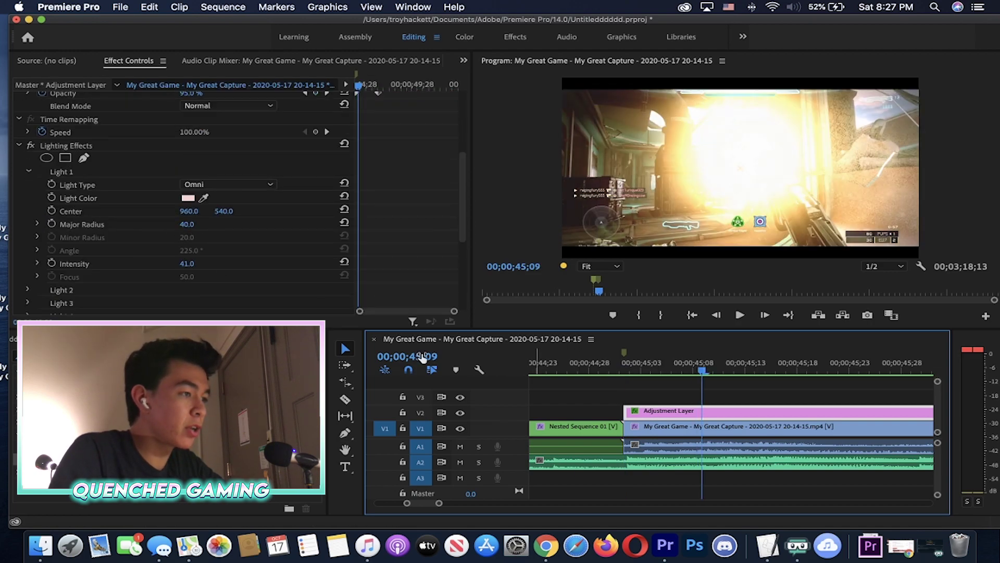
pyautogui.click(758, 367)
pyautogui.moveTo(187, 263); pyautogui.dragTo(200, 263)
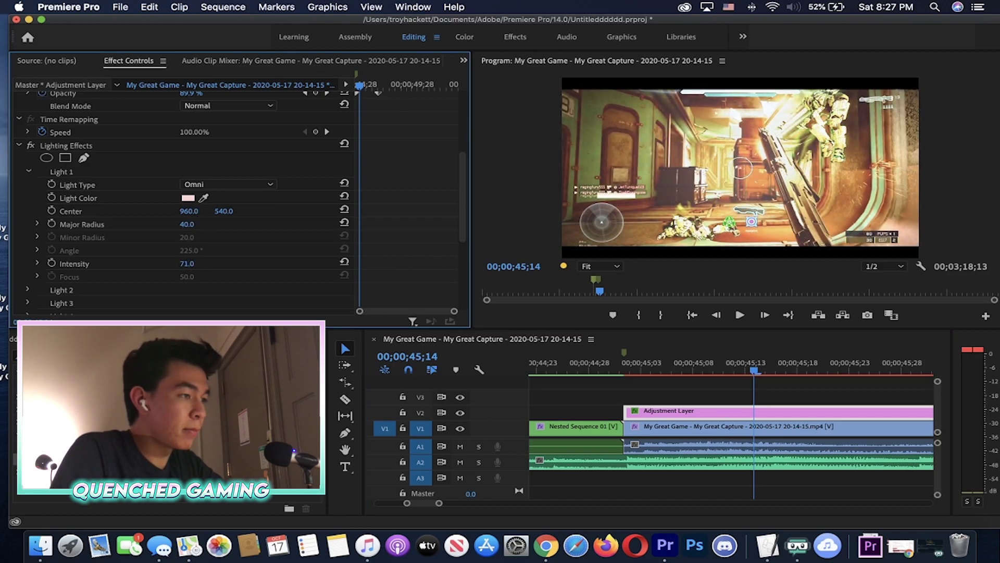
pyautogui.moveTo(186, 224); pyautogui.dragTo(183, 224)
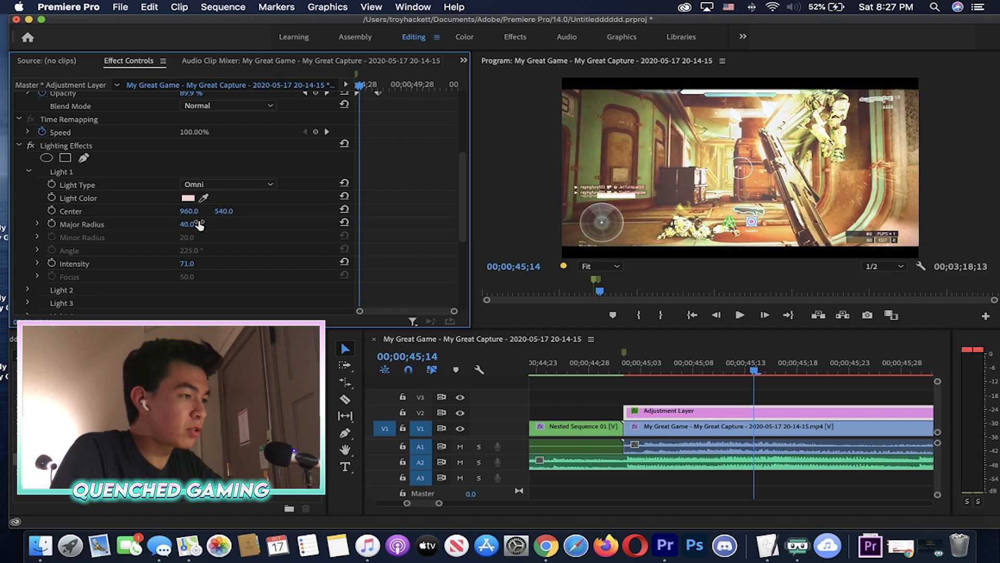
# Deselect the adjustment layer and render the sequence previews to play back the stronger flash
pyautogui.click(740, 404)
pyautogui.press('-')
pyautogui.press('-')
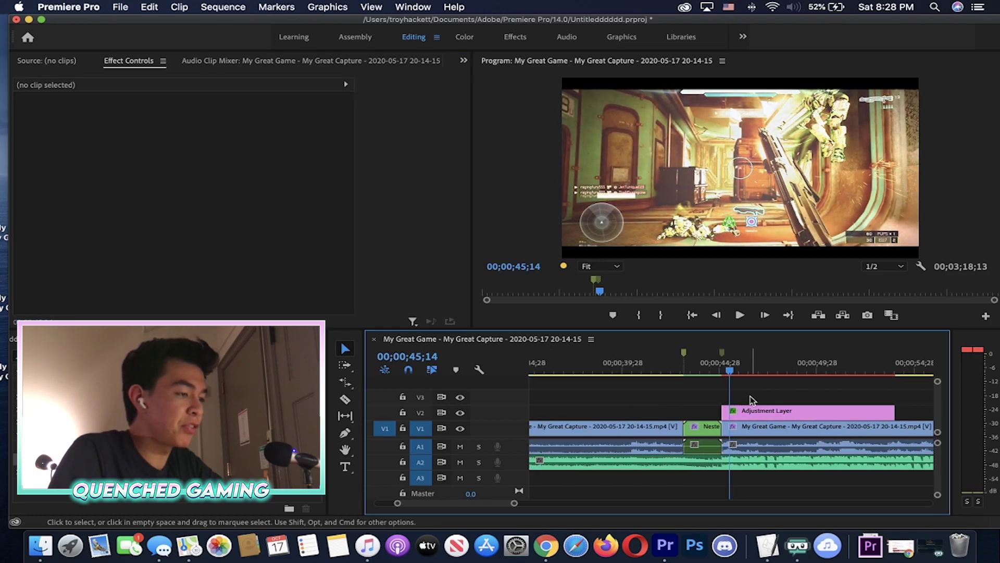
pyautogui.press('Return')
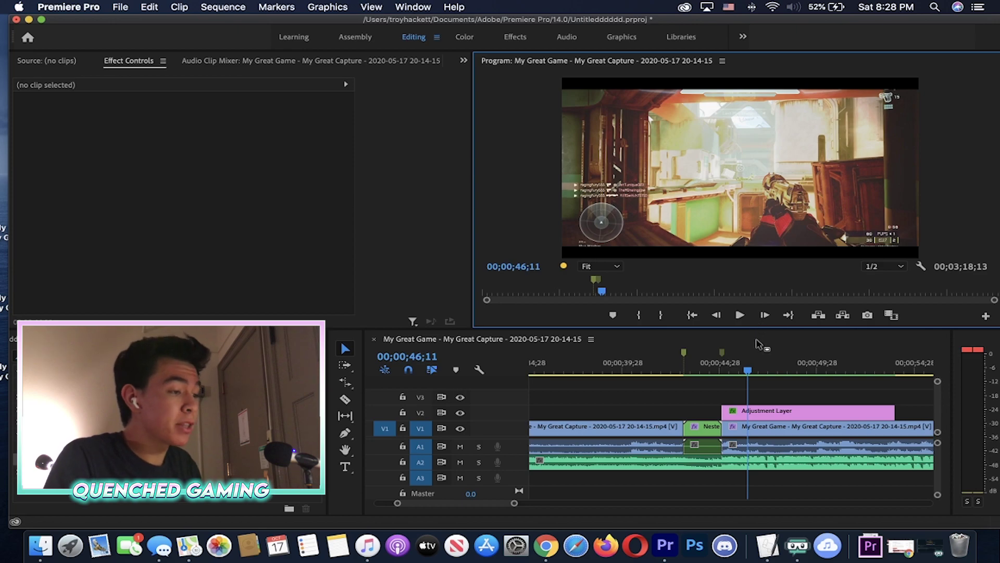
# Play back the gameplay leading up to the nested sequence, starting from 00;00;31;13
pyautogui.click(777, 386)
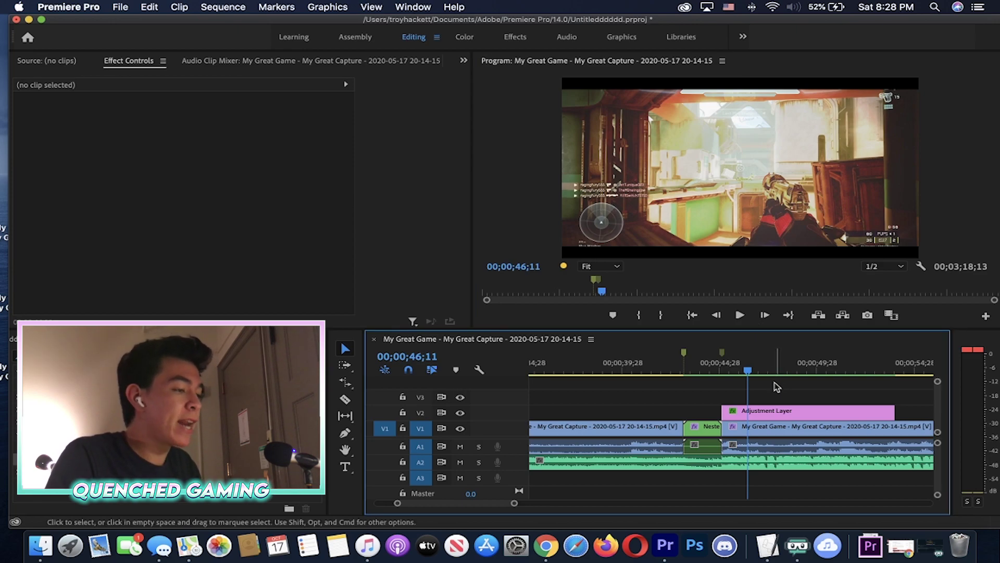
pyautogui.press('-')
pyautogui.click(601, 363)
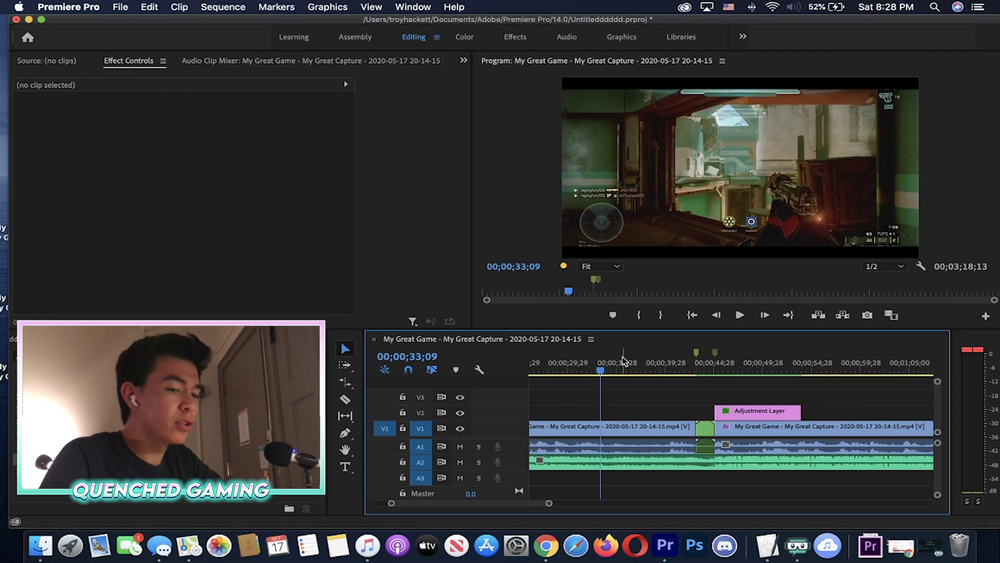
pyautogui.press('-')
pyautogui.press('-')
pyautogui.press('-')
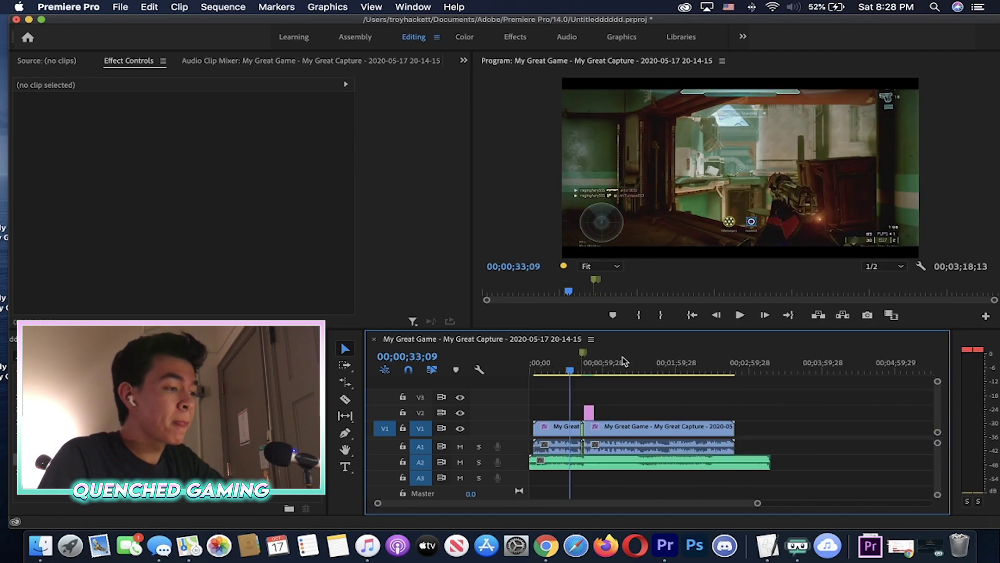
pyautogui.press('=')
pyautogui.press('=')
pyautogui.press('=')
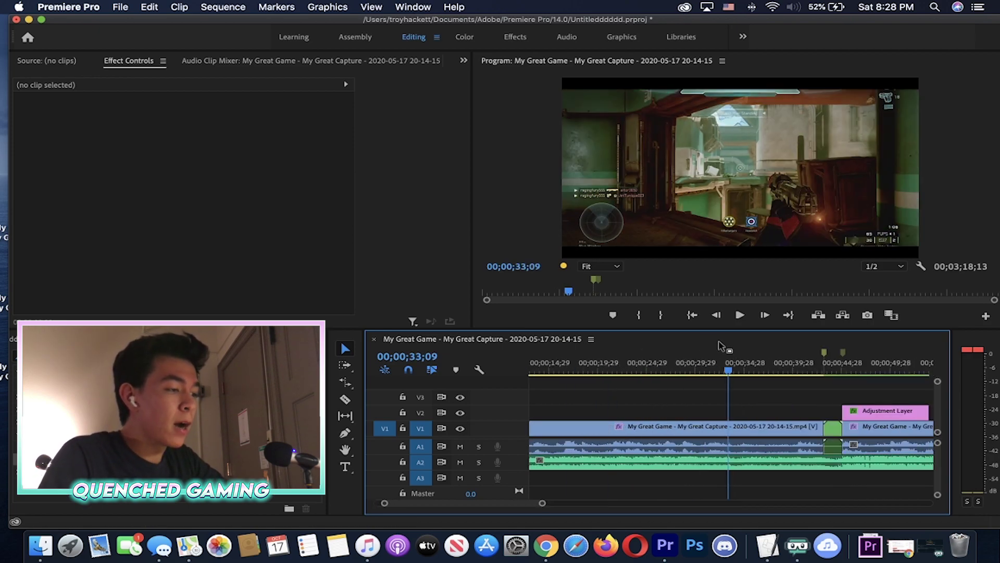
pyautogui.click(708, 371)
pyautogui.click(735, 317)
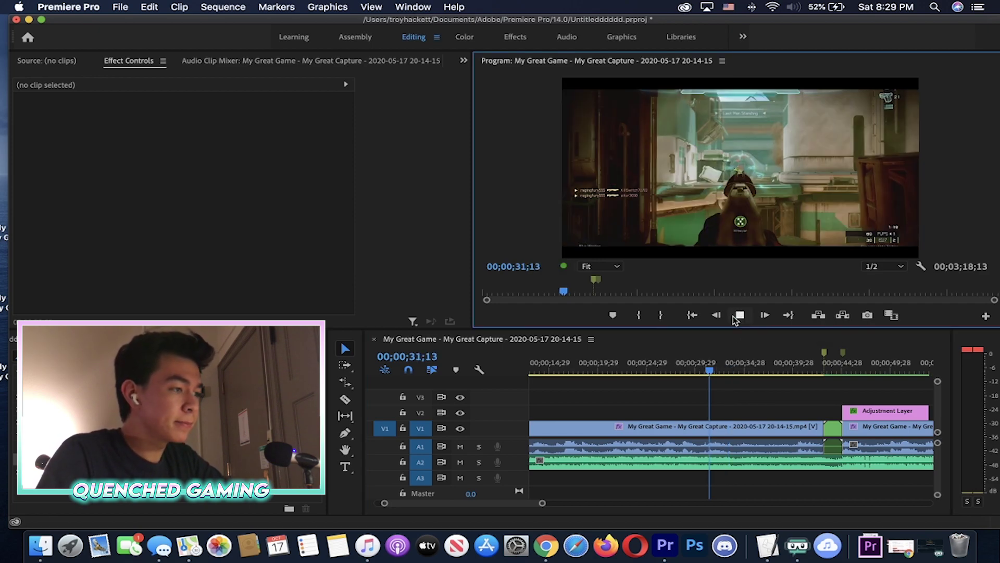
pyautogui.click(745, 391)
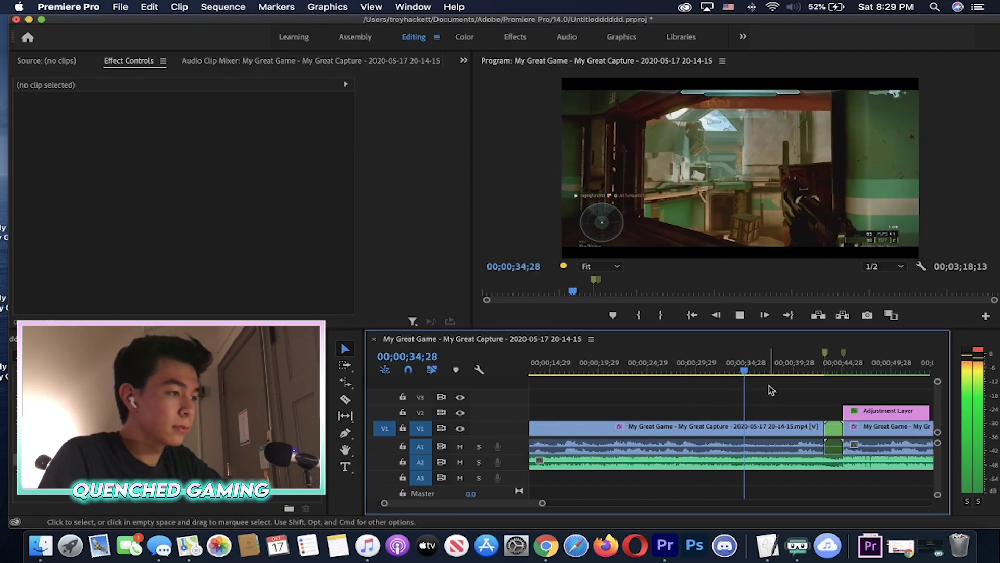
pyautogui.scroll(4, 774, 384)
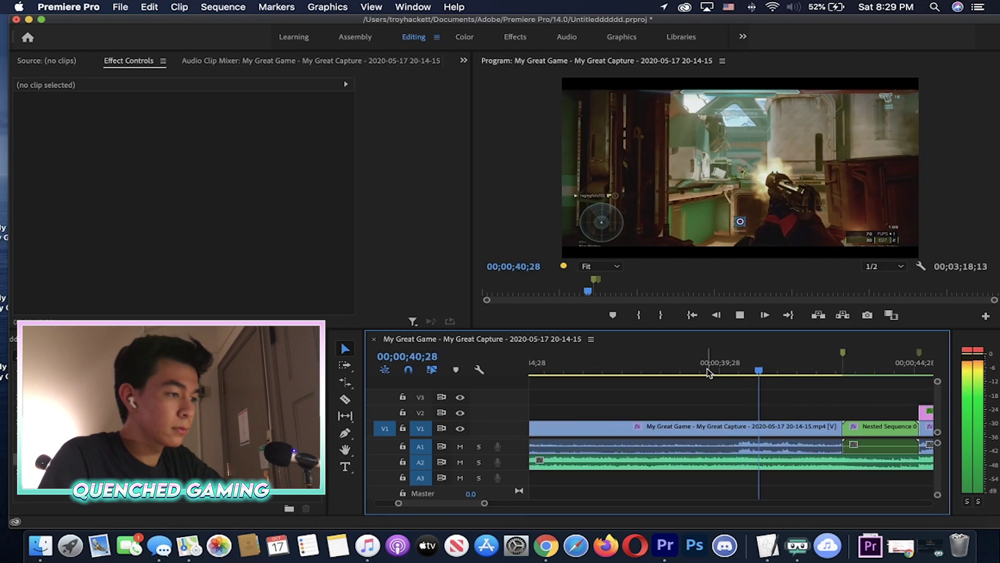
pyautogui.click(688, 364)
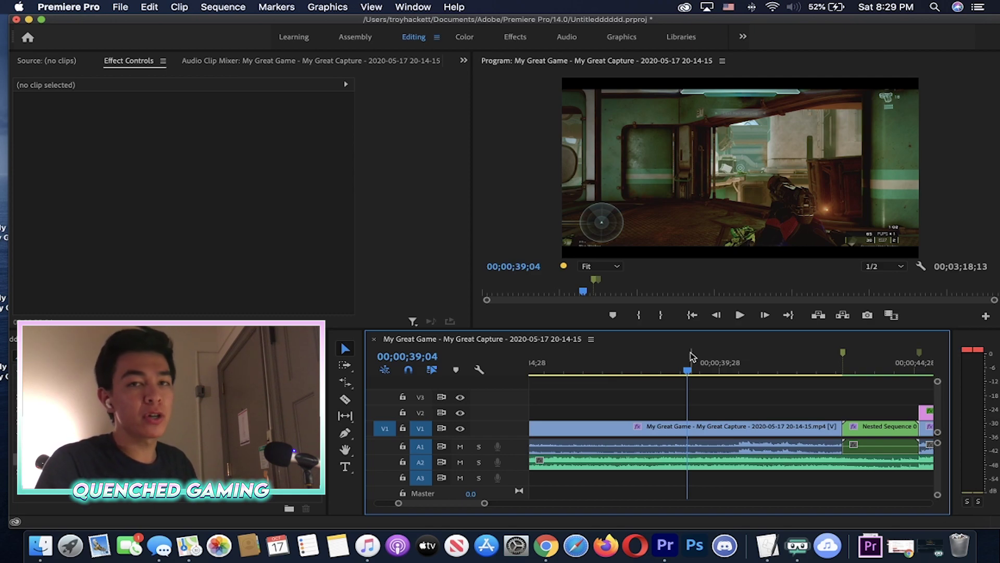
# Mark the passage ahead of the nested sequence with sequence markers at 00;00;39;16 and 00;00;41;08
pyautogui.press('-')
pyautogui.press('-')
pyautogui.press('-')
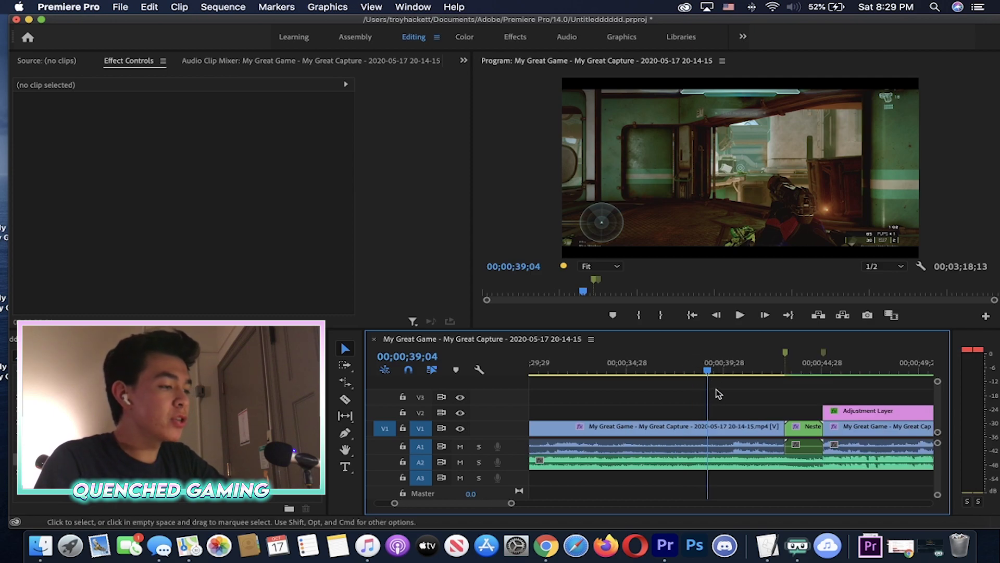
pyautogui.press('=')
pyautogui.press('=')
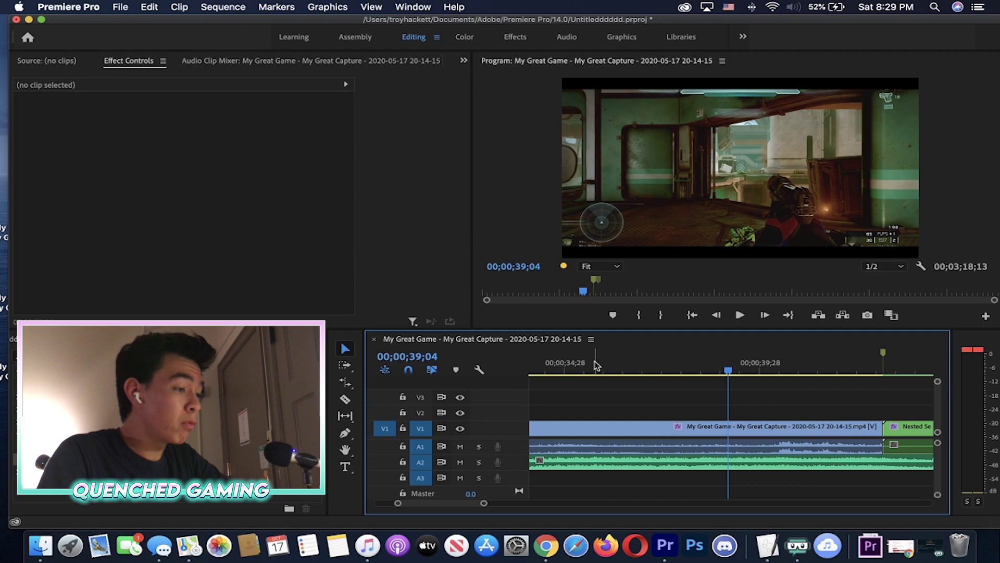
pyautogui.press('-')
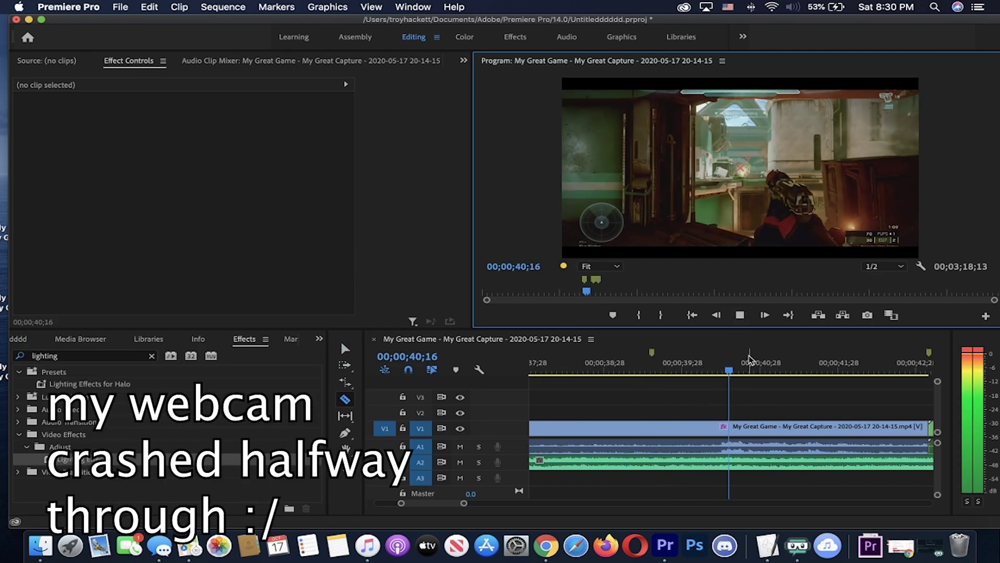
pyautogui.click(785, 367)
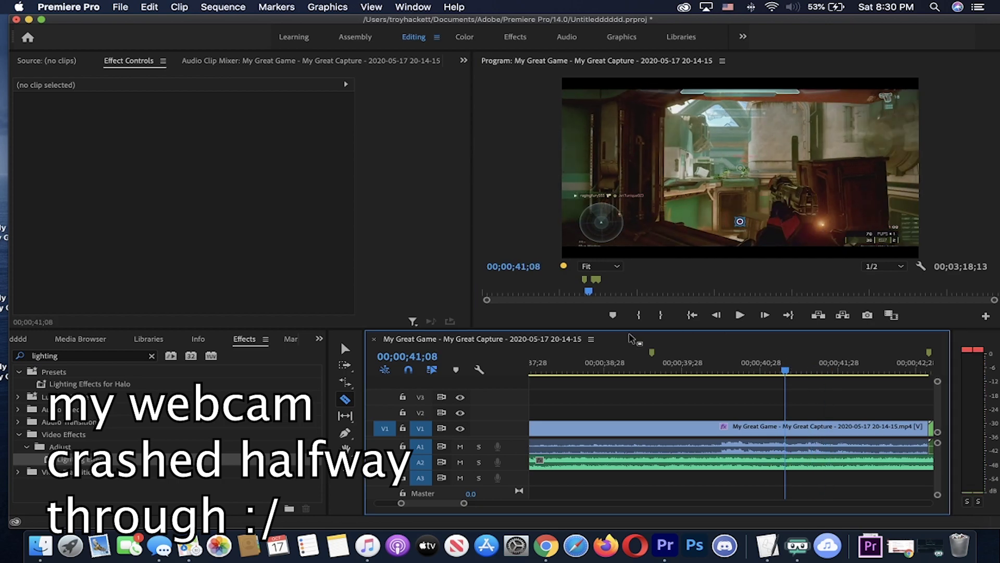
pyautogui.press('m')
# Split the gameplay clip on V1 with the Razor tool at the marker at 00;00;39;16
pyautogui.click(654, 364)
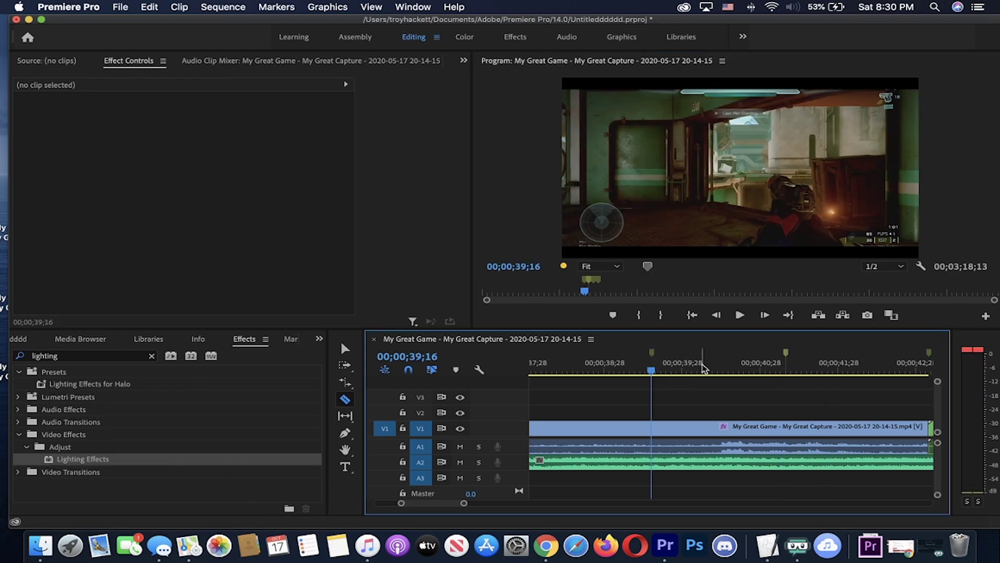
pyautogui.click(784, 371)
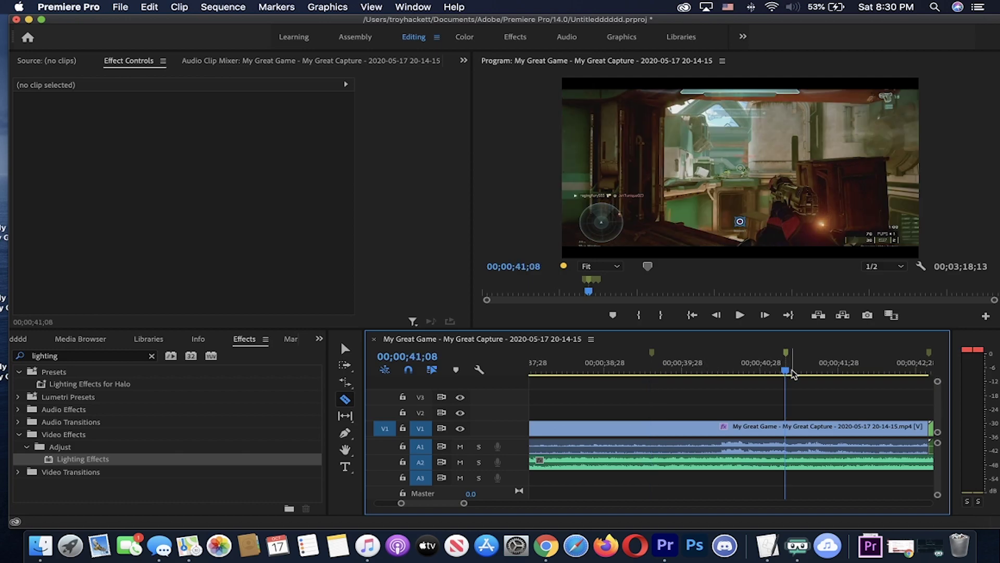
pyautogui.press('-')
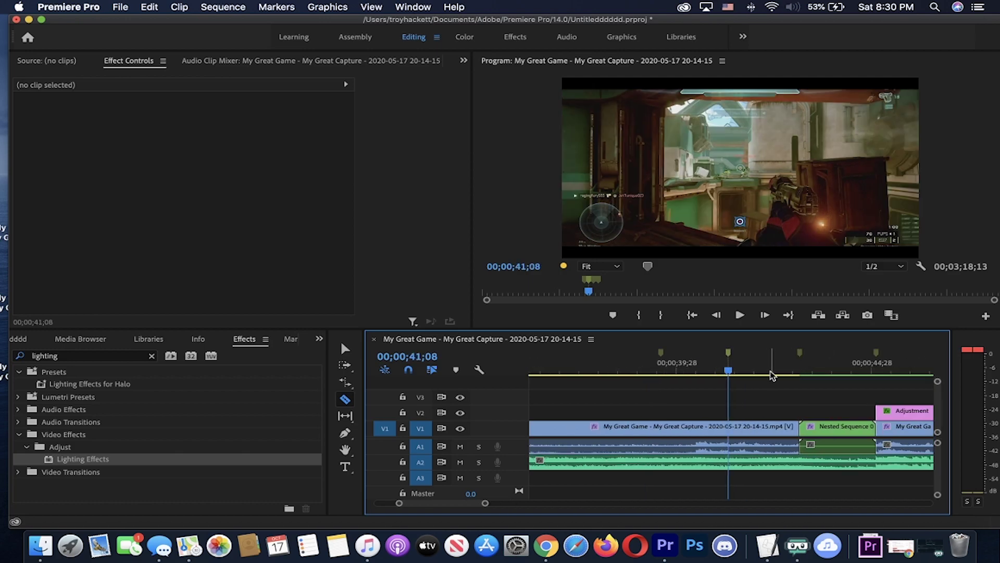
pyautogui.press('=')
pyautogui.click(626, 366)
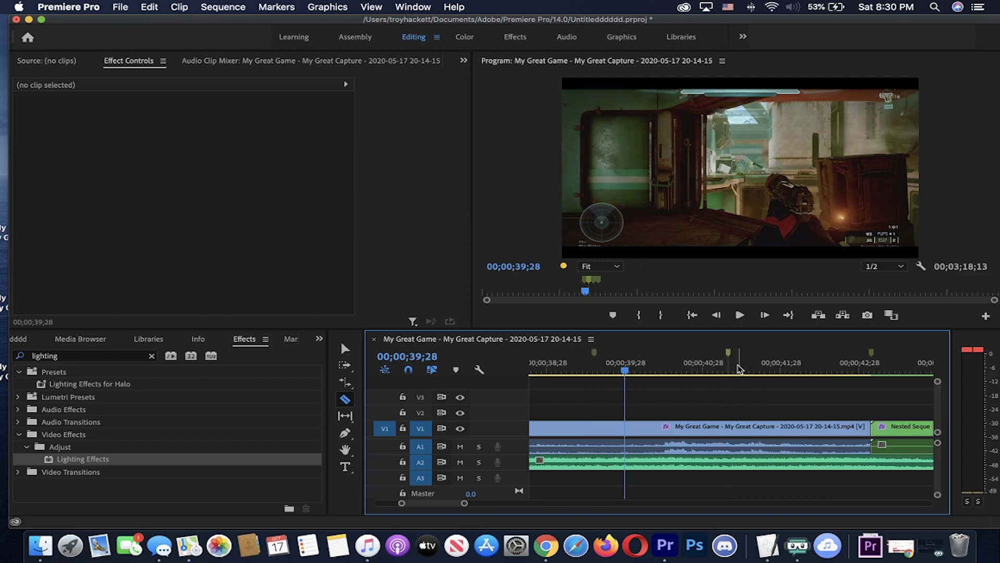
pyautogui.click(733, 373)
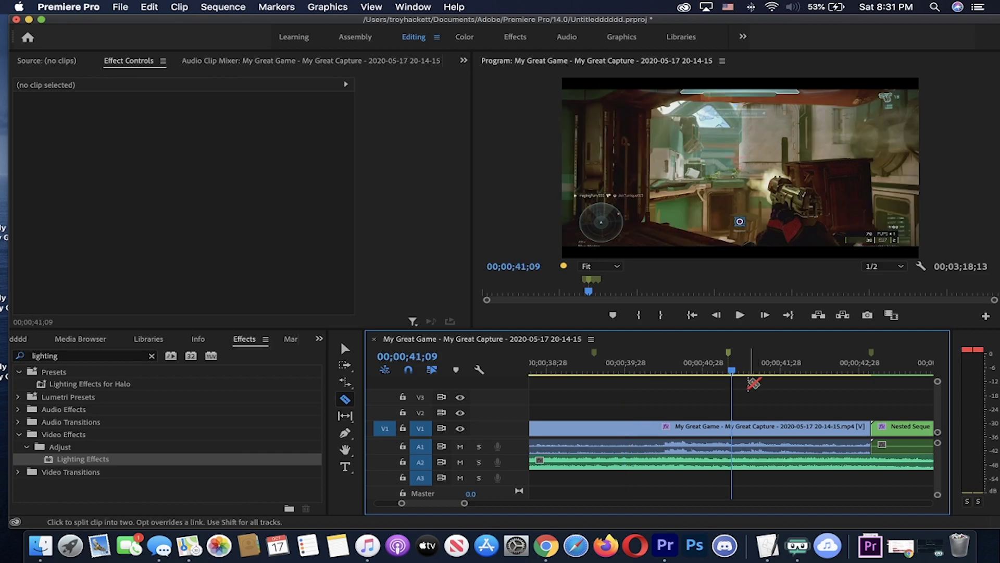
pyautogui.click(595, 368)
pyautogui.press('=')
pyautogui.press('=')
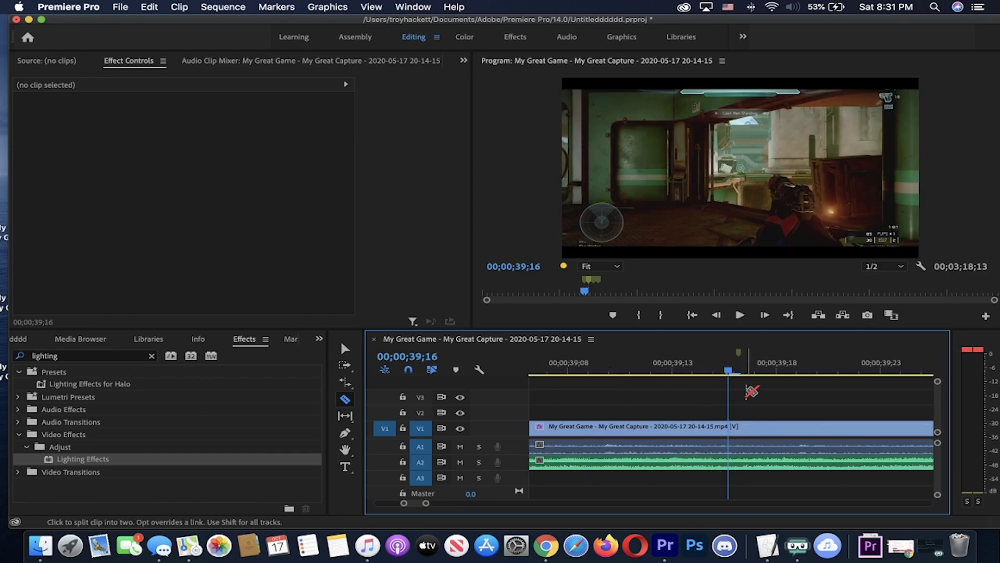
pyautogui.click(736, 426)
pyautogui.press('Right')
pyautogui.press('Right')
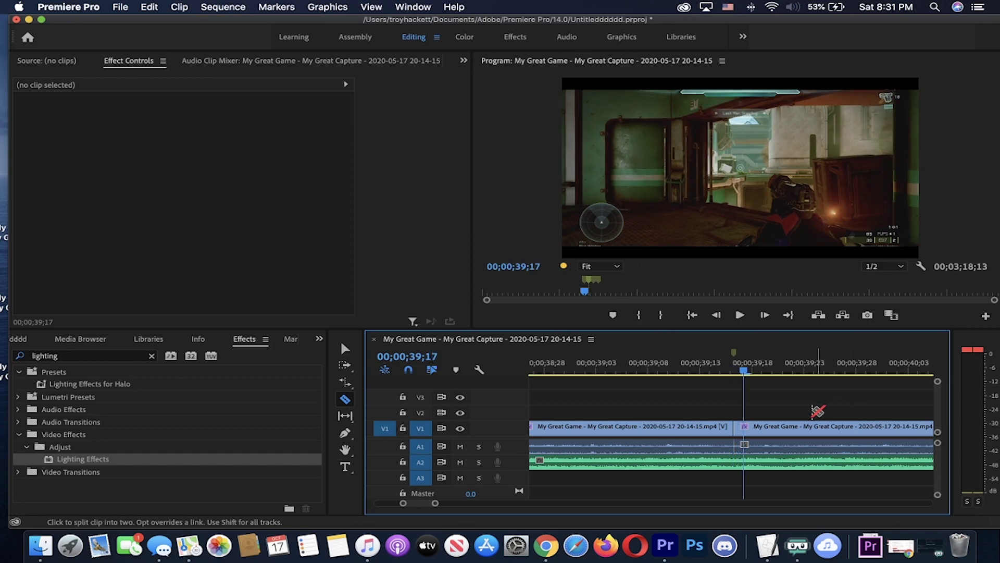
# Add two more Razor cuts to the V1 gameplay clip at successive frames just past the marker at 00;00;39;16
pyautogui.click(754, 428)
pyautogui.press('=')
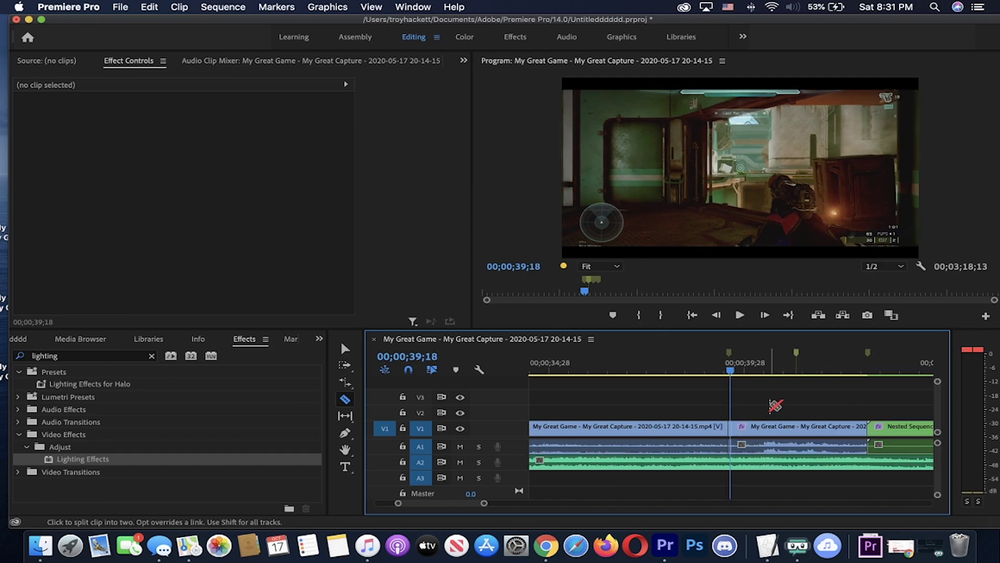
pyautogui.press('=')
pyautogui.press('Left')
pyautogui.press('Left')
pyautogui.press('Right')
pyautogui.press('Right')
pyautogui.press('Right')
pyautogui.click(797, 427)
# Split the V1 gameplay clip with the Razor tool at 00;00;39;21 and 00;00;39;22
pyautogui.press('-')
pyautogui.press('Right')
pyautogui.press('Right')
pyautogui.press('=')
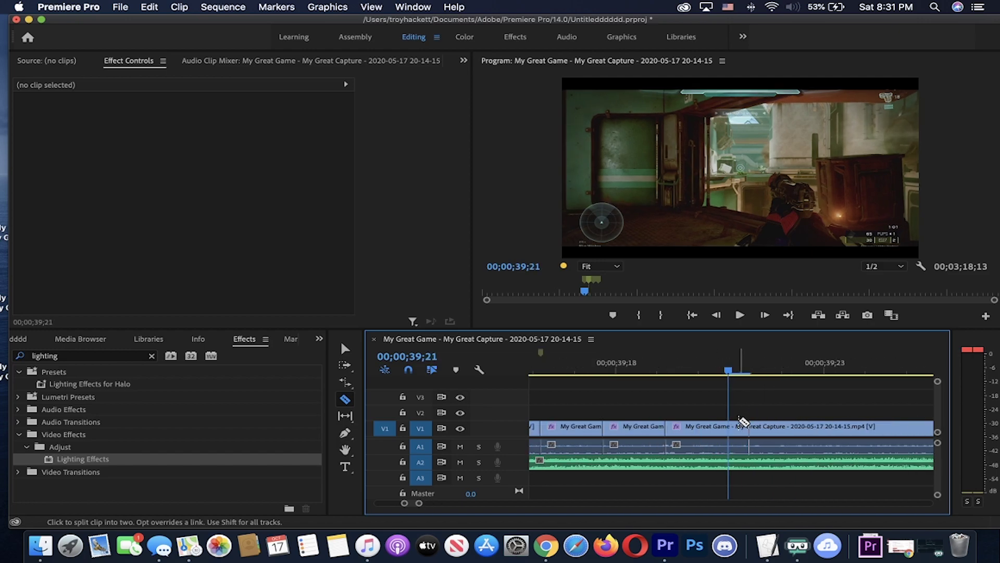
pyautogui.click(740, 426)
pyautogui.press('Right')
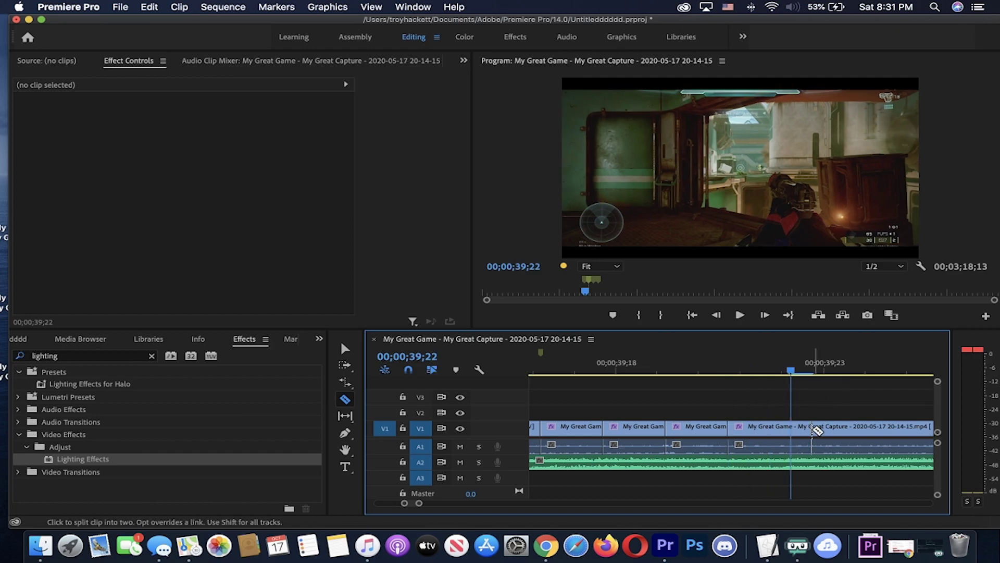
pyautogui.click(816, 425)
pyautogui.press('-')
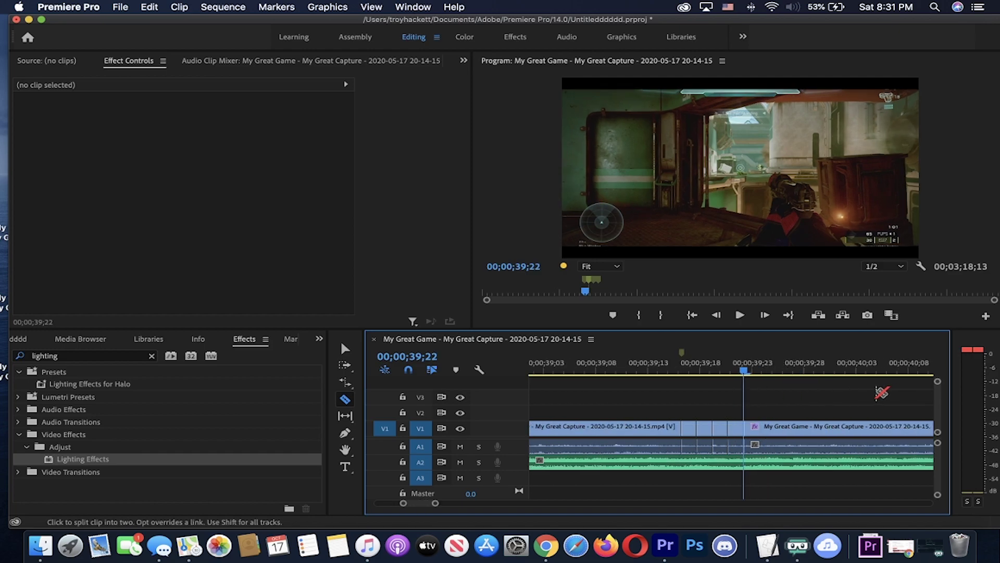
# Split the V1 gameplay clip at 00;00;39;24
pyautogui.press('=')
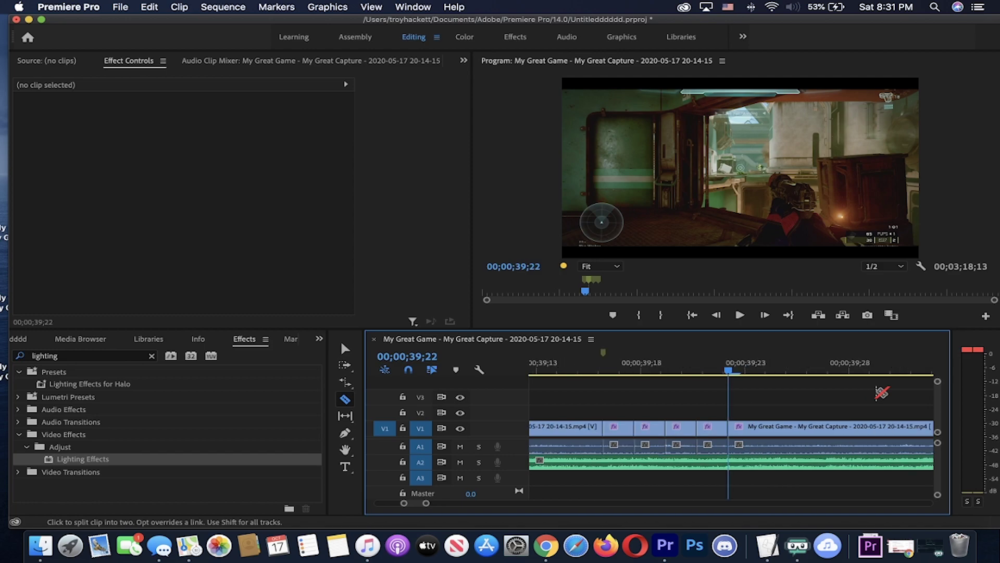
pyautogui.press('Right')
pyautogui.press('Right')
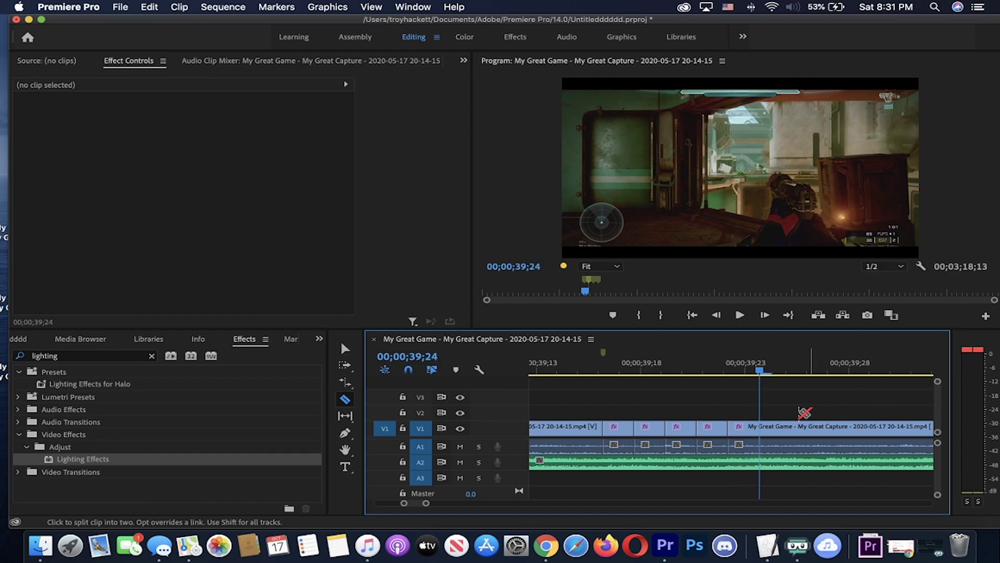
pyautogui.press('-')
pyautogui.press('-')
pyautogui.press('-')
pyautogui.press('-')
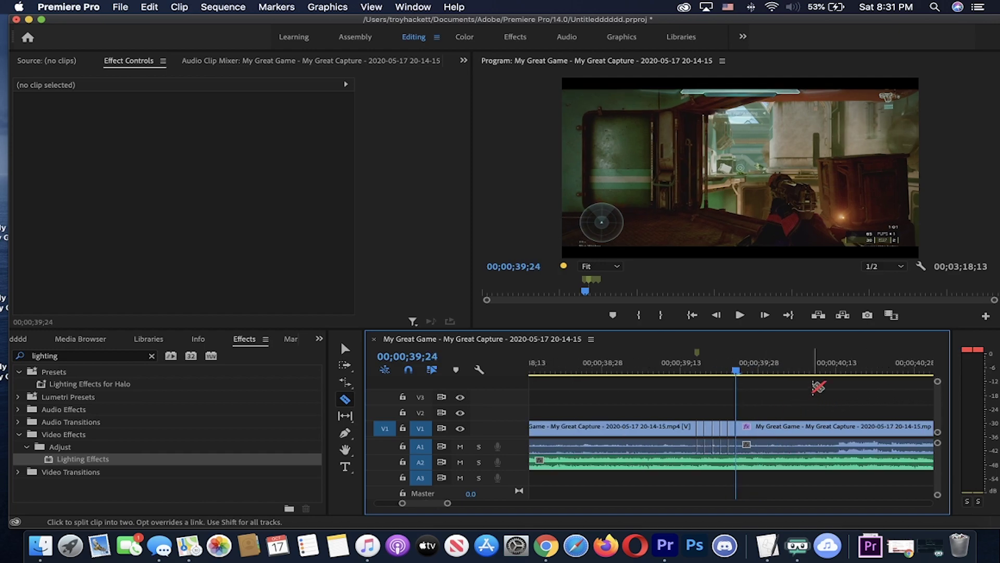
pyautogui.press('=')
pyautogui.press('=')
pyautogui.press('=')
pyautogui.press('=')
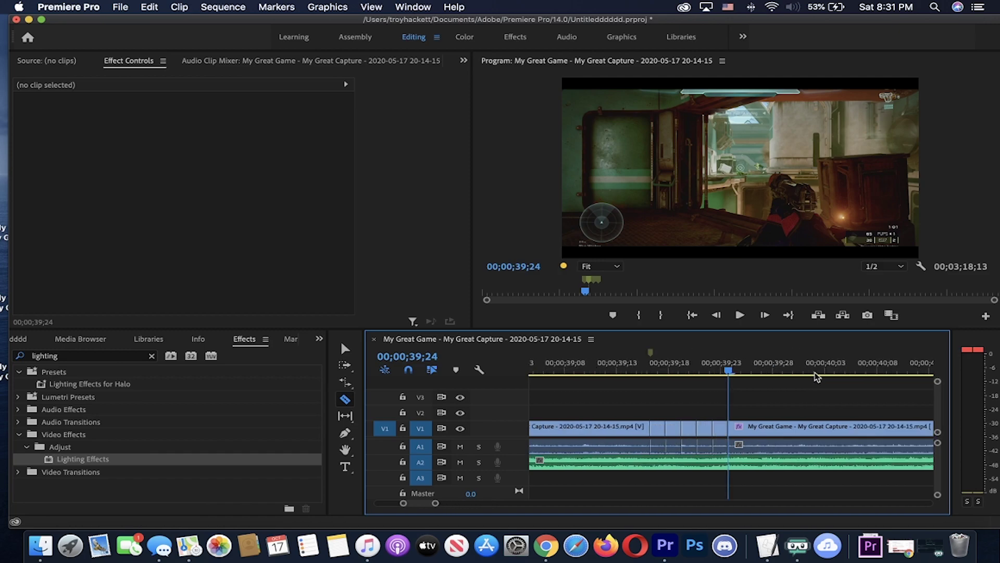
pyautogui.press('=')
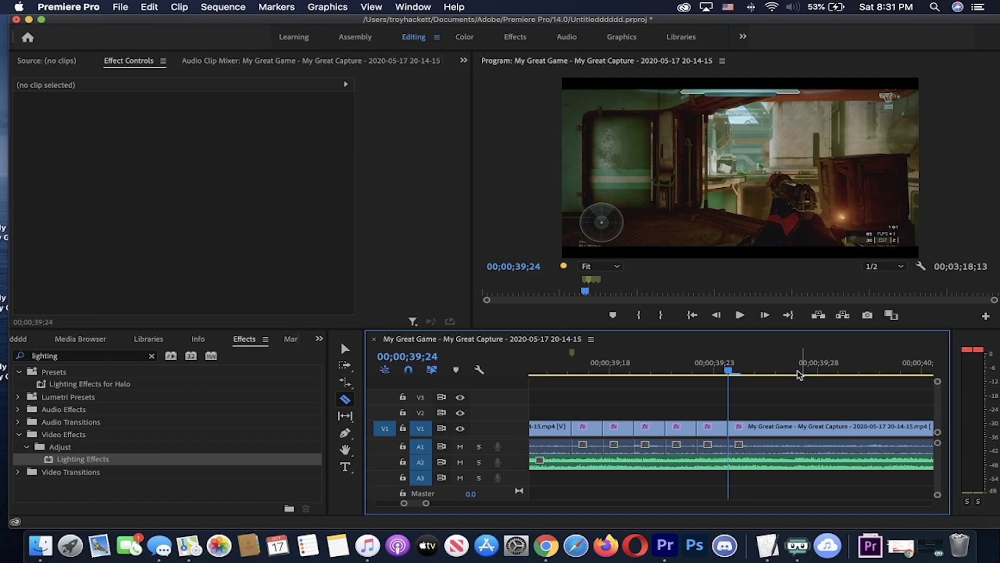
# Slice the V1 gameplay clip frame by frame with the Razor tool from 00;00;39;24 to about 00;00;40;16
pyautogui.press('Right')
pyautogui.click(759, 425)
pyautogui.press('Right')
pyautogui.click(790, 426)
pyautogui.press('Right')
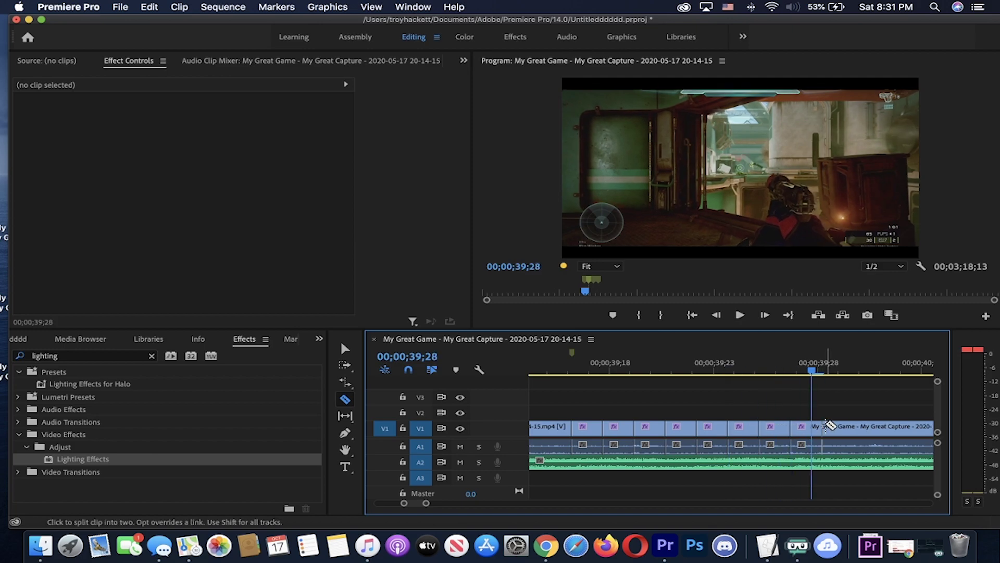
pyautogui.click(821, 426)
pyautogui.press('Right')
pyautogui.click(852, 426)
pyautogui.click(844, 425)
pyautogui.press('Right')
pyautogui.press('Right')
pyautogui.press('Right')
pyautogui.click(771, 426)
pyautogui.press('Right')
pyautogui.press('Right')
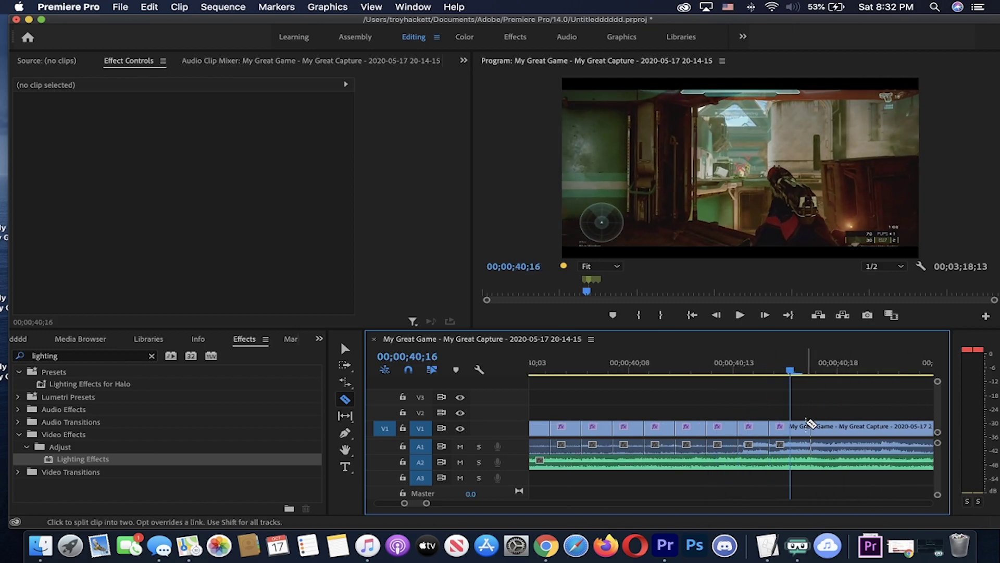
# Continue slicing the V1 gameplay clip frame by frame from 00;00;40;16 up to the marker at 00;00;41;08
pyautogui.click(863, 426)
pyautogui.press('Right')
pyautogui.press('Right')
pyautogui.press('Right')
pyautogui.press('Right')
pyautogui.click(917, 426)
pyautogui.press('super+k')
pyautogui.press('super+k')
pyautogui.press('super+k')
pyautogui.press('super+k')
pyautogui.press('super+k')
pyautogui.press('super+k')
pyautogui.press('super+k')
pyautogui.press('super+k')
pyautogui.press('super+k')
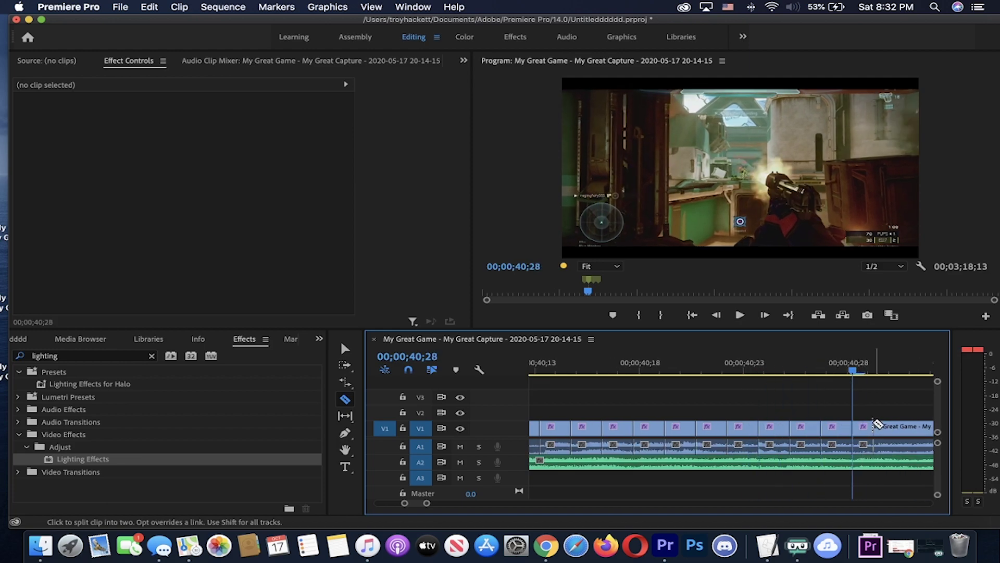
pyautogui.press('space')
pyautogui.press('-')
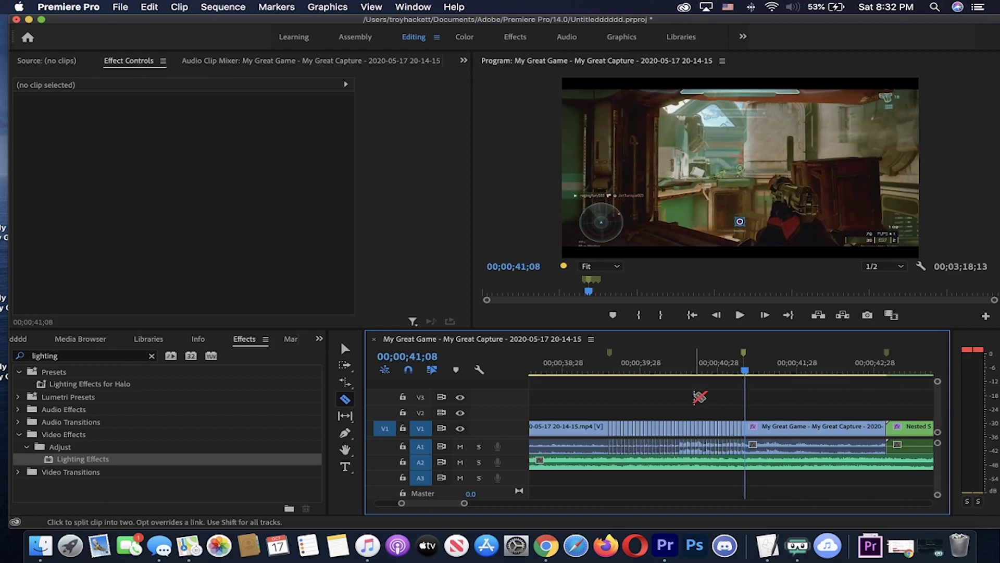
# Delete the first and third slices on V1 after the marker at 00;00;39;16 using the Selection tool
pyautogui.press('=')
pyautogui.press('-')
pyautogui.press('-')
pyautogui.click(661, 360)
pyautogui.press('=')
pyautogui.press('=')
pyautogui.press('=')
pyautogui.press('=')
pyautogui.press('v')
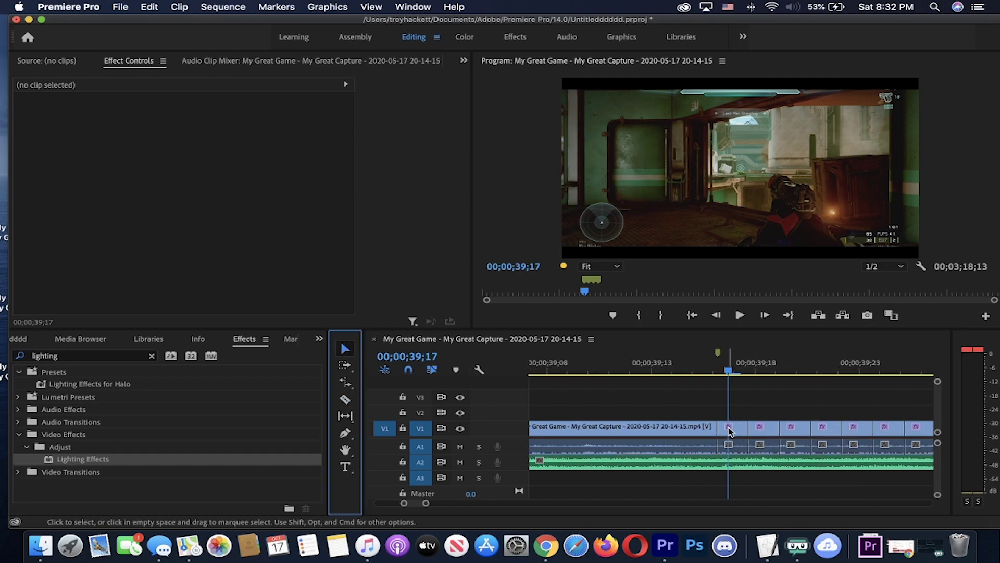
pyautogui.click(732, 432)
pyautogui.press('Delete')
pyautogui.click(796, 428)
pyautogui.press('Delete')
# Delete the next four alternate slices on V1, leaving one slice between each pair of gaps
pyautogui.click(915, 362)
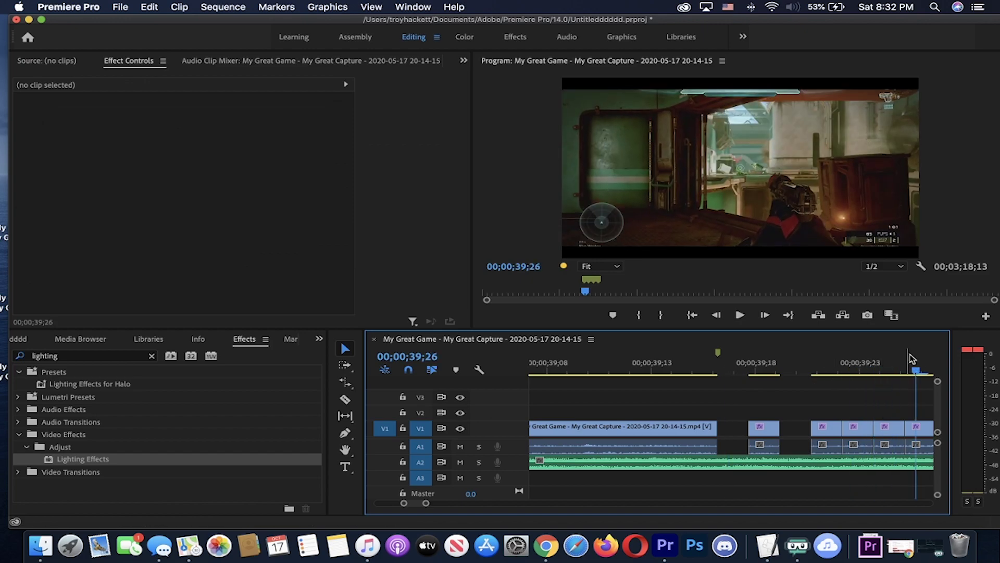
pyautogui.press('-')
pyautogui.press('-')
pyautogui.press('-')
pyautogui.click(821, 365)
pyautogui.press('=')
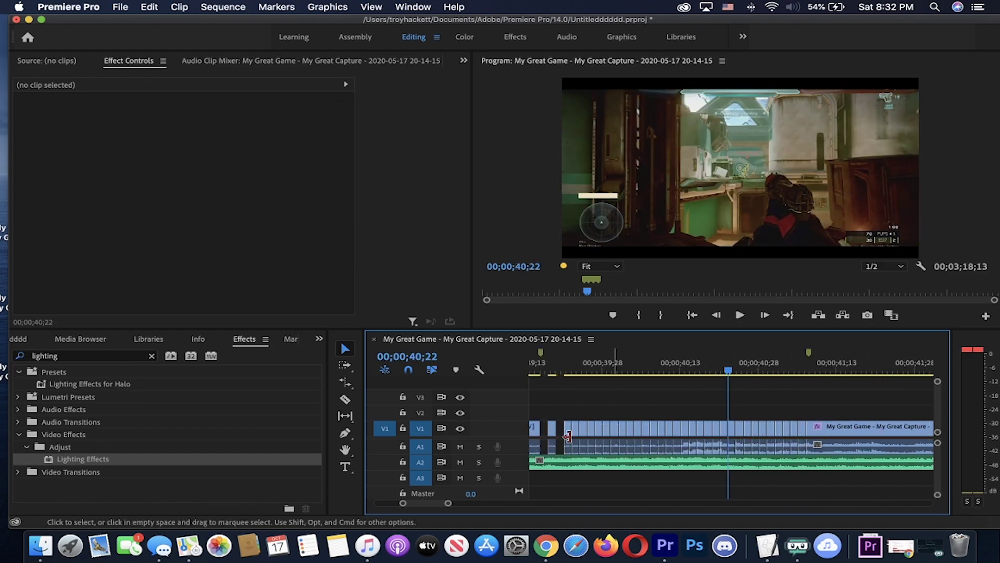
pyautogui.click(574, 429)
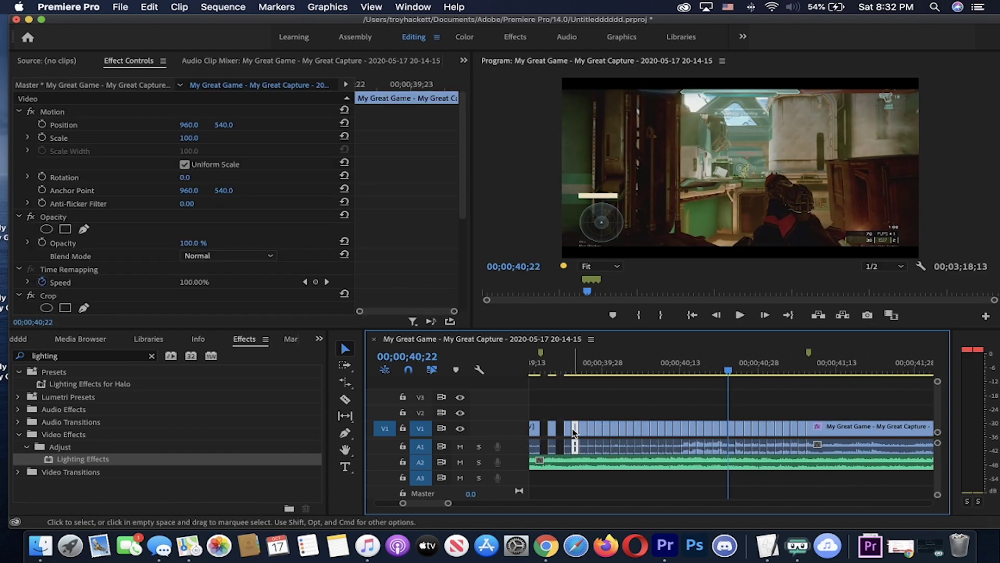
pyautogui.press('Delete')
pyautogui.click(592, 428)
pyautogui.press('Delete')
pyautogui.click(610, 428)
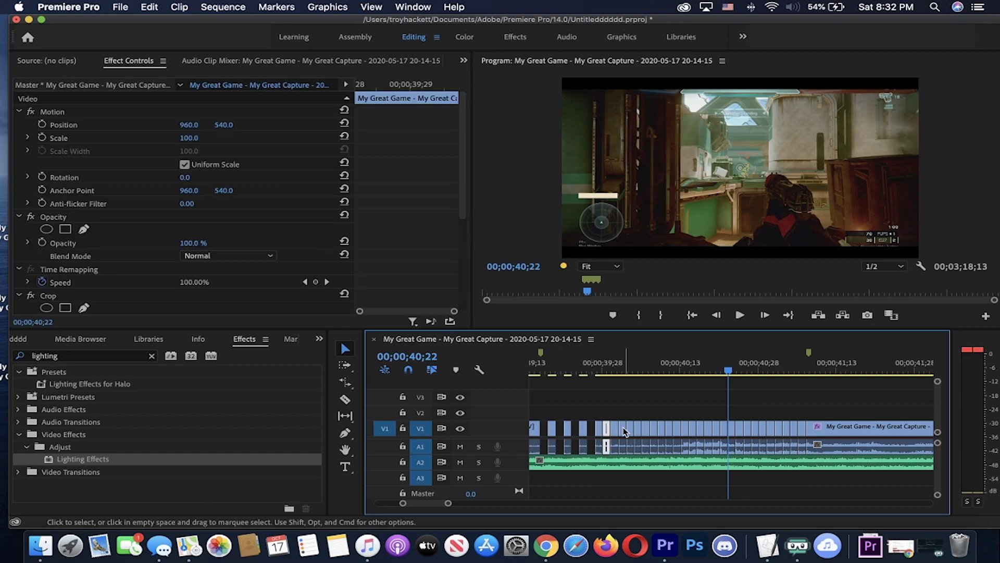
pyautogui.press('Delete')
pyautogui.click(623, 431)
pyautogui.press('Delete')
# Delete four more alternate slices on V1 in the stretch ahead of 00;00;40;22
pyautogui.press('\\')
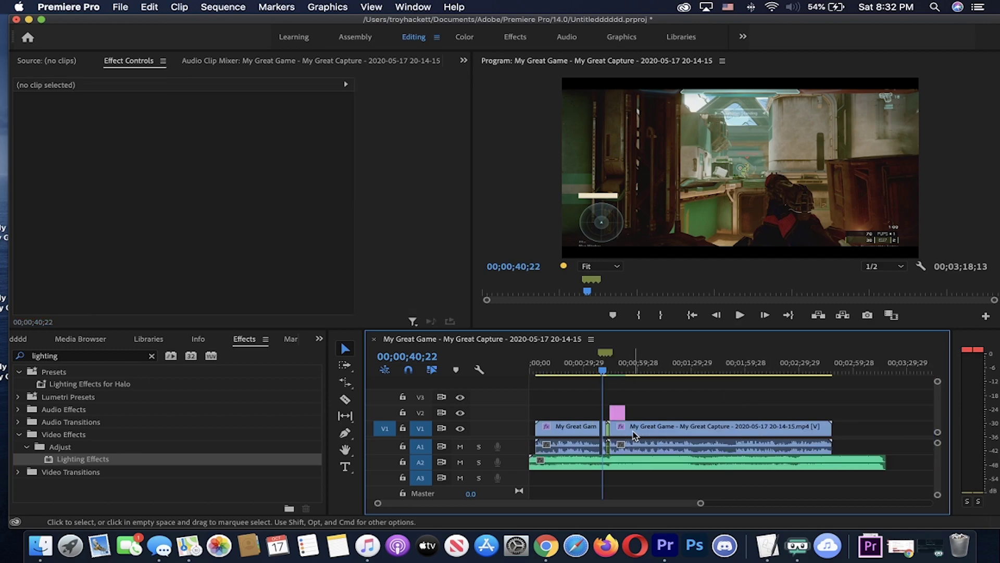
pyautogui.press('=')
pyautogui.press('=')
pyautogui.press('=')
pyautogui.press('=')
pyautogui.press('=')
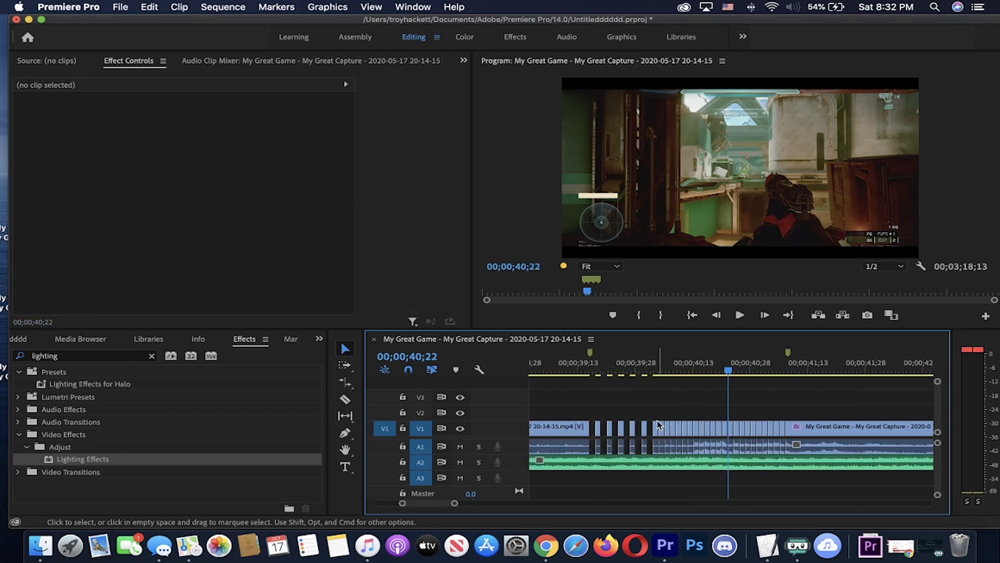
pyautogui.click(664, 431)
pyautogui.press('Delete')
pyautogui.press('\\')
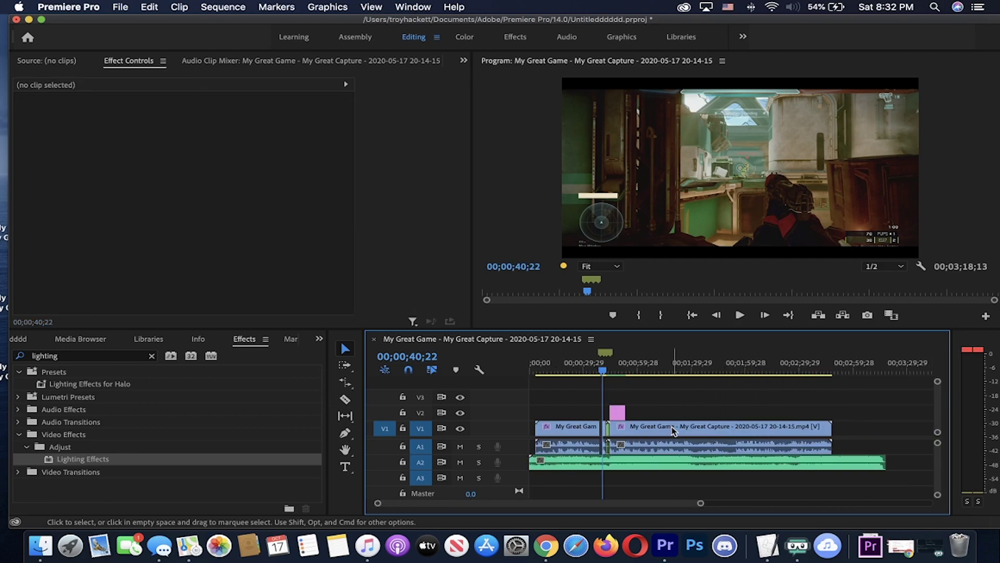
pyautogui.press('=')
pyautogui.press('=')
pyautogui.press('=')
pyautogui.press('=')
pyautogui.press('=')
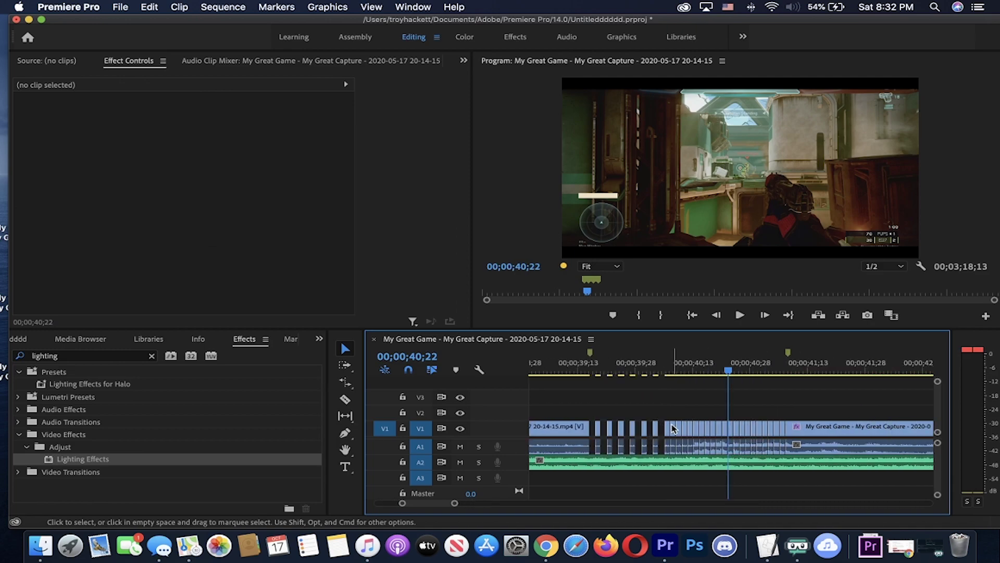
pyautogui.click(672, 428)
pyautogui.press('Delete')
pyautogui.click(686, 432)
pyautogui.press('Delete')
pyautogui.click(700, 431)
pyautogui.press('Delete')
# Delete every other remaining slice on V1 up to the marker at 00;00;41;08
pyautogui.click(709, 431)
pyautogui.press('Delete')
pyautogui.click(723, 431)
pyautogui.press('Delete')
pyautogui.click(745, 432)
pyautogui.press('Delete')
pyautogui.click(758, 431)
pyautogui.press('Delete')
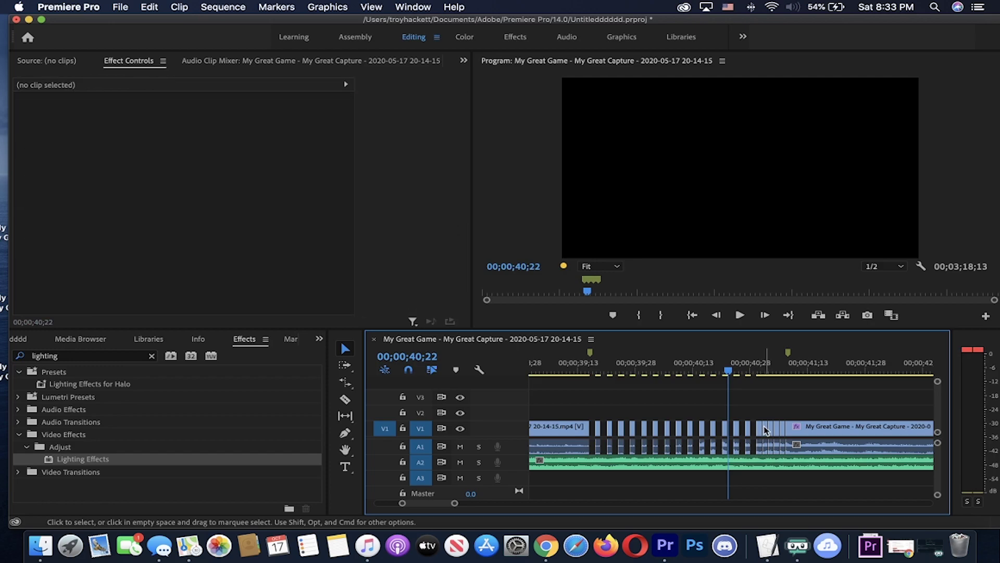
pyautogui.click(769, 429)
pyautogui.press('Delete')
pyautogui.click(778, 428)
pyautogui.press('Delete')
# Play back the stuttering passage from shortly before the marker at 00;00;39;16
pyautogui.press('-')
pyautogui.press('-')
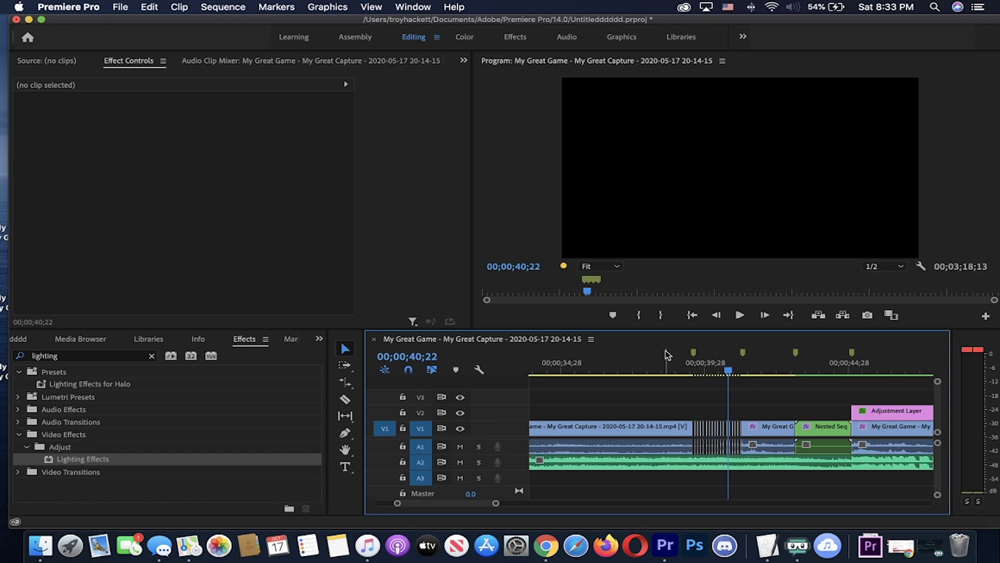
pyautogui.click(661, 358)
pyautogui.click(739, 315)
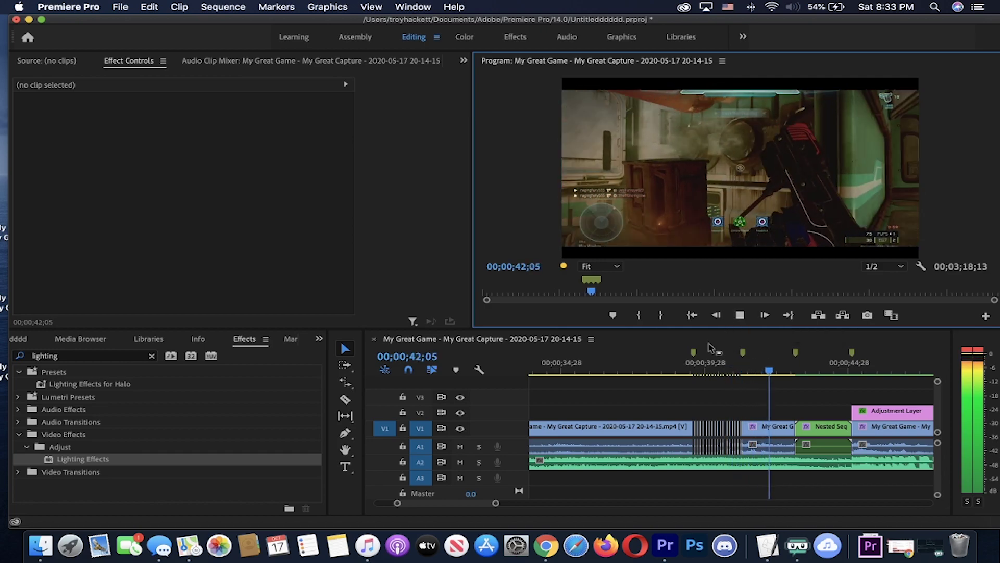
# Delete the leftover audio slices on A1 between the markers at 00;00;39;16 and 00;00;41;08
pyautogui.click(748, 367)
pyautogui.press('=')
pyautogui.press('=')
pyautogui.press('-')
pyautogui.press('=')
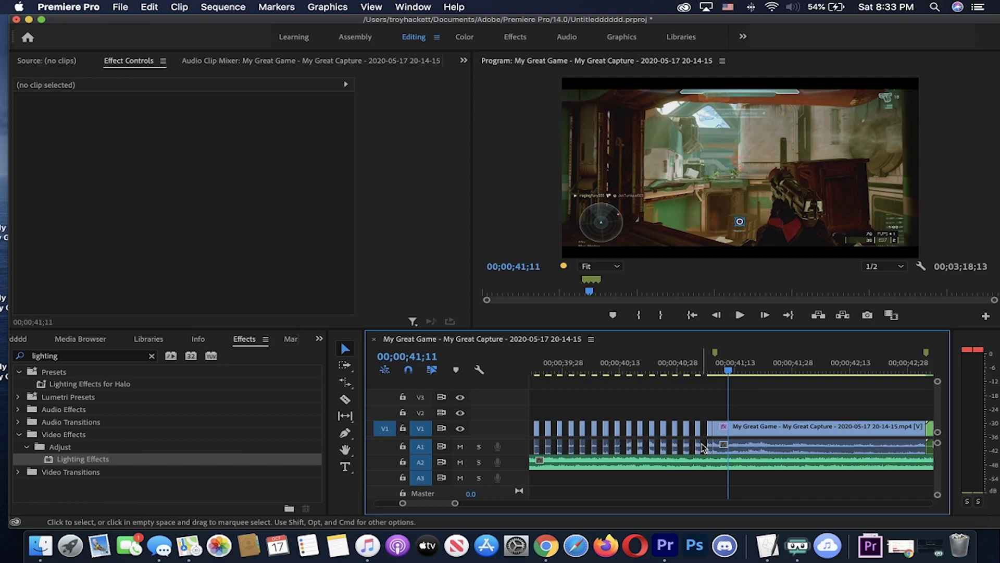
pyautogui.moveTo(706, 452); pyautogui.dragTo(627, 453)
pyautogui.press('Delete')
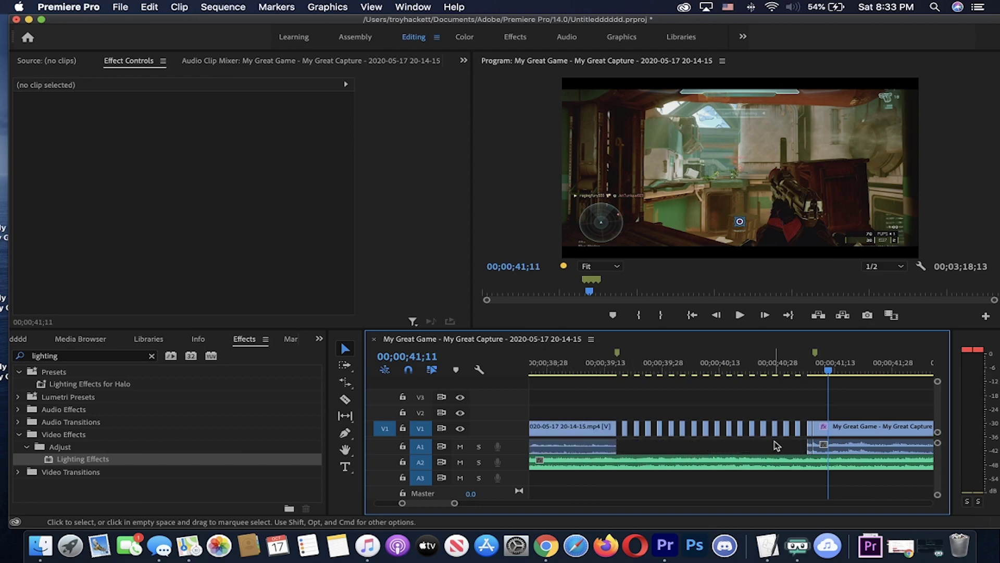
pyautogui.click(811, 447)
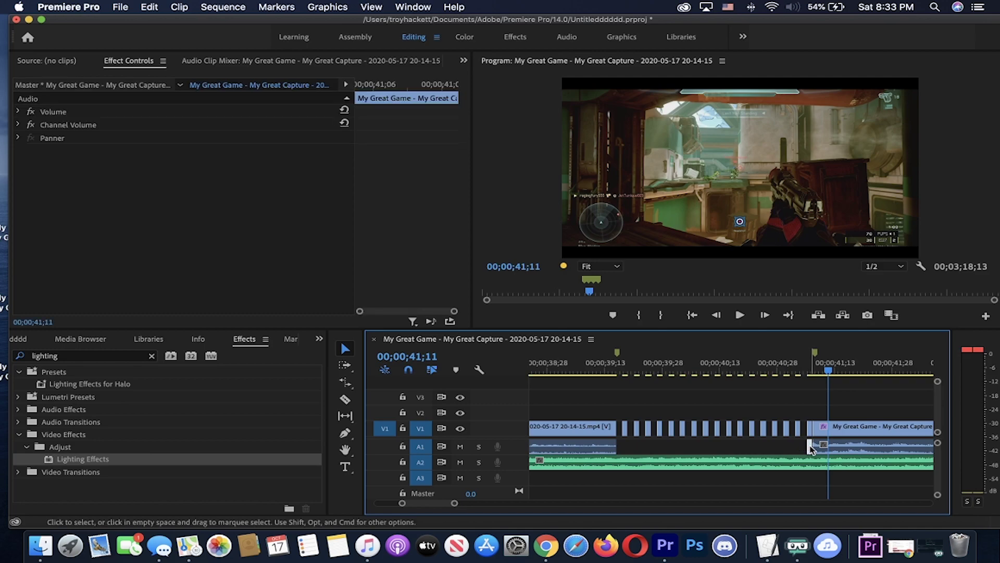
pyautogui.click(798, 451)
# Extend only the preceding clip's A1 audio from 00;00;39;16 across the gap to the audio clip at 00;00;41;08
pyautogui.click(610, 446)
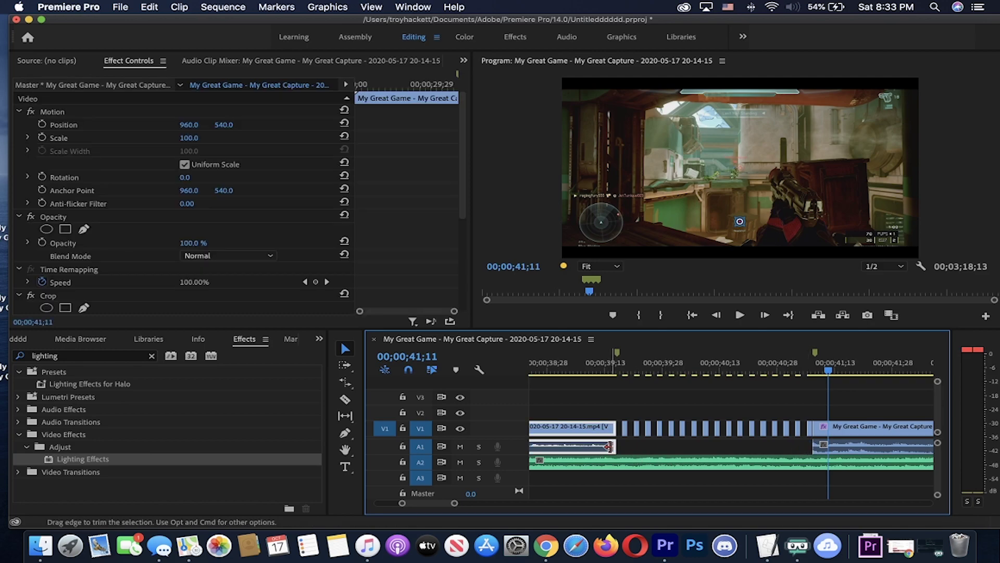
pyautogui.click(596, 449)
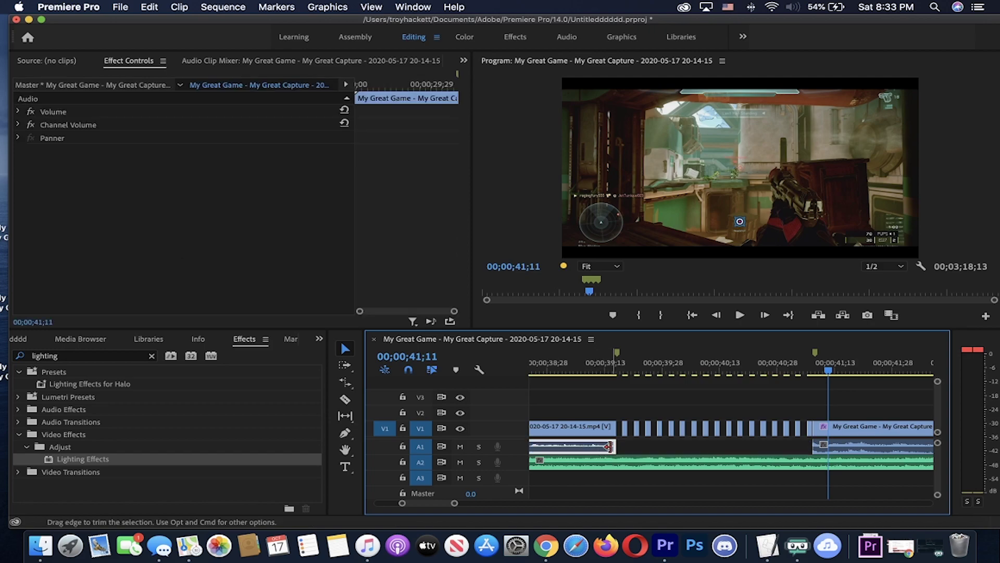
pyautogui.press('r')
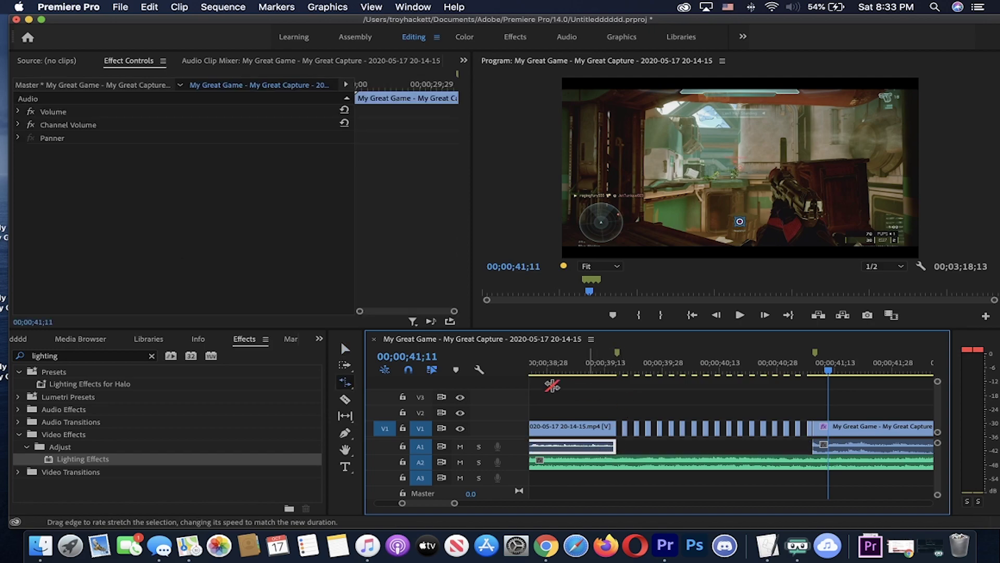
pyautogui.click(345, 348)
pyautogui.moveTo(609, 447); pyautogui.dragTo(816, 447)
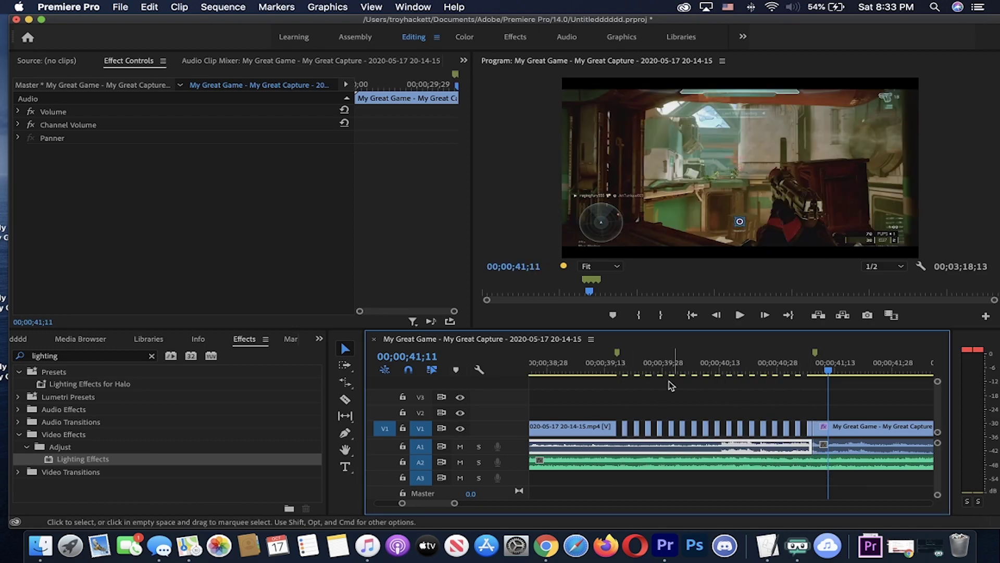
# Play back the sliced passage with the continuous A1 audio from before the marker at 00;00;39;16
pyautogui.click(563, 366)
pyautogui.press('-')
pyautogui.press('-')
pyautogui.click(740, 315)
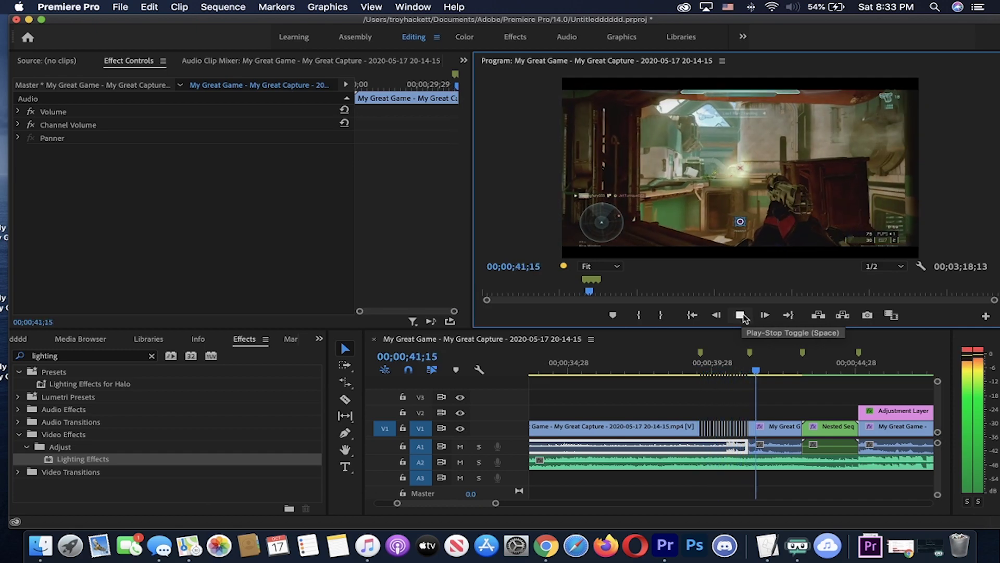
# Split the gameplay clip on V1 and its linked audio at every frame from 00;00;41;08 through 00;00;41;11
pyautogui.click(761, 363)
pyautogui.press('=')
pyautogui.press('=')
pyautogui.press('=')
pyautogui.click(644, 368)
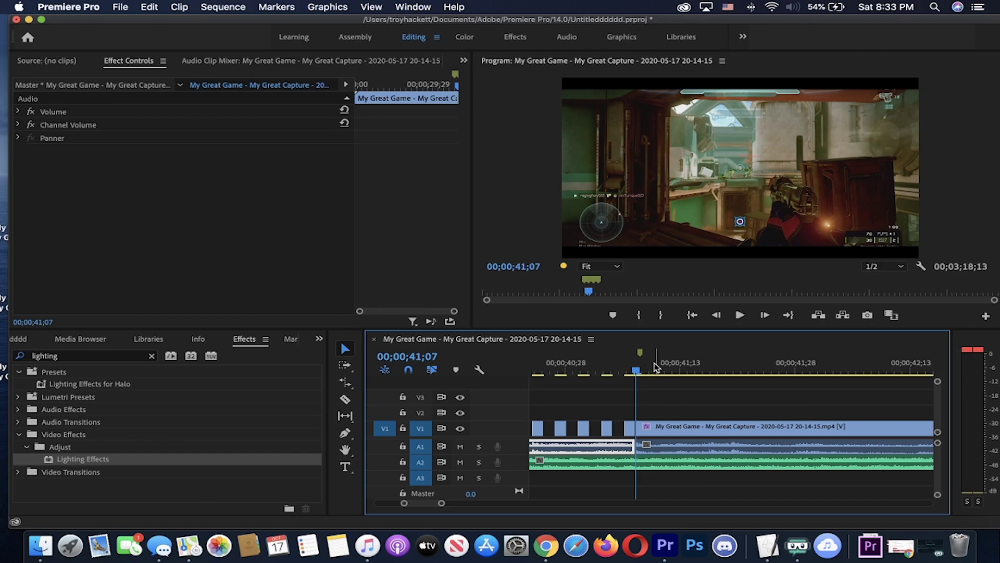
pyautogui.press('Right')
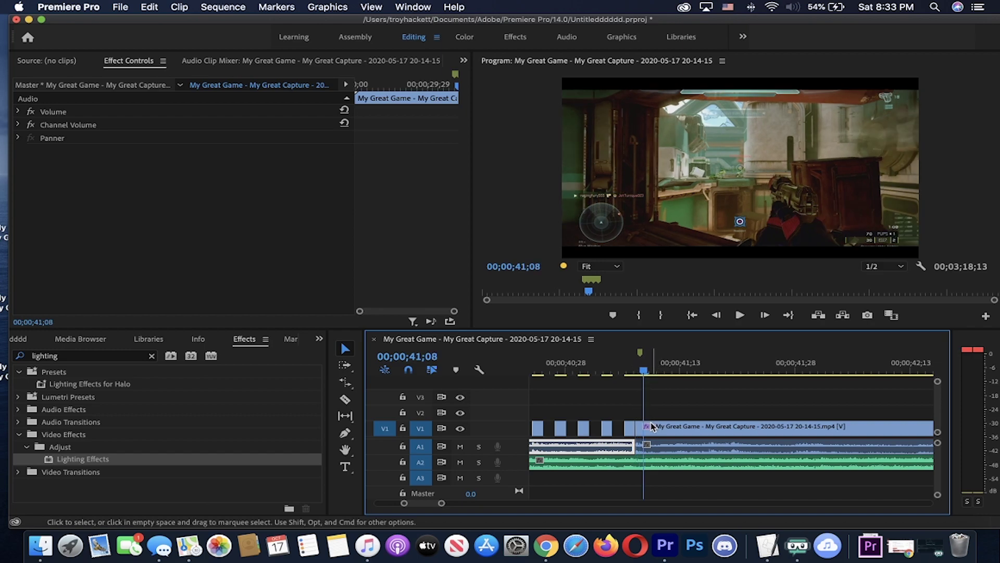
pyautogui.press('=')
pyautogui.click(344, 400)
pyautogui.click(730, 428)
pyautogui.press('Right')
pyautogui.click(762, 428)
pyautogui.press('Right')
pyautogui.click(791, 428)
pyautogui.press('Right')
pyautogui.click(821, 428)
# Continue splitting the linked gameplay clip frame by frame from 00;00;41;12 through 00;00;41;15
pyautogui.press('-')
pyautogui.press('-')
pyautogui.press('-')
pyautogui.press('-')
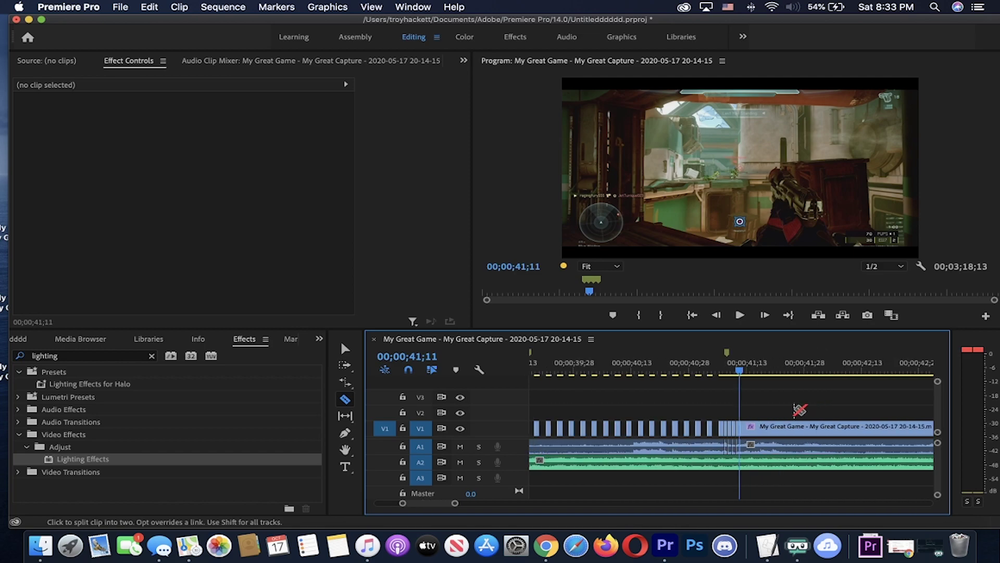
pyautogui.press('=')
pyautogui.press('=')
pyautogui.press('=')
pyautogui.press('=')
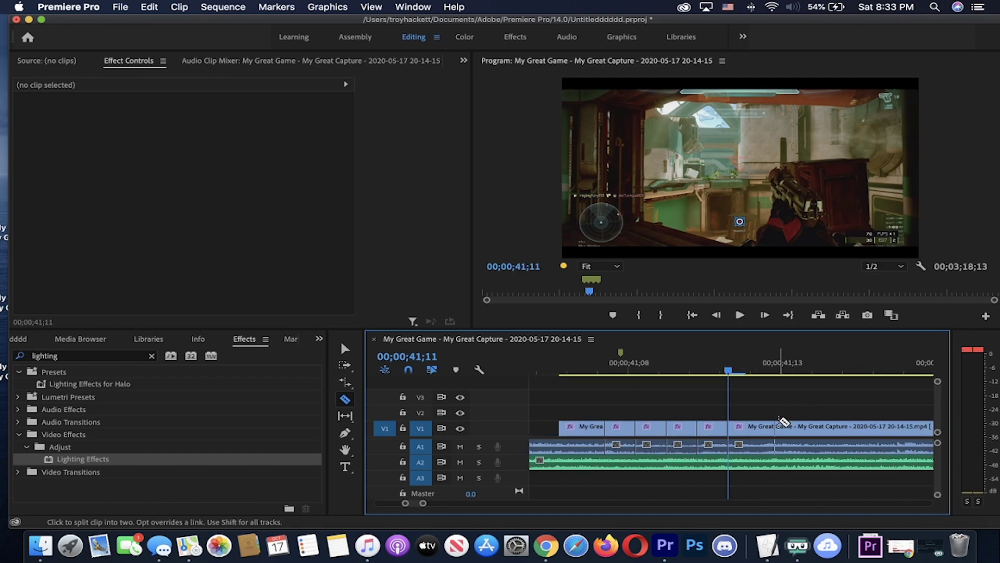
pyautogui.press('Right')
pyautogui.click(760, 428)
pyautogui.press('Right')
pyautogui.click(790, 428)
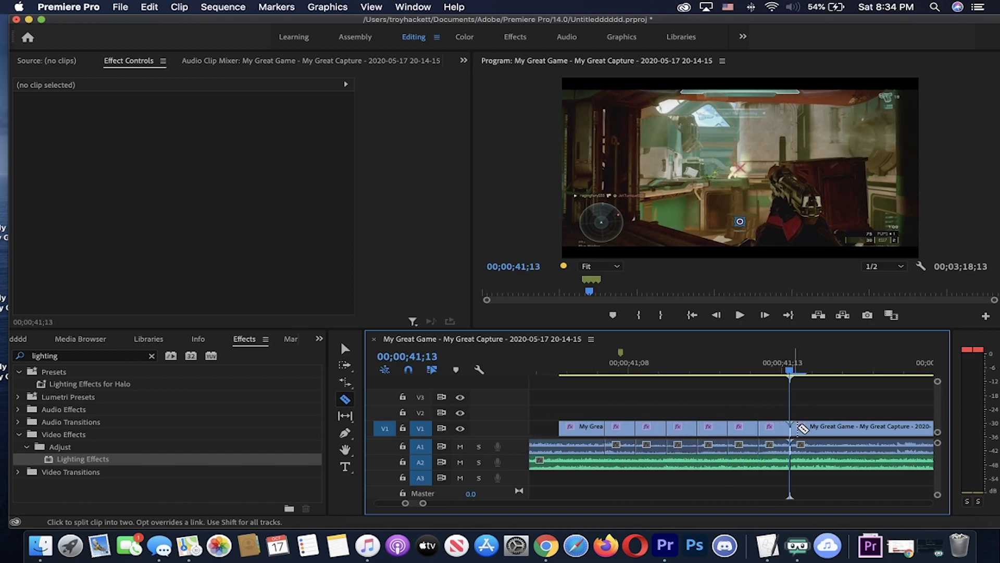
pyautogui.press('Right')
pyautogui.click(822, 428)
pyautogui.press('Right')
pyautogui.click(852, 428)
# Cut the remaining gameplay clip and its audio into single-frame slices up to 00;00;41;22
pyautogui.press('Right')
pyautogui.press('Right')
pyautogui.press('-')
pyautogui.press('-')
pyautogui.press('=')
pyautogui.press('=')
pyautogui.press('Right')
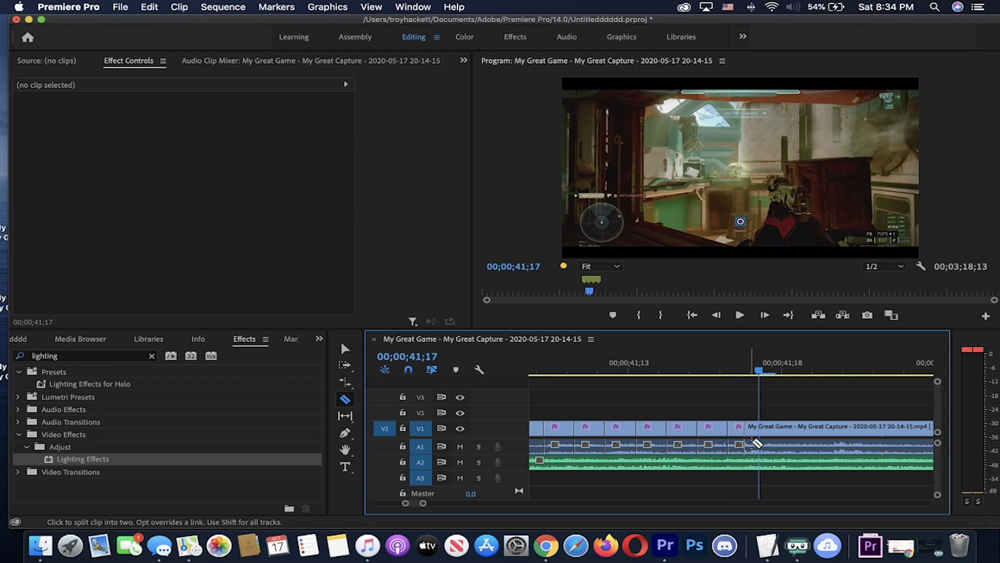
pyautogui.click(756, 443)
pyautogui.press('Right')
pyautogui.click(789, 441)
pyautogui.press('Right')
pyautogui.click(831, 438)
pyautogui.press('Right')
pyautogui.click(860, 433)
pyautogui.press('Right')
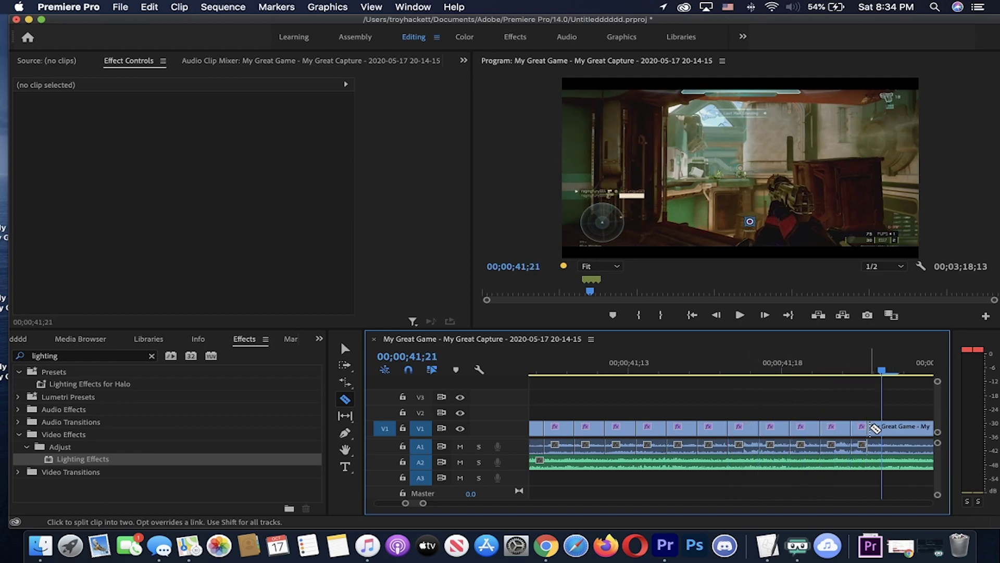
pyautogui.click(883, 427)
pyautogui.press('Right')
pyautogui.press('Right')
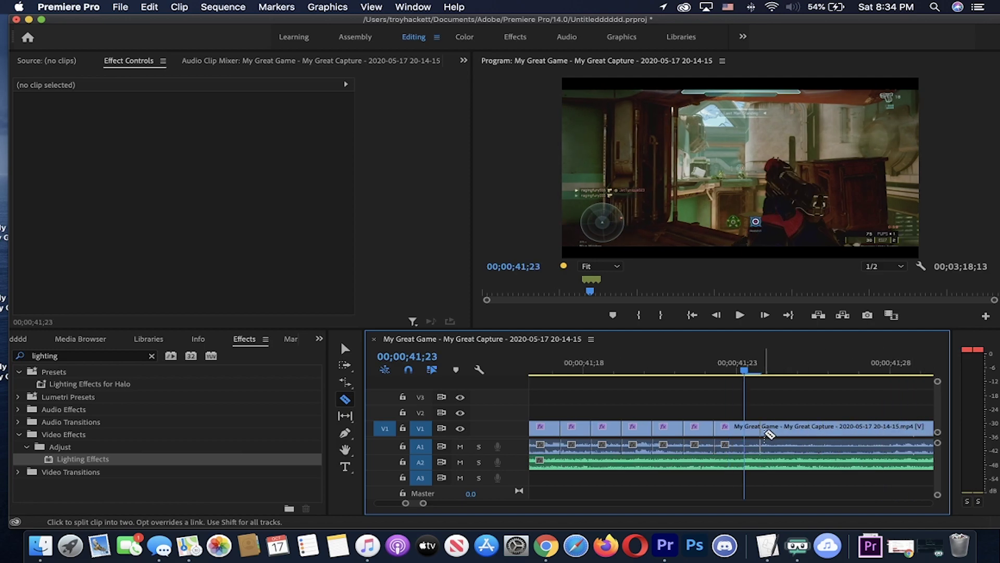
# Split the gameplay clip and its audio at each frame from 00;00;41;23 through 00;00;41;27
pyautogui.click(756, 428)
pyautogui.press('Right')
pyautogui.click(785, 428)
pyautogui.press('Right')
pyautogui.click(815, 427)
pyautogui.press('Right')
pyautogui.click(835, 427)
pyautogui.press('Right')
pyautogui.click(868, 426)
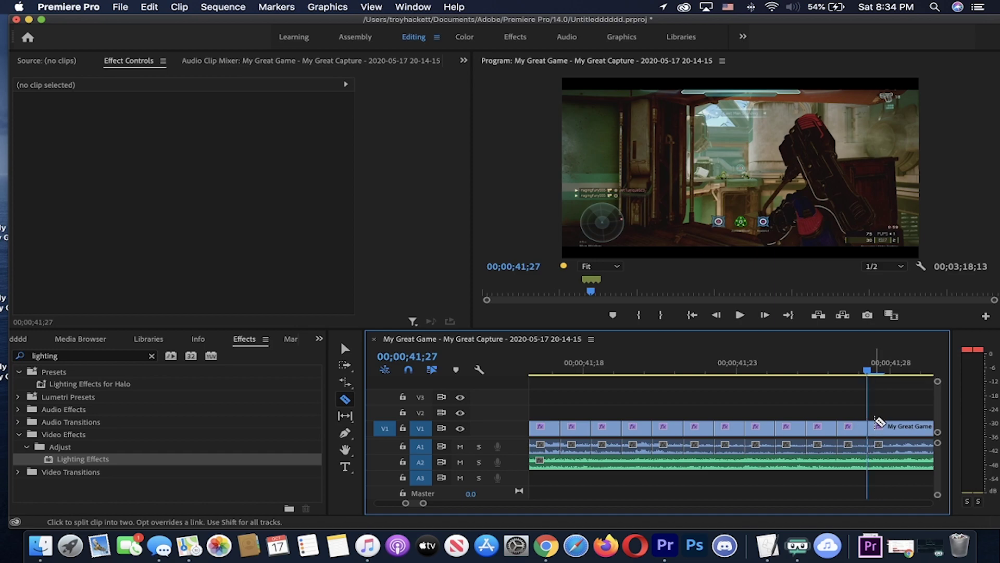
# Split the gameplay clip and its audio at each frame from 00;00;41;28 through 00;00;42;03
pyautogui.press('Right')
pyautogui.click(898, 421)
pyautogui.press('Right')
pyautogui.press('Right')
pyautogui.click(729, 422)
pyautogui.press('Right')
pyautogui.press('Right')
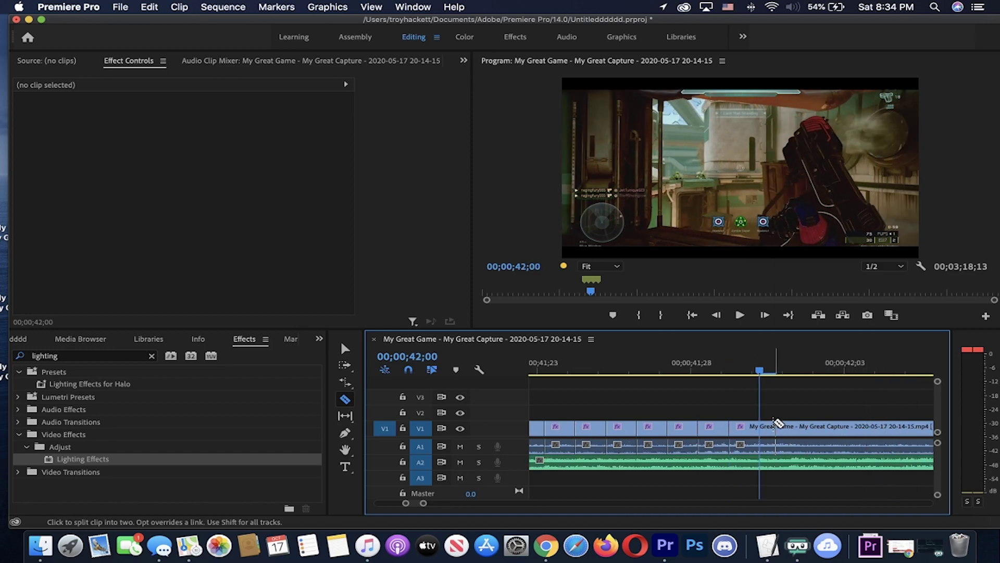
pyautogui.click(760, 422)
pyautogui.press('Right')
pyautogui.press('Right')
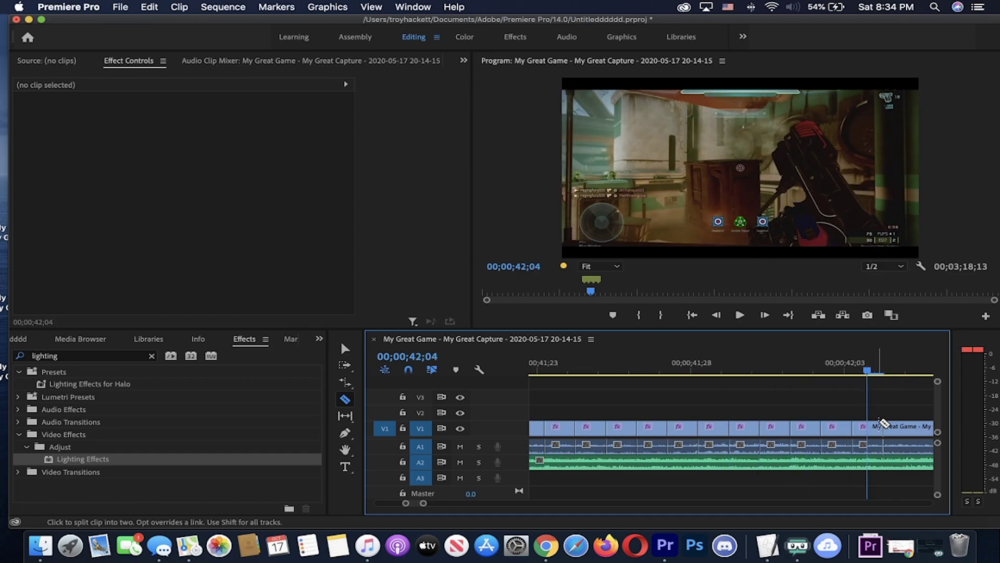
# Slice the gameplay clip and its audio into single frames from 00;00;42;04 through 00;00;42;10
pyautogui.click(882, 424)
pyautogui.press('Right')
pyautogui.press('Right')
pyautogui.click(811, 424)
pyautogui.press('Right')
pyautogui.press('Right')
pyautogui.press('Right')
pyautogui.press('Right')
pyautogui.click(741, 424)
pyautogui.press('Right')
pyautogui.press('Right')
pyautogui.press('Right')
pyautogui.press('Right')
pyautogui.press('Right')
pyautogui.press('Right')
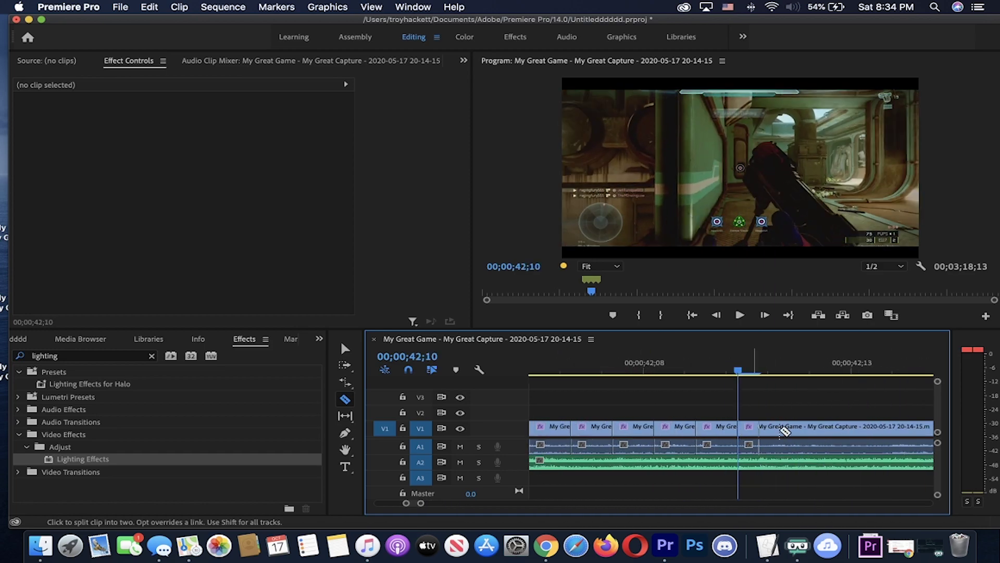
# Slice the gameplay clip and its audio into single frames from 00;00;42;11 through 00;00;42;24
pyautogui.click(905, 424)
pyautogui.press('Right')
pyautogui.press('Right')
pyautogui.press('Right')
pyautogui.press('Right')
pyautogui.press('Right')
pyautogui.press('Right')
pyautogui.press('Right')
pyautogui.press('Right')
pyautogui.press('Right')
pyautogui.press('Right')
pyautogui.click(737, 426)
pyautogui.press('Right')
pyautogui.press('Right')
pyautogui.press('Right')
pyautogui.click(862, 426)
pyautogui.press('Right')
pyautogui.press('Right')
pyautogui.press('Right')
pyautogui.click(779, 426)
pyautogui.press('Right')
pyautogui.press('Right')
pyautogui.press('Right')
pyautogui.press('Right')
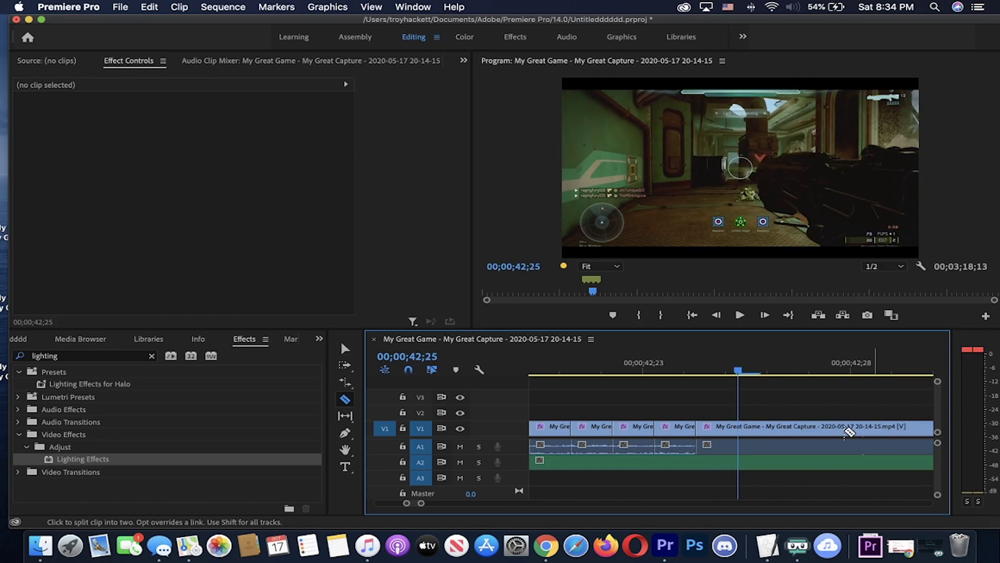
# Cut the last part of the gameplay clip into single-frame slices up to the nested sequence at 00;00;43;02
pyautogui.click(738, 426)
pyautogui.press('Right')
pyautogui.press('Right')
pyautogui.press('Right')
pyautogui.click(869, 427)
pyautogui.press('Right')
pyautogui.click(906, 426)
pyautogui.press('Right')
pyautogui.click(742, 425)
pyautogui.press('Right')
pyautogui.press('Right')
pyautogui.press('-')
pyautogui.press('-')
pyautogui.press('-')
pyautogui.press('-')
pyautogui.press('-')
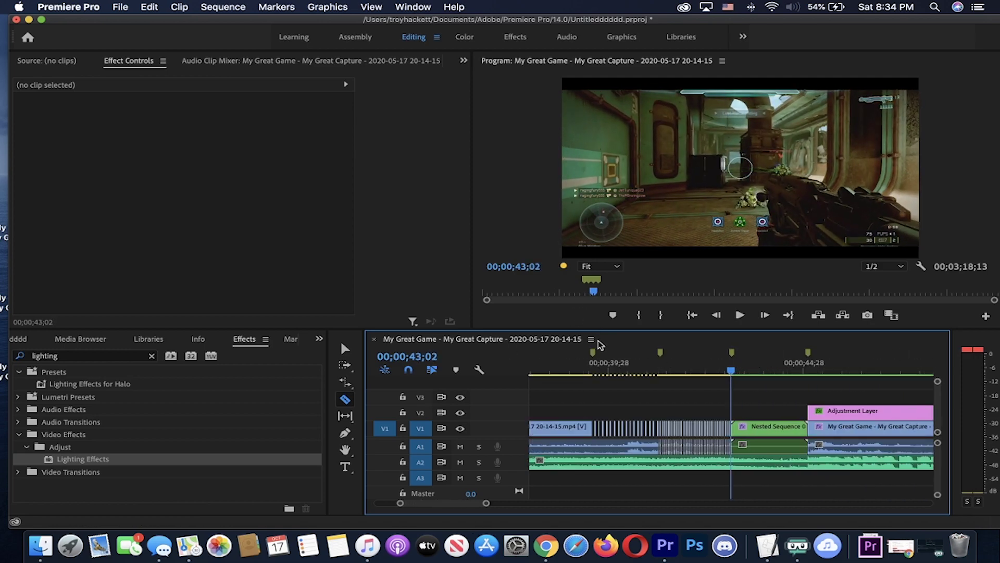
# Delete every other single-frame slice, with its audio, from the marker at 00;00;41;08 to about 00;00;41;15
pyautogui.click(670, 356)
pyautogui.press('=')
pyautogui.press('=')
pyautogui.press('=')
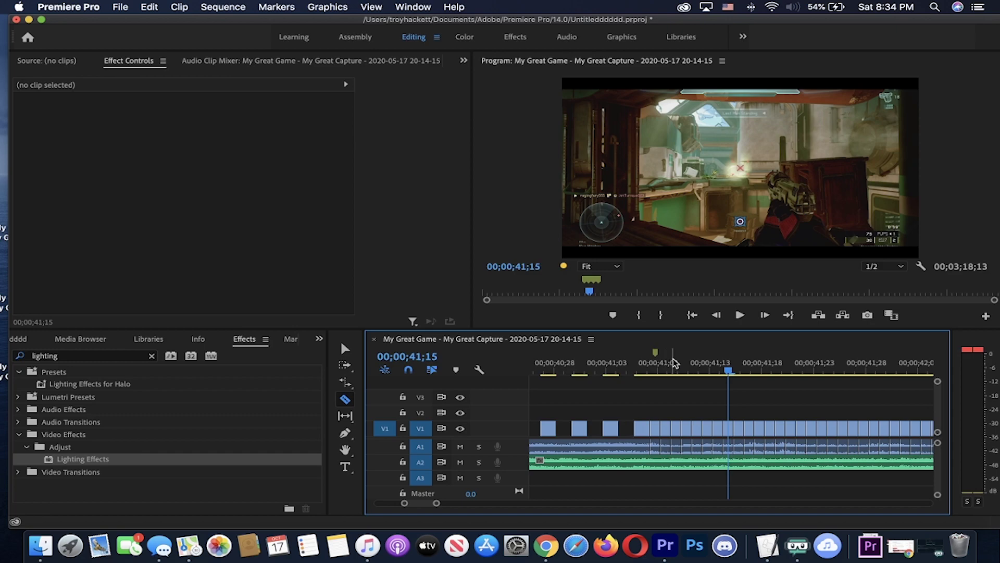
pyautogui.click(666, 358)
pyautogui.press('=')
pyautogui.click(345, 348)
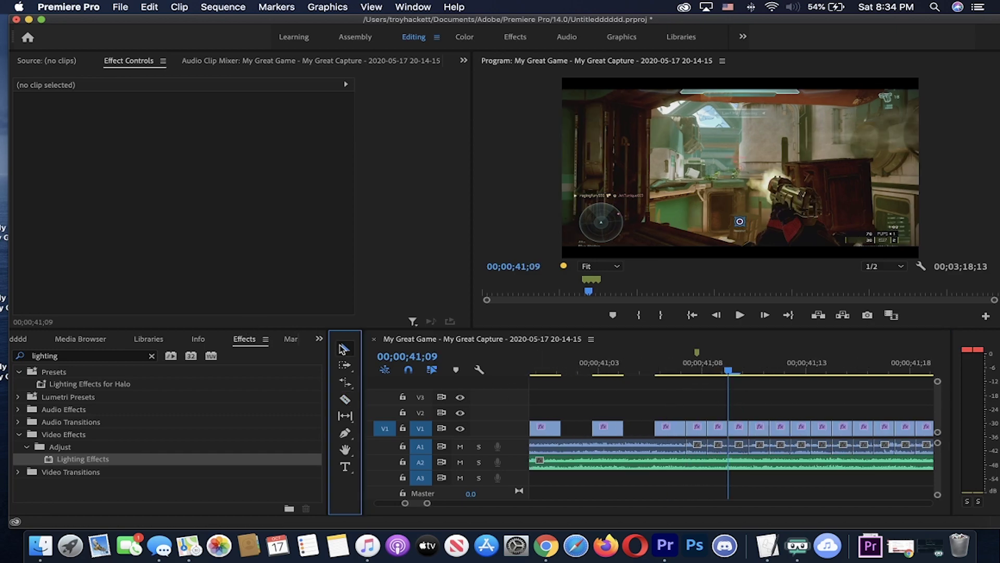
pyautogui.click(696, 429)
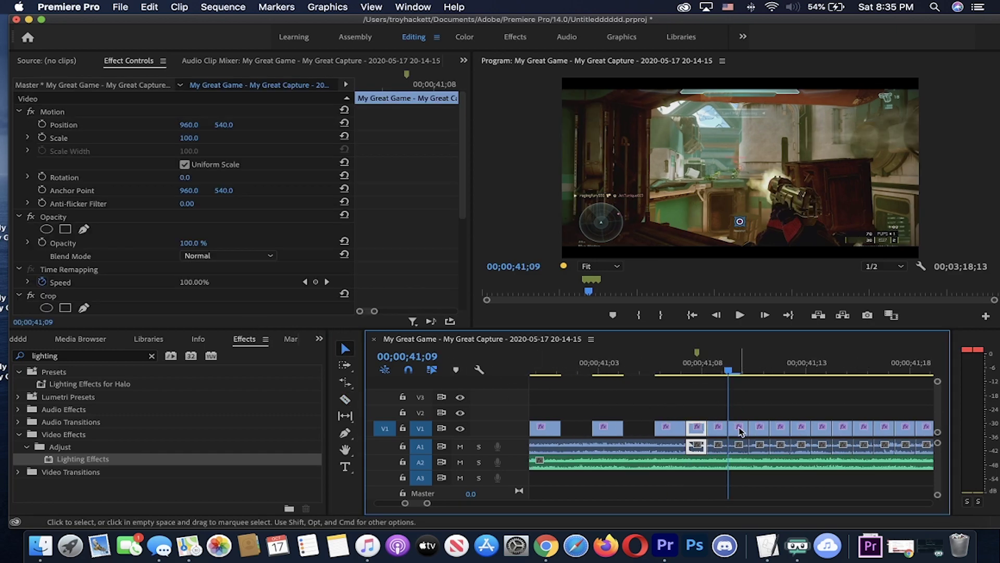
pyautogui.press('Delete')
pyautogui.click(739, 428)
pyautogui.press('Delete')
pyautogui.click(780, 428)
pyautogui.press('Delete')
pyautogui.click(822, 429)
pyautogui.press('Delete')
# Delete every second video and audio slice from about 00;00;41;15 to 00;00;41;24
pyautogui.click(859, 368)
pyautogui.press('-')
pyautogui.press('-')
pyautogui.press('-')
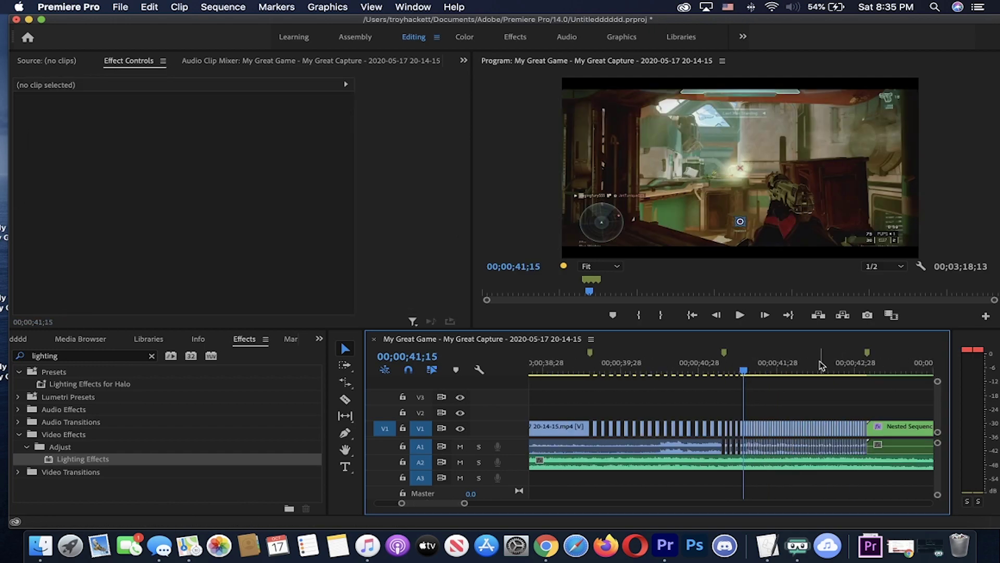
pyautogui.click(820, 361)
pyautogui.press('=')
pyautogui.click(582, 432)
pyautogui.press('Delete')
pyautogui.click(592, 432)
pyautogui.press('Delete')
pyautogui.click(602, 432)
pyautogui.press('Delete')
pyautogui.click(613, 432)
pyautogui.press('Delete')
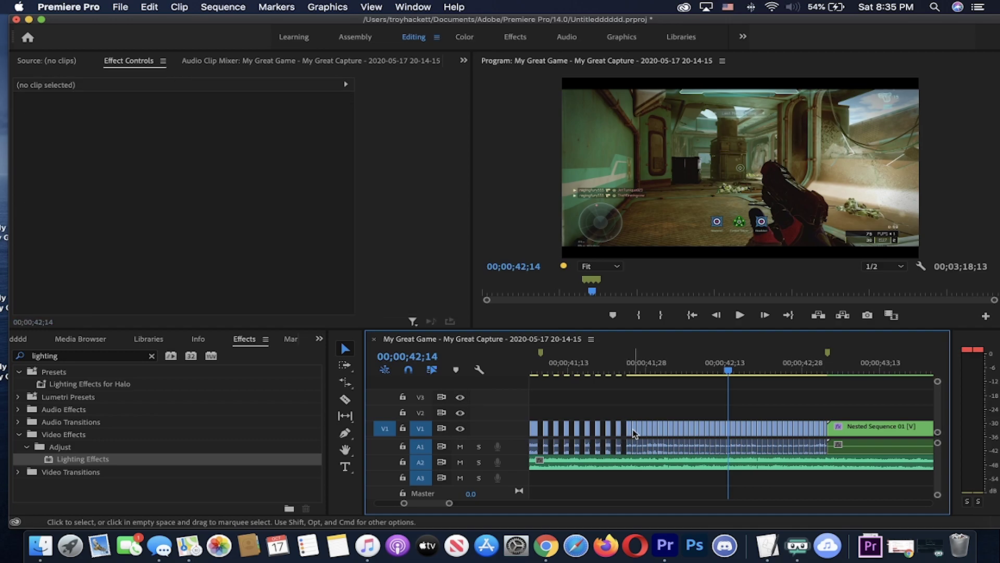
# Delete every second slice in the remaining single-frame cuts up to the start of the nested sequence
pyautogui.click(707, 430)
pyautogui.press('Delete')
pyautogui.click(718, 431)
pyautogui.press('Delete')
pyautogui.click(728, 432)
pyautogui.press('Delete')
pyautogui.click(738, 432)
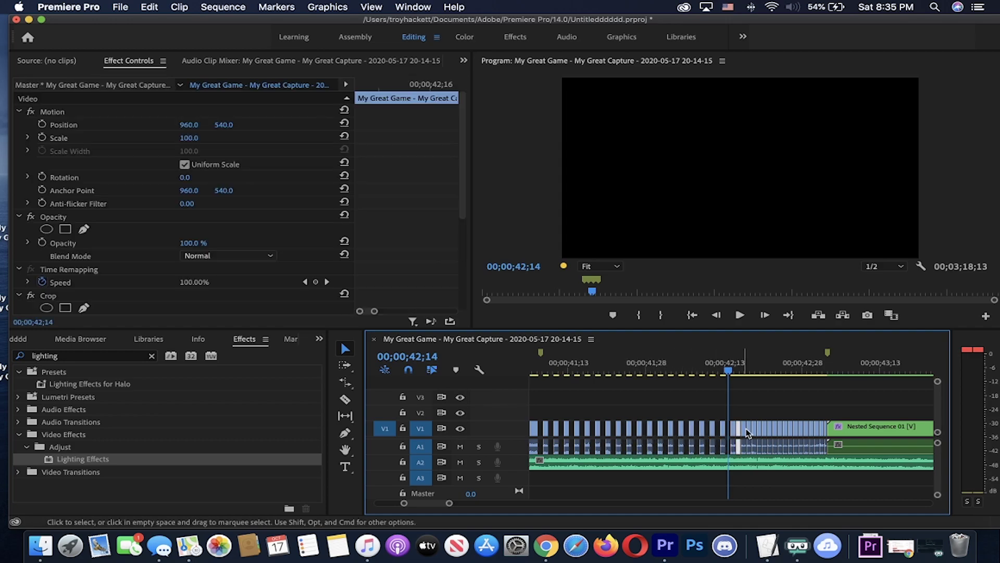
pyautogui.press('Delete')
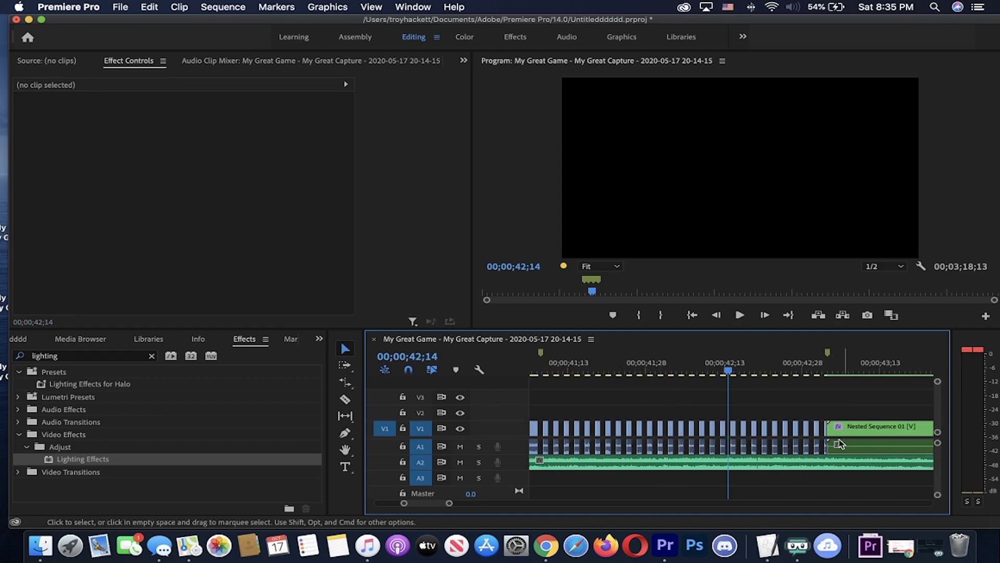
# Remove the single-frame audio slices on A1 between the marker at 00;00;41;08 and the last slice before the nested sequence
pyautogui.click(637, 375)
pyautogui.press('=')
pyautogui.press('=')
pyautogui.press('=')
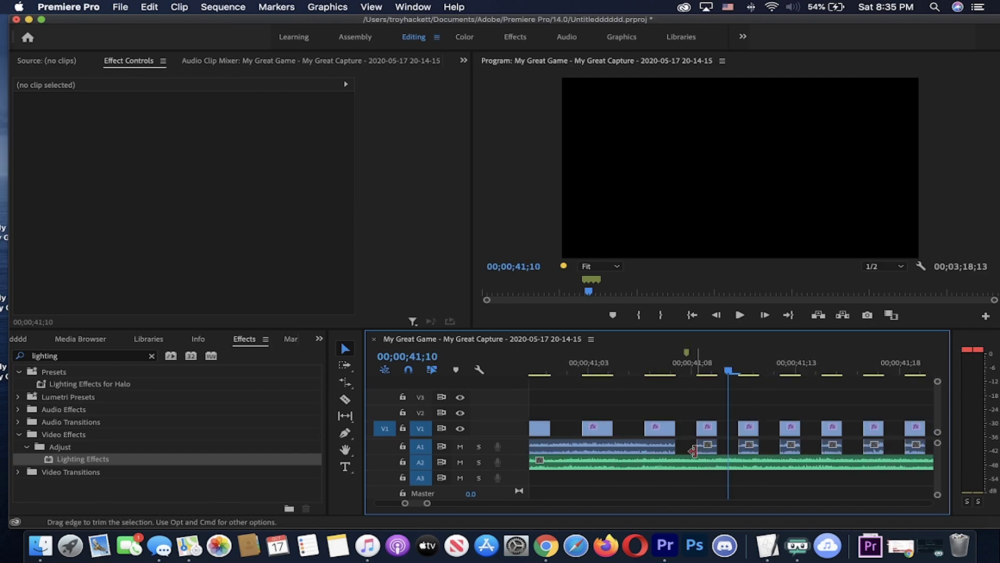
pyautogui.press('-')
pyautogui.press('-')
pyautogui.press('-')
pyautogui.press('=')
pyautogui.press('=')
pyautogui.press('=')
pyautogui.moveTo(689, 449); pyautogui.dragTo(776, 447)
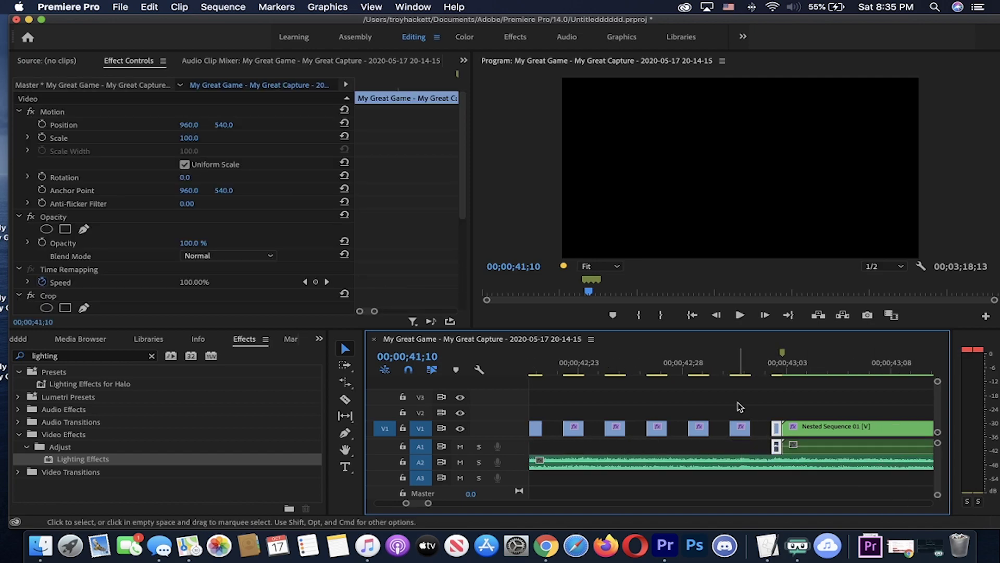
# Extend the audio of the last slice before the nested sequence backward to the marker at 00;00;41;08
pyautogui.click(740, 407)
pyautogui.click(773, 447)
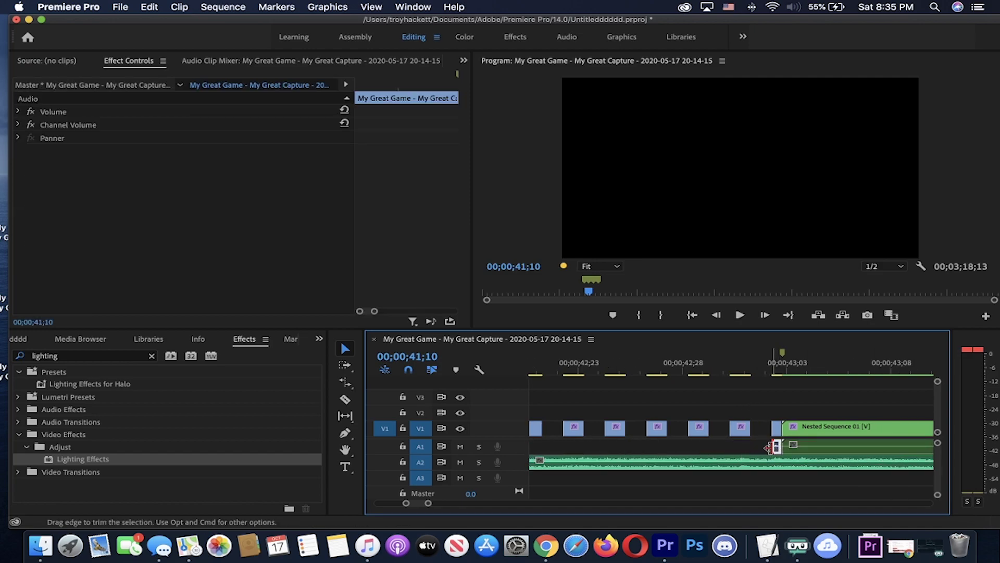
pyautogui.moveTo(773, 446); pyautogui.dragTo(606, 447)
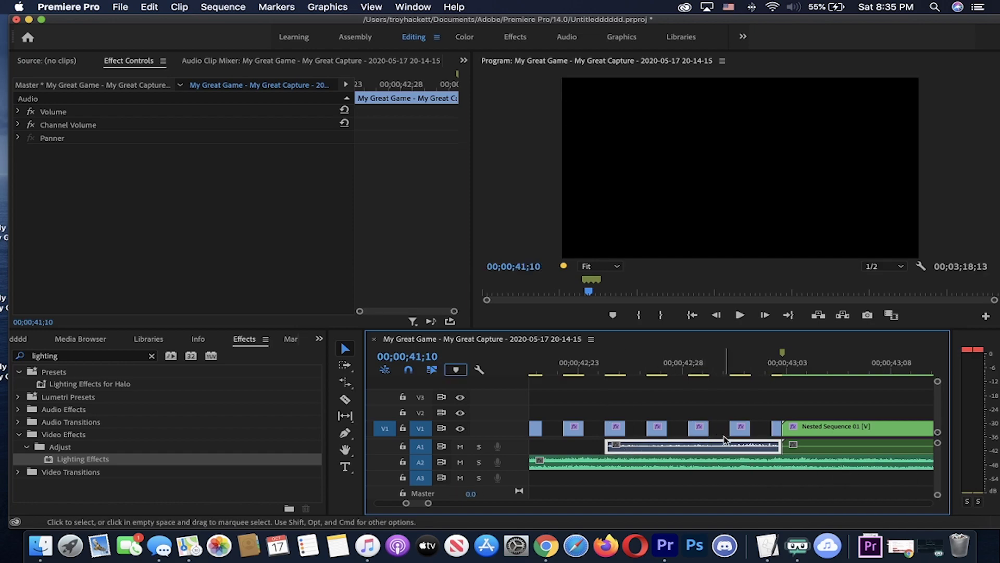
pyautogui.press('-')
pyautogui.press('-')
pyautogui.press('-')
pyautogui.moveTo(714, 447); pyautogui.dragTo(589, 447)
# Trim the extended audio's start a little further back to close the gap after the preceding gameplay audio
pyautogui.click(593, 360)
pyautogui.press('=')
pyautogui.press('=')
pyautogui.press('=')
pyautogui.press('=')
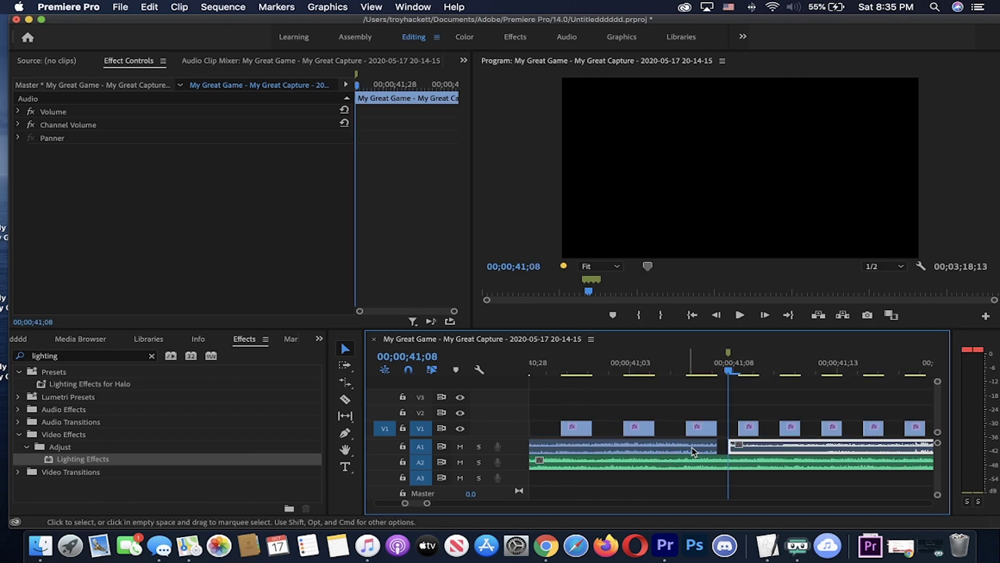
pyautogui.moveTo(725, 445); pyautogui.dragTo(706, 445)
pyautogui.press('-')
pyautogui.press('-')
pyautogui.press('-')
pyautogui.press('-')
pyautogui.press('-')
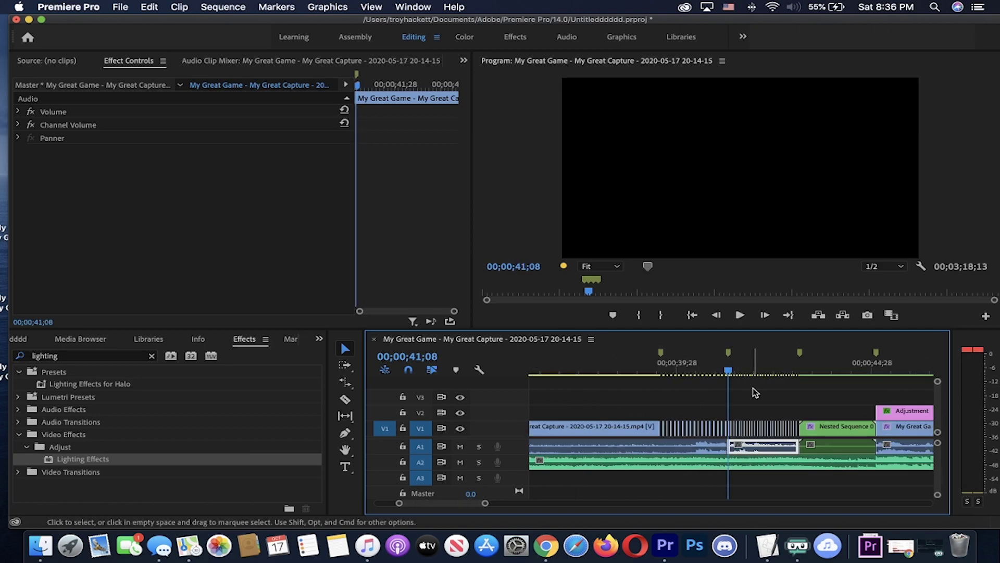
pyautogui.click(753, 389)
# Play the flicker section from 00;00;38;11 through the nested sequence to check its cuts and audio
pyautogui.press('=')
pyautogui.press('=')
pyautogui.click(689, 364)
pyautogui.press('-')
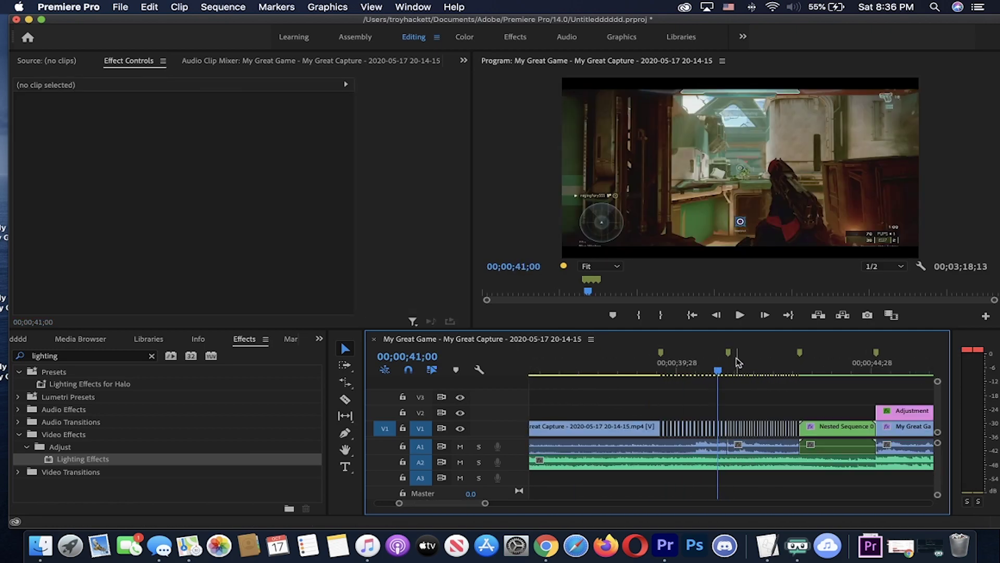
pyautogui.click(617, 368)
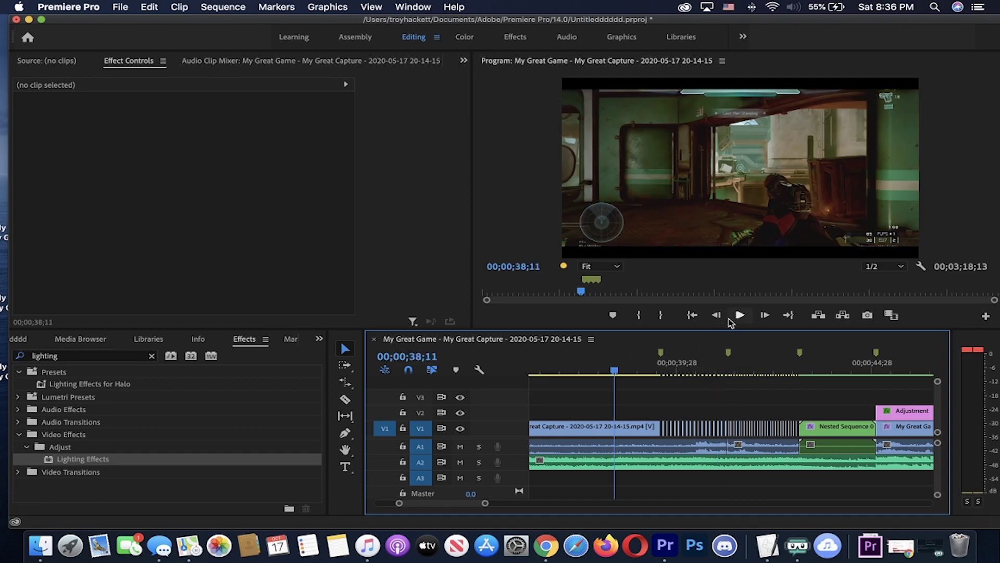
pyautogui.click(740, 315)
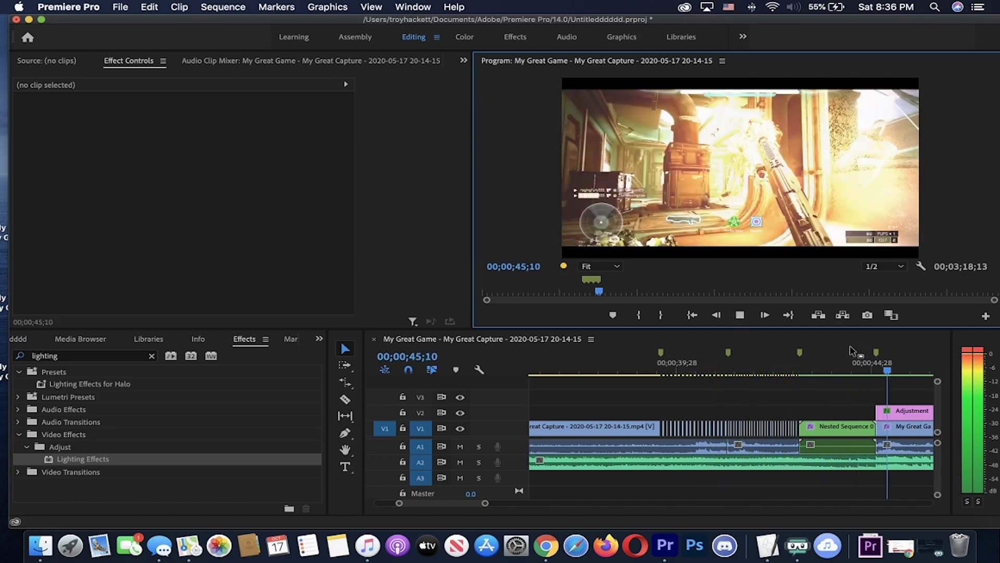
pyautogui.click(843, 367)
# Split the nested sequence near its middle, at about 00;00;43;29
pyautogui.press('-')
pyautogui.press('-')
pyautogui.press('=')
pyautogui.press('=')
pyautogui.press('=')
pyautogui.click(726, 432)
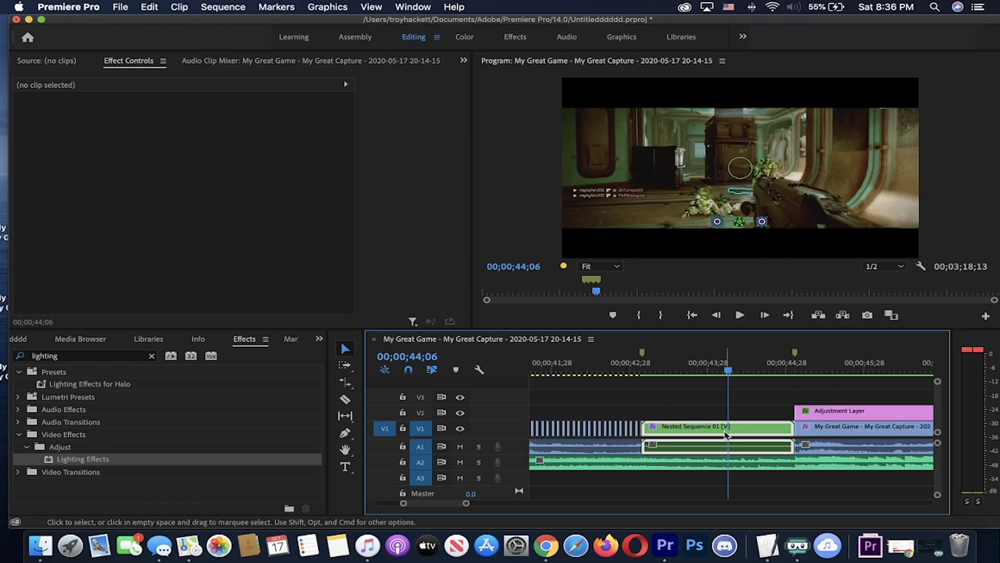
pyautogui.click(345, 400)
pyautogui.click(713, 427)
# Find the Cross Dissolve video transition and apply it to the cut in the nested sequence
pyautogui.click(345, 348)
pyautogui.click(114, 355)
pyautogui.write('cro')
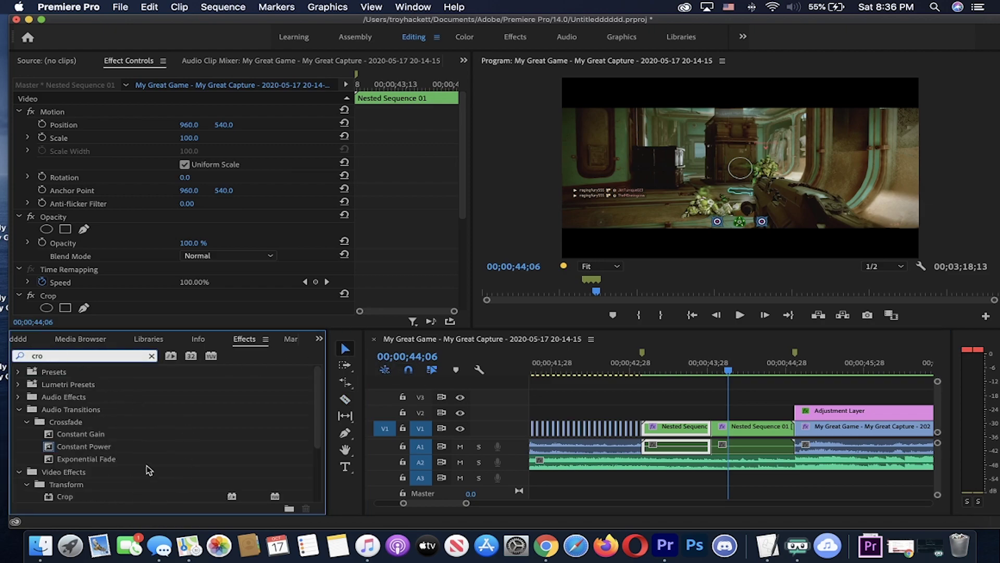
pyautogui.scroll(-3, 150, 470)
pyautogui.moveTo(111, 459); pyautogui.dragTo(721, 435)
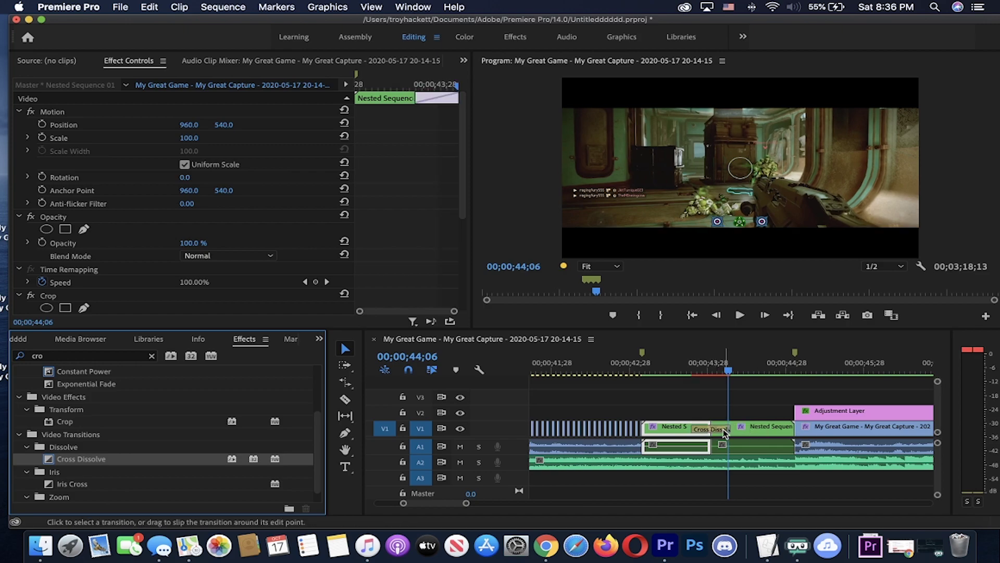
pyautogui.click(729, 371)
# Lengthen the Cross Dissolve to 00;00;01;21, centred on the cut in the nested sequence
pyautogui.press('-')
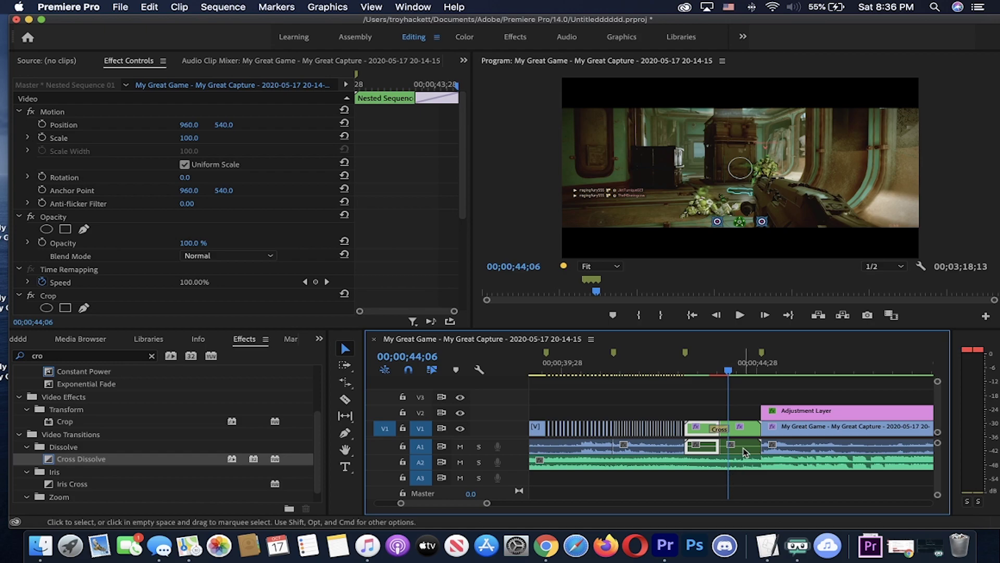
pyautogui.press('=')
pyautogui.press('=')
pyautogui.press('=')
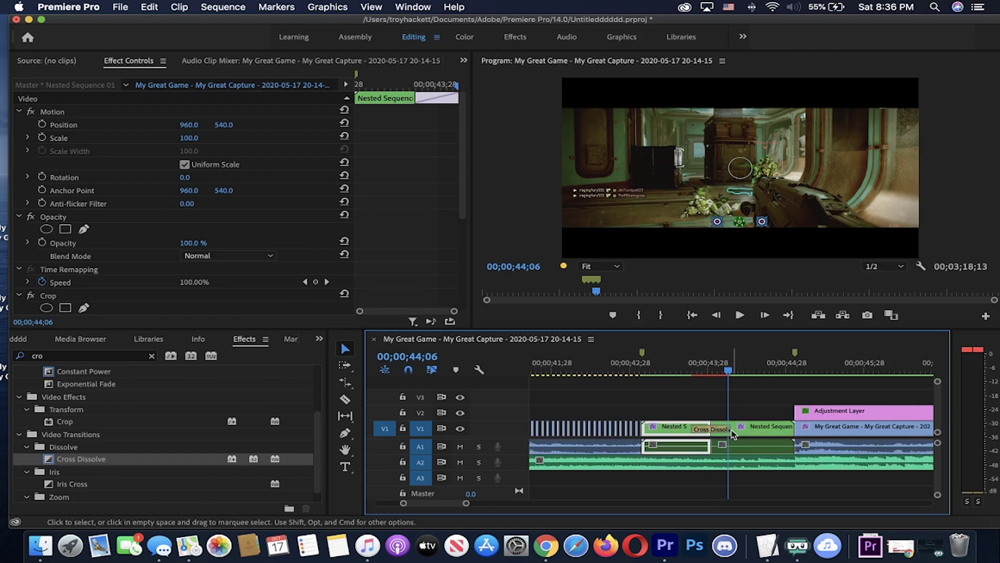
pyautogui.moveTo(731, 428); pyautogui.dragTo(828, 428)
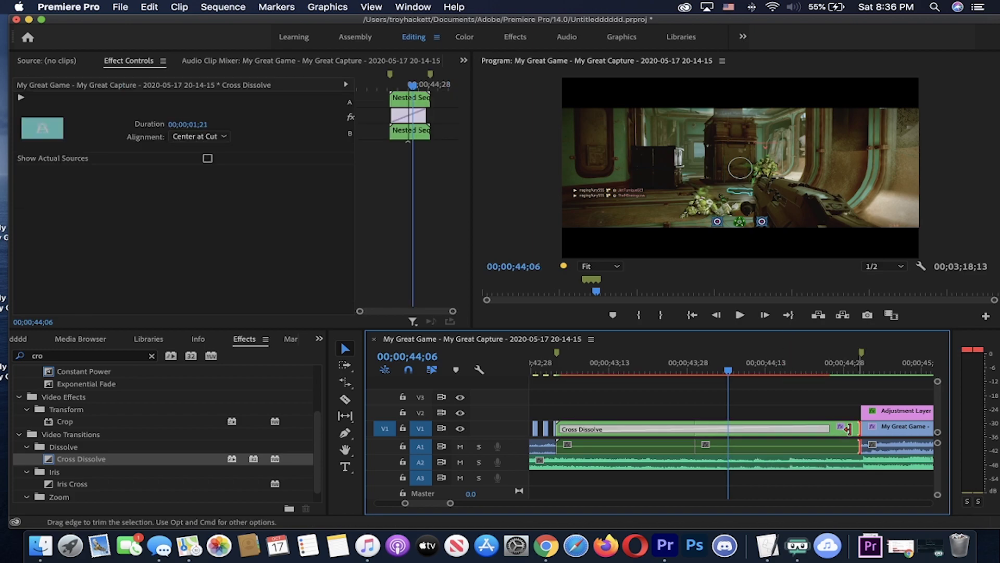
# Select the second half of the nested sequence and show its Lumetri colour controls in the Color workspace
pyautogui.click(850, 428)
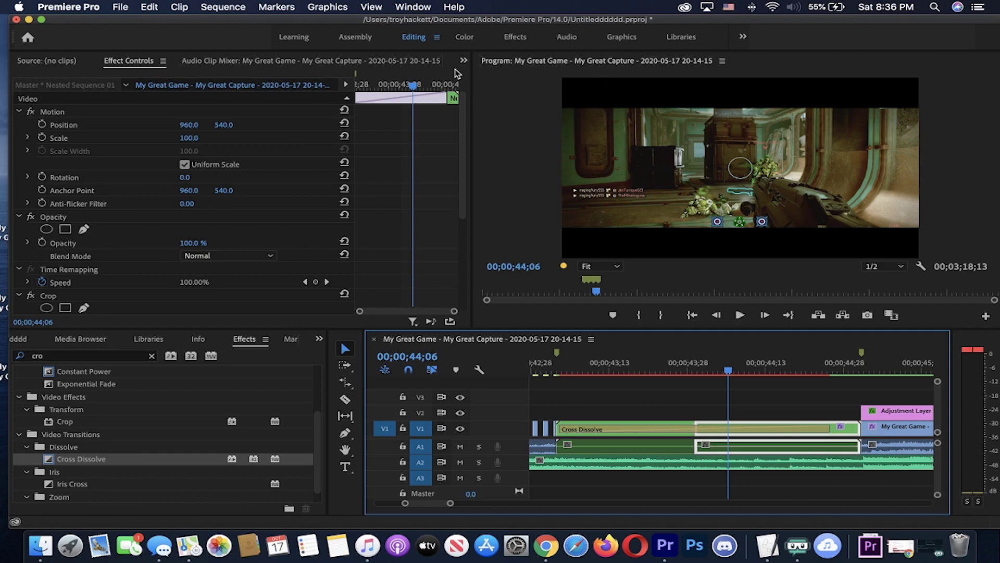
pyautogui.click(465, 36)
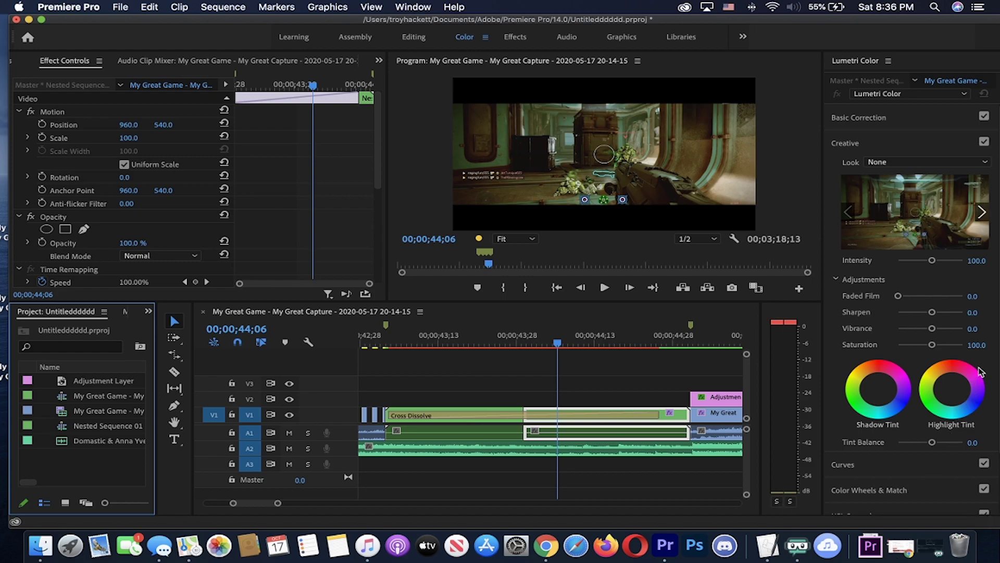
pyautogui.click(981, 344)
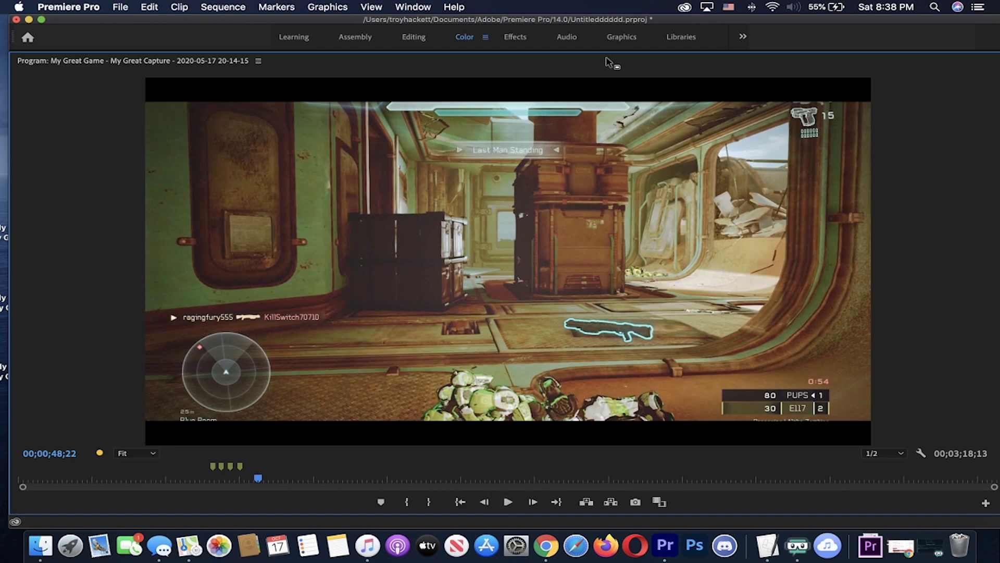
# Restore the maximized program monitor and examine the flicker cuts and the dissolved nested sequence in the timeline
pyautogui.press('`')
pyautogui.click(523, 369)
pyautogui.press('-')
pyautogui.press('-')
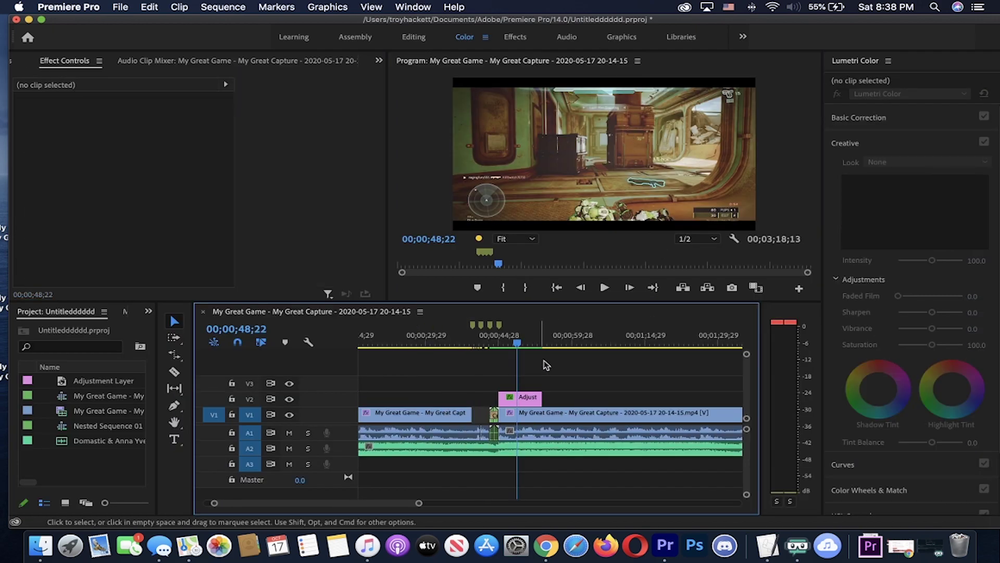
pyautogui.press('=')
pyautogui.press('=')
pyautogui.press('=')
pyautogui.press('-')
pyautogui.press('-')
pyautogui.click(491, 338)
pyautogui.press('=')
pyautogui.press('=')
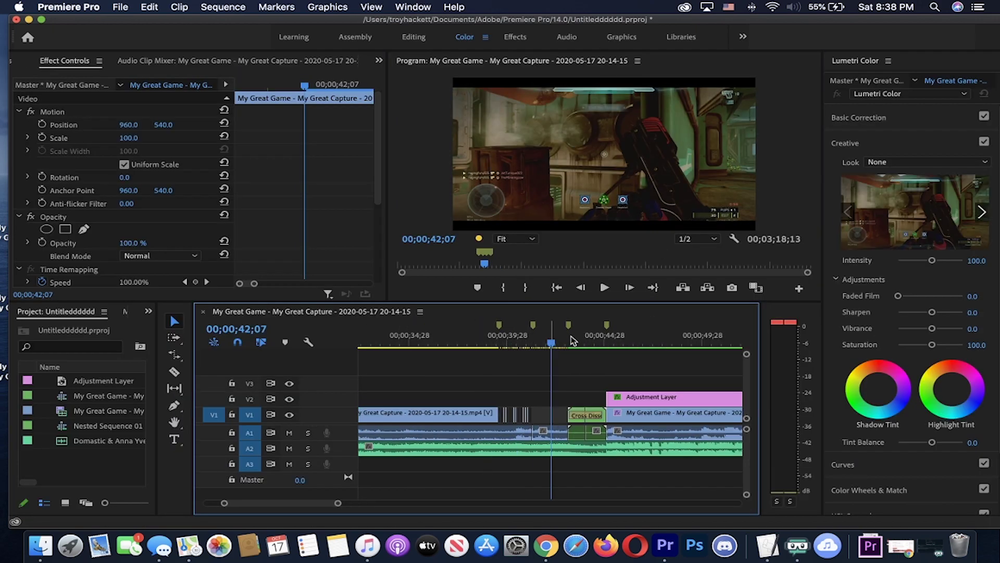
pyautogui.click(485, 343)
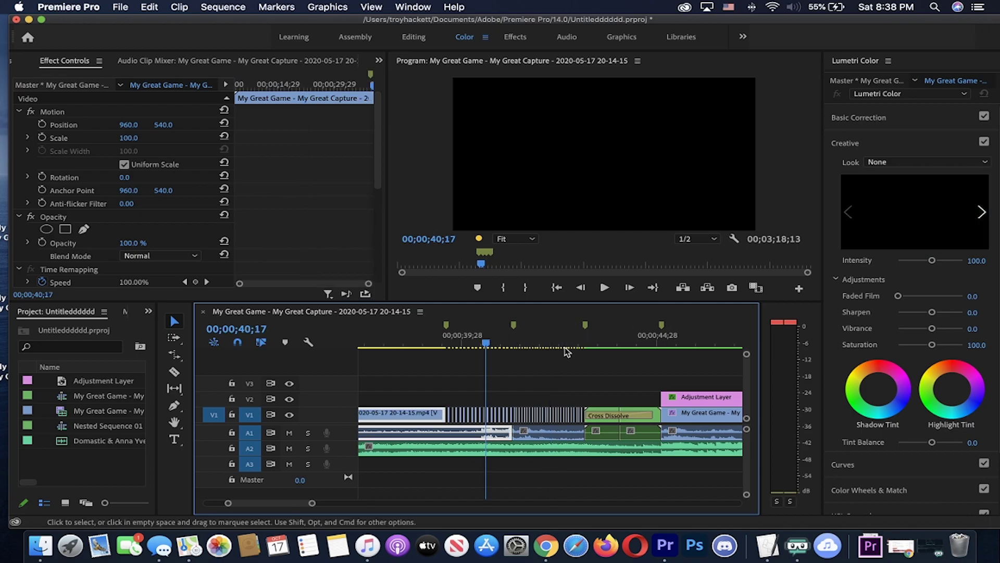
pyautogui.click(558, 344)
pyautogui.press('-')
pyautogui.press('-')
pyautogui.press('=')
pyautogui.press('=')
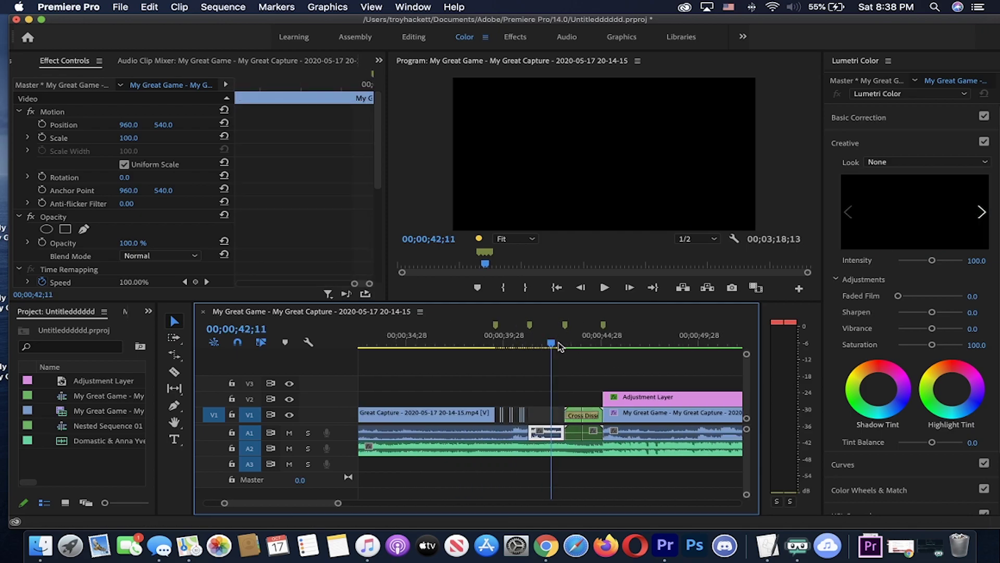
pyautogui.click(581, 378)
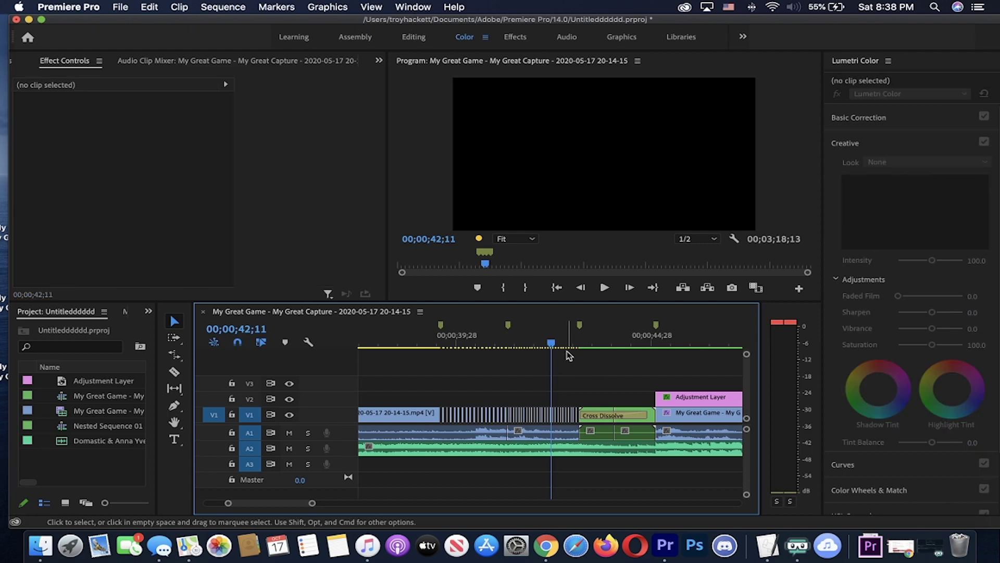
# Examine the adjustment layer and gameplay clip after the nested sequence, around 00;00;45;16
pyautogui.press('-')
pyautogui.press('-')
pyautogui.press('-')
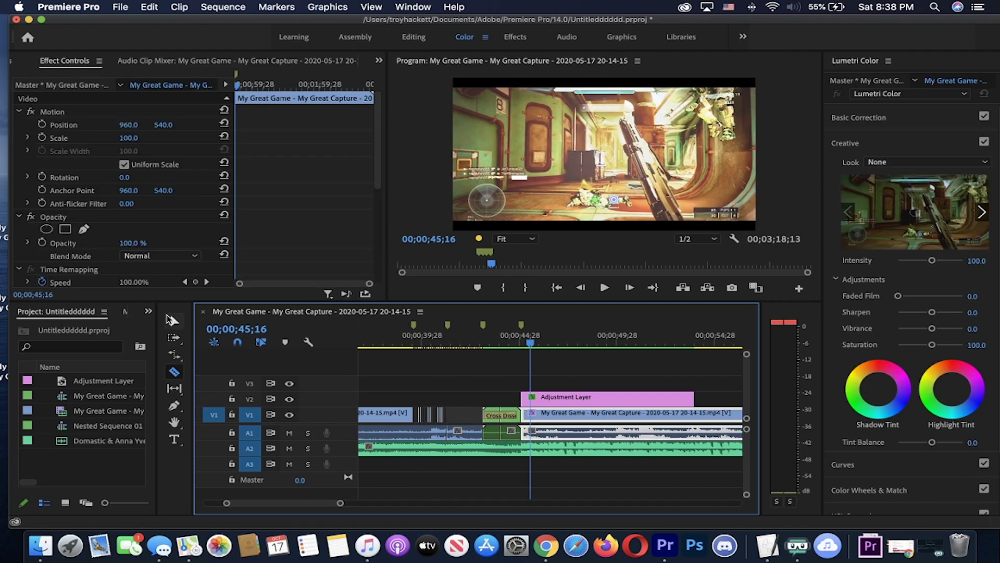
pyautogui.click(172, 318)
pyautogui.click(589, 361)
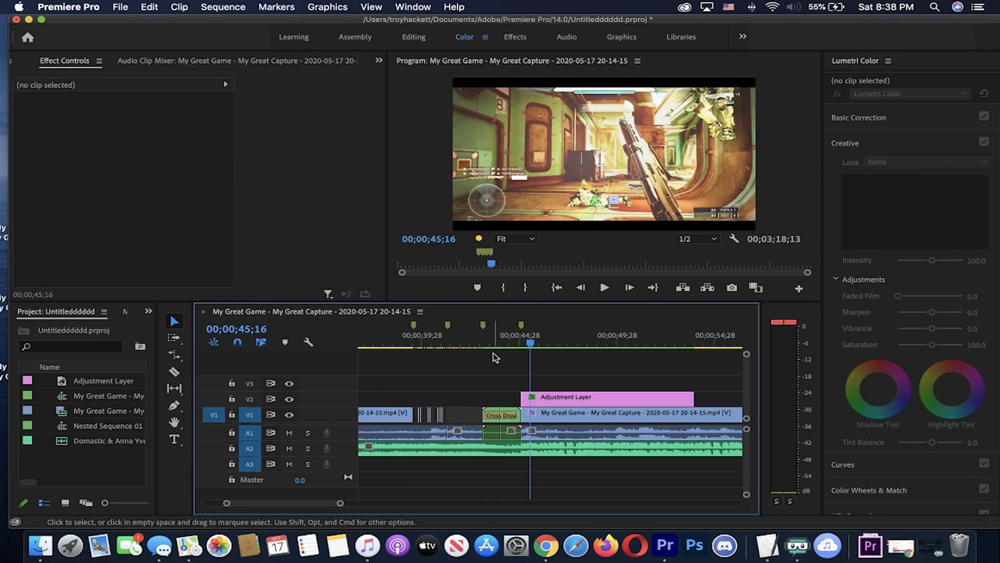
pyautogui.scroll(-5, 492, 357)
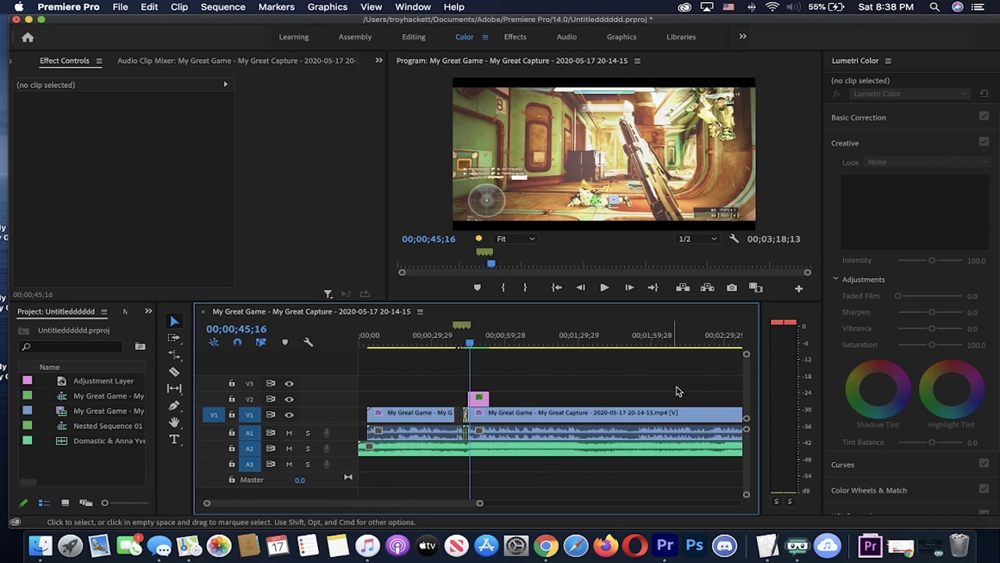
pyautogui.scroll(3, 494, 386)
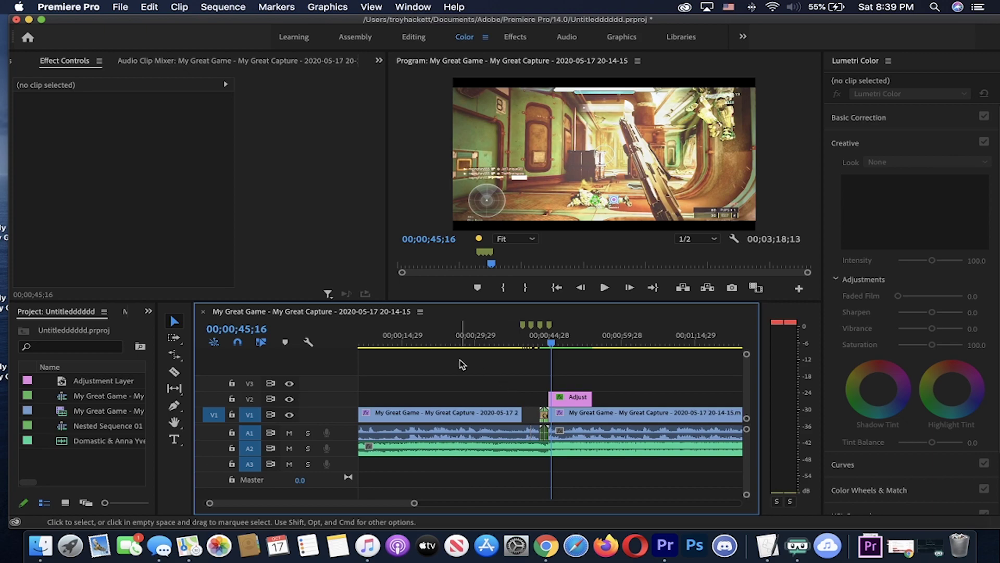
# Reveal Clarx - H.A.Y [NCS Release] from 4K YouTube to MP3 in Finder and place it on A2 at about 00;07;10;00, past the existing clips
pyautogui.press('-')
pyautogui.press('-')
pyautogui.press('-')
pyautogui.press('=')
pyautogui.press('=')
pyautogui.press('-')
pyautogui.press('-')
pyautogui.press('-')
pyautogui.click(504, 342)
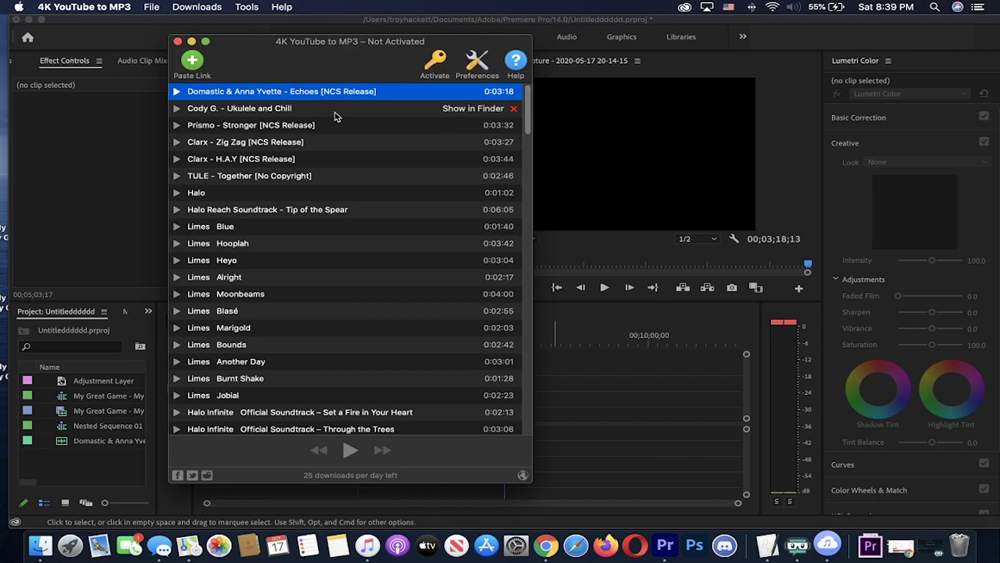
pyautogui.rightClick(236, 162)
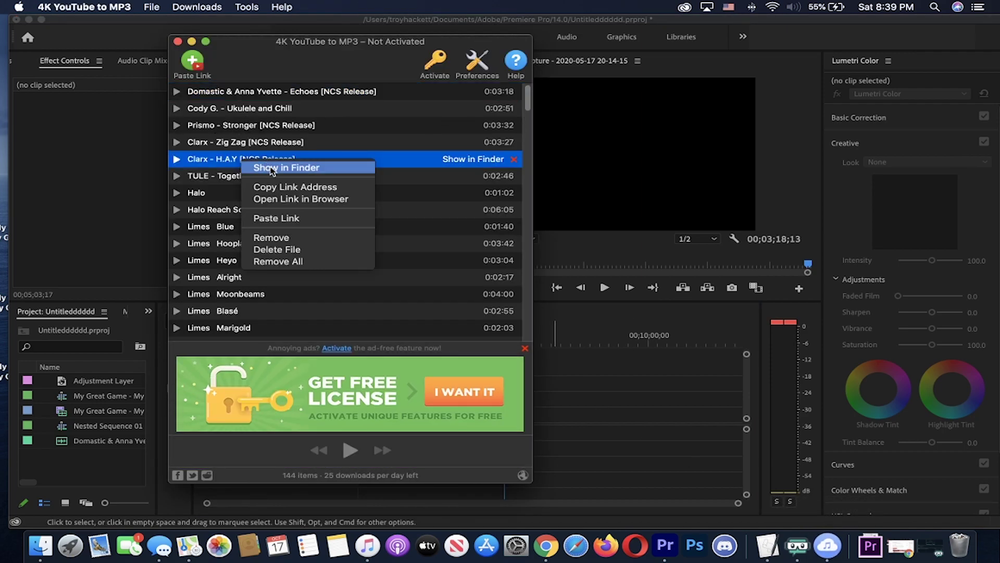
pyautogui.click(266, 166)
pyautogui.moveTo(547, 371); pyautogui.dragTo(577, 457)
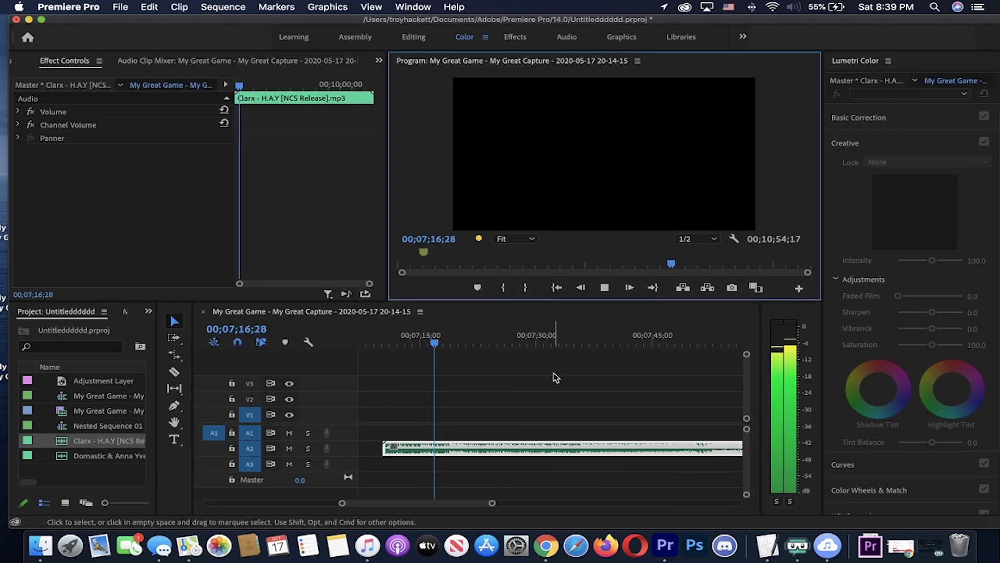
# Play the opening of the new music track and set a timeline marker at 00;07;18;24 for the beat
pyautogui.click(642, 375)
pyautogui.press('=')
pyautogui.press('=')
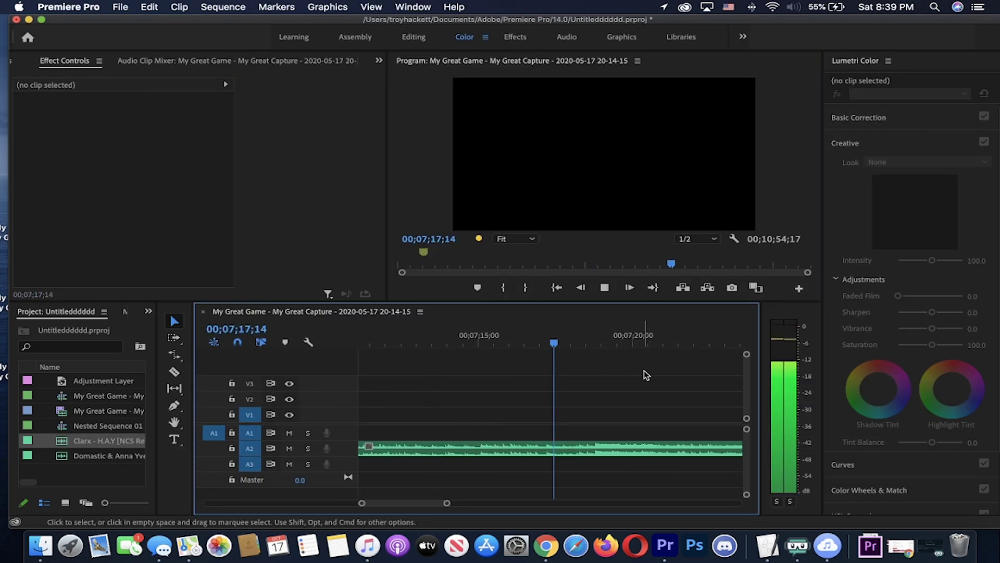
pyautogui.click(605, 346)
pyautogui.press('=')
pyautogui.press('=')
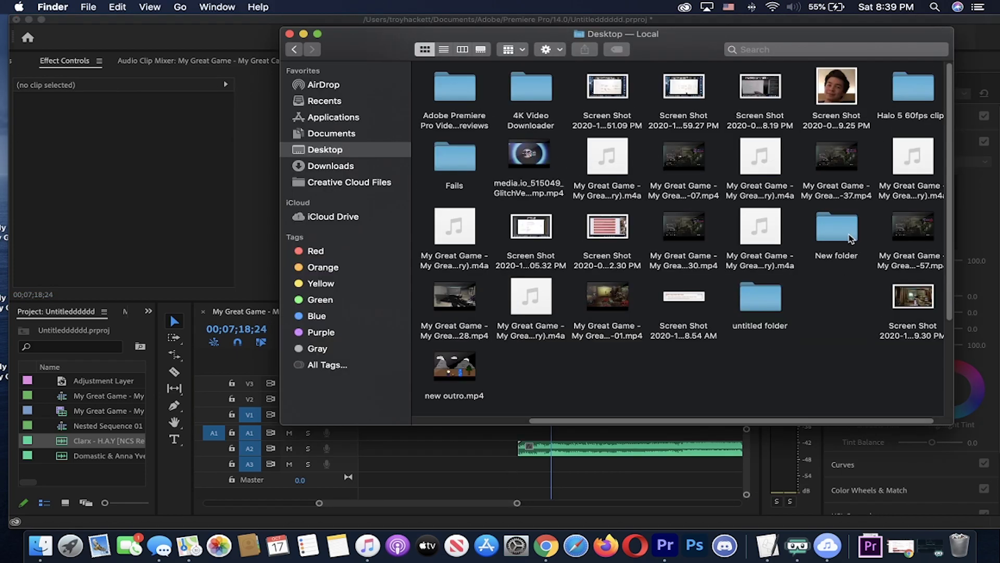
# Open the Halo 5 60fps clips folder from the Desktop in Finder and move its window off the timeline
pyautogui.click(851, 239)
pyautogui.click(825, 288)
pyautogui.doubleClick(907, 86)
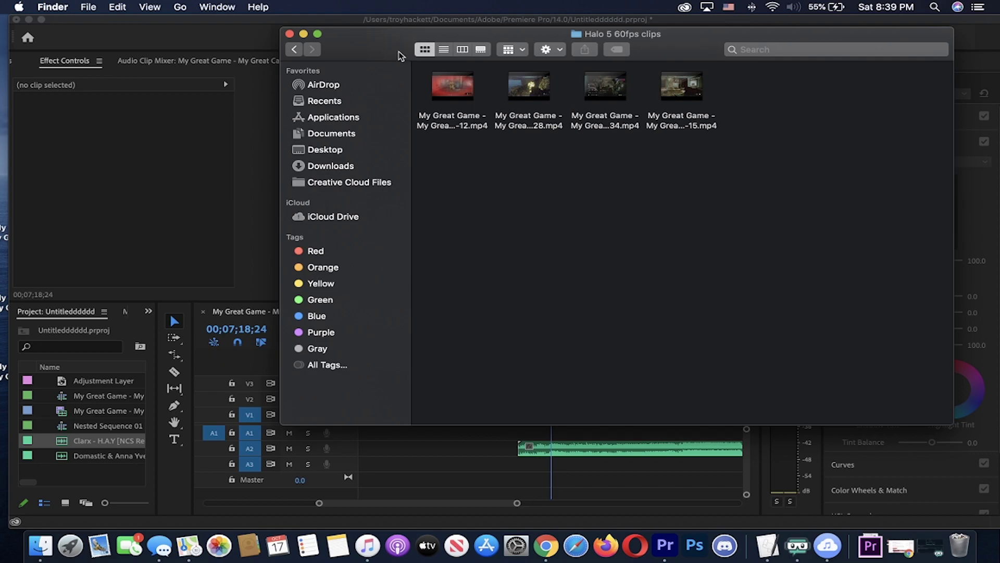
pyautogui.moveTo(399, 55); pyautogui.dragTo(102, 52)
# Try to add the 20-14-15 gameplay clip to the timeline after the marker, and delete the placed audio
pyautogui.moveTo(398, 95); pyautogui.dragTo(707, 437)
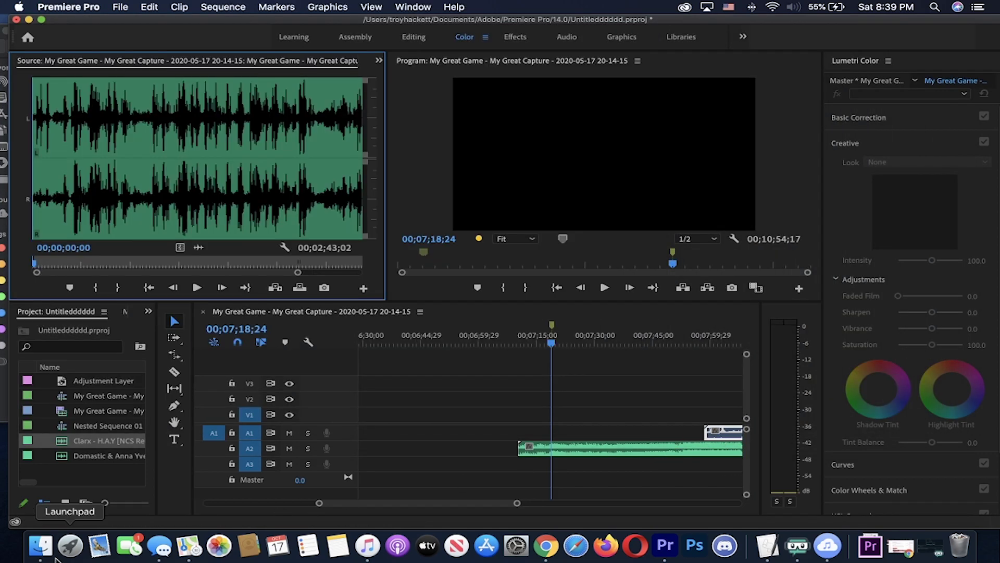
pyautogui.click(739, 432)
pyautogui.press('Delete')
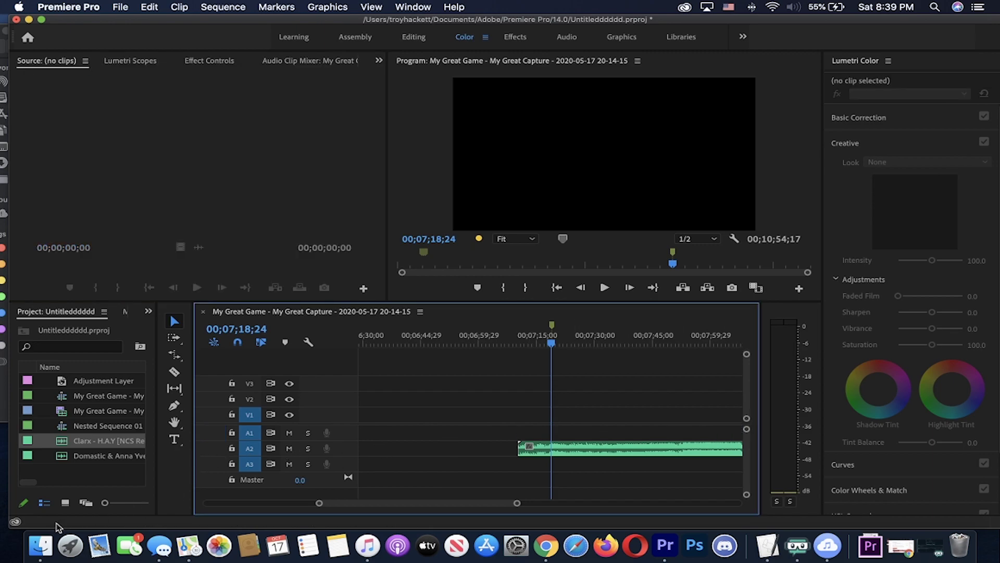
# Place the 20-14-15 gameplay clip from the Halo 5 60fps clips folder in Finder on V1, starting at the 00;07;18;24 marker
pyautogui.click(52, 539)
pyautogui.moveTo(364, 96); pyautogui.dragTo(576, 419)
pyautogui.click(525, 399)
pyautogui.press('=')
# Open the untitled folder from the Desktop in Finder and move its window off the timeline
pyautogui.click(41, 545)
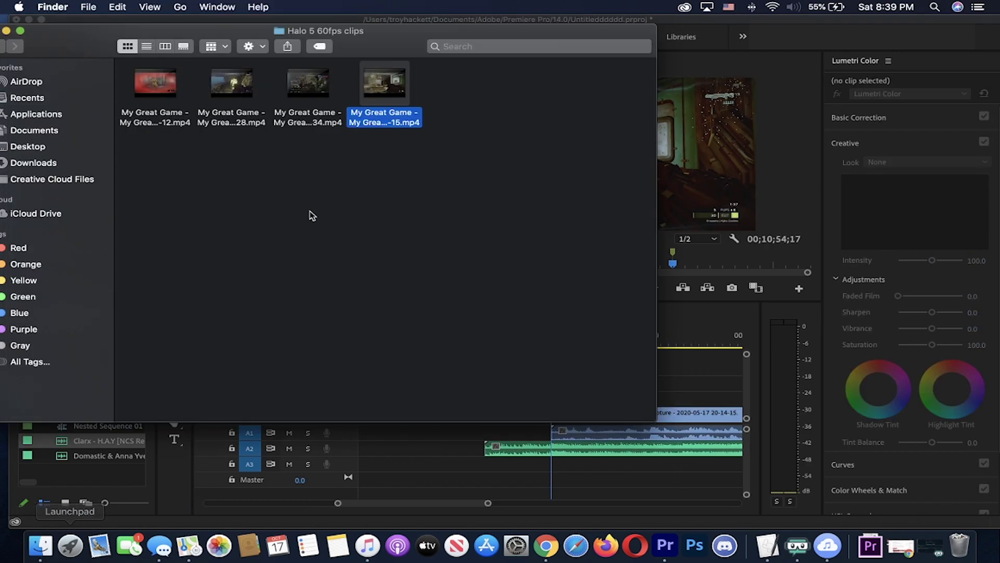
pyautogui.moveTo(99, 47); pyautogui.dragTo(275, 51)
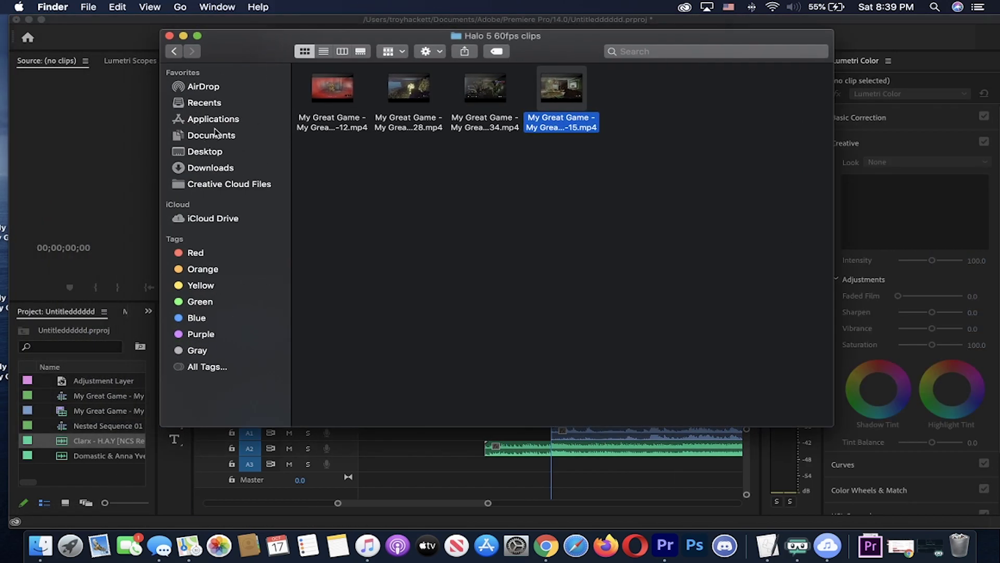
pyautogui.click(214, 152)
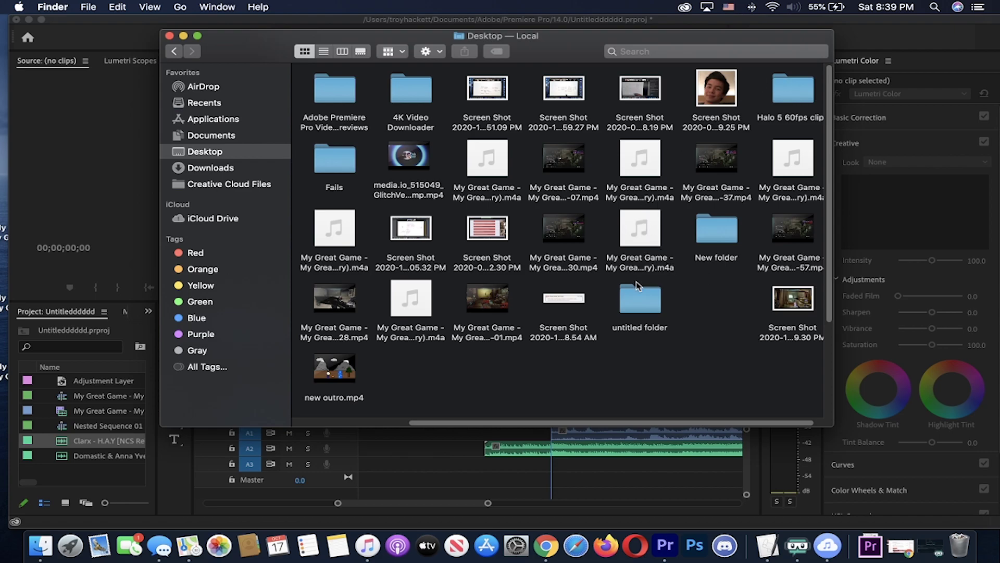
pyautogui.click(638, 302)
pyautogui.doubleClick(646, 297)
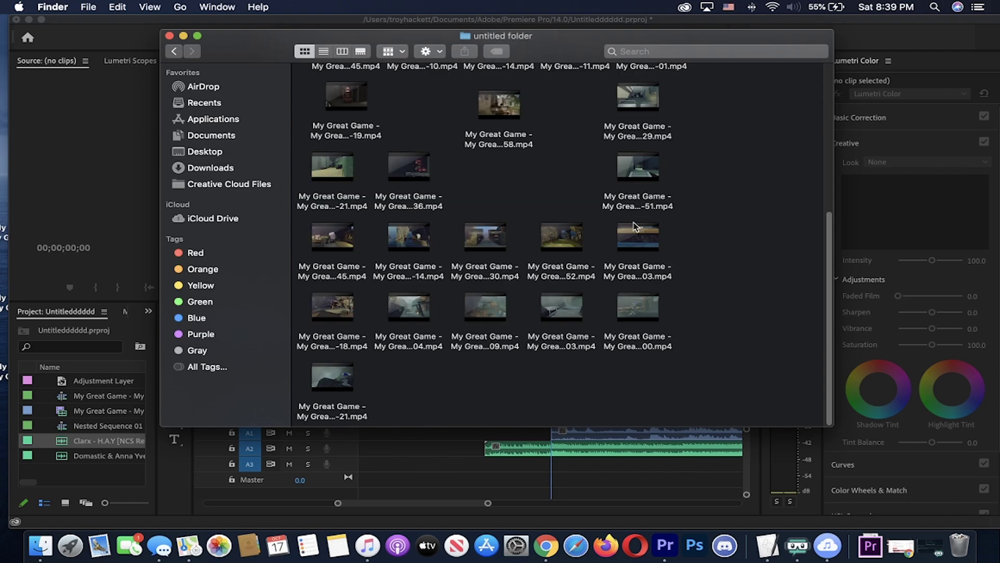
pyautogui.moveTo(581, 40); pyautogui.dragTo(113, 40)
pyautogui.click(222, 306)
pyautogui.moveTo(90, 313); pyautogui.dragTo(542, 389)
pyautogui.press('-')
pyautogui.press('-')
pyautogui.moveTo(636, 382); pyautogui.dragTo(553, 373)
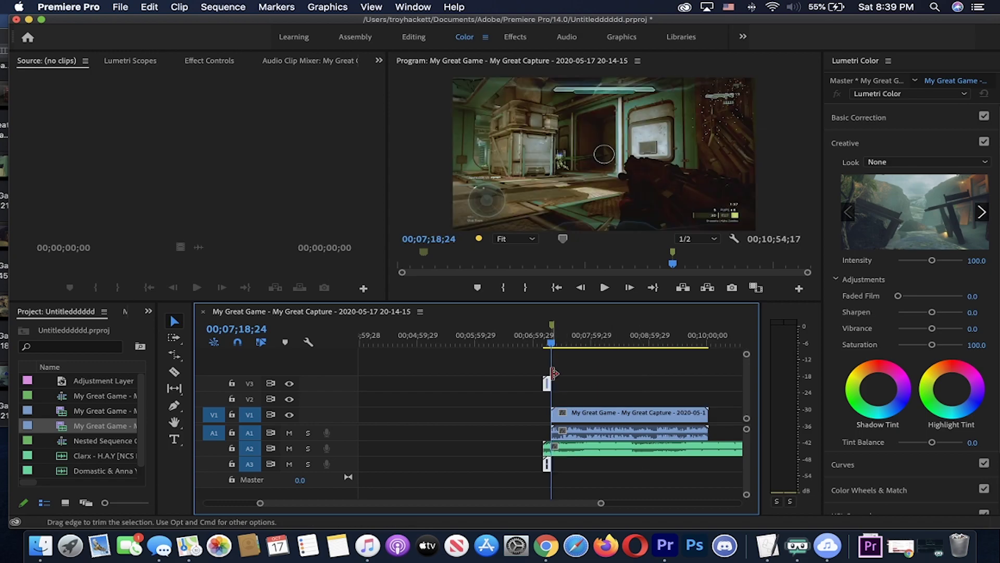
pyautogui.press('=')
pyautogui.press('=')
pyautogui.press('=')
# Delete the scenery clip's audio on A3 and move its video down to V1, directly before the gameplay clip
pyautogui.click(499, 463)
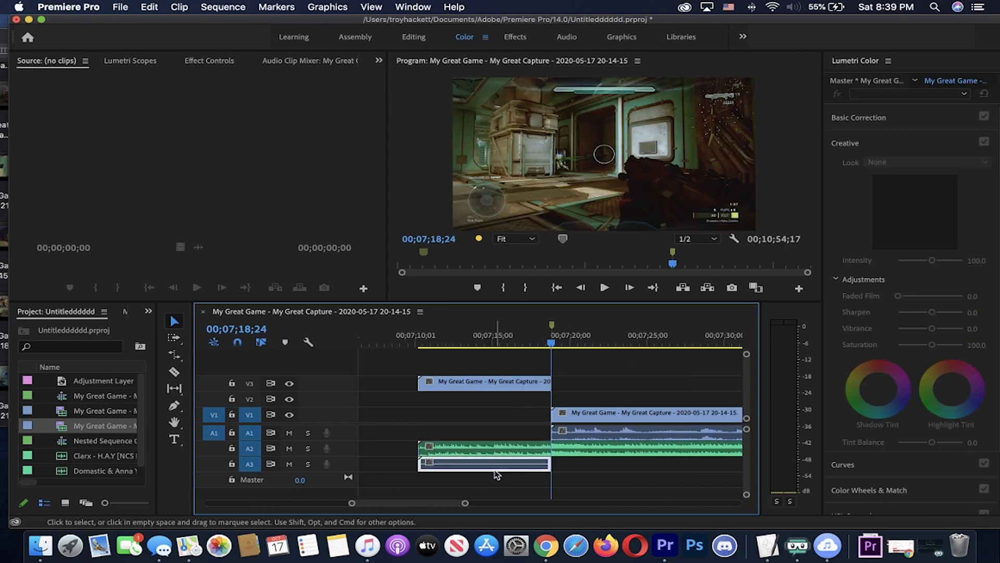
pyautogui.press('Delete')
pyautogui.moveTo(488, 388); pyautogui.dragTo(495, 414)
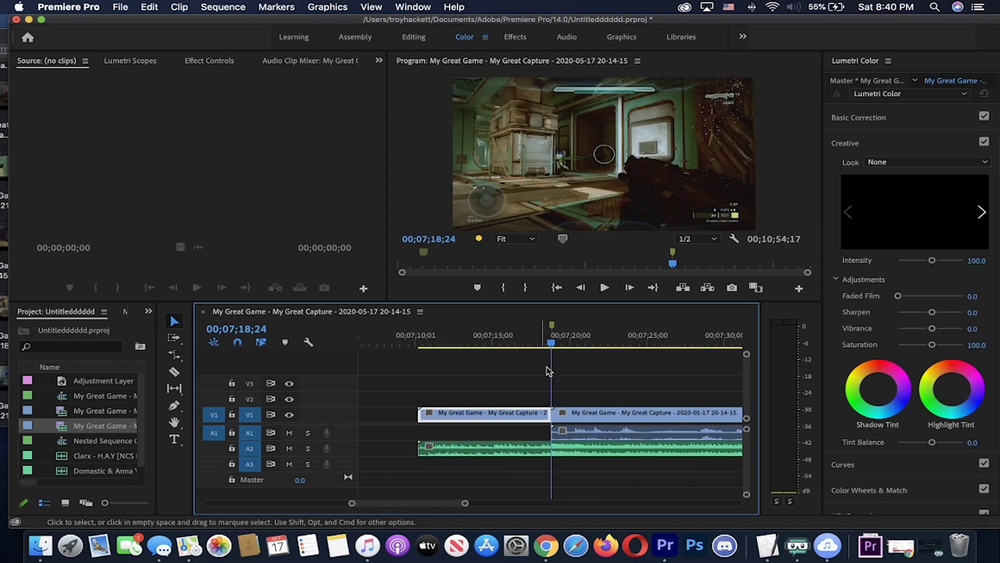
# Cut the unneeded opening off the 20-14-15 gameplay clip so its shooting action starts at the marker
pyautogui.press('-')
pyautogui.press('-')
pyautogui.moveTo(580, 347)
pyautogui.mouseDown()
pyautogui.moveTo(666, 342)
pyautogui.moveTo(577, 341)
pyautogui.mouseUp()
pyautogui.press('=')
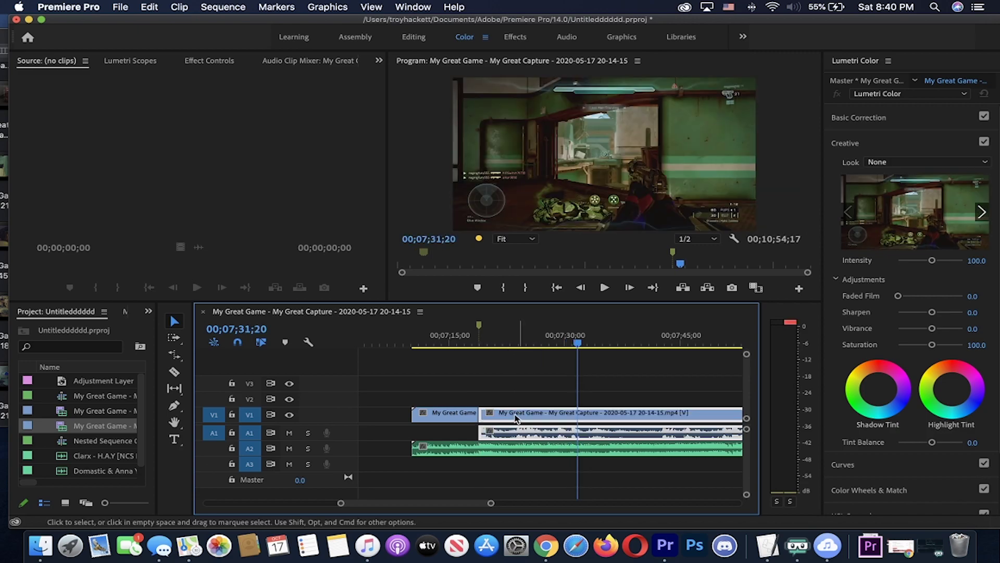
pyautogui.click(488, 344)
pyautogui.press('=')
pyautogui.press('=')
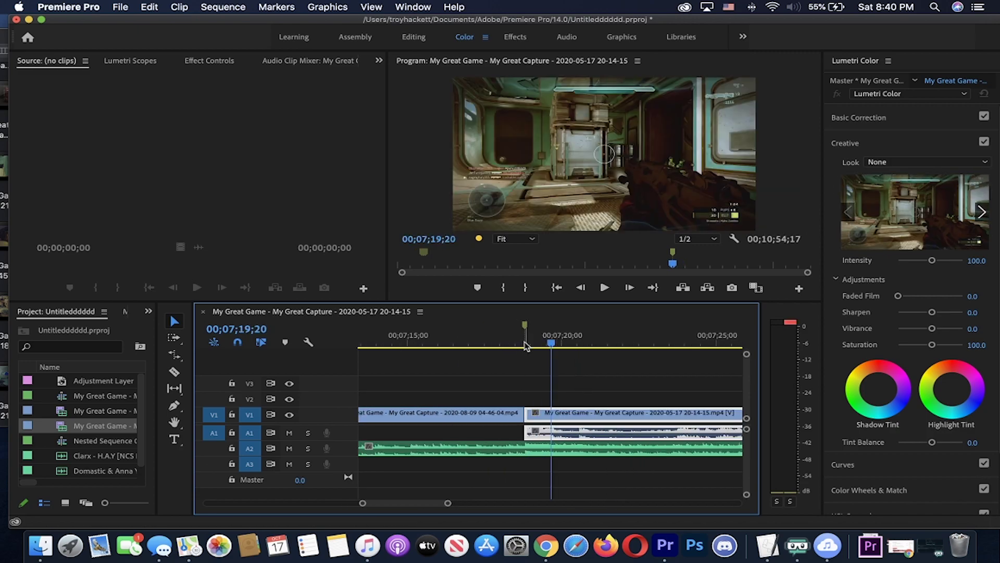
# Check the cut between the two V1 clips and set the playhead on the gameplay clip's first frame at 00;07;18;24
pyautogui.moveTo(525, 346); pyautogui.dragTo(525, 345)
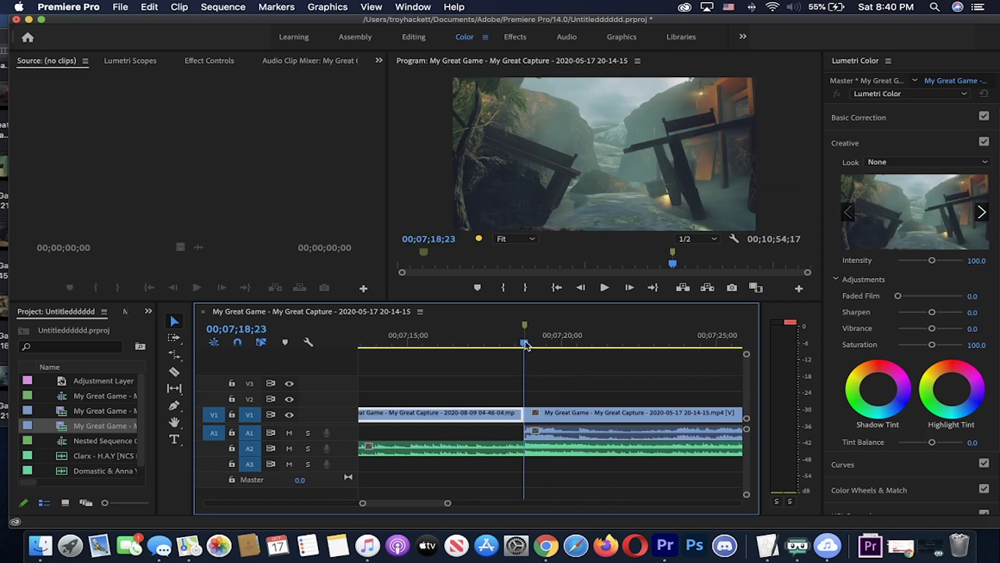
pyautogui.press('=')
pyautogui.press('=')
pyautogui.press('=')
pyautogui.click(564, 343)
pyautogui.press('-')
pyautogui.press('-')
pyautogui.press('=')
pyautogui.press('=')
pyautogui.press('=')
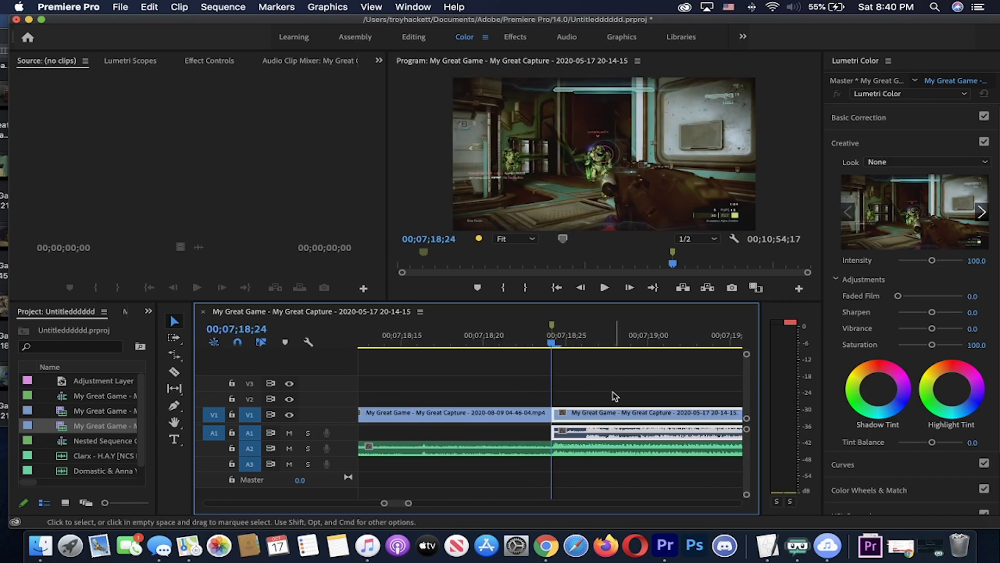
pyautogui.click(617, 393)
pyautogui.press('=')
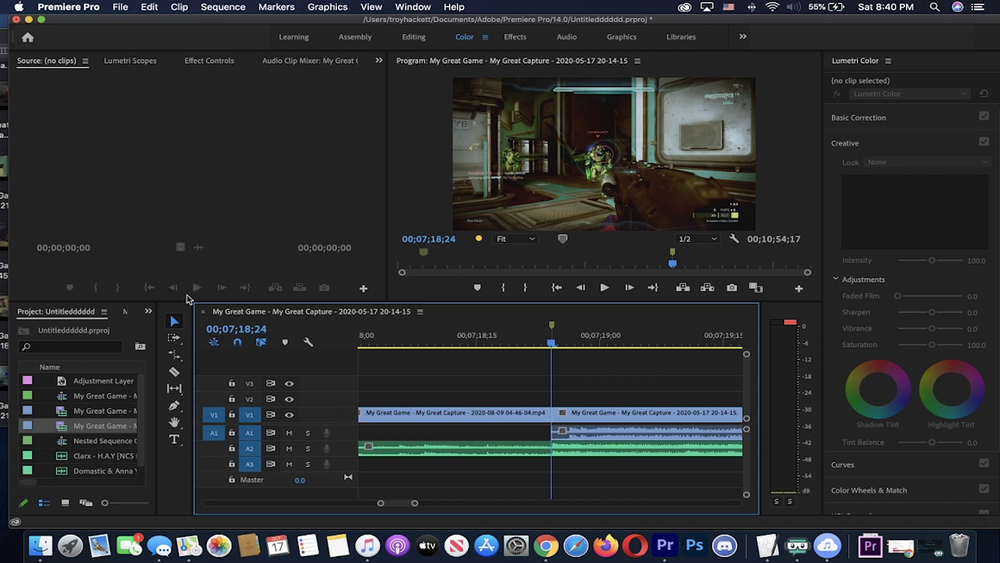
# Switch to the Editing workspace, find the Ramp effect and apply it to the 20-14-15 gameplay clip
pyautogui.click(408, 37)
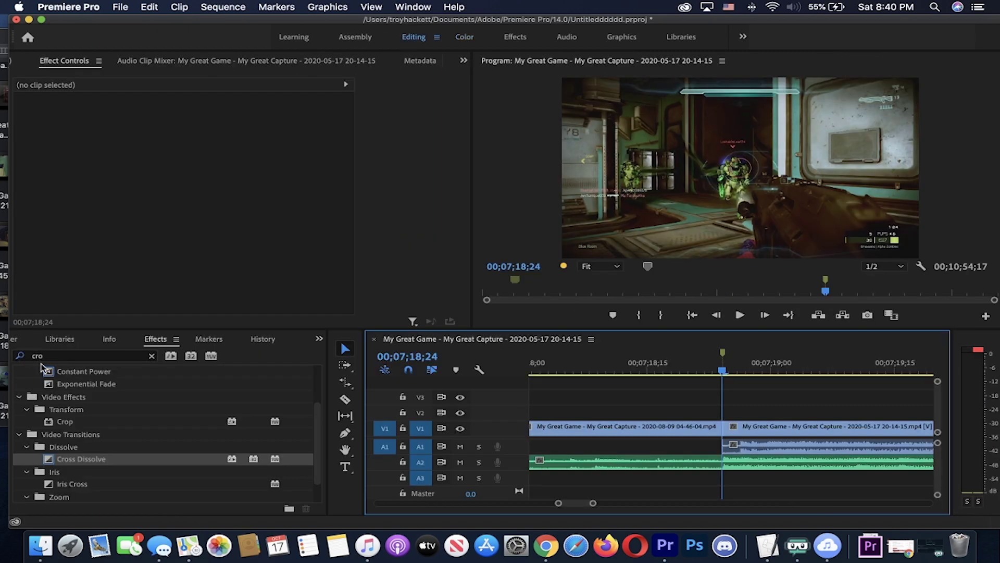
pyautogui.click(14, 353)
pyautogui.write('ramp')
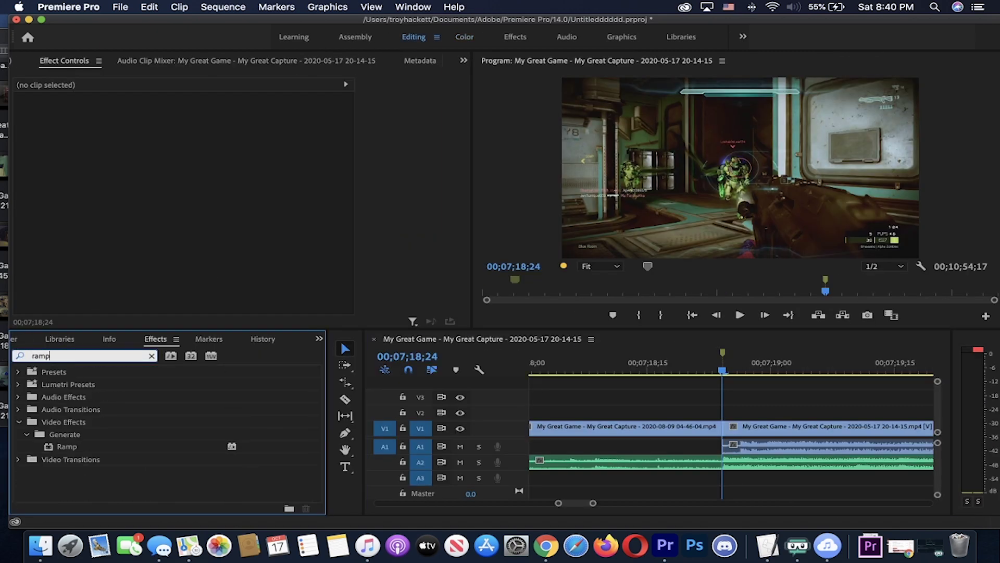
pyautogui.moveTo(88, 442); pyautogui.dragTo(771, 433)
# Set the Ramp's End Color to black and start keyframing Blend With Original at 0% on the clip's first frame
pyautogui.click(237, 197)
pyautogui.click(189, 189)
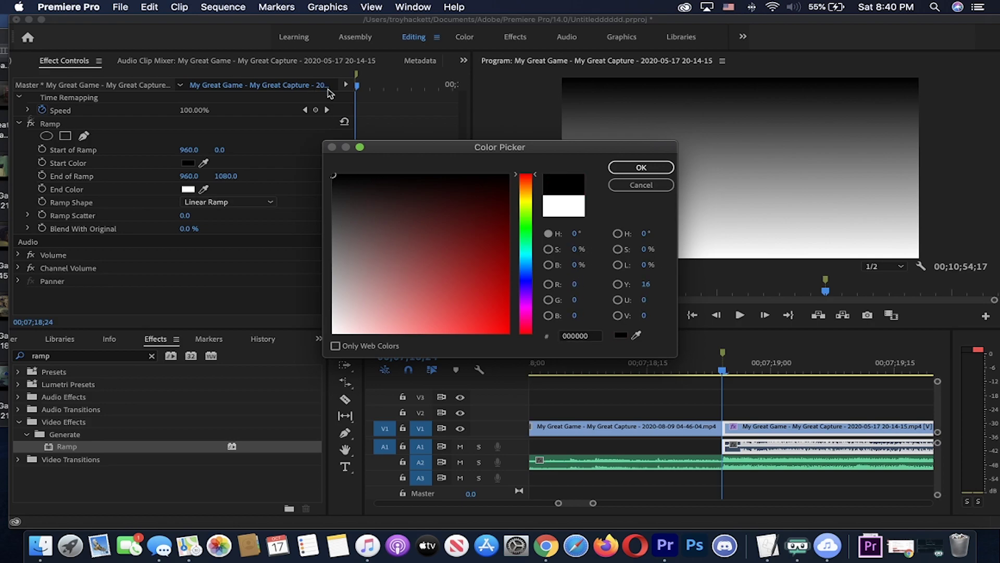
pyautogui.click(623, 166)
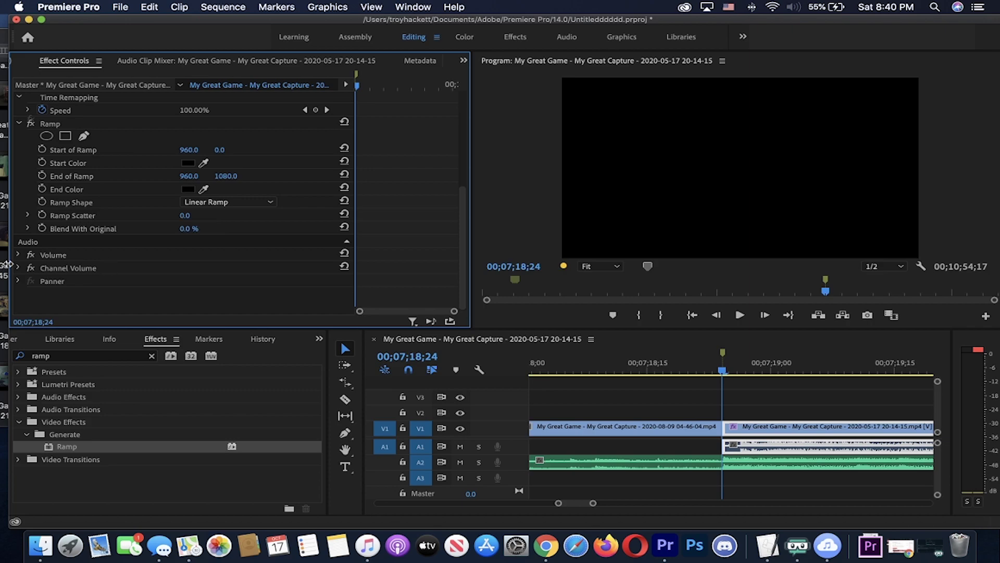
pyautogui.click(43, 229)
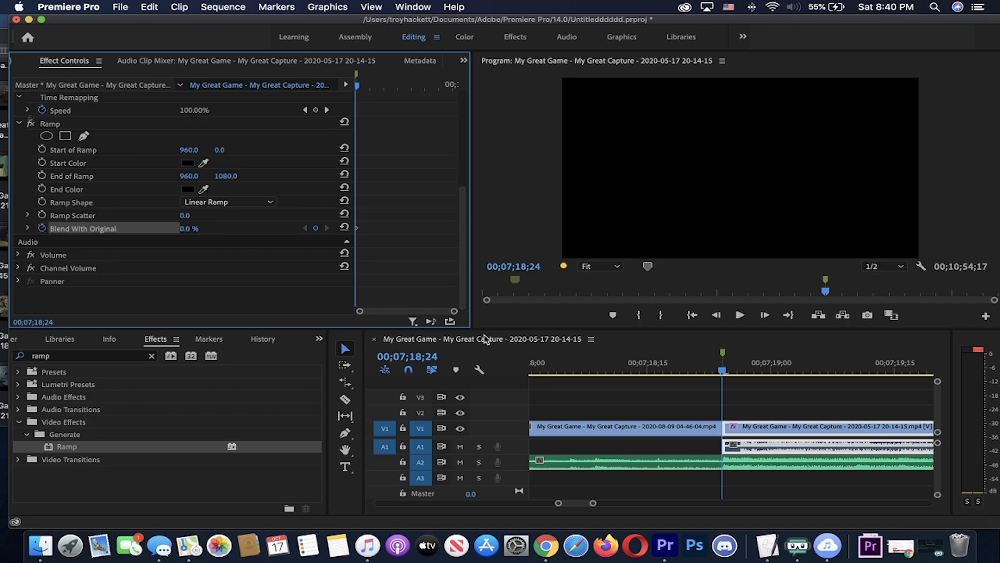
# Add a Blend With Original keyframe of 100% on the gameplay clip's Ramp at 00;07;19;07
pyautogui.click(742, 393)
pyautogui.press('=')
pyautogui.press('=')
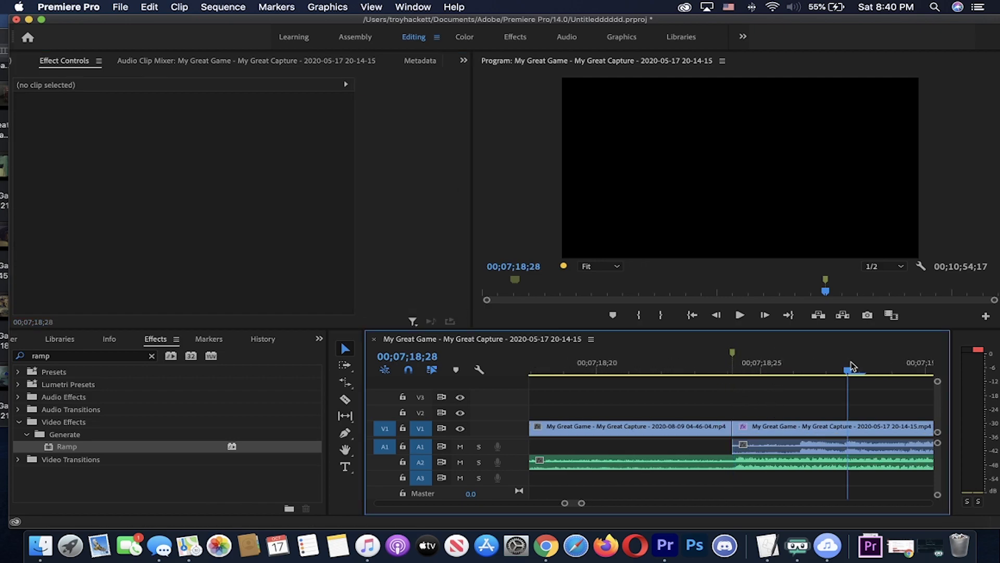
pyautogui.click(861, 423)
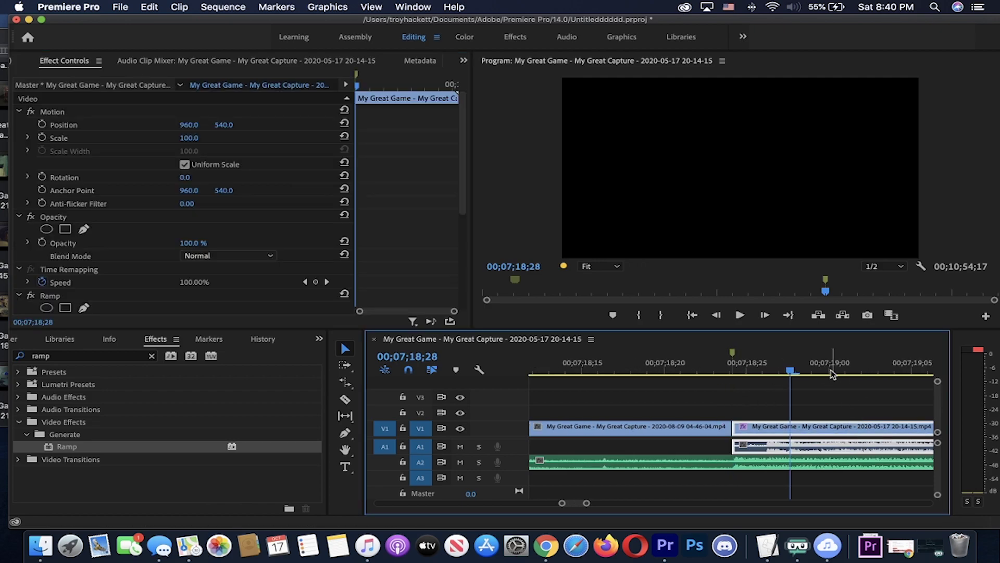
pyautogui.press('=')
pyautogui.press('=')
pyautogui.moveTo(602, 373); pyautogui.dragTo(938, 369)
pyautogui.press('-')
pyautogui.press('-')
pyautogui.moveTo(781, 390); pyautogui.dragTo(814, 390)
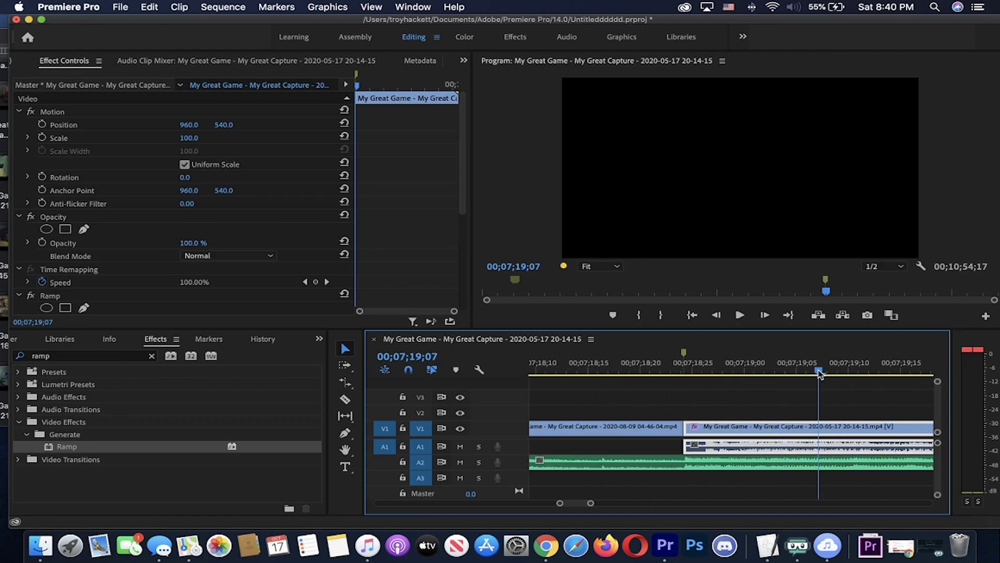
pyautogui.scroll(-5, 203, 254)
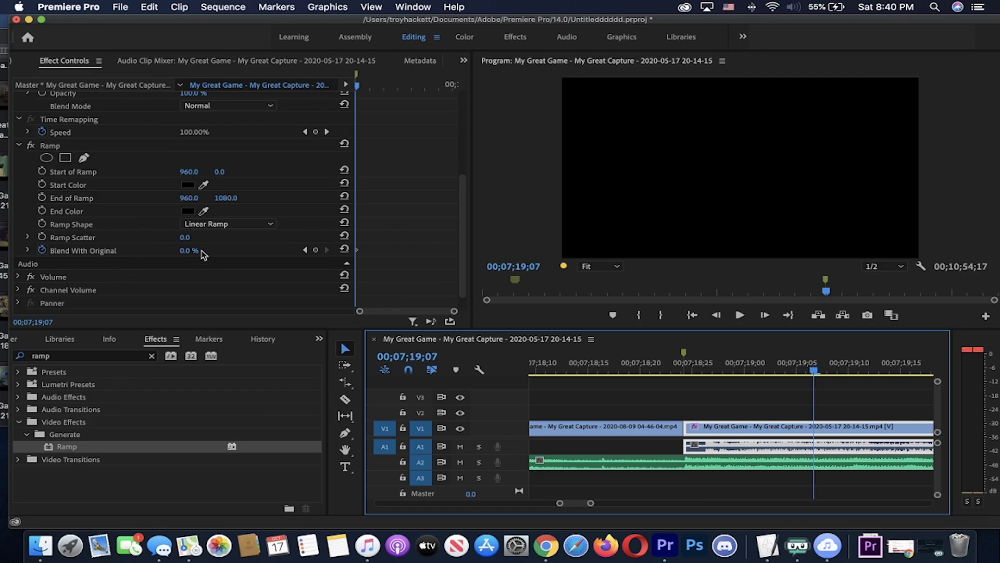
pyautogui.click(186, 250)
pyautogui.write('100')
pyautogui.press('Return')
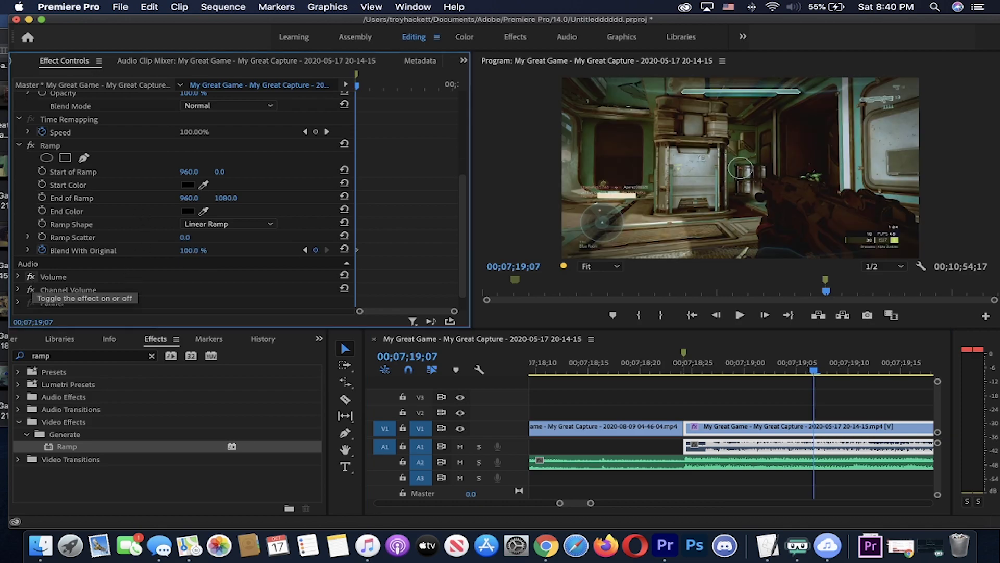
# Play the fade across the cut from 00;07;18;15 and return the playhead to 00;07;18;24
pyautogui.click(587, 359)
pyautogui.press('-')
pyautogui.press('-')
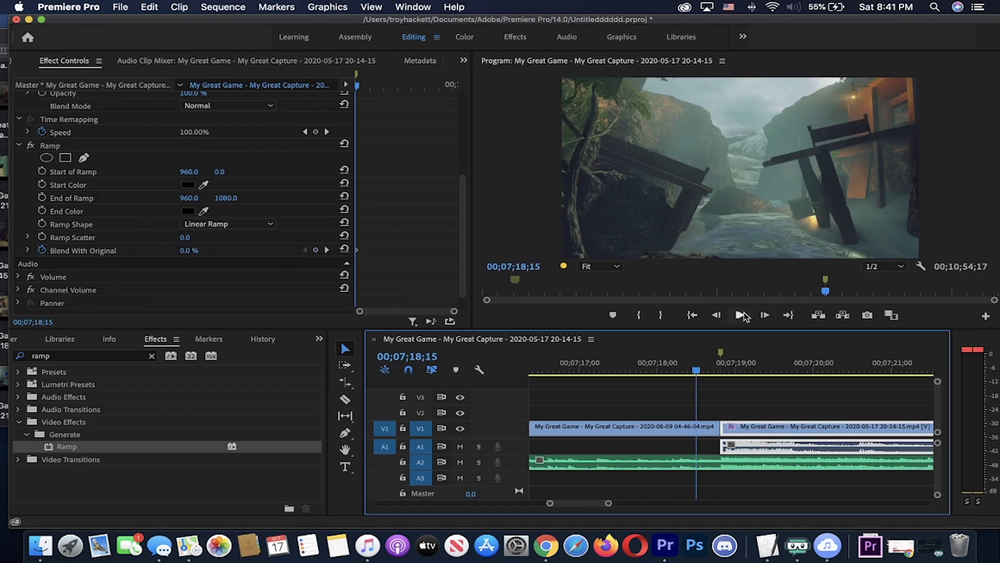
pyautogui.click(742, 316)
pyautogui.click(726, 358)
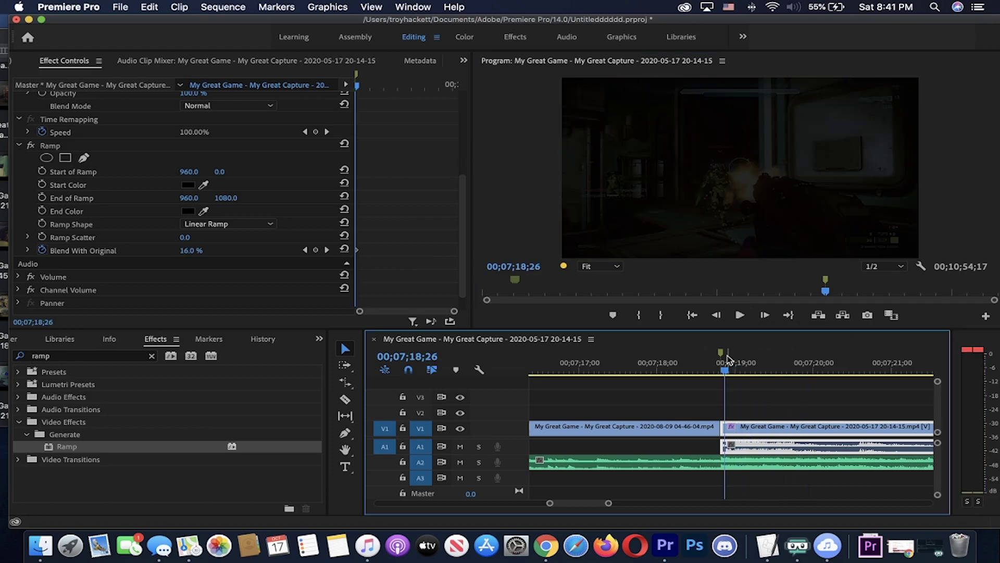
pyautogui.press('=')
pyautogui.press('=')
pyautogui.press('=')
pyautogui.click(692, 364)
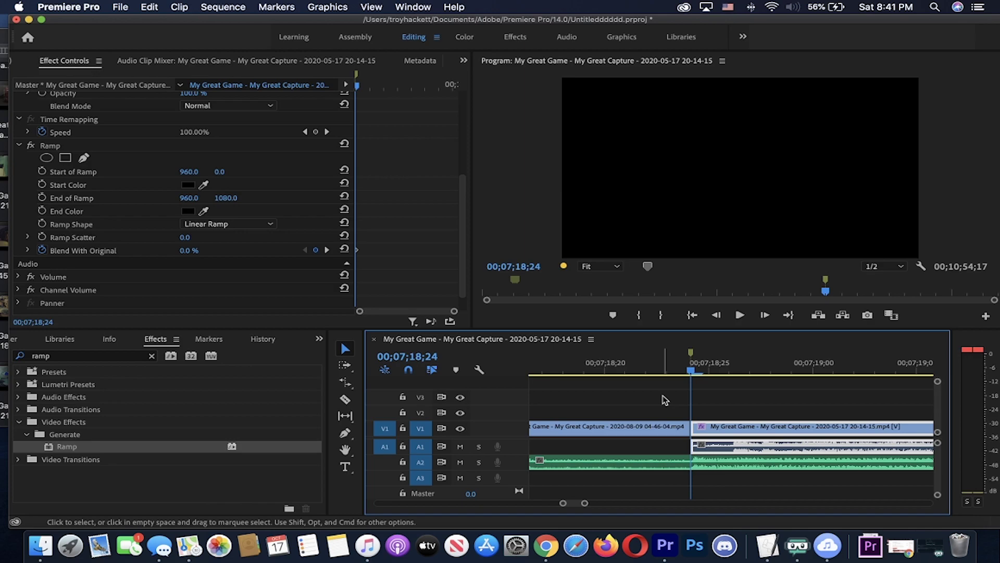
pyautogui.press('-')
pyautogui.press('-')
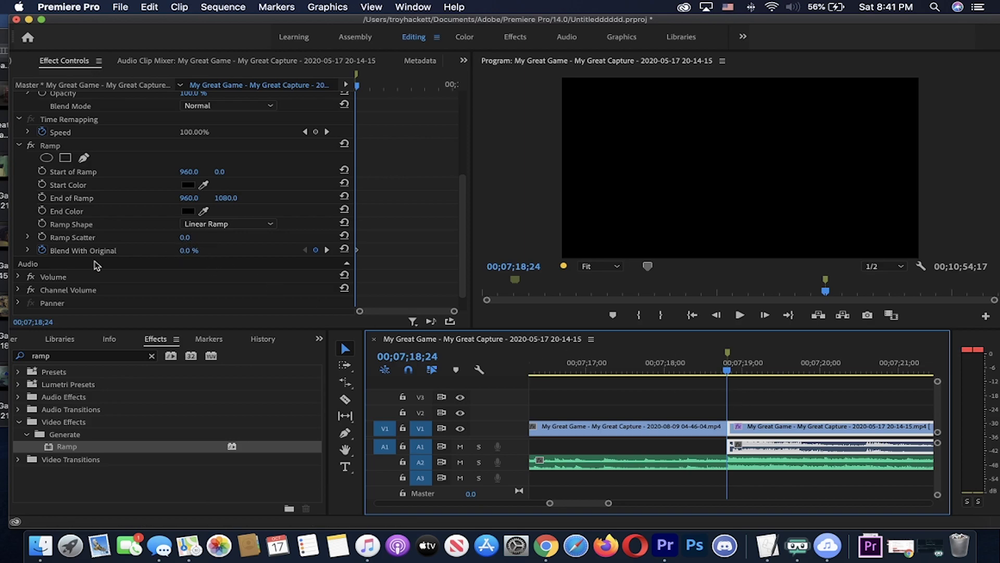
# Change both the Start Color and End Color of the gameplay clip's Ramp to white (FFFFFF)
pyautogui.click(777, 393)
pyautogui.press('=')
pyautogui.press('=')
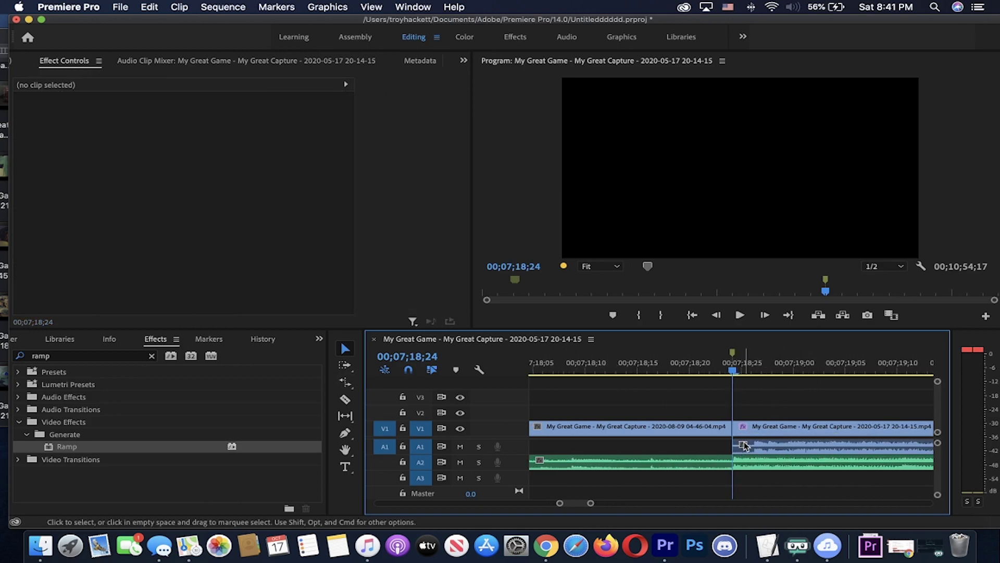
pyautogui.click(744, 436)
pyautogui.scroll(-5, 168, 274)
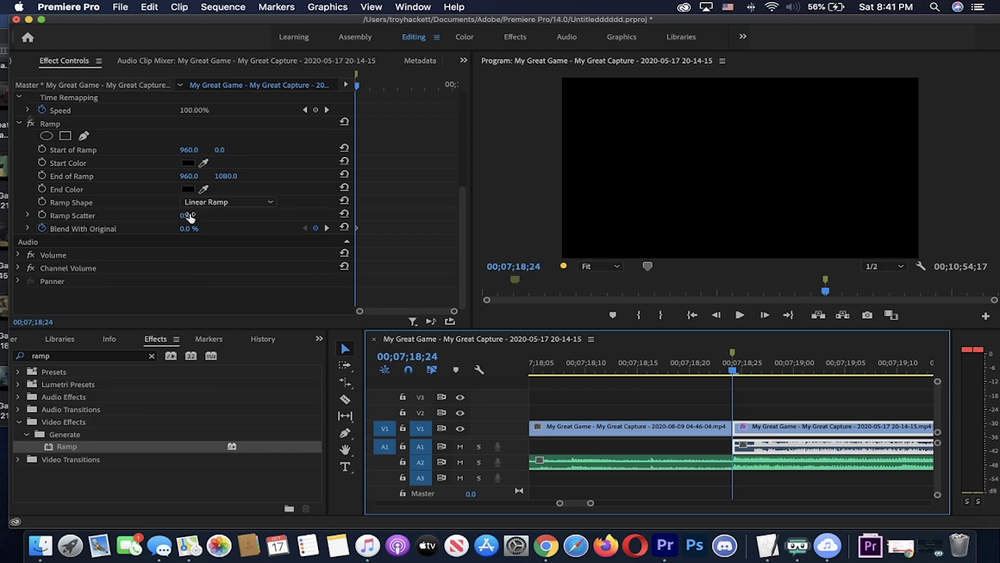
pyautogui.click(188, 163)
pyautogui.moveTo(445, 307); pyautogui.dragTo(72, 447)
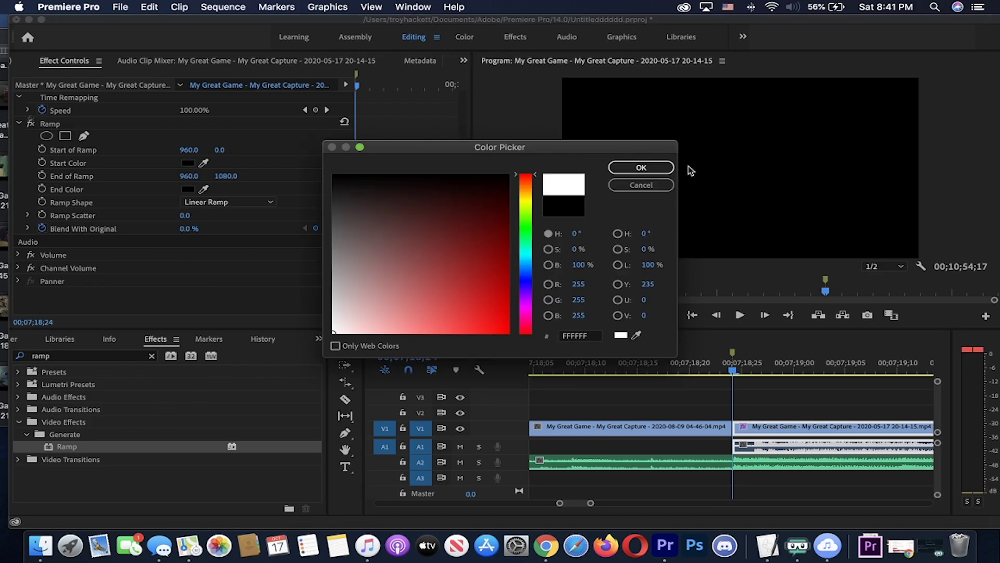
pyautogui.click(658, 168)
pyautogui.click(187, 189)
pyautogui.moveTo(425, 272); pyautogui.dragTo(330, 337)
pyautogui.click(627, 170)
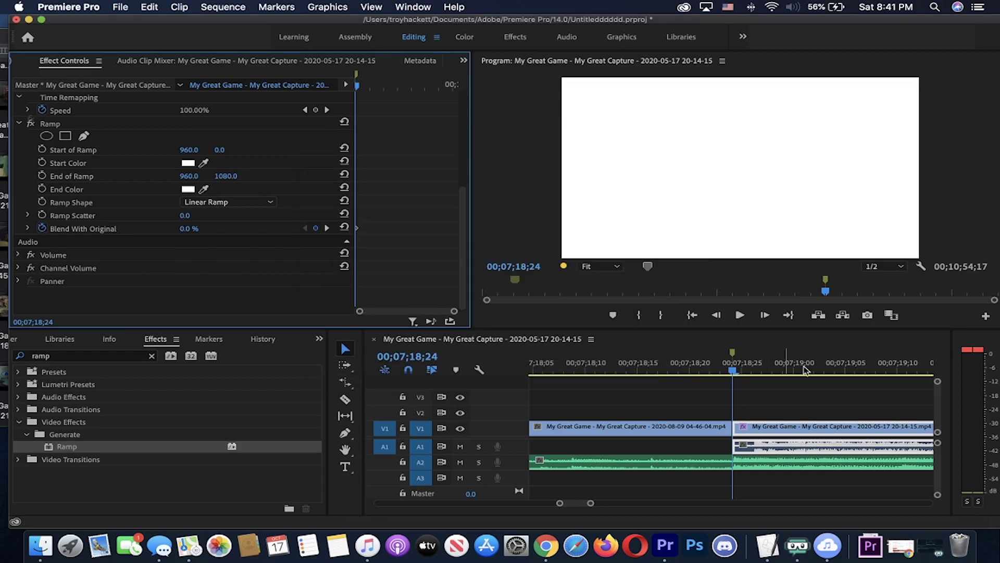
# Set Blend With Original to 30% at 00;07;18;24 and shift its second keyframe later for a longer white fade
pyautogui.click(200, 227)
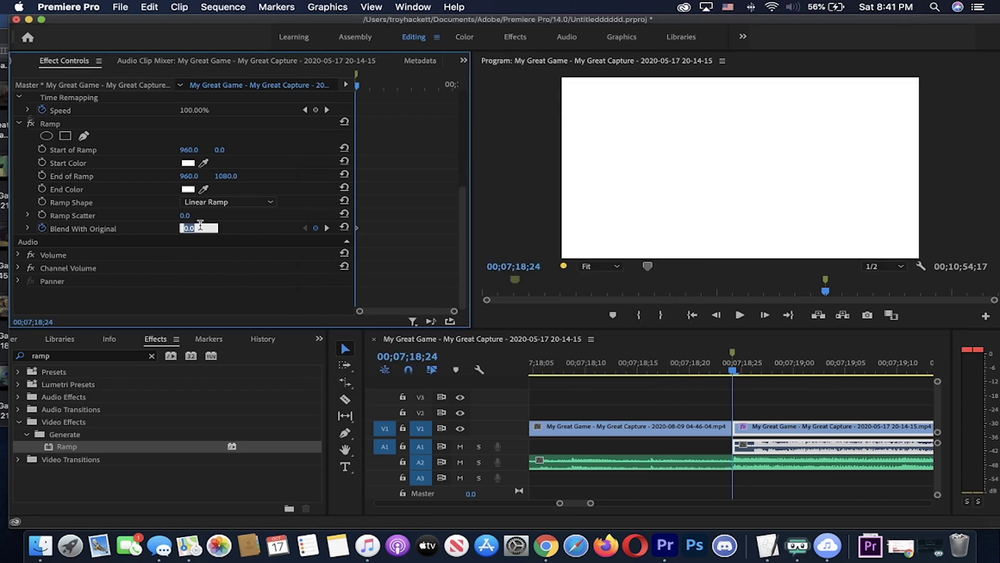
pyautogui.write('30')
pyautogui.press('Return')
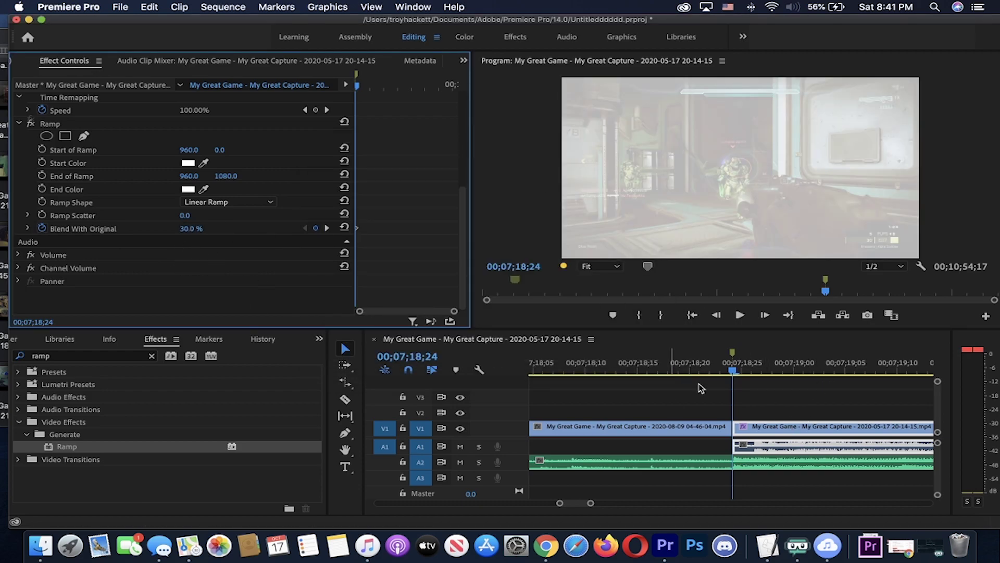
pyautogui.press('=')
pyautogui.press('=')
pyautogui.press('=')
pyautogui.press('=')
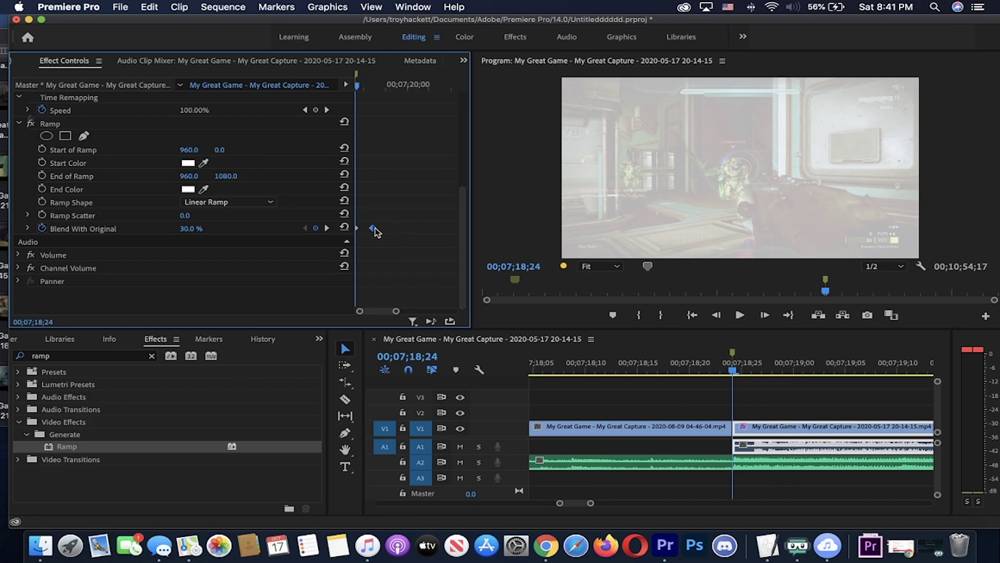
# Set the gameplay clip's Ramp Blend With Original to 100% at 00;07;20;12 to end the white fade
pyautogui.click(840, 389)
pyautogui.press('-')
pyautogui.press('-')
pyautogui.press('-')
pyautogui.scroll(3, 792, 370)
pyautogui.scroll(-2, 815, 371)
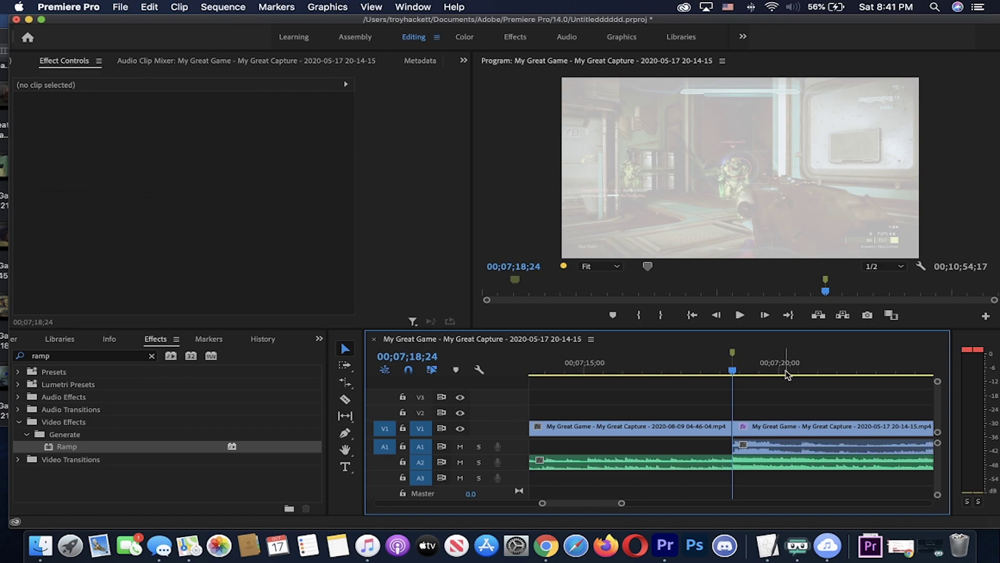
pyautogui.click(780, 371)
pyautogui.click(795, 371)
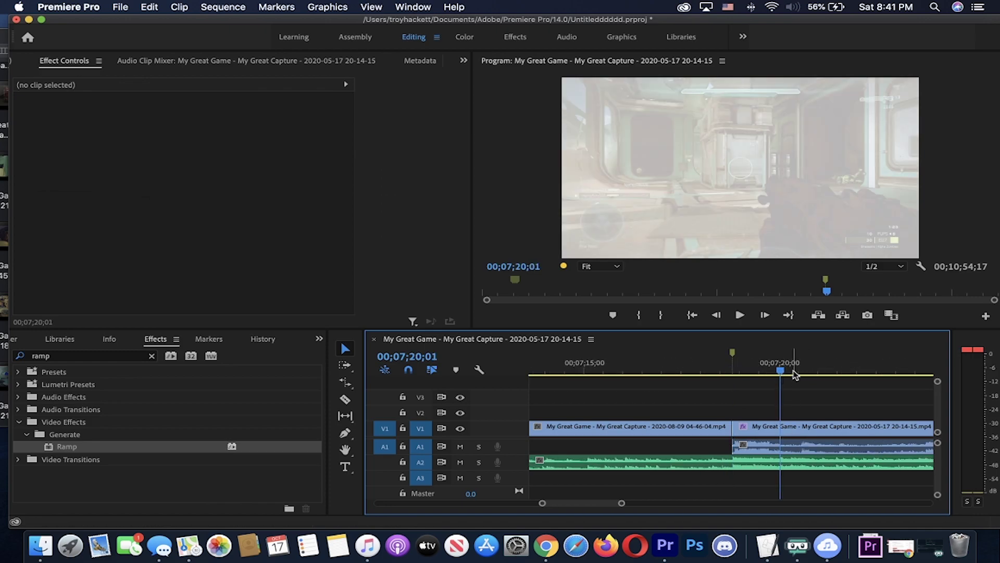
pyautogui.click(776, 430)
pyautogui.scroll(-5, 311, 305)
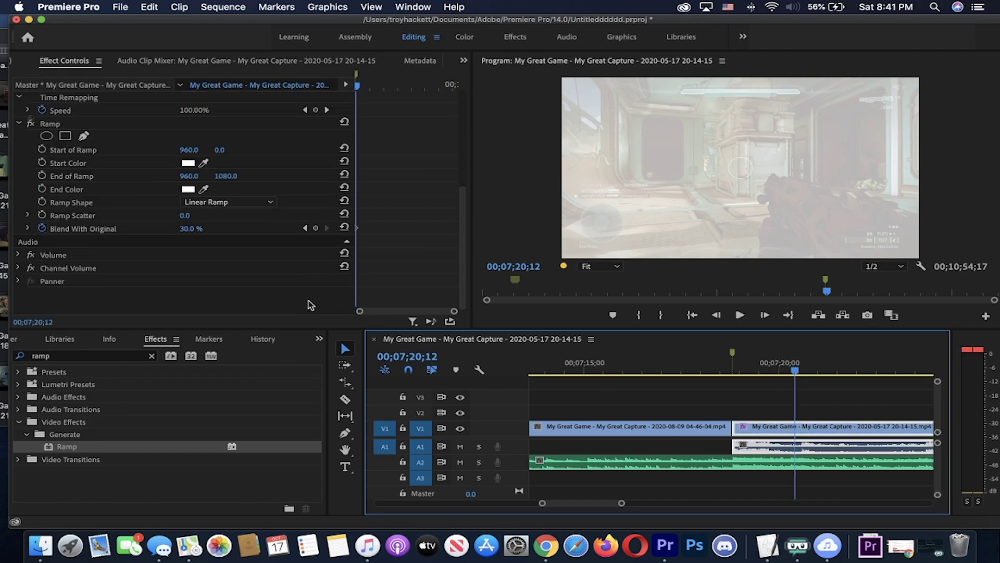
pyautogui.click(201, 230)
pyautogui.write('100')
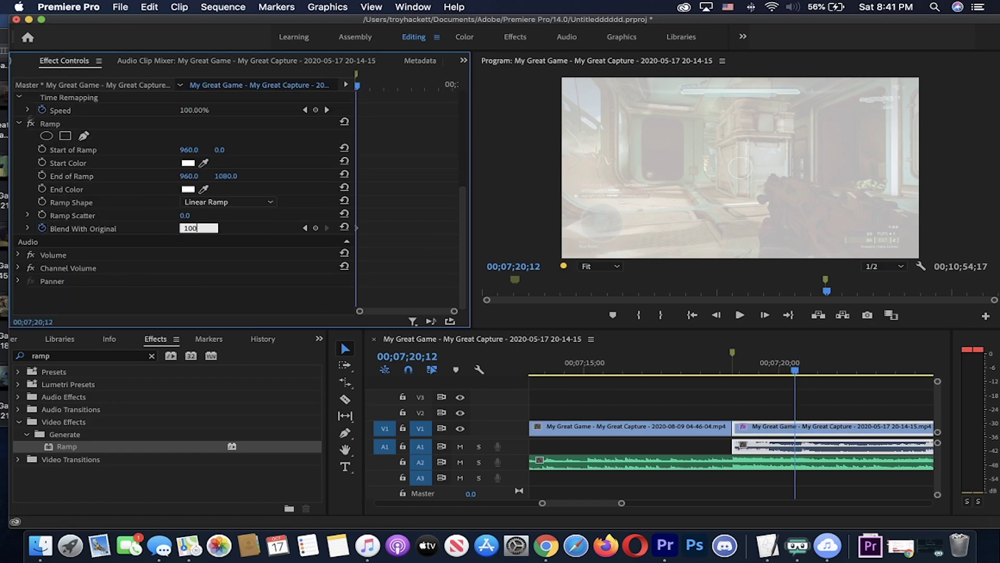
pyautogui.press('Return')
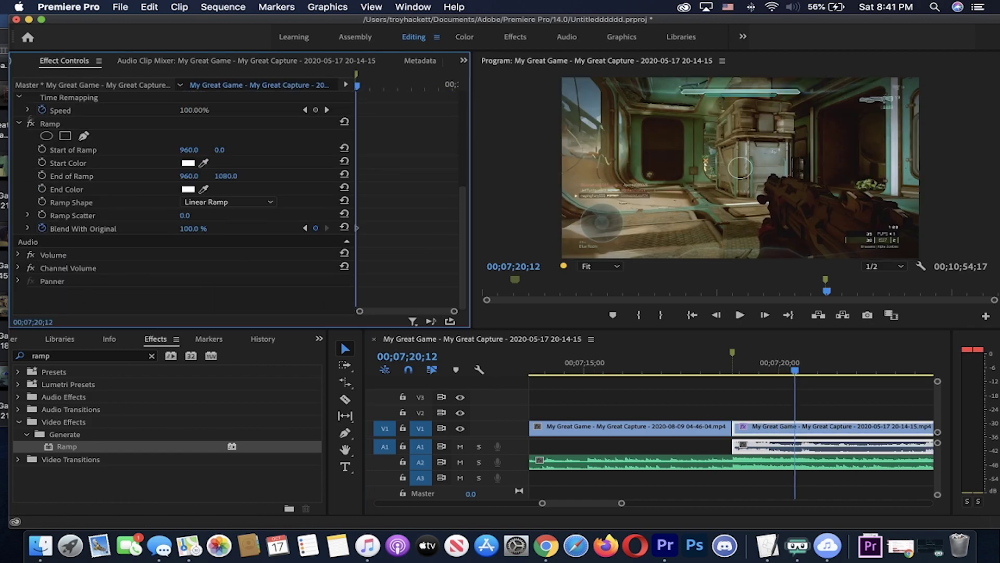
# Play the white fade across the scenery-to-gameplay cut and examine the gameplay clip's Ramp keyframes
pyautogui.click(631, 360)
pyautogui.press('space')
pyautogui.click(766, 387)
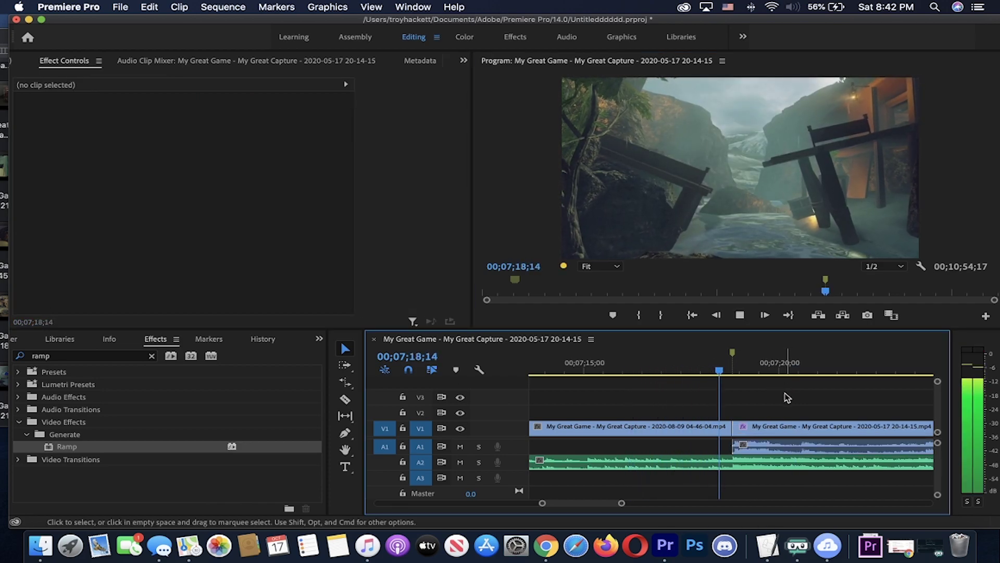
pyautogui.press('space')
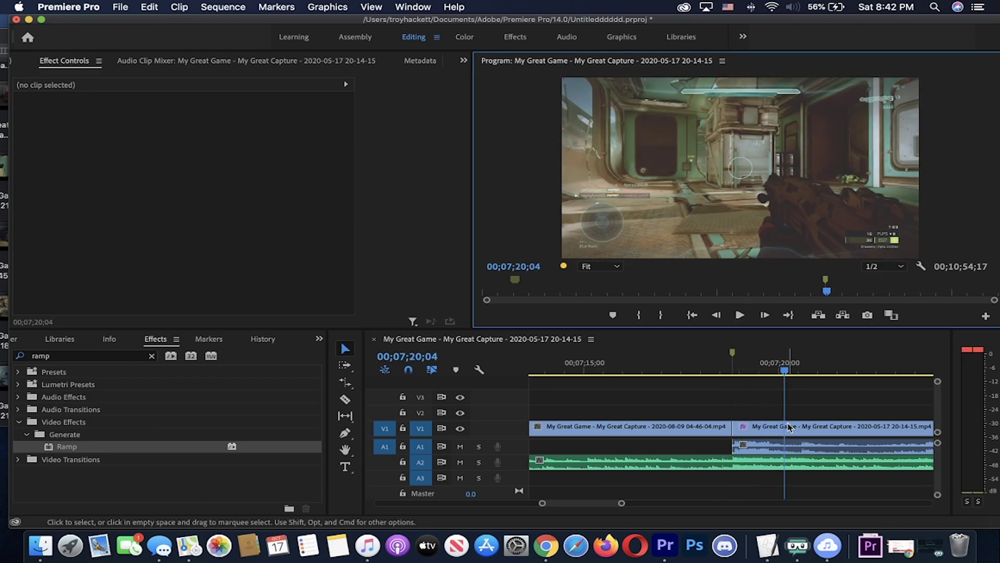
pyautogui.press('=')
pyautogui.click(827, 402)
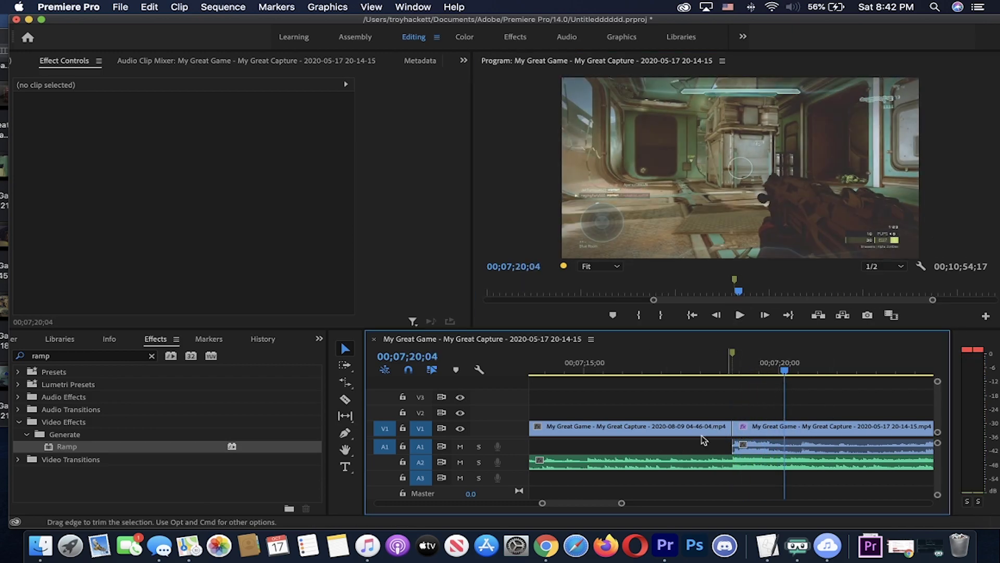
pyautogui.press('=')
pyautogui.click(677, 427)
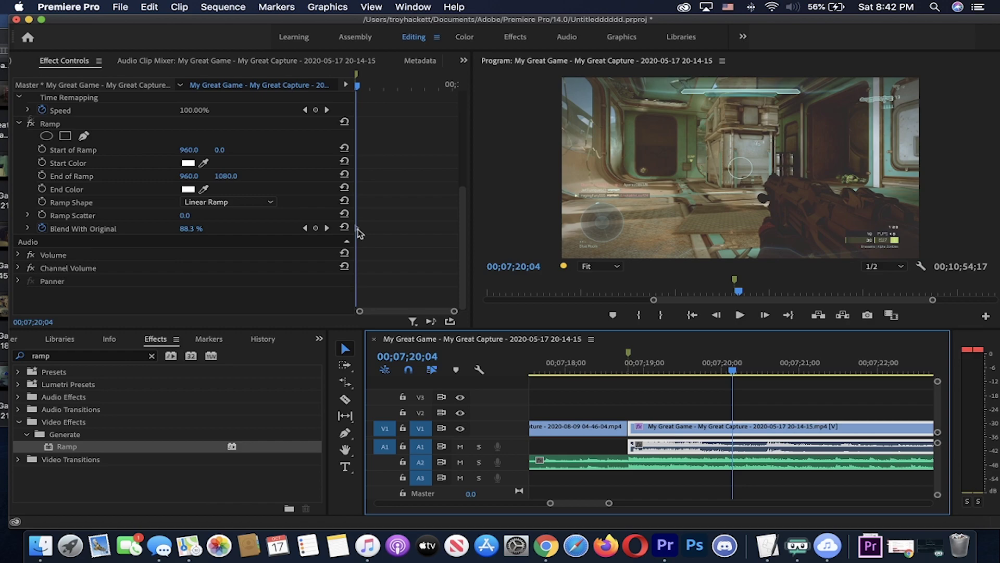
# View the whole sequence and move the playhead to the gap between the two montage sections at 00;03;43;12
pyautogui.click(692, 386)
pyautogui.press('-')
pyautogui.press('-')
pyautogui.press('-')
pyautogui.press('-')
pyautogui.scroll(-1, 729, 358)
pyautogui.scroll(4, 744, 354)
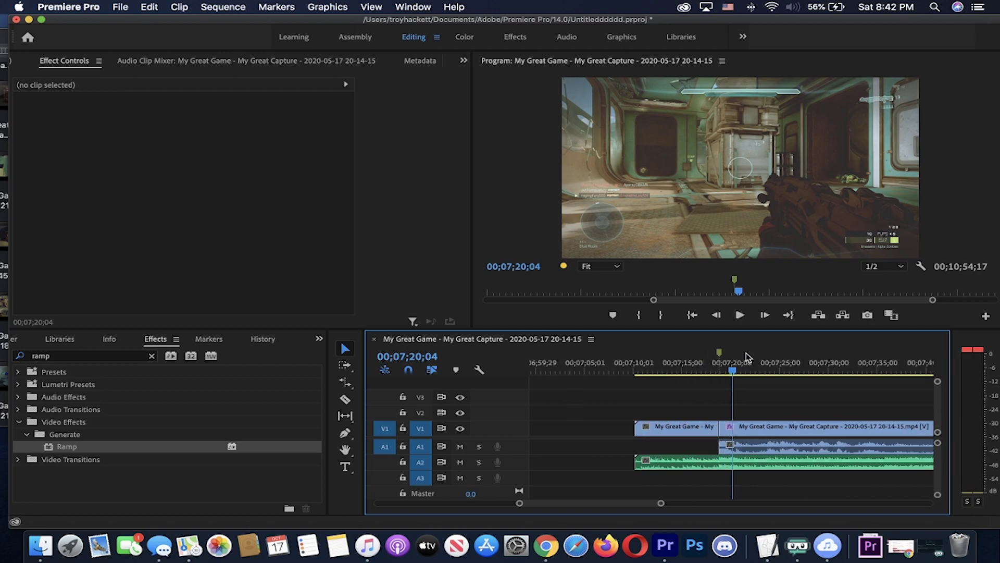
pyautogui.scroll(-6, 748, 358)
pyautogui.click(604, 365)
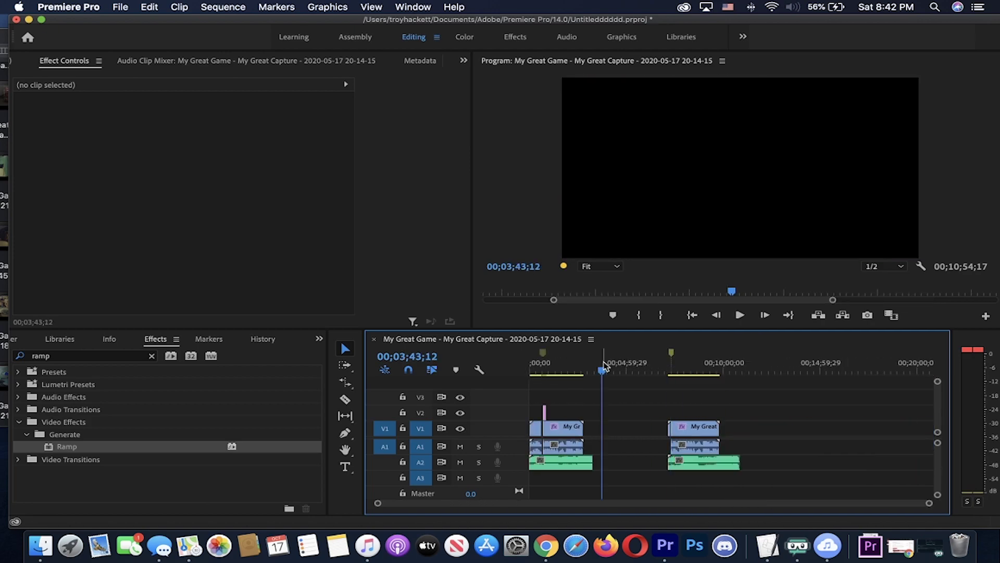
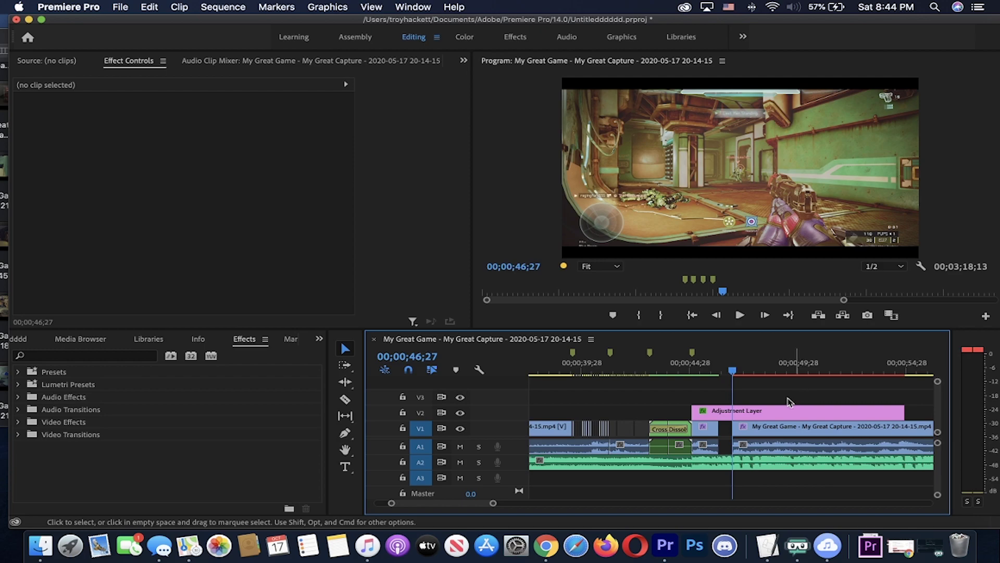
# Split the gameplay clip after the gap under the adjustment layer at 00;00;47;21 and 00;00;48;05
pyautogui.press('=')
pyautogui.press('=')
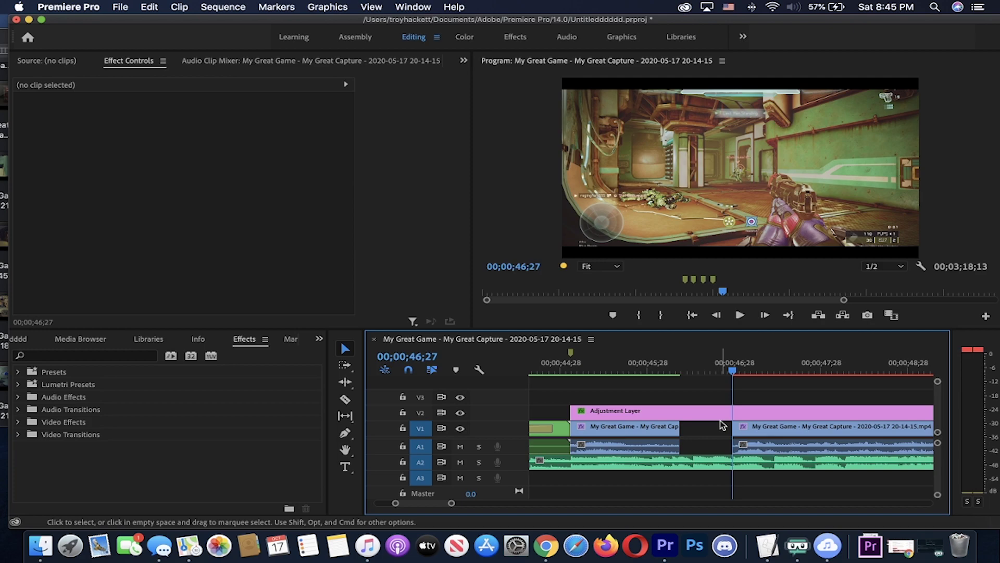
pyautogui.moveTo(733, 369)
pyautogui.mouseDown()
pyautogui.moveTo(811, 369)
pyautogui.moveTo(667, 370)
pyautogui.moveTo(748, 367)
pyautogui.moveTo(734, 366)
pyautogui.mouseUp()
pyautogui.press('=')
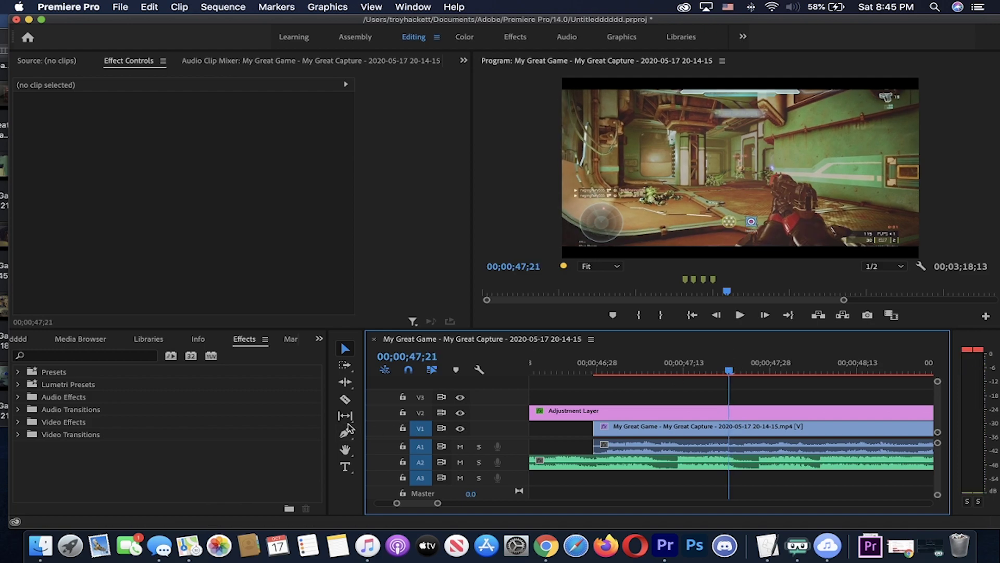
pyautogui.click(345, 399)
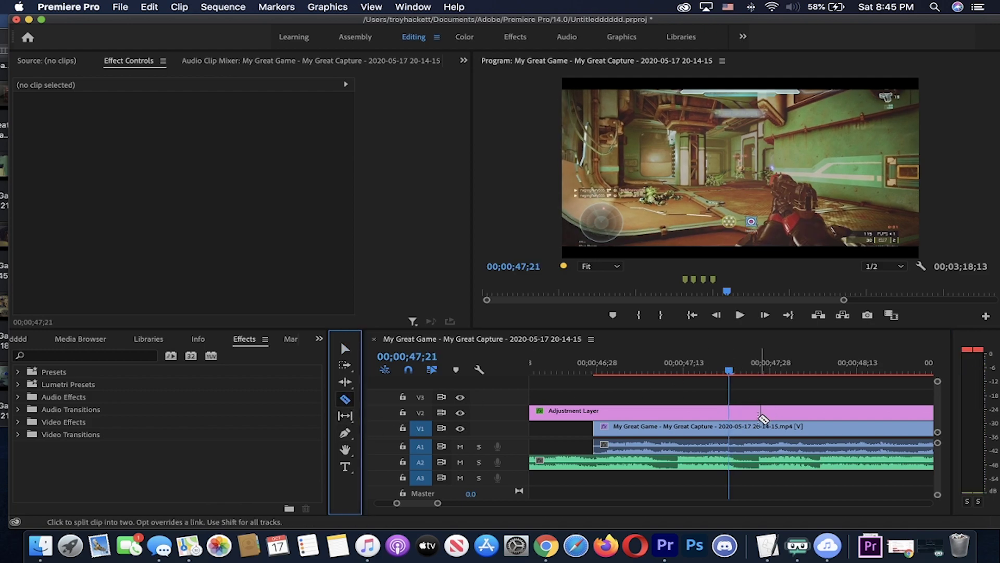
pyautogui.click(730, 427)
pyautogui.press('-')
pyautogui.click(748, 364)
pyautogui.moveTo(751, 365); pyautogui.dragTo(773, 366)
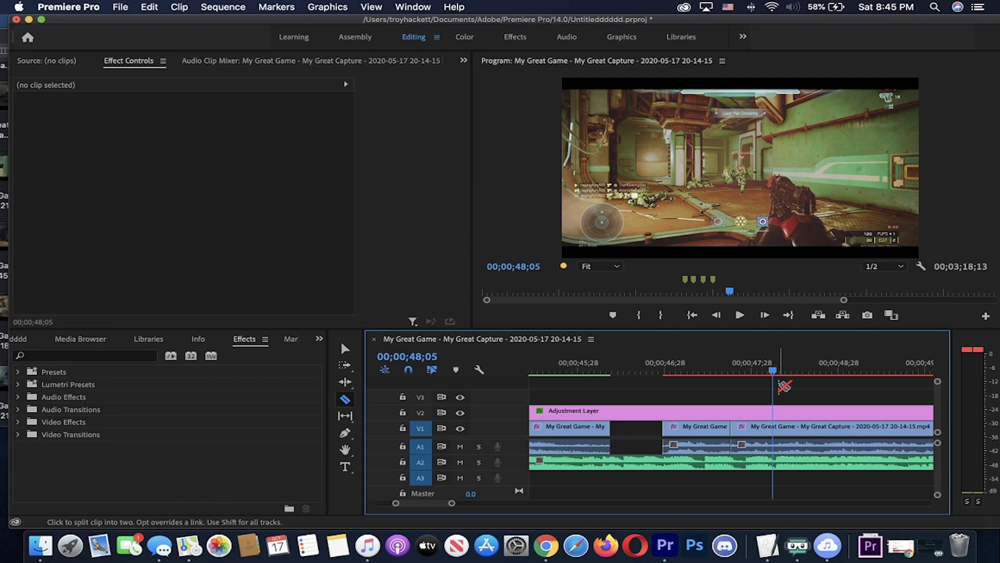
pyautogui.click(777, 428)
# Split the same gameplay clip at 00;00;48;21 and 00;00;49;09, leaving four short pieces
pyautogui.press('-')
pyautogui.press('=')
pyautogui.moveTo(738, 371); pyautogui.dragTo(779, 380)
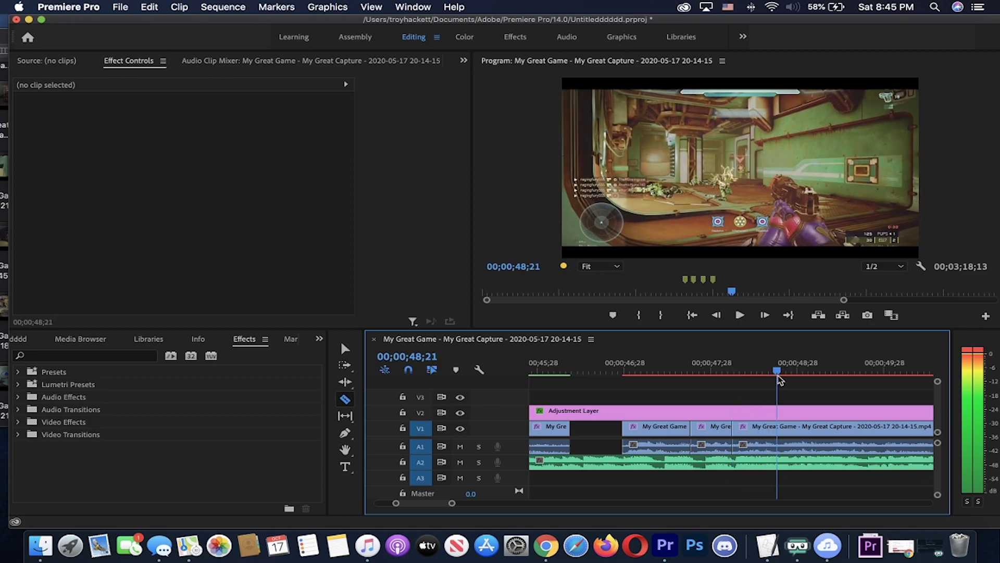
pyautogui.click(779, 426)
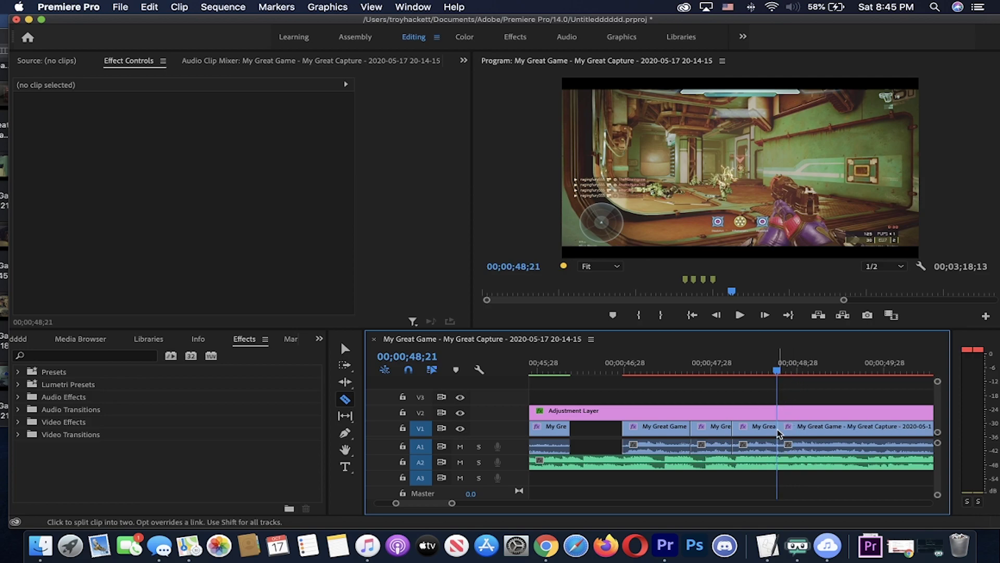
pyautogui.click(792, 371)
pyautogui.moveTo(794, 372); pyautogui.dragTo(832, 373)
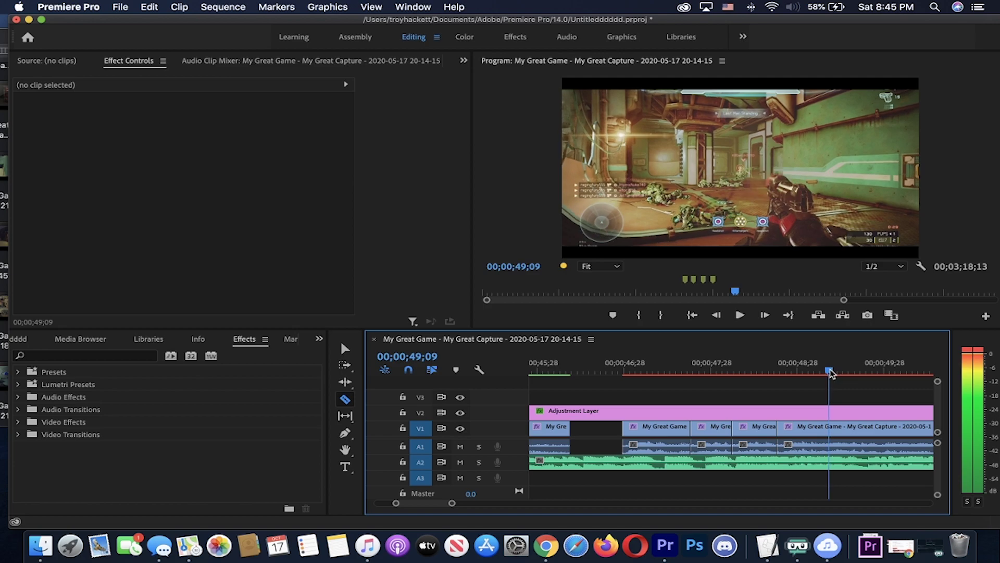
pyautogui.click(830, 431)
pyautogui.click(345, 348)
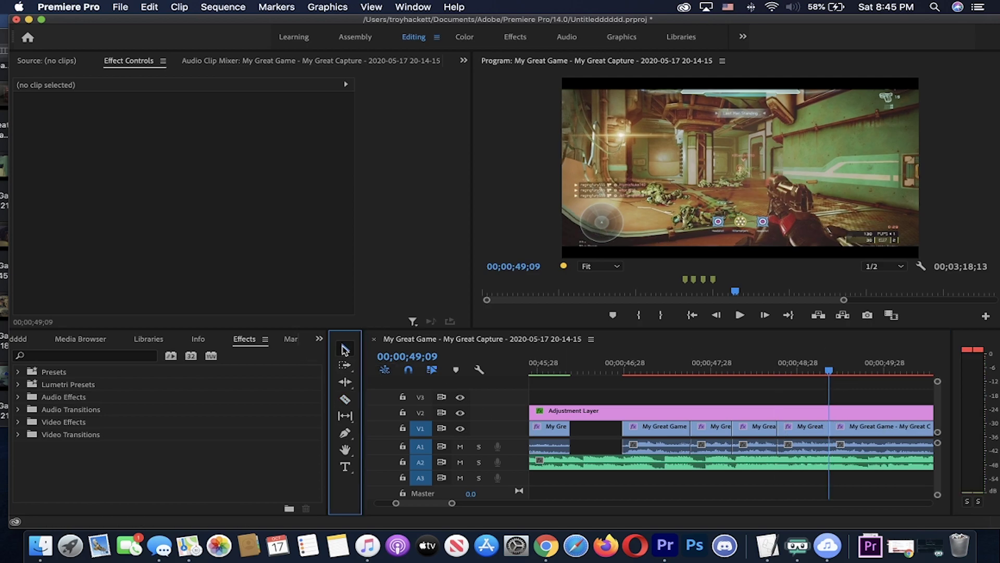
# Move the long remaining gameplay clip away from the short pieces to about 00;00;59 and mute audio track A1
pyautogui.press('-')
pyautogui.press('-')
pyautogui.press('-')
pyautogui.press('-')
pyautogui.moveTo(761, 433); pyautogui.dragTo(816, 433)
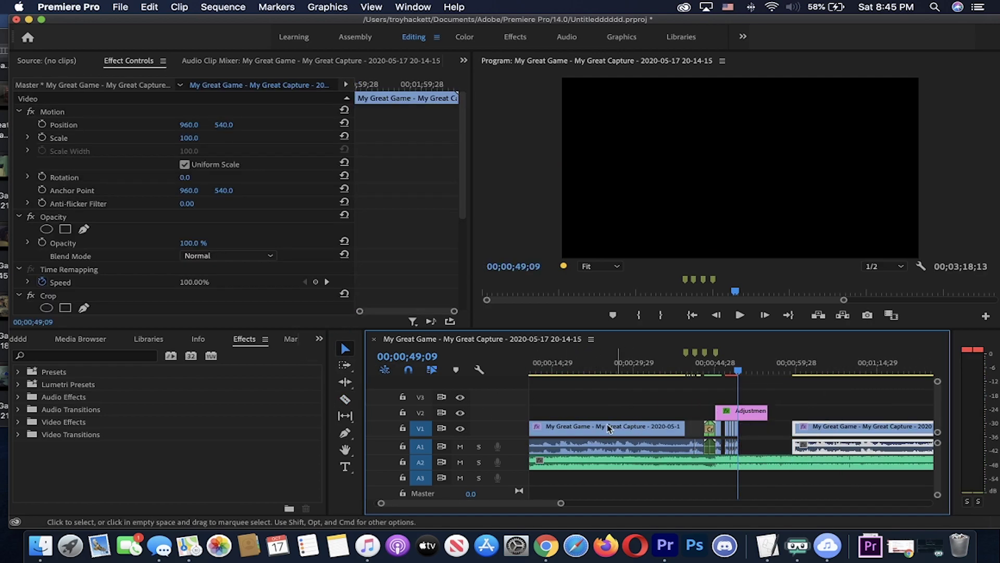
pyautogui.press('=')
pyautogui.press('=')
pyautogui.press('=')
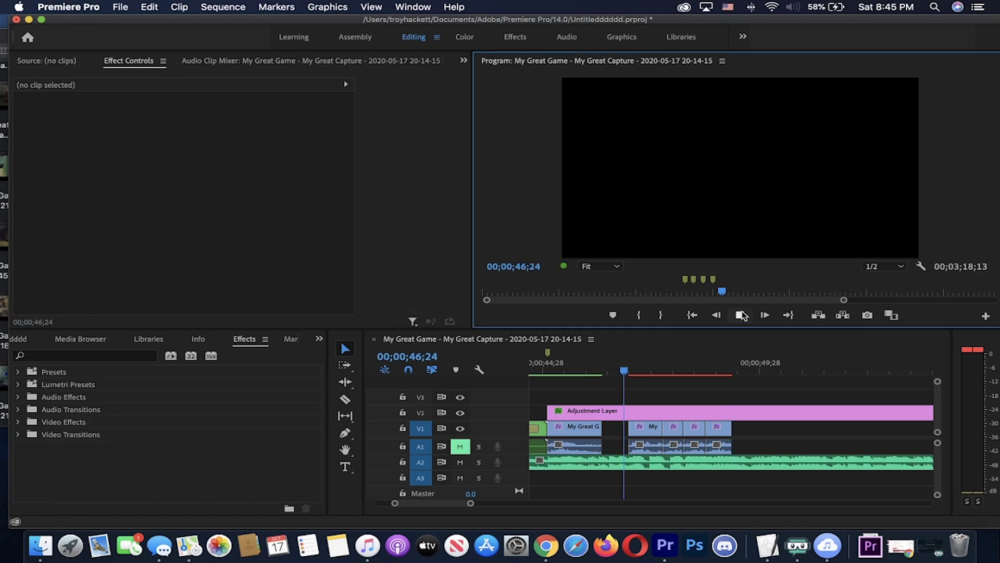
# Listen to the music and add beat markers at 00;00;46;28 and 00;00;47;12
pyautogui.click(740, 315)
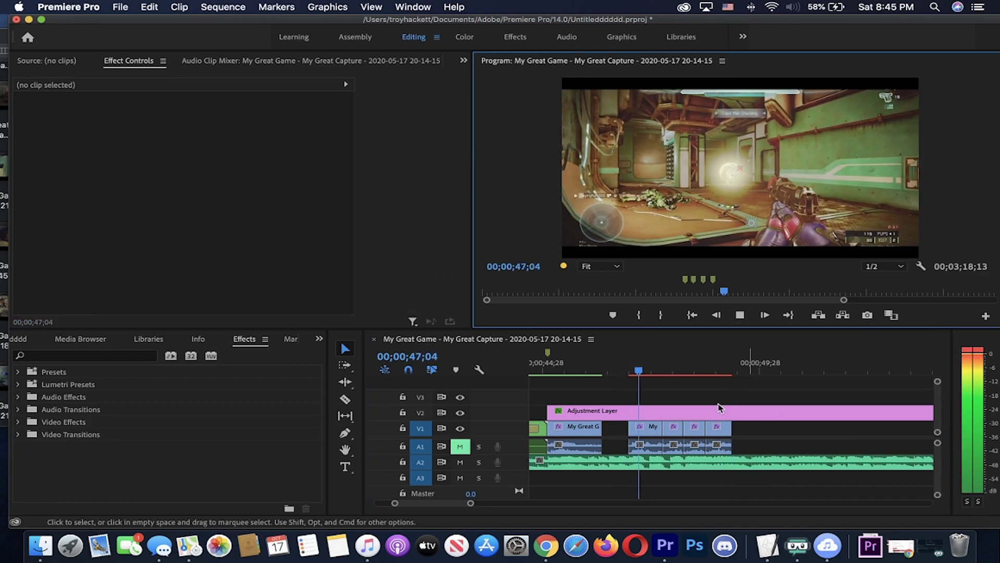
pyautogui.click(635, 368)
pyautogui.press('=')
pyautogui.press('=')
pyautogui.moveTo(639, 367); pyautogui.dragTo(710, 357)
pyautogui.click(613, 315)
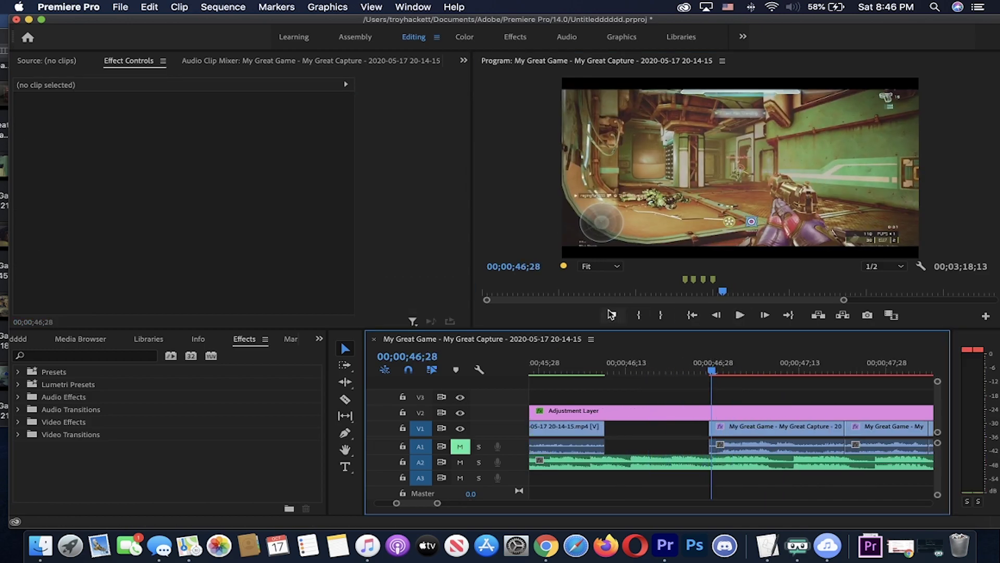
pyautogui.click(798, 367)
pyautogui.press('-')
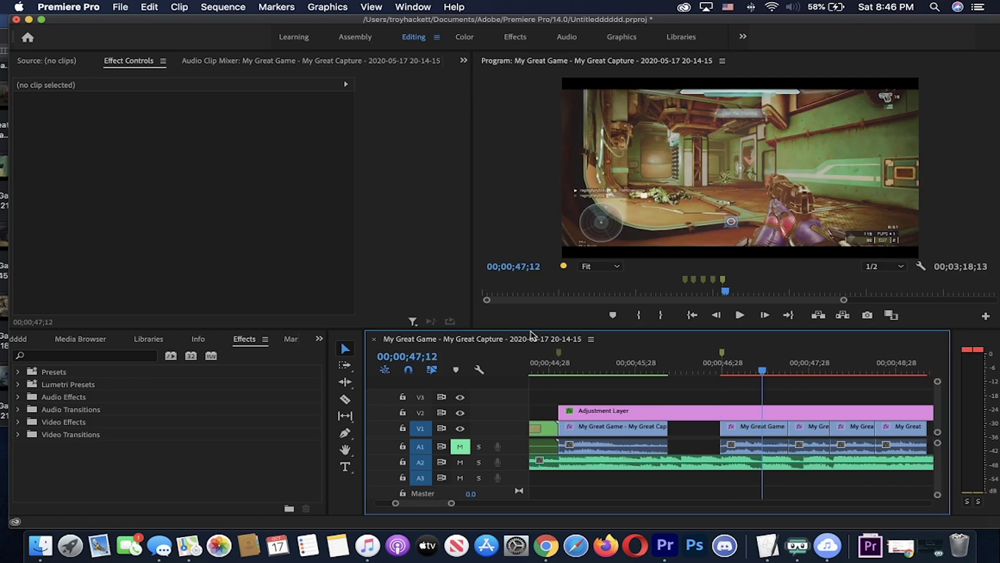
pyautogui.click(612, 314)
# Add beat markers at about 00;00;47;25 and at 00;00;48;07
pyautogui.moveTo(776, 365); pyautogui.dragTo(797, 361)
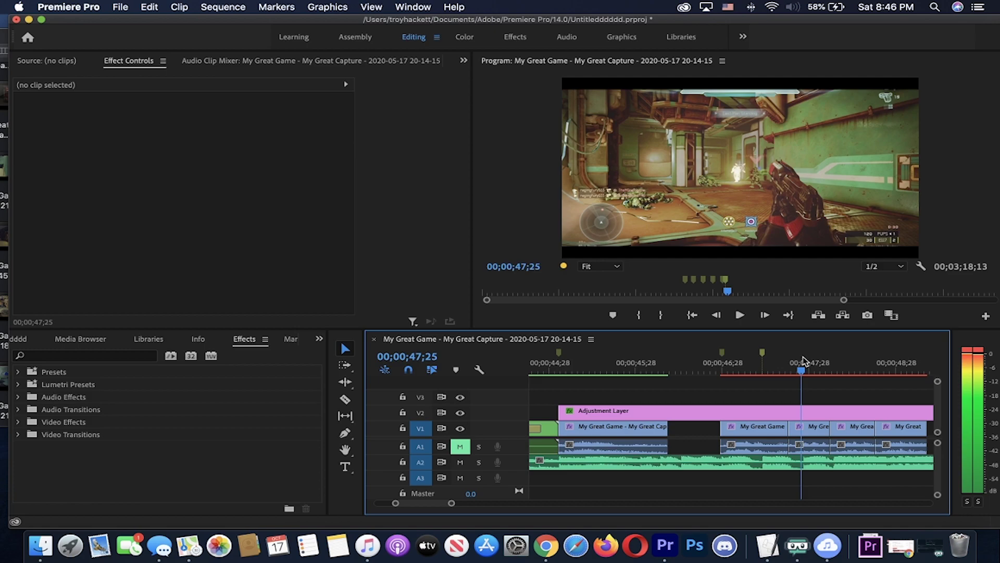
pyautogui.click(615, 315)
pyautogui.moveTo(815, 367); pyautogui.dragTo(835, 367)
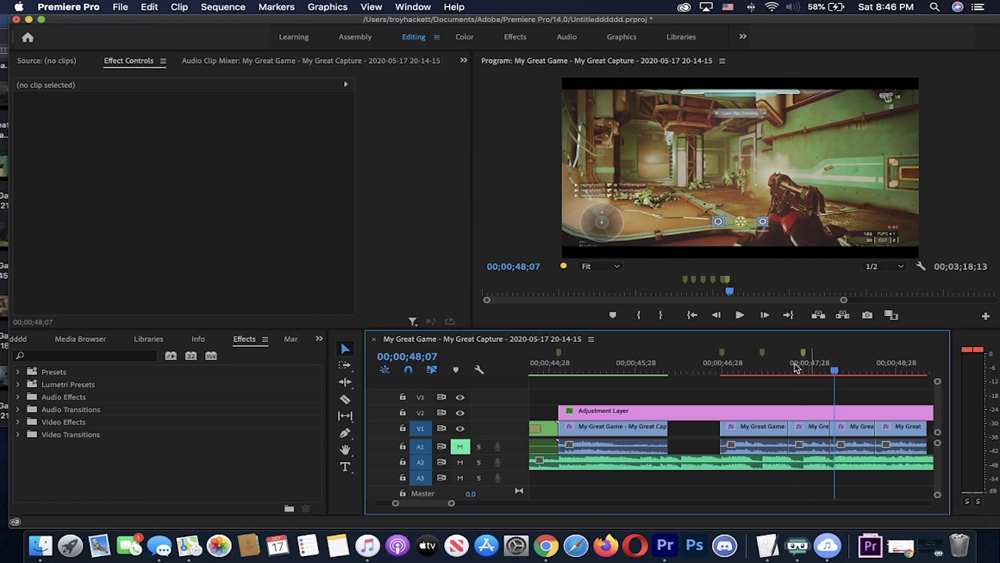
pyautogui.click(613, 316)
# Play the music over the short clips and add a fifth beat marker at 00;00;48;24
pyautogui.moveTo(853, 370); pyautogui.dragTo(782, 368)
pyautogui.click(739, 316)
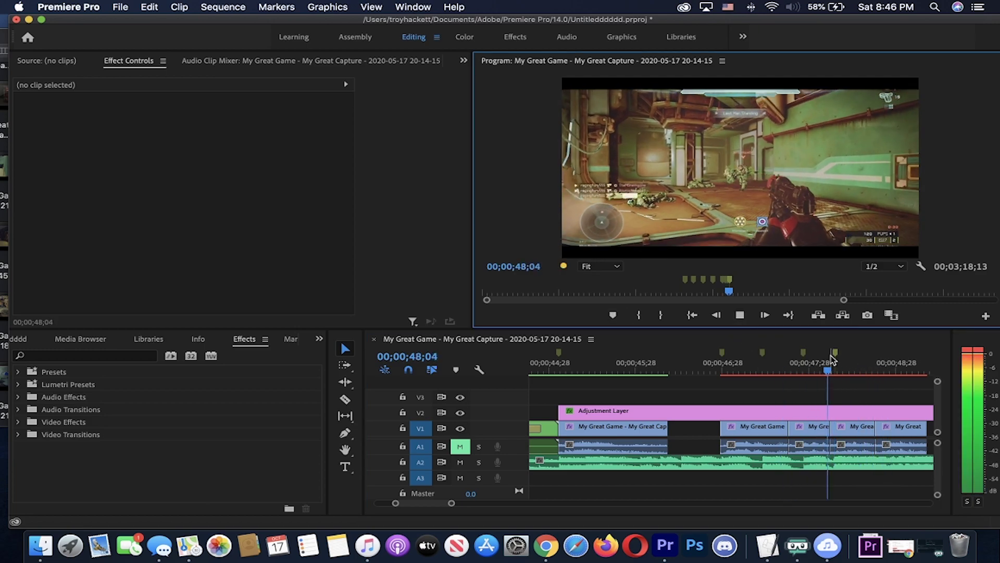
pyautogui.moveTo(859, 363); pyautogui.dragTo(876, 364)
pyautogui.press('=')
pyautogui.click(617, 363)
pyautogui.click(740, 315)
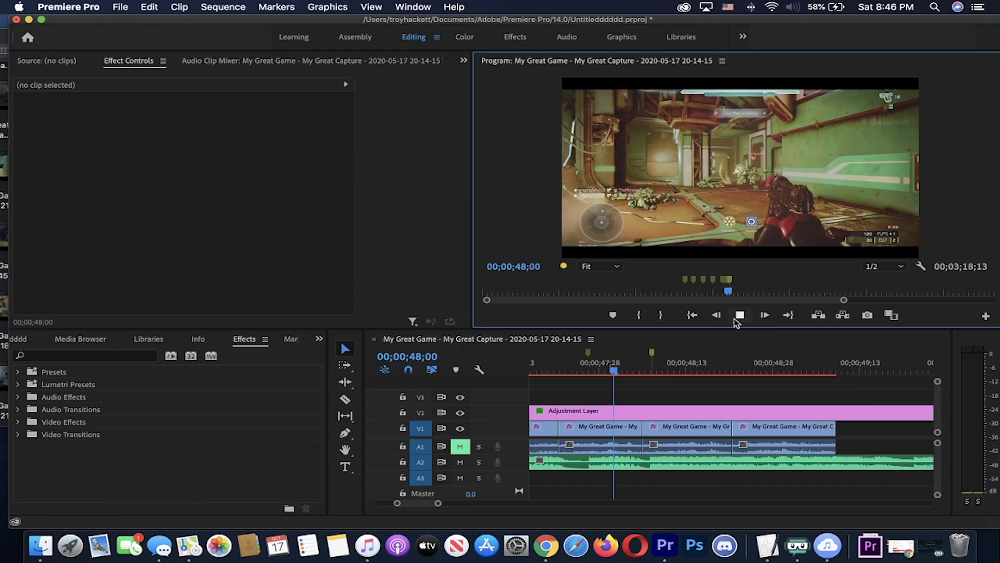
pyautogui.click(743, 362)
pyautogui.moveTo(743, 359); pyautogui.dragTo(752, 360)
pyautogui.press('-')
pyautogui.press('-')
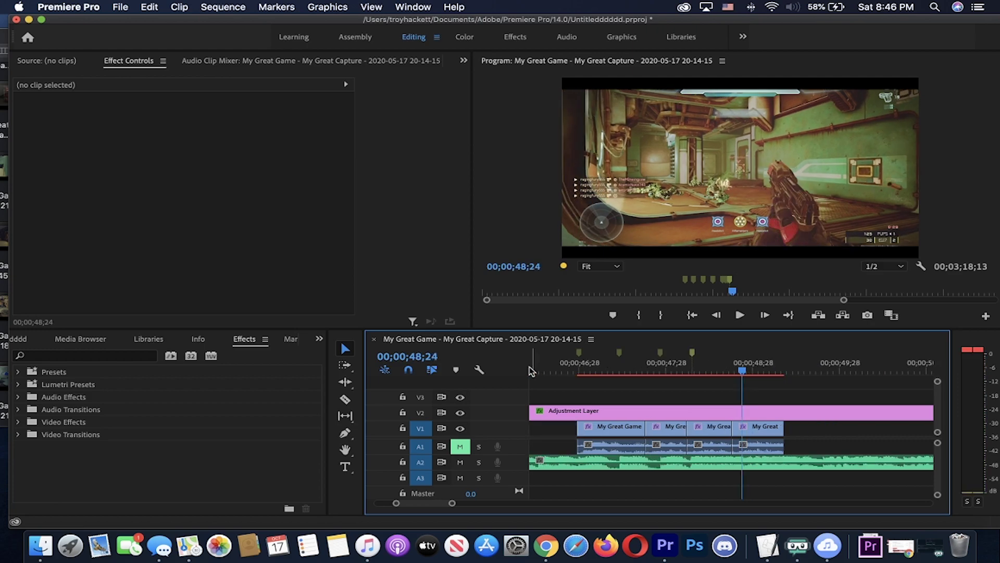
pyautogui.press('=')
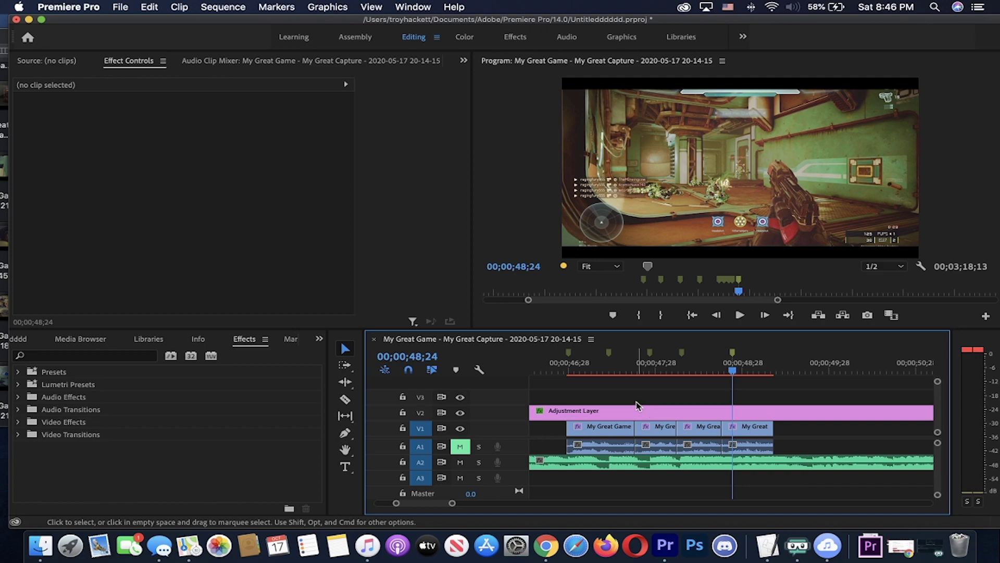
# Place the playhead at 00;00;47;11 and enlarge the Video 1 track
pyautogui.click(609, 372)
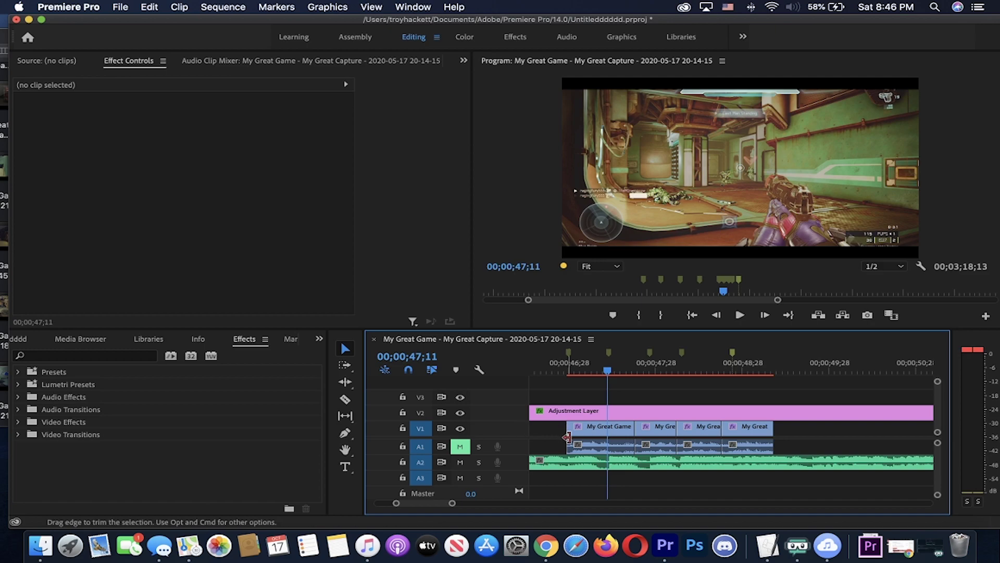
pyautogui.moveTo(492, 421); pyautogui.dragTo(492, 399)
pyautogui.press('=')
pyautogui.press('=')
pyautogui.press('=')
pyautogui.press('=')
# Move the long remaining gameplay clip earlier on Video 1, closer to the short pieces
pyautogui.press('-')
pyautogui.press('-')
pyautogui.press('-')
pyautogui.press('-')
pyautogui.press('-')
pyautogui.scroll(-4, 790, 423)
pyautogui.moveTo(869, 426); pyautogui.dragTo(784, 434)
pyautogui.scroll(5, 748, 420)
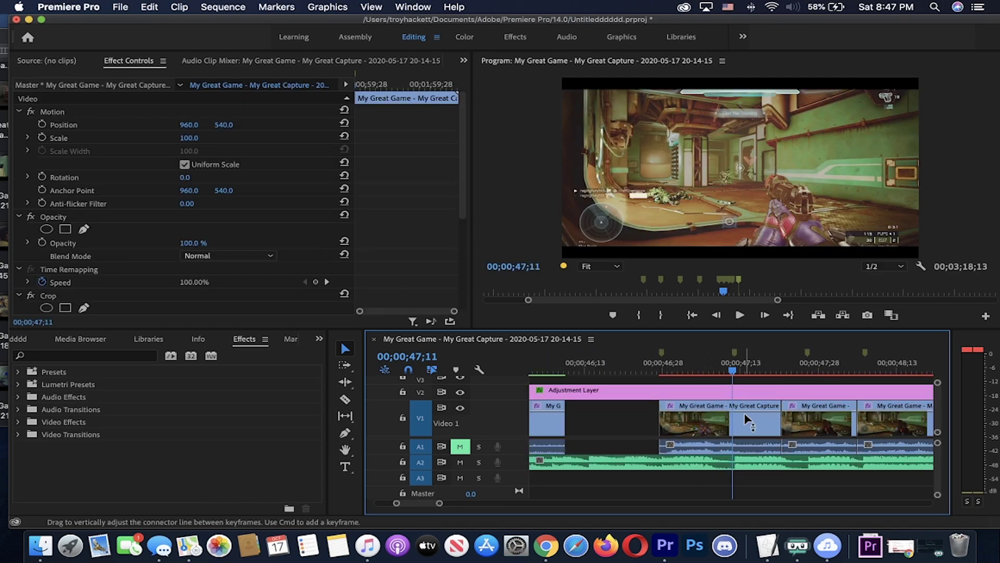
# Display the Time Remapping Speed line on the first two short gameplay clips on Video 1
pyautogui.click(672, 406)
pyautogui.moveTo(715, 449)
pyautogui.click(824, 447)
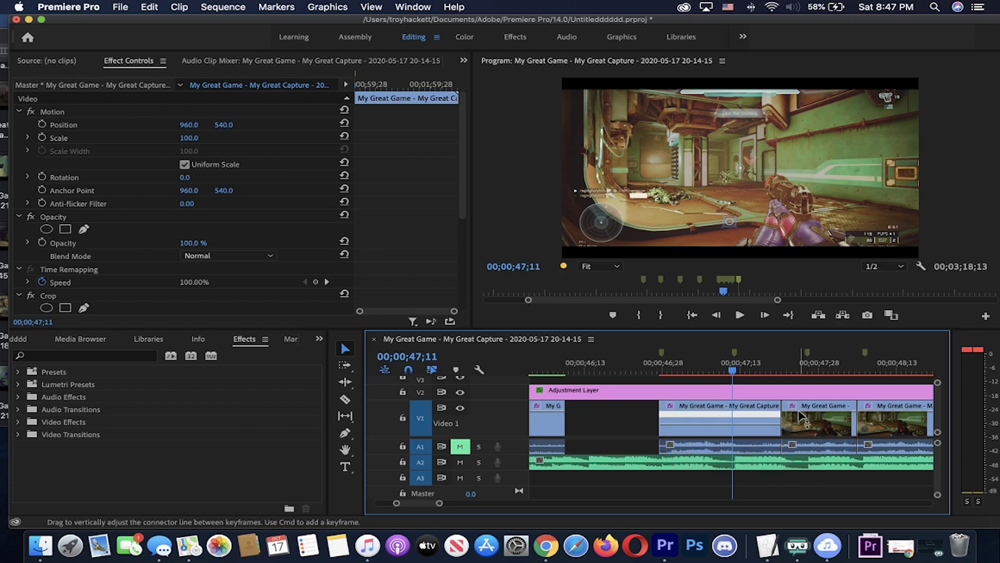
pyautogui.click(793, 406)
pyautogui.click(929, 447)
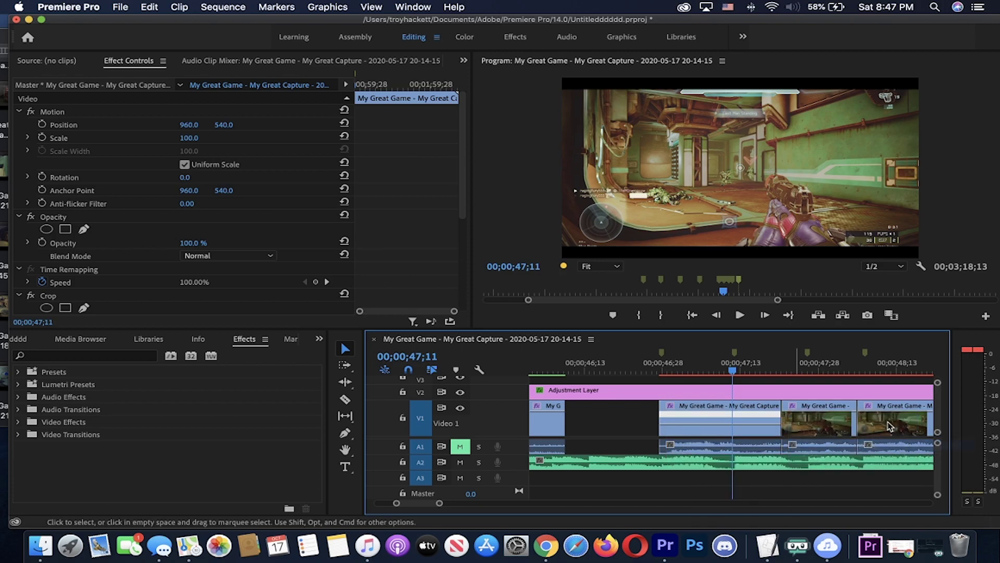
# Display the Time Remapping Speed line on the third and fourth short gameplay clips, leaving no clip selected
pyautogui.click(913, 369)
pyautogui.press('-')
pyautogui.press('-')
pyautogui.click(794, 372)
pyautogui.press('=')
pyautogui.press('=')
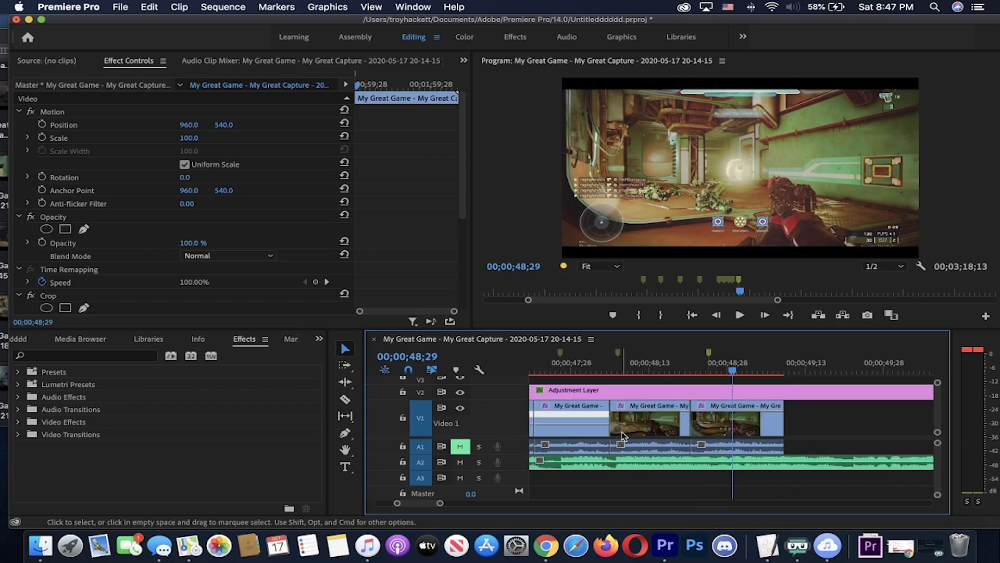
pyautogui.click(621, 411)
pyautogui.moveTo(672, 444)
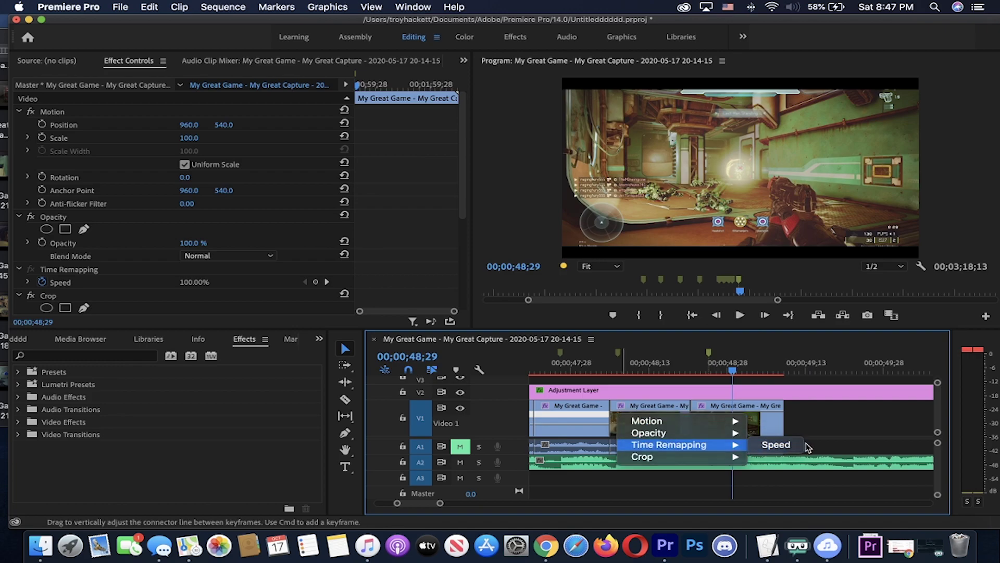
pyautogui.click(776, 444)
pyautogui.click(622, 407)
pyautogui.click(776, 445)
pyautogui.click(702, 405)
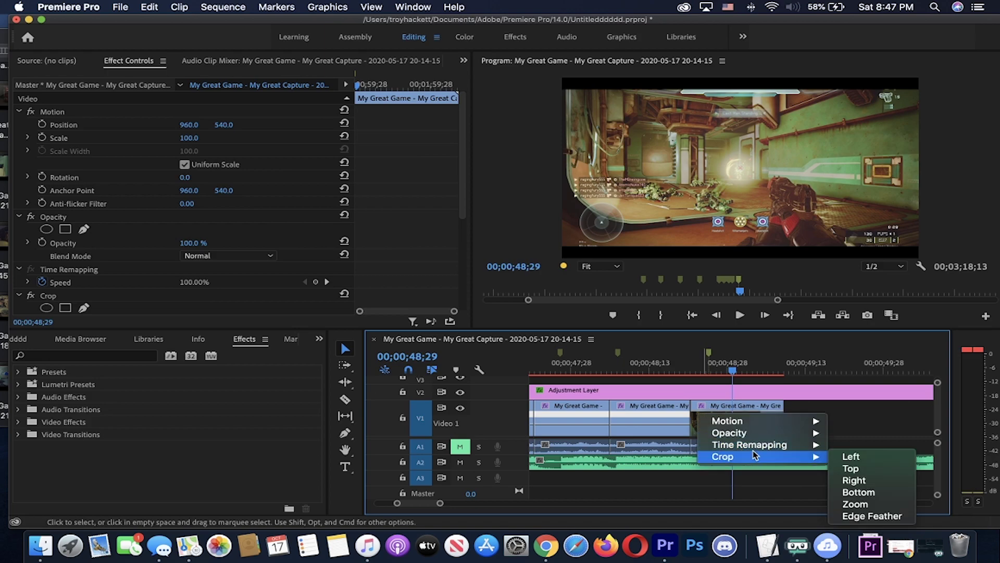
pyautogui.moveTo(789, 447)
pyautogui.click(832, 445)
pyautogui.click(833, 424)
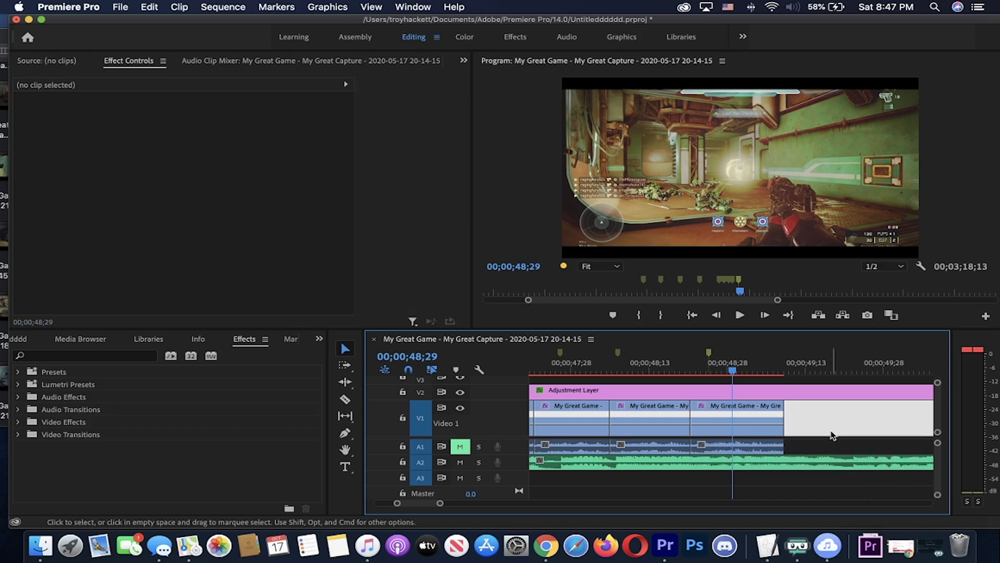
# Display the Time Remapping Speed line on the long remaining gameplay clip after the gap
pyautogui.press('-')
pyautogui.moveTo(812, 373); pyautogui.dragTo(810, 373)
pyautogui.press('=')
pyautogui.press('=')
pyautogui.press('=')
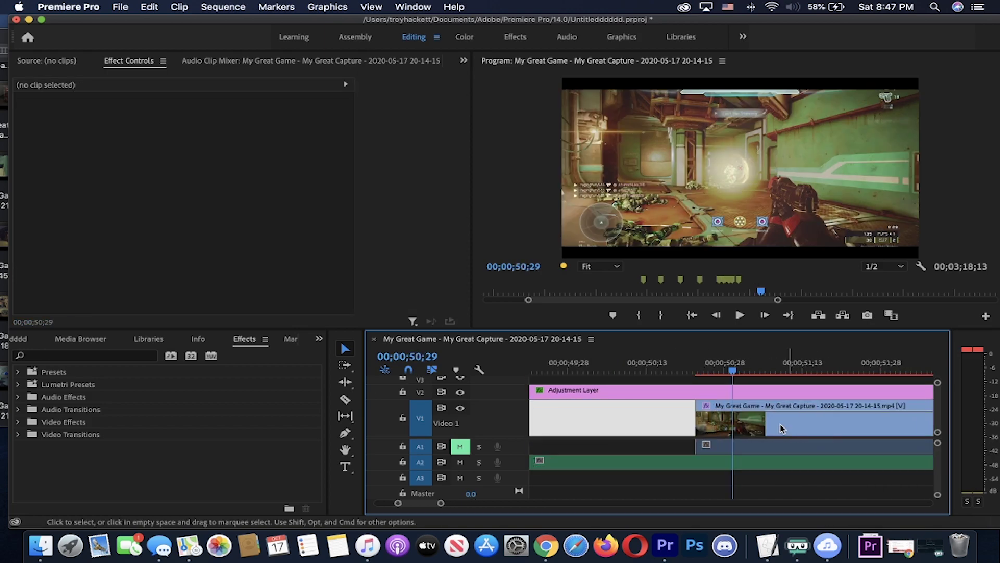
pyautogui.click(670, 406)
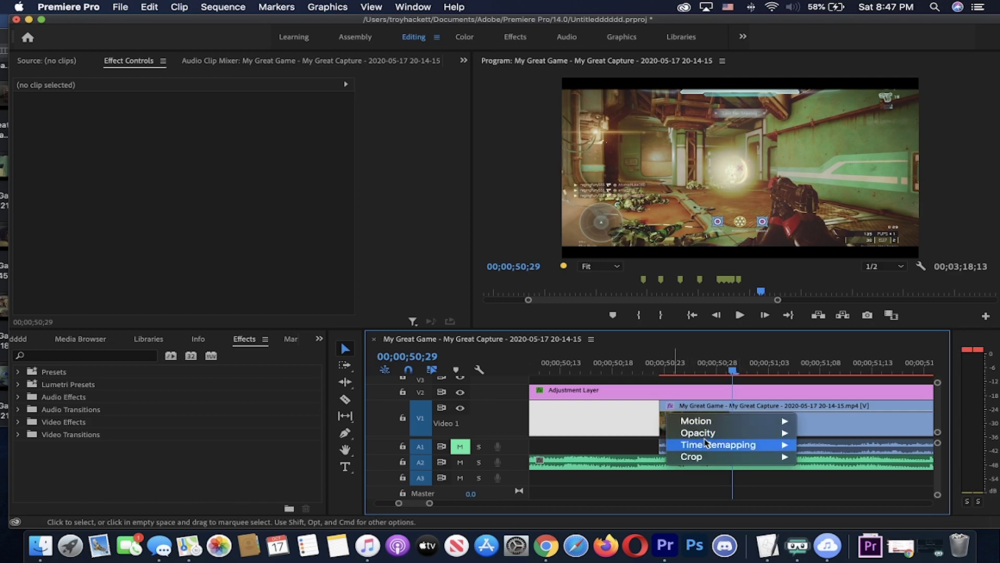
pyautogui.click(828, 446)
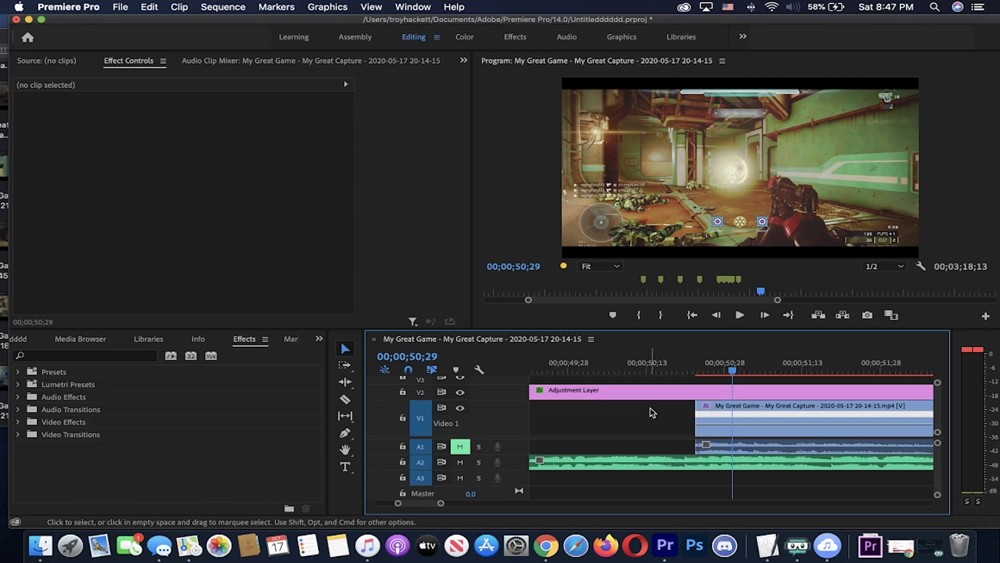
# Place the playhead on the beat marker at 00;00;47;12 within the first short clip
pyautogui.press('-')
pyautogui.press('-')
pyautogui.press('-')
pyautogui.press('-')
pyautogui.click(666, 372)
pyautogui.press('=')
pyautogui.press('=')
pyautogui.press('=')
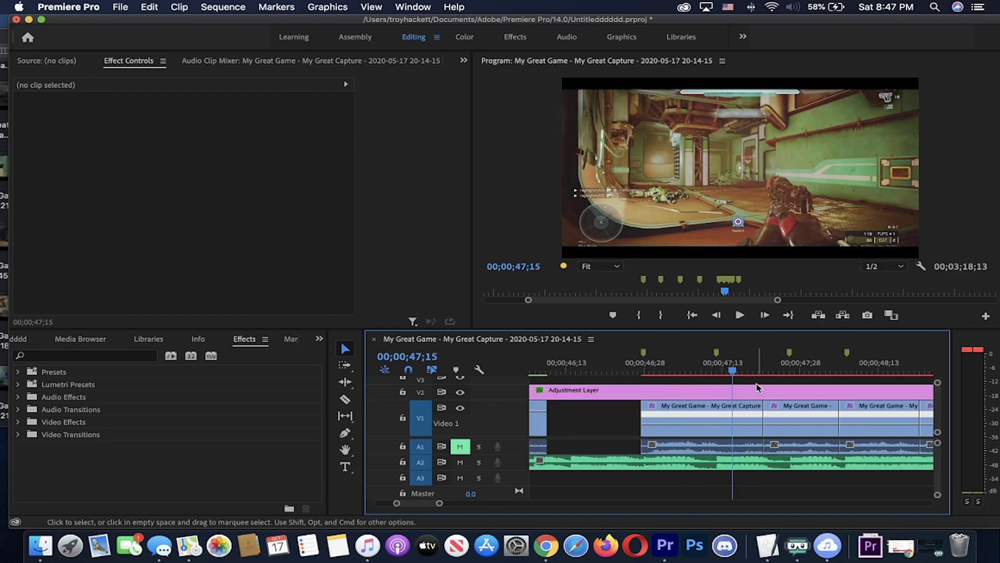
pyautogui.click(718, 372)
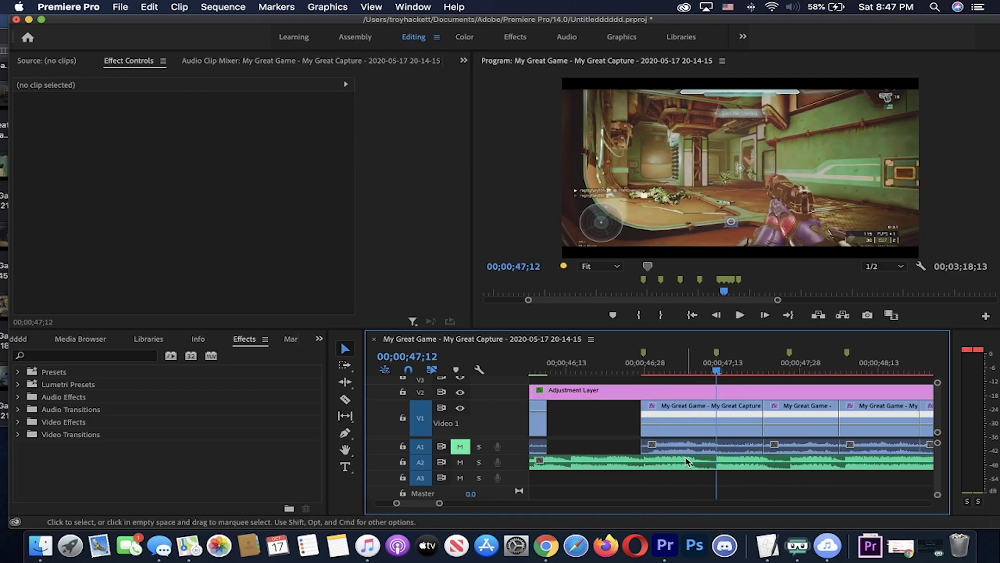
pyautogui.press('=')
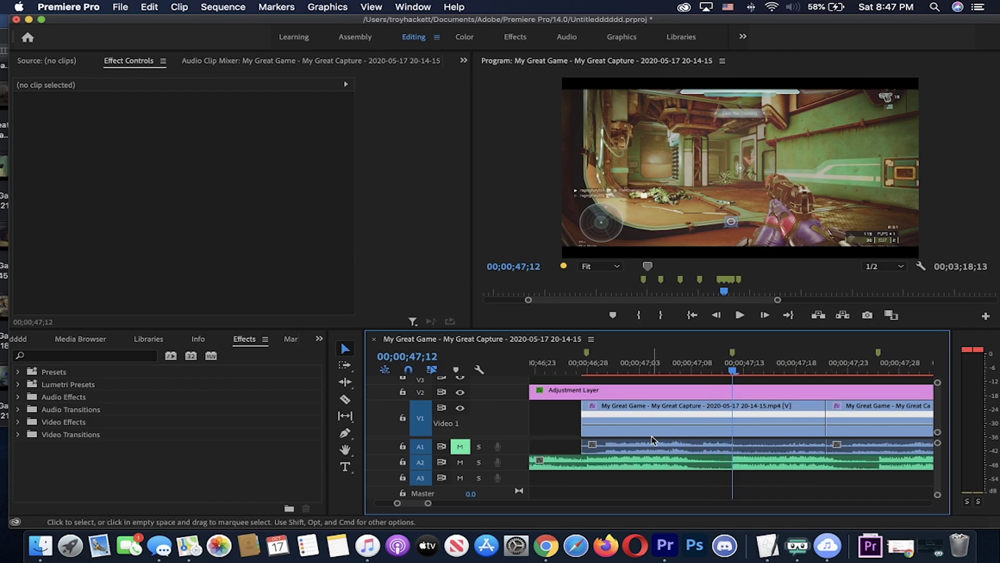
# Add a speed keyframe at about 00;00;47;04 in the first short clip, raise the speed after it to 307%, and spread it into a ramp
pyautogui.keyDown('super'); pyautogui.click(649, 426); pyautogui.keyUp('super')
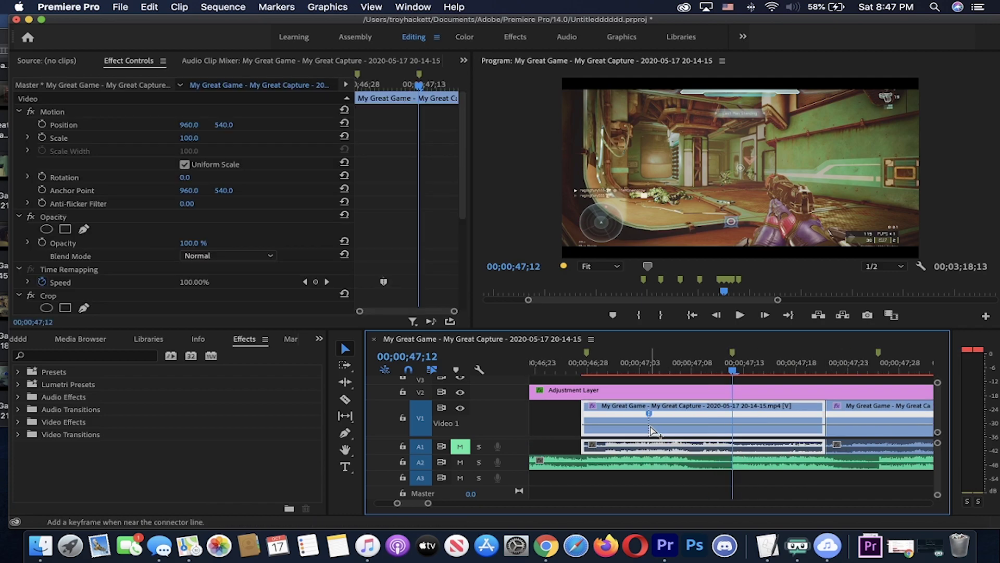
pyautogui.moveTo(732, 426); pyautogui.dragTo(735, 298)
pyautogui.press('-')
pyautogui.press('=')
pyautogui.moveTo(656, 416); pyautogui.dragTo(712, 416)
pyautogui.press('=')
pyautogui.press('-')
pyautogui.press('-')
pyautogui.press('-')
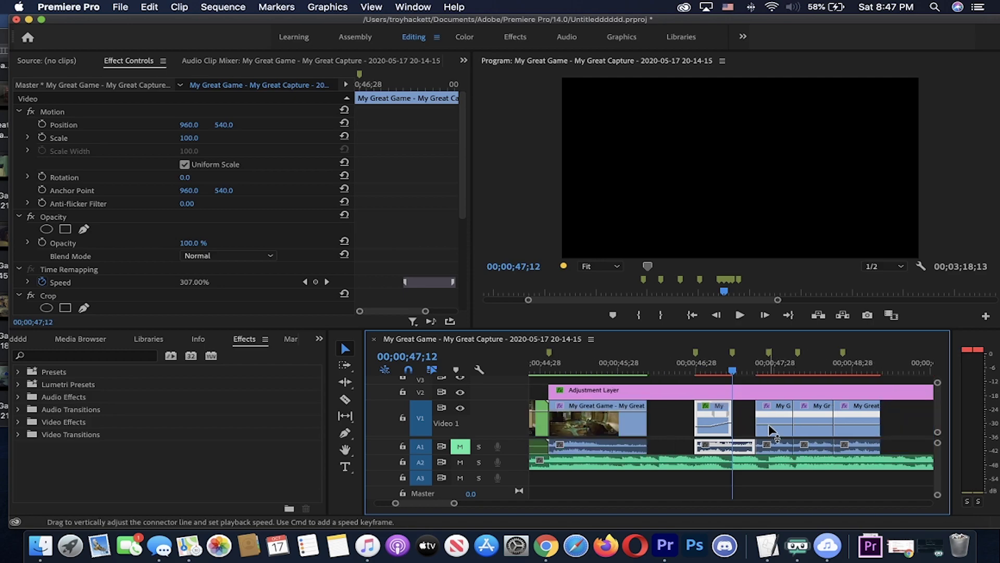
# Move the second short clip earlier so it starts where the first clip ends, at 00;00;47;12
pyautogui.press('=')
pyautogui.moveTo(815, 416); pyautogui.dragTo(776, 417)
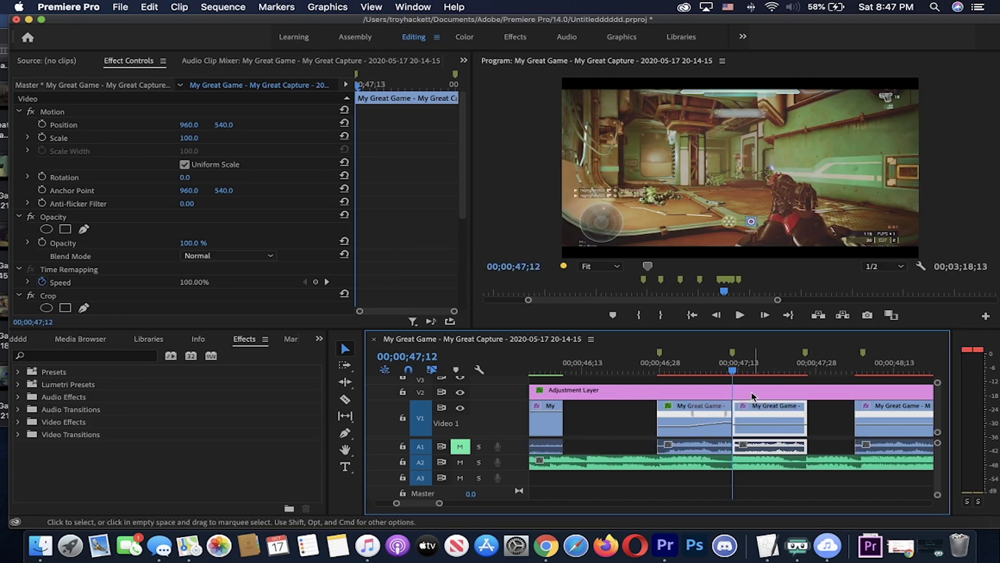
pyautogui.press('=')
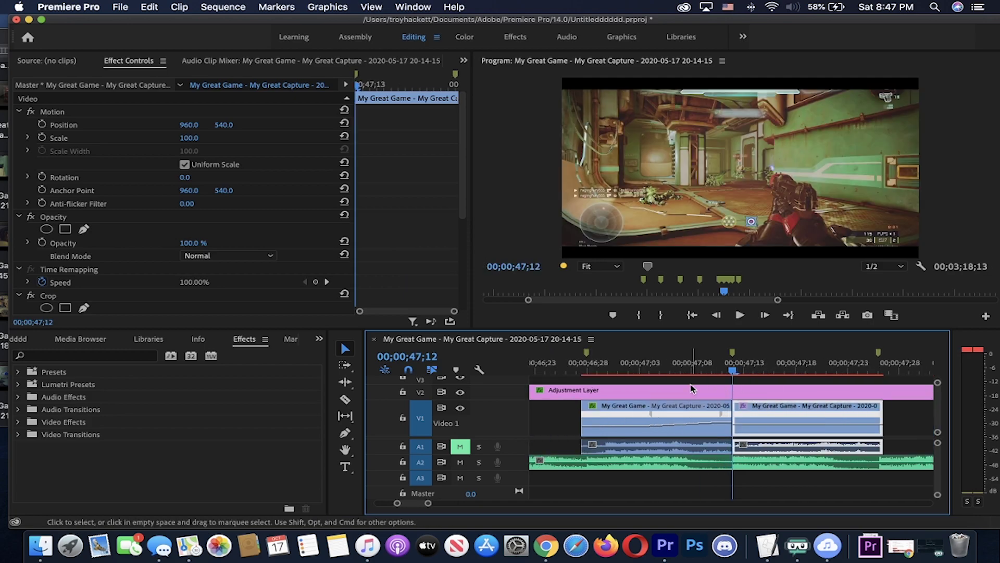
# Try to add a speed keyframe at 00;00;47;19 in the second clip, slow the section after it to 70%, and ramp the change
pyautogui.click(806, 371)
pyautogui.press('-')
pyautogui.press('=')
pyautogui.press('-')
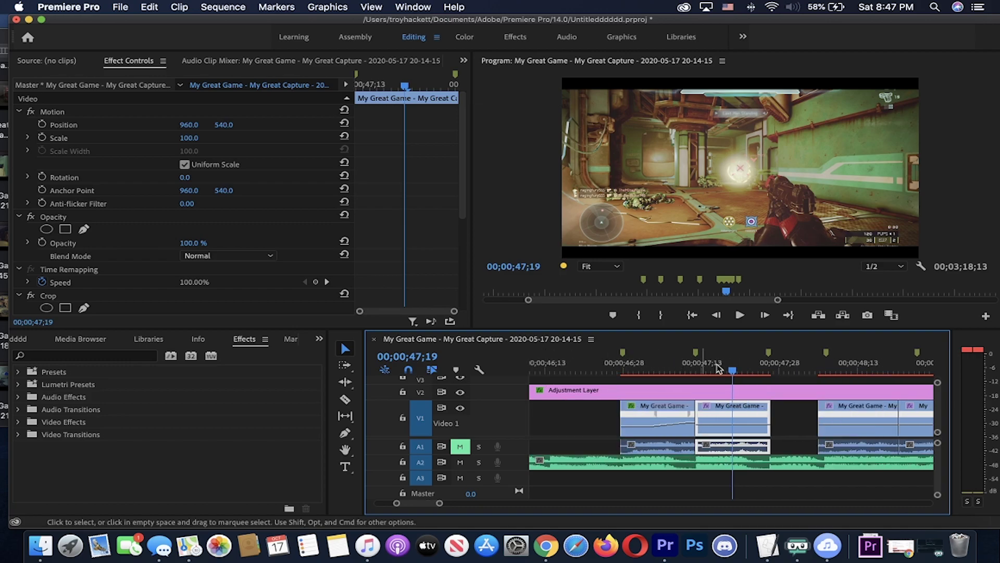
pyautogui.keyDown('super'); pyautogui.click(733, 414); pyautogui.keyUp('super')
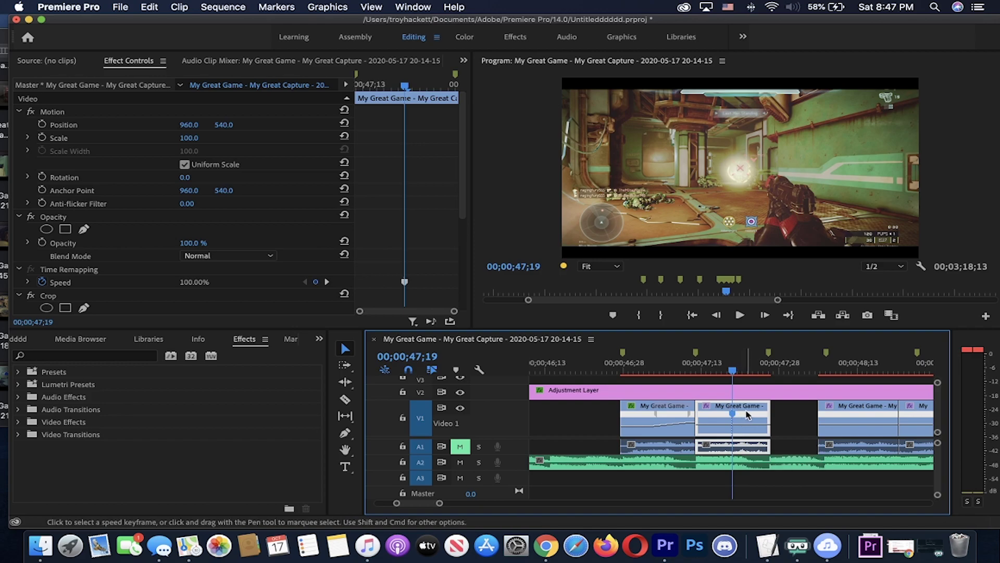
pyautogui.press('=')
pyautogui.press('=')
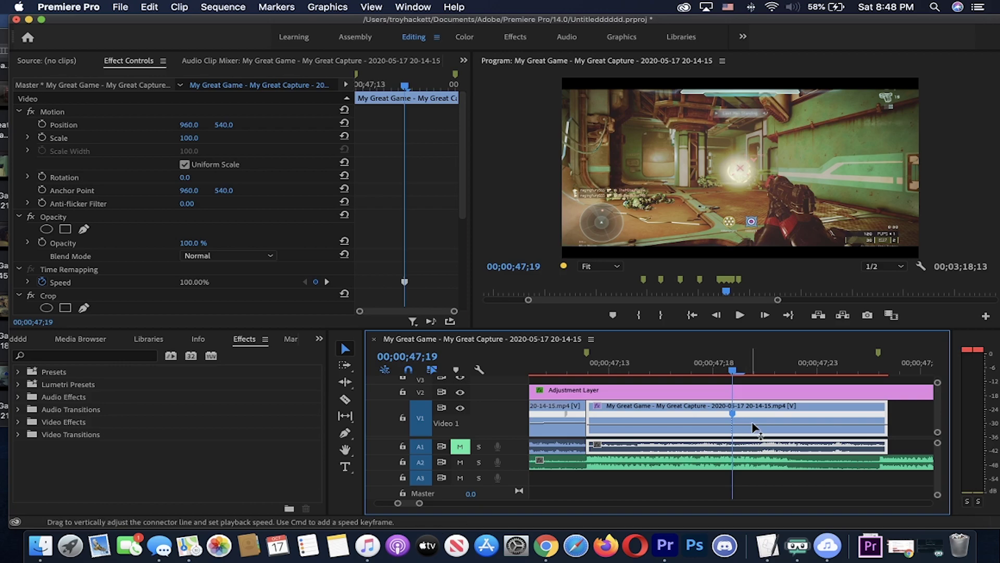
pyautogui.moveTo(766, 426); pyautogui.dragTo(768, 447)
pyautogui.press('-')
pyautogui.press('-')
pyautogui.press('=')
pyautogui.press('=')
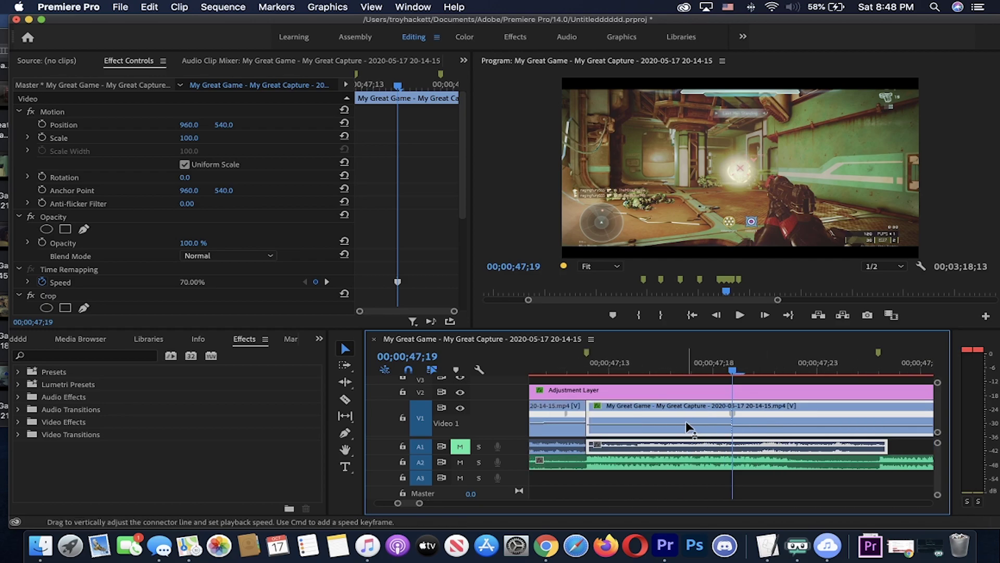
pyautogui.press('-')
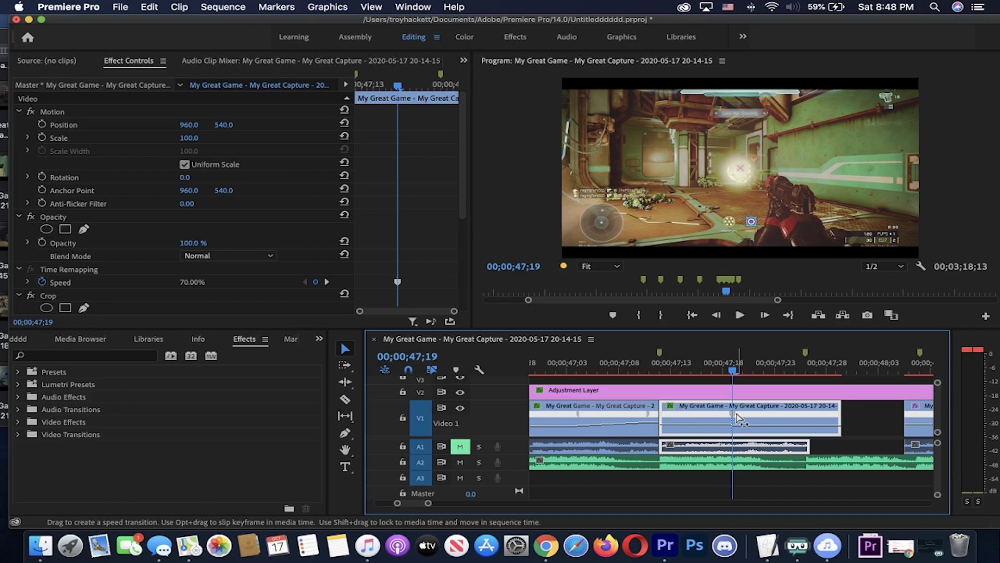
pyautogui.moveTo(737, 417); pyautogui.dragTo(800, 409)
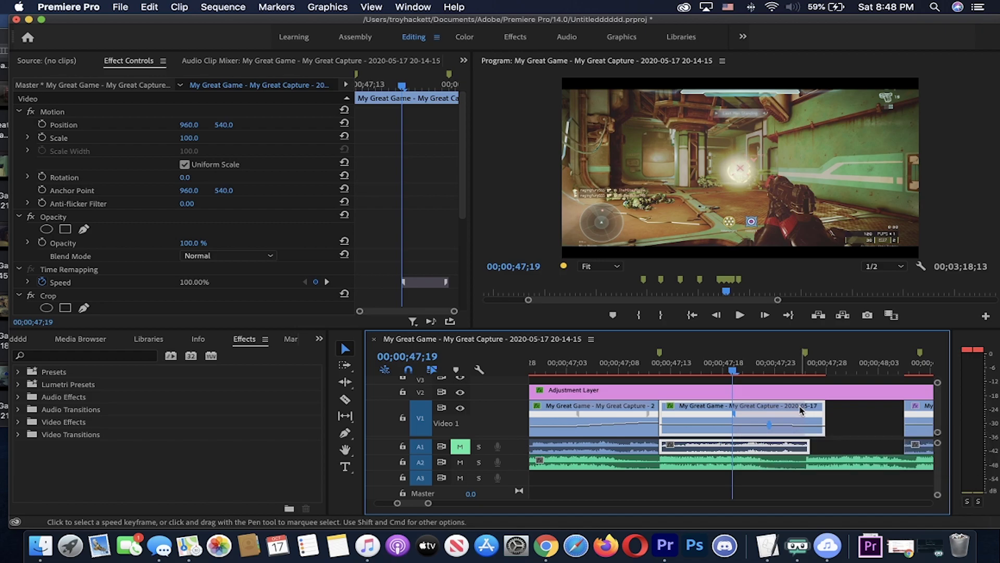
pyautogui.press('=')
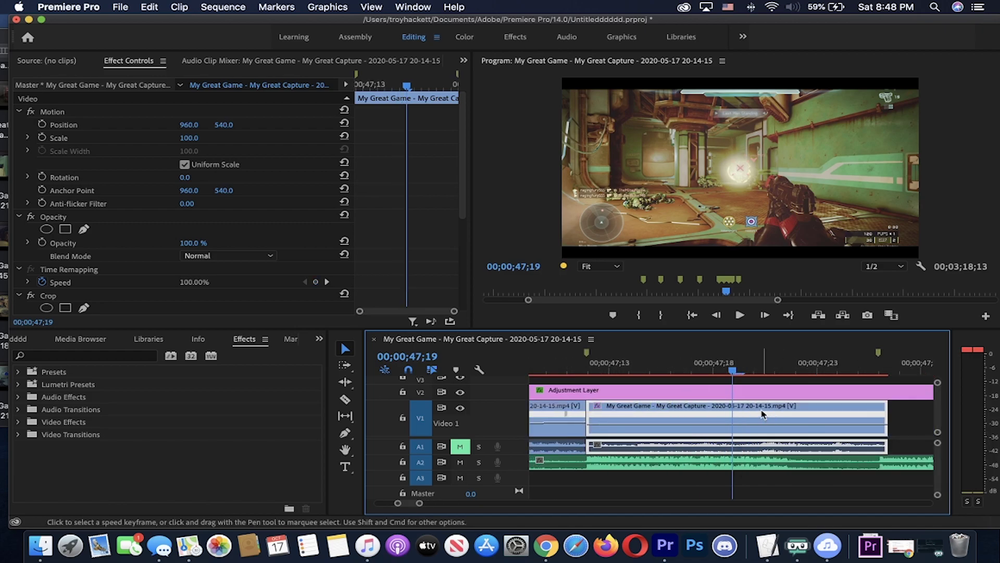
# Keyframe the second clip's speed just before 00;00;47;19, speeding up the section before it, slowing the rest to 67%, and ramping the transition
pyautogui.press('-')
pyautogui.click(807, 364)
pyautogui.press('=')
pyautogui.press('=')
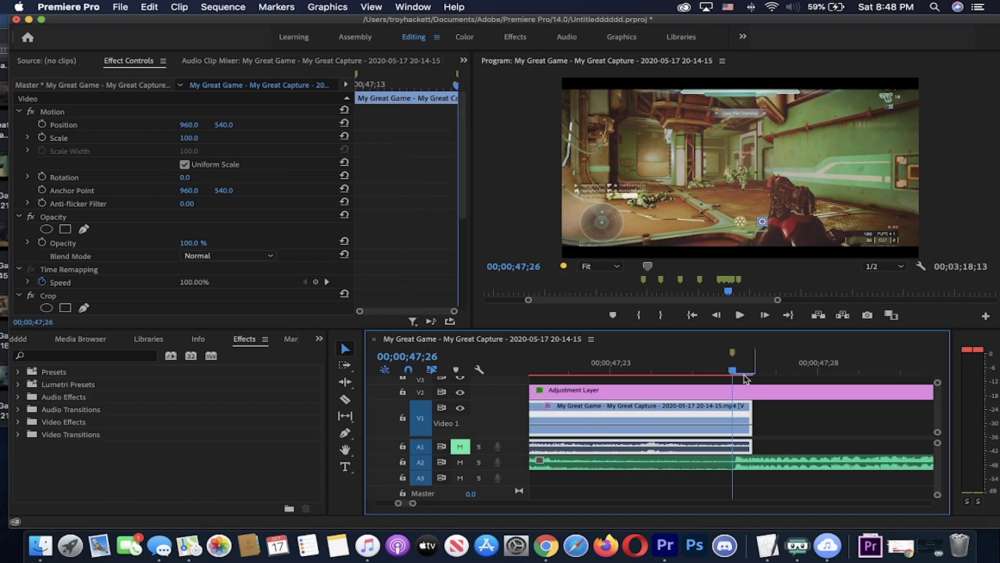
pyautogui.press('-')
pyautogui.press('-')
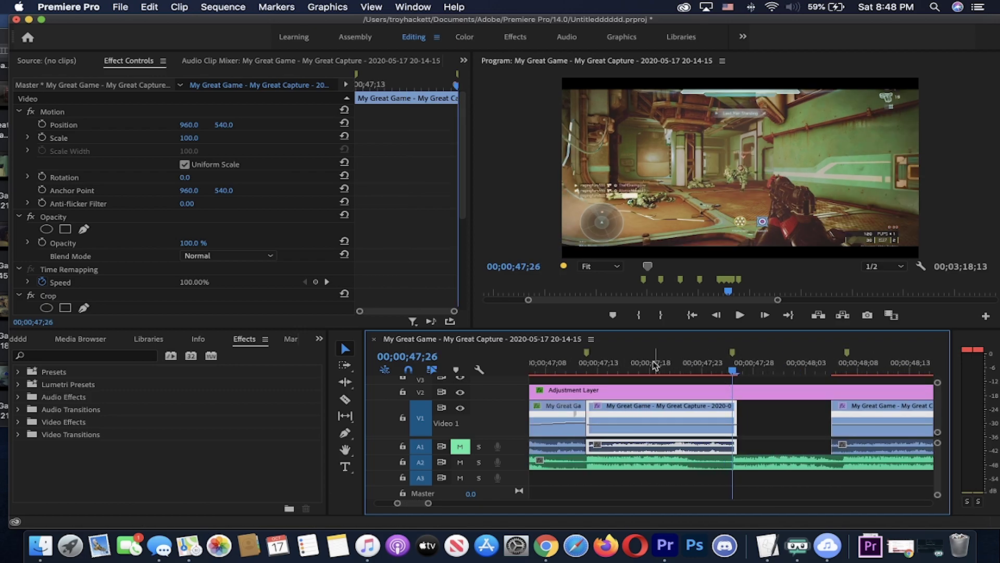
pyautogui.click(664, 365)
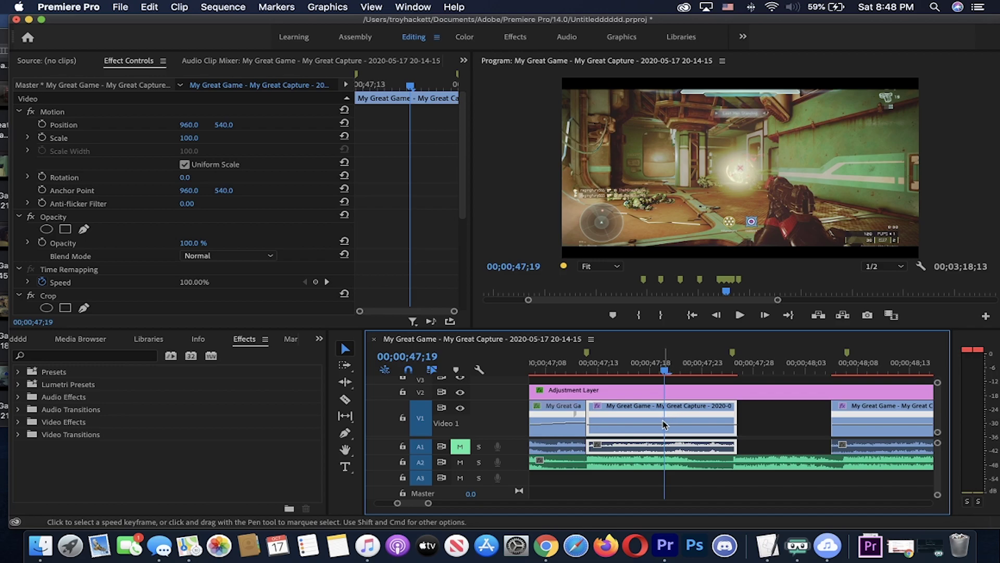
pyautogui.press('=')
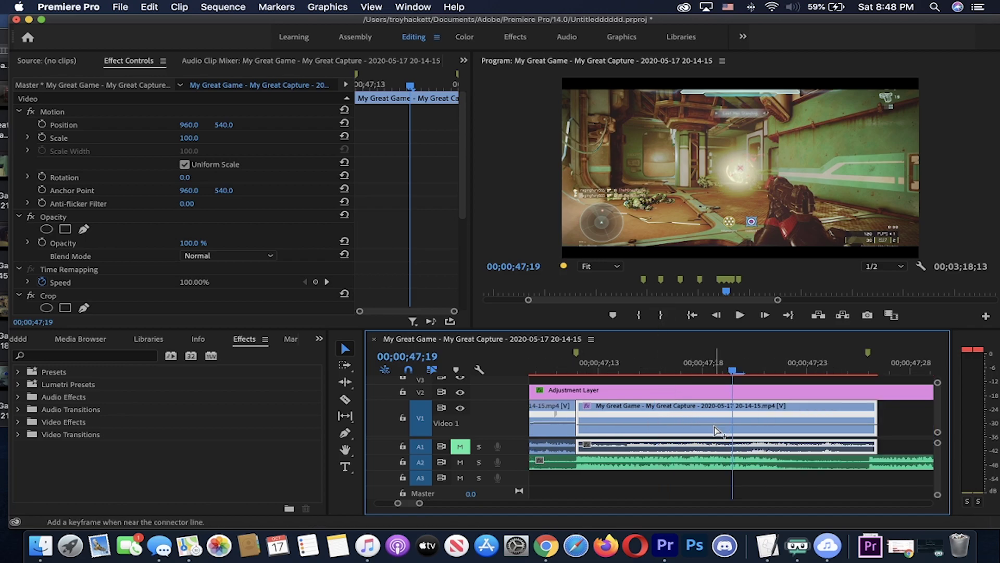
pyautogui.moveTo(647, 426); pyautogui.dragTo(649, 411)
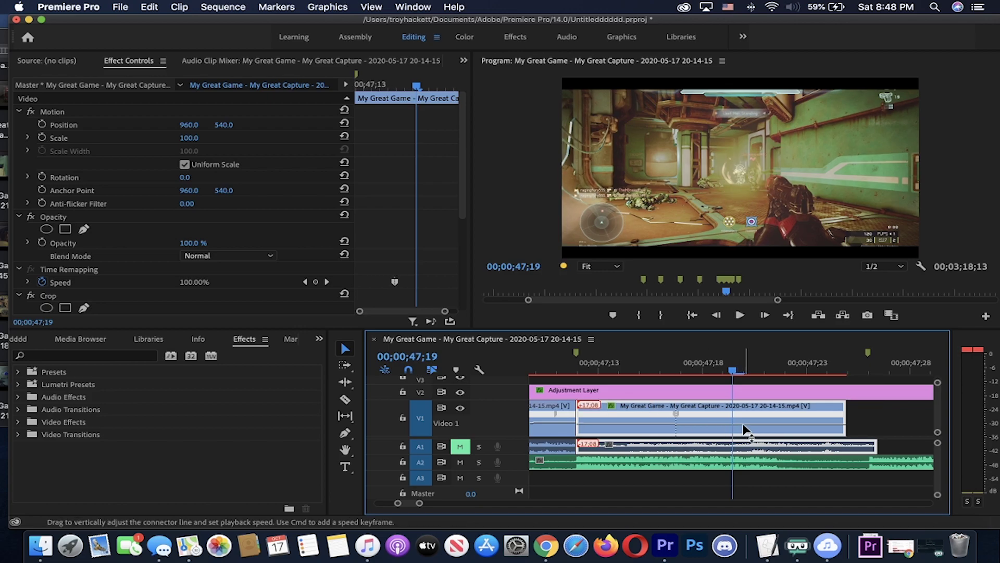
pyautogui.moveTo(747, 446); pyautogui.dragTo(747, 446)
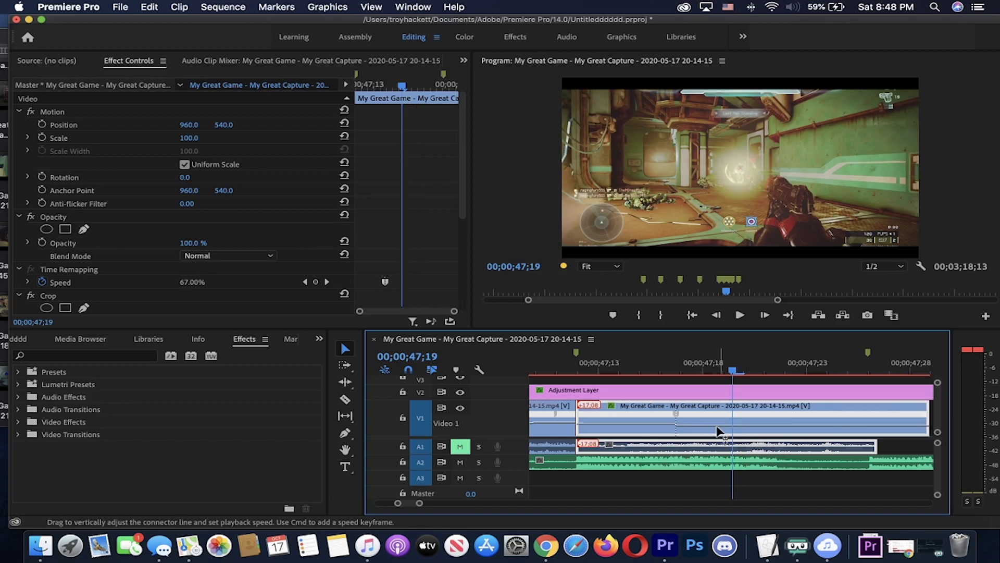
pyautogui.moveTo(679, 414); pyautogui.dragTo(816, 407)
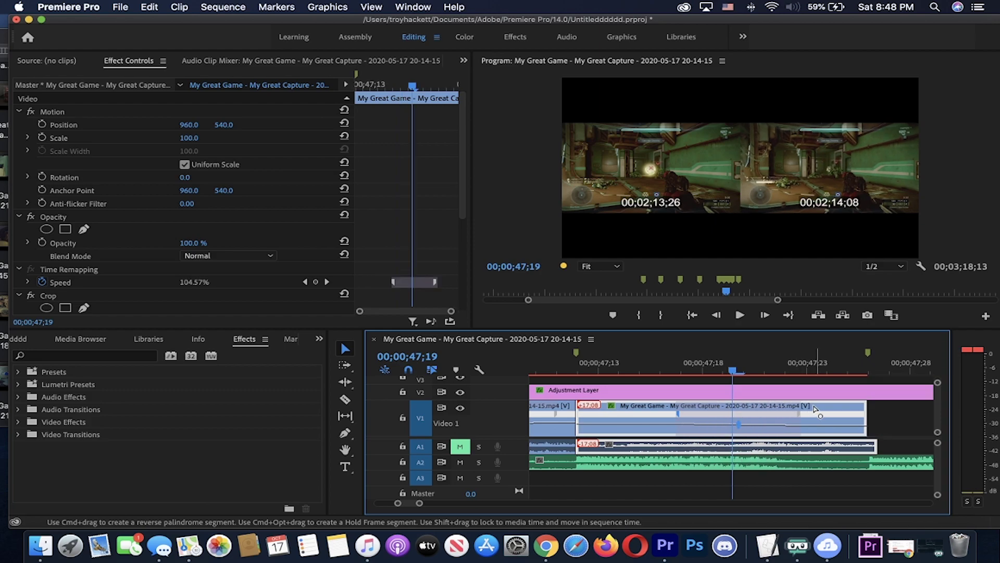
# Move the third short clip earlier so it starts directly after the second clip
pyautogui.press('-')
pyautogui.press('-')
pyautogui.press('=')
pyautogui.moveTo(909, 415); pyautogui.dragTo(821, 416)
# Add a speed keyframe at about 00;00;48;02 in the third clip, speed up the section after it, and spread it into a ramp
pyautogui.press('-')
pyautogui.press('-')
pyautogui.press('-')
pyautogui.press('=')
pyautogui.press('=')
pyautogui.click(821, 371)
pyautogui.press('=')
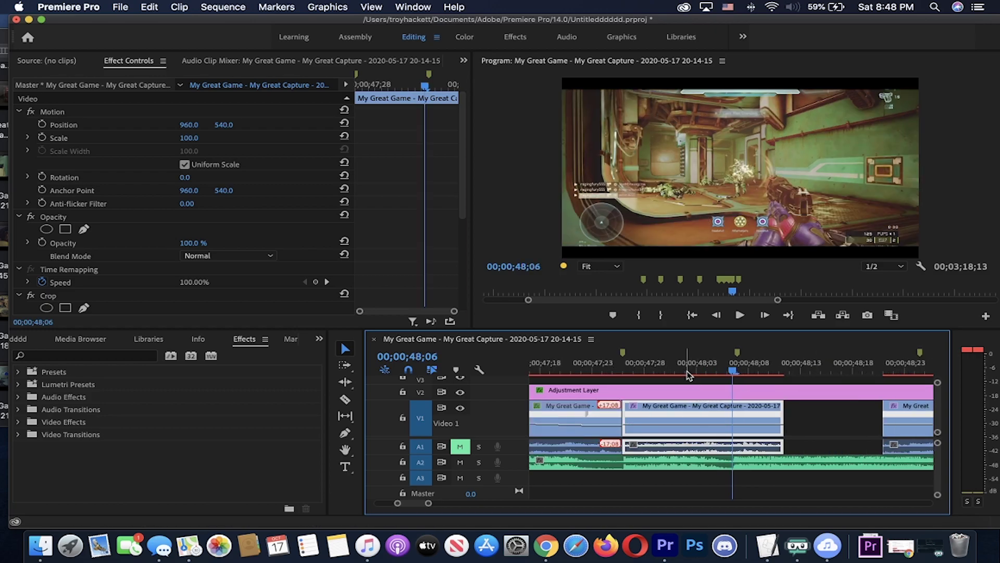
pyautogui.click(687, 364)
pyautogui.keyDown('super'); pyautogui.click(685, 427); pyautogui.keyUp('super')
pyautogui.press('=')
pyautogui.moveTo(751, 428); pyautogui.dragTo(782, 412)
# Place the playhead at 00;00;48;07 and move the fourth short clip earlier to start there, against the third clip
pyautogui.click(843, 365)
pyautogui.press('-')
pyautogui.press('-')
pyautogui.moveTo(862, 428); pyautogui.dragTo(794, 425)
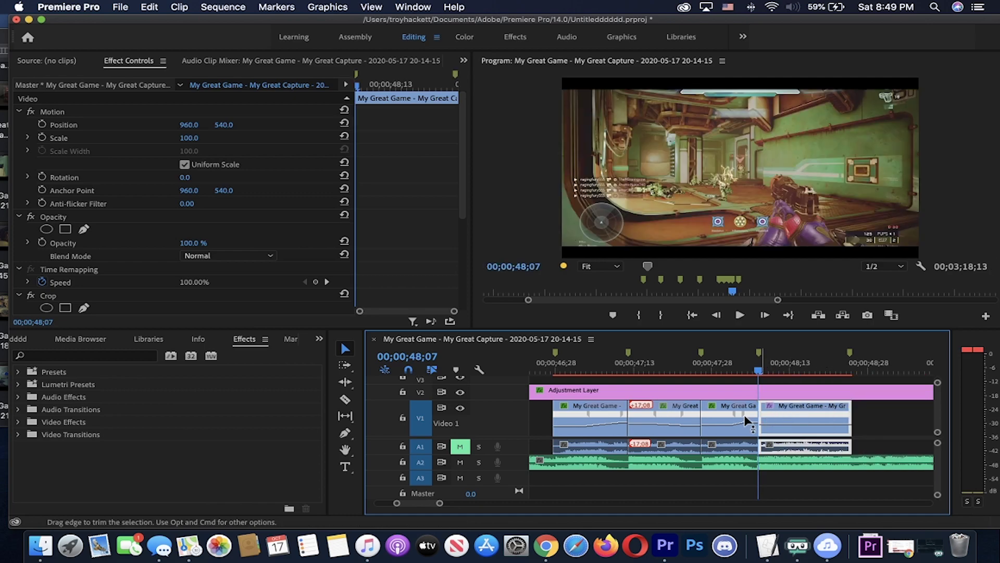
# Place the playhead on the beat marker at 00;00;48;24, near the end of the fourth short clip
pyautogui.press('=')
pyautogui.press('=')
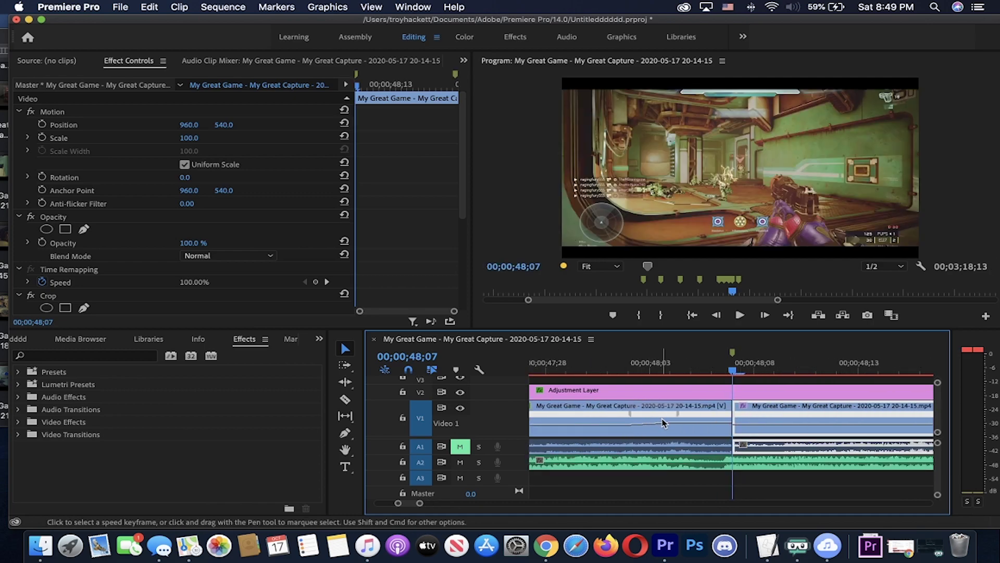
pyautogui.press('-')
pyautogui.press('-')
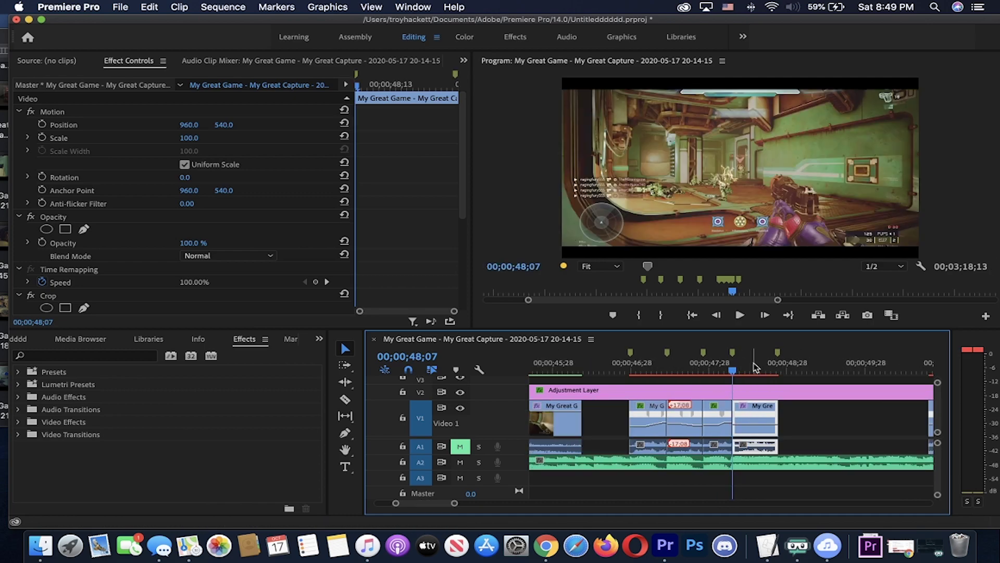
pyautogui.click(756, 367)
pyautogui.press('=')
pyautogui.click(796, 371)
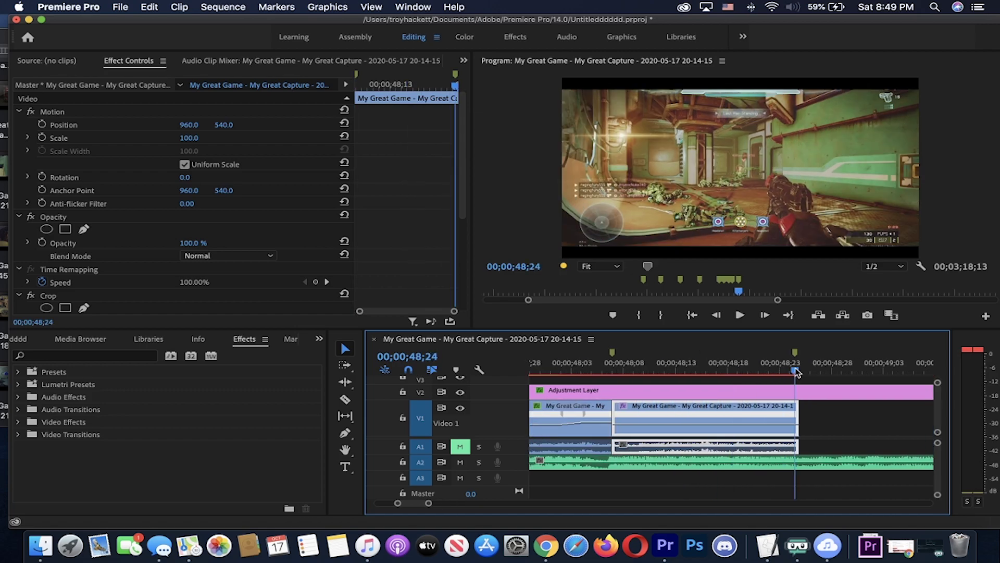
# Try moving the beat marker near the end of the fourth short clip to 00;00;49;14
pyautogui.press('-')
pyautogui.press('-')
pyautogui.press('=')
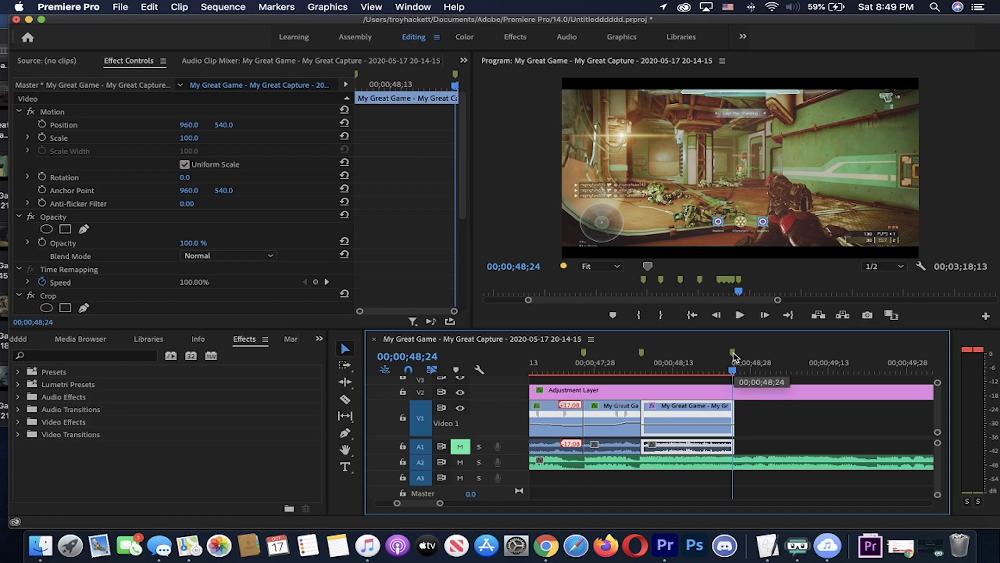
pyautogui.moveTo(734, 355); pyautogui.dragTo(834, 352)
# Try adding a speed keyframe at about 00;00;48;17 in the fourth short clip and slowing the section after it to 70%
pyautogui.click(691, 366)
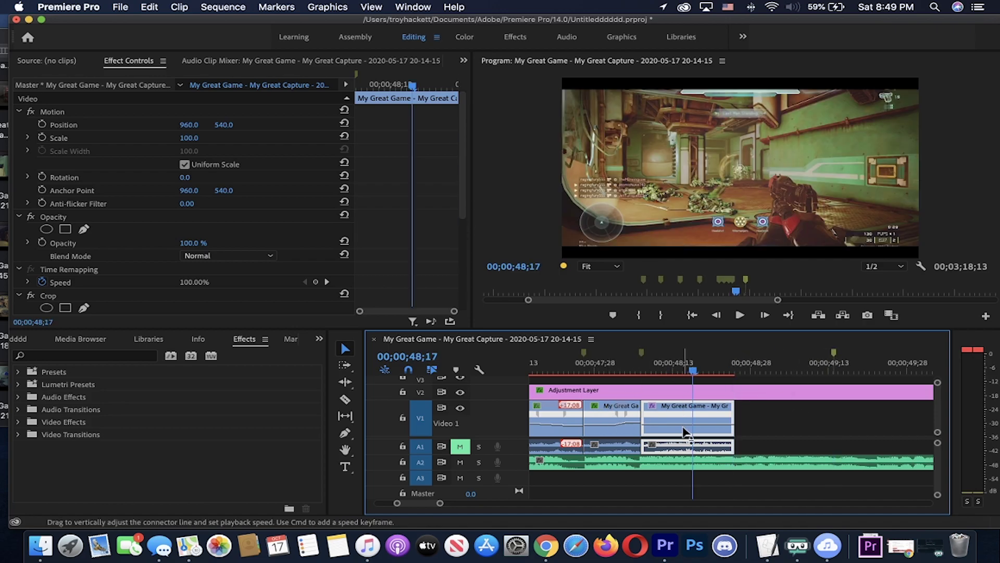
pyautogui.keyDown('super'); pyautogui.click(687, 430); pyautogui.keyUp('super')
pyautogui.moveTo(702, 426); pyautogui.dragTo(710, 418)
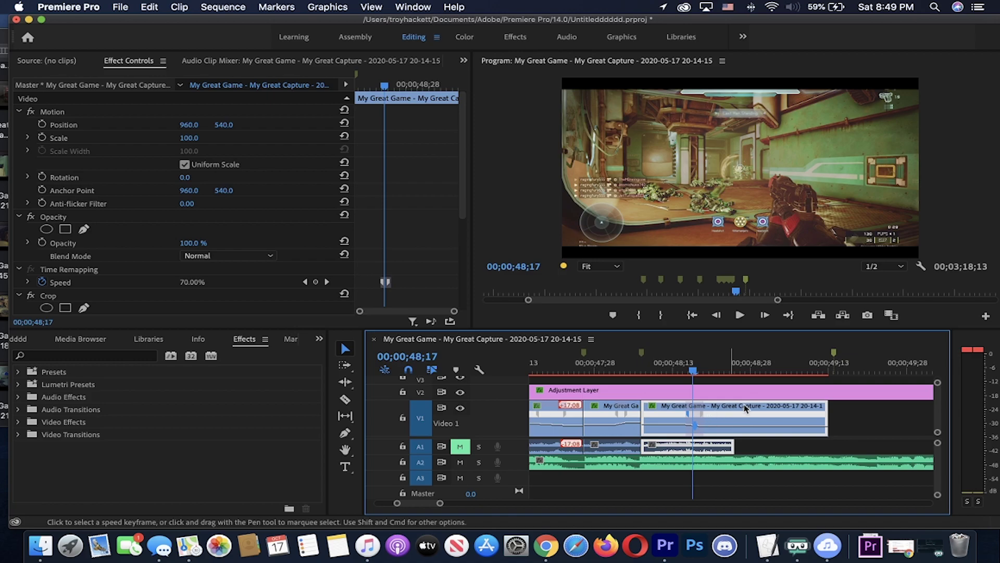
pyautogui.click(831, 370)
pyautogui.press('=')
pyautogui.press('=')
pyautogui.press('=')
pyautogui.click(765, 370)
# Undo the fourth clip's slowdown, its speed keyframe and the beat marker's move
pyautogui.press('-')
pyautogui.press('-')
pyautogui.press('-')
pyautogui.press('-')
pyautogui.press('super+z')
pyautogui.press('super+z')
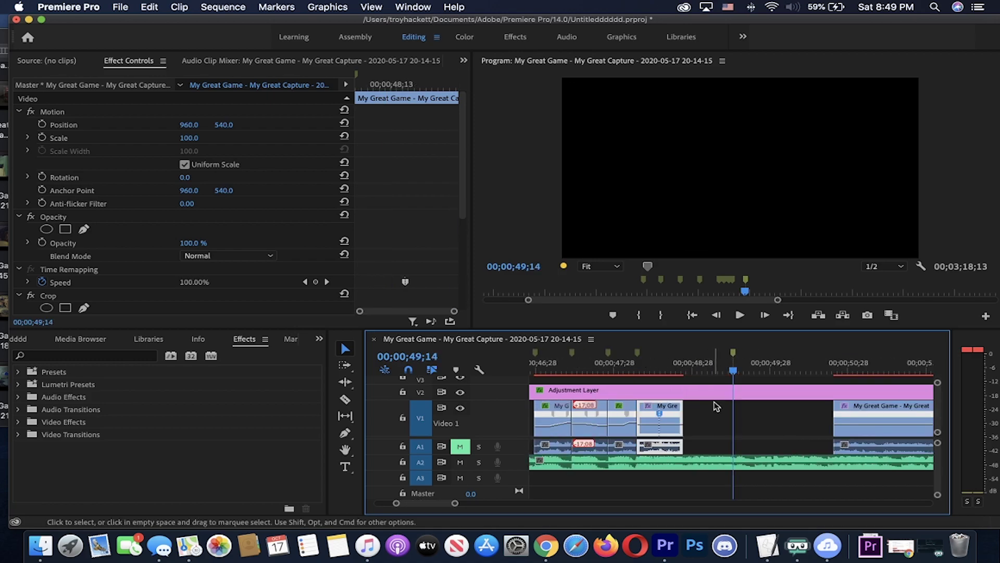
pyautogui.click(680, 368)
pyautogui.press('=')
pyautogui.press('=')
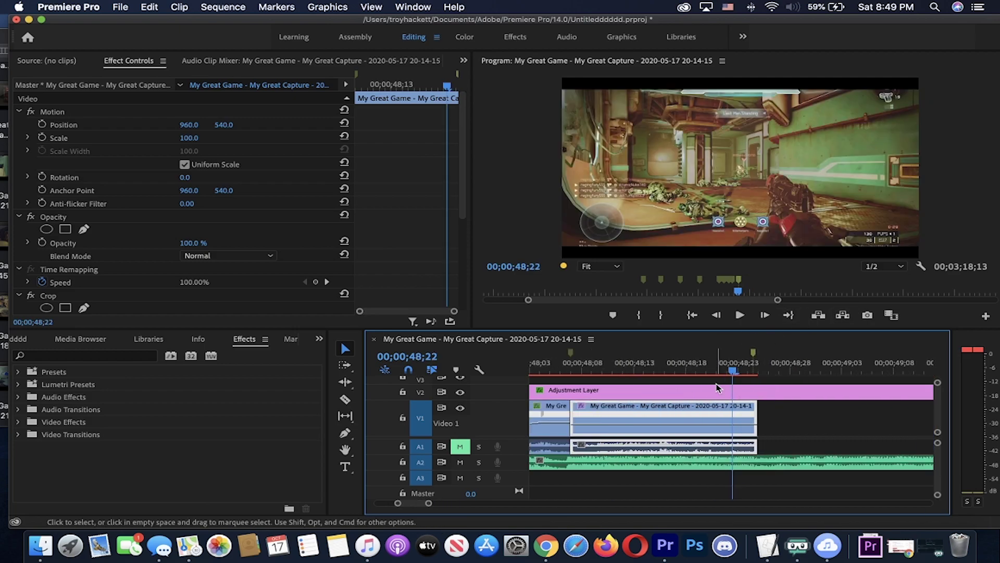
# Add a speed keyframe at 00;00;48;15 in the fourth clip, speed up the section before it, slow the section after to 71%, and spread it into a ramp
pyautogui.click(660, 368)
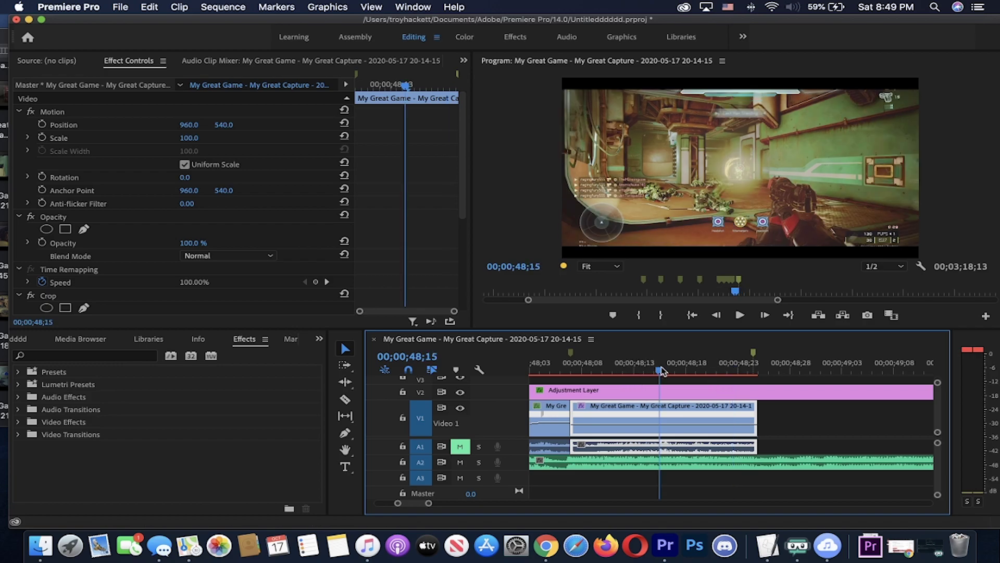
pyautogui.press('=')
pyautogui.moveTo(831, 363); pyautogui.dragTo(827, 365)
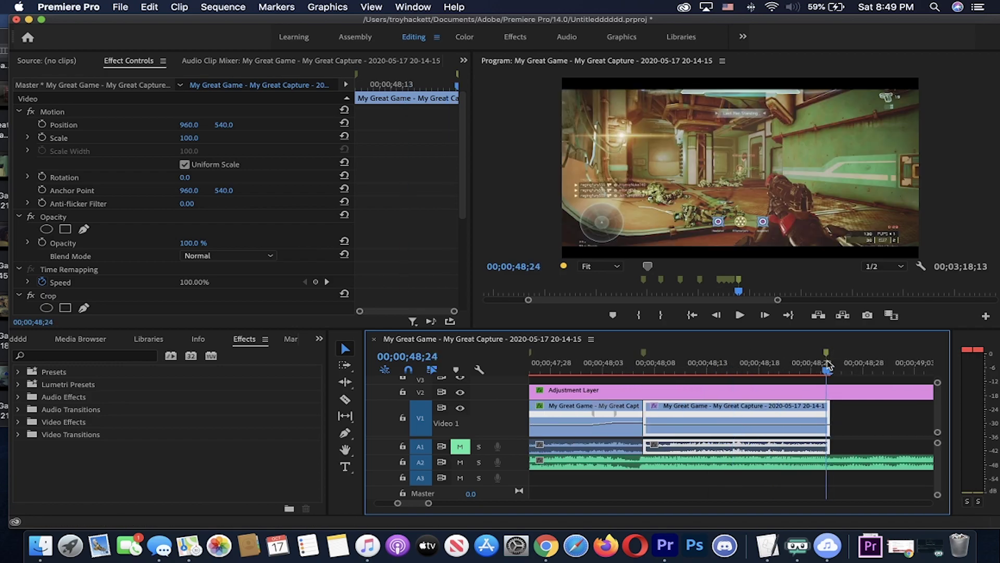
pyautogui.click(727, 368)
pyautogui.click(729, 423)
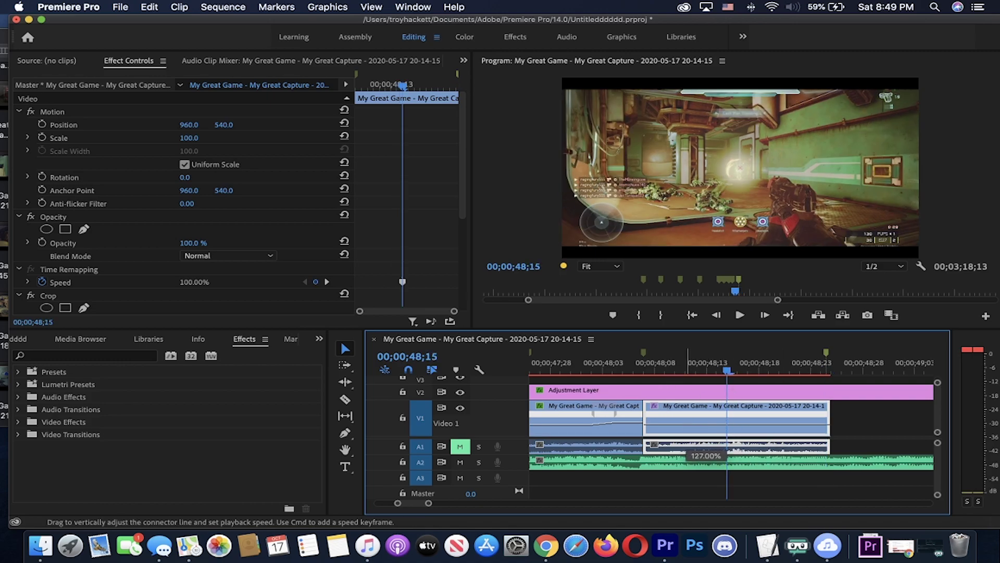
pyautogui.moveTo(693, 411); pyautogui.dragTo(764, 412)
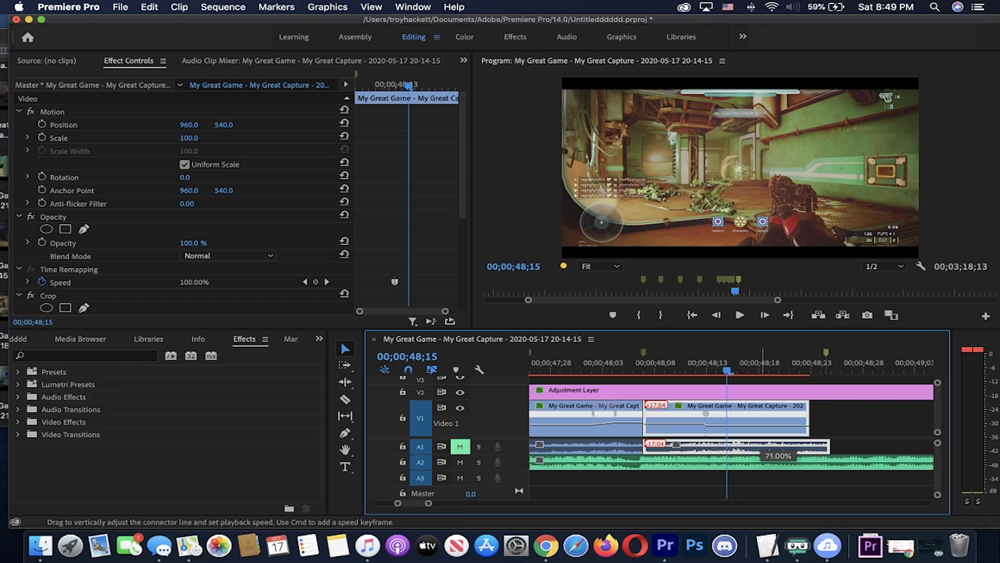
pyautogui.moveTo(764, 447); pyautogui.dragTo(764, 448)
pyautogui.moveTo(721, 416); pyautogui.dragTo(785, 415)
pyautogui.press('=')
pyautogui.click(921, 365)
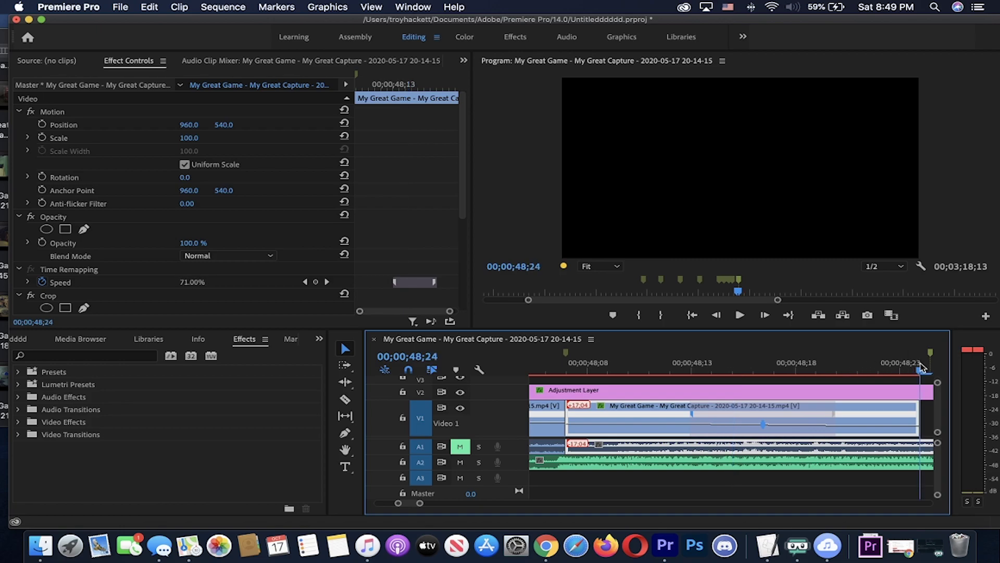
# Move the following long gameplay clip earlier to start at 00;00;48;24, directly against the fourth short clip
pyautogui.press('-')
pyautogui.moveTo(794, 425); pyautogui.dragTo(790, 417)
pyautogui.press('super+z')
pyautogui.press('-')
pyautogui.press('-')
pyautogui.press('-')
pyautogui.press('=')
pyautogui.press('=')
pyautogui.press('=')
pyautogui.press('-')
pyautogui.press('-')
pyautogui.press('-')
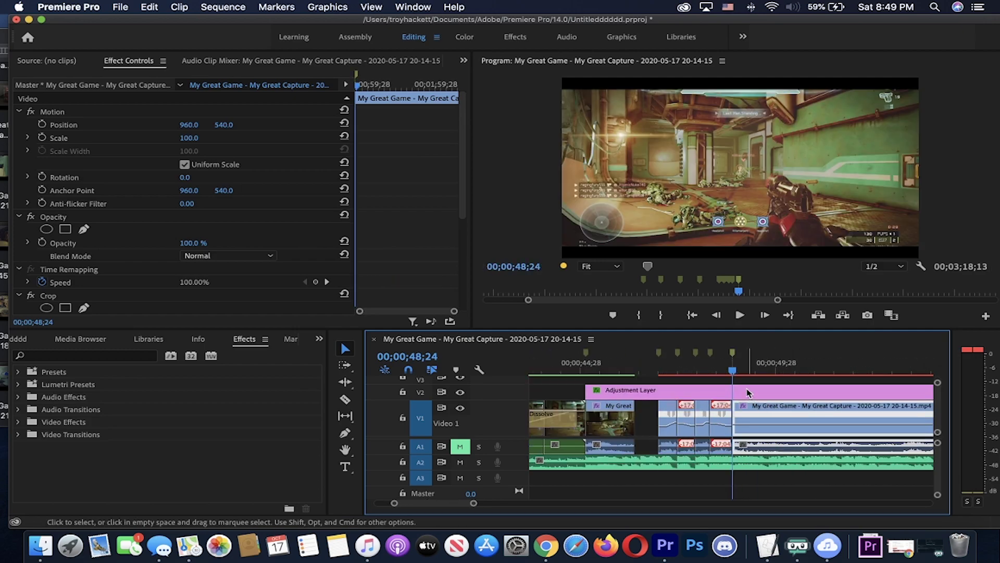
# Select the four ramped clips and the long clip after them and apply Optical Flow time interpolation at 100% speed
pyautogui.click(740, 368)
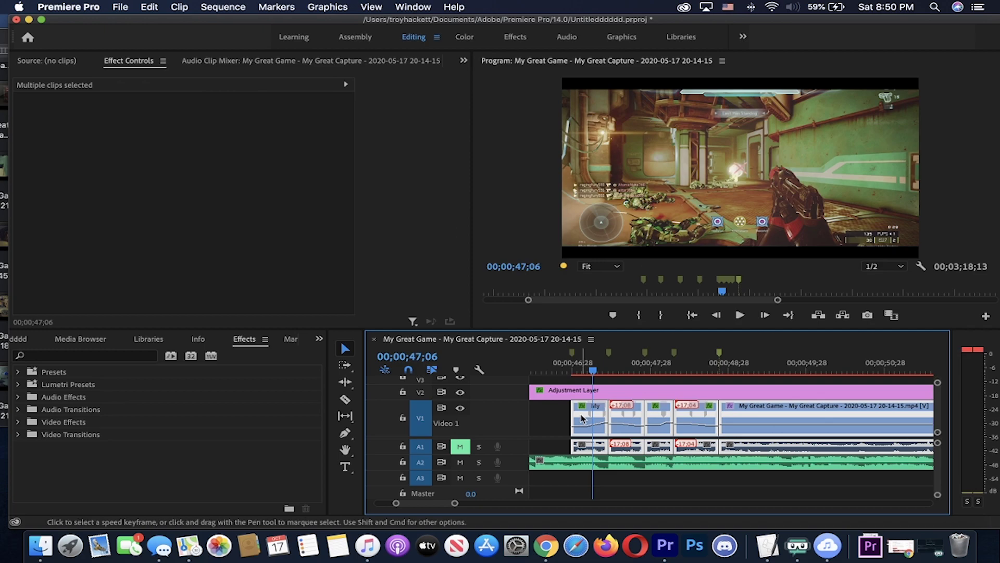
pyautogui.rightClick(582, 418)
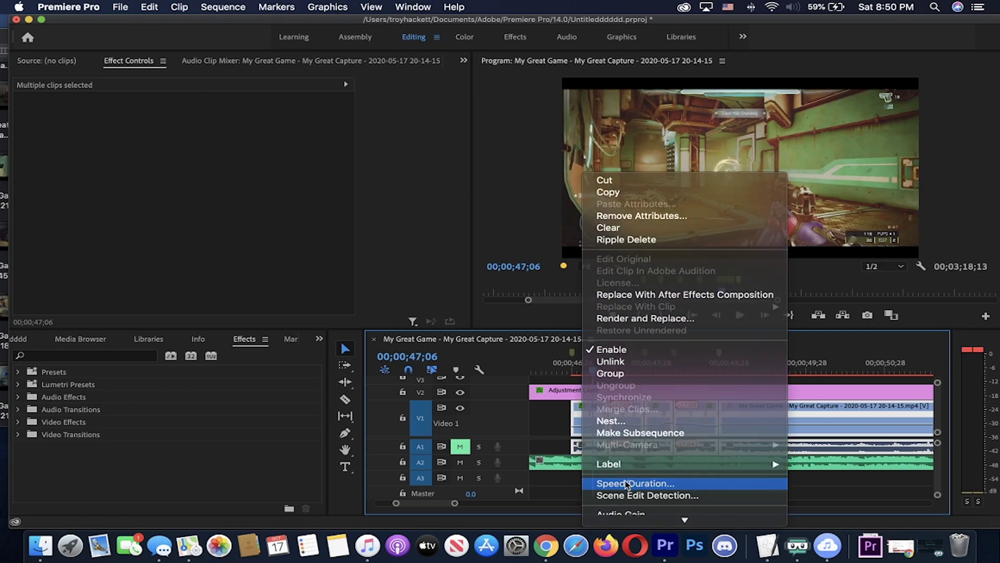
pyautogui.click(624, 484)
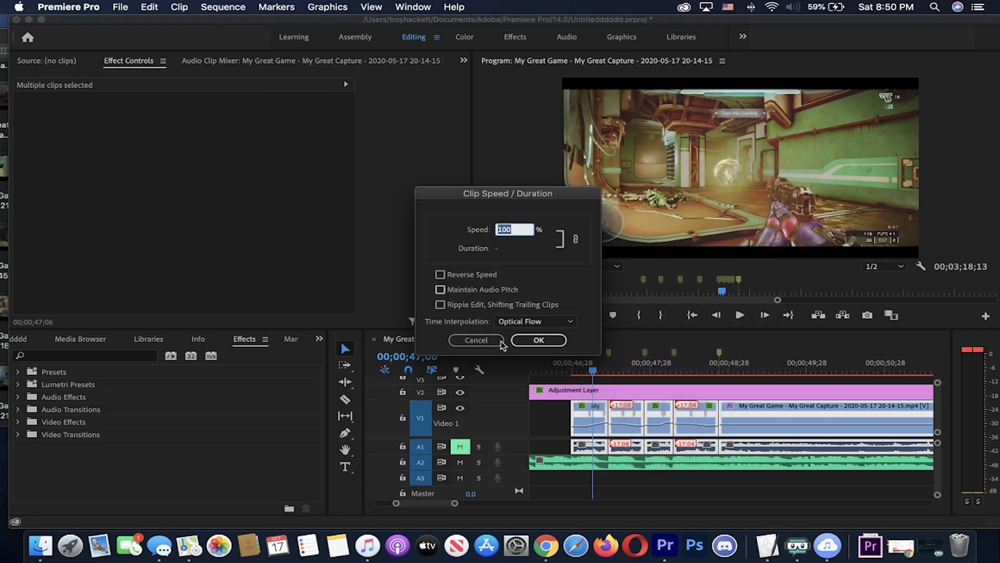
pyautogui.click(536, 340)
# Cut the long clip at 00;00;49;23 and delete the part after the cut
pyautogui.click(794, 359)
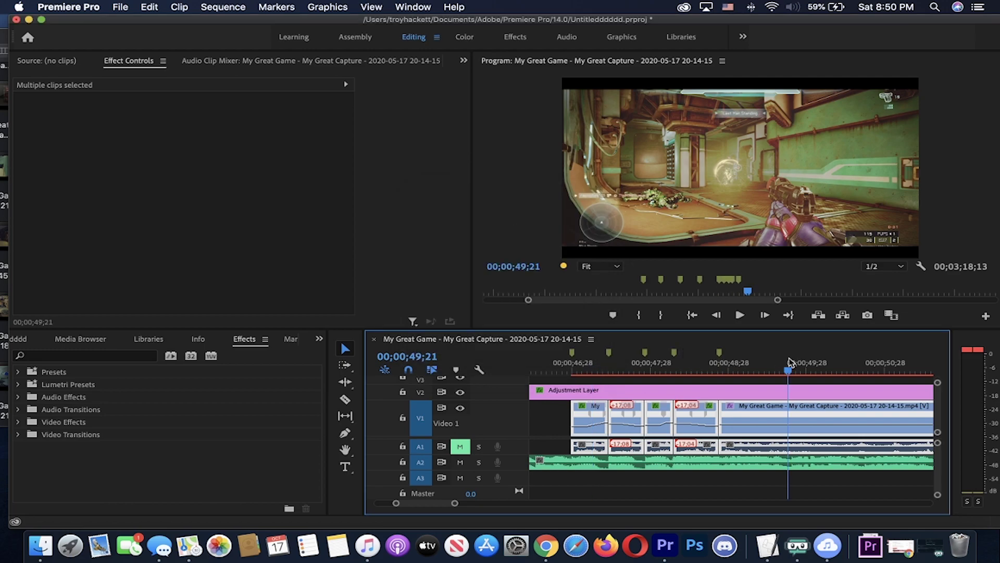
pyautogui.click(344, 400)
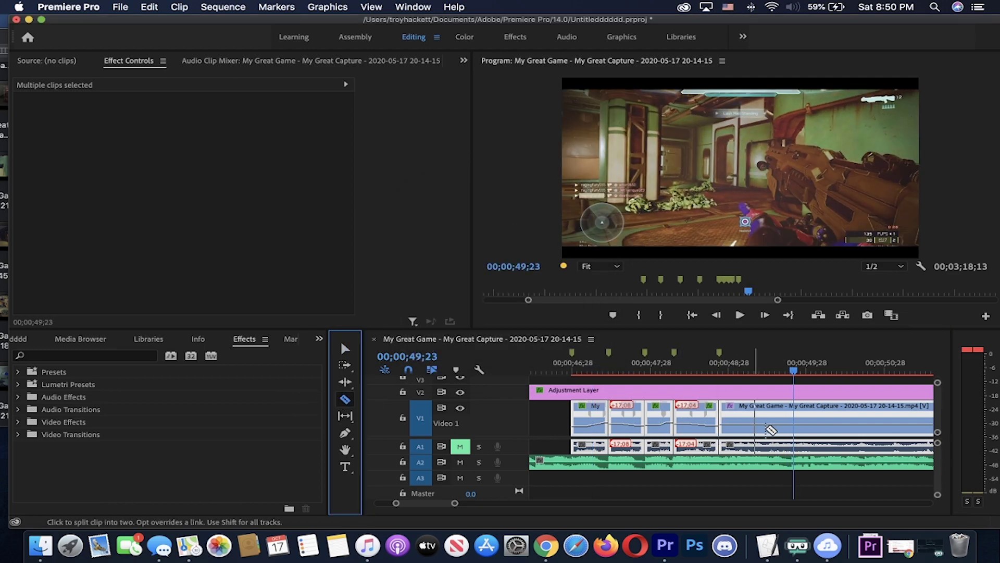
pyautogui.click(794, 417)
pyautogui.click(345, 348)
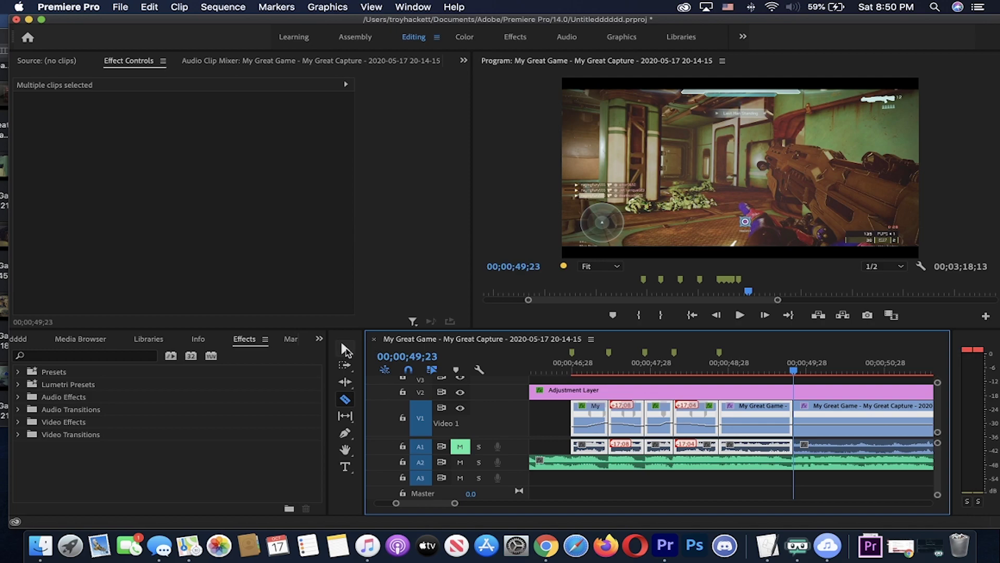
pyautogui.click(825, 413)
pyautogui.press('-')
pyautogui.press('-')
pyautogui.press('Delete')
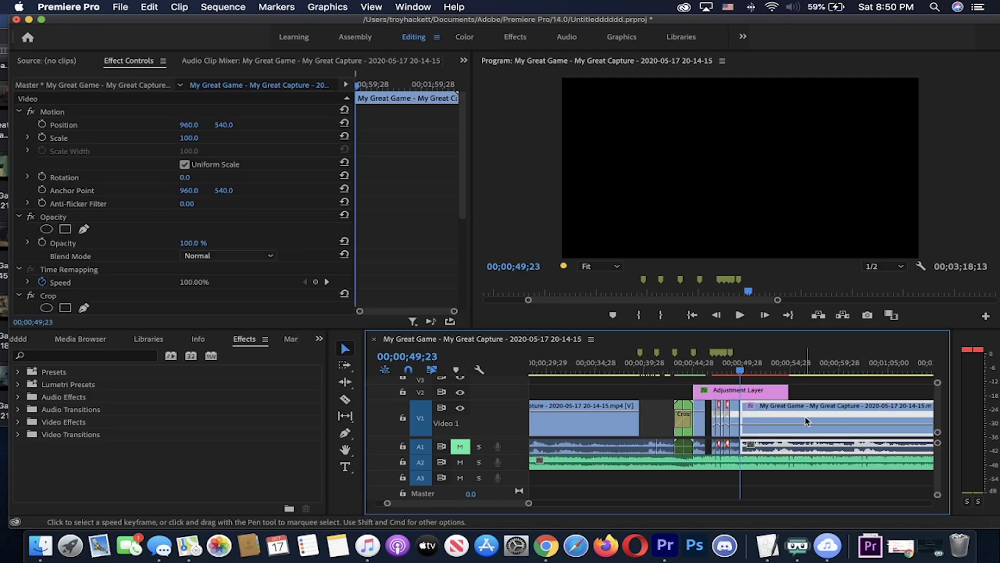
# Play back the speed-ramped clips against the music and beat markers
pyautogui.click(675, 363)
pyautogui.press('=')
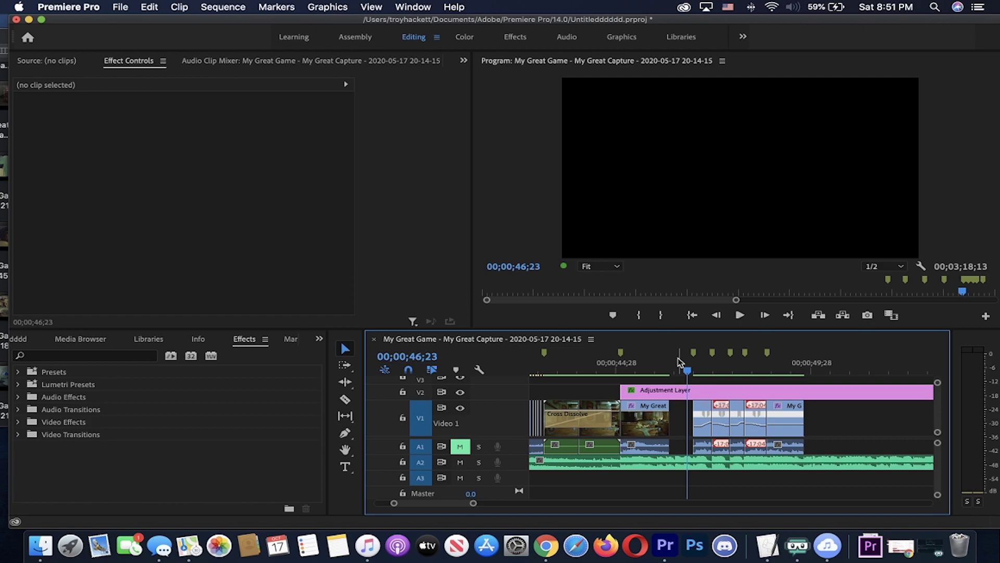
pyautogui.press('=')
pyautogui.press('=')
pyautogui.press('-')
pyautogui.press('-')
pyautogui.press('-')
pyautogui.click(729, 363)
pyautogui.click(738, 316)
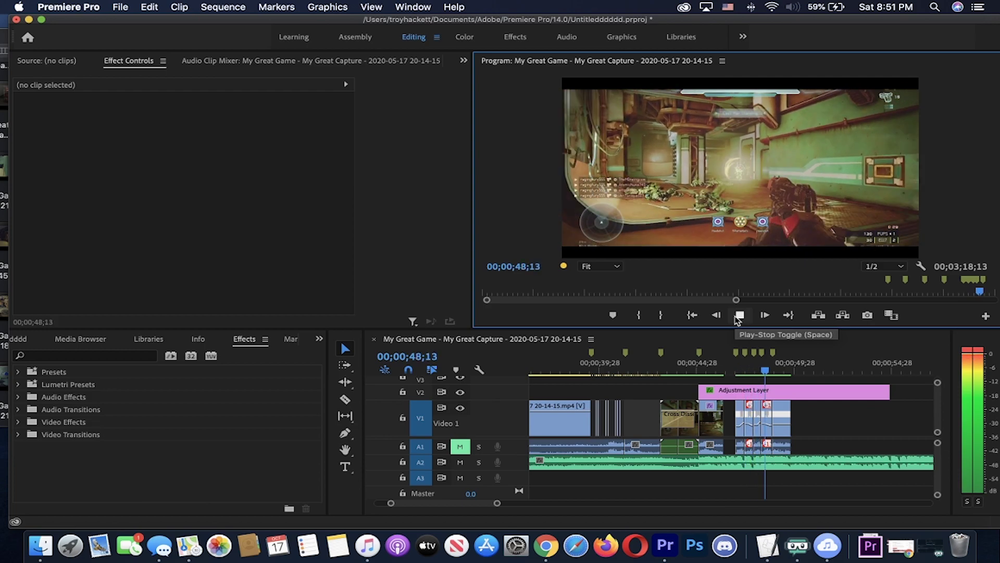
pyautogui.click(781, 363)
# Unmute audio track A1 and replay the ramped clips with the gameplay sound
pyautogui.press('=')
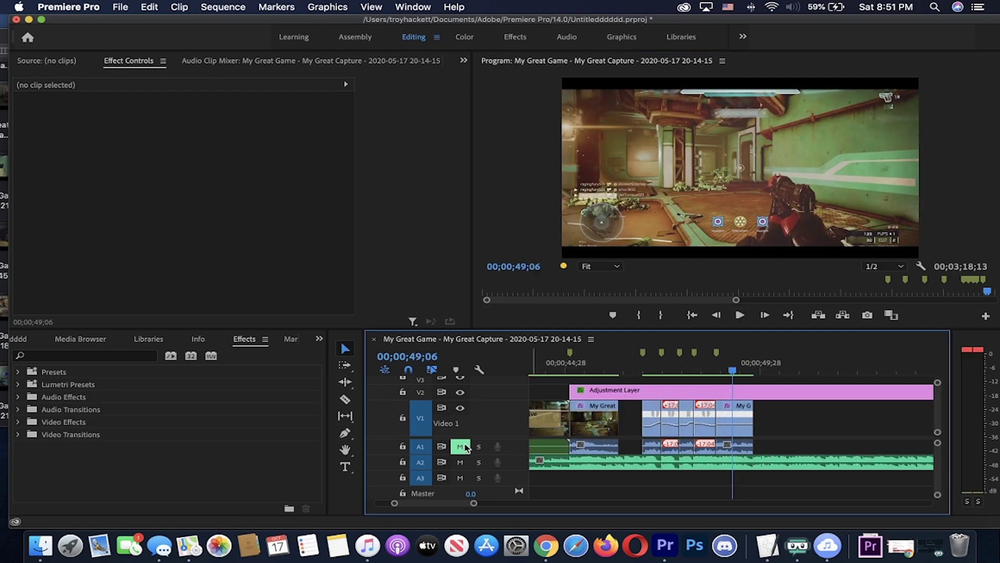
pyautogui.click(702, 317)
pyautogui.click(739, 315)
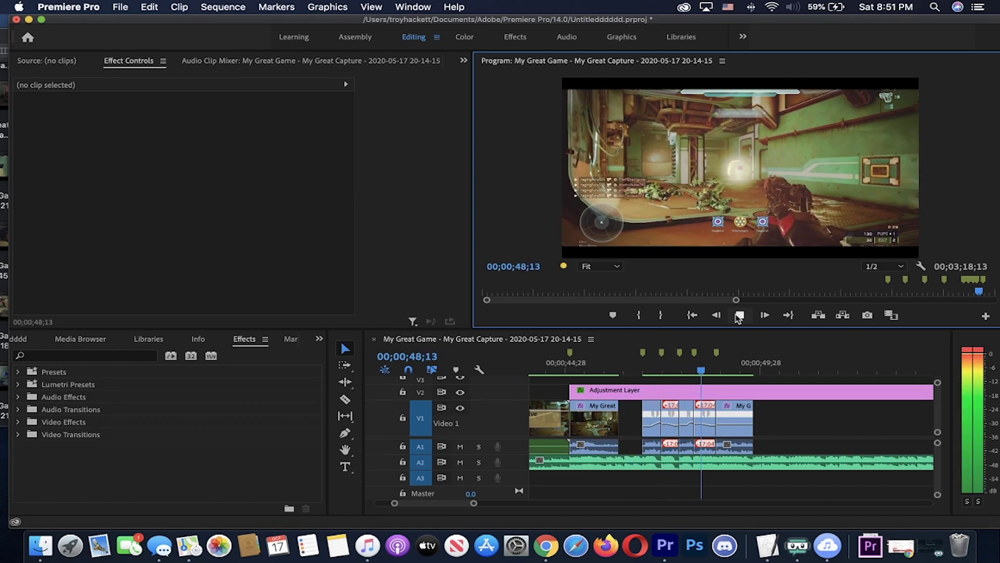
pyautogui.click(738, 314)
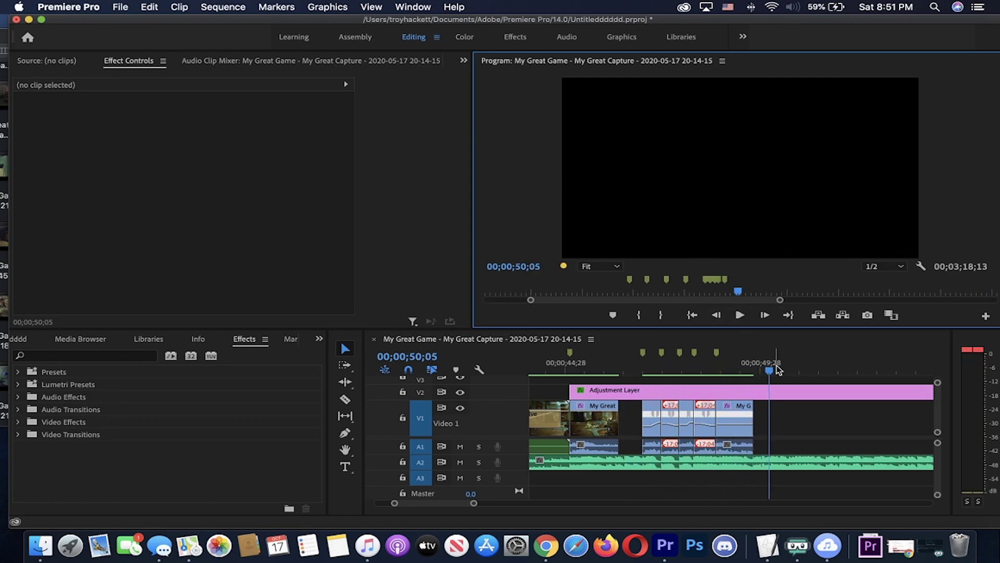
pyautogui.click(788, 412)
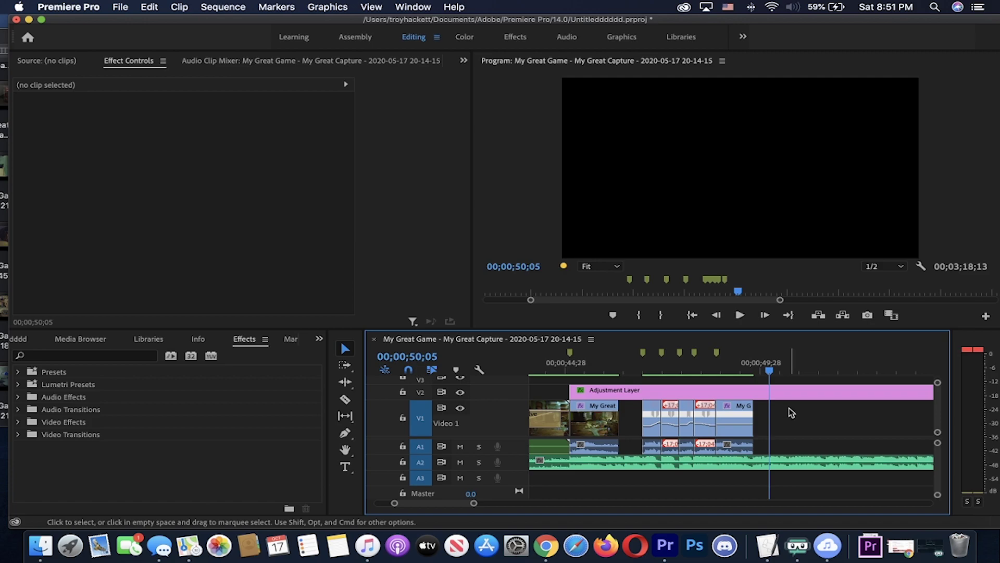
pyautogui.press('-')
pyautogui.press('=')
pyautogui.press('=')
pyautogui.press('-')
pyautogui.press('-')
pyautogui.press('-')
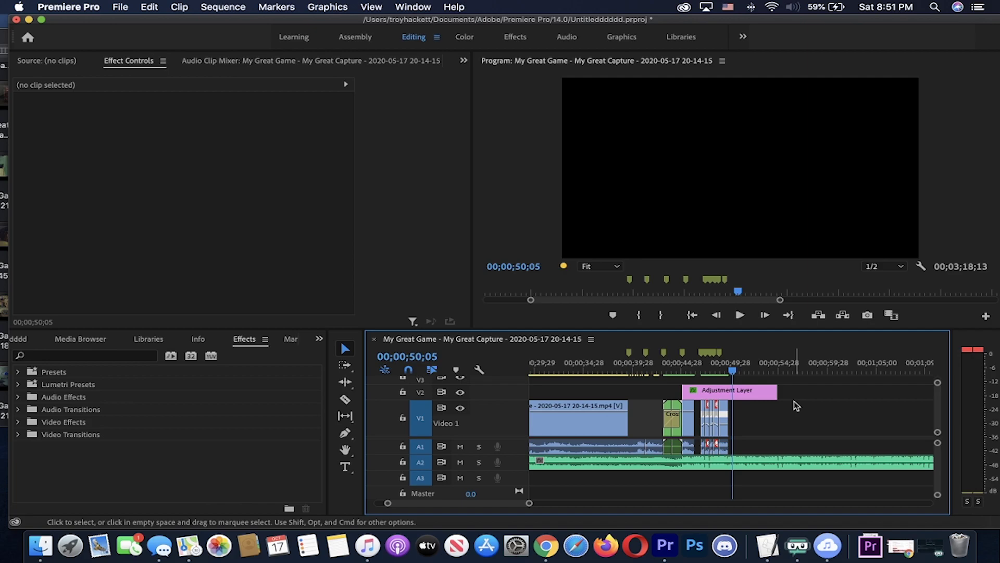
pyautogui.press('=')
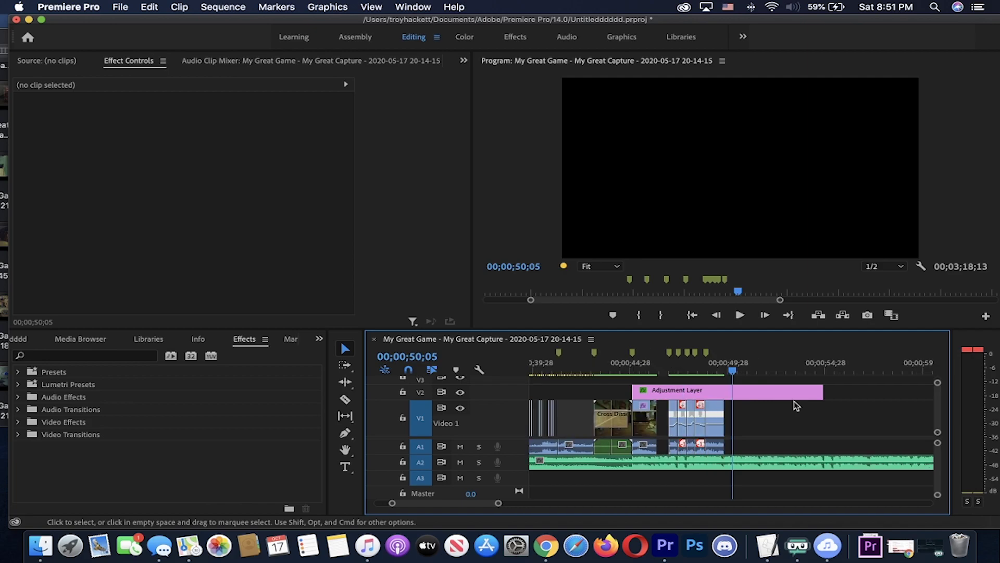
pyautogui.press('=')
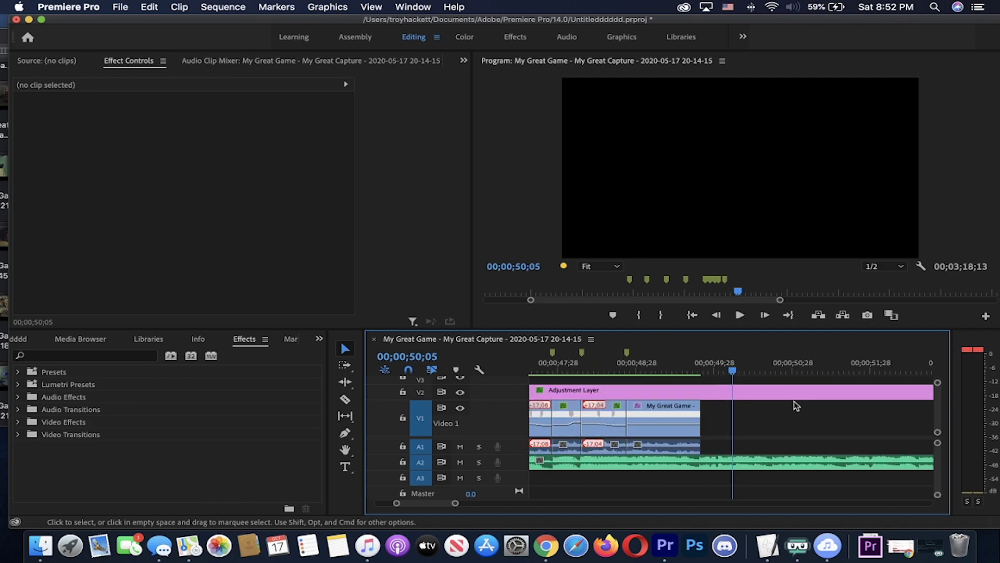
pyautogui.press('-')
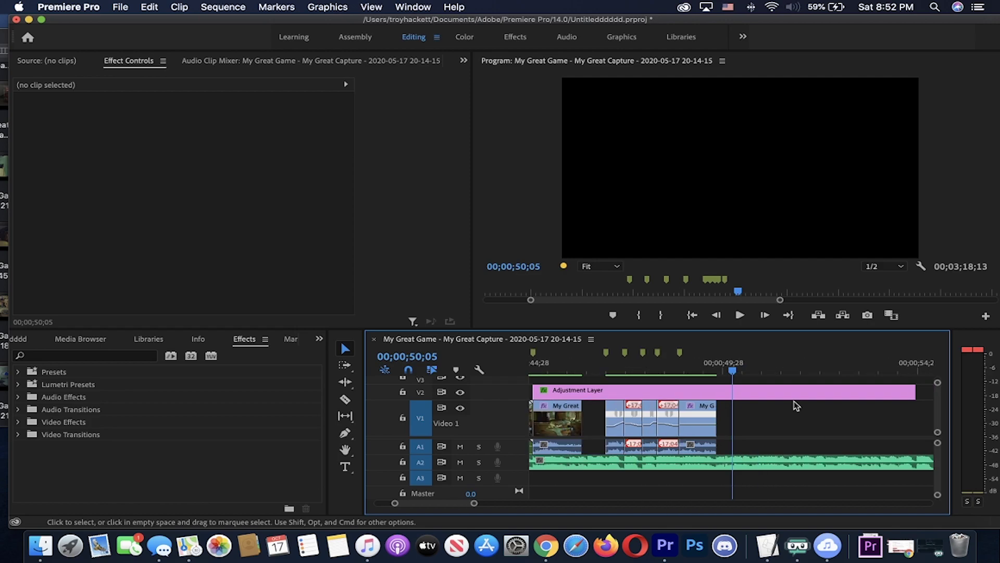